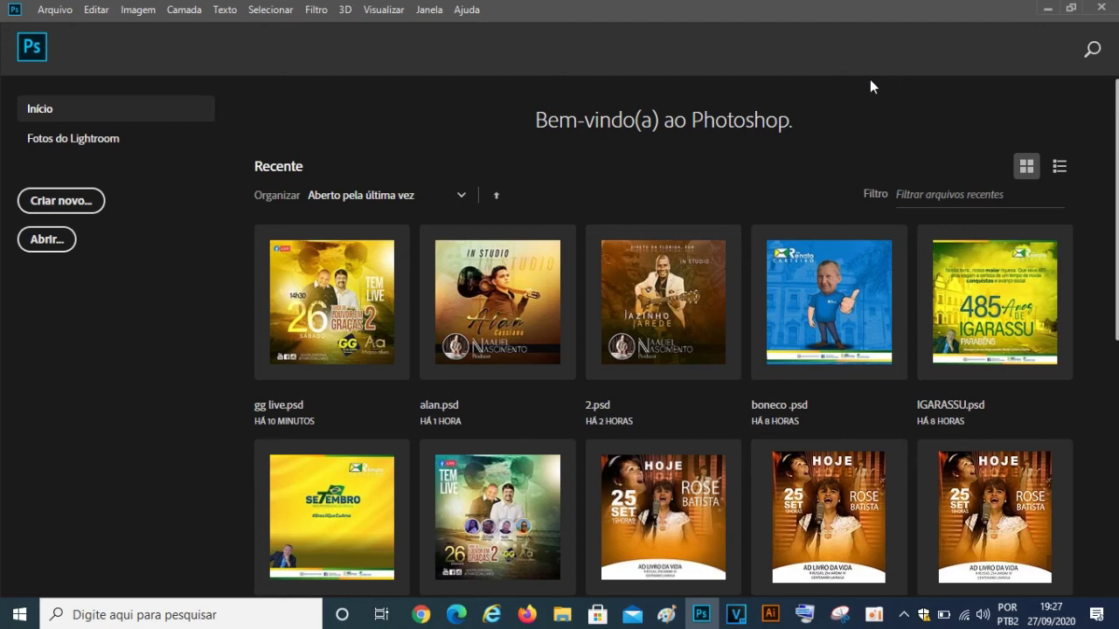
- Create a new 1000 × 1000 px, 72 ppi RGB document with a white background
click(53, 9)
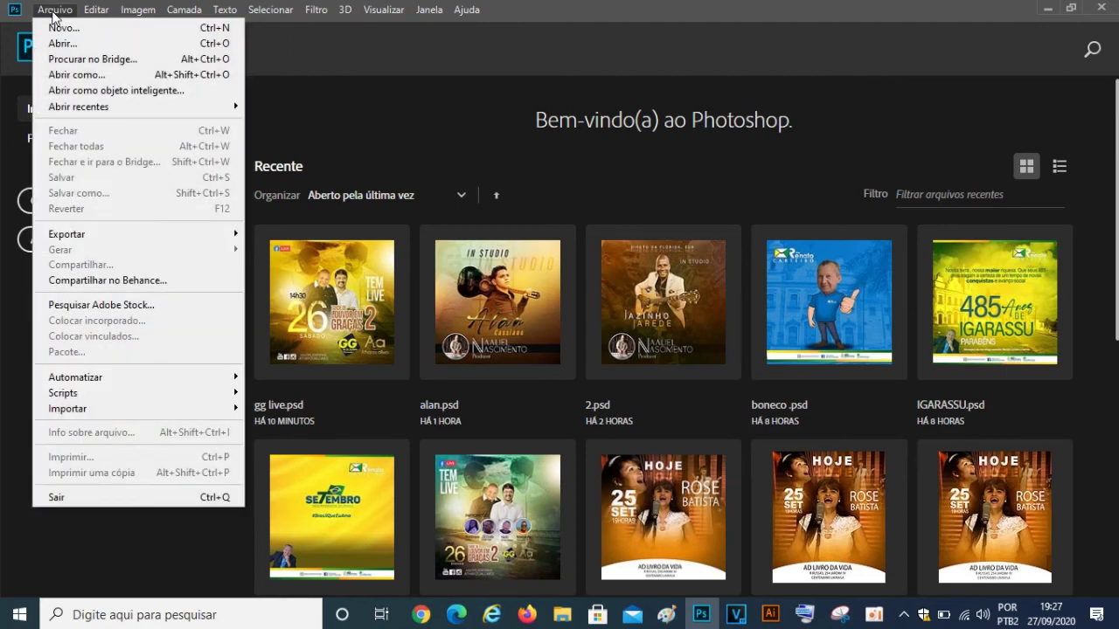
click(53, 11)
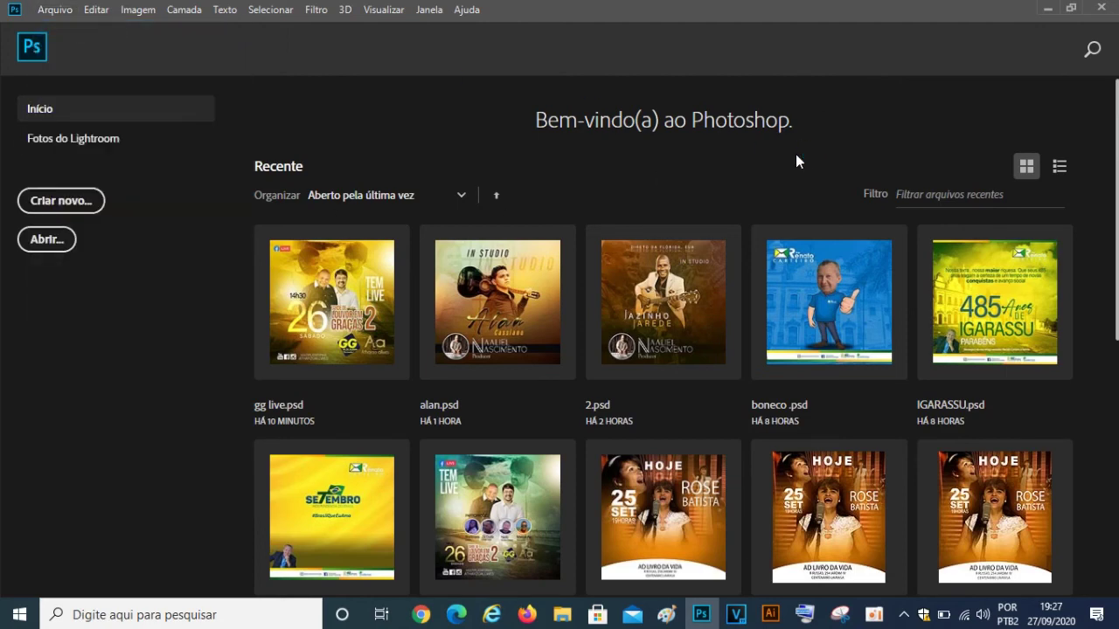
key(ctrl+n)
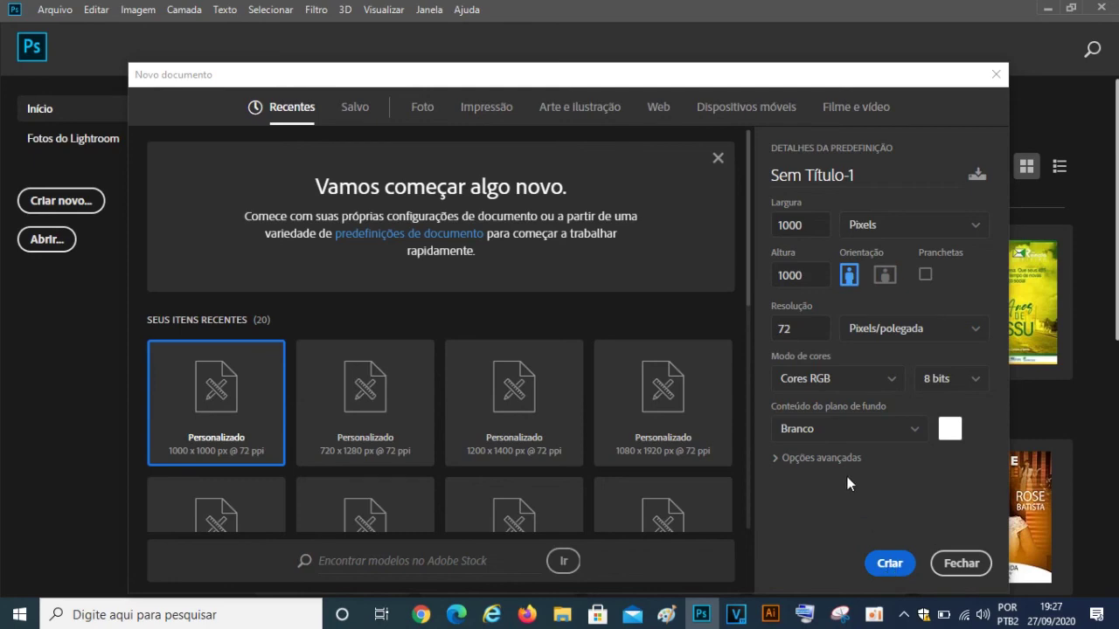
click(894, 565)
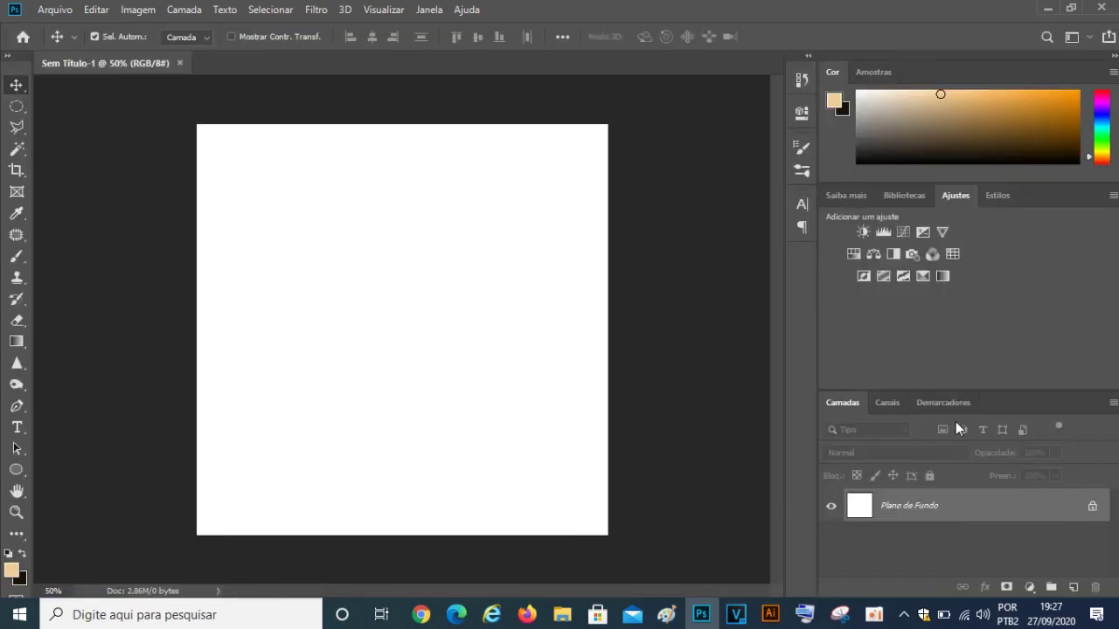
- Unlock the Plano de Fundo layer so it becomes Camada 0, leaving Layer Style unchanged
click(1092, 505)
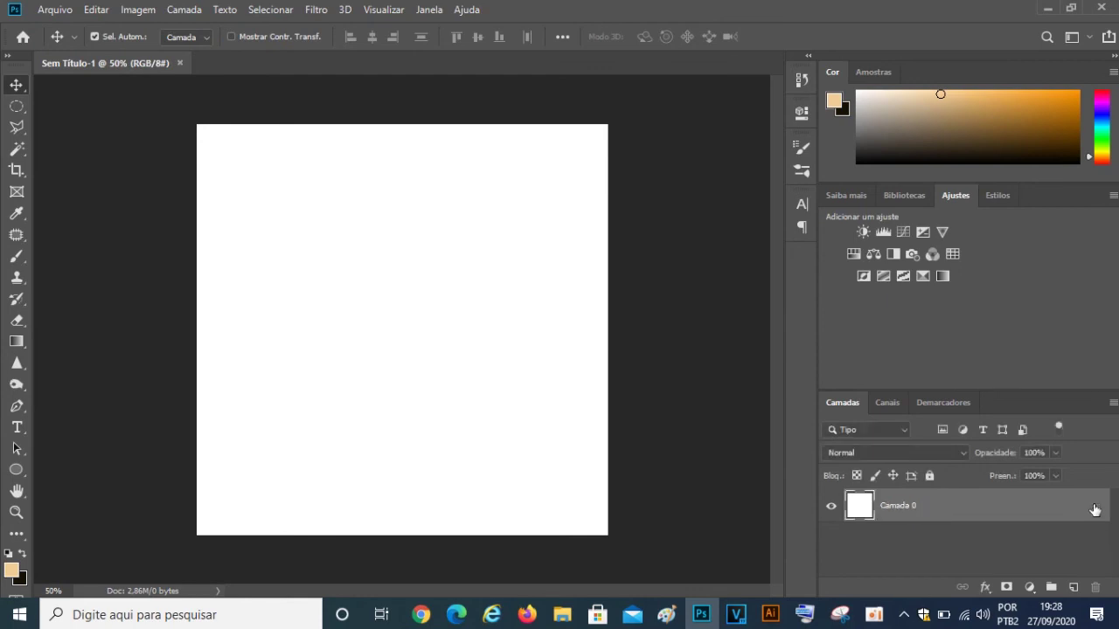
double_click(1093, 505)
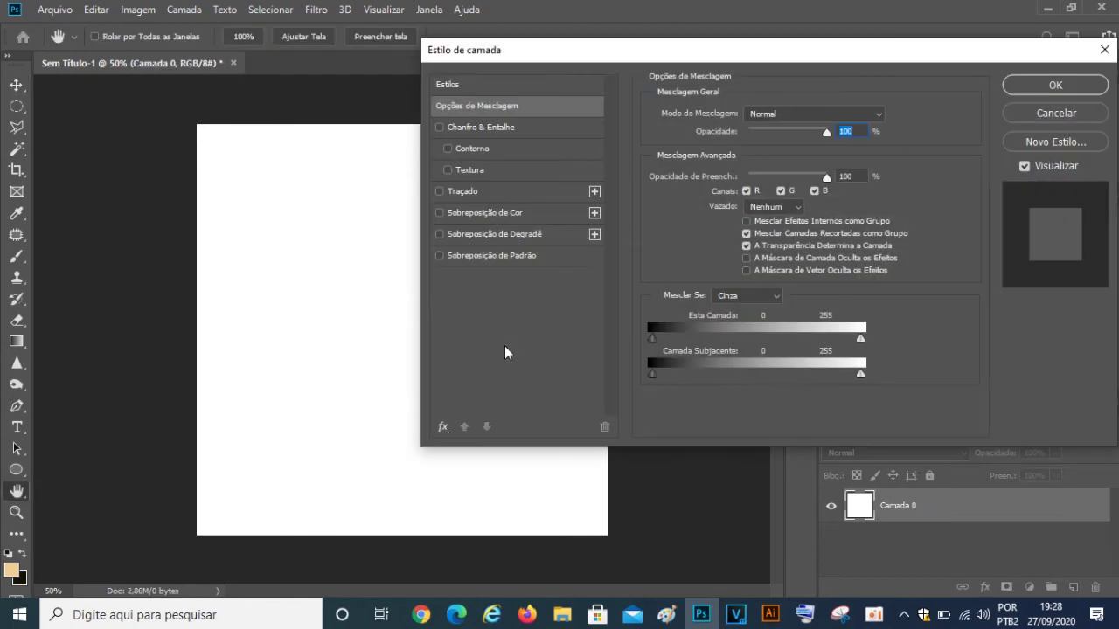
click(1104, 50)
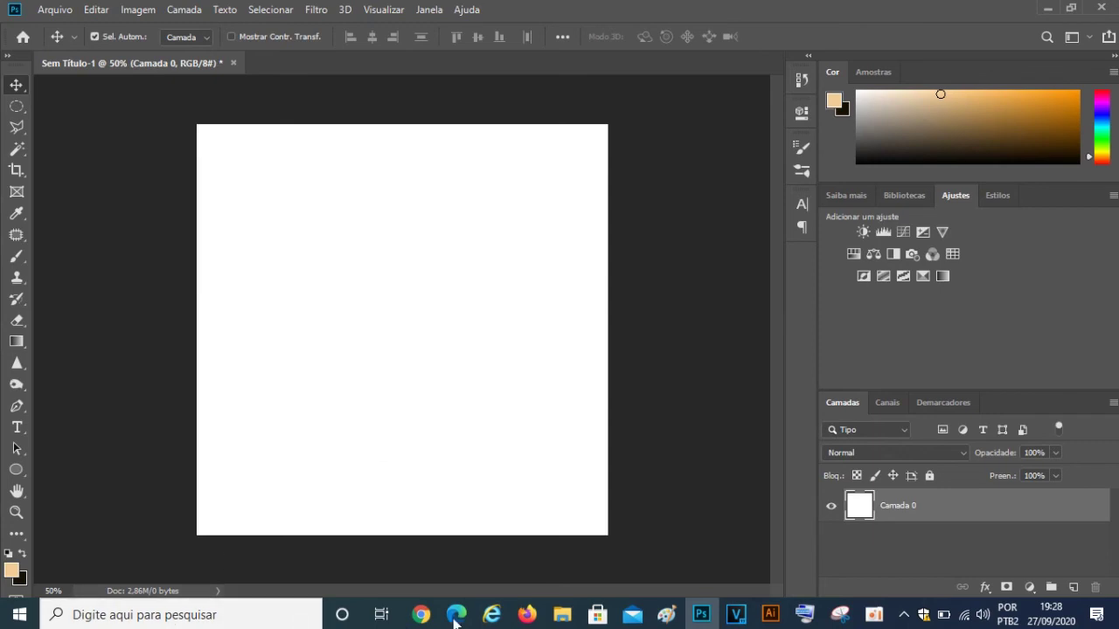
- Place psd-logo-8 into the canvas as an embedded image
click(54, 10)
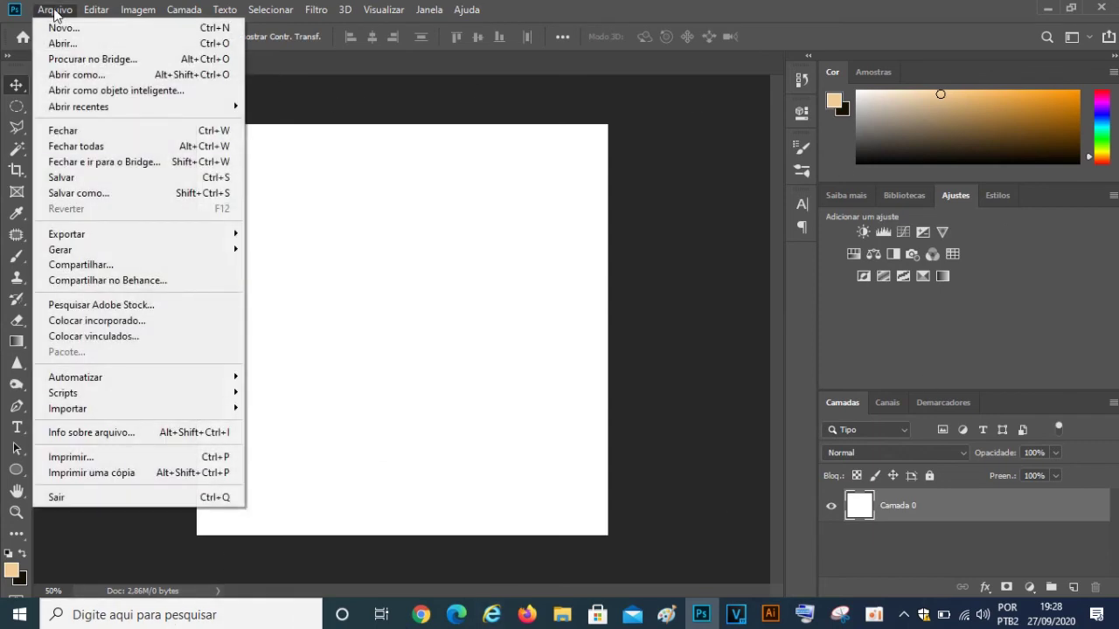
click(113, 323)
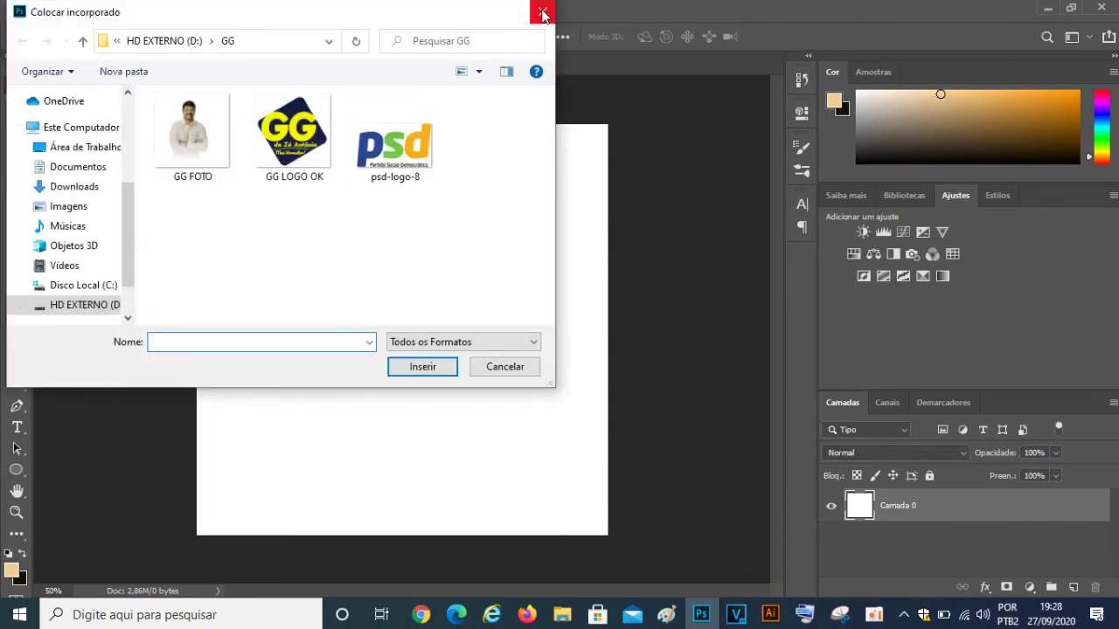
click(542, 14)
click(48, 11)
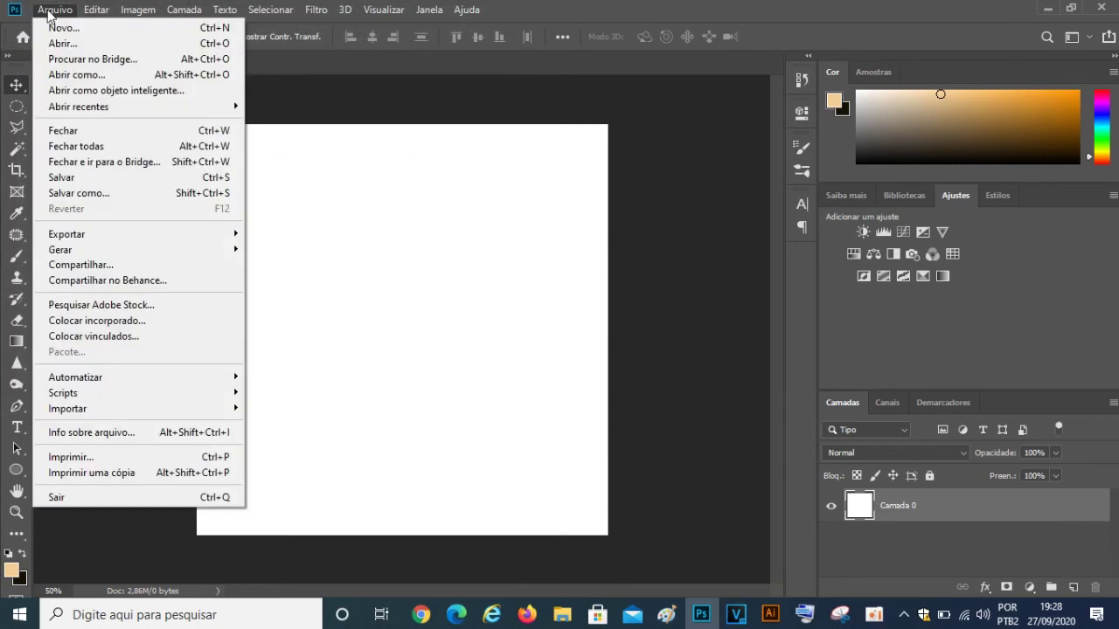
click(122, 321)
click(389, 166)
click(429, 371)
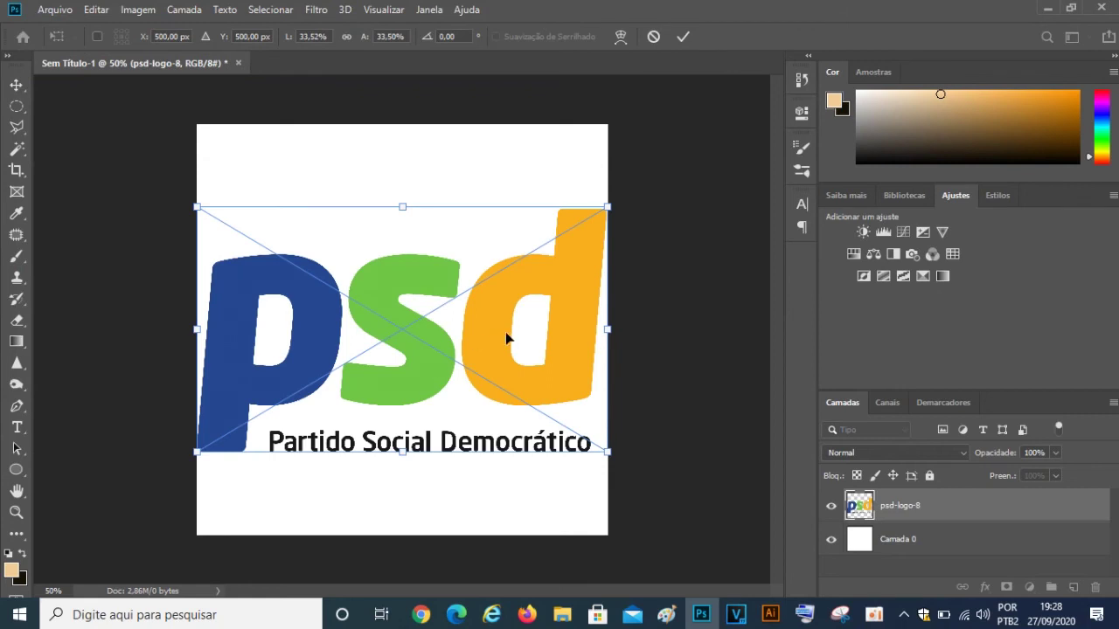
- Scale the logo to about 21% and move it near the canvas top
drag(607, 452, 495, 342)
drag(435, 307, 526, 252)
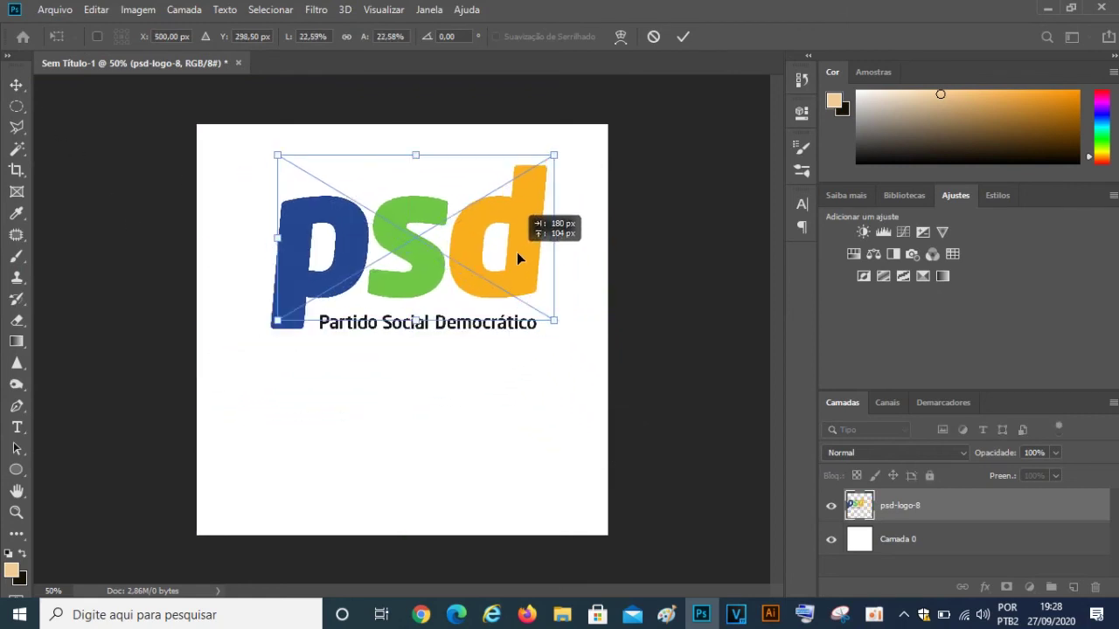
drag(565, 315, 545, 303)
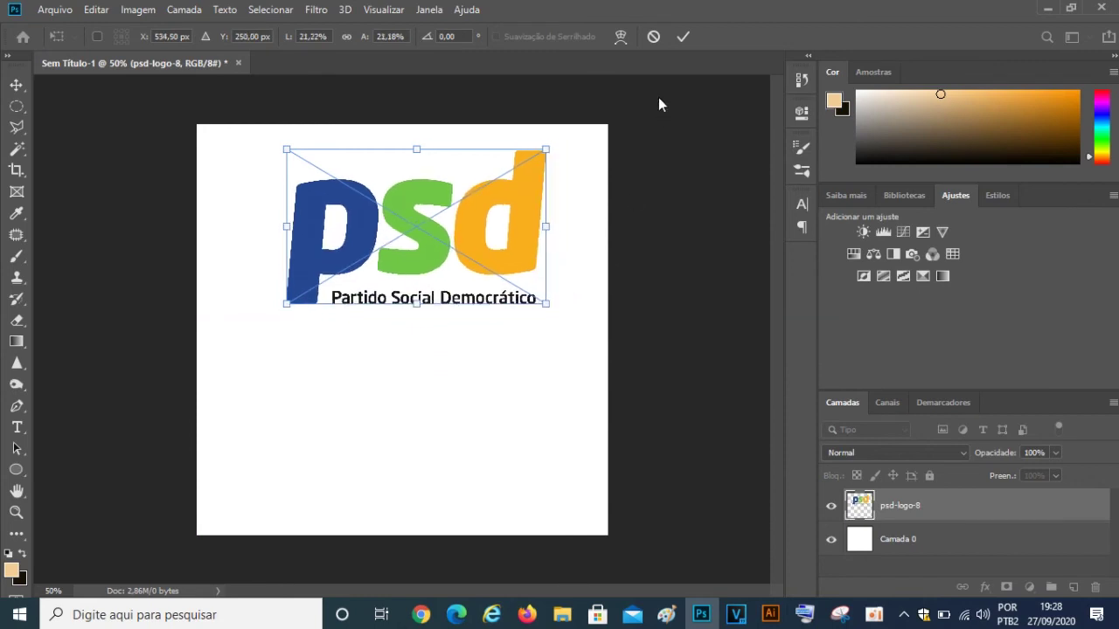
click(684, 36)
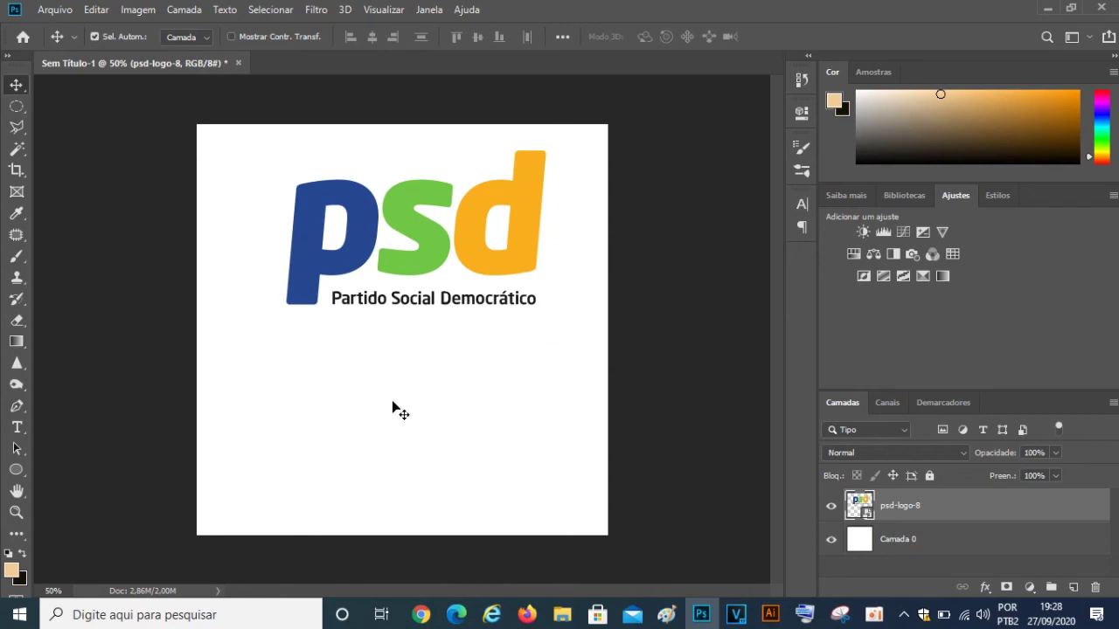
- Set the foreground colour to the logo's orange, #f9af1e
click(12, 570)
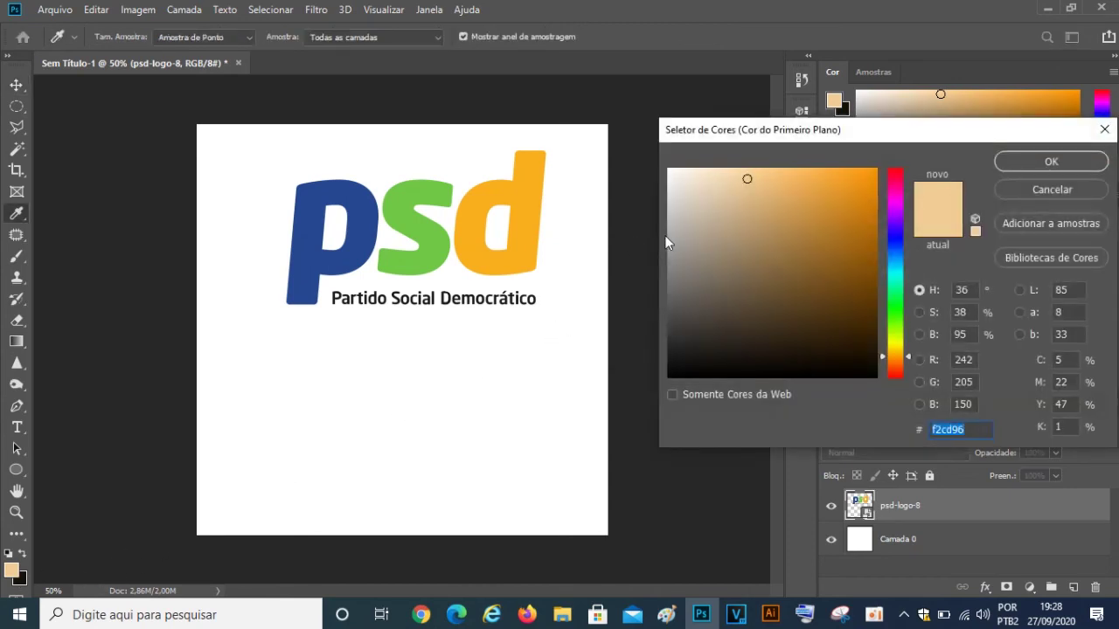
click(526, 194)
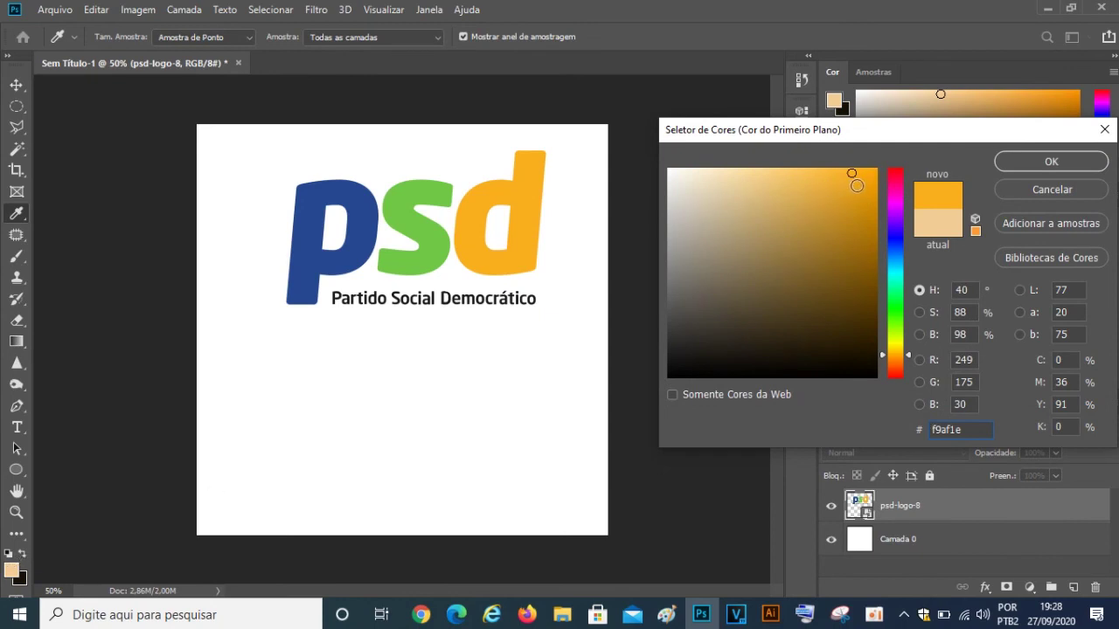
click(528, 194)
click(1023, 161)
key(v)
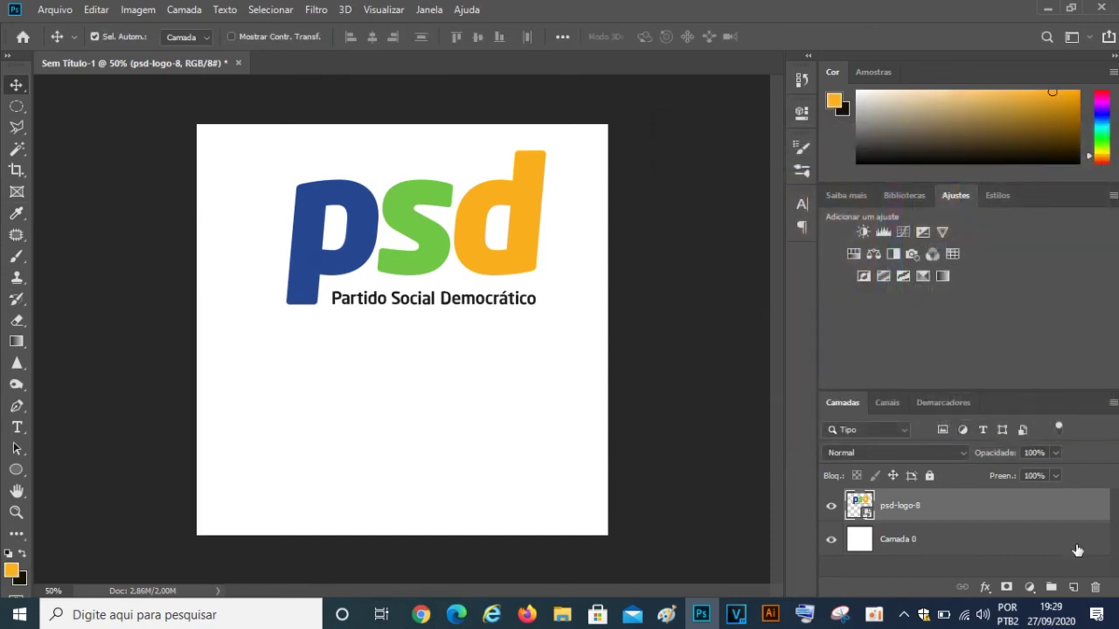
- Add an orange Cor sólida fill layer above Camada 0
click(1023, 550)
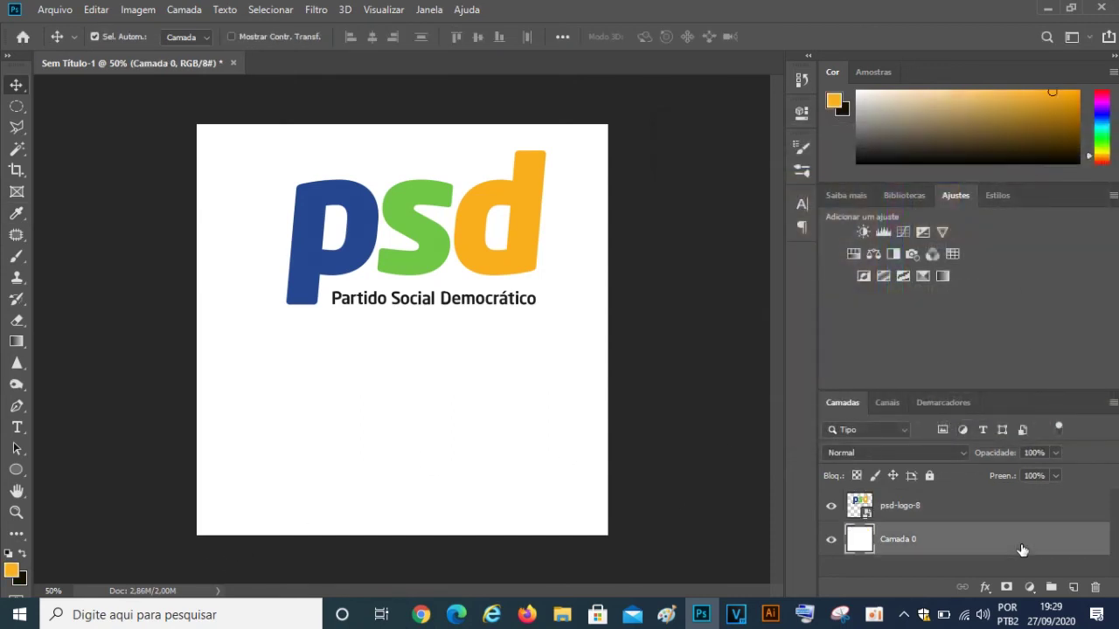
click(1030, 587)
click(1043, 303)
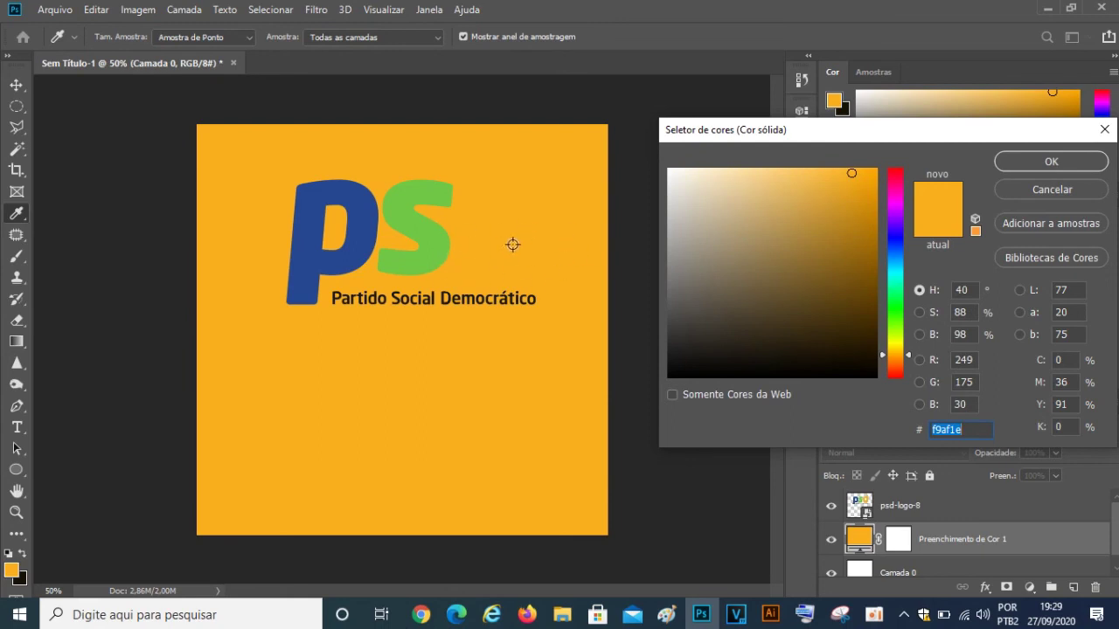
click(1059, 163)
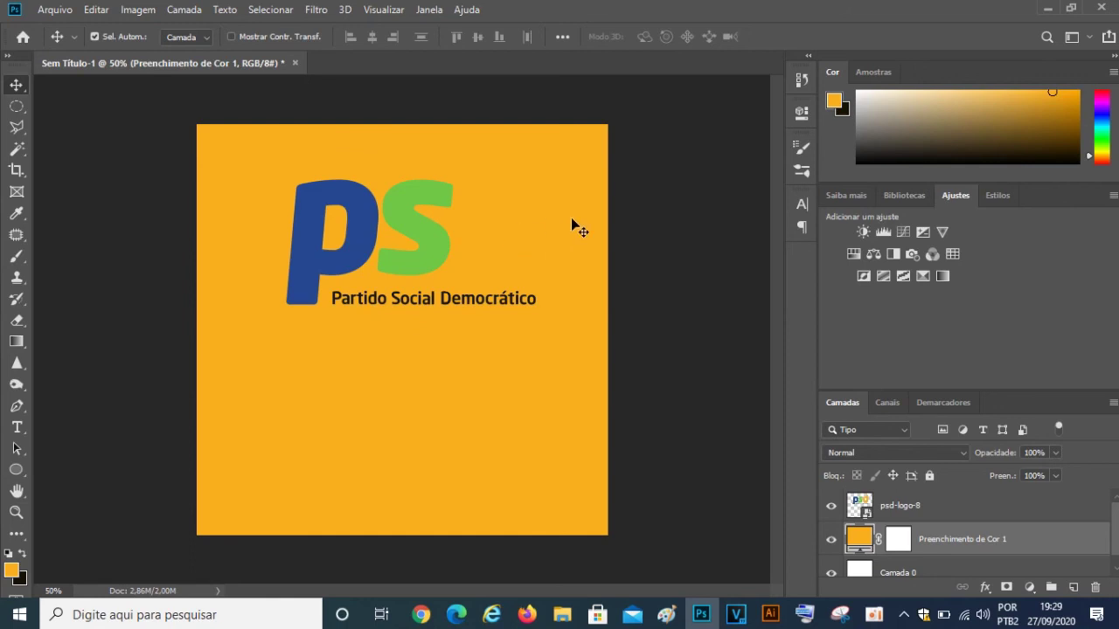
- Search Google Images in Chrome for ITAPISSUMA
click(422, 615)
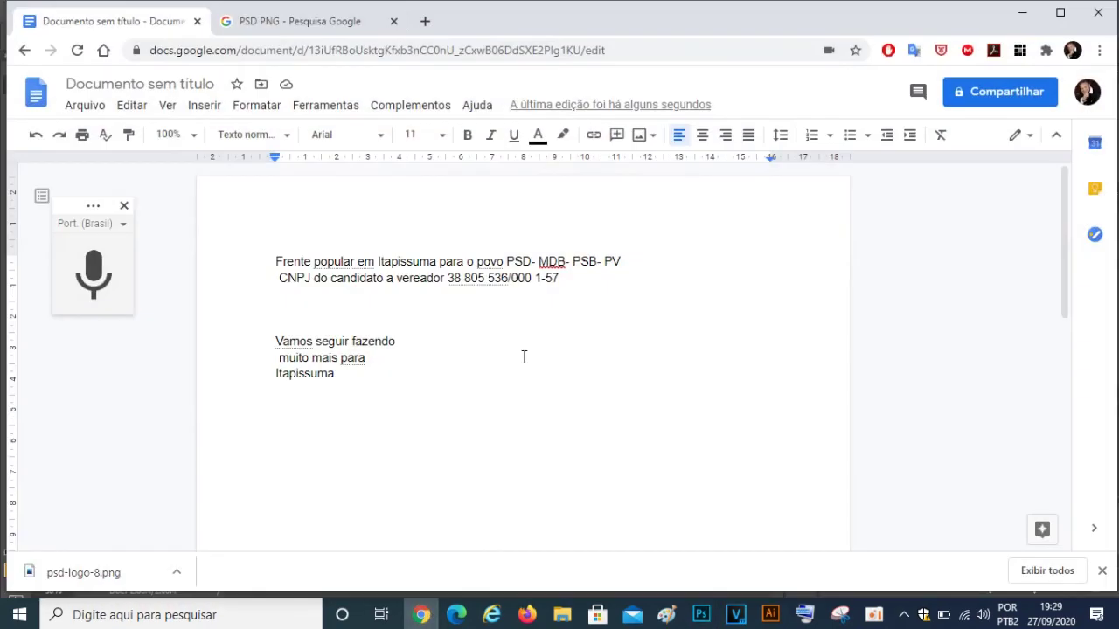
click(426, 21)
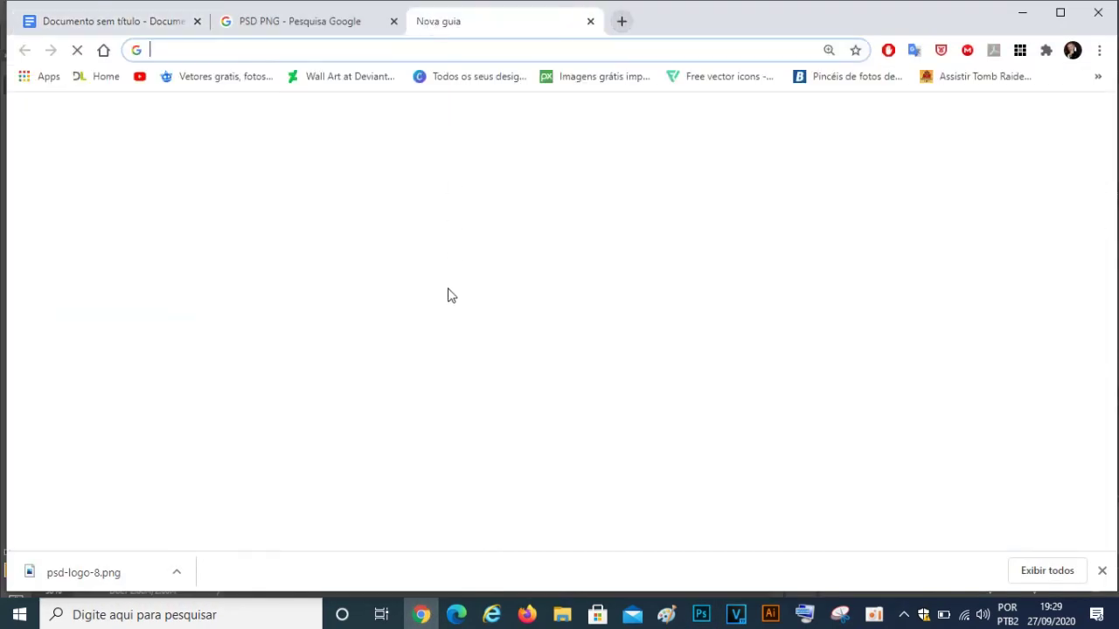
click(407, 383)
text(I)
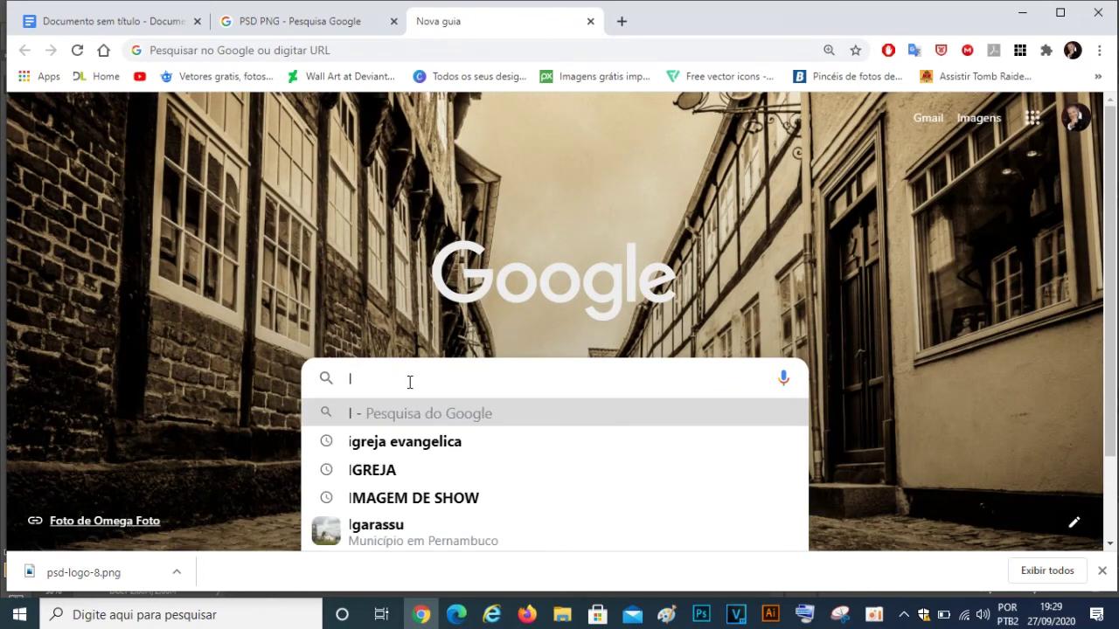
text(TAPI)
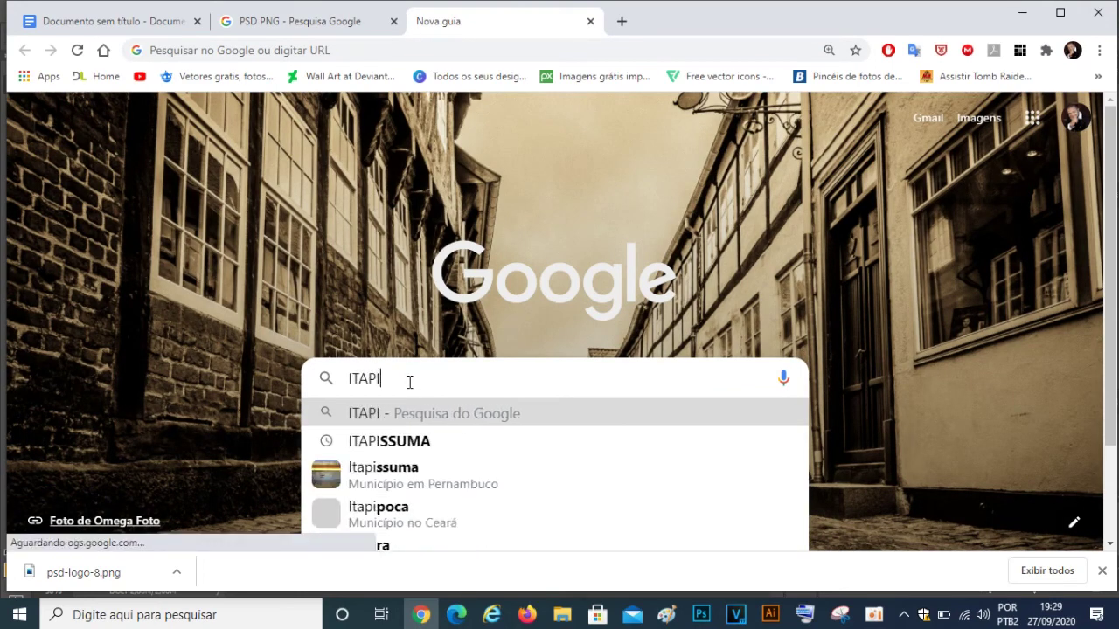
text(SSUMA)
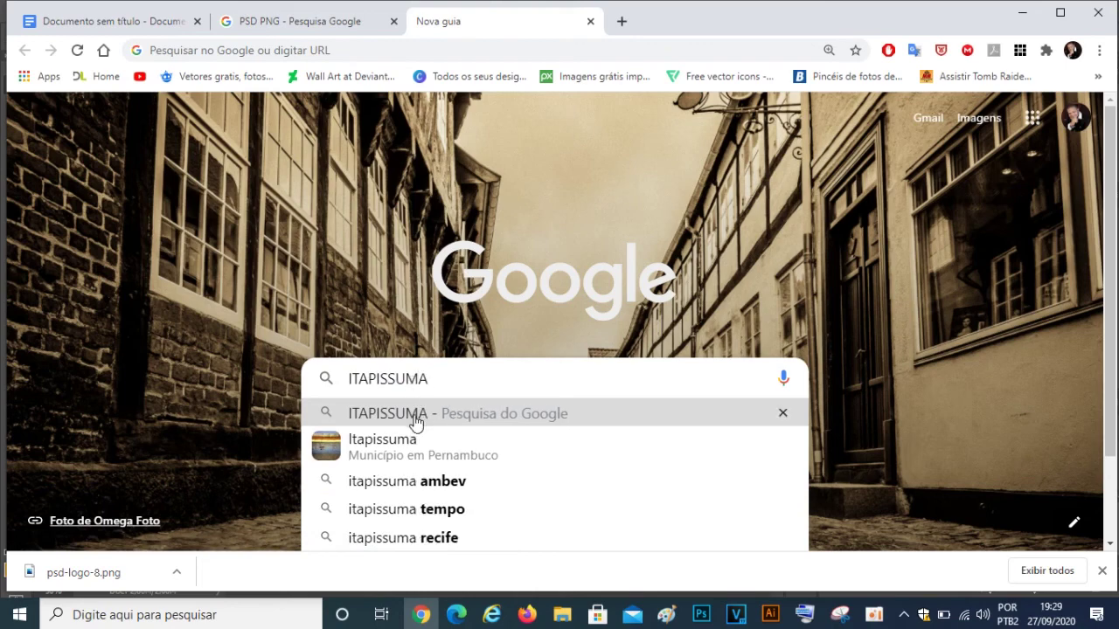
click(418, 423)
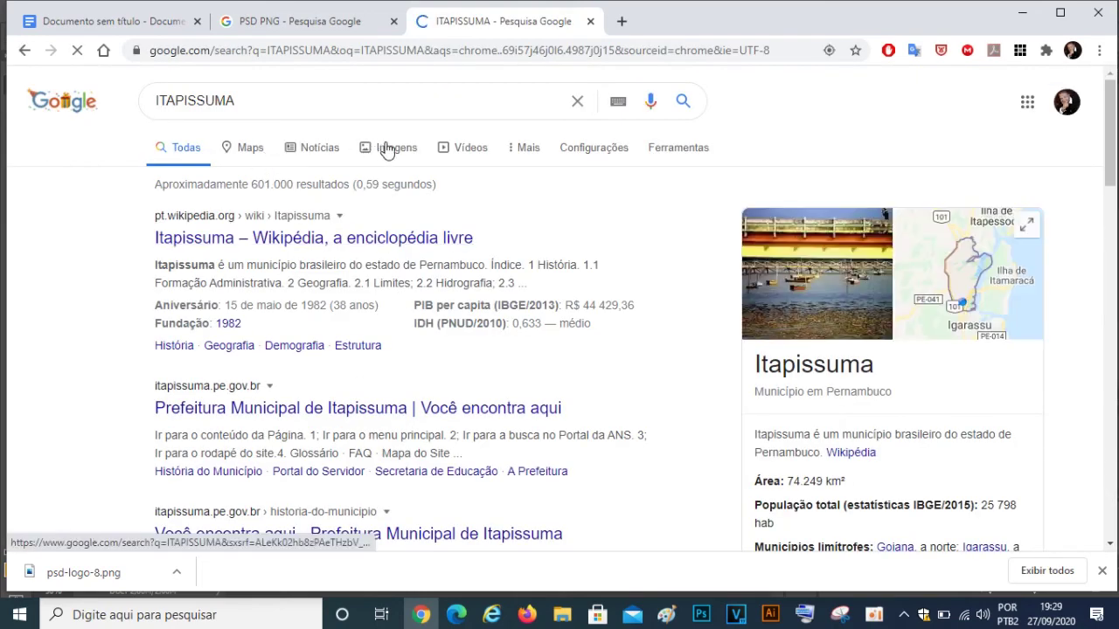
click(397, 149)
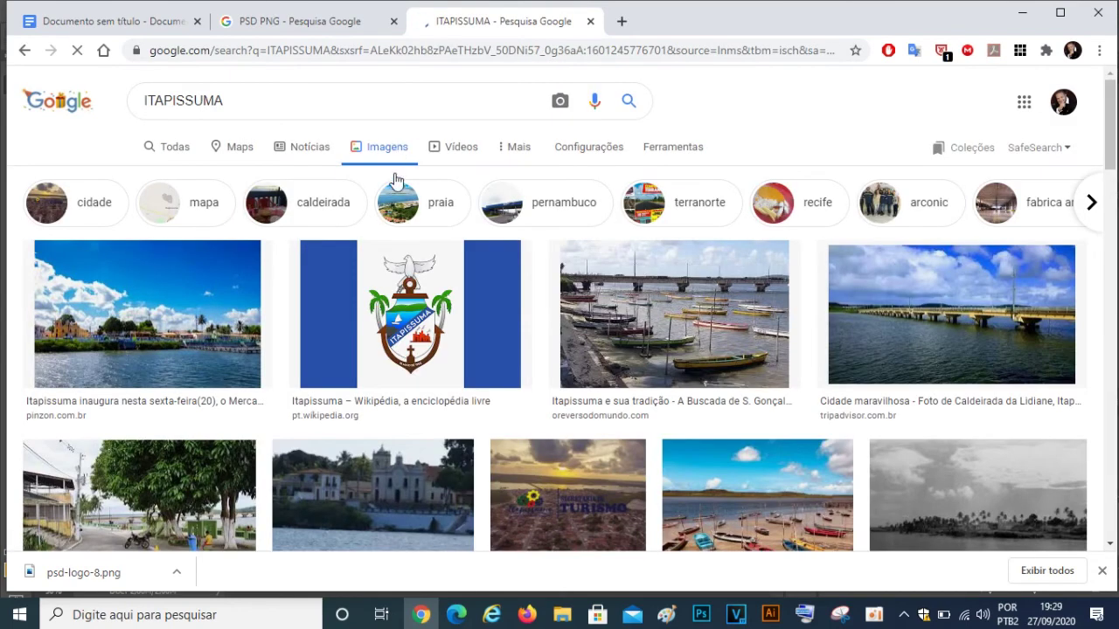
- Copy the boats-on-the-beach photo from the results and return to Photoshop
scroll(184, 328, down, 1)
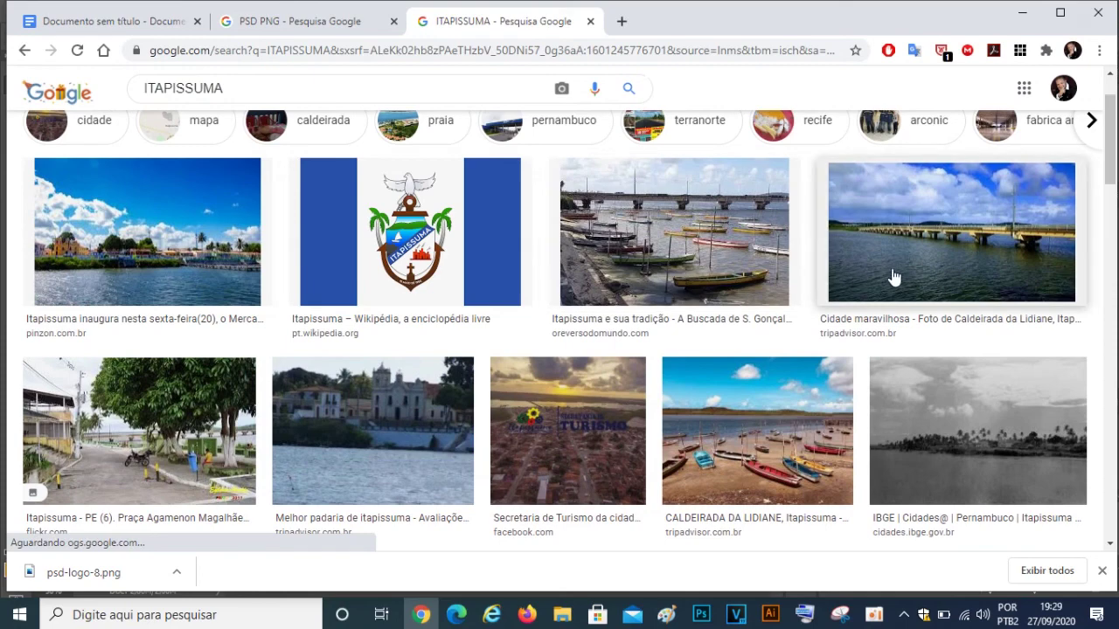
scroll(893, 277, down, 2)
scroll(893, 277, down, 1)
scroll(893, 277, down, 2)
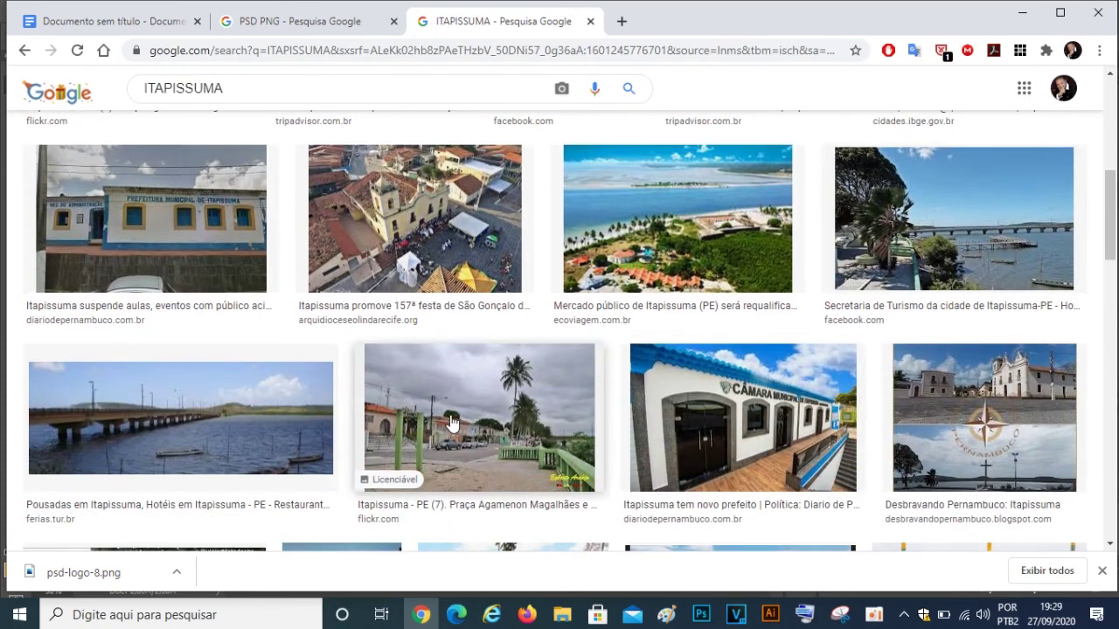
scroll(567, 437, up, 3)
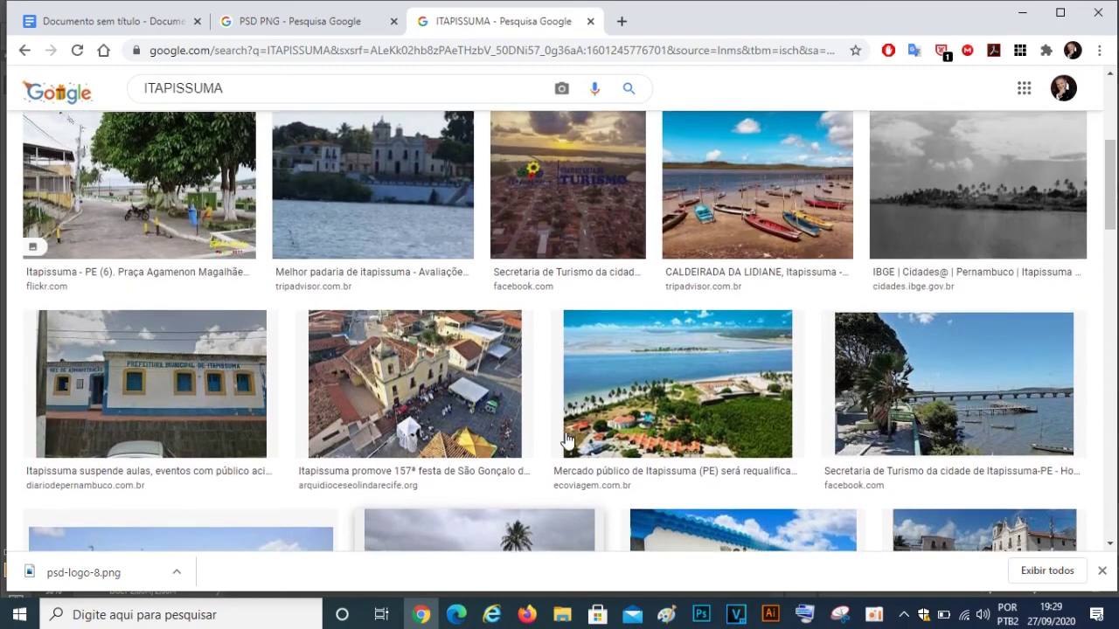
click(748, 379)
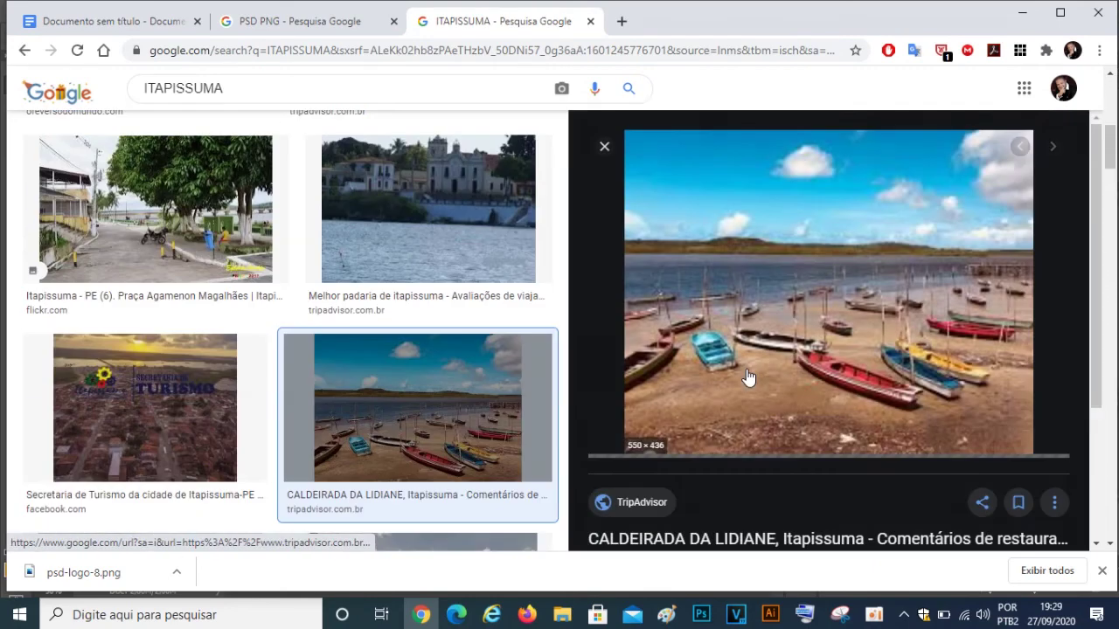
right_click(782, 290)
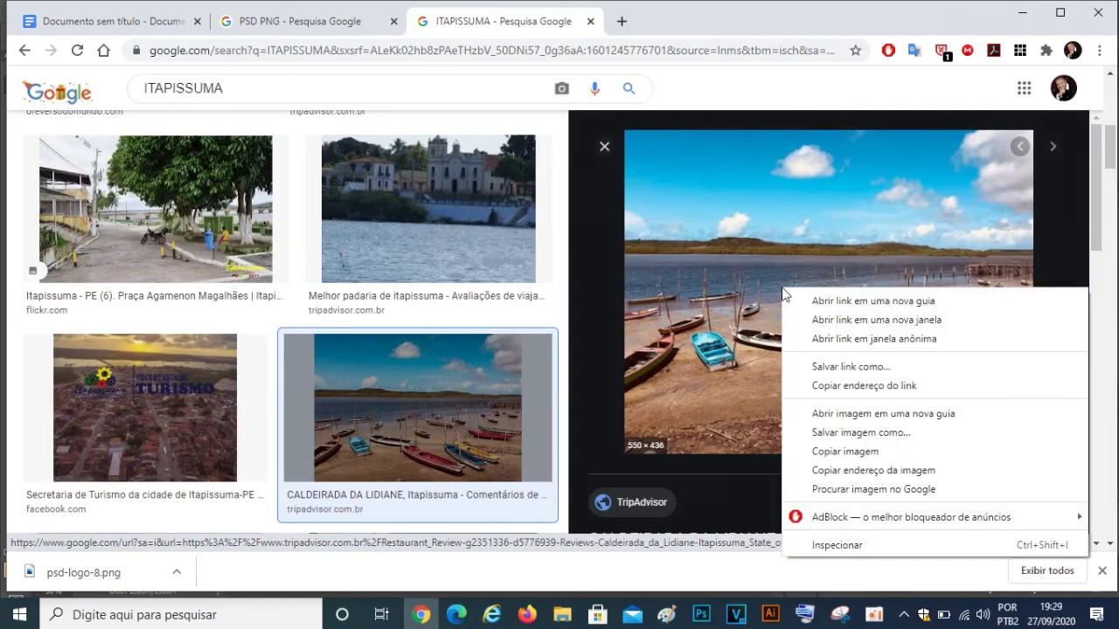
click(846, 452)
click(701, 615)
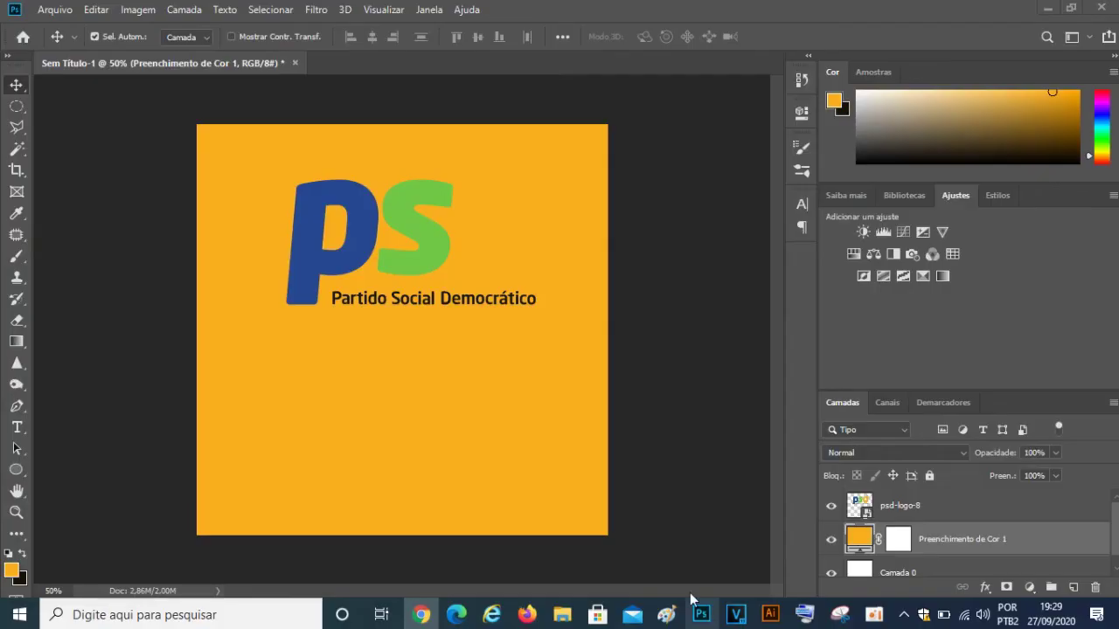
- Paste the beach photo as Camada 1 and scale it to cover the whole canvas
key(ctrl+v)
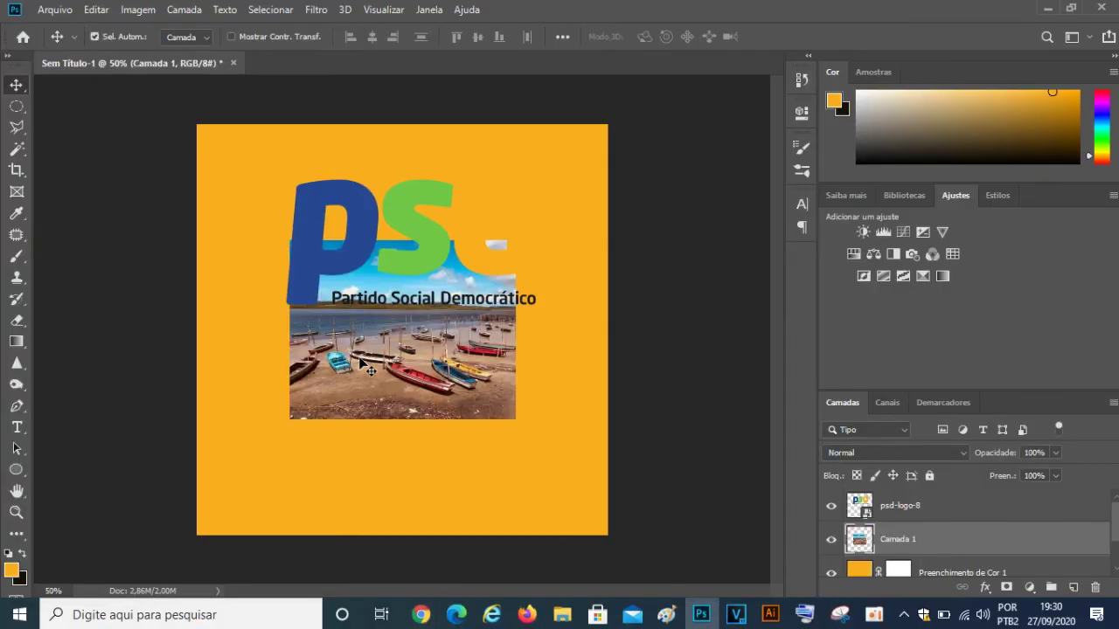
key(ctrl+t)
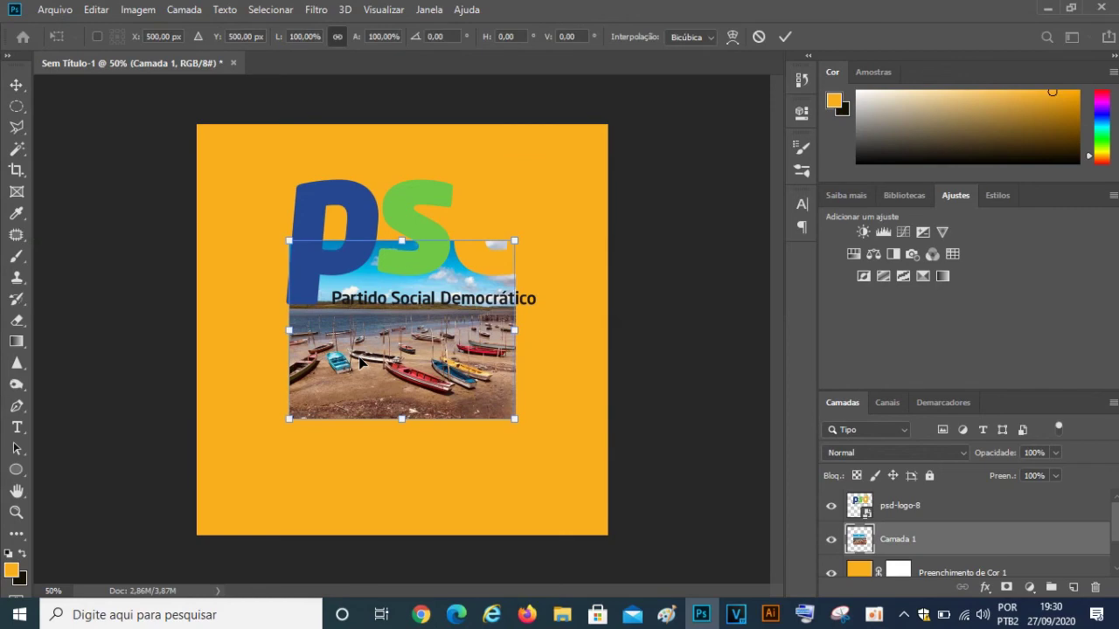
drag(514, 421, 694, 559)
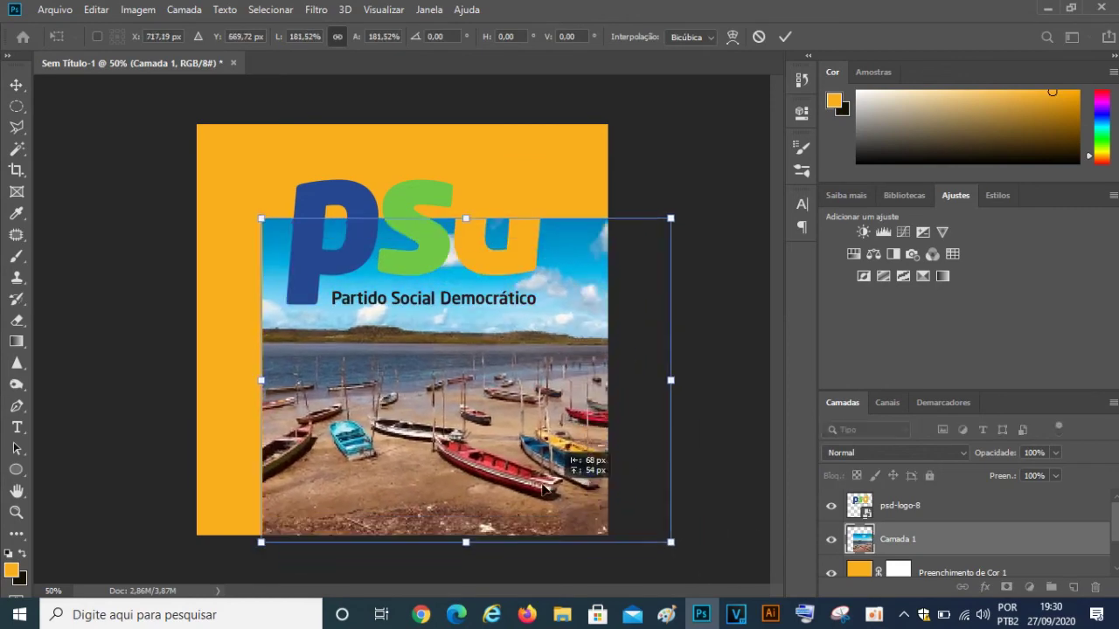
drag(608, 529, 489, 409)
drag(581, 438, 685, 557)
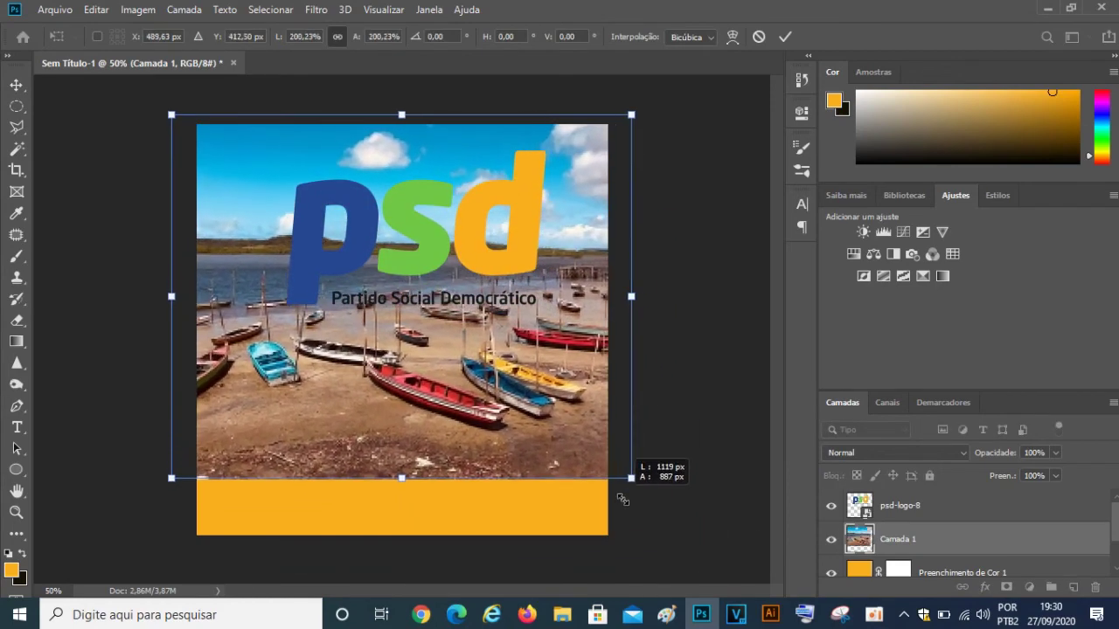
drag(663, 513, 630, 511)
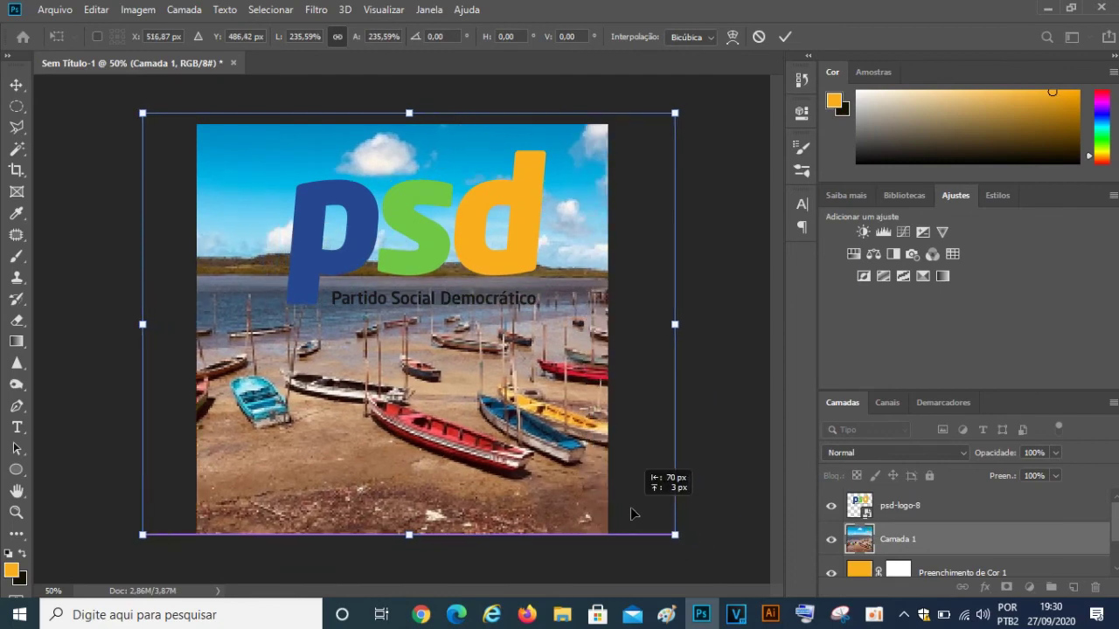
click(784, 36)
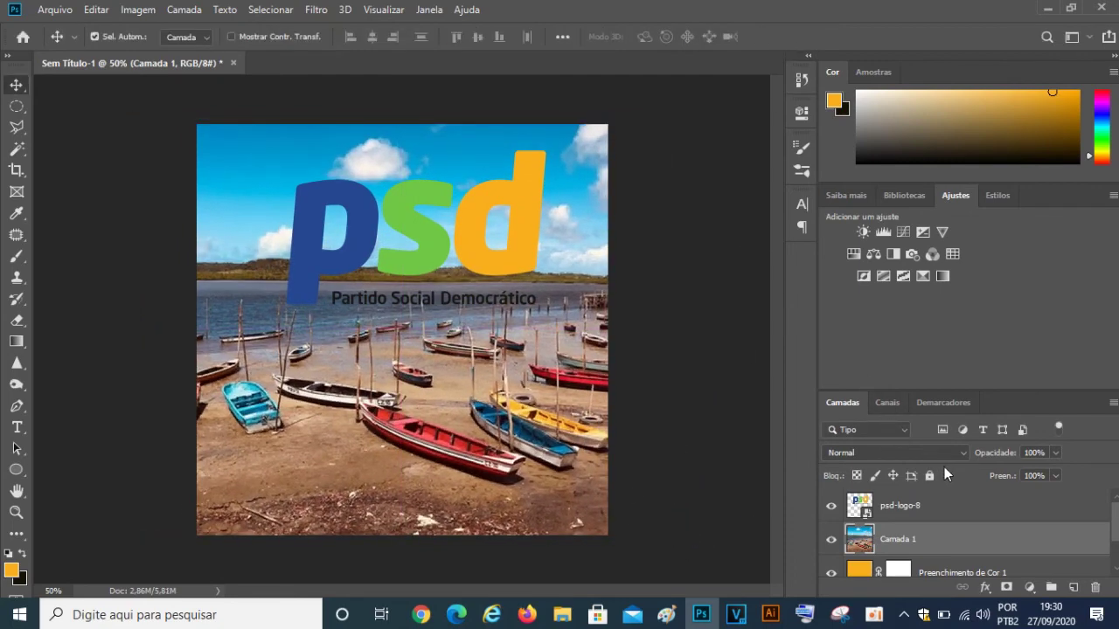
click(961, 453)
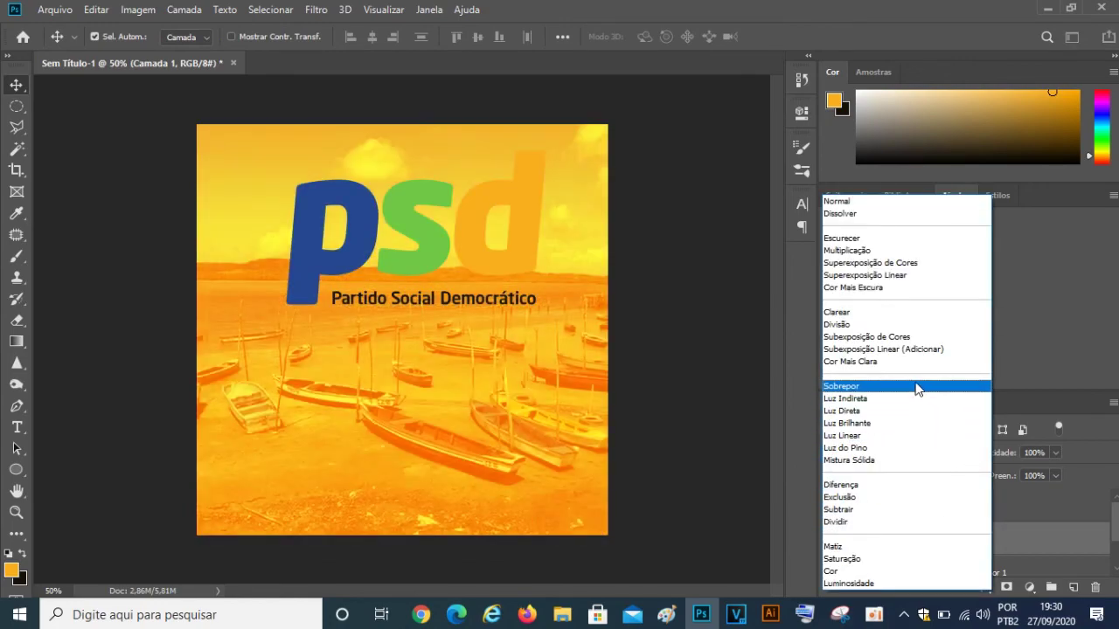
- Set Camada 1 to Luminosidade blend mode and add a white layer mask
click(930, 584)
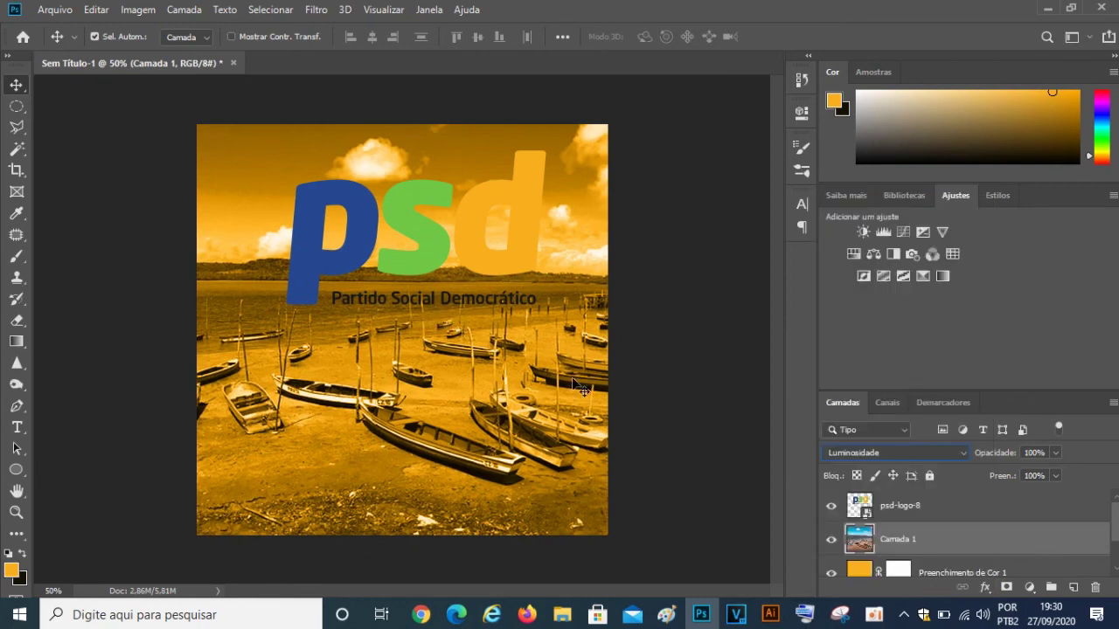
click(1007, 587)
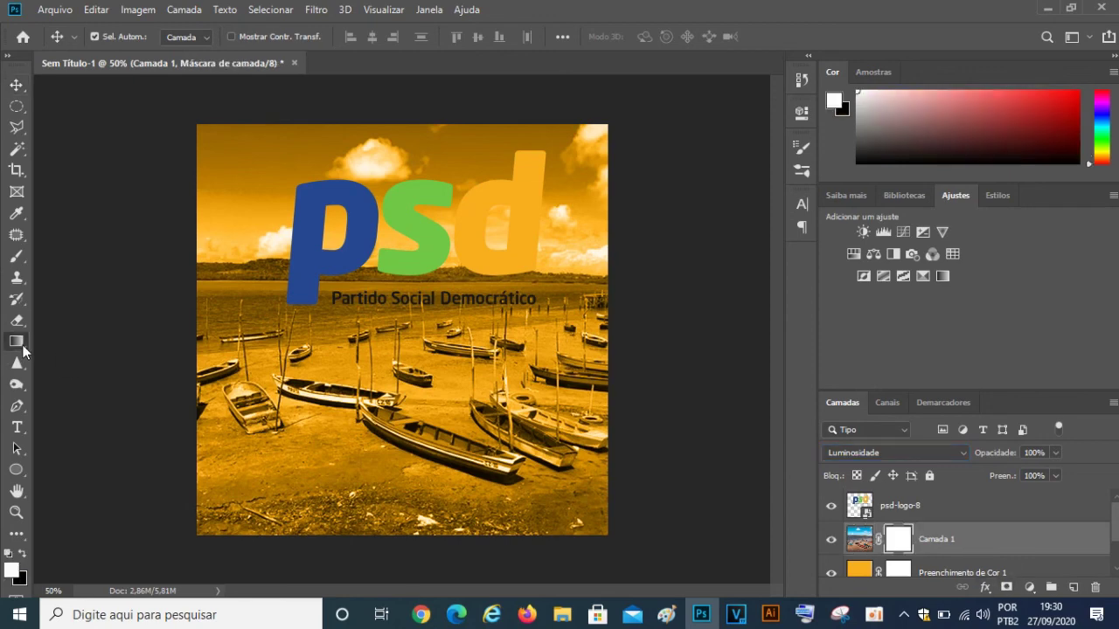
- Draw a gradient on Camada 1's mask so the beach photo fades into the background
click(16, 341)
click(79, 337)
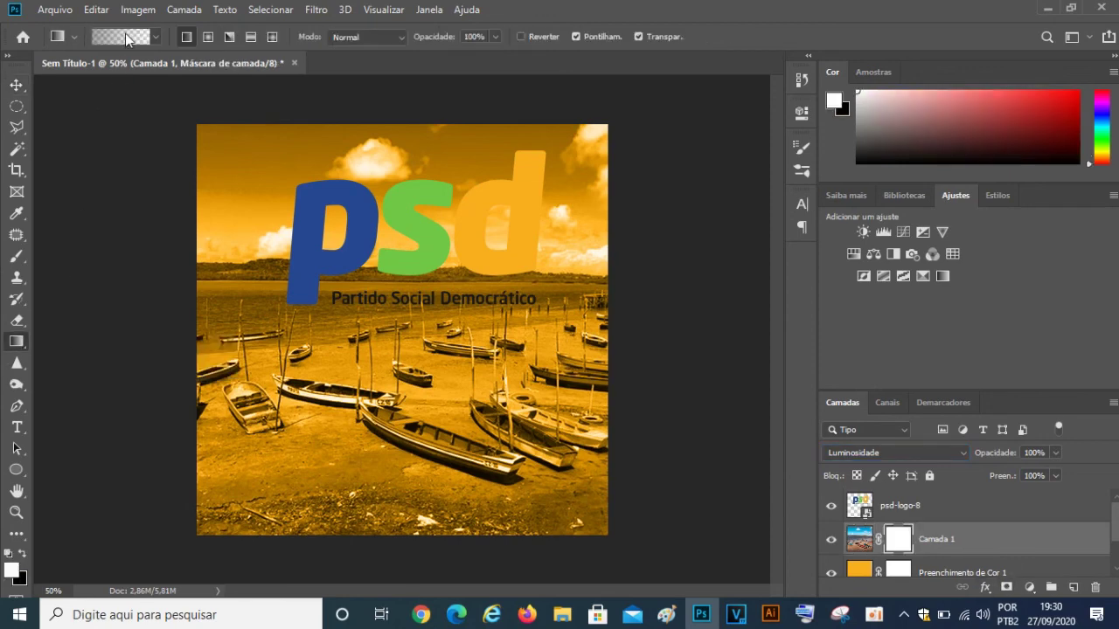
click(125, 33)
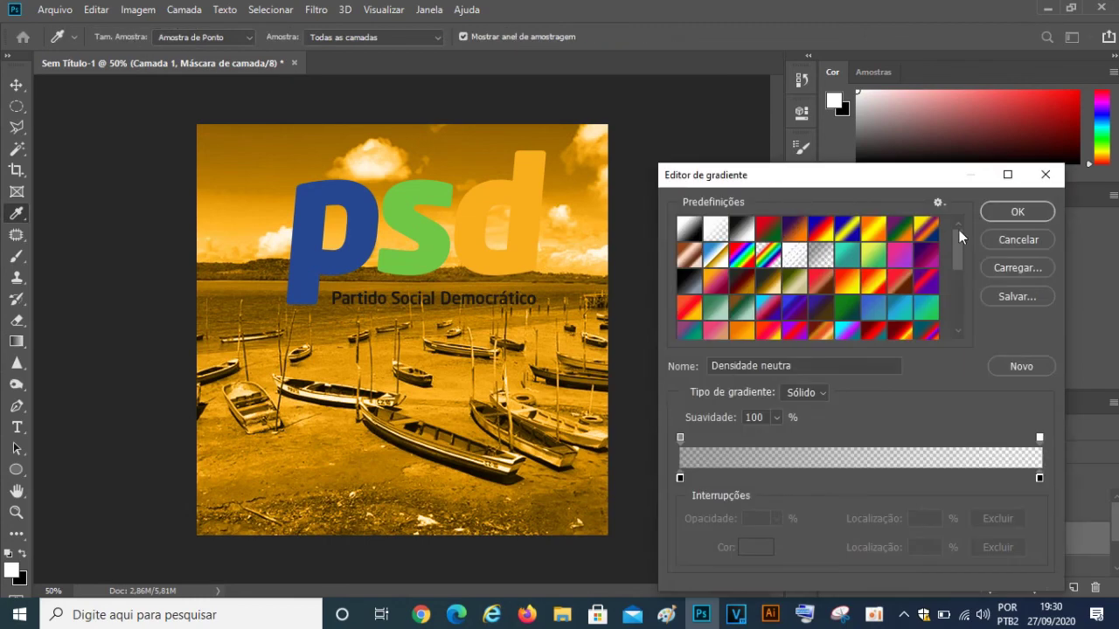
click(1017, 212)
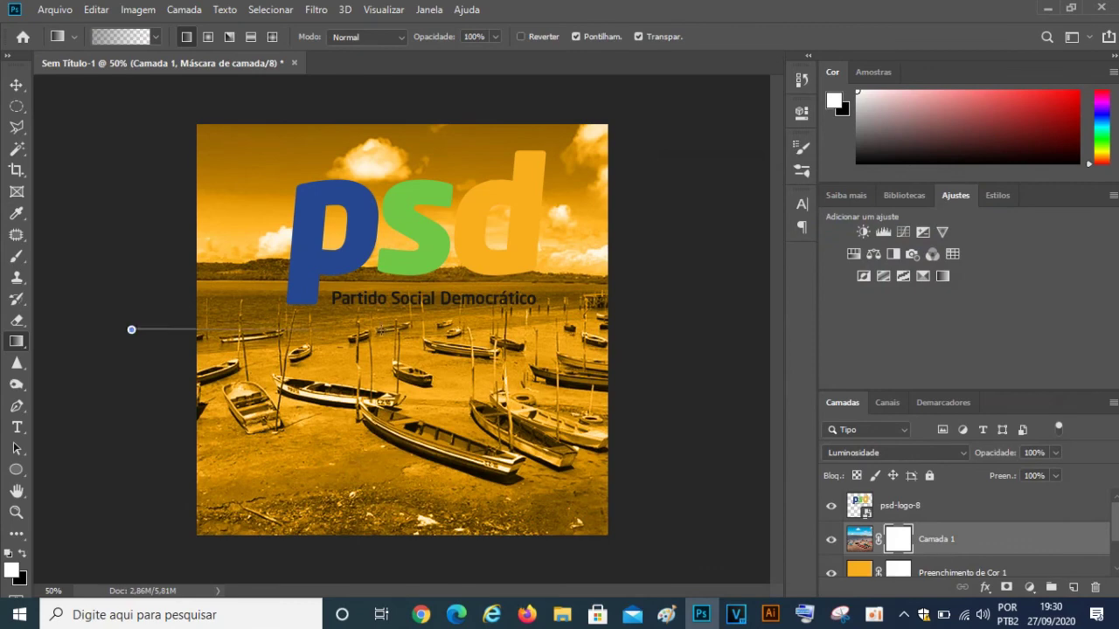
drag(312, 331, 315, 330)
drag(697, 342, 318, 459)
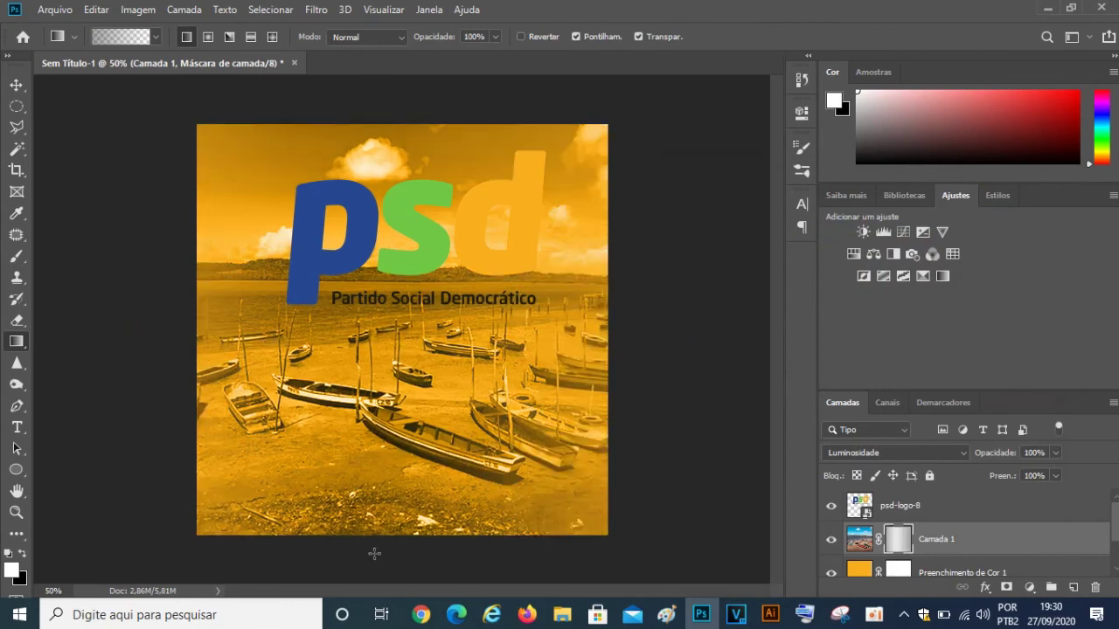
drag(373, 554, 373, 554)
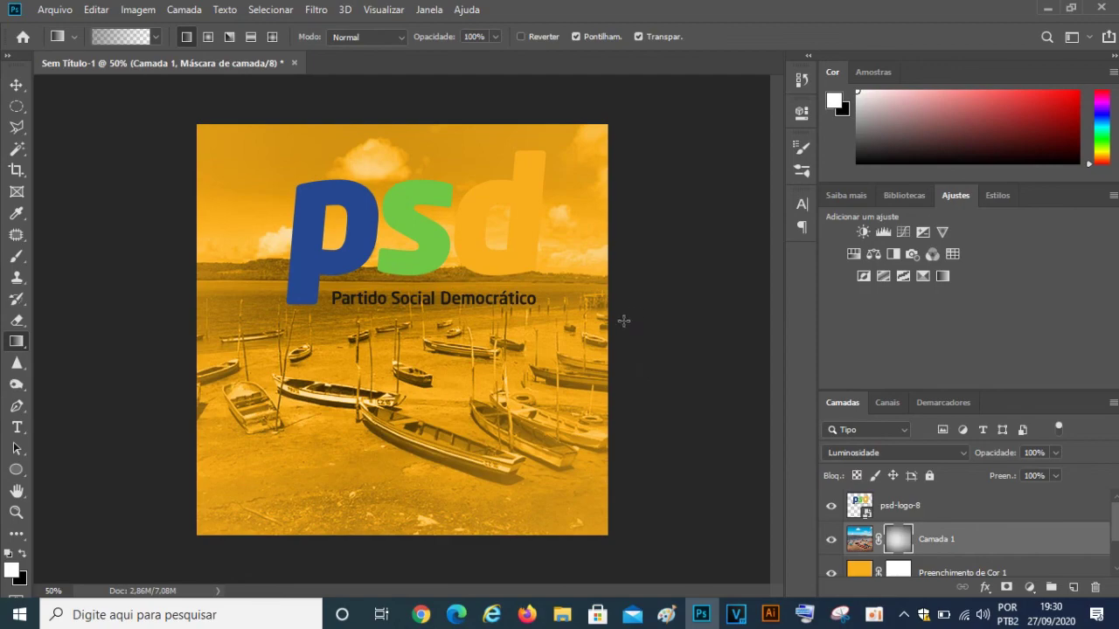
click(422, 614)
- Search Google Images for 'IMAGEM AMARELA COM EFEITO'
scroll(379, 253, up, 3)
scroll(333, 209, up, 3)
drag(242, 100, 128, 105)
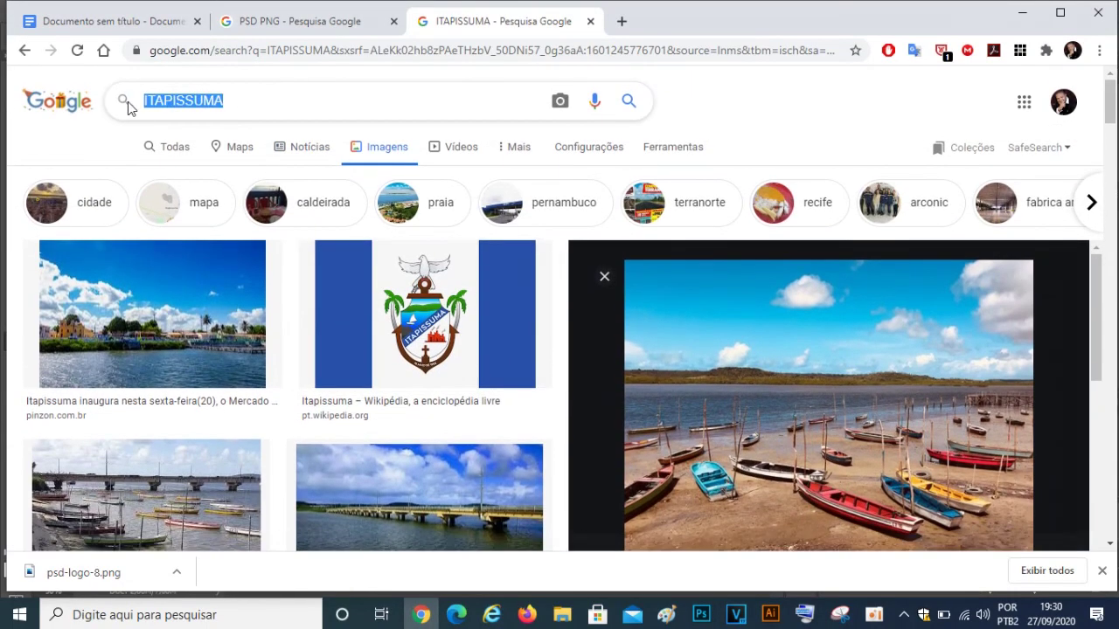
key(BackSpace)
text(IMAGEM )
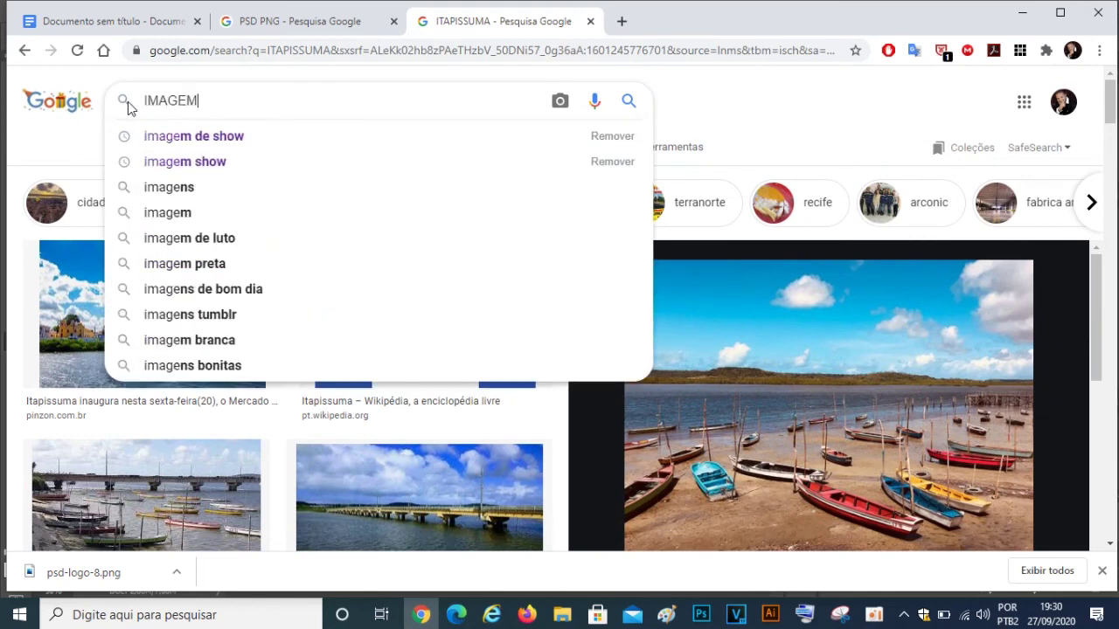
text(AMARELA COM )
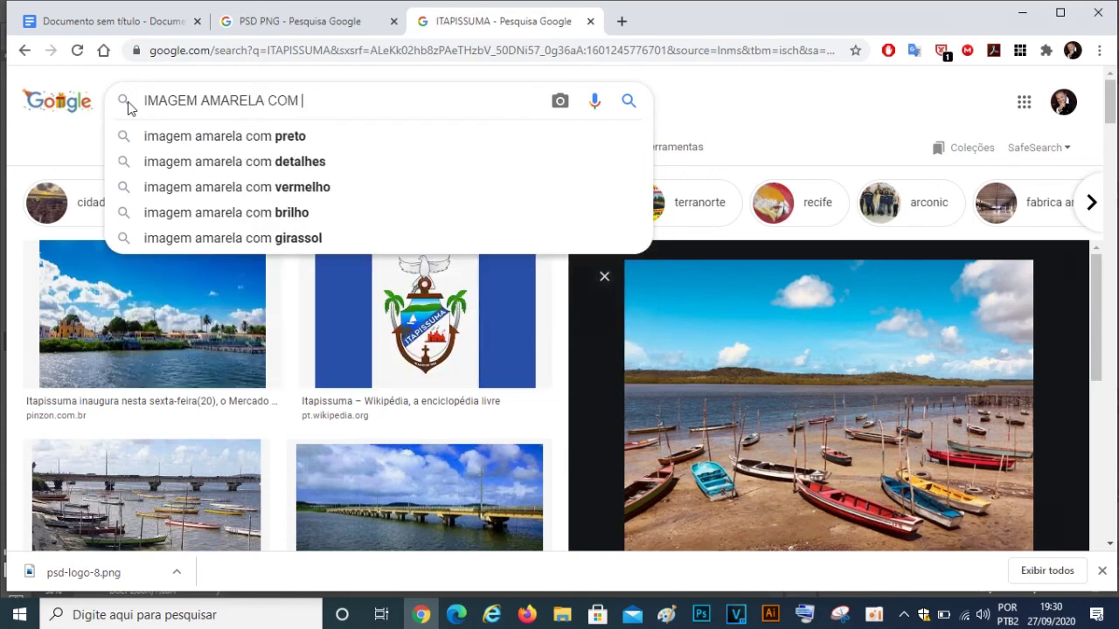
text(EFEITO)
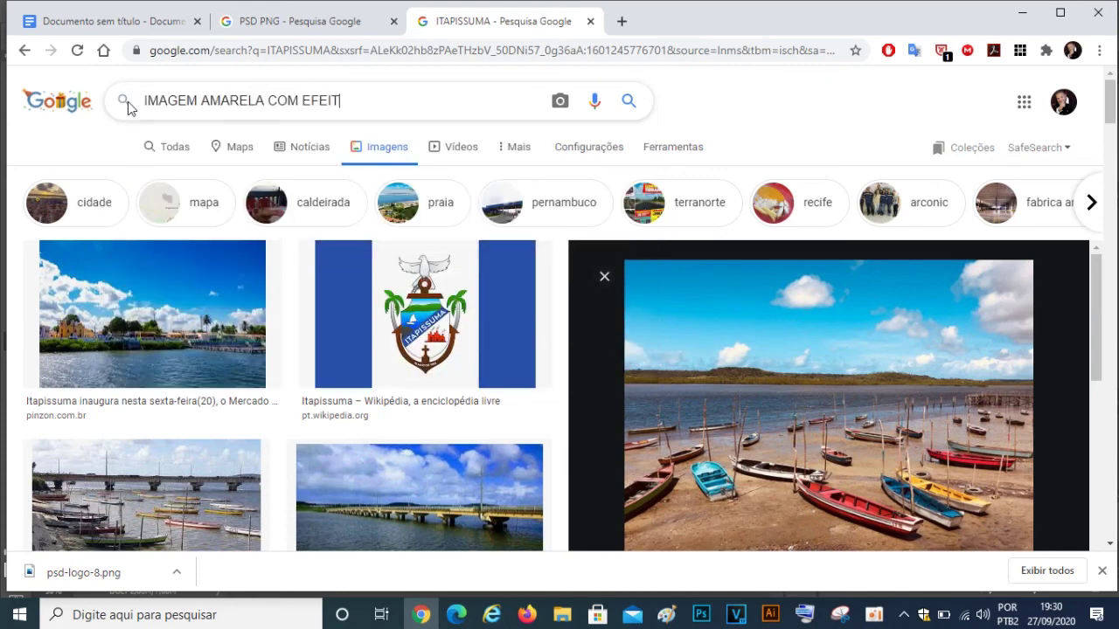
click(626, 102)
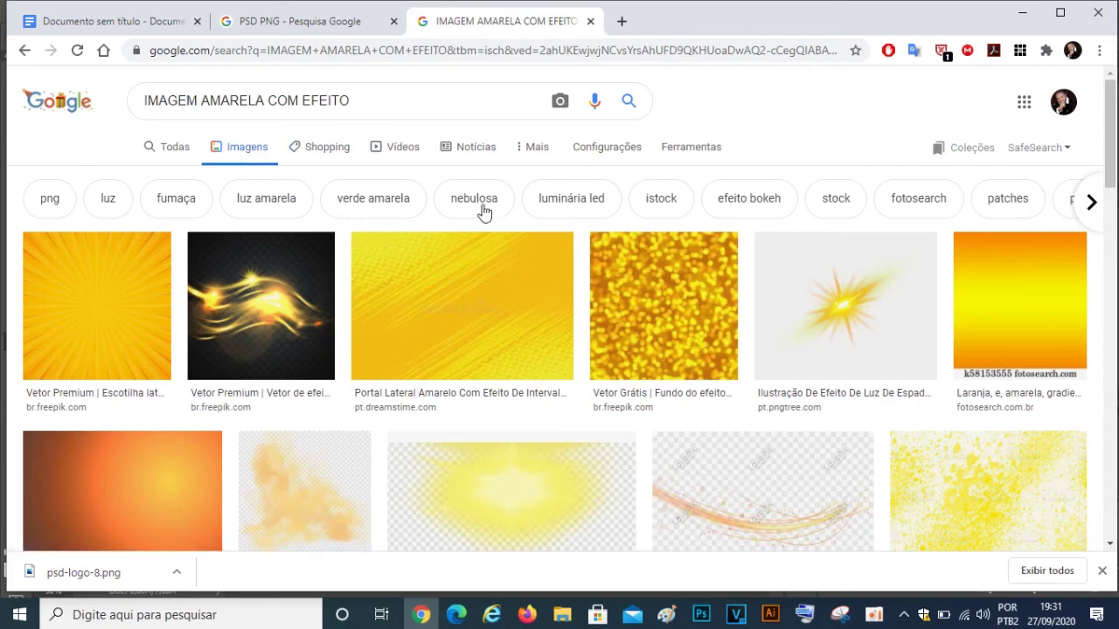
- Browse the results, previewing orange halftone, yellow watercolour and Cromoterapia images
scroll(502, 225, down, 5)
scroll(502, 225, down, 4)
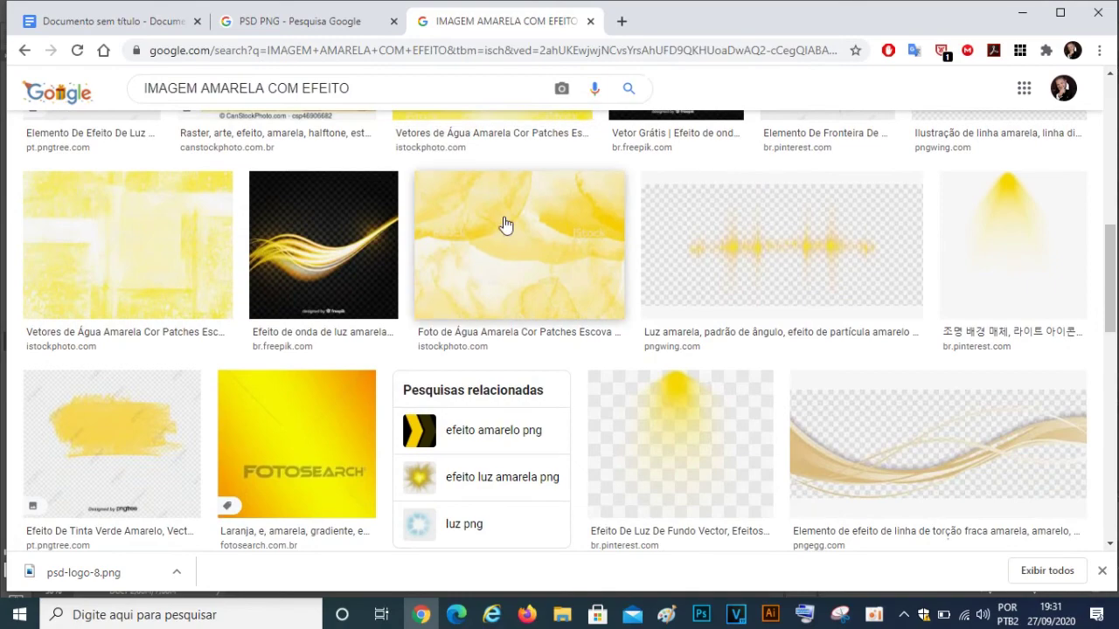
scroll(503, 226, down, 1)
scroll(540, 250, down, 3)
scroll(541, 250, down, 2)
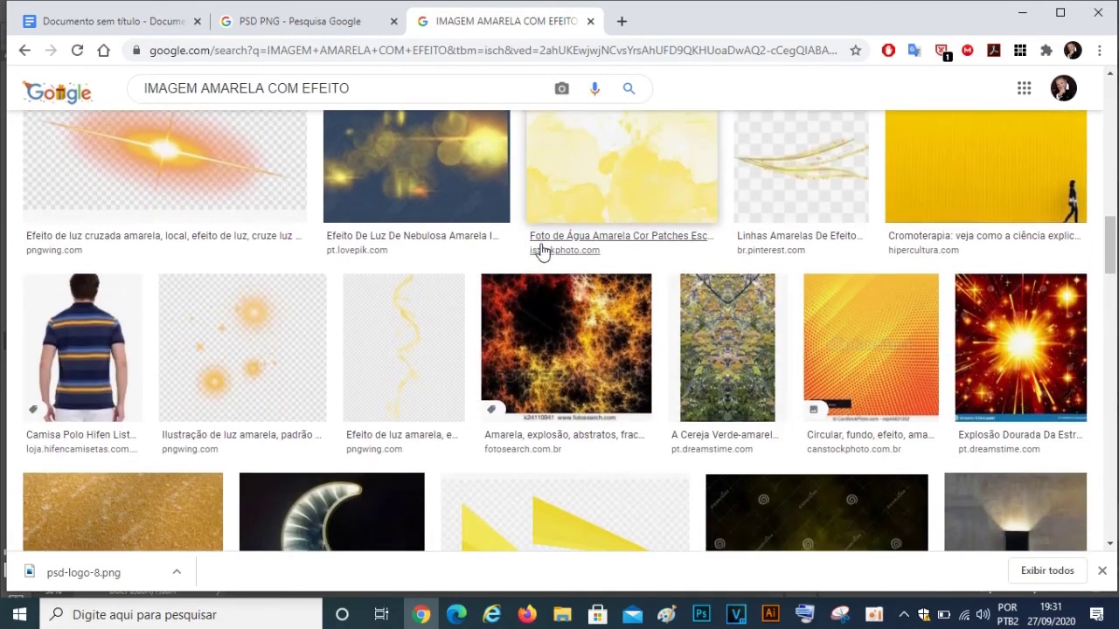
scroll(541, 251, down, 2)
scroll(541, 251, down, 2)
scroll(542, 251, down, 3)
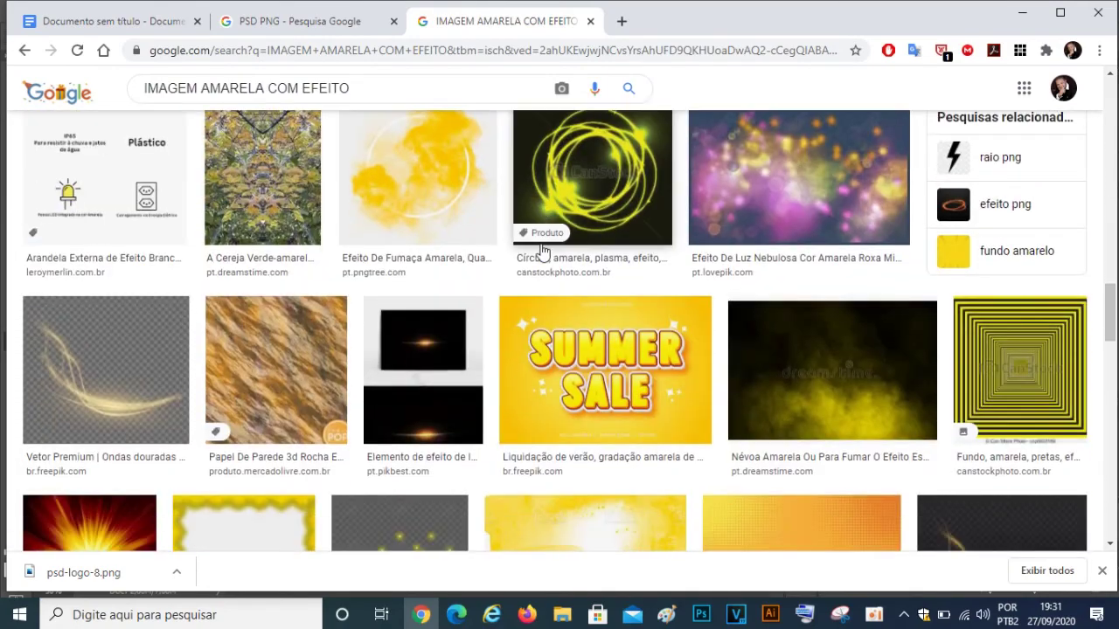
scroll(542, 251, down, 3)
scroll(528, 249, down, 1)
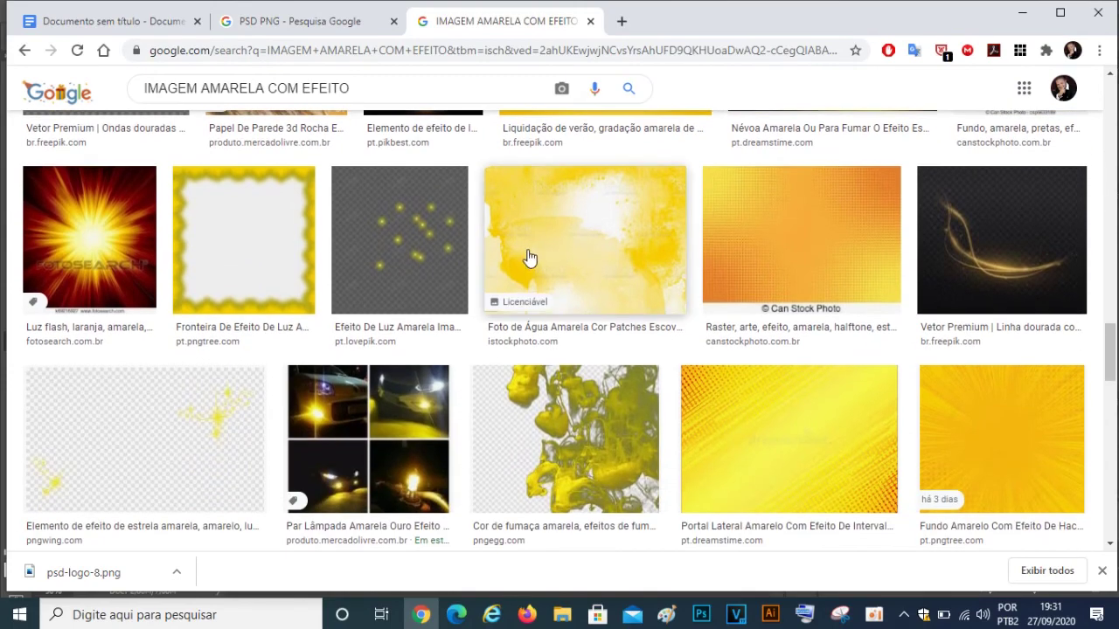
click(794, 243)
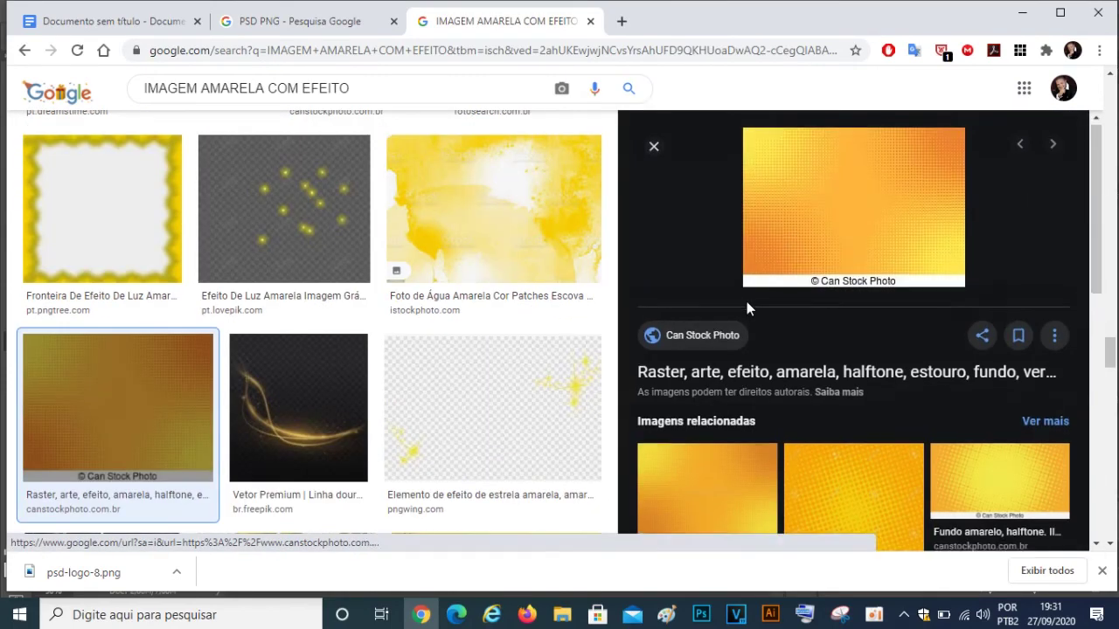
scroll(747, 306, down, 2)
click(522, 224)
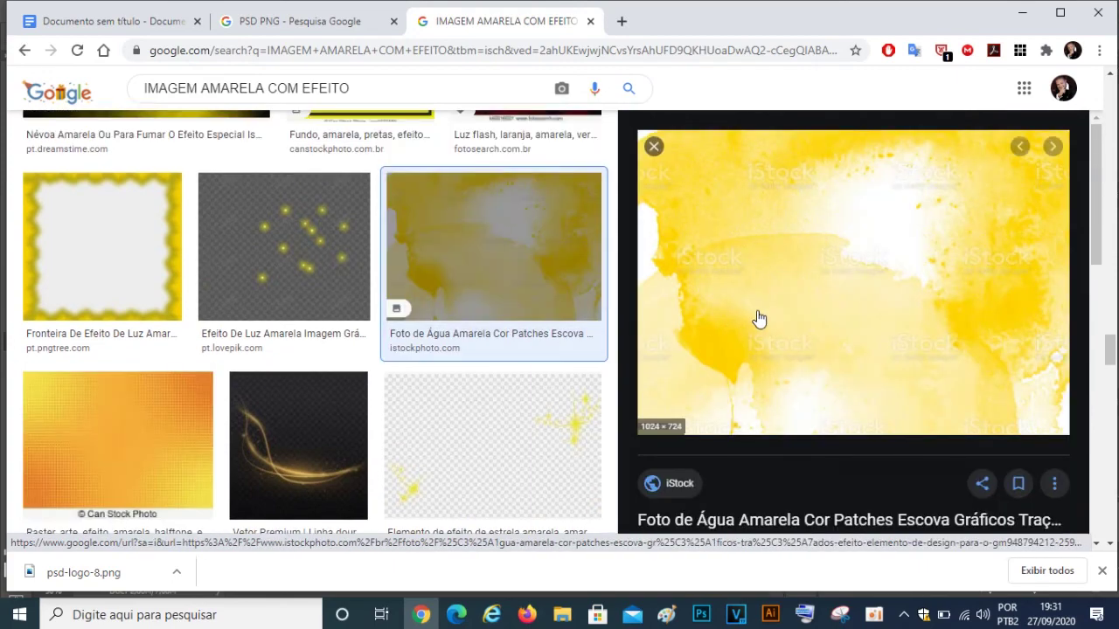
scroll(757, 320, down, 5)
scroll(757, 320, down, 3)
scroll(761, 317, down, 1)
scroll(760, 317, up, 2)
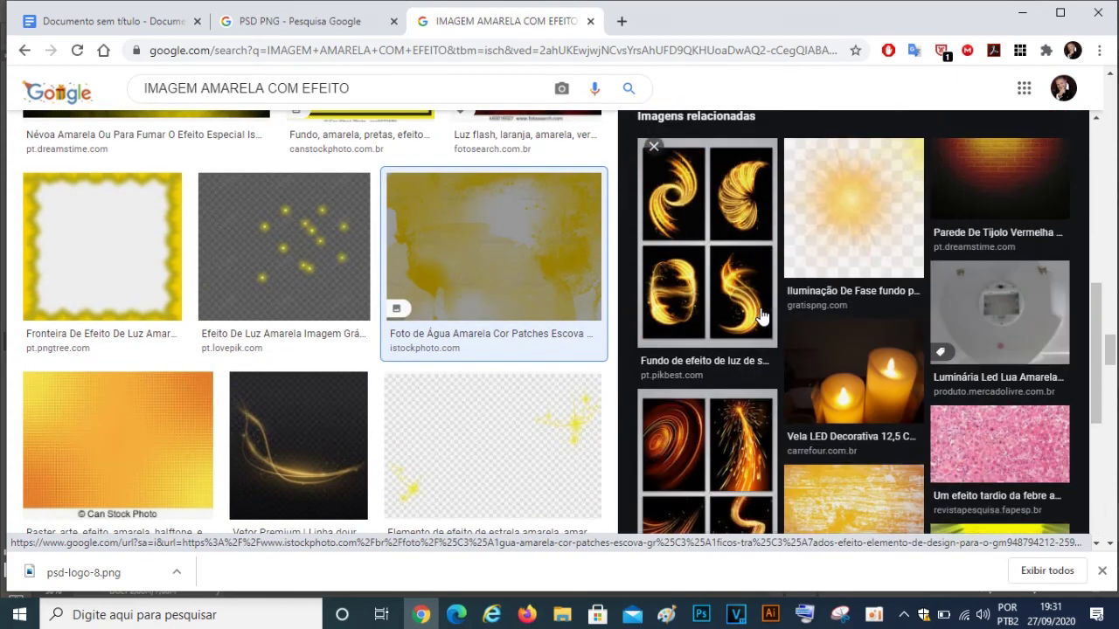
scroll(761, 317, up, 1)
scroll(517, 357, up, 3)
scroll(517, 356, up, 2)
scroll(516, 357, up, 3)
scroll(517, 356, up, 2)
scroll(517, 356, up, 3)
scroll(517, 357, up, 3)
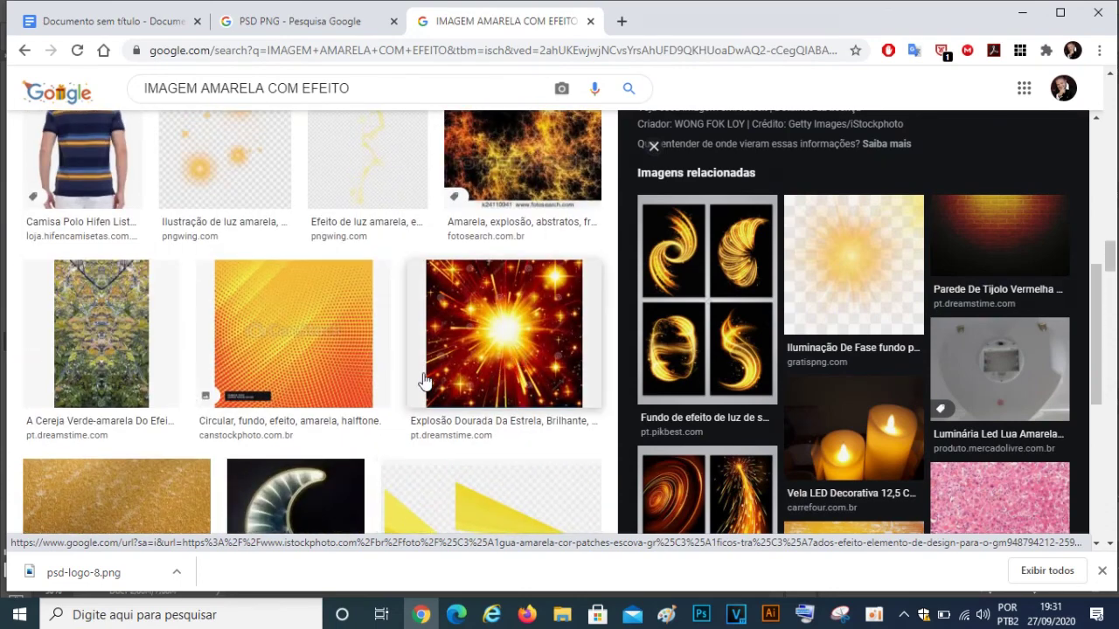
scroll(517, 357, up, 4)
click(497, 290)
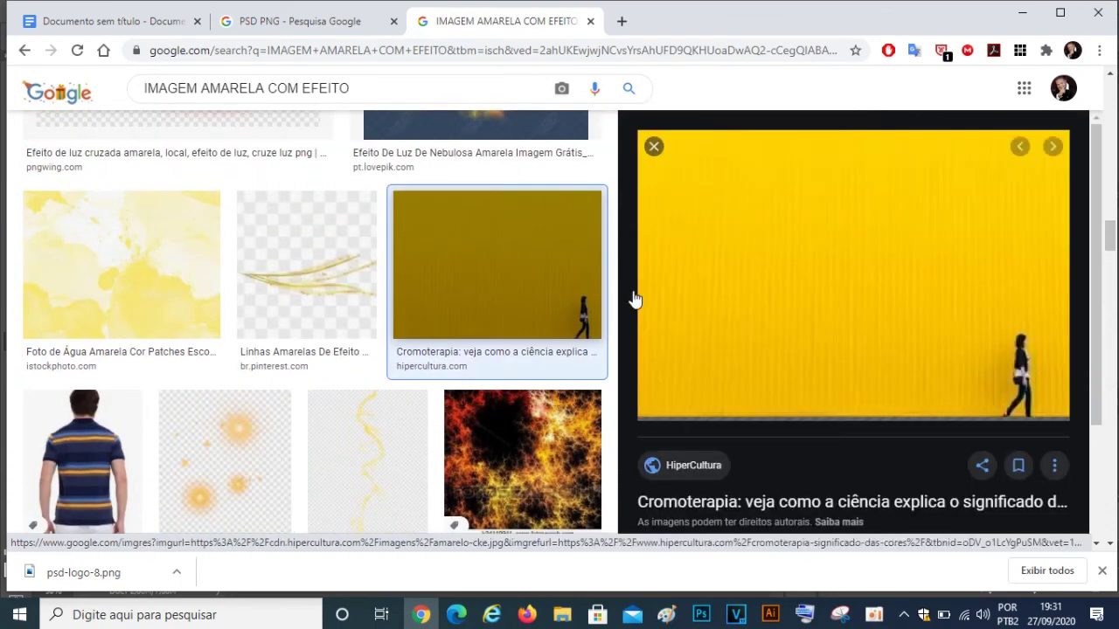
scroll(805, 299, down, 3)
scroll(823, 302, down, 1)
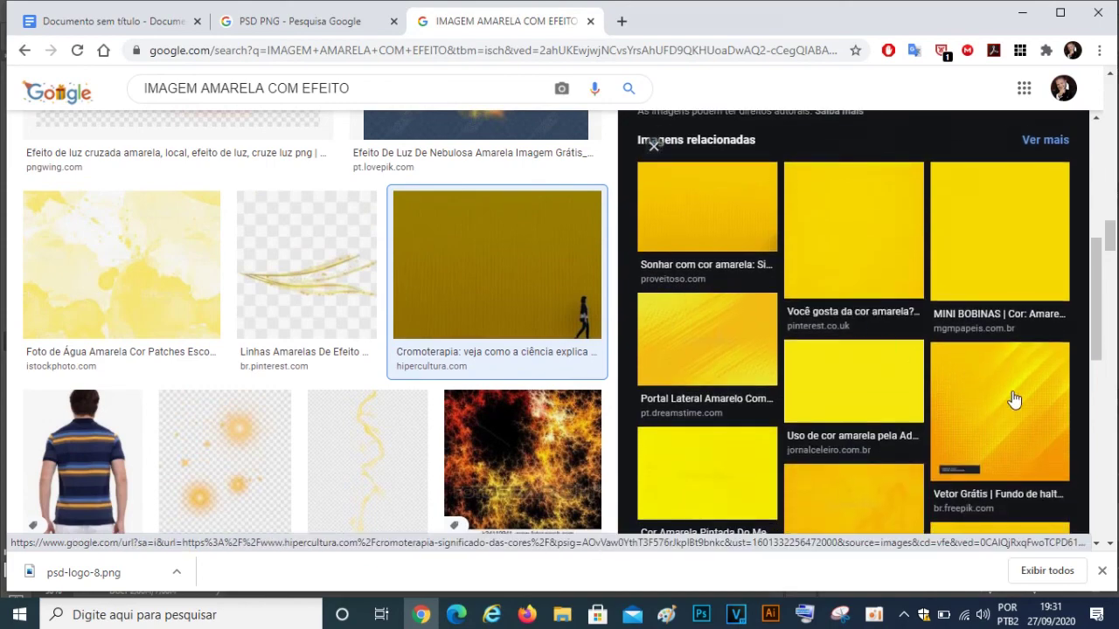
- Copy the orange halftone gradient image and return to Photoshop
click(1012, 400)
scroll(962, 376, down, 1)
scroll(952, 366, down, 4)
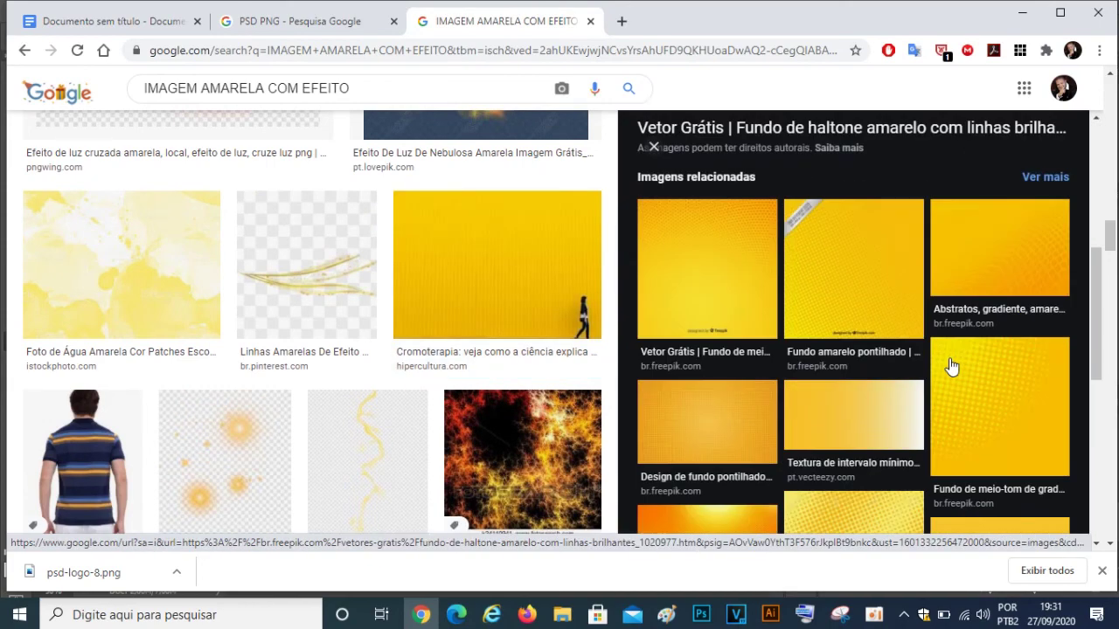
scroll(948, 371, down, 2)
scroll(948, 370, down, 2)
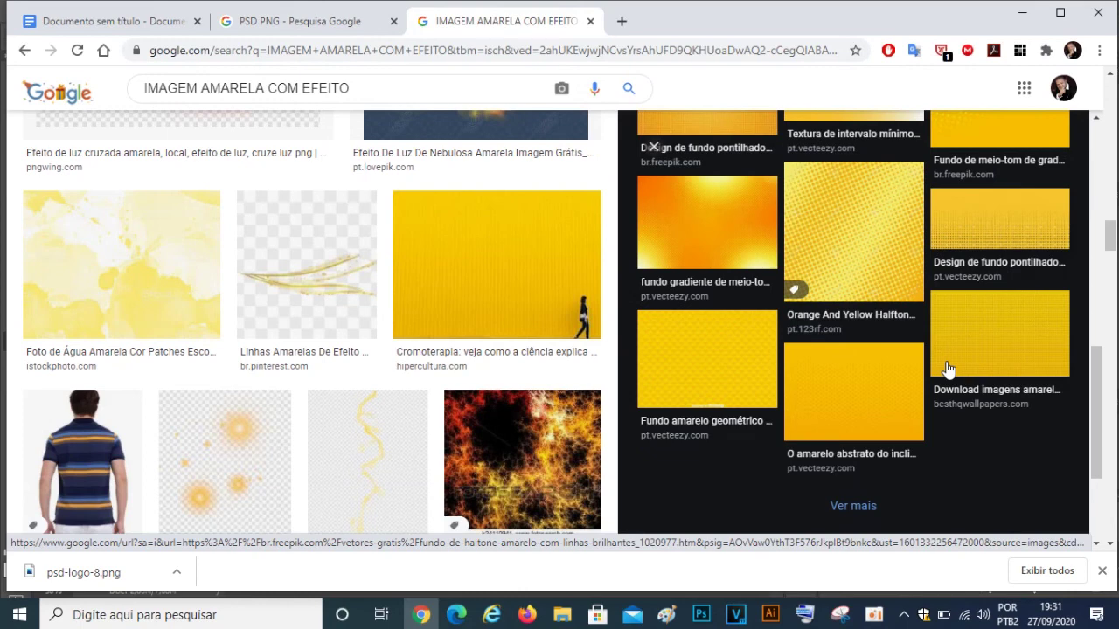
click(706, 244)
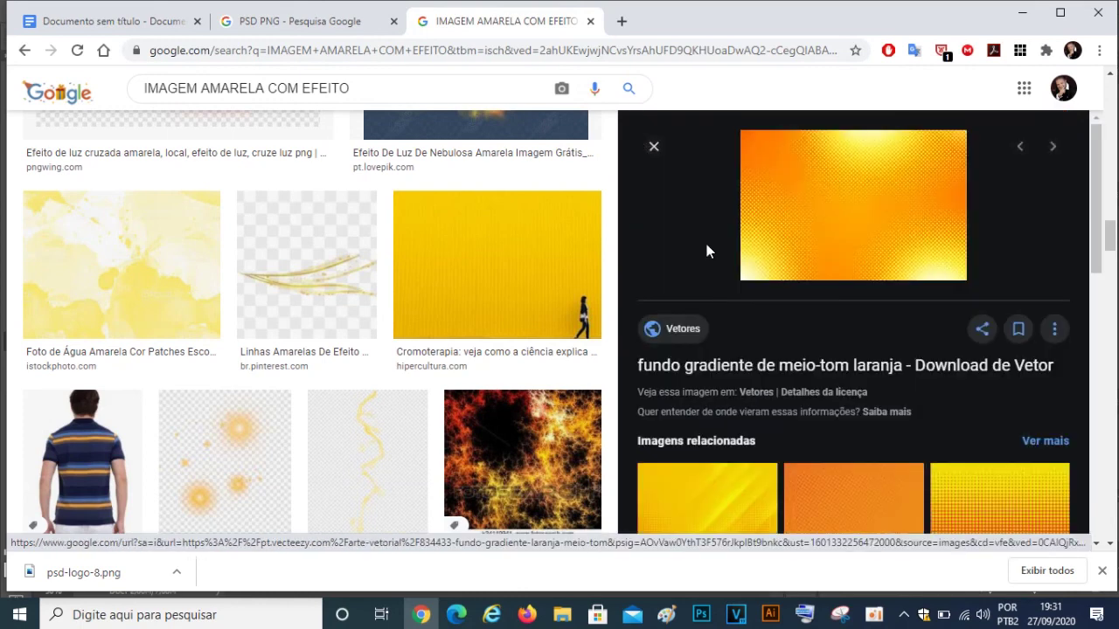
scroll(861, 253, down, 3)
scroll(950, 384, up, 3)
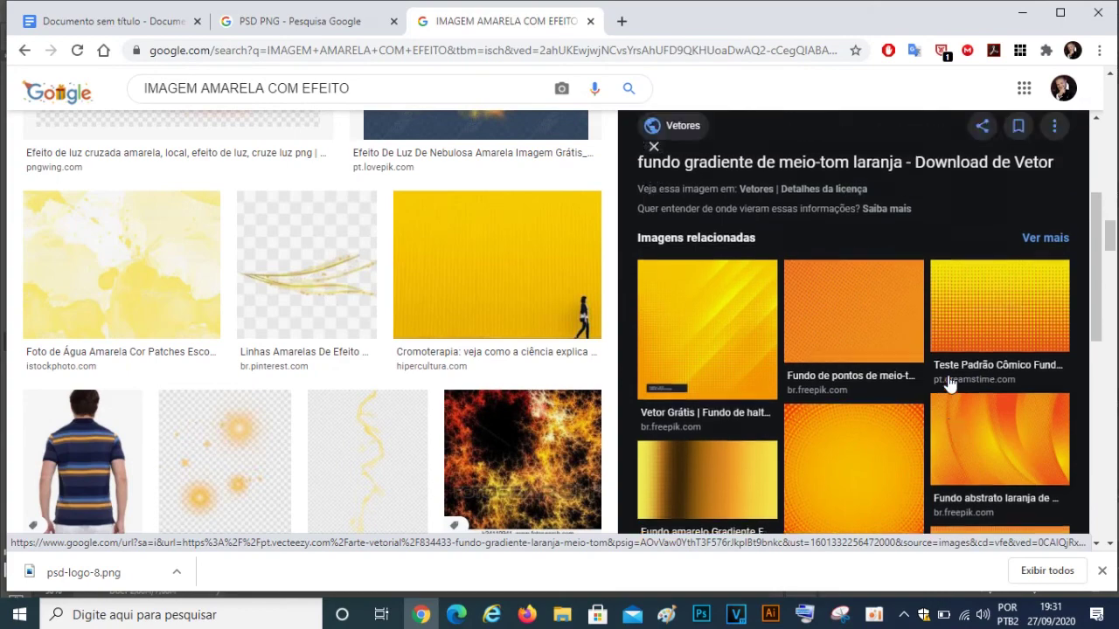
right_click(845, 221)
click(880, 378)
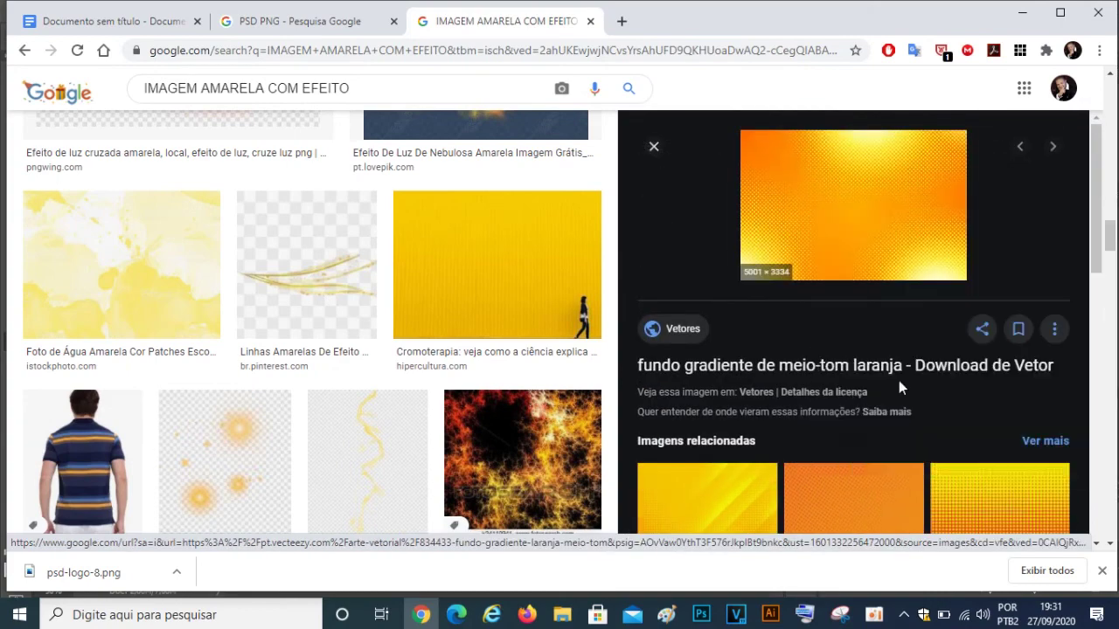
click(701, 615)
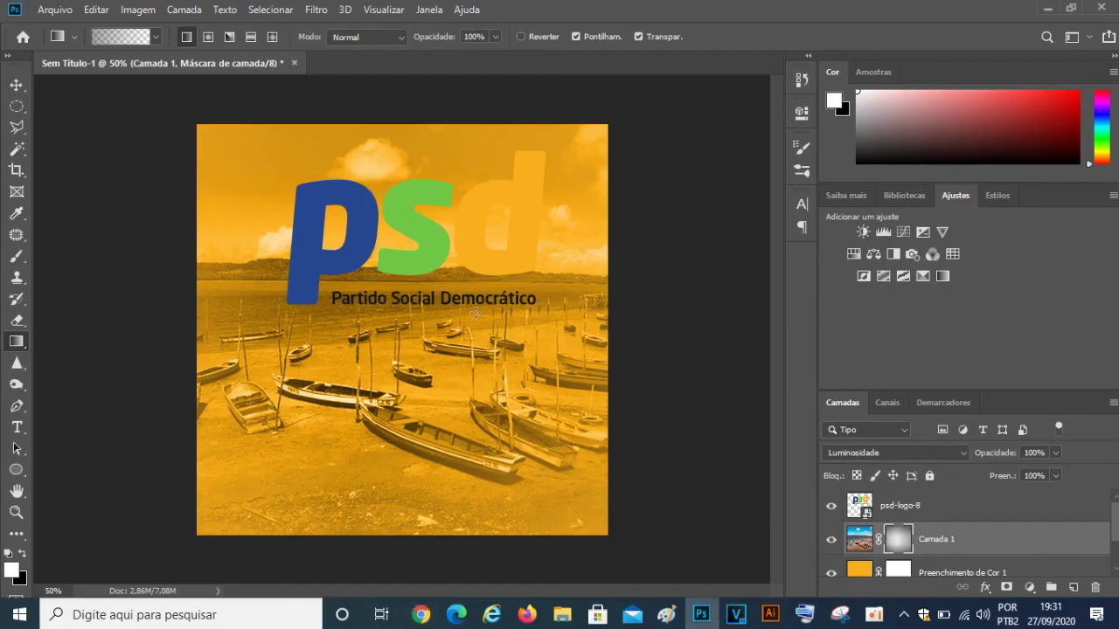
- Paste the orange halftone gradient as Camada 2 and stretch it over the whole canvas
key(ctrl+v)
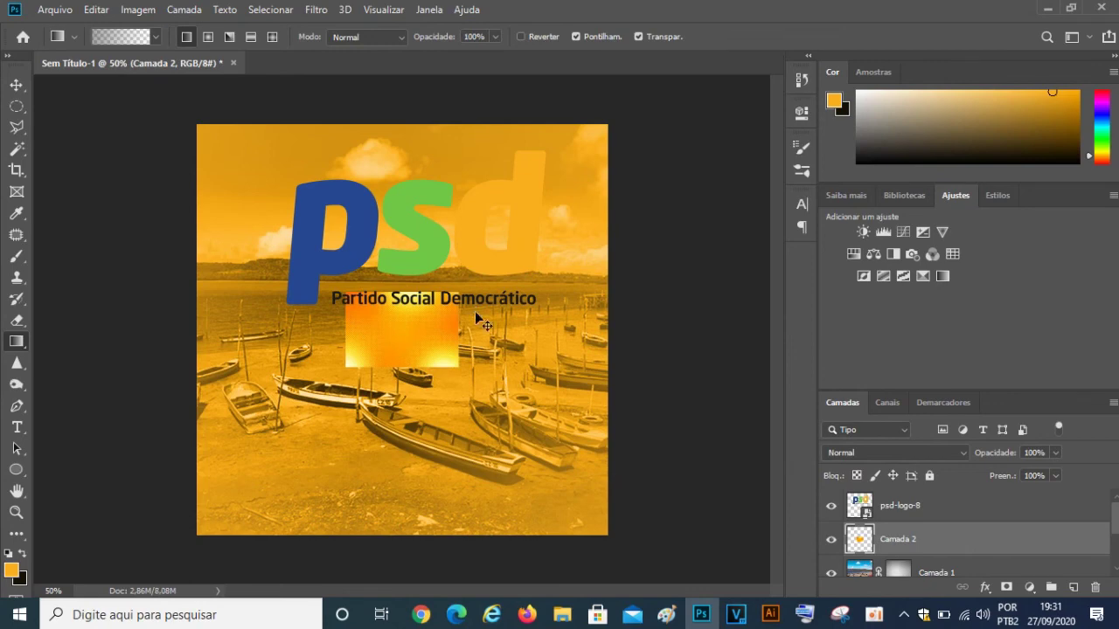
key(ctrl+t)
mouse_move(458, 367)
mouse_down()
mouse_move(742, 543)
mouse_move(794, 590)
mouse_up()
drag(534, 464, 440, 320)
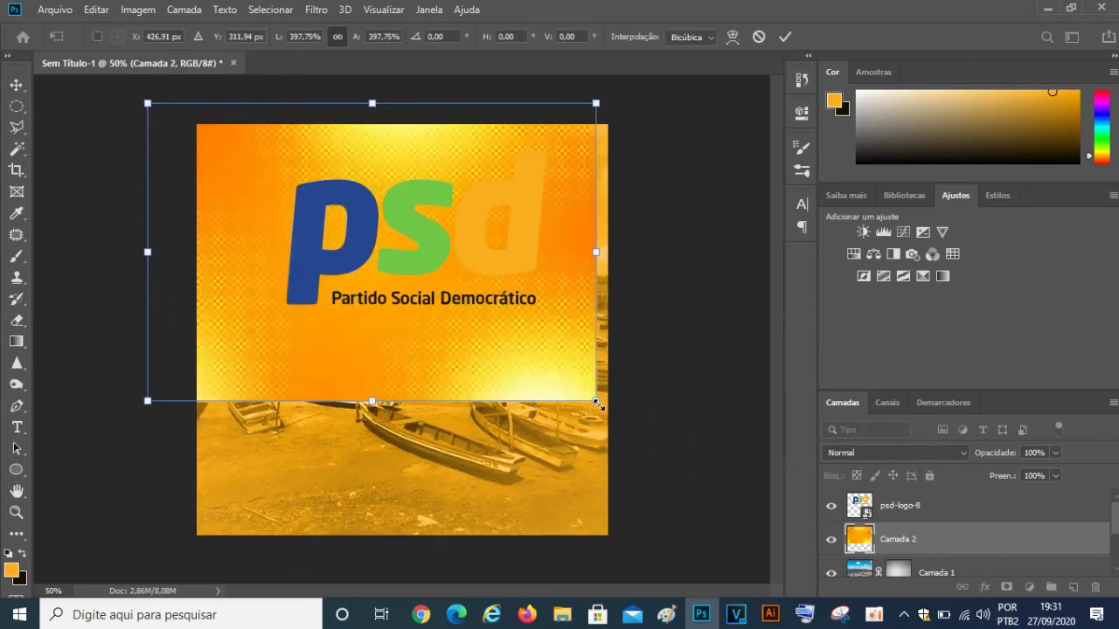
drag(596, 401, 806, 543)
drag(708, 510, 671, 512)
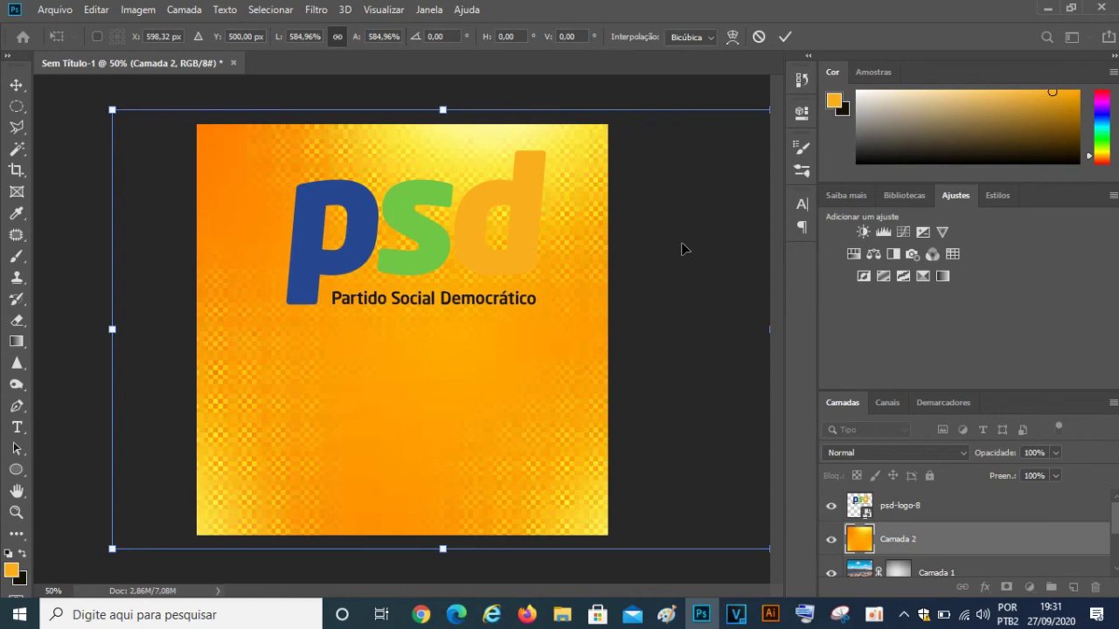
click(785, 36)
key(g)
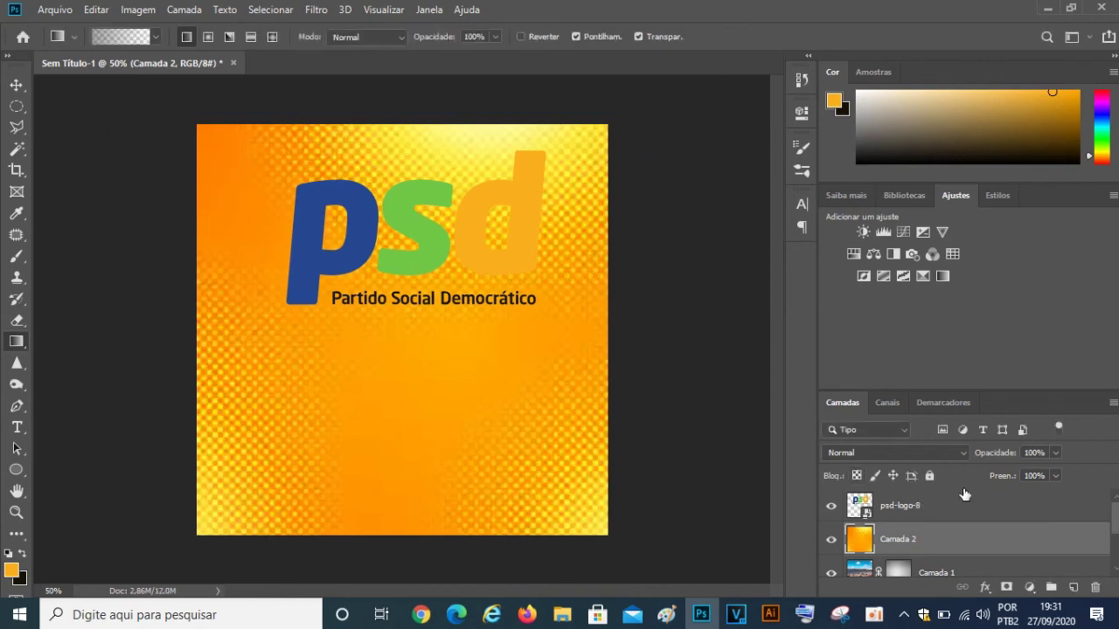
- Lower the orange gradient layer's opacity so the beach photo shows through
click(944, 570)
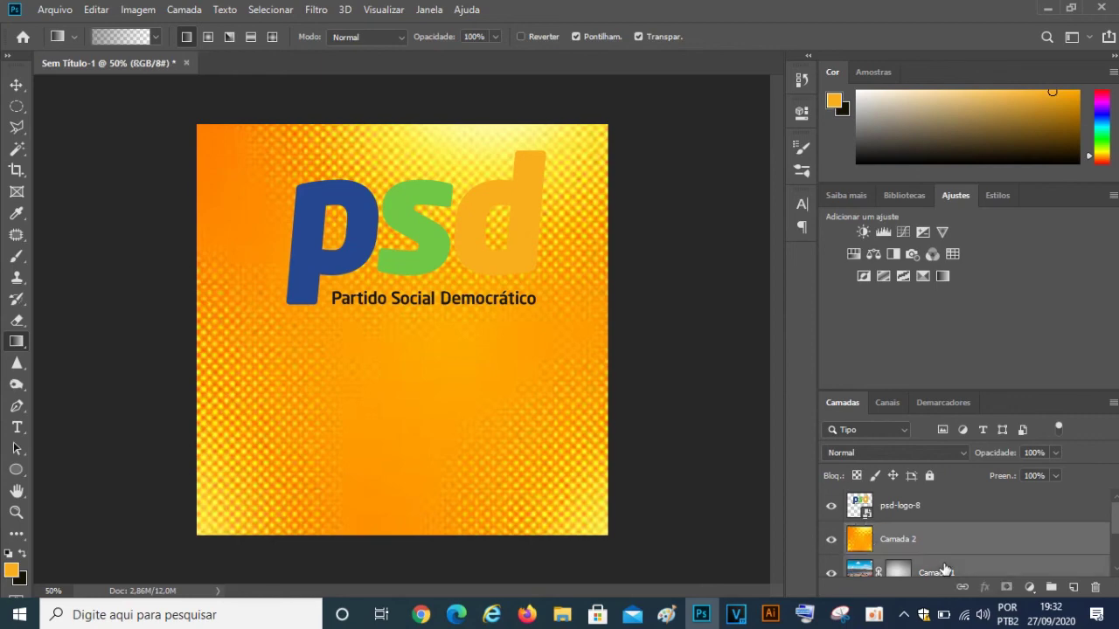
drag(1058, 473, 1008, 490)
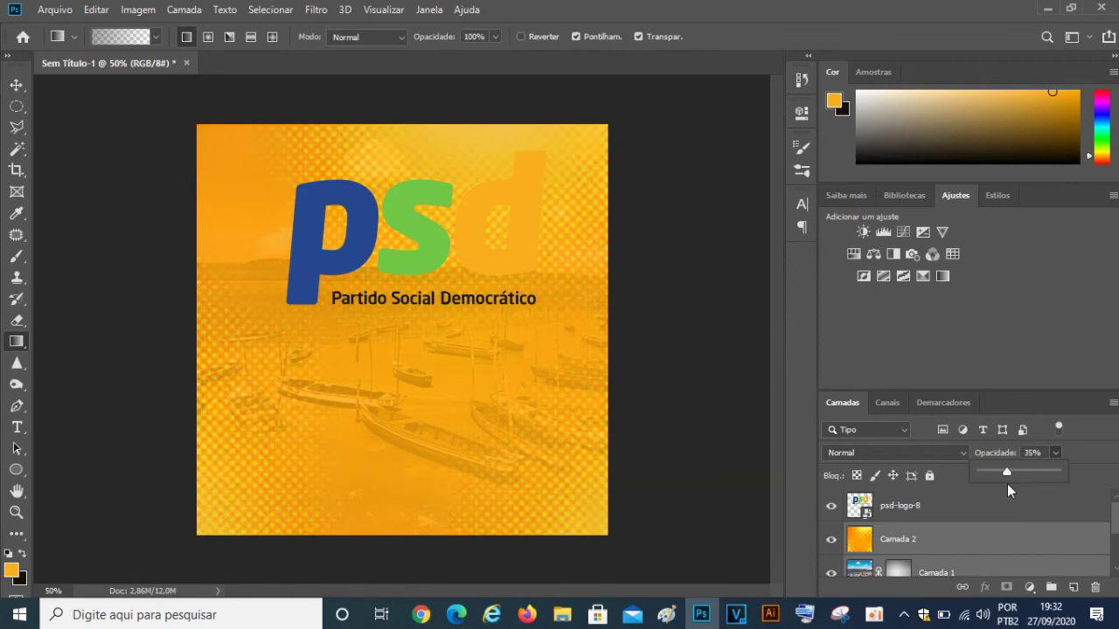
scroll(968, 533, down, 2)
scroll(964, 539, up, 1)
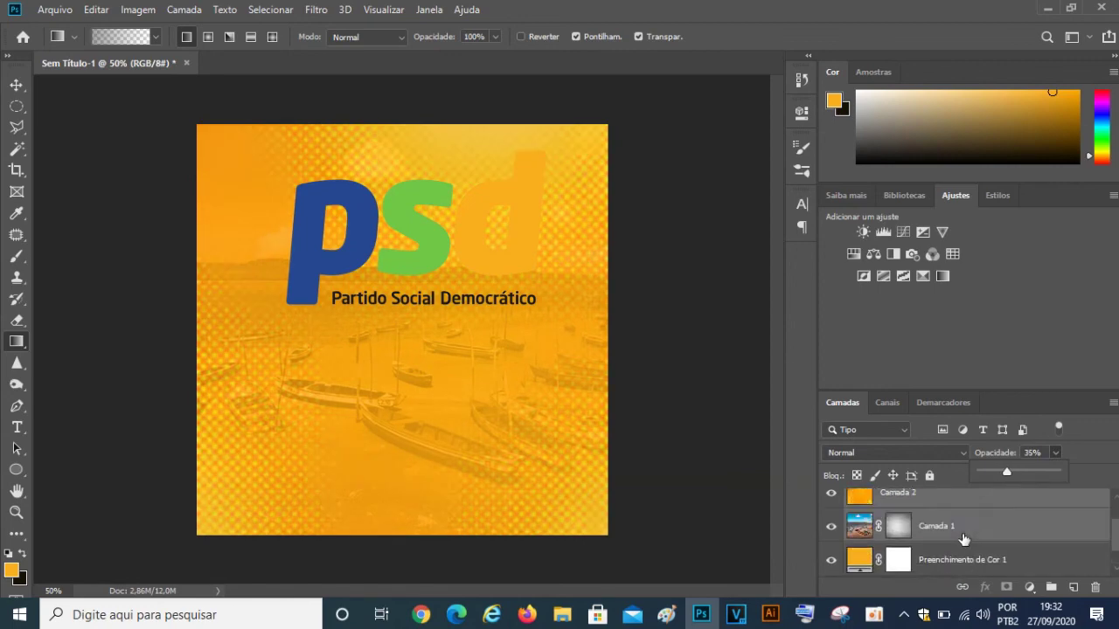
scroll(951, 562, down, 1)
- Merge the yellow fill Preenchimento de Cor 1 into the base layer Camada 0
click(950, 532)
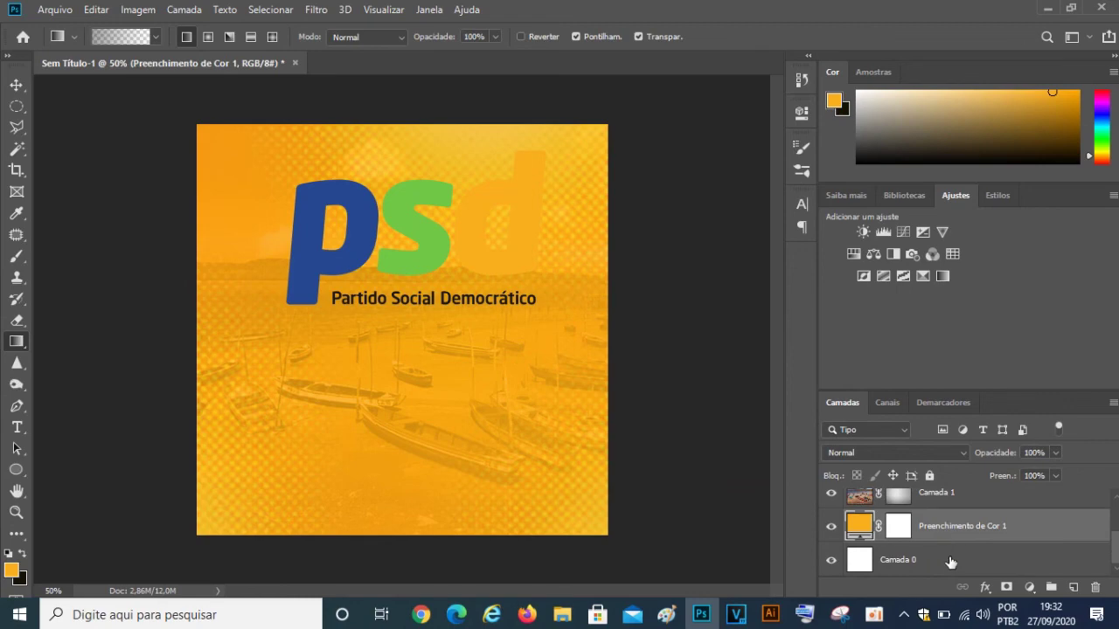
click(978, 531)
shift+click(986, 564)
key(ctrl+e)
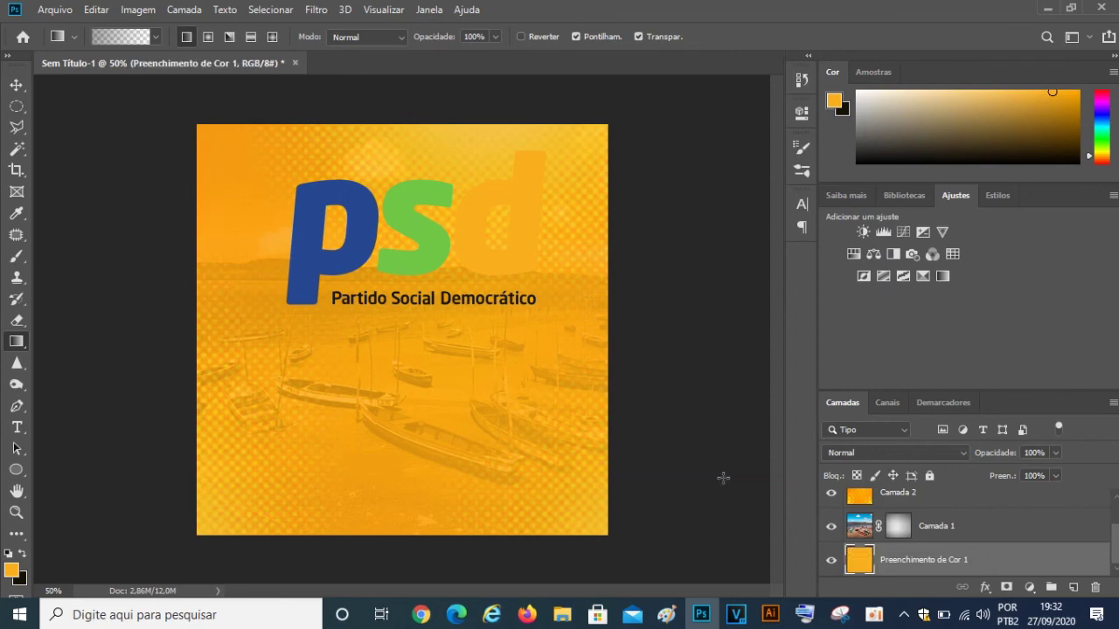
- Fade the beach photo to 34% and set the gradient layer to 57% opacity
click(948, 528)
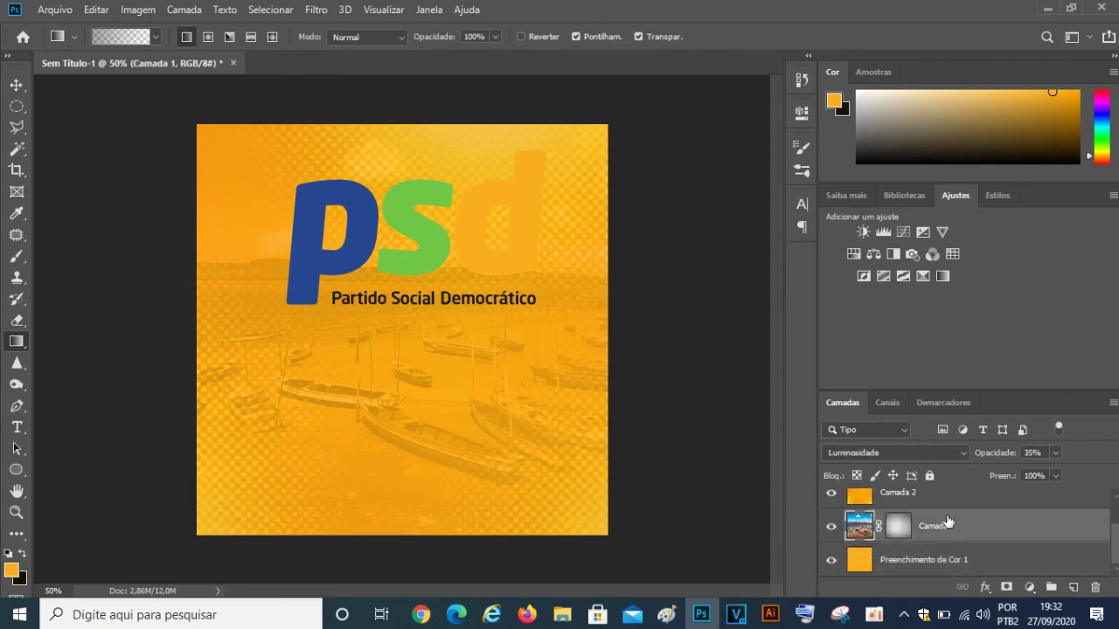
shift+click(948, 507)
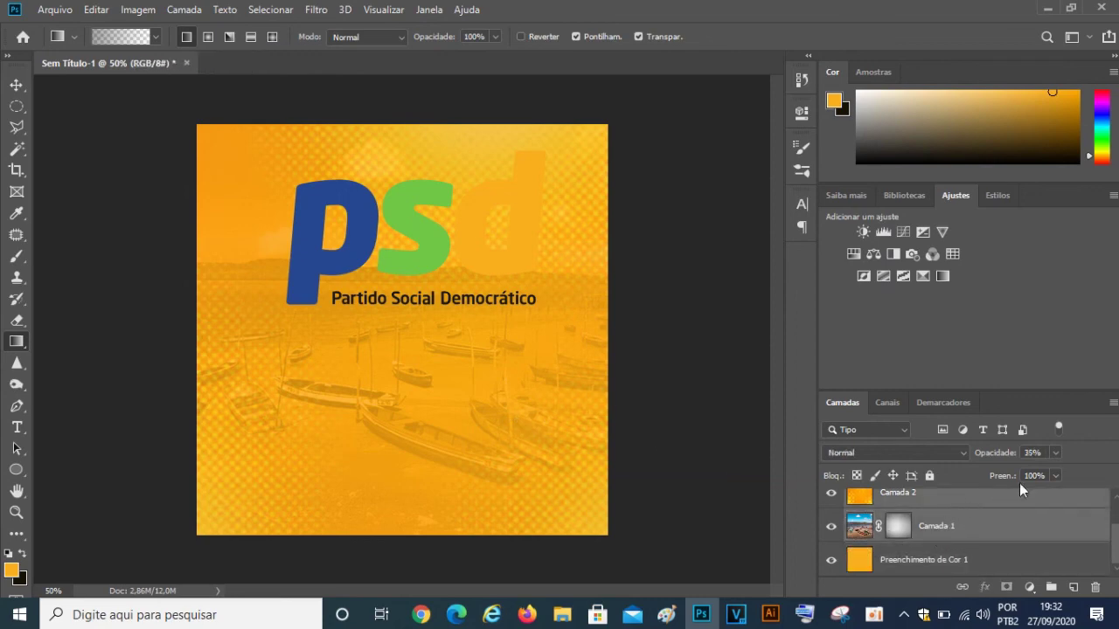
click(1055, 453)
mouse_move(1056, 474)
mouse_down()
mouse_move(1044, 474)
mouse_move(1056, 474)
mouse_up()
click(1011, 532)
click(979, 500)
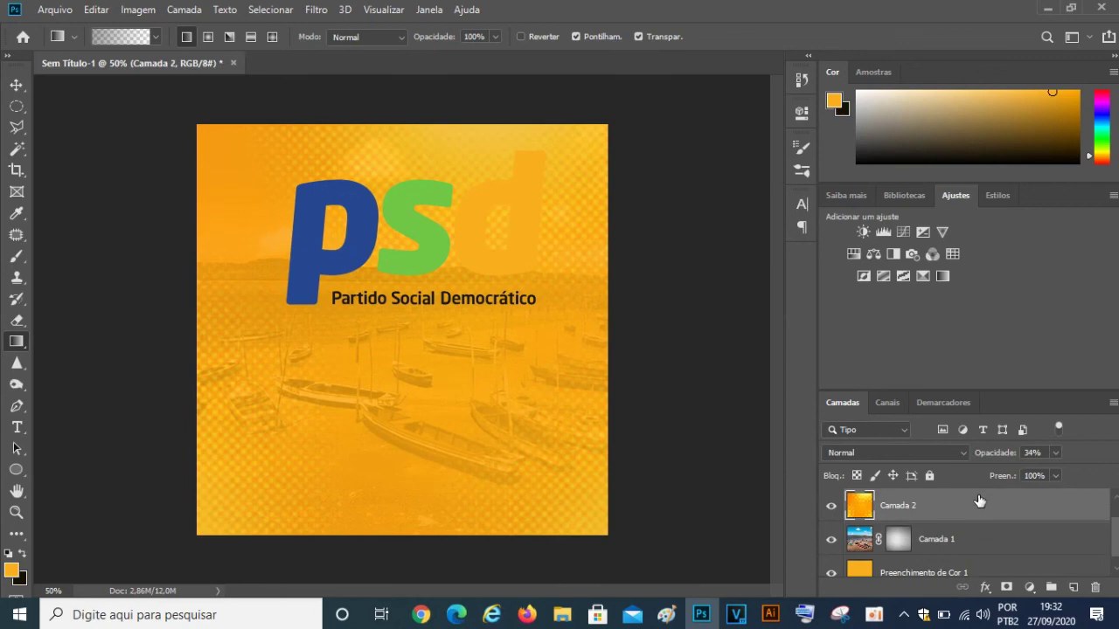
mouse_move(1059, 473)
mouse_down()
mouse_move(1112, 475)
mouse_move(1056, 481)
mouse_up()
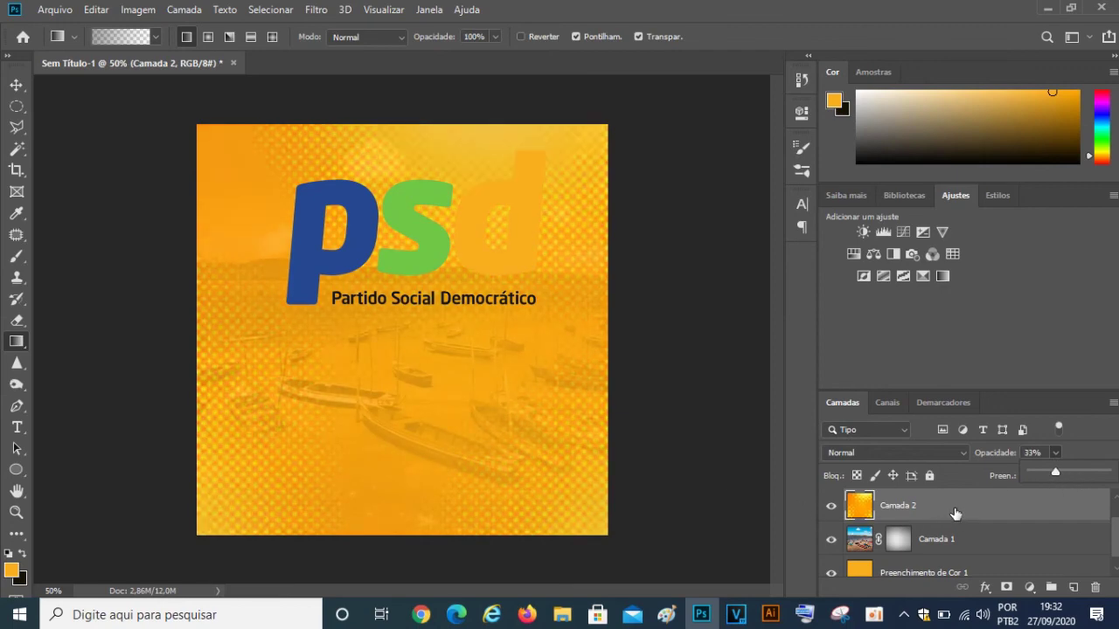
- Delete the orange gradient layer Camada 2 and confirm the deletion
click(1095, 586)
click(450, 241)
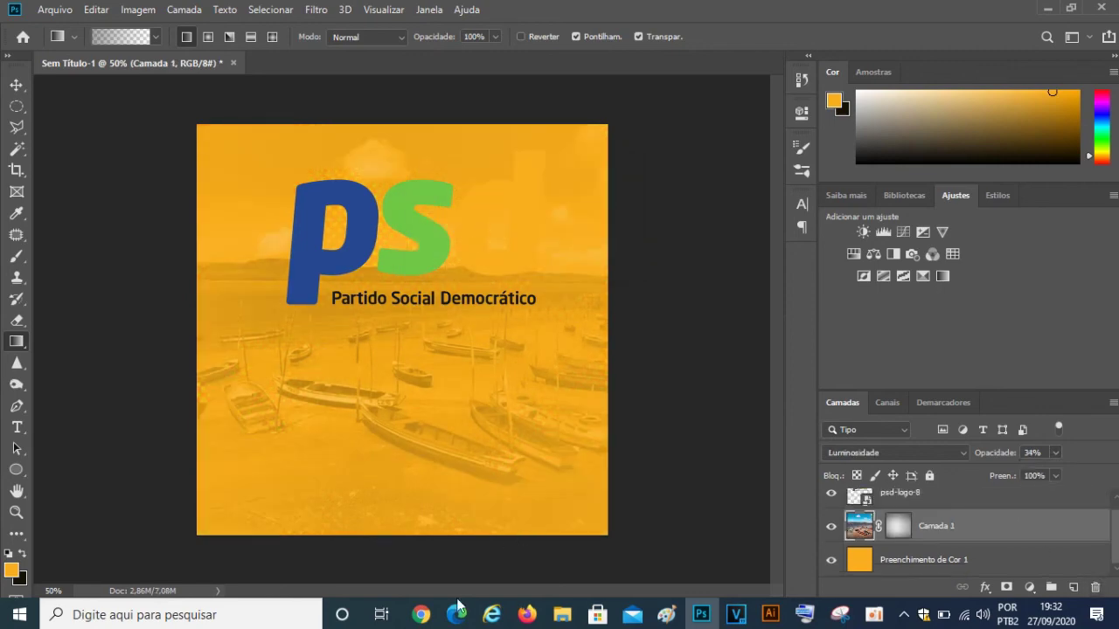
click(422, 614)
- Browse the yellow image results, previewing a few and loading more related images
scroll(708, 325, down, 1)
scroll(763, 307, down, 3)
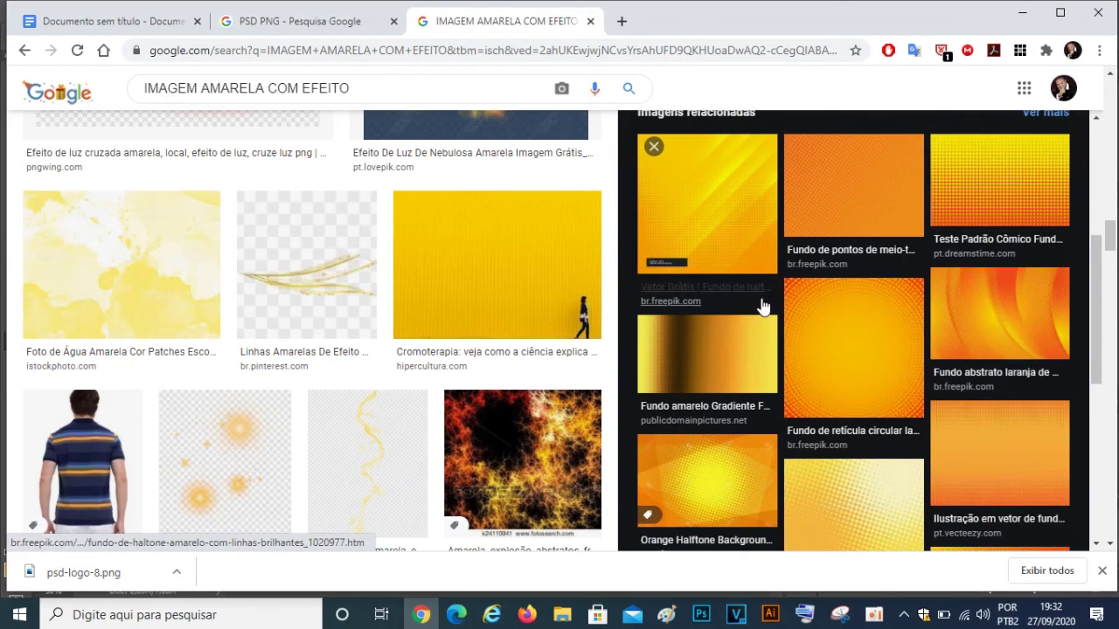
scroll(892, 258, down, 2)
scroll(879, 267, down, 1)
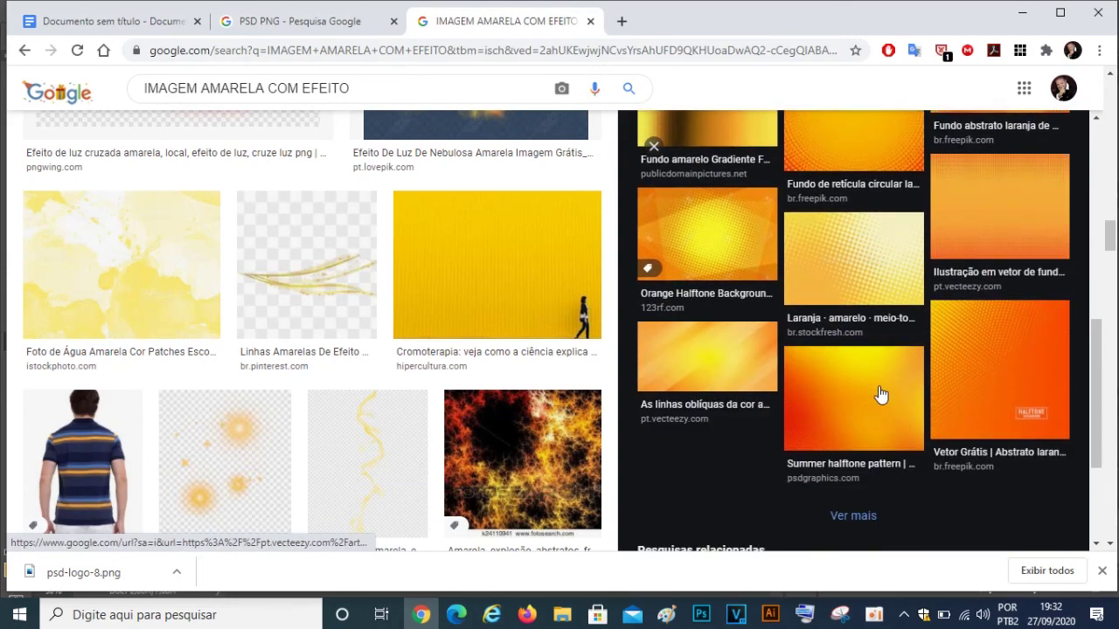
click(881, 395)
scroll(879, 393, down, 3)
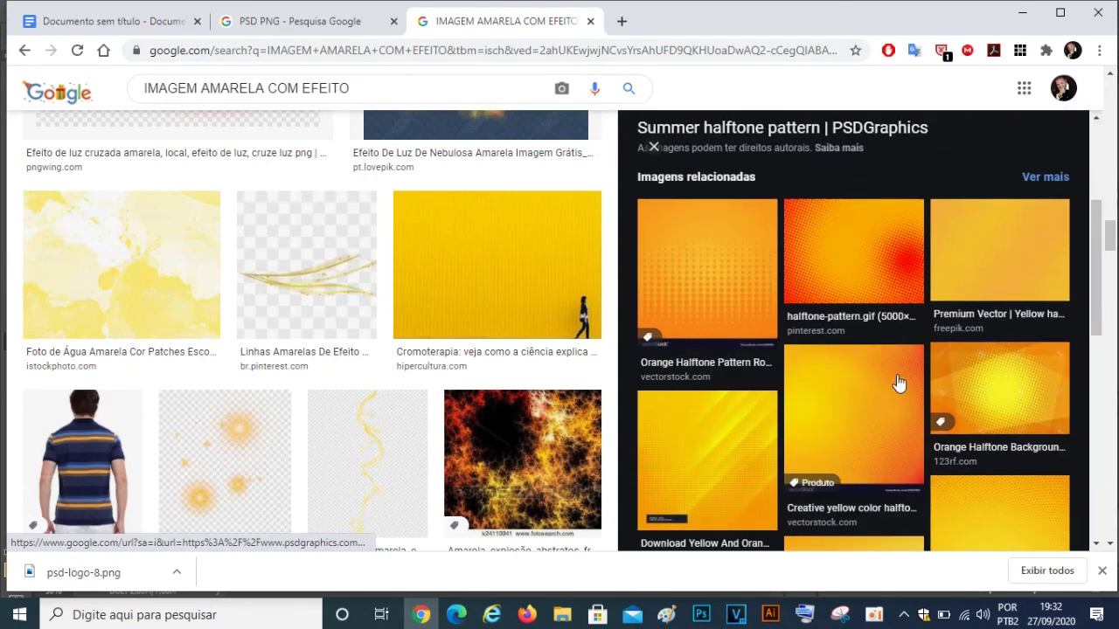
click(556, 310)
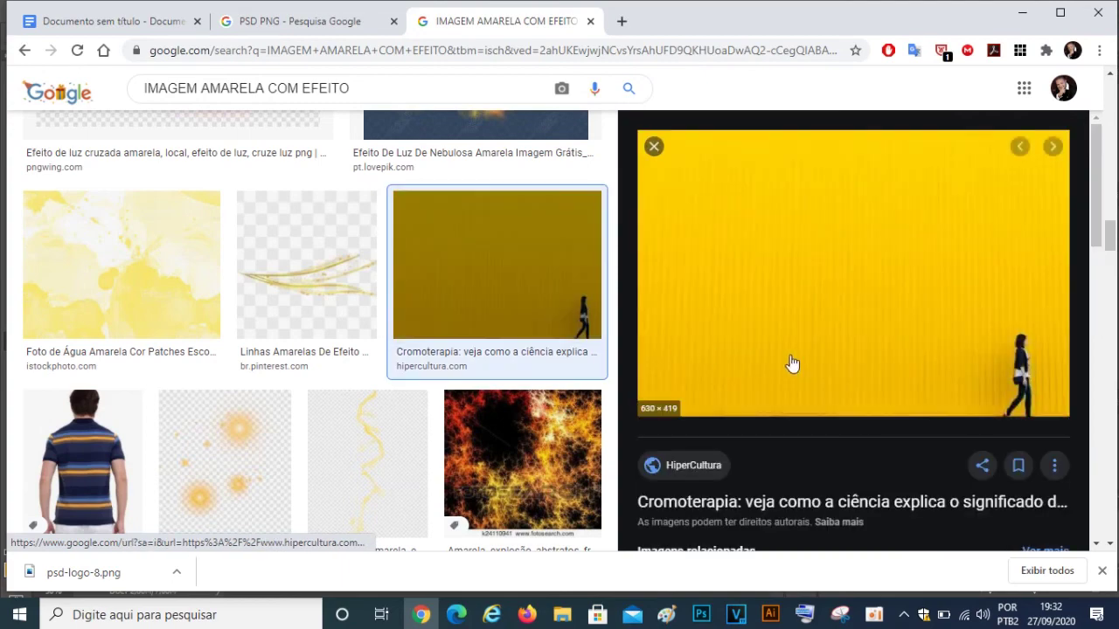
scroll(754, 363, down, 4)
scroll(813, 362, down, 1)
scroll(822, 371, down, 3)
scroll(839, 402, down, 3)
scroll(866, 464, down, 2)
click(853, 452)
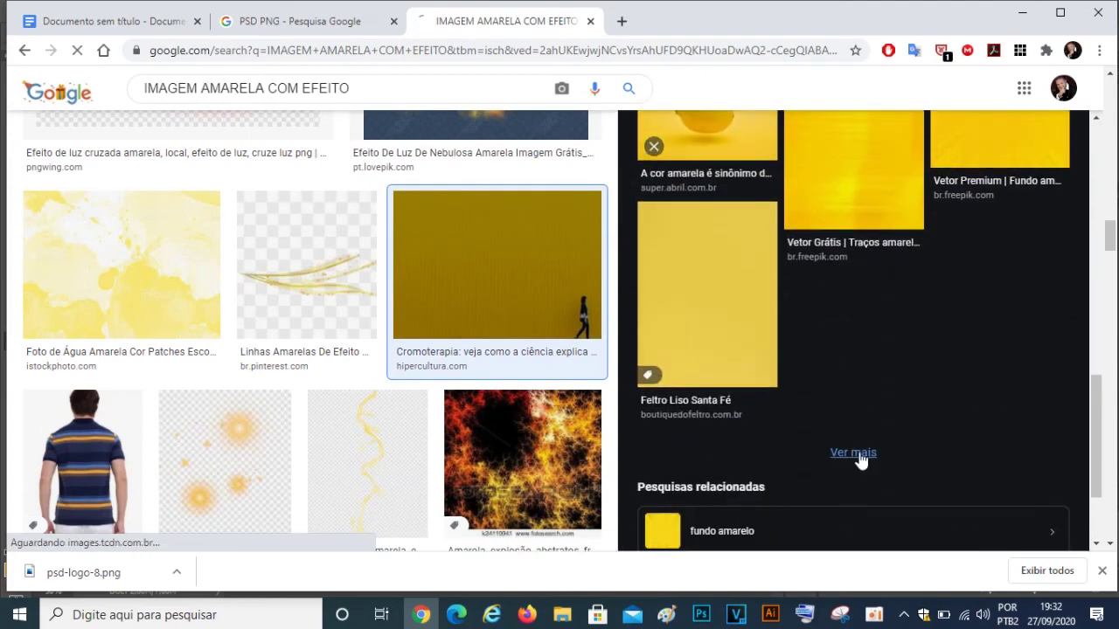
scroll(690, 448, down, 2)
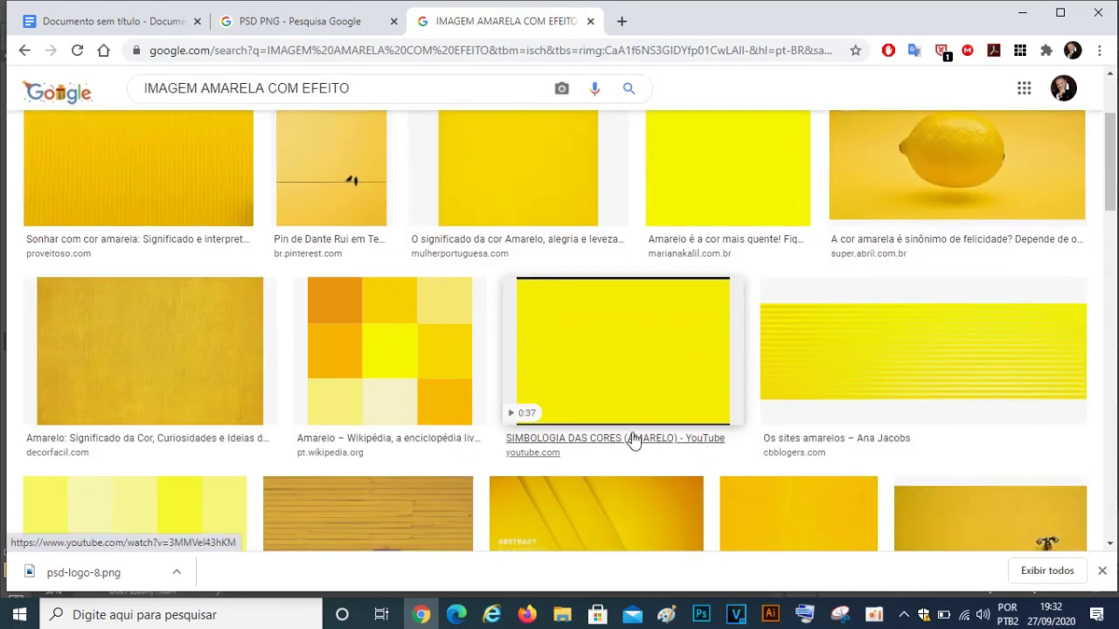
scroll(494, 427, down, 2)
scroll(492, 418, down, 2)
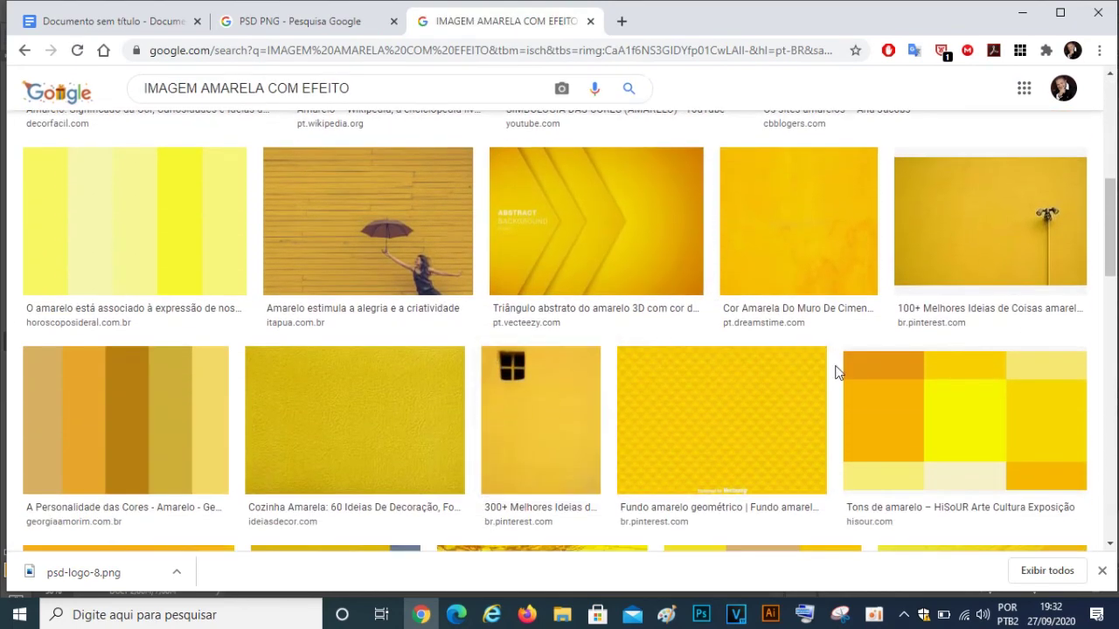
- Copy the 'Cor Amarela Do Muro De Cimento' texture image to the clipboard
click(792, 293)
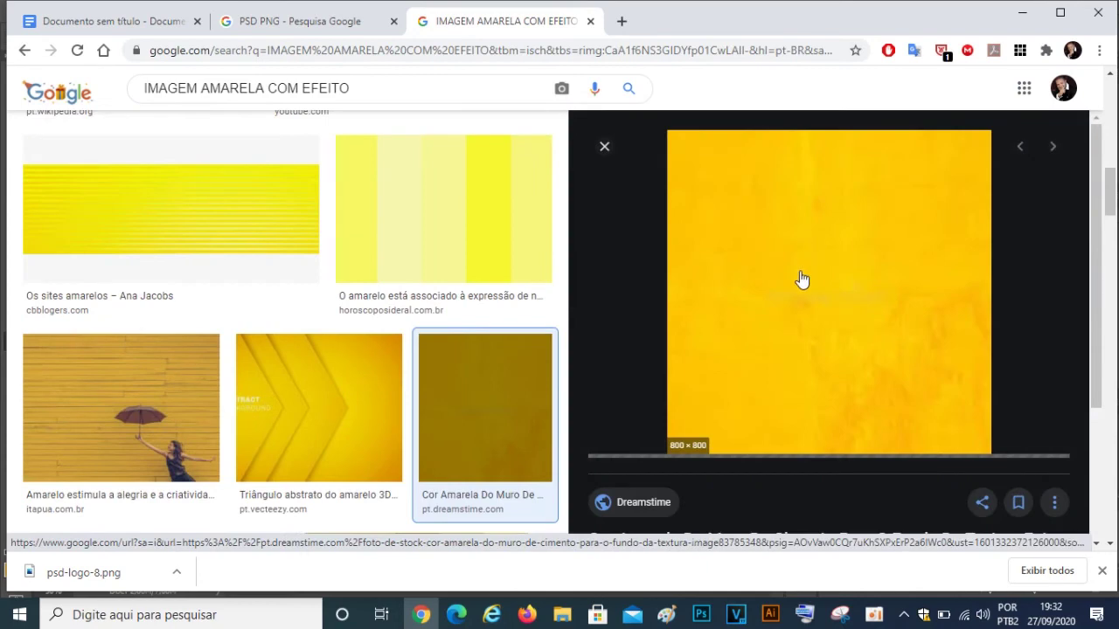
scroll(807, 313, down, 3)
scroll(806, 313, down, 2)
scroll(806, 313, down, 1)
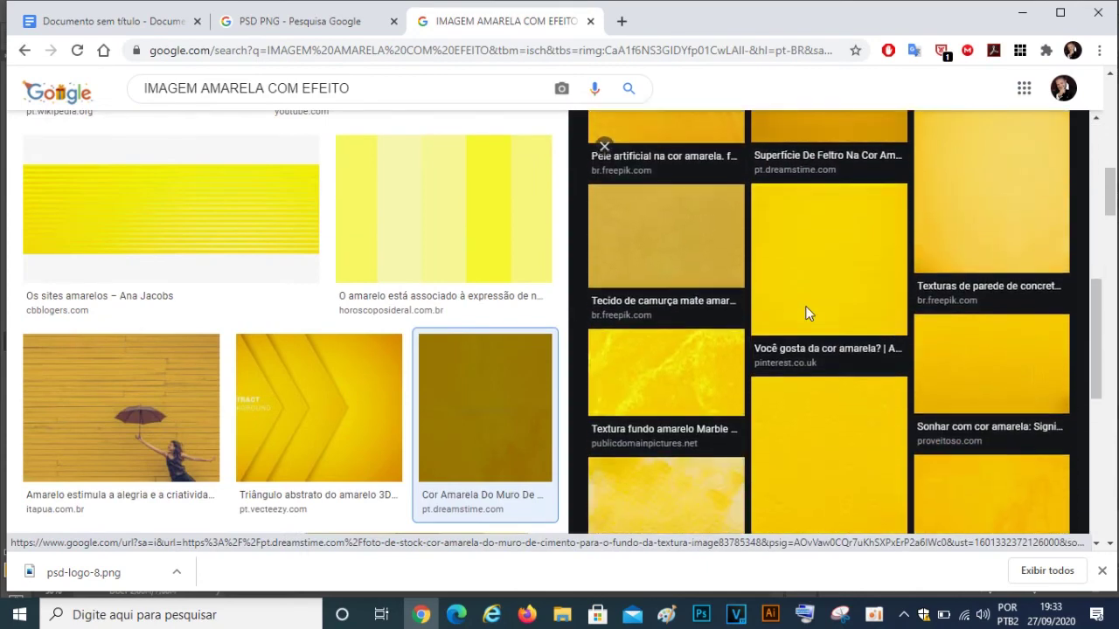
scroll(806, 313, down, 1)
scroll(808, 314, up, 4)
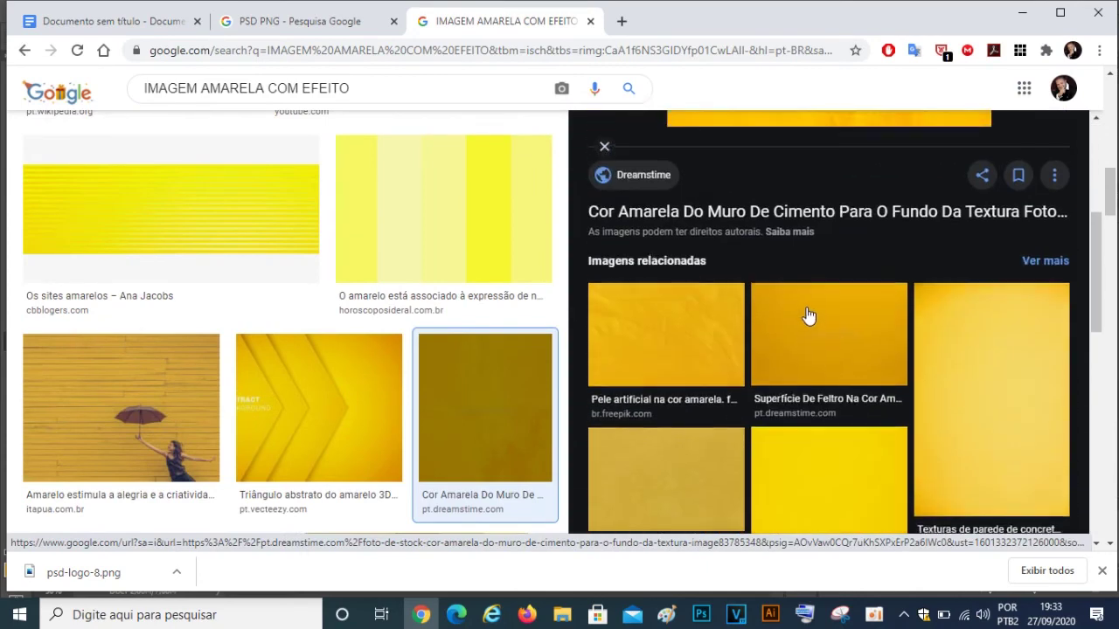
scroll(806, 315, up, 3)
right_click(813, 236)
click(878, 403)
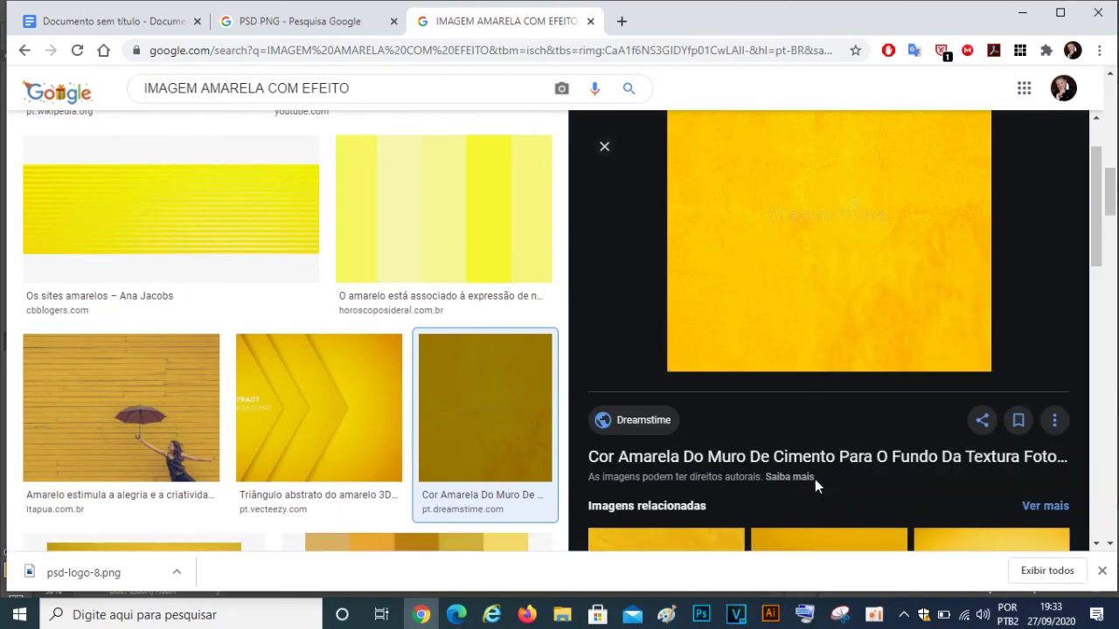
click(701, 615)
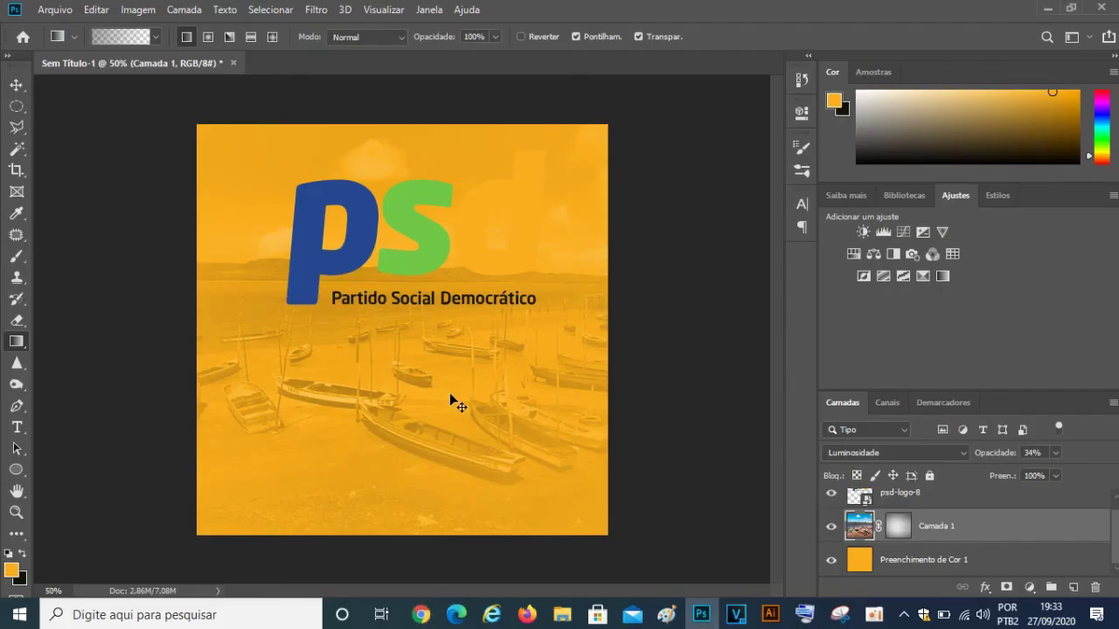
- Paste the yellow texture as a new layer and scale it to 135%
key(ctrl+v)
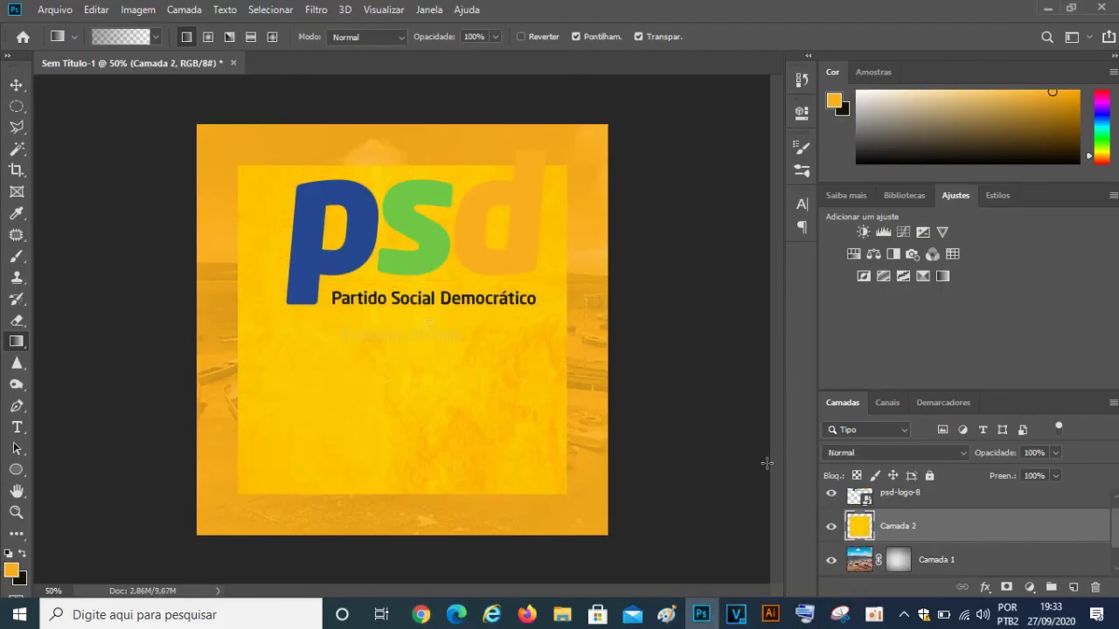
key(ctrl+t)
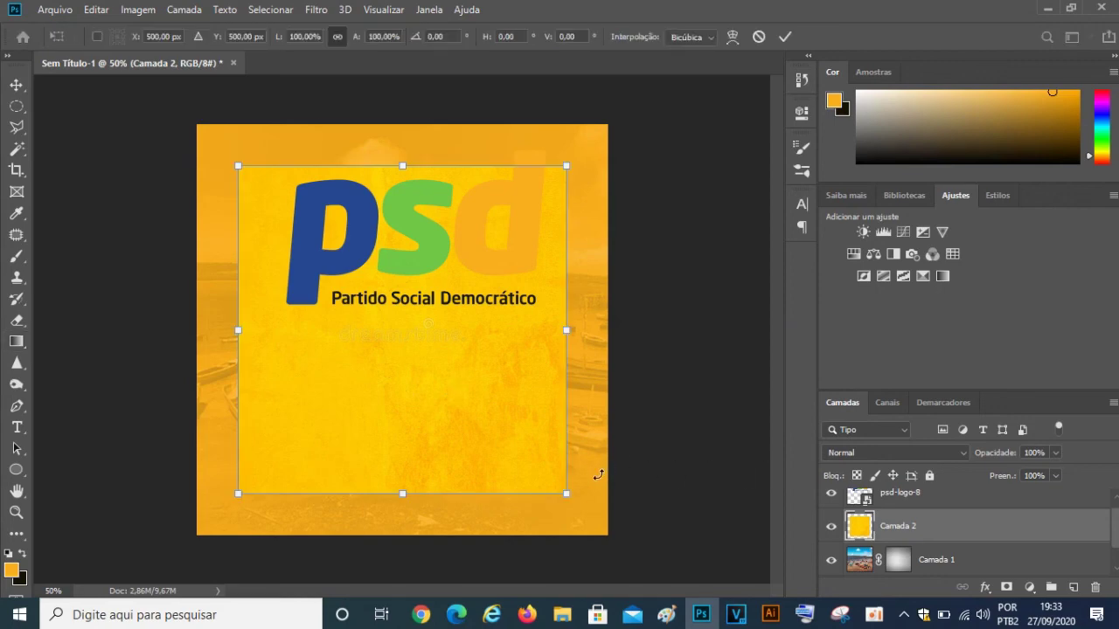
drag(566, 495, 624, 568)
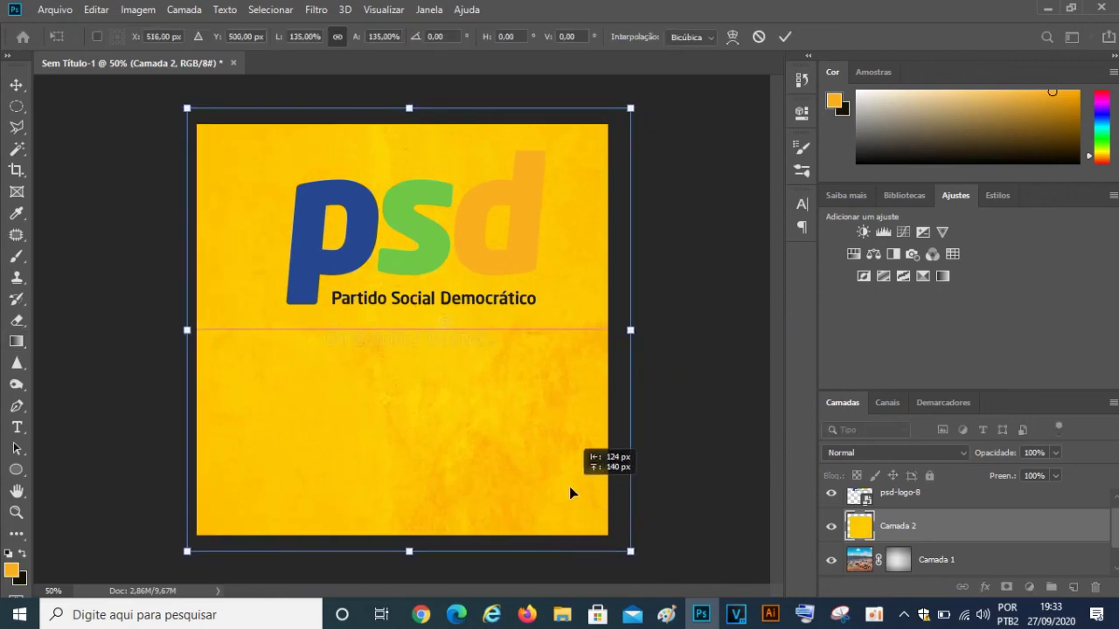
click(785, 36)
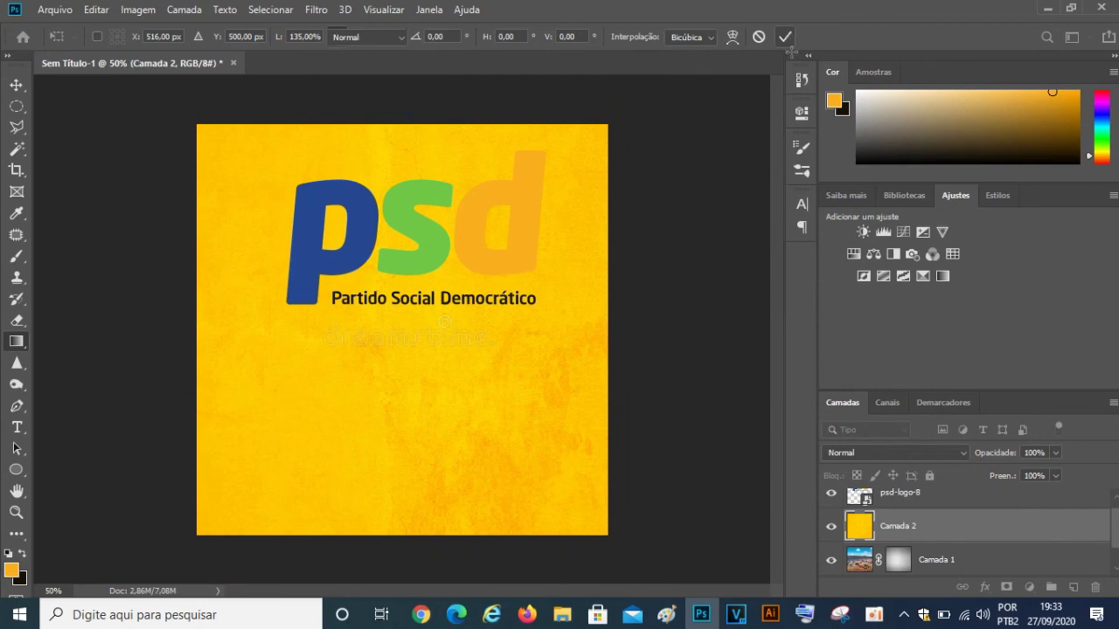
- Set the texture layer to 62% opacity and position it to cover the canvas
click(1056, 454)
drag(1037, 472, 1028, 477)
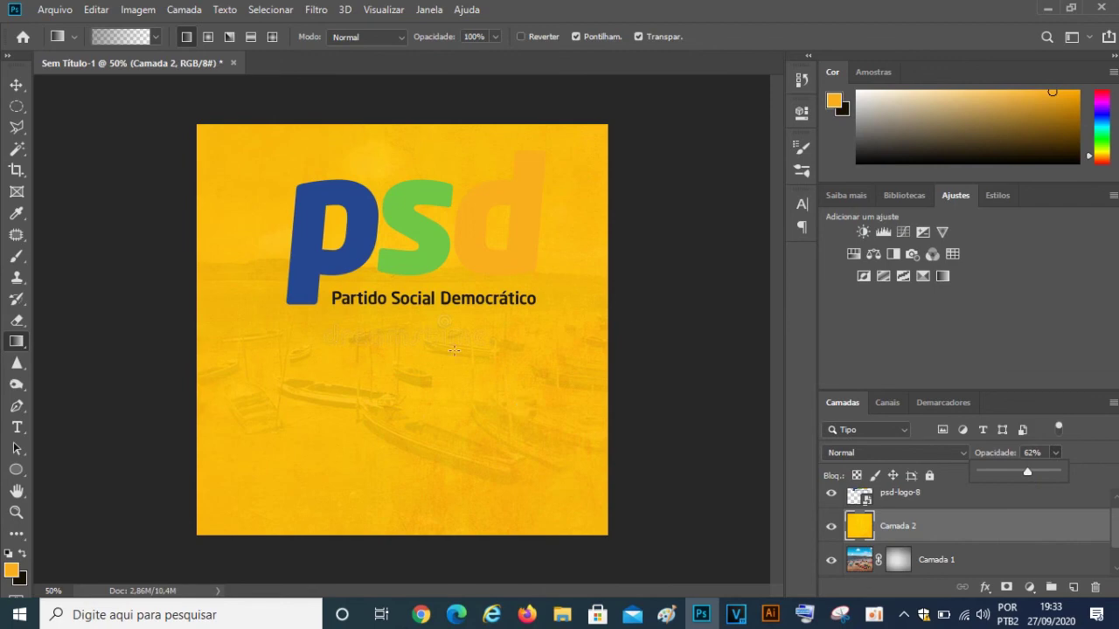
scroll(466, 332, up, 2)
scroll(450, 359, down, 1)
click(17, 85)
drag(410, 233, 434, 243)
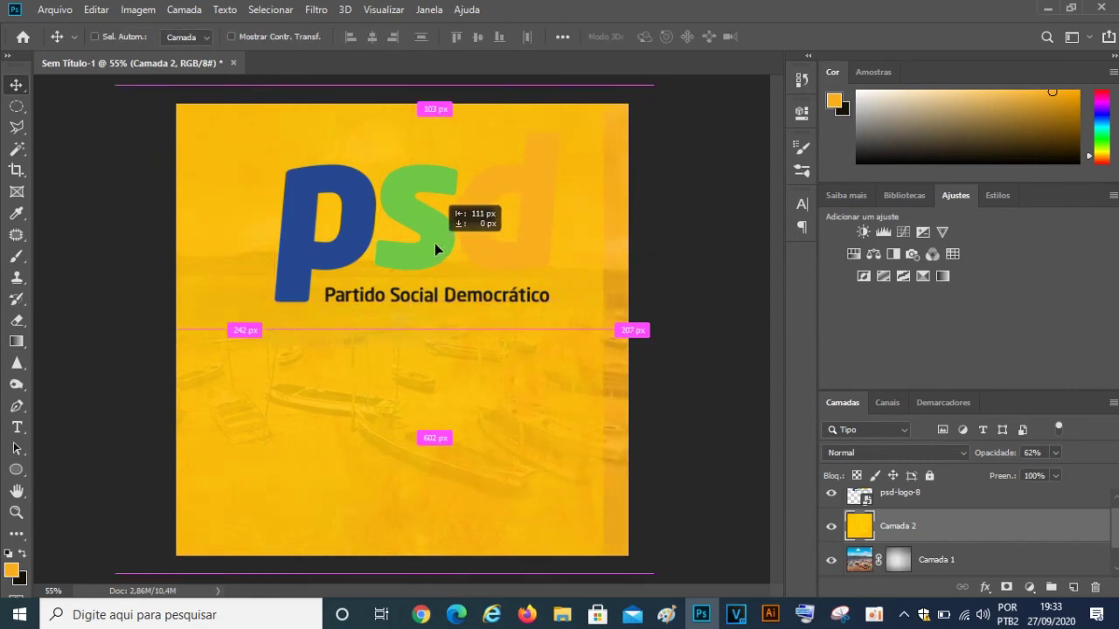
drag(435, 243, 457, 247)
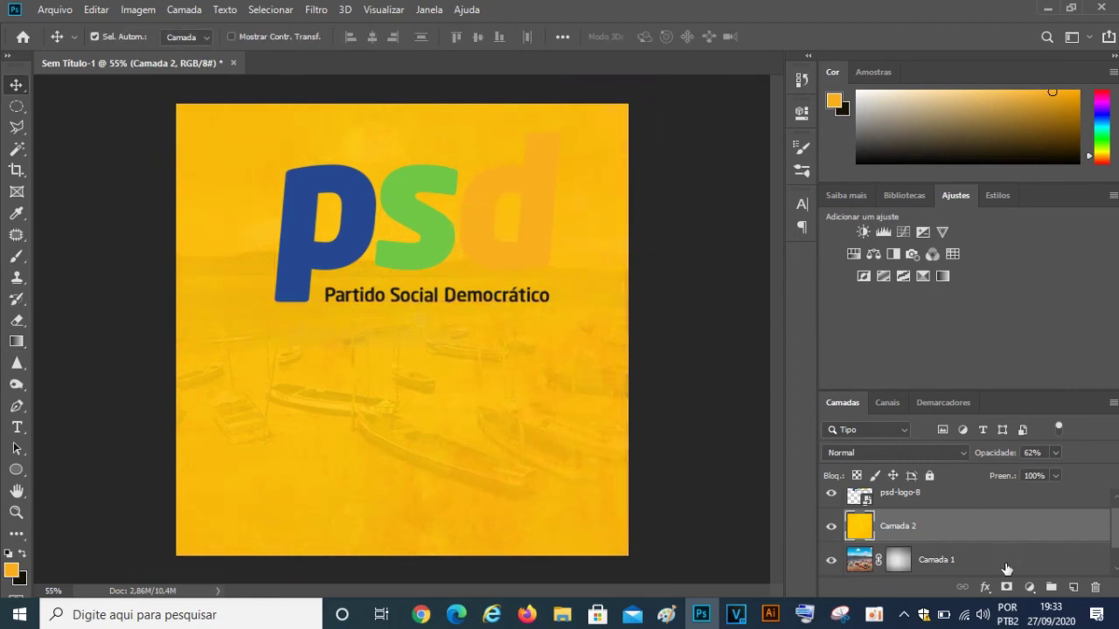
scroll(986, 531, up, 1)
click(959, 516)
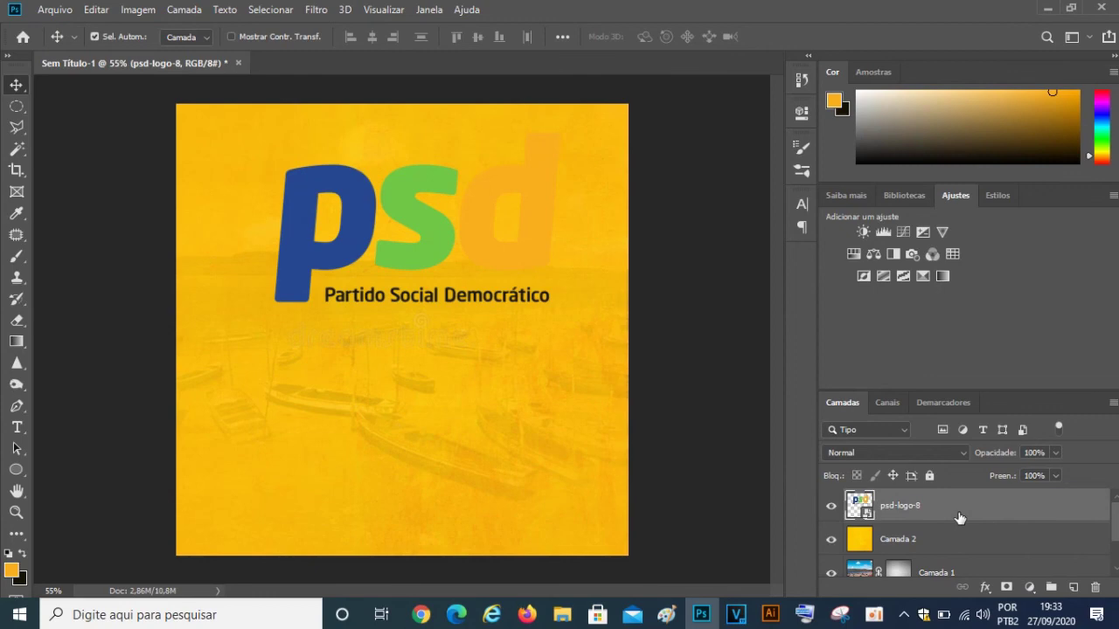
- Rasterize psd-logo-8, scale it to 46.32% and place it in the top-right corner
right_click(959, 512)
click(837, 297)
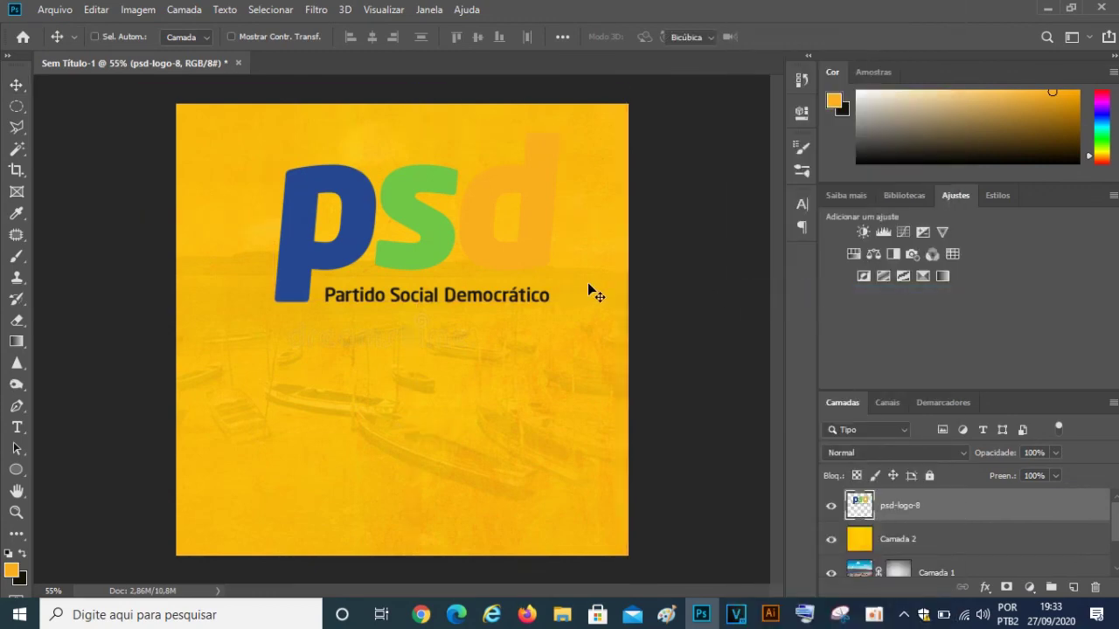
key(ctrl+t)
drag(274, 304, 428, 215)
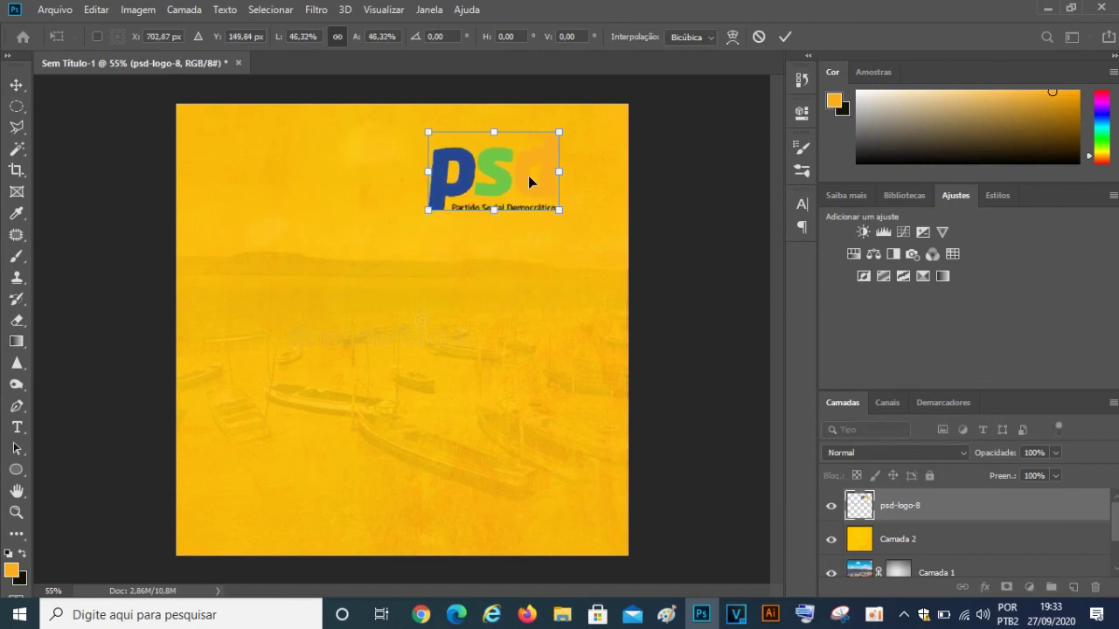
drag(528, 180, 559, 164)
click(785, 37)
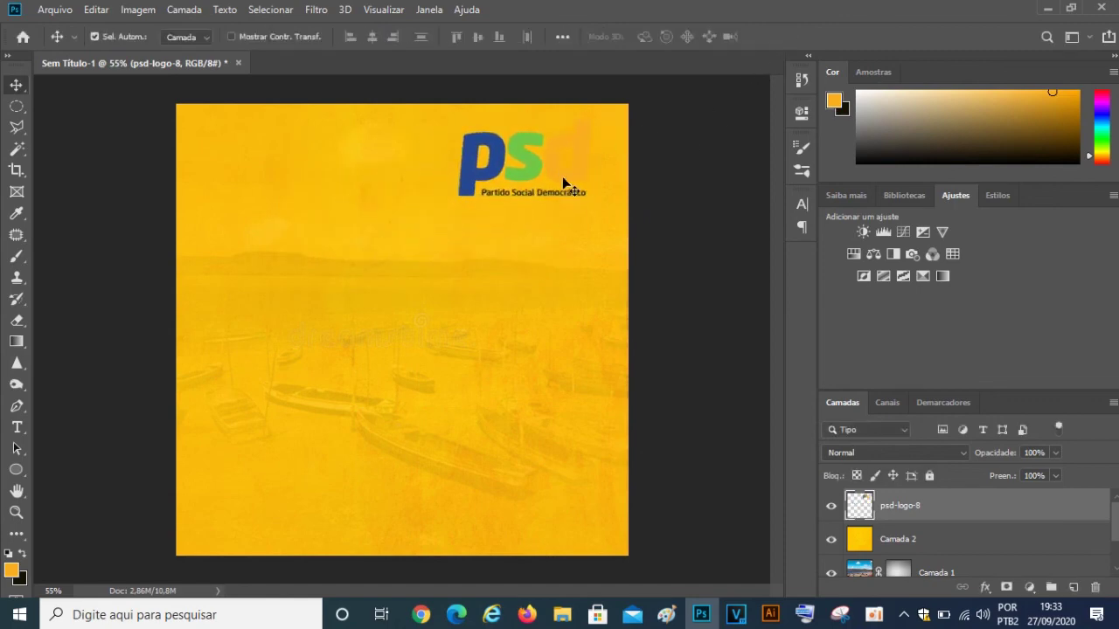
click(924, 544)
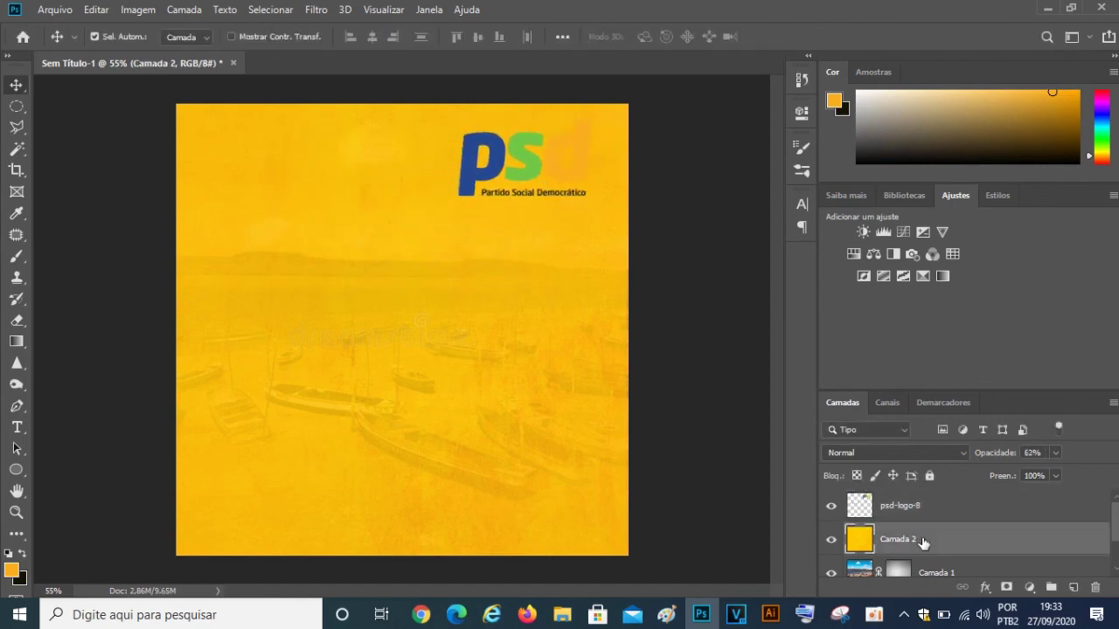
- Add a new layer Camada 3 with white foreground colour and a soft brush
click(1074, 587)
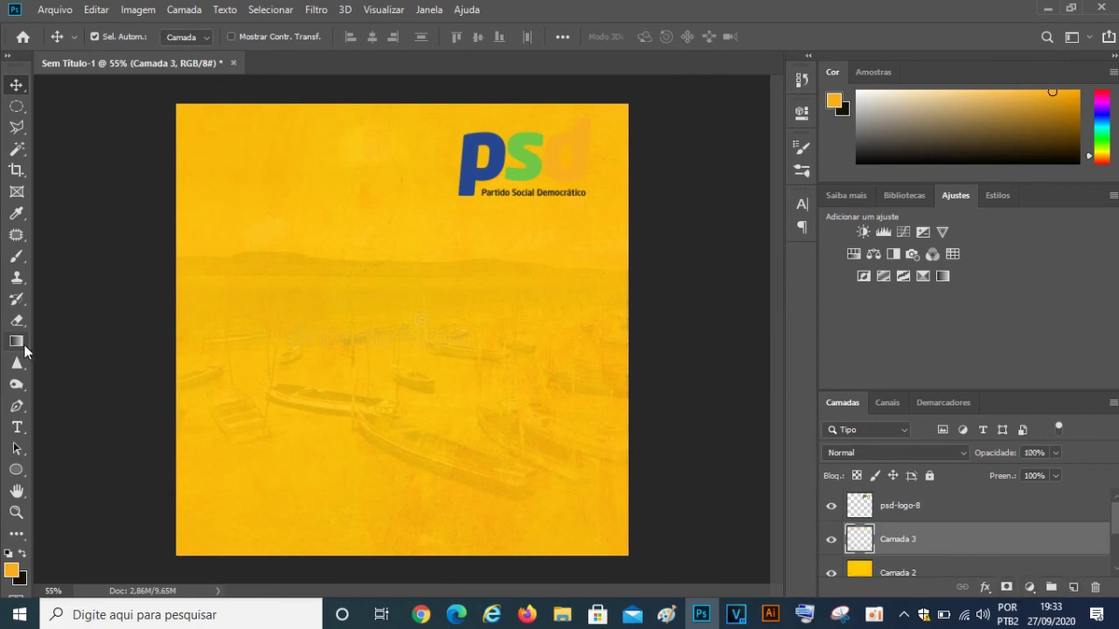
click(11, 569)
drag(697, 173, 655, 171)
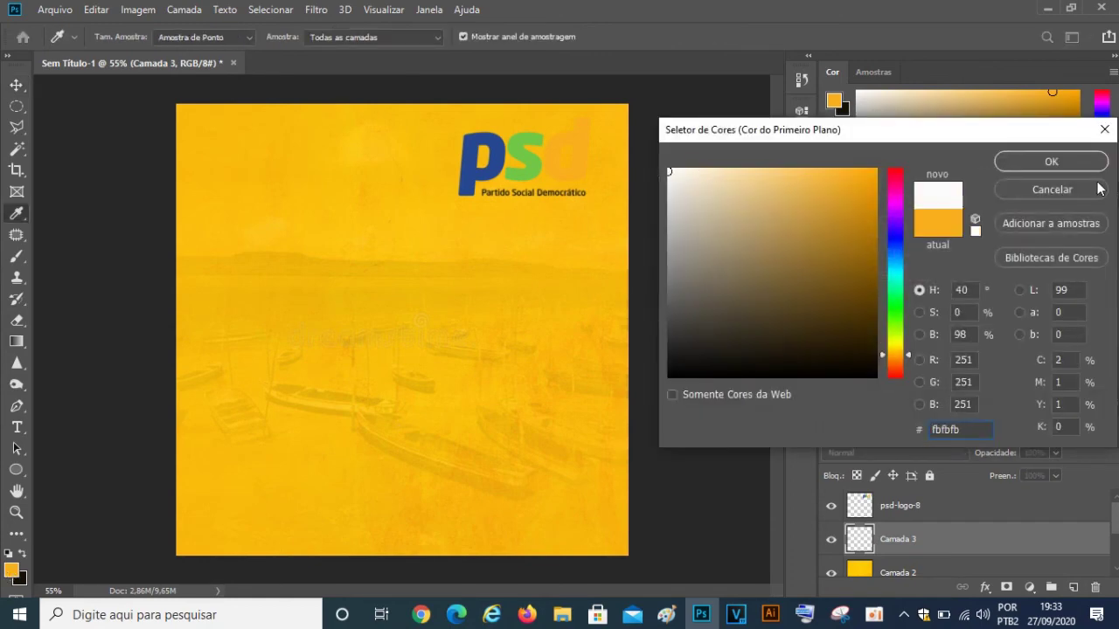
click(1052, 162)
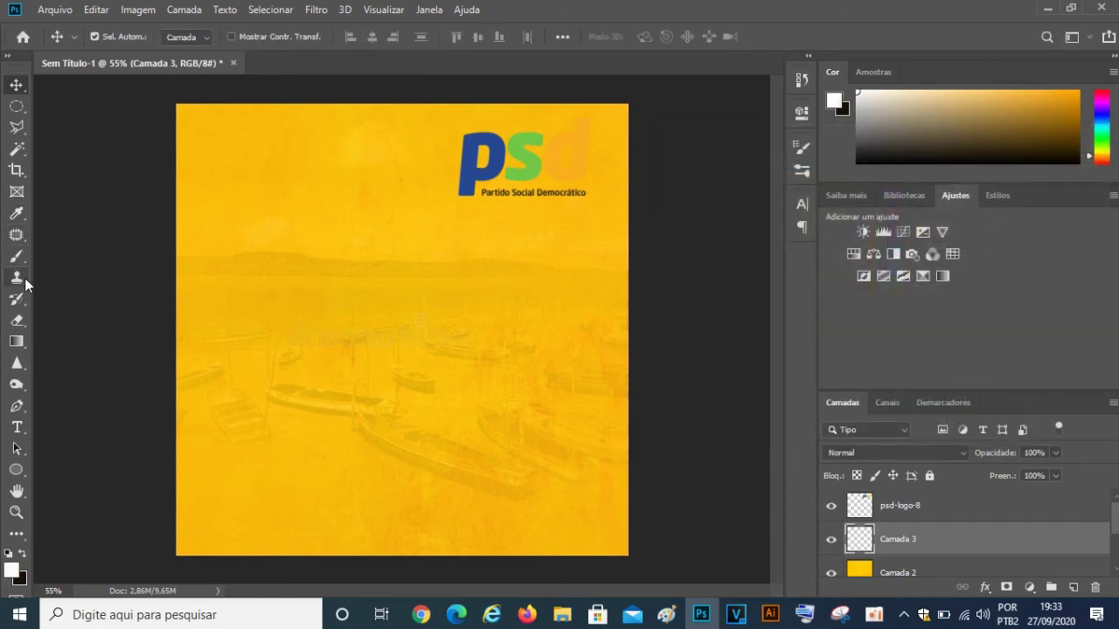
click(19, 256)
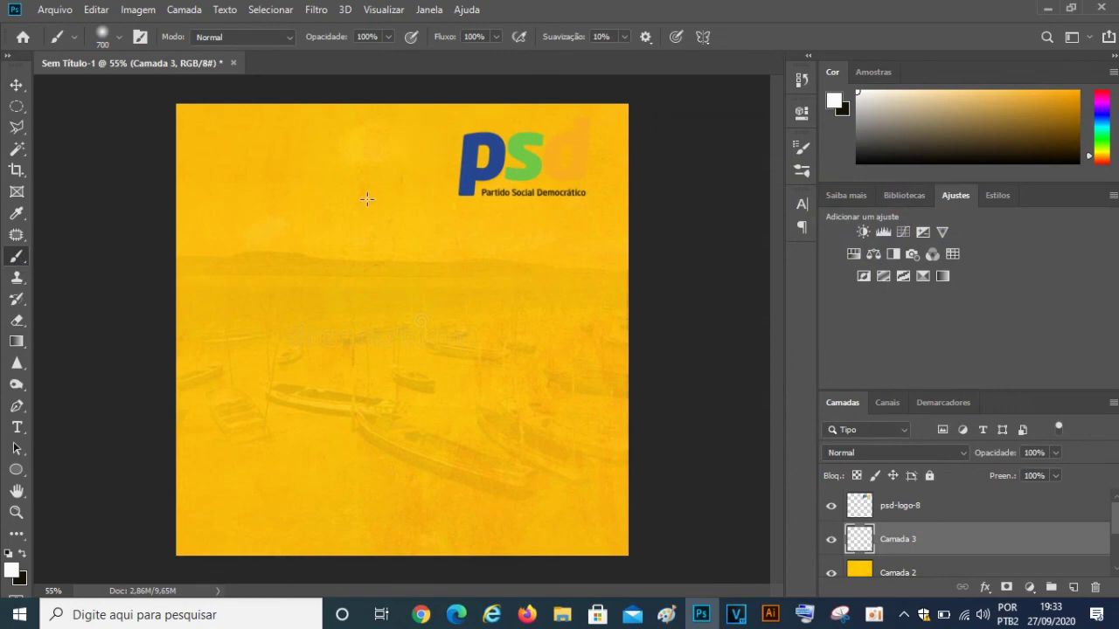
- Paint soft white glows behind the logo, at the left edge and lower right
click(529, 201)
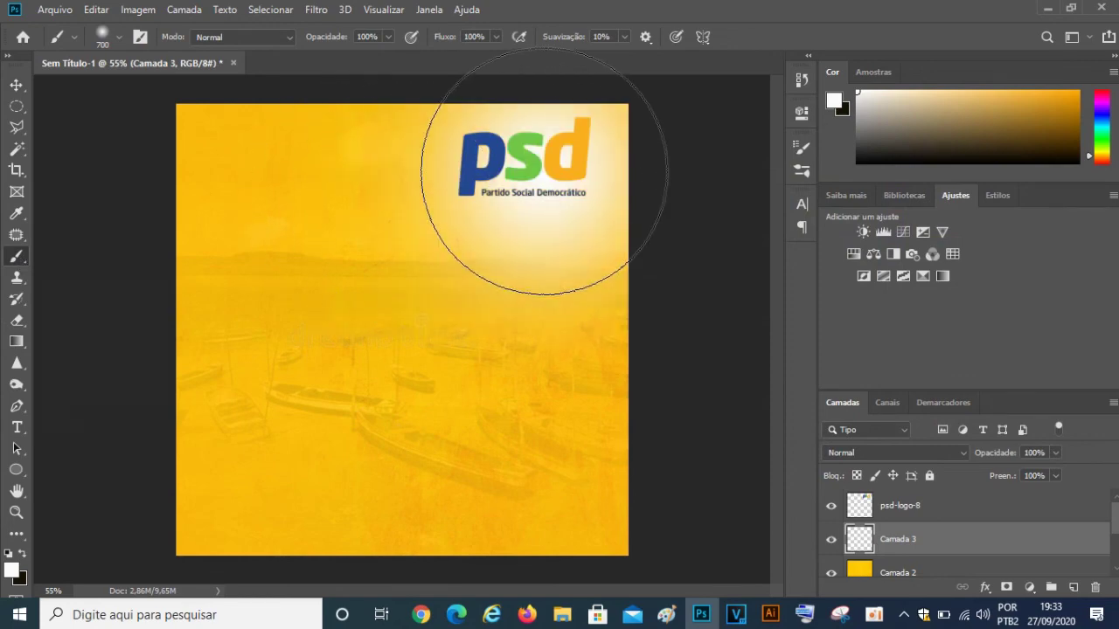
drag(546, 171, 664, 183)
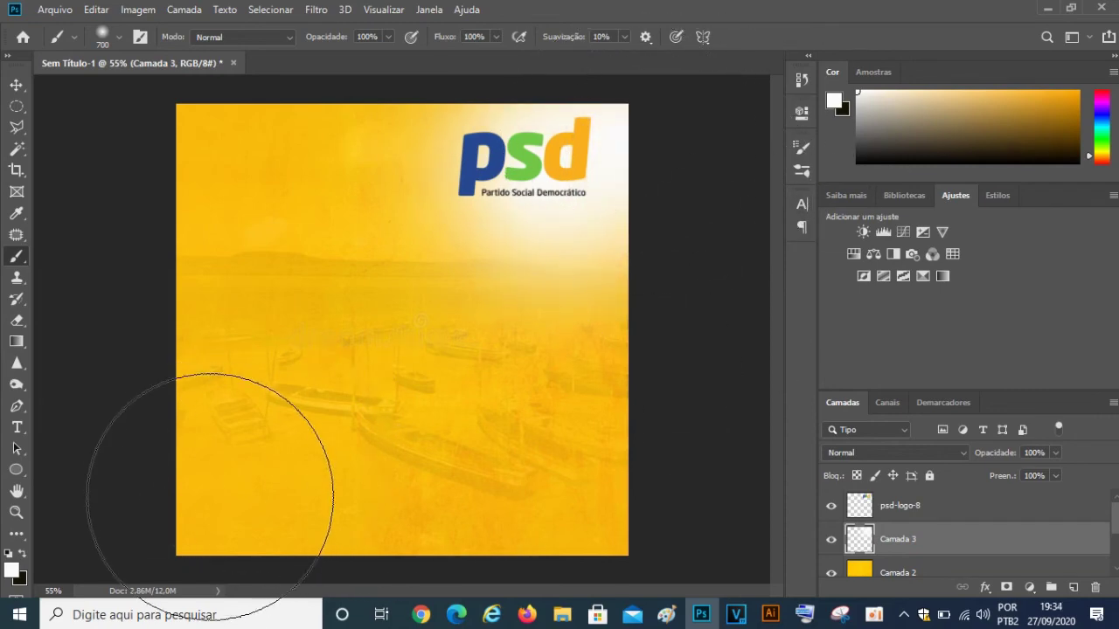
click(144, 476)
click(386, 306)
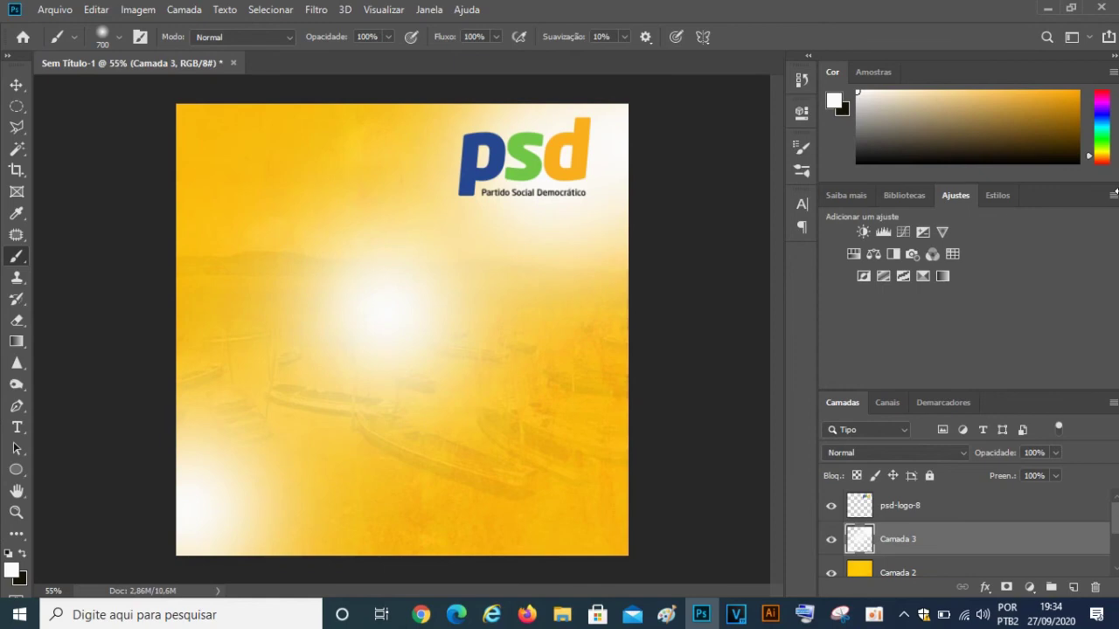
key(ctrl+z)
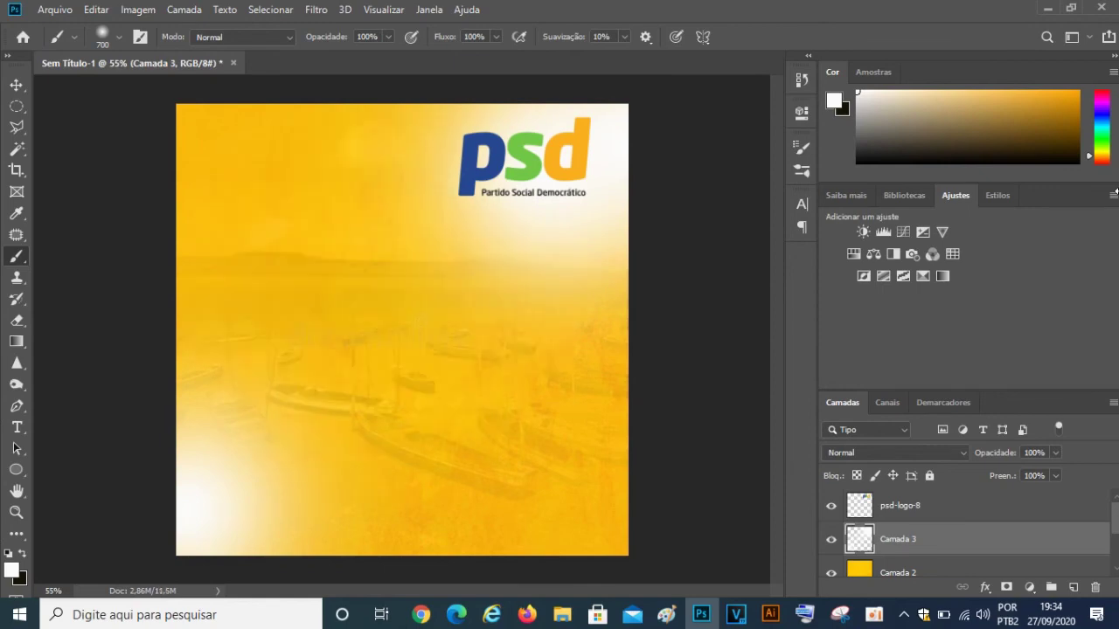
key(ctrl+z)
key(ctrl+z)
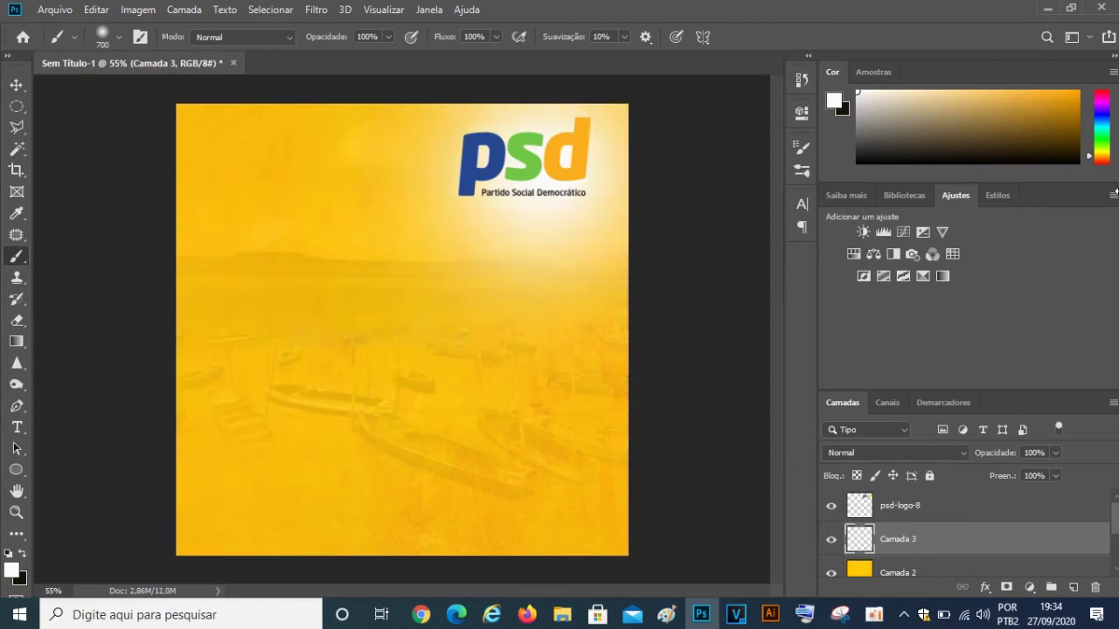
key(ctrl+z)
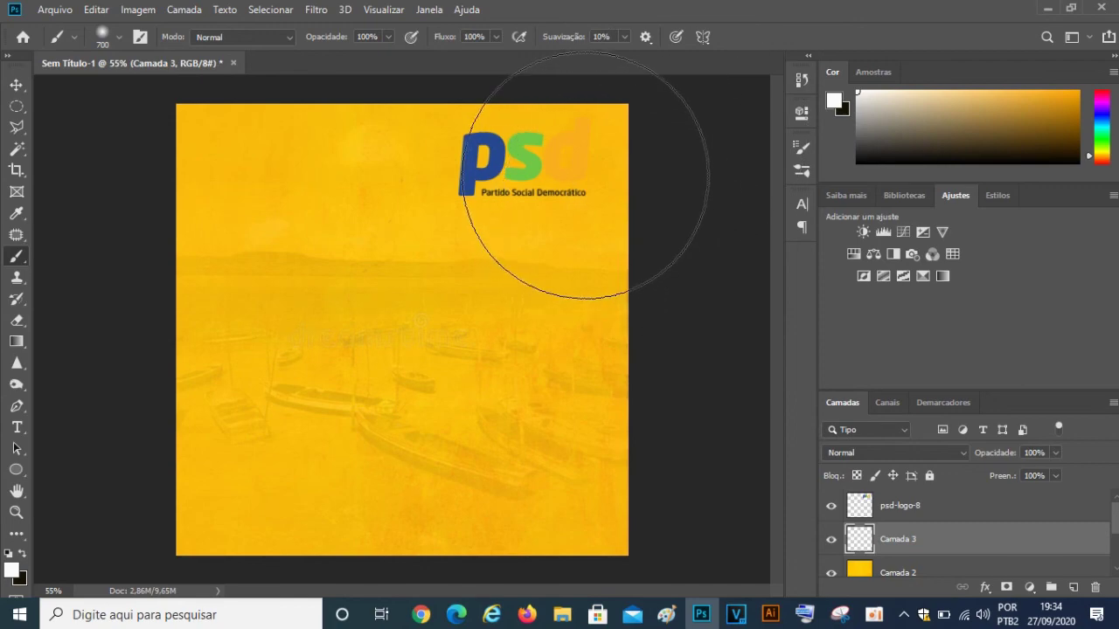
click(616, 171)
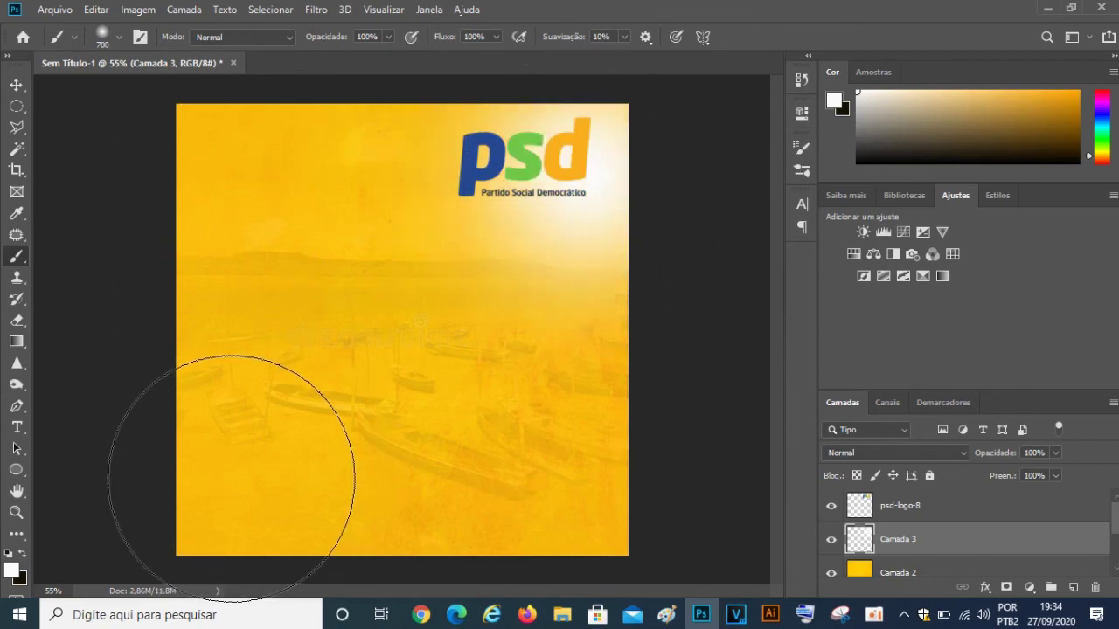
click(188, 350)
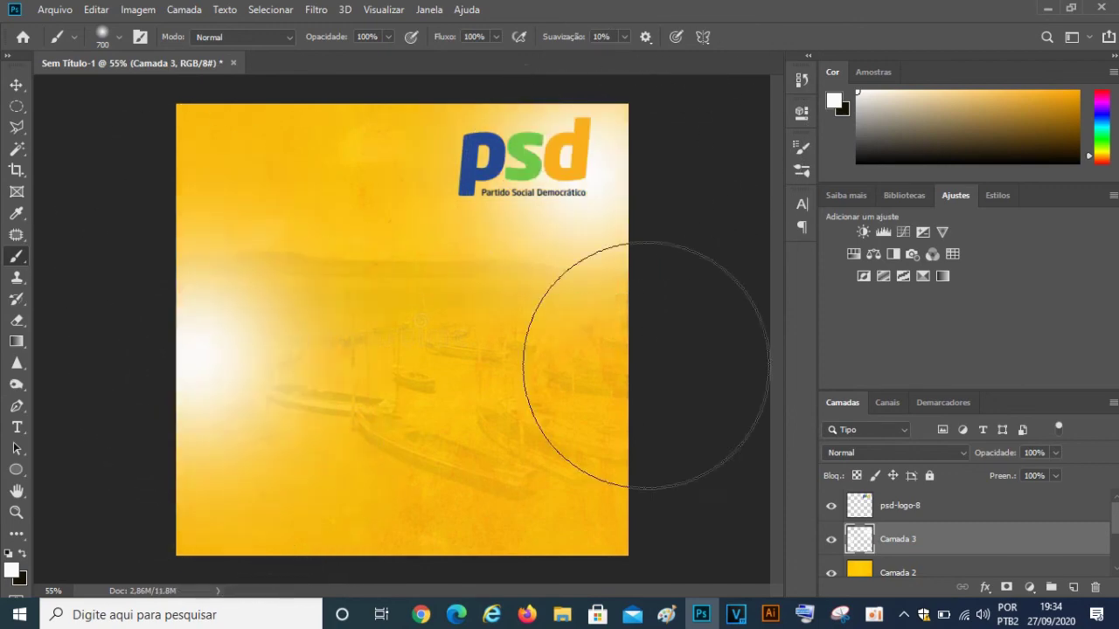
click(565, 477)
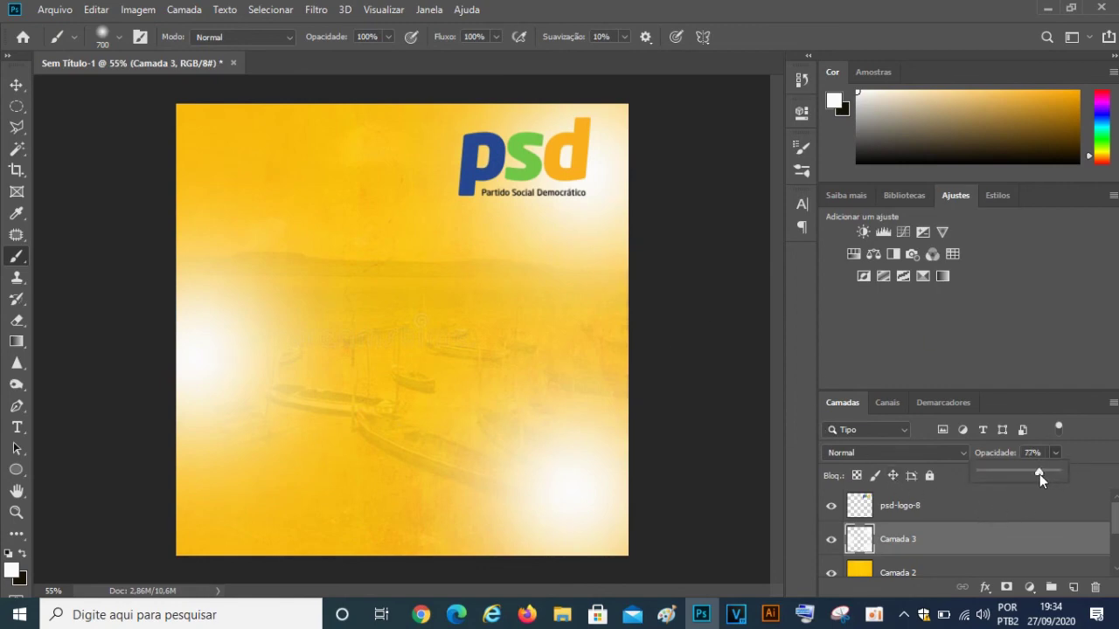
- Fade the white glow layer to 65% opacity
drag(1040, 474, 1030, 476)
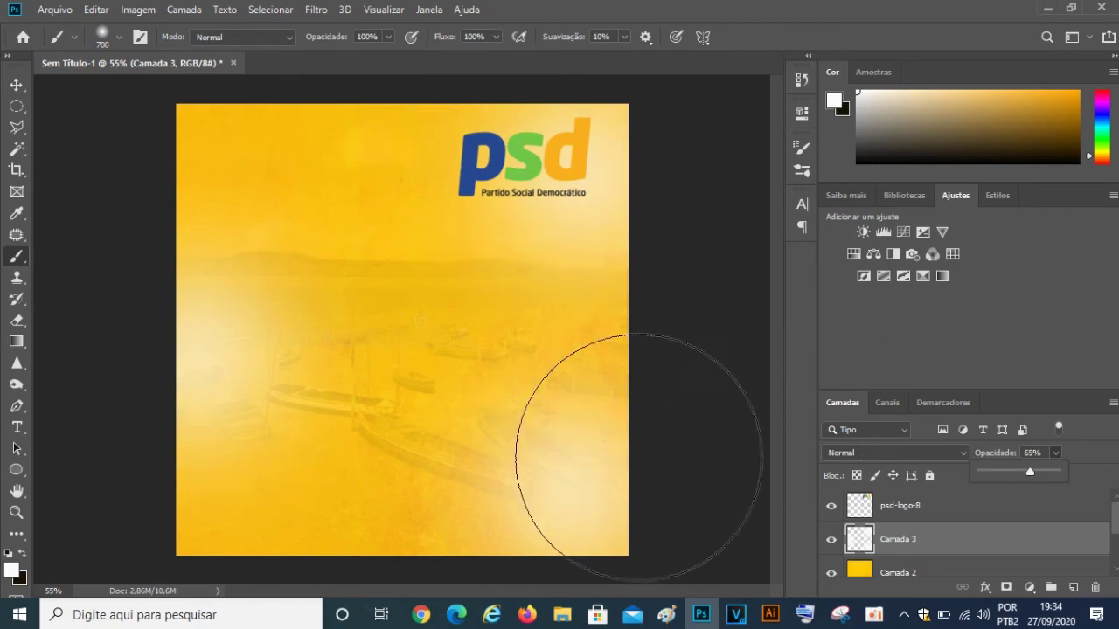
click(421, 615)
scroll(412, 389, up, 1)
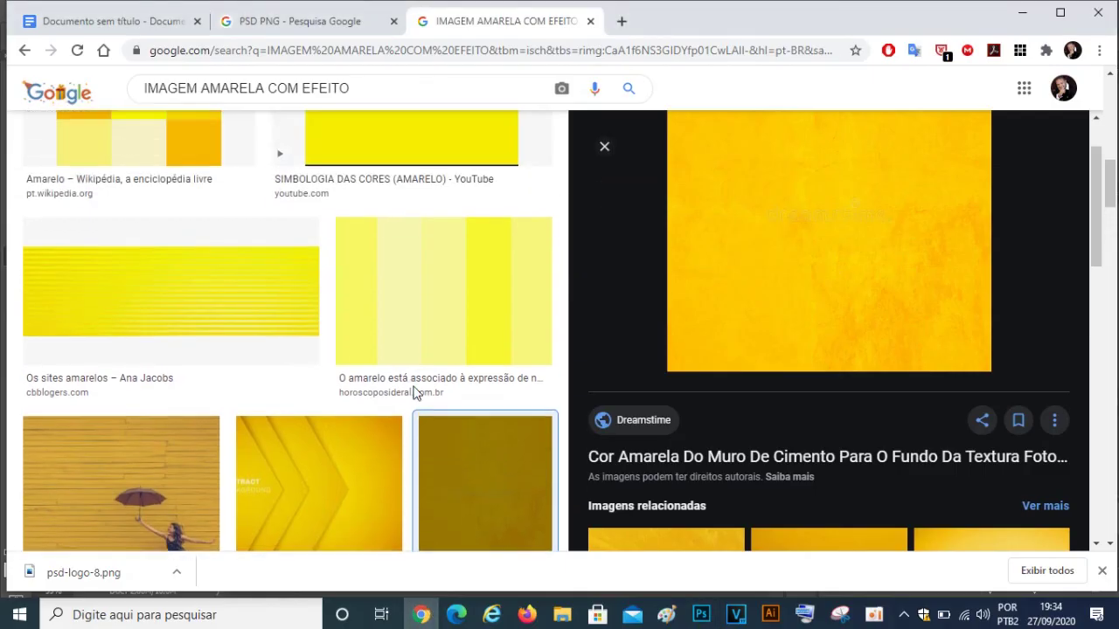
- Load more images similar to the yellow texture and scroll through the results
scroll(414, 393, down, 5)
scroll(516, 249, down, 3)
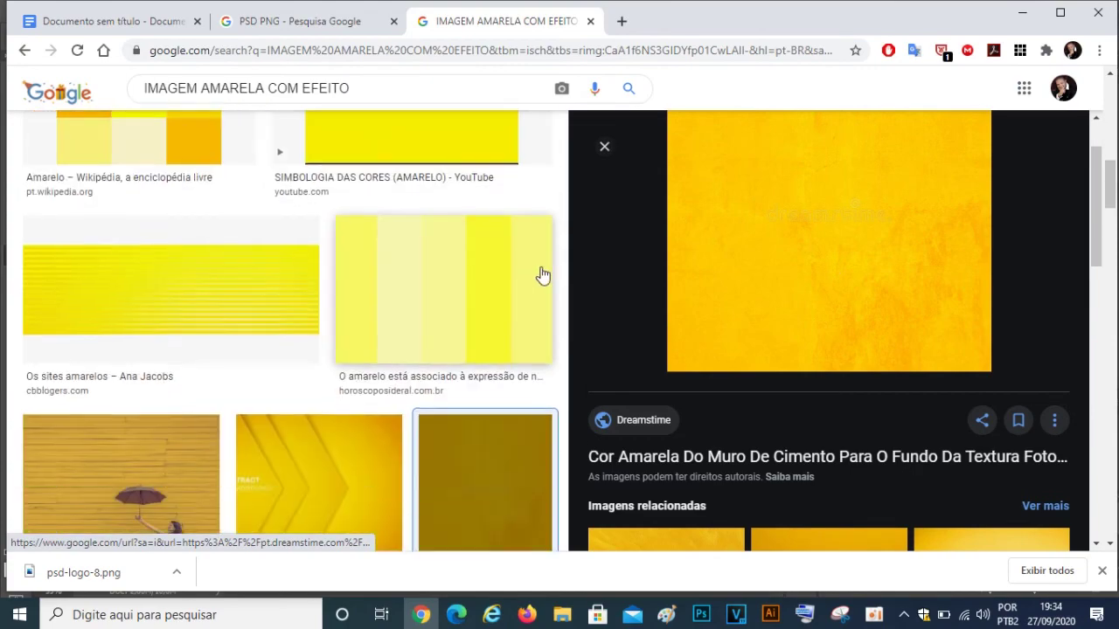
scroll(524, 267, down, 3)
scroll(832, 317, down, 3)
scroll(832, 318, down, 3)
scroll(831, 318, down, 3)
click(828, 313)
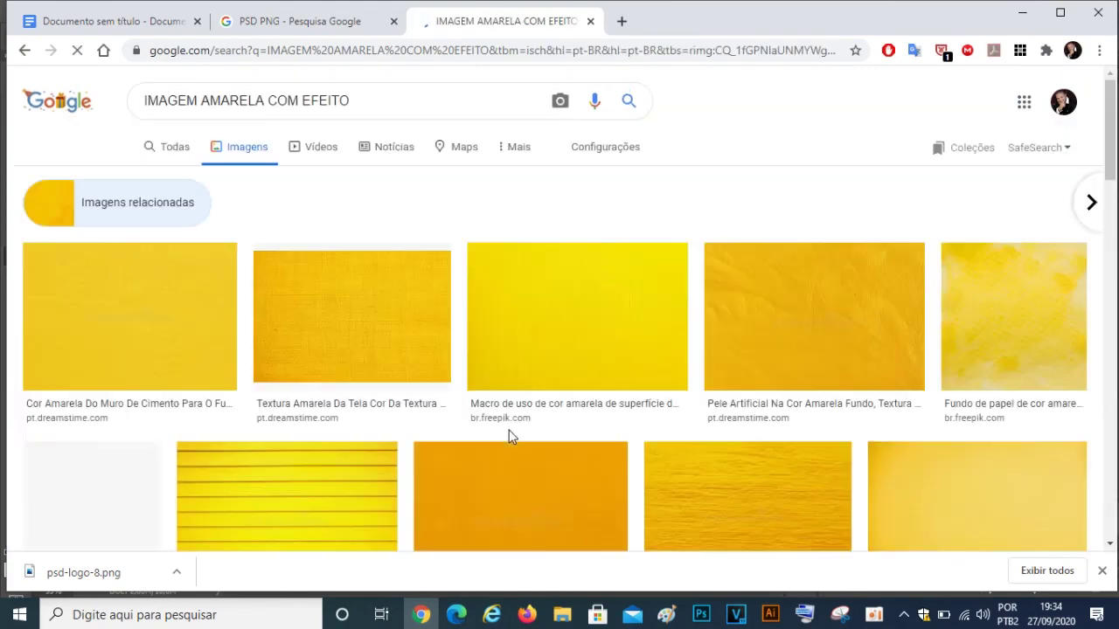
scroll(510, 434, down, 3)
scroll(510, 434, down, 3)
scroll(509, 435, down, 3)
scroll(499, 430, down, 3)
scroll(493, 427, down, 2)
scroll(494, 433, down, 1)
scroll(494, 435, down, 3)
scroll(494, 435, down, 3)
scroll(494, 435, down, 1)
scroll(494, 435, down, 2)
scroll(494, 437, down, 1)
scroll(494, 437, down, 4)
scroll(494, 438, down, 3)
scroll(493, 436, down, 3)
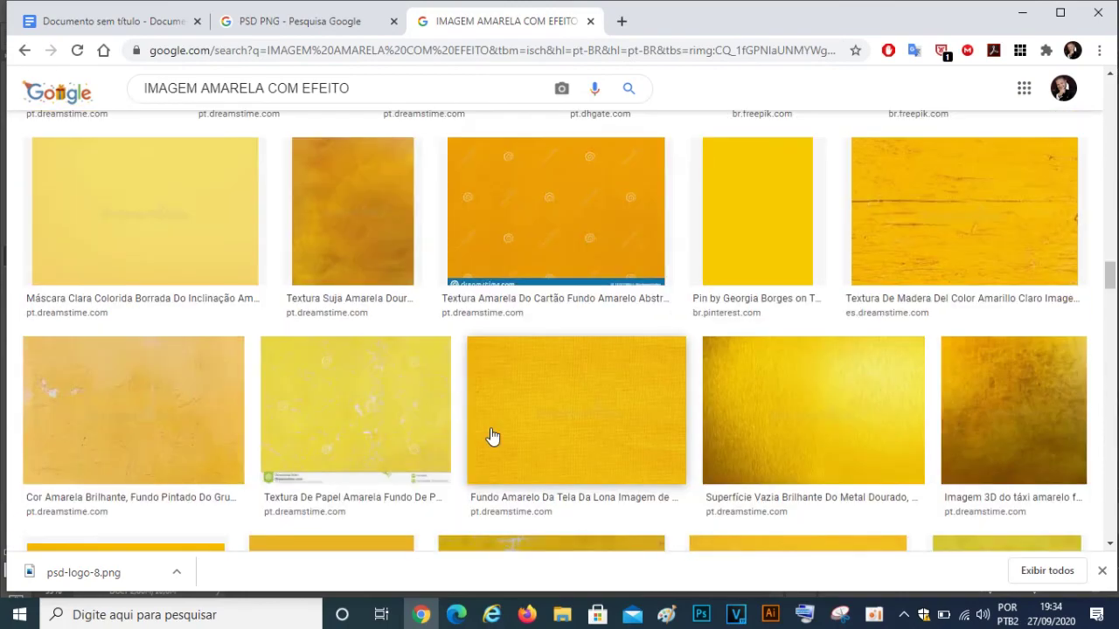
scroll(529, 430, down, 3)
scroll(549, 429, down, 4)
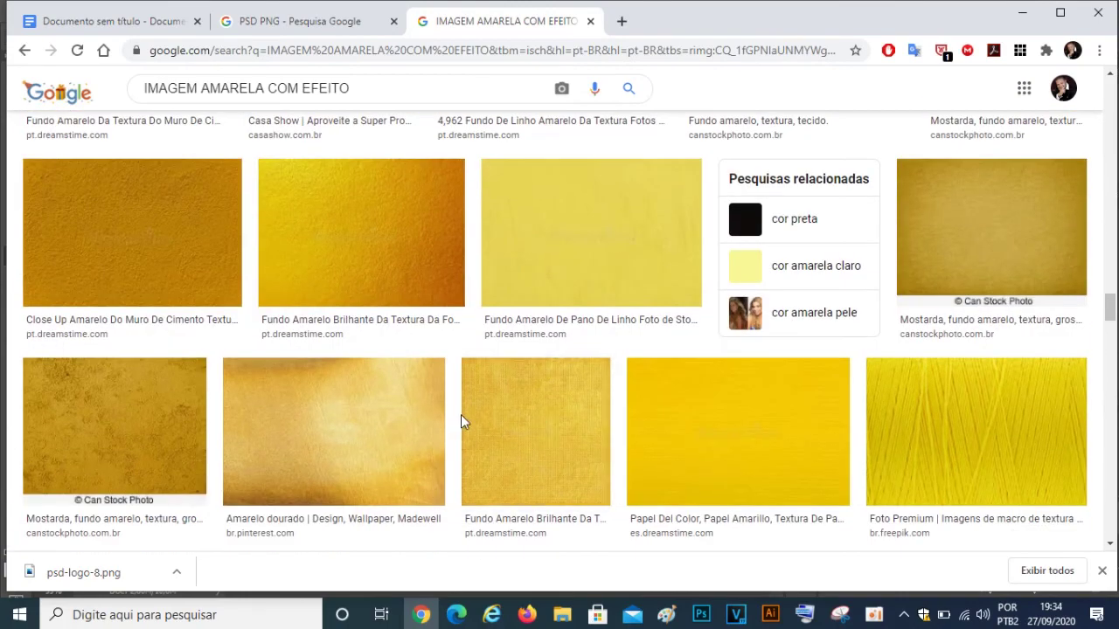
scroll(544, 420, down, 4)
scroll(545, 419, down, 1)
scroll(545, 420, down, 5)
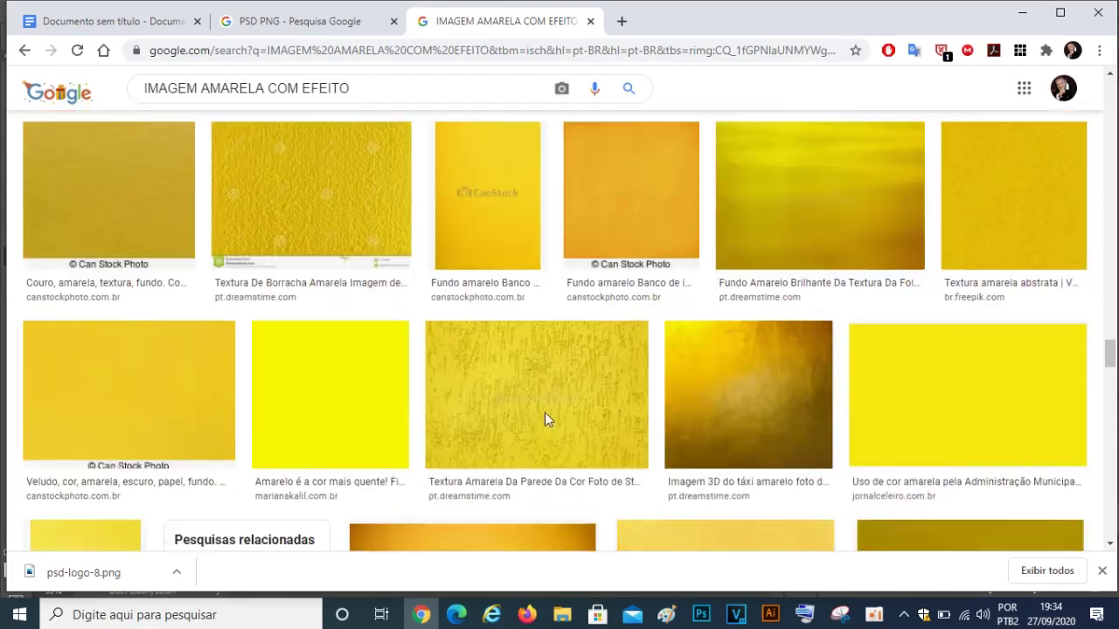
scroll(545, 419, down, 3)
scroll(545, 419, down, 4)
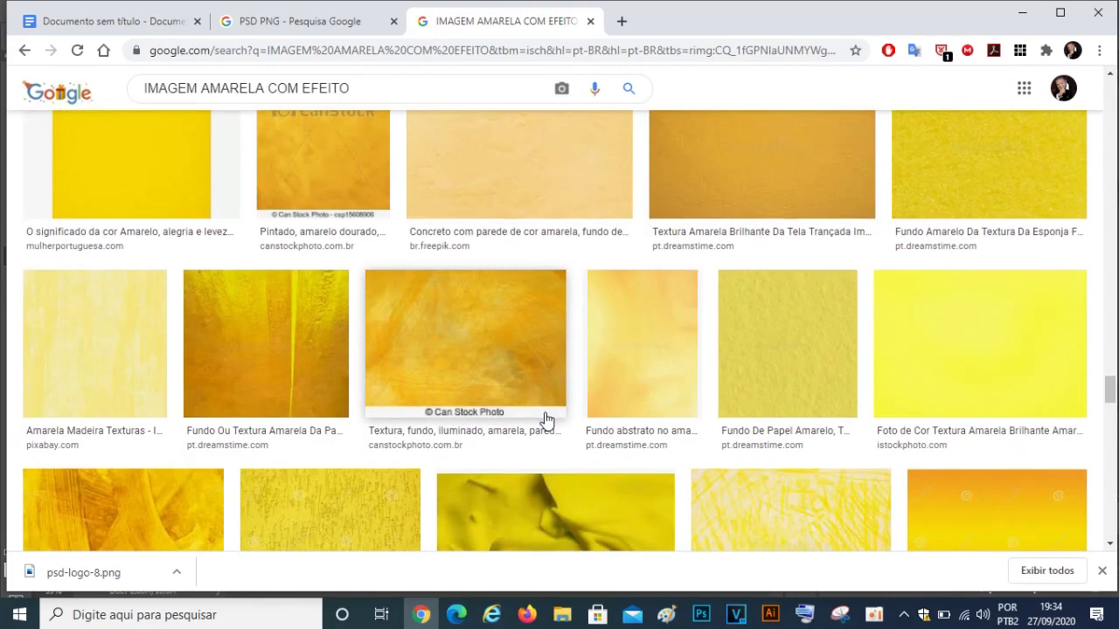
scroll(544, 419, down, 1)
scroll(550, 438, down, 4)
scroll(499, 429, down, 3)
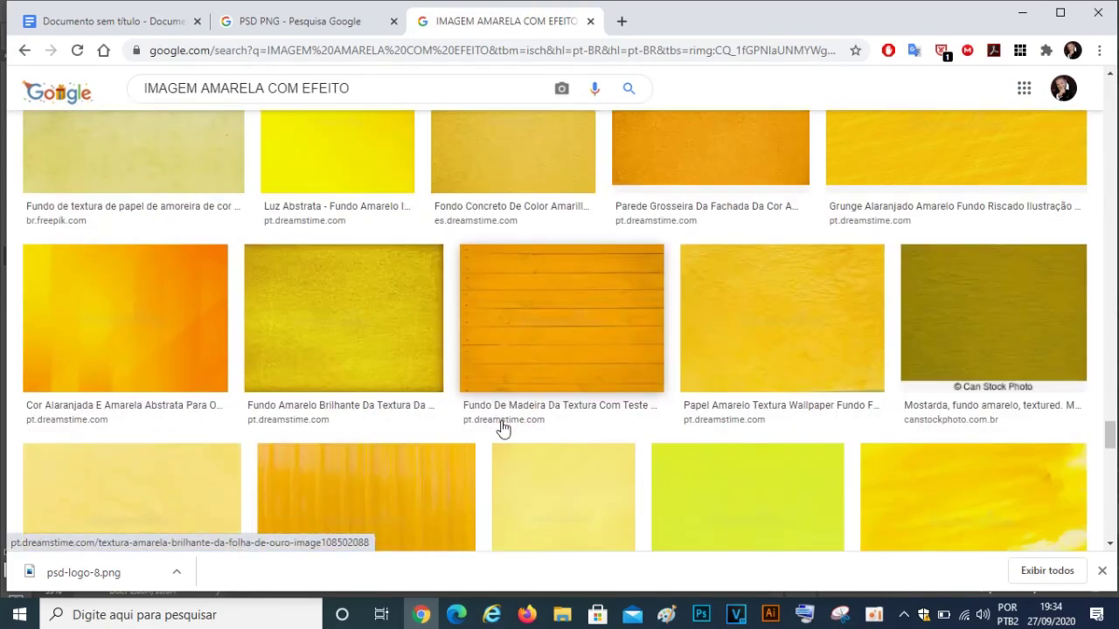
scroll(502, 428, down, 5)
scroll(503, 428, down, 5)
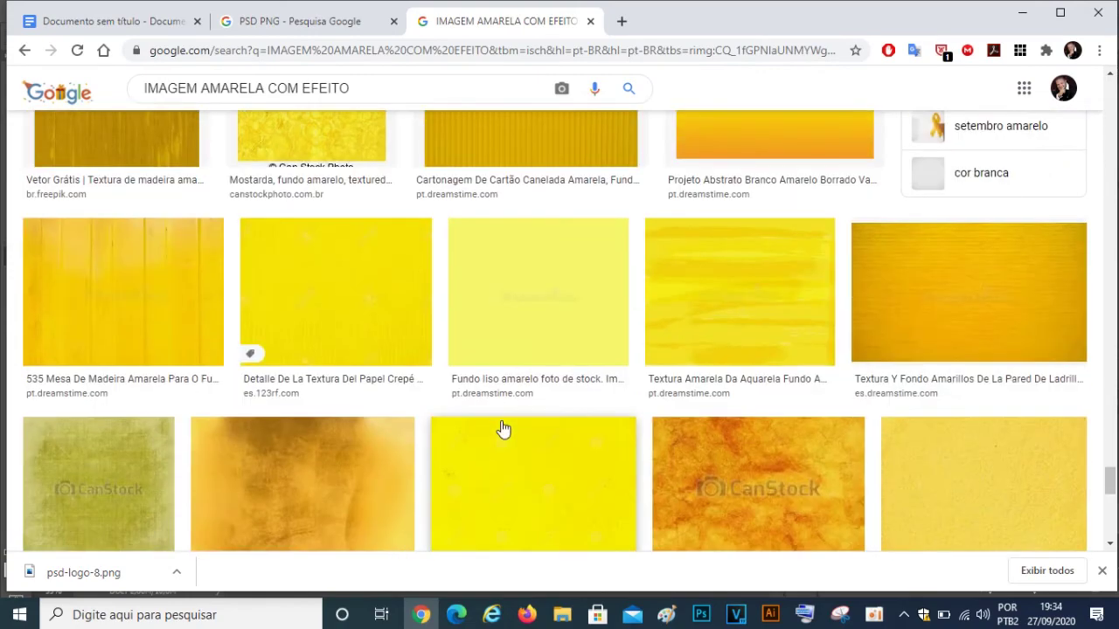
scroll(503, 427, down, 2)
scroll(503, 427, down, 3)
scroll(503, 427, down, 3)
scroll(502, 427, down, 2)
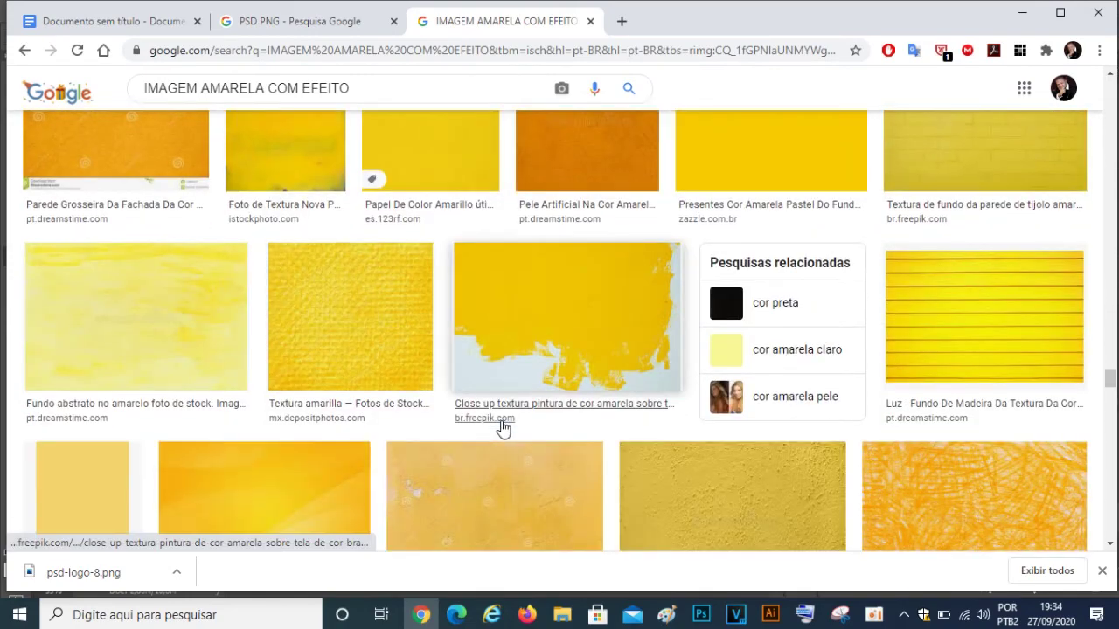
scroll(502, 427, down, 2)
scroll(502, 427, down, 1)
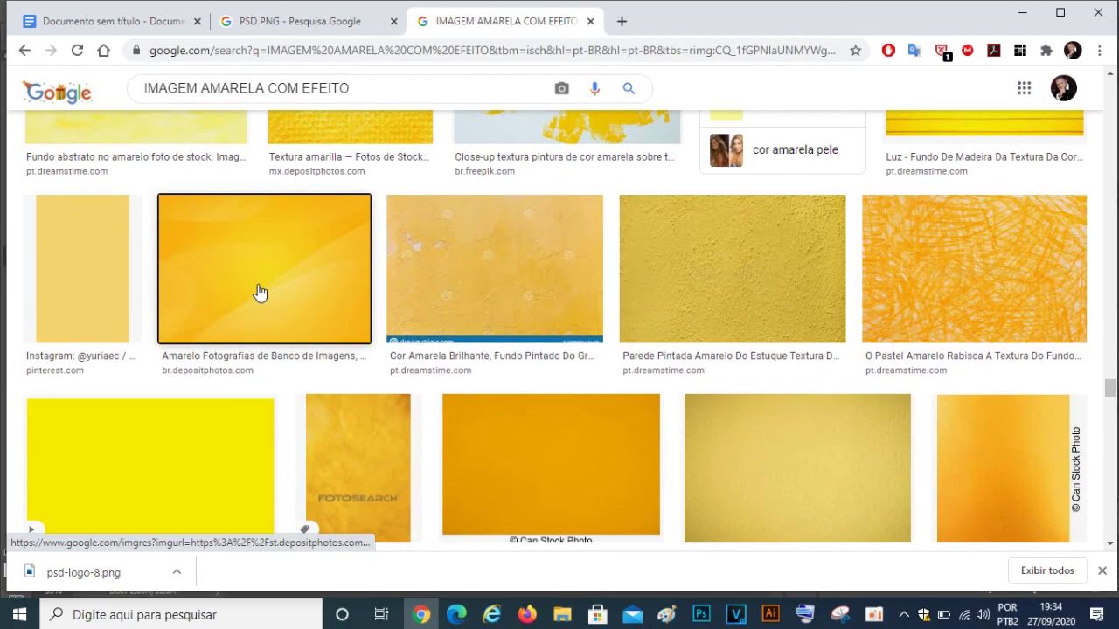
- Copy the orange-yellow 'Fundo amarelo futurista' background image
click(260, 293)
scroll(989, 354, down, 3)
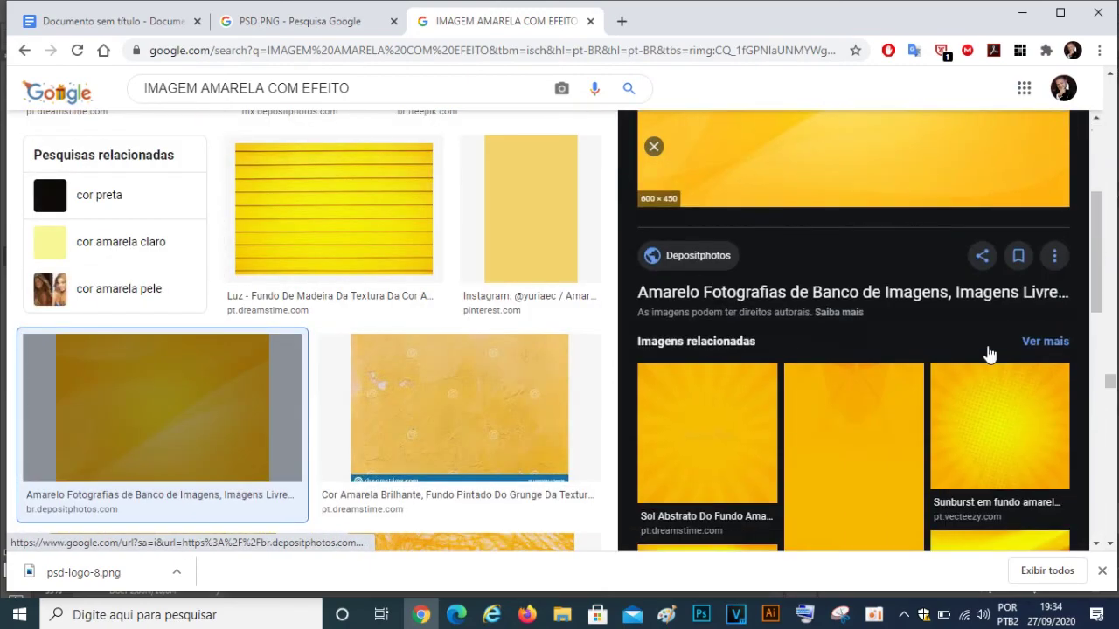
scroll(990, 354, down, 1)
scroll(989, 354, down, 3)
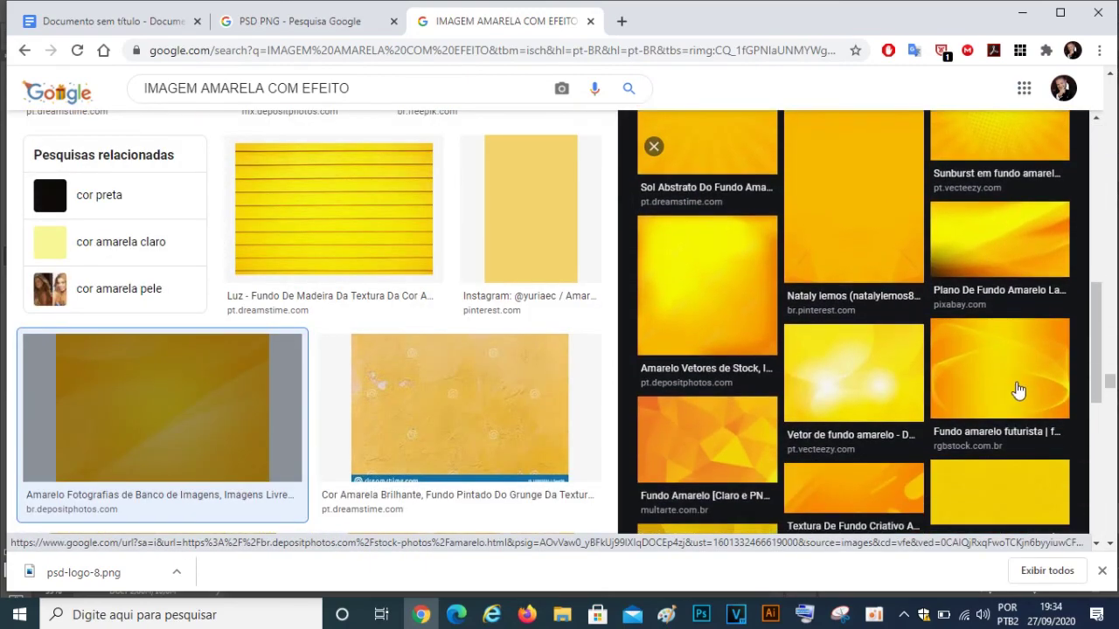
scroll(1018, 392, down, 1)
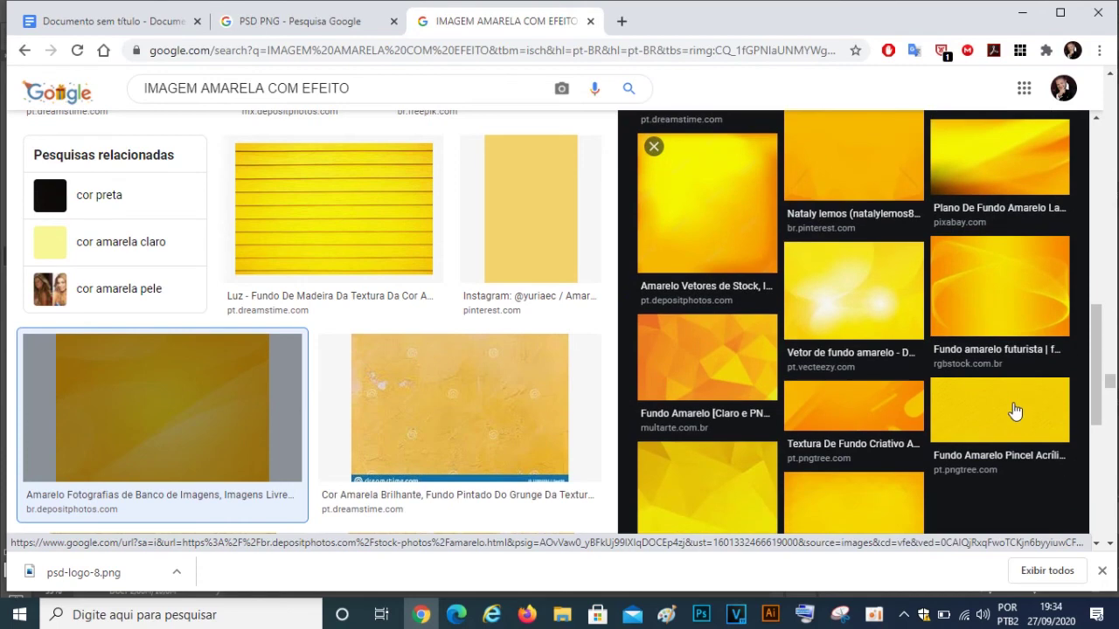
scroll(949, 457, down, 2)
scroll(987, 393, up, 2)
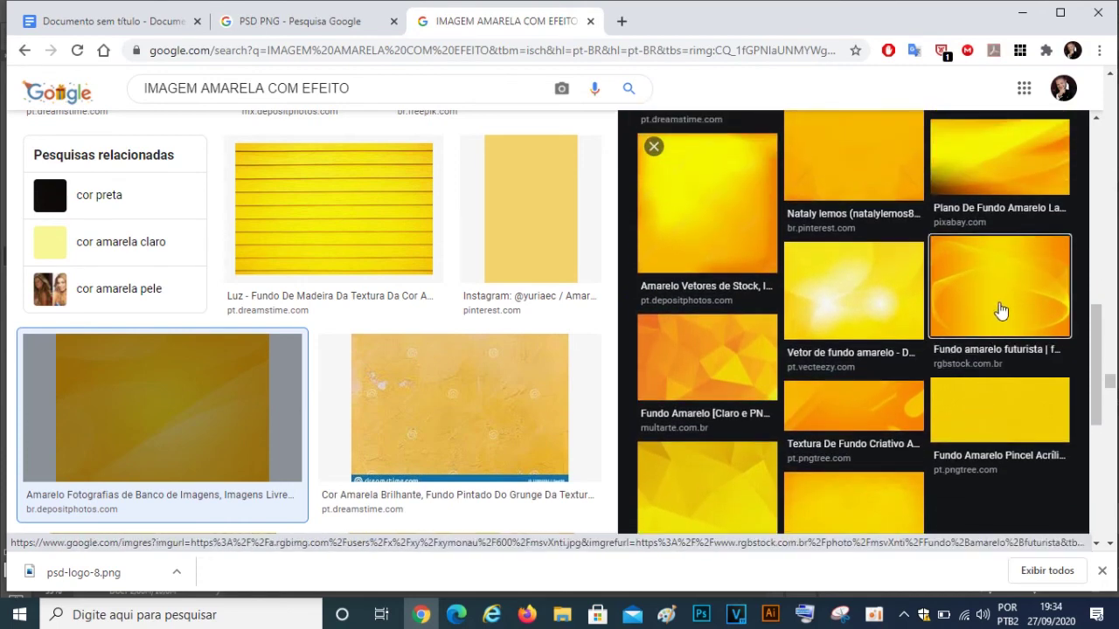
click(1001, 311)
right_click(854, 300)
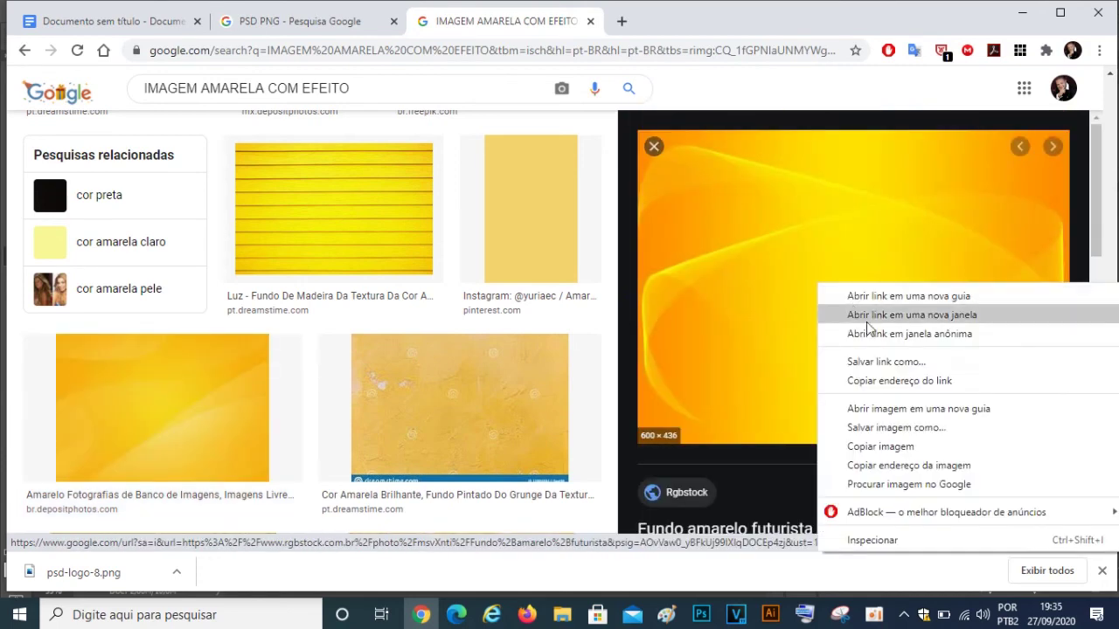
click(904, 447)
click(701, 614)
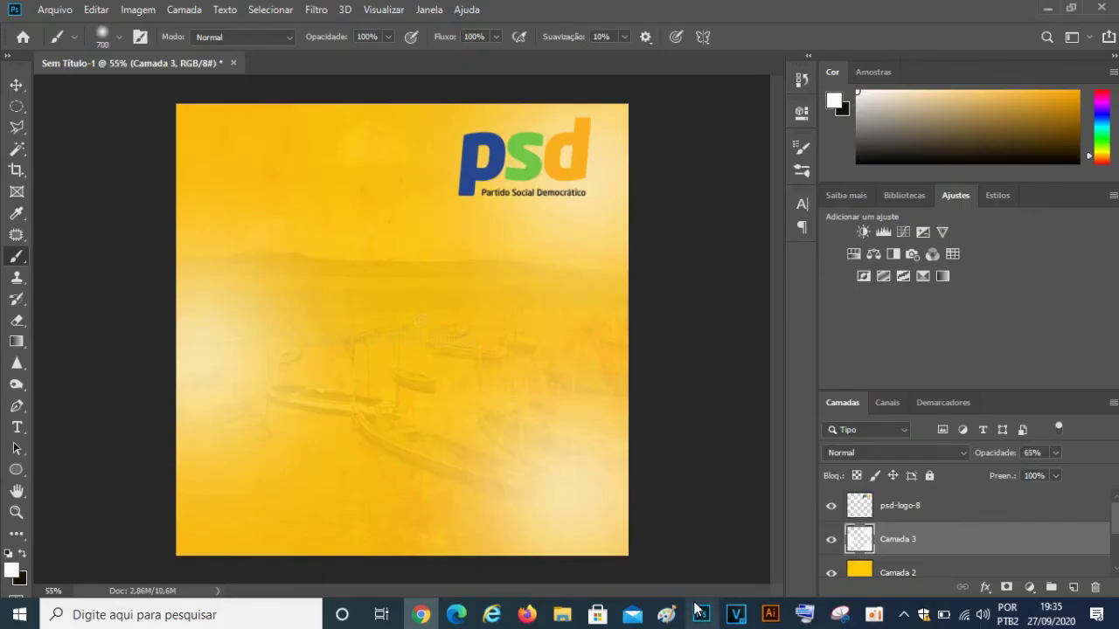
- Paste the yellow image as Camada 4 and enlarge it past the canvas edges
key(ctrl+v)
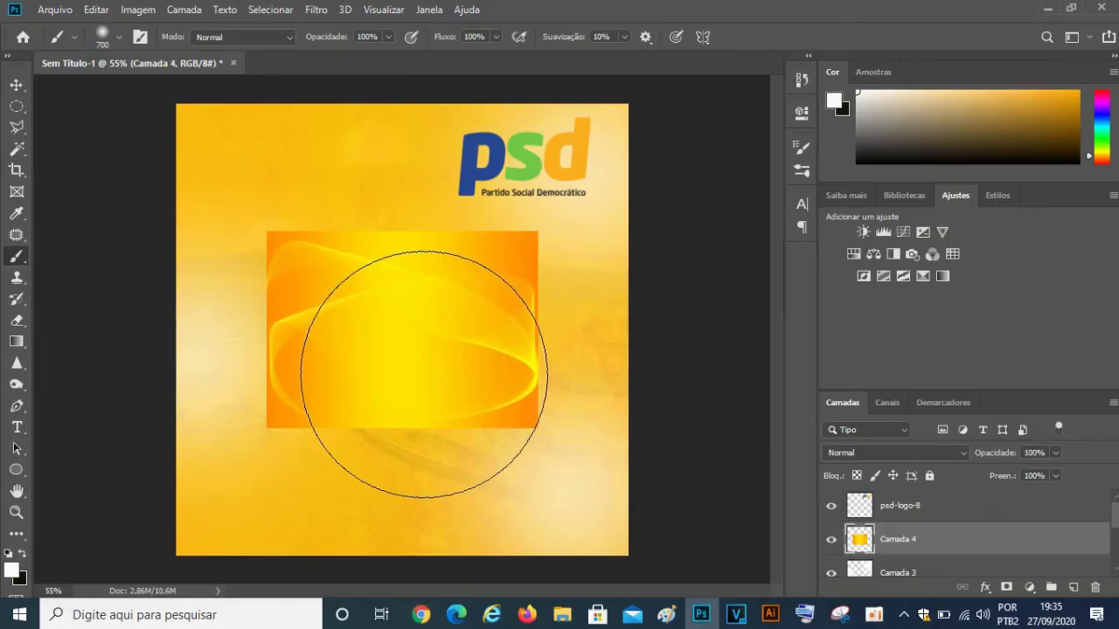
key(ctrl+t)
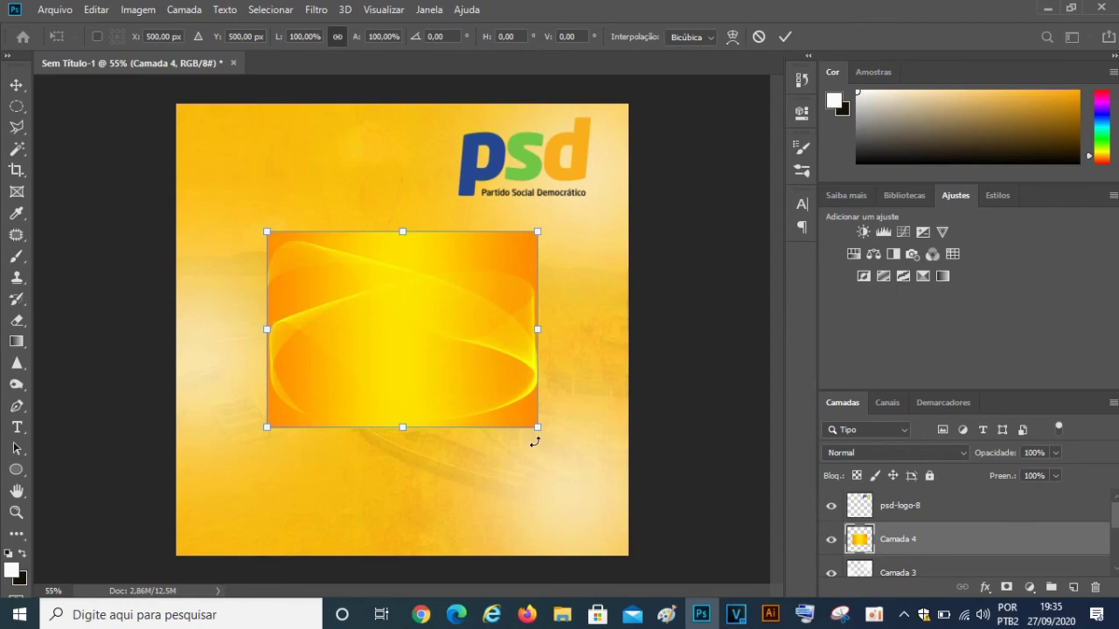
drag(535, 444, 649, 492)
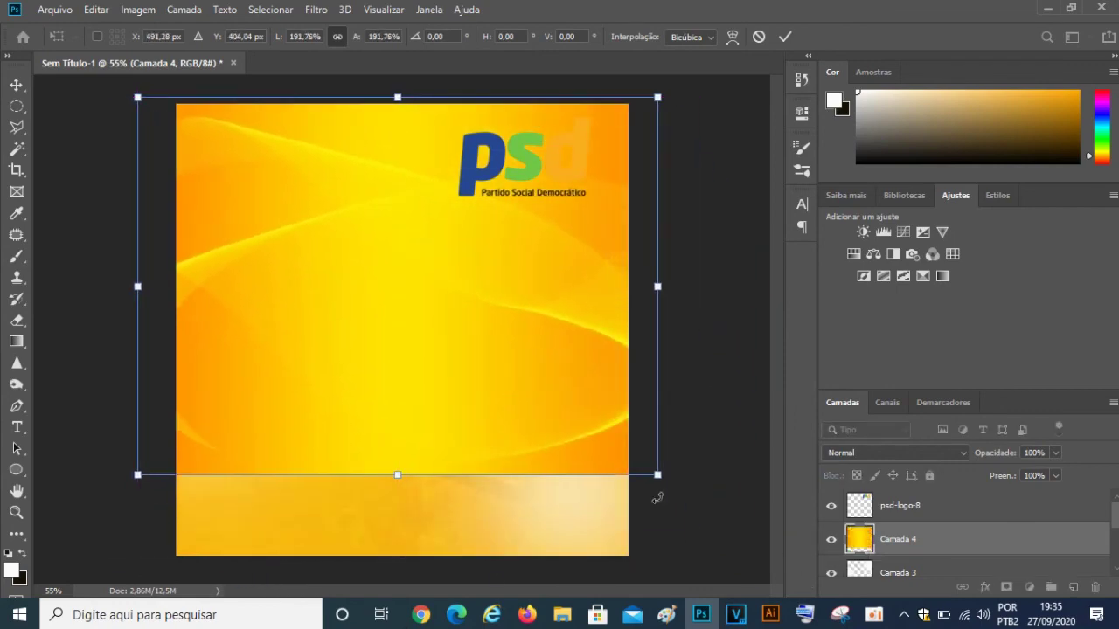
drag(649, 492, 644, 493)
click(785, 36)
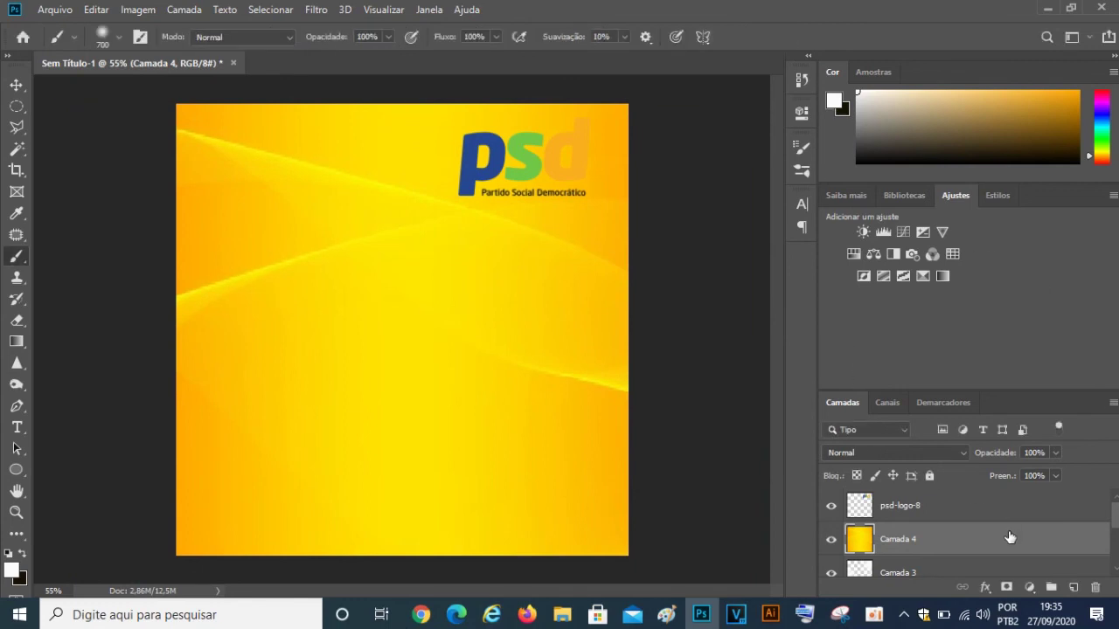
- Move Camada 4 below the glow layer Camada 3 and bring up its opacity and blend-mode controls
scroll(993, 540, down, 1)
drag(977, 518, 983, 554)
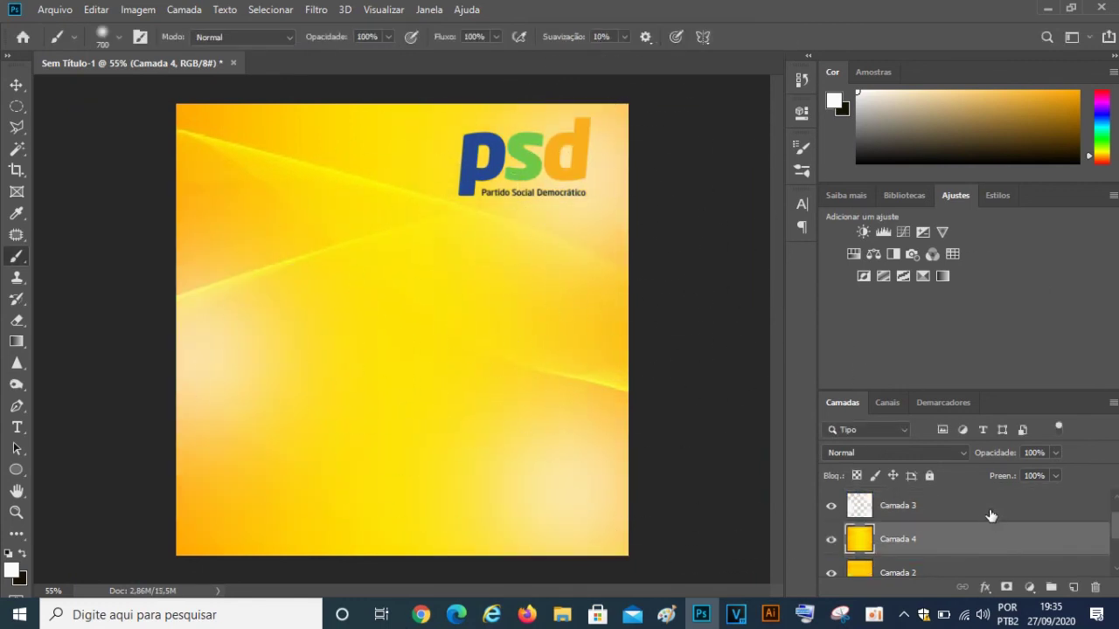
click(1056, 452)
click(959, 452)
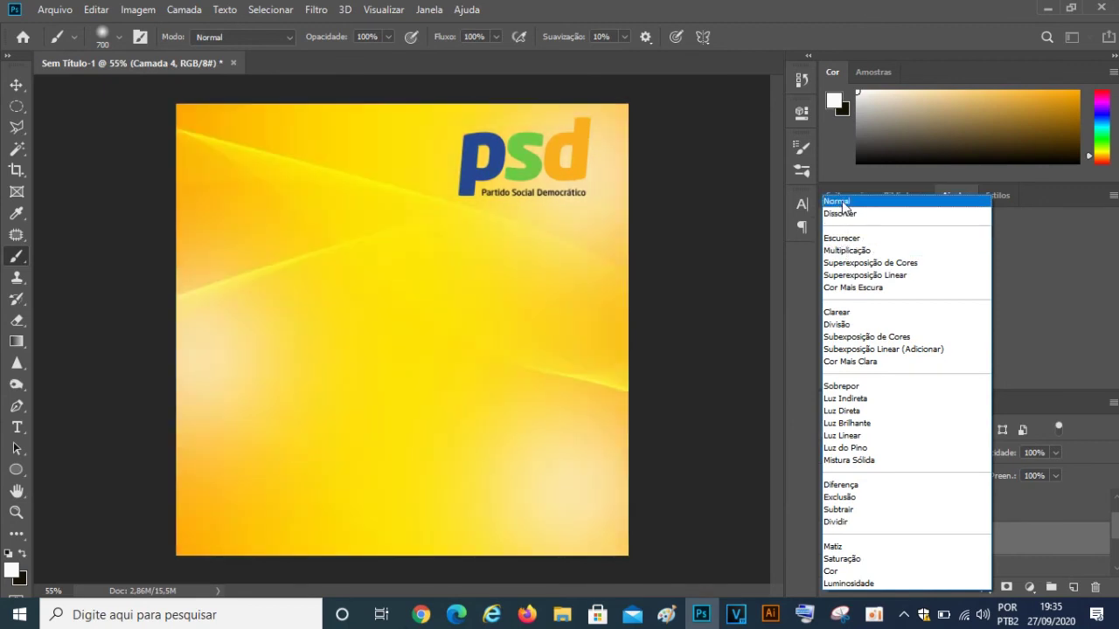
- Keep the Normal blend mode and reorder the layers so yellow Camada 4 sits above photo Camada 1
click(842, 201)
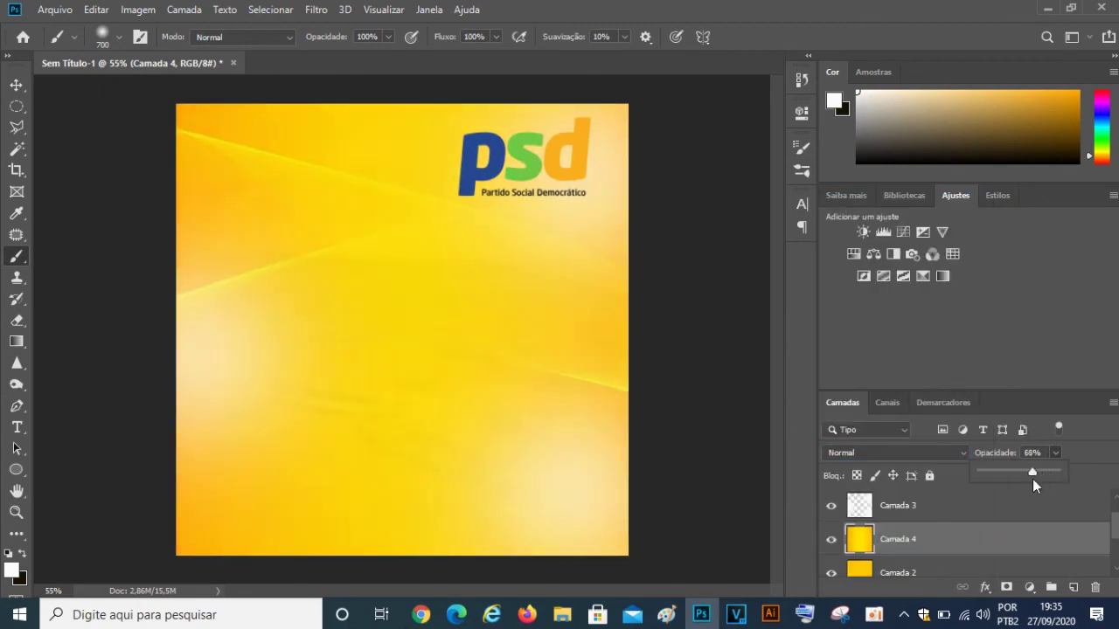
scroll(944, 553, down, 1)
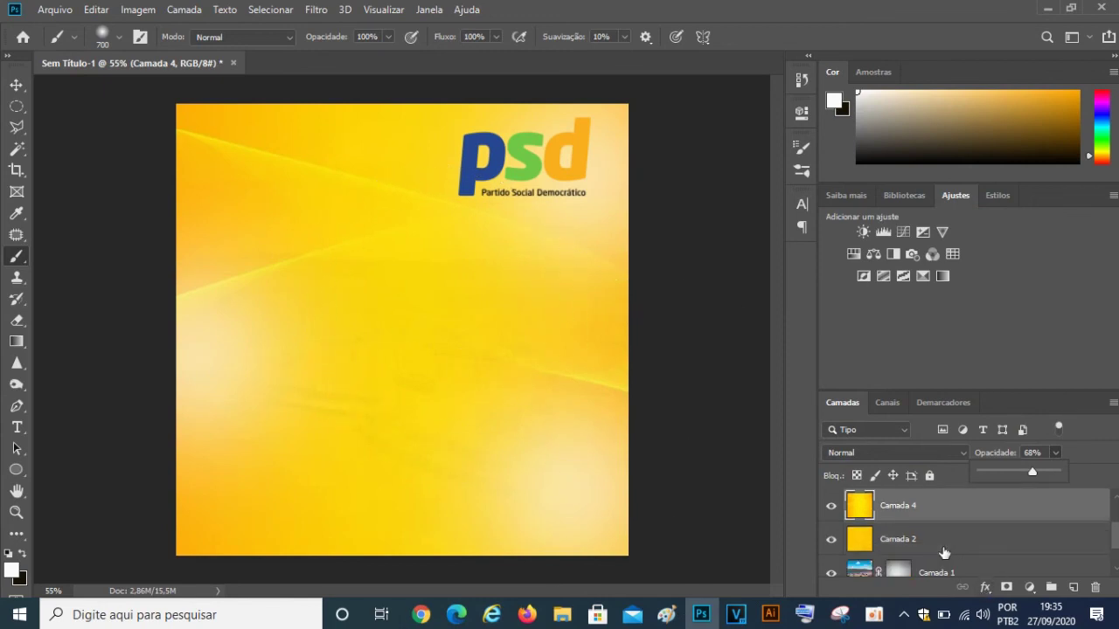
click(951, 572)
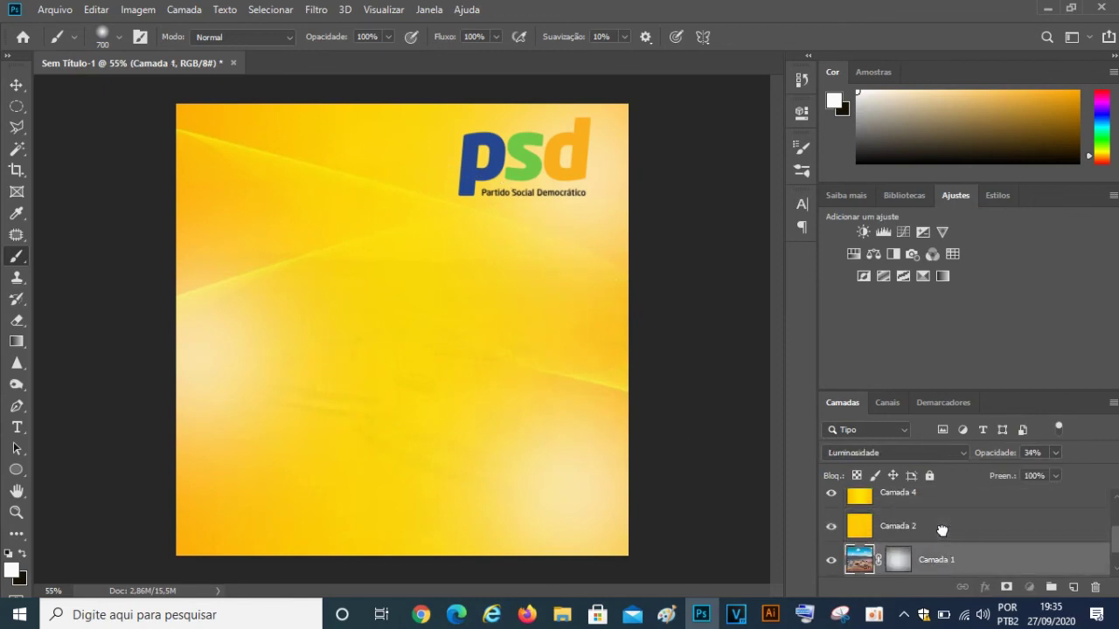
scroll(950, 544, up, 1)
scroll(950, 549, down, 1)
drag(944, 567, 931, 509)
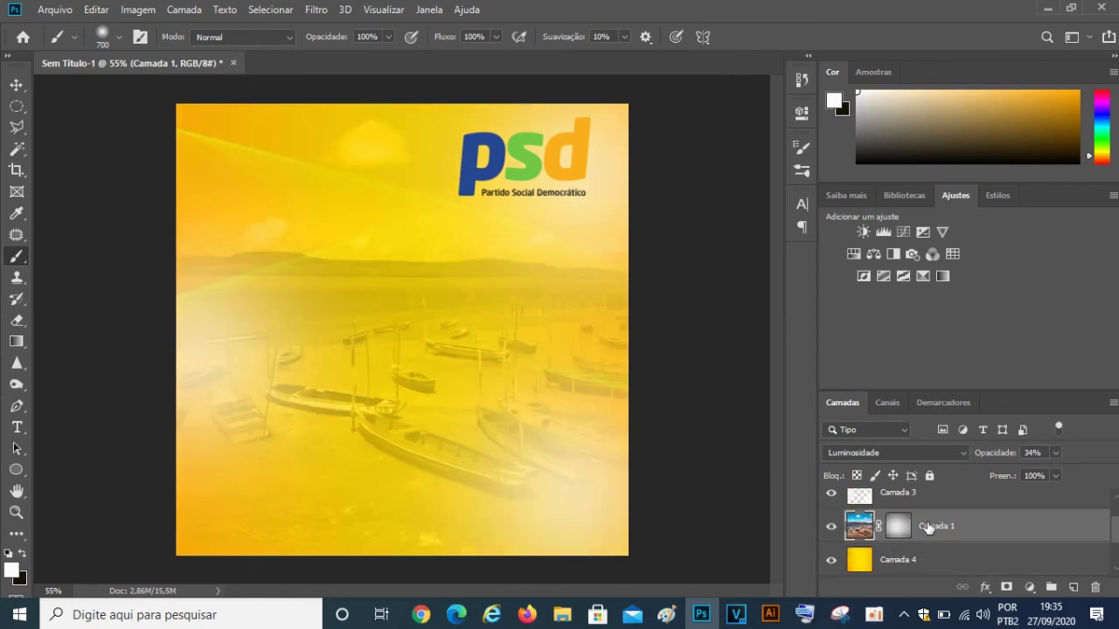
drag(953, 566, 947, 529)
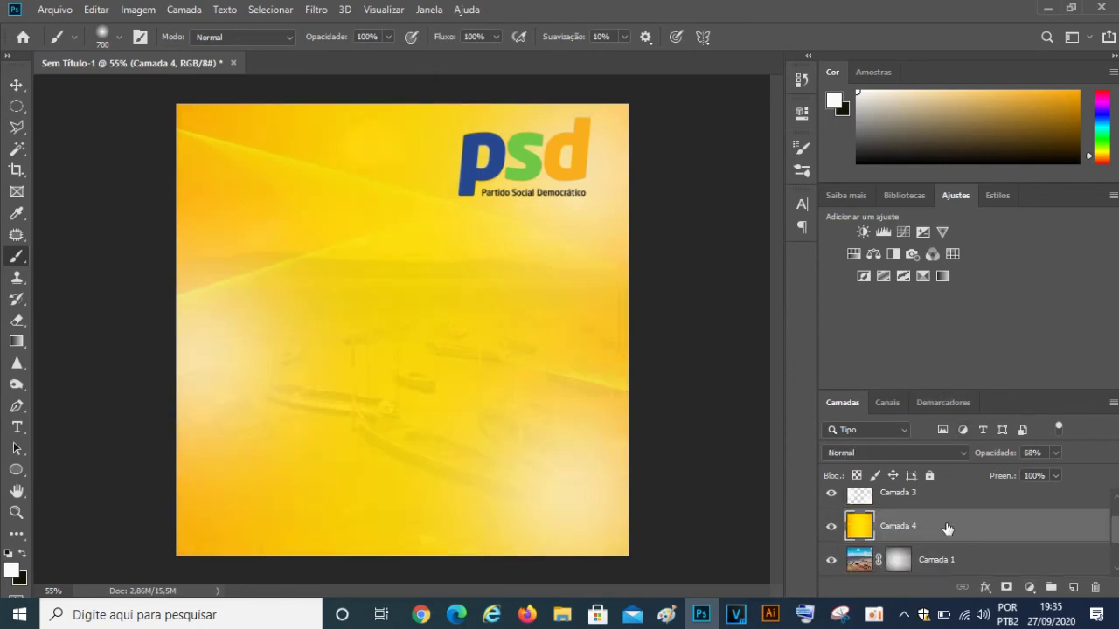
- Set the beach photo Camada 1 to 100% opacity and Luminosidade blend mode
click(942, 557)
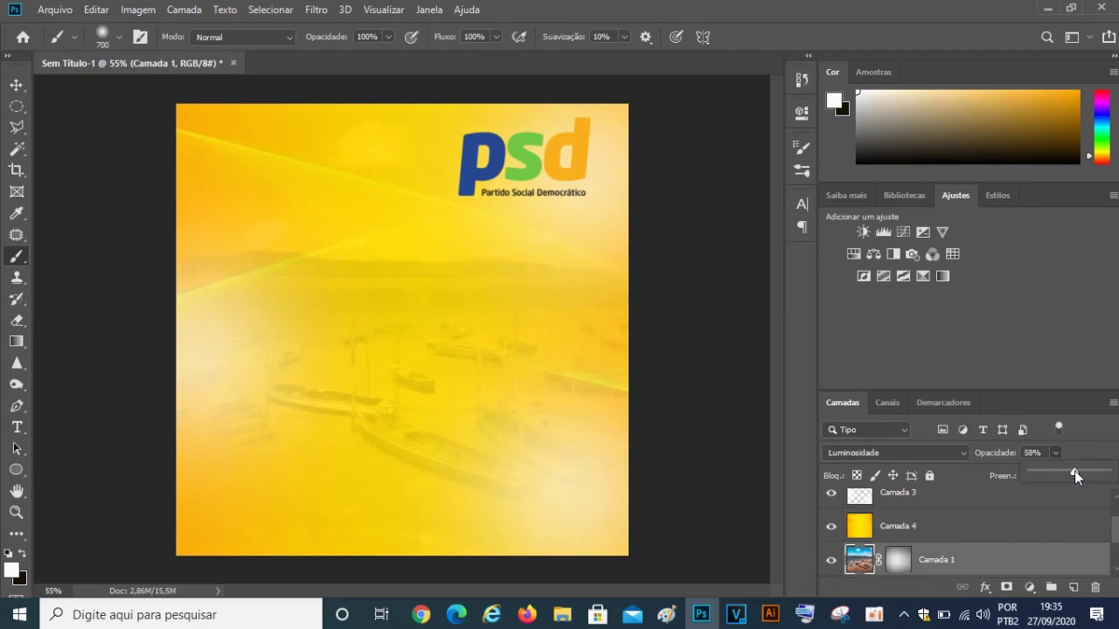
drag(1075, 474, 1089, 474)
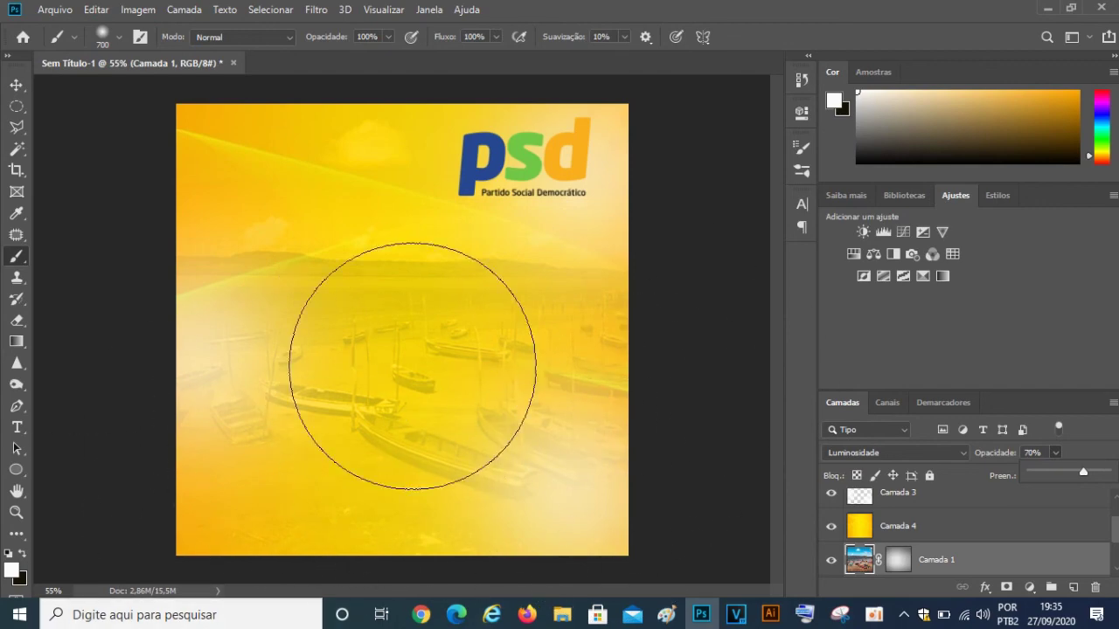
drag(1085, 475, 1114, 474)
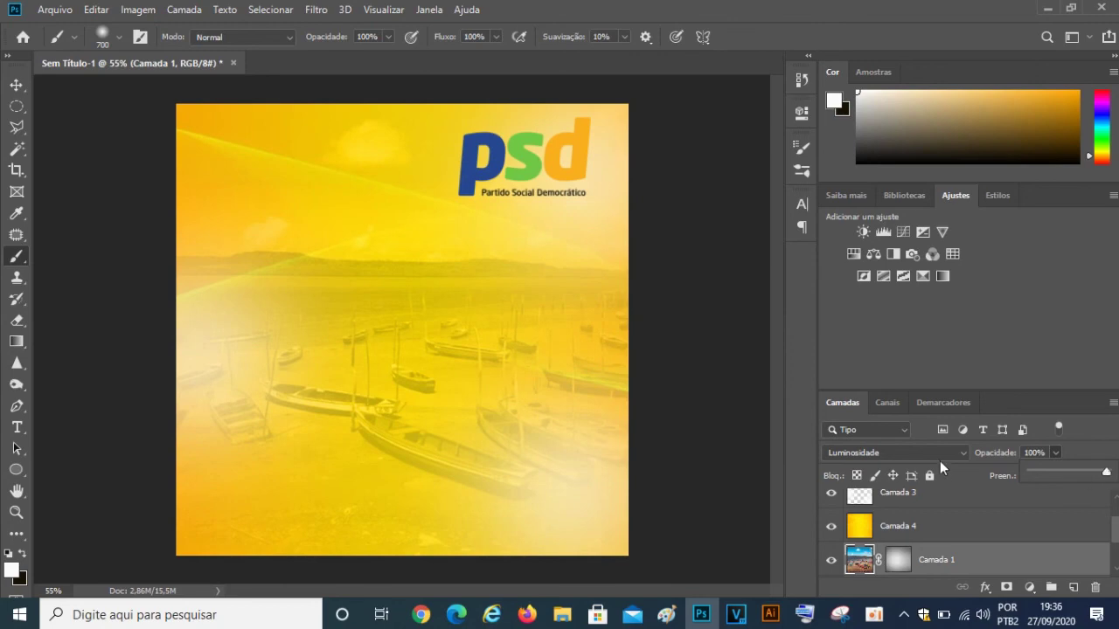
click(964, 453)
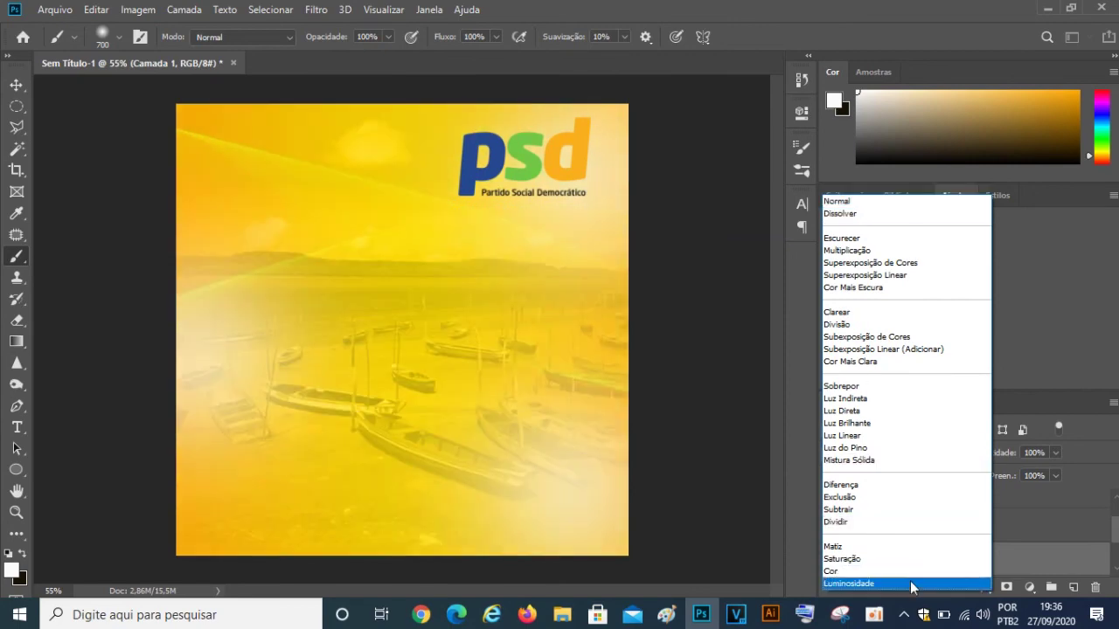
click(878, 583)
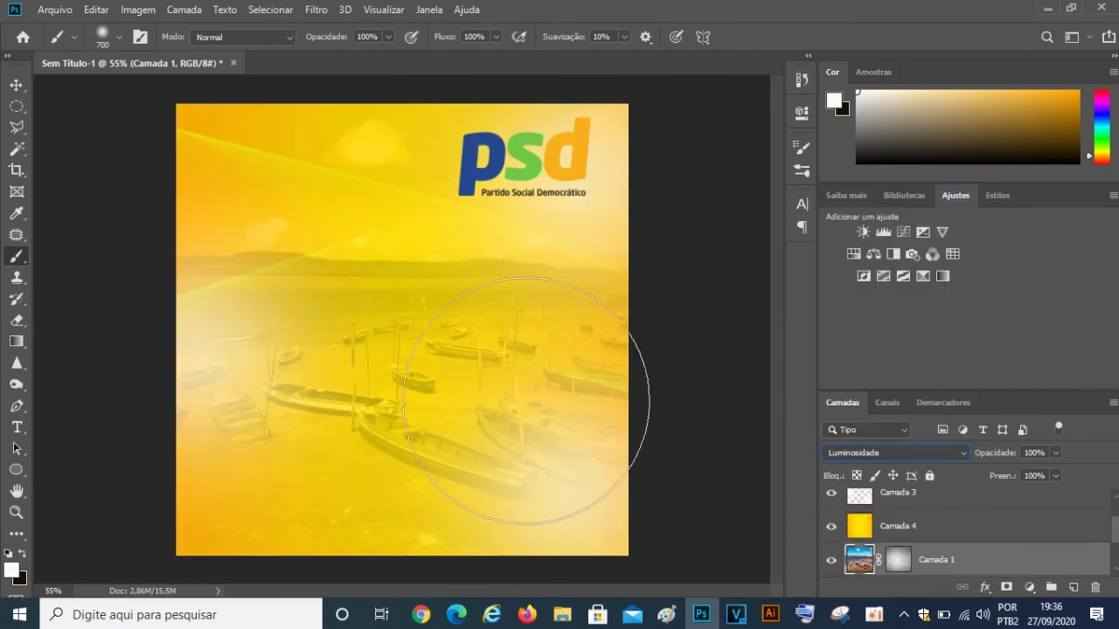
scroll(962, 516, up, 2)
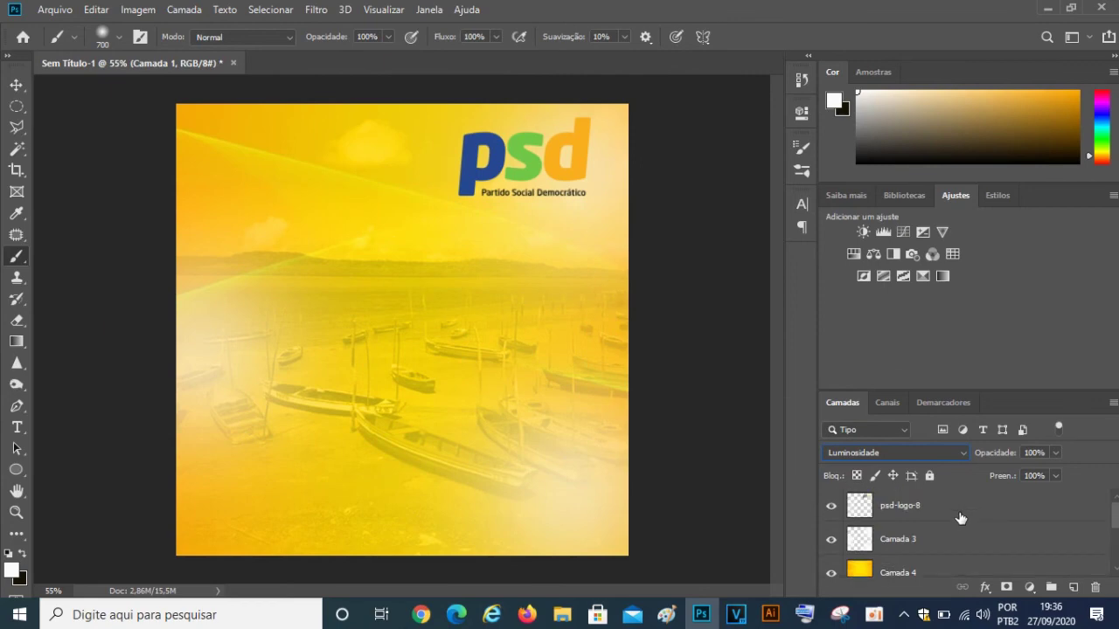
click(959, 515)
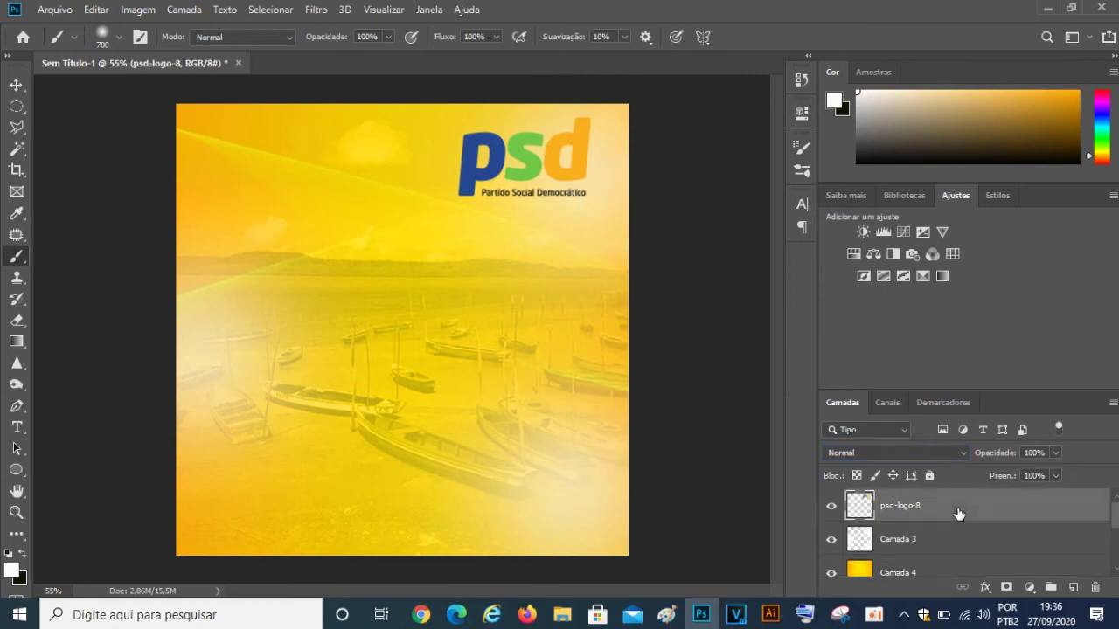
- Scale the psd-logo-8 layer down to about 61.84% in the top-right corner
key(ctrl+t)
drag(458, 196, 509, 168)
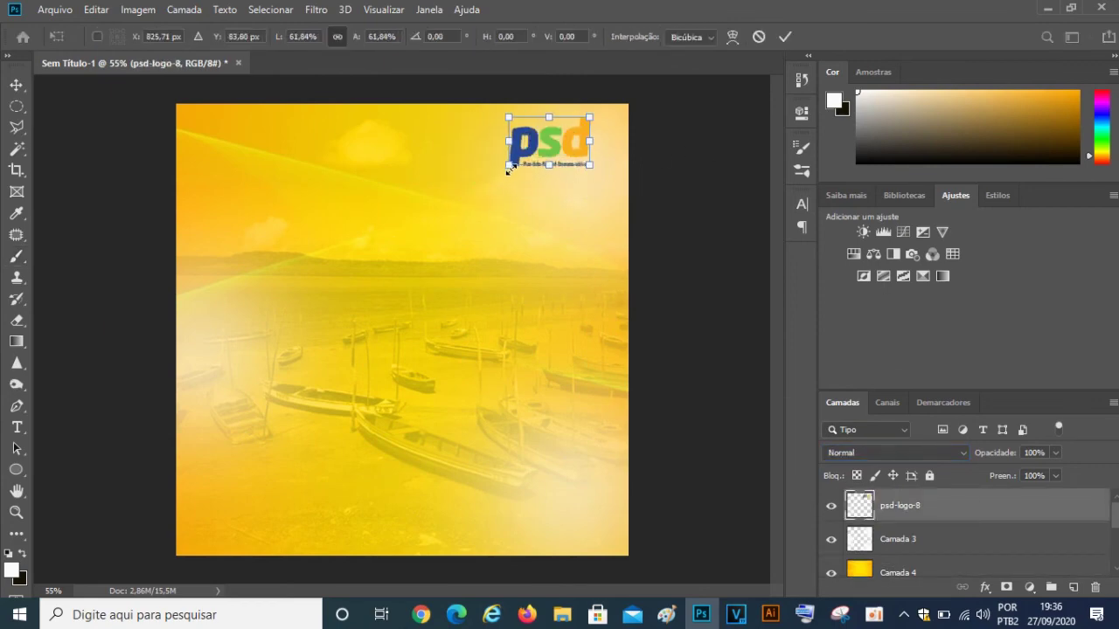
click(784, 36)
key(b)
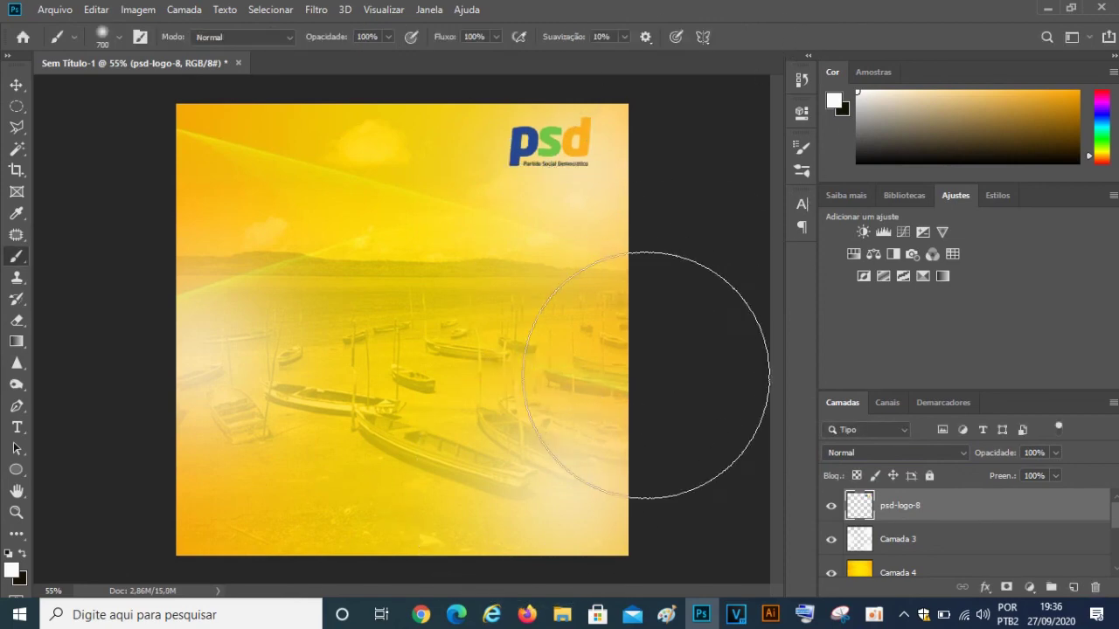
click(52, 12)
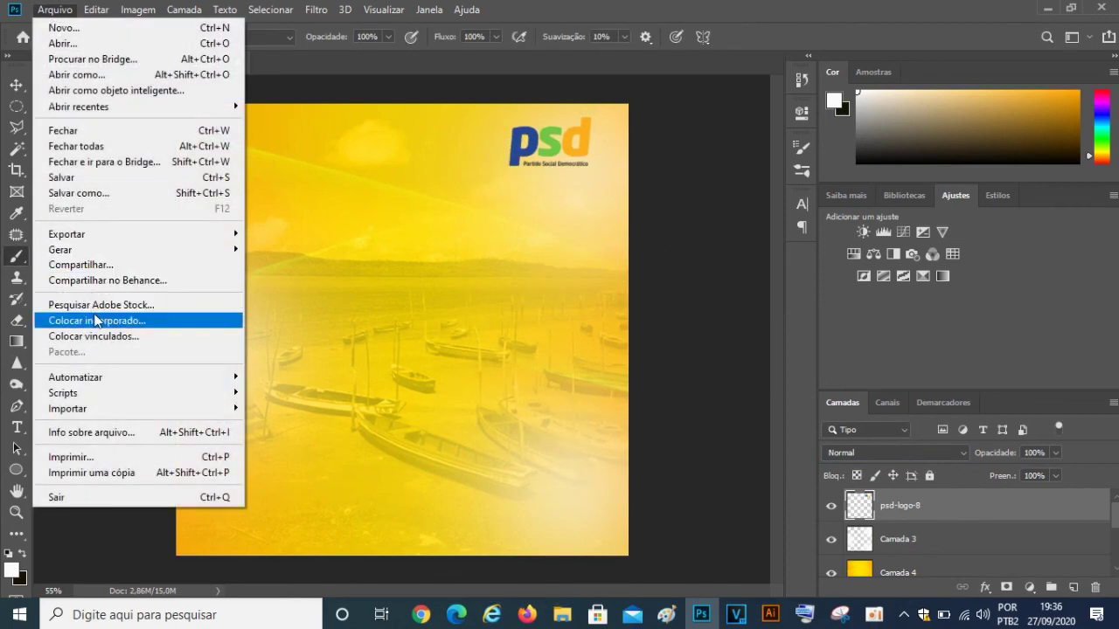
- Embed the GG FOTO image, scale it to about 89% and position it centred in the lower post
click(97, 318)
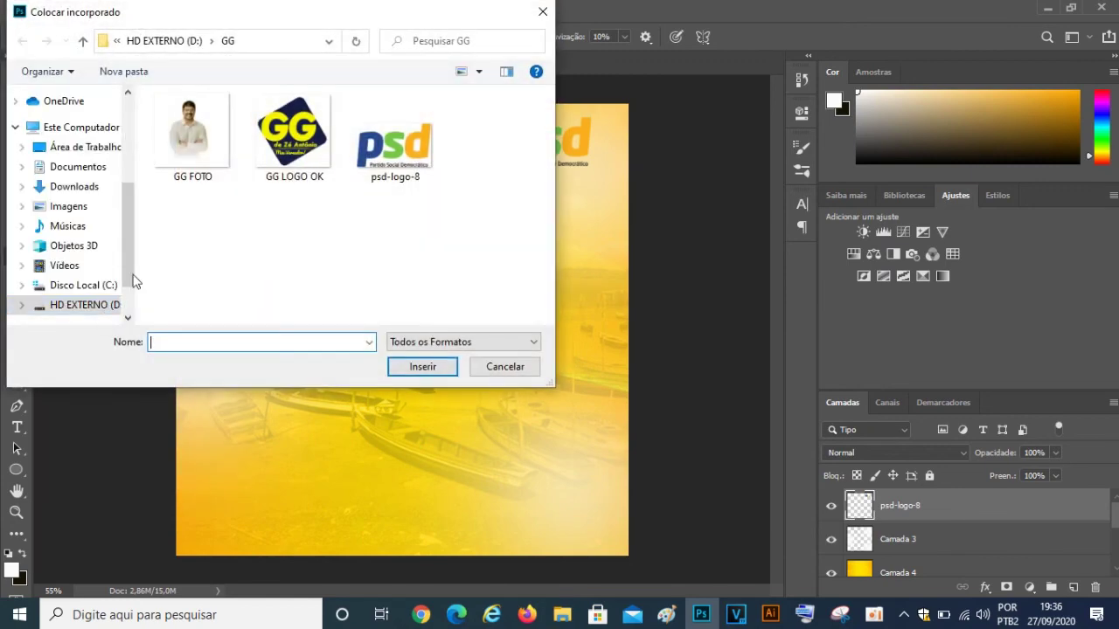
click(190, 171)
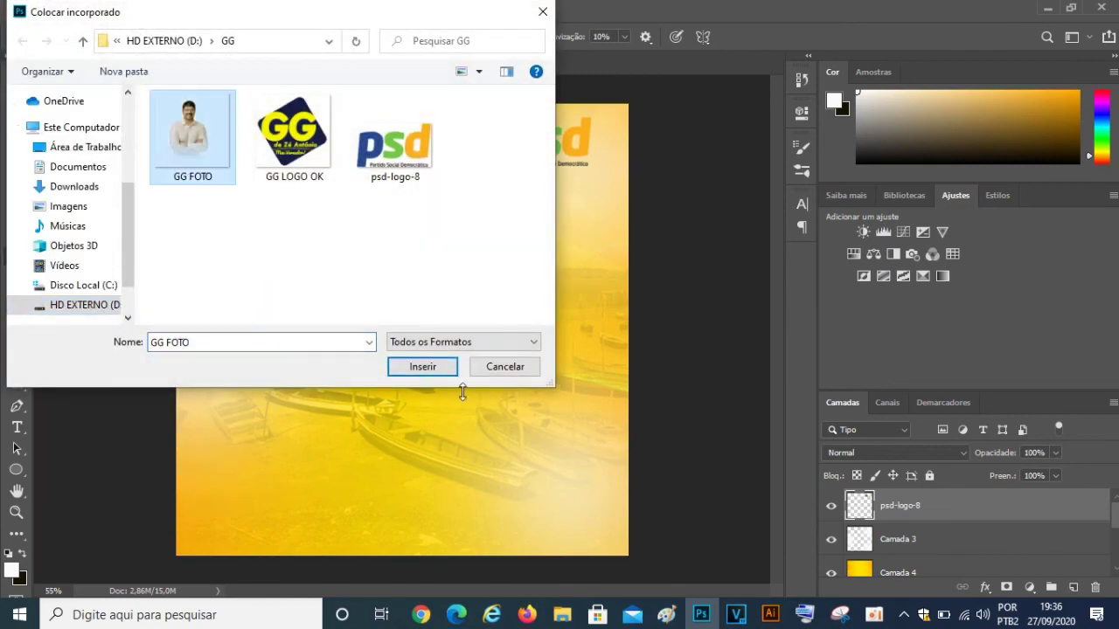
click(423, 366)
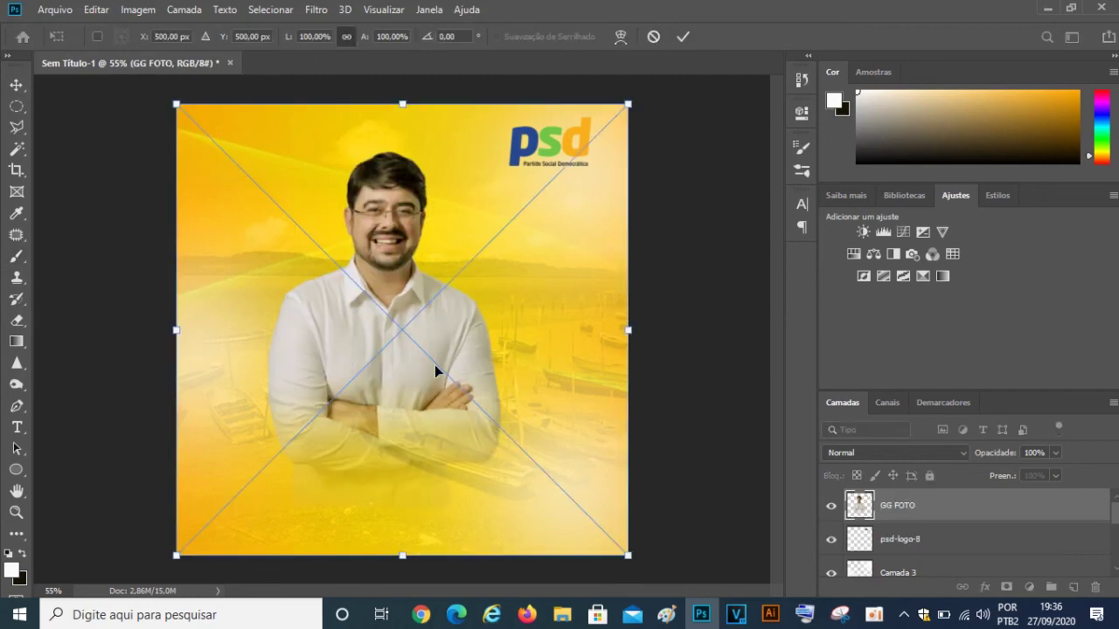
drag(430, 399, 450, 418)
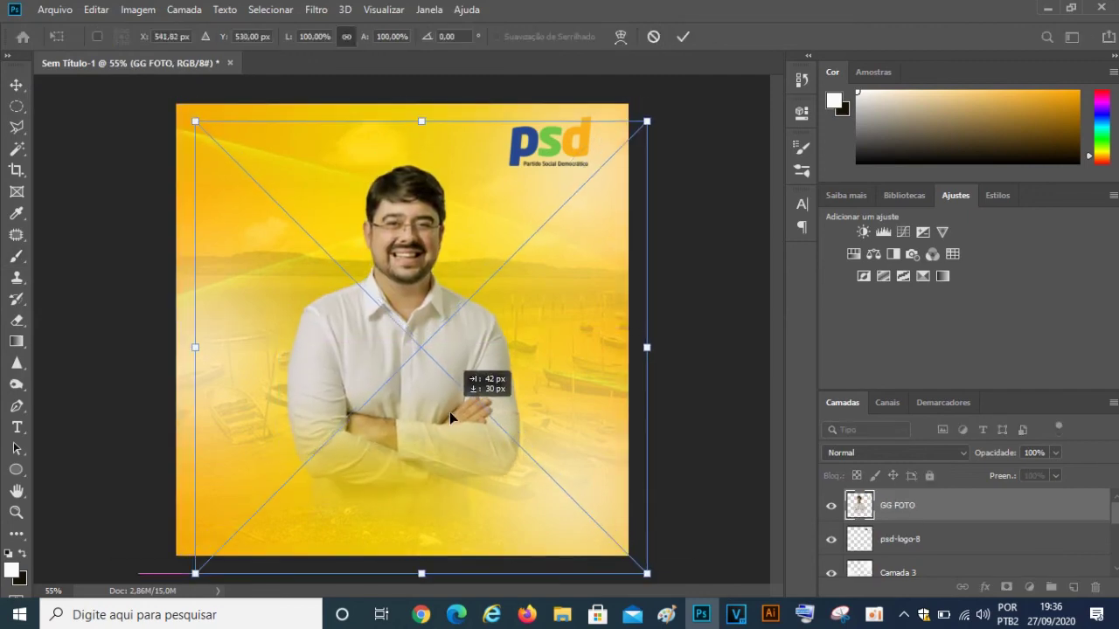
drag(654, 573, 607, 517)
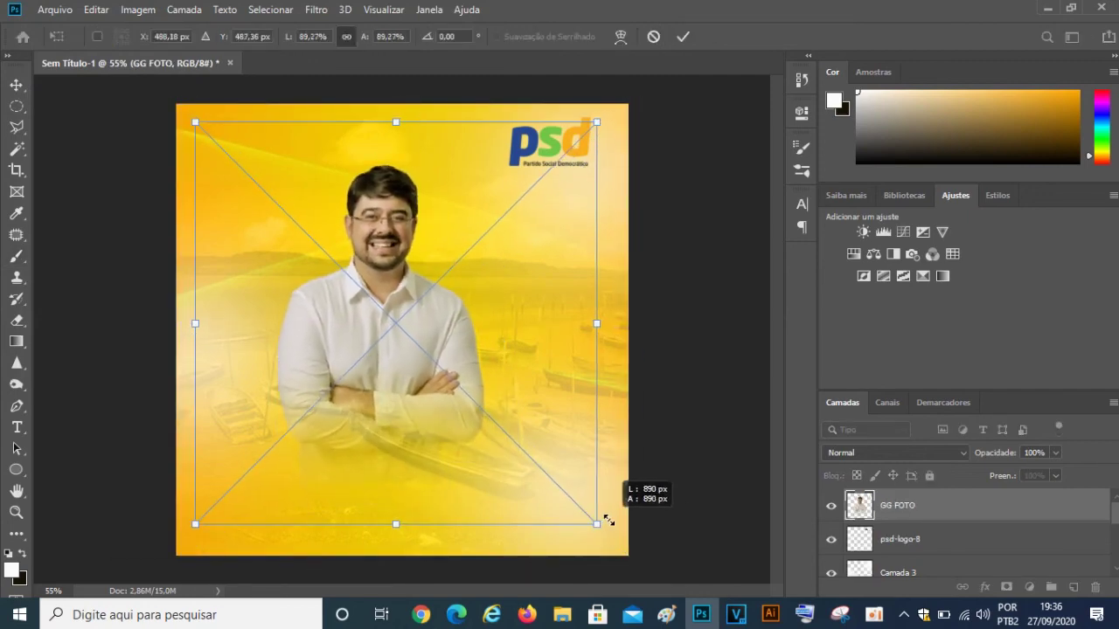
drag(411, 380, 441, 390)
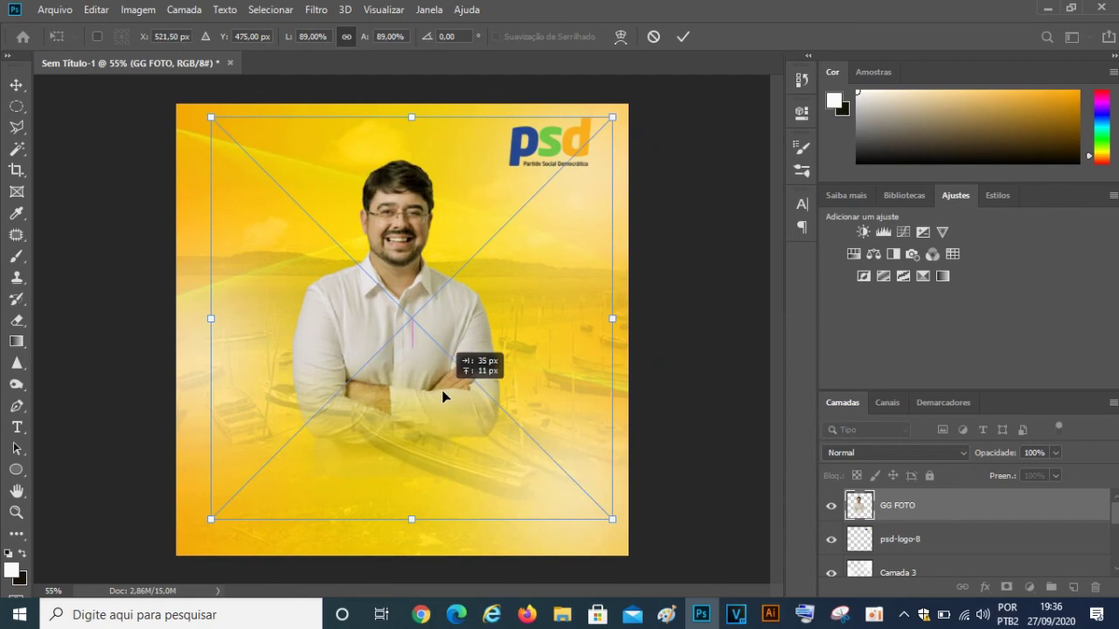
click(683, 37)
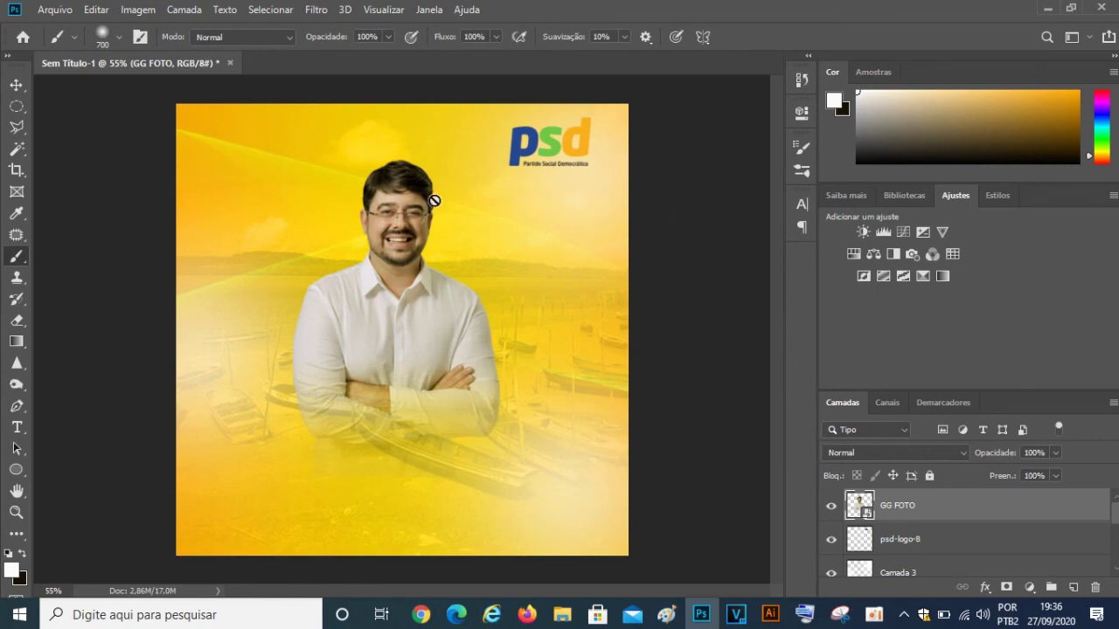
key(v)
drag(446, 353, 438, 392)
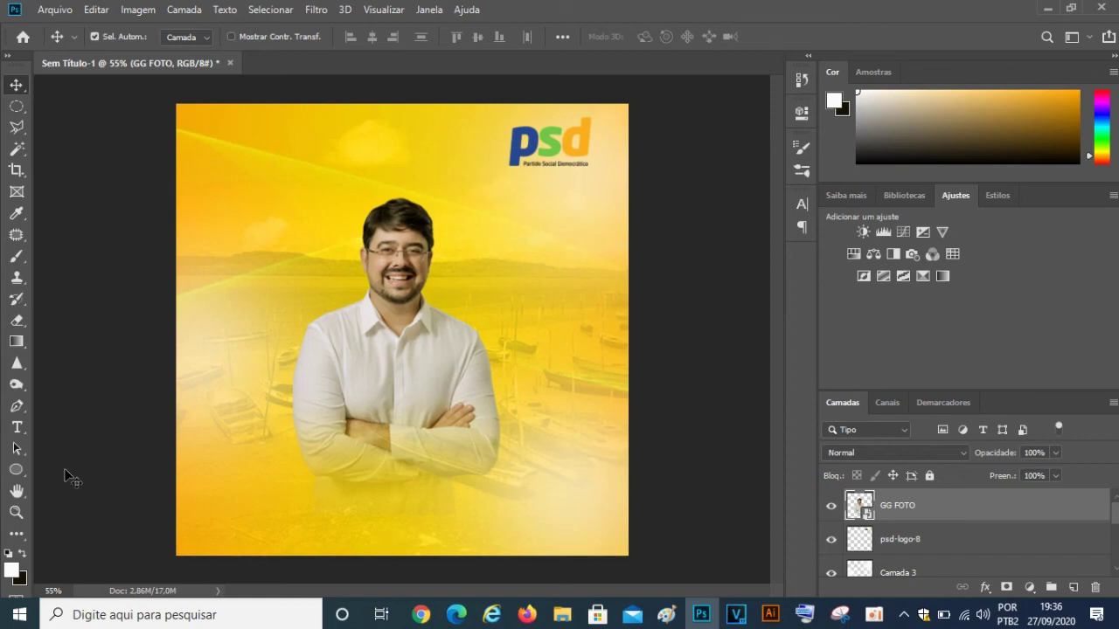
click(16, 469)
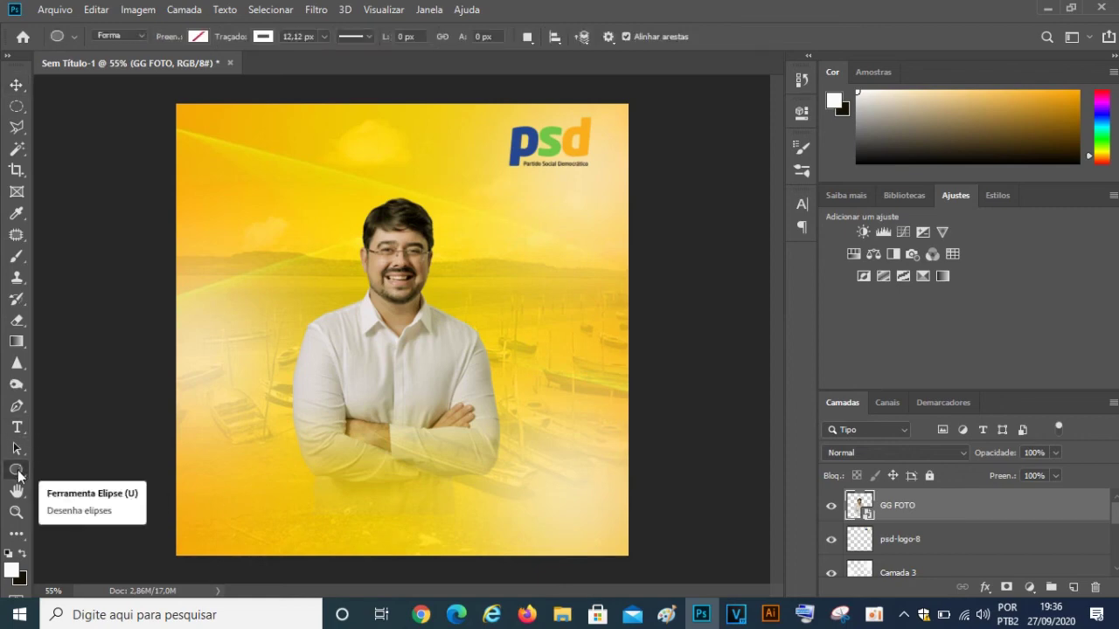
- Draw a thin 440 × 14 px rectangle bar near the bottom-left of the post
right_click(19, 472)
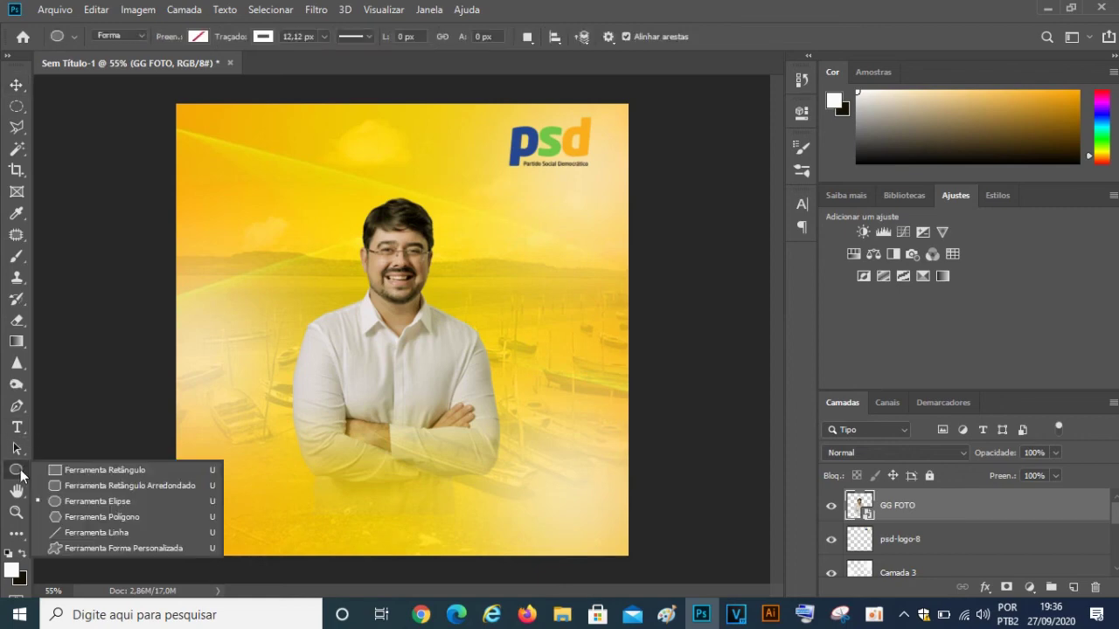
click(61, 473)
drag(168, 514, 366, 523)
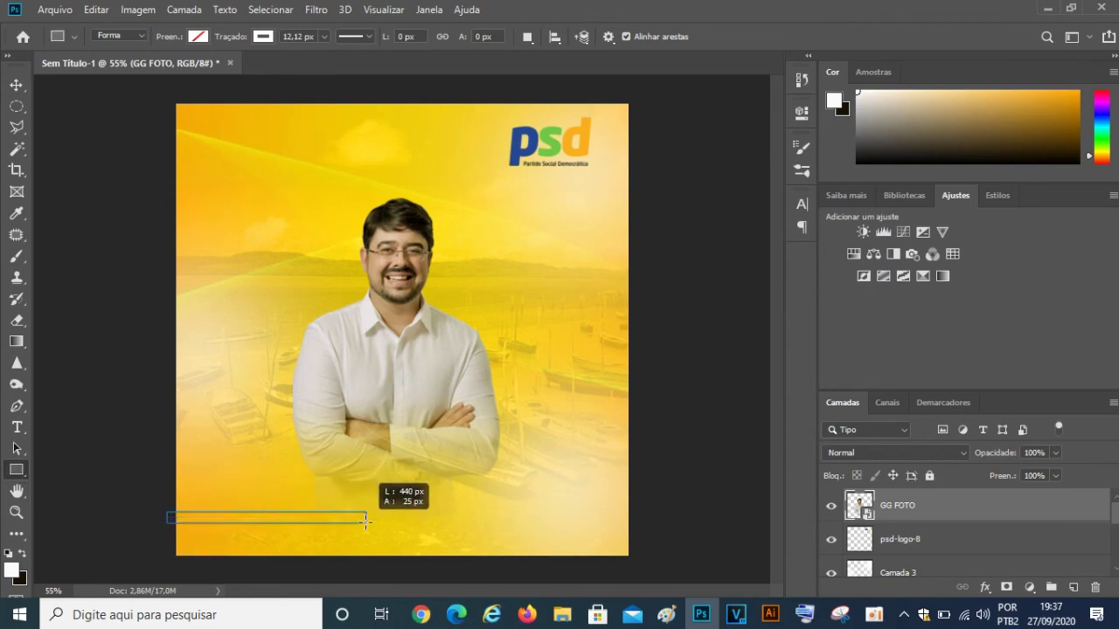
drag(366, 523, 367, 517)
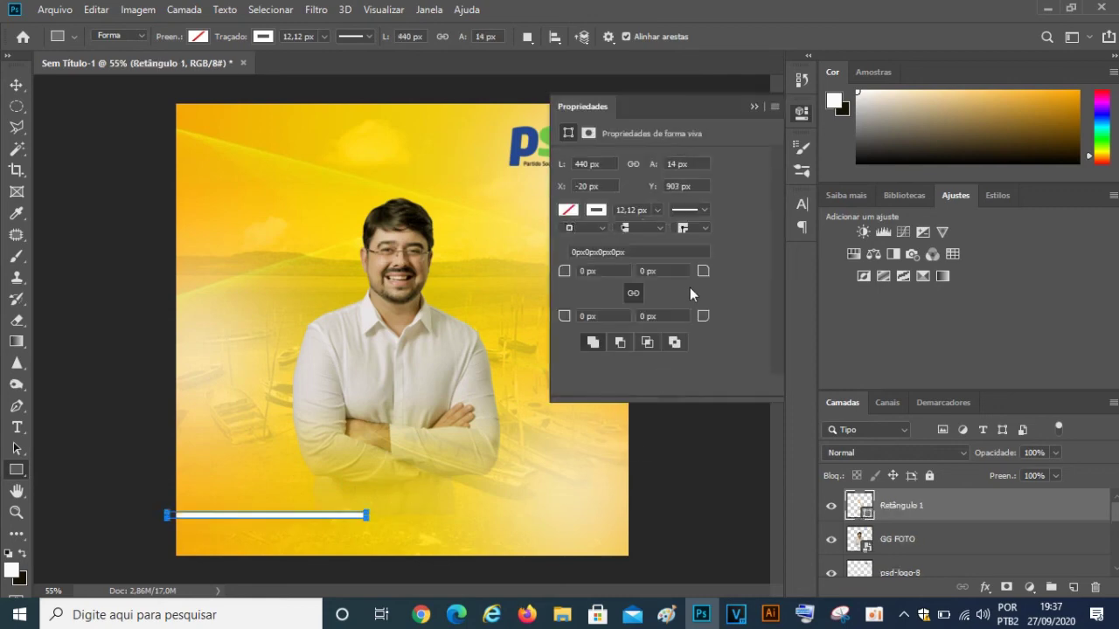
click(570, 210)
click(515, 153)
click(517, 154)
click(655, 141)
click(753, 107)
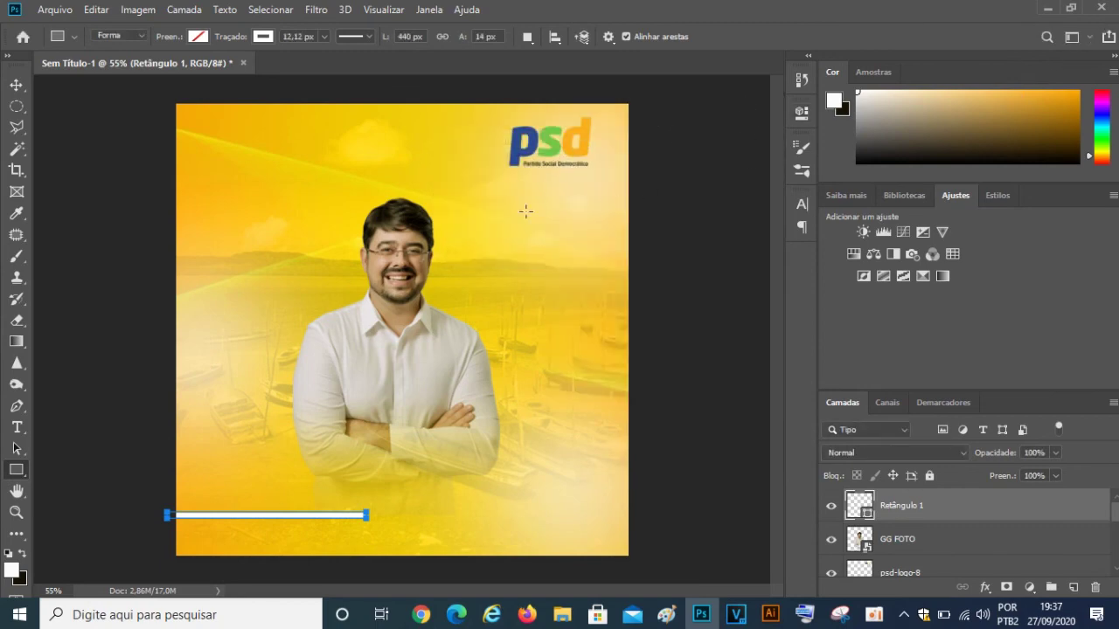
- Sample blue 254890 from the logo and make it the bar's fill colour
click(12, 574)
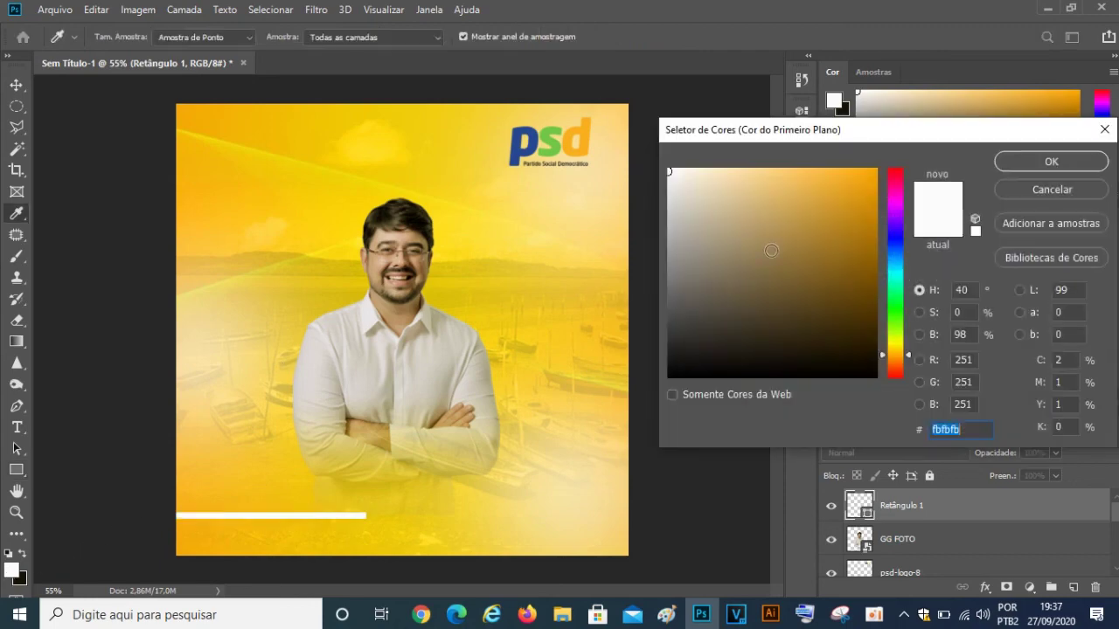
click(516, 161)
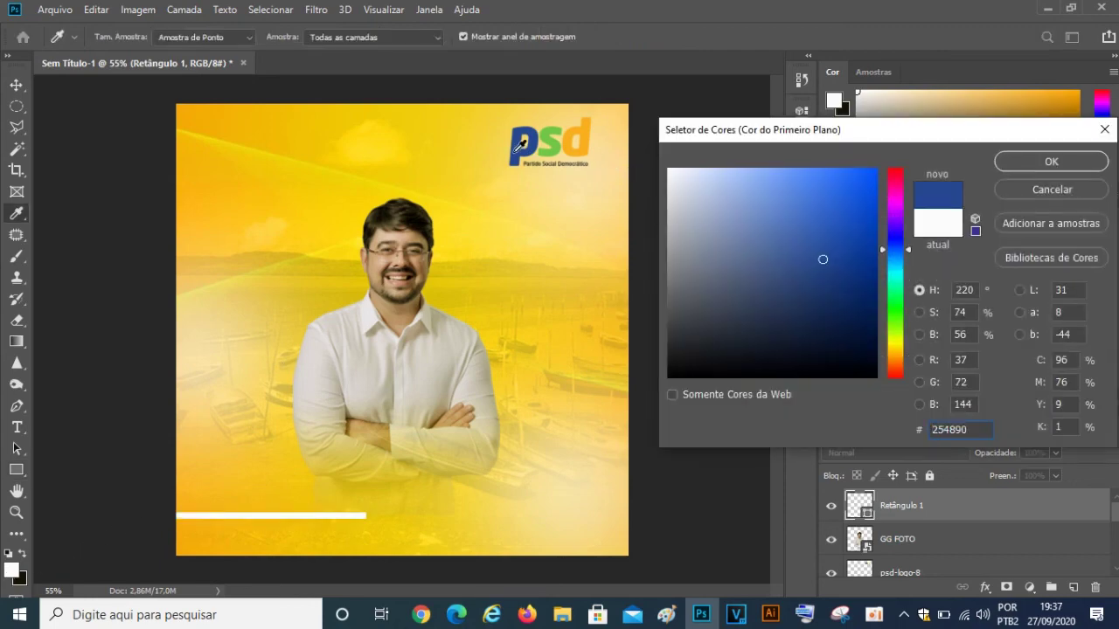
click(1021, 156)
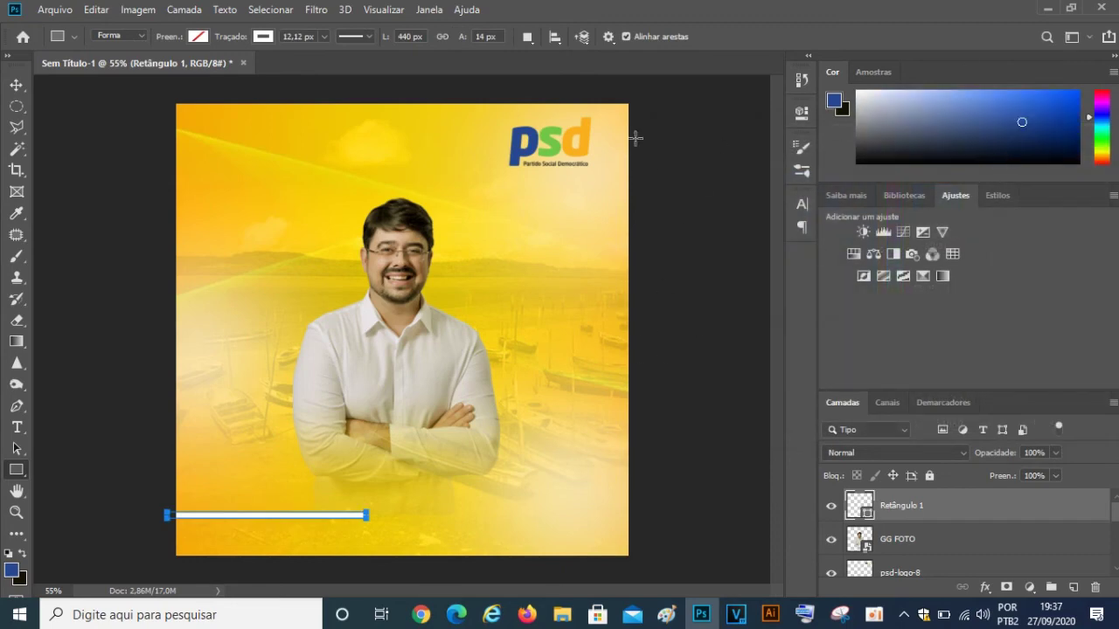
click(203, 37)
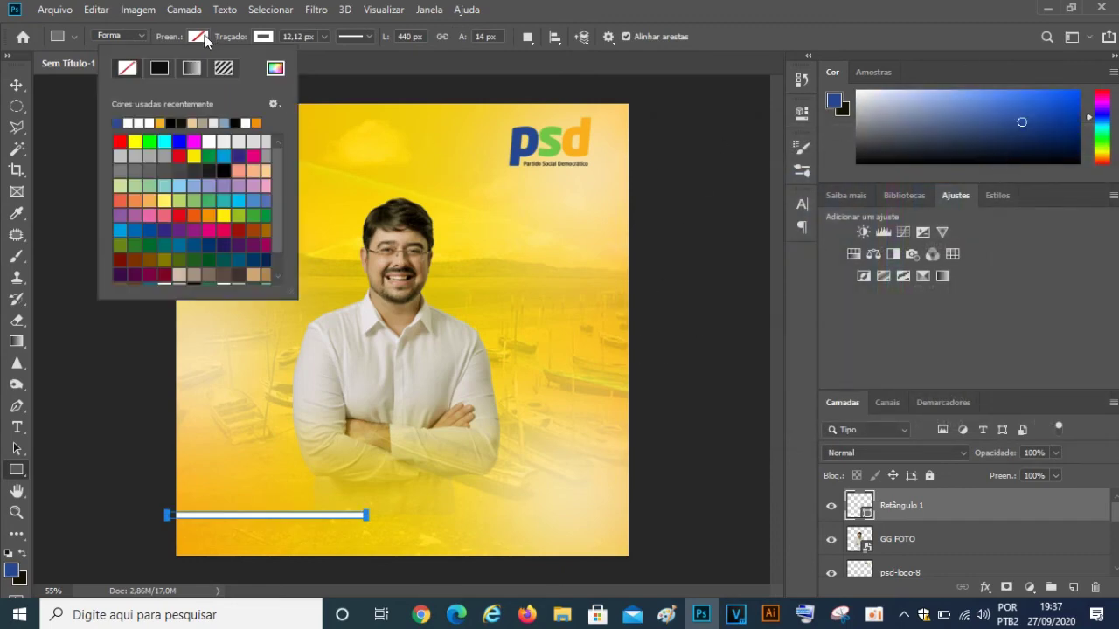
click(120, 124)
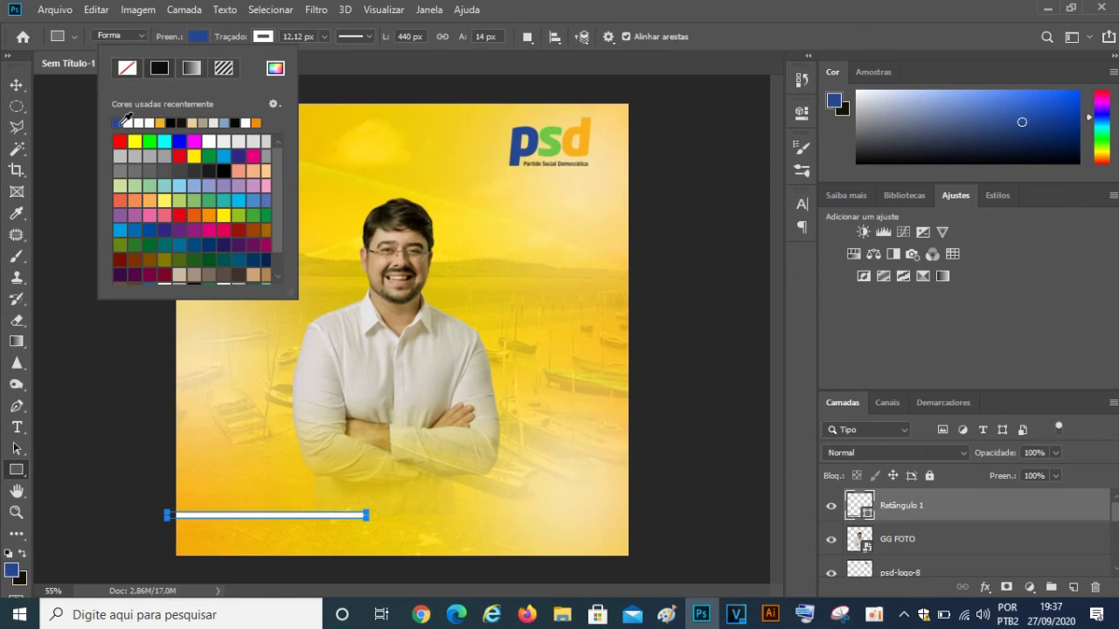
click(927, 517)
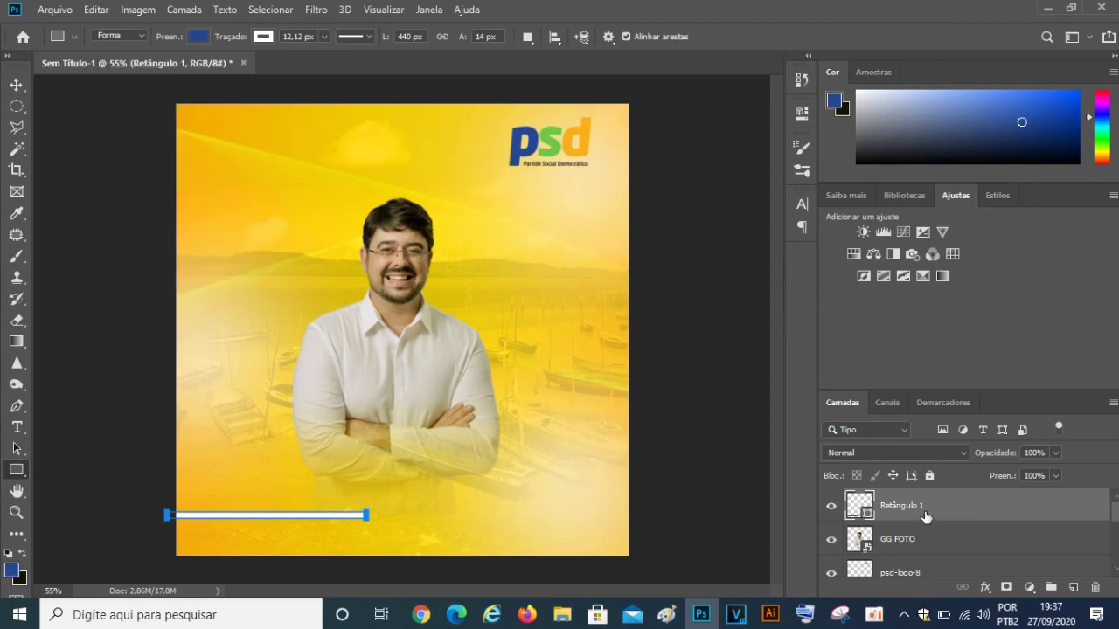
double_click(866, 514)
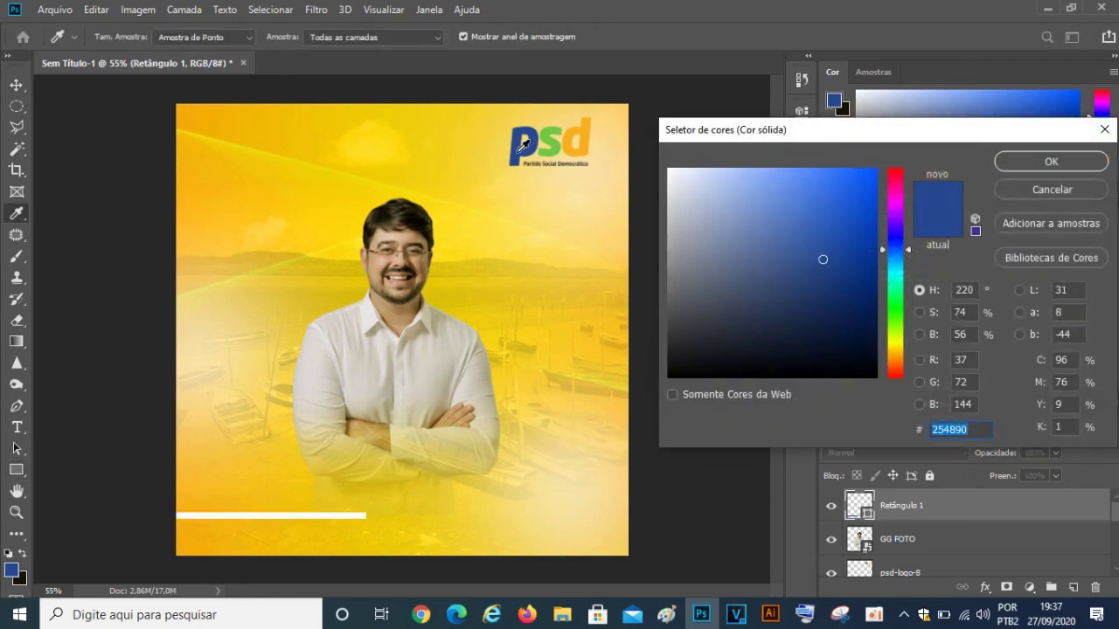
click(1014, 159)
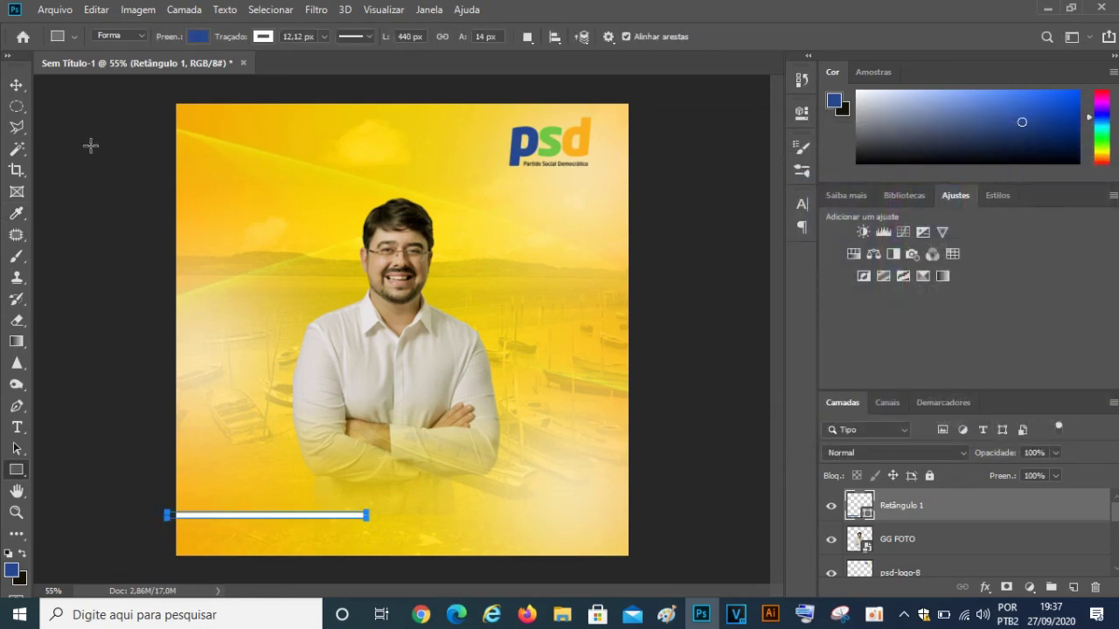
- Set the bar's stroke to none, removing its white outline
click(200, 36)
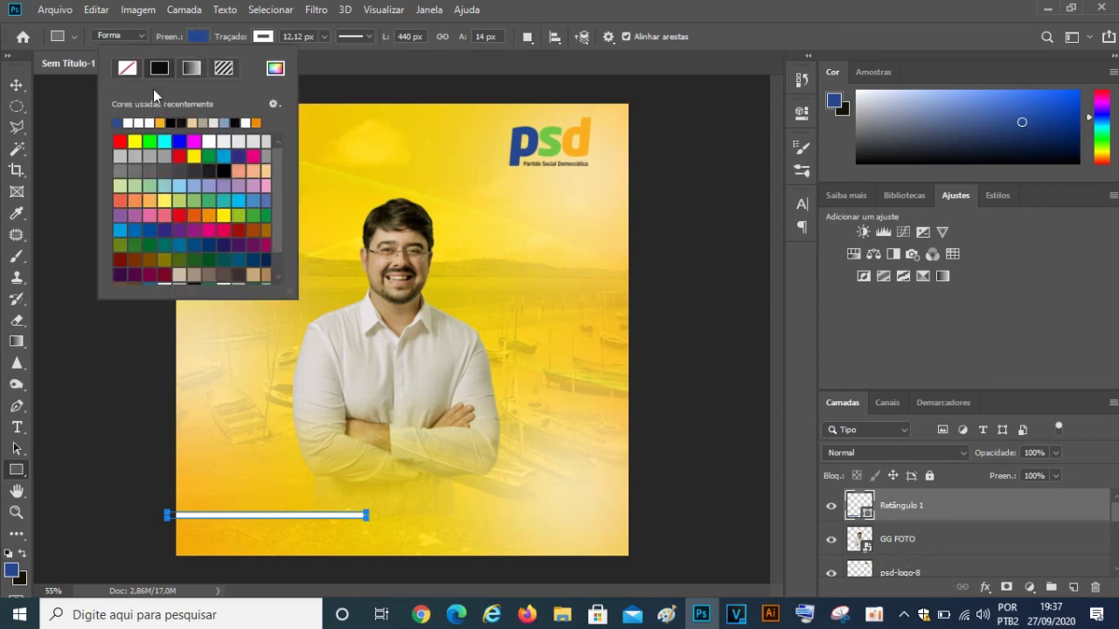
click(262, 38)
click(263, 40)
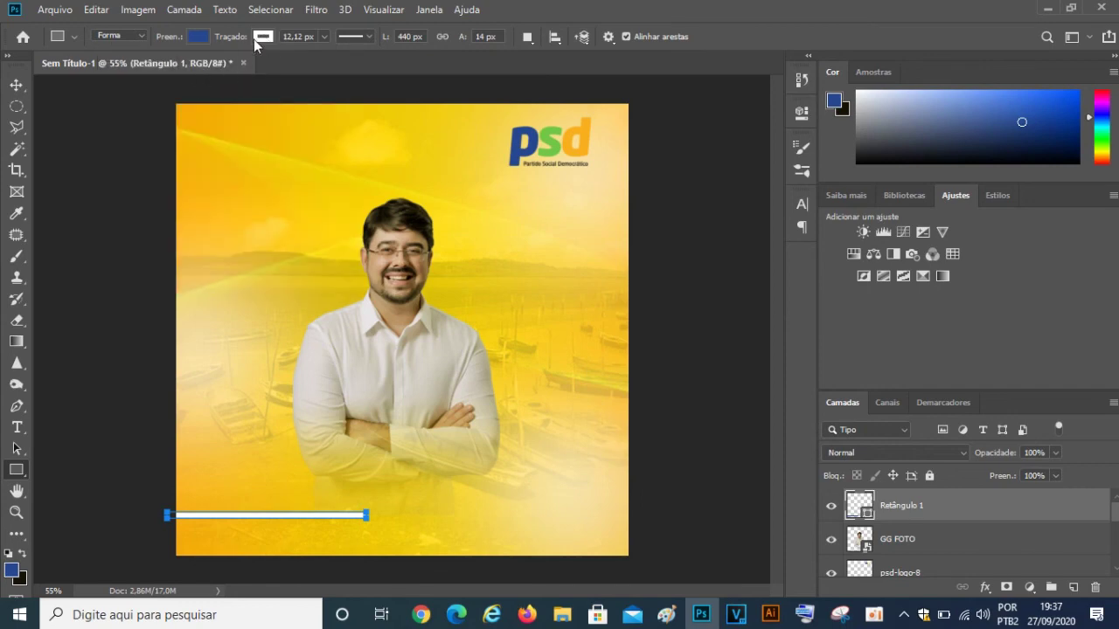
click(264, 37)
click(193, 68)
click(199, 37)
click(199, 37)
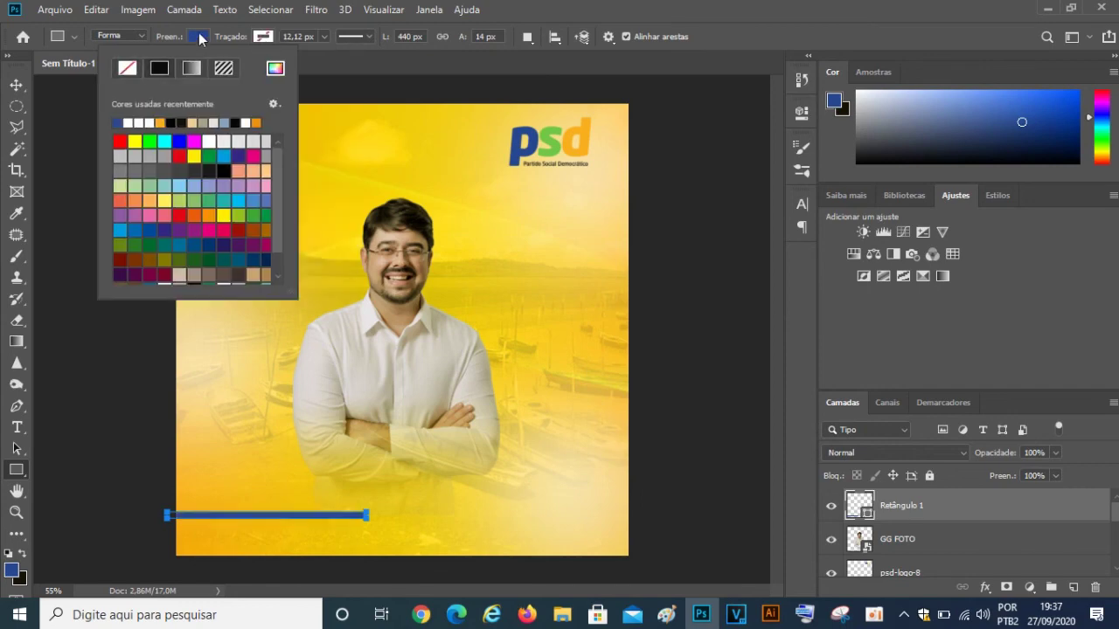
click(381, 64)
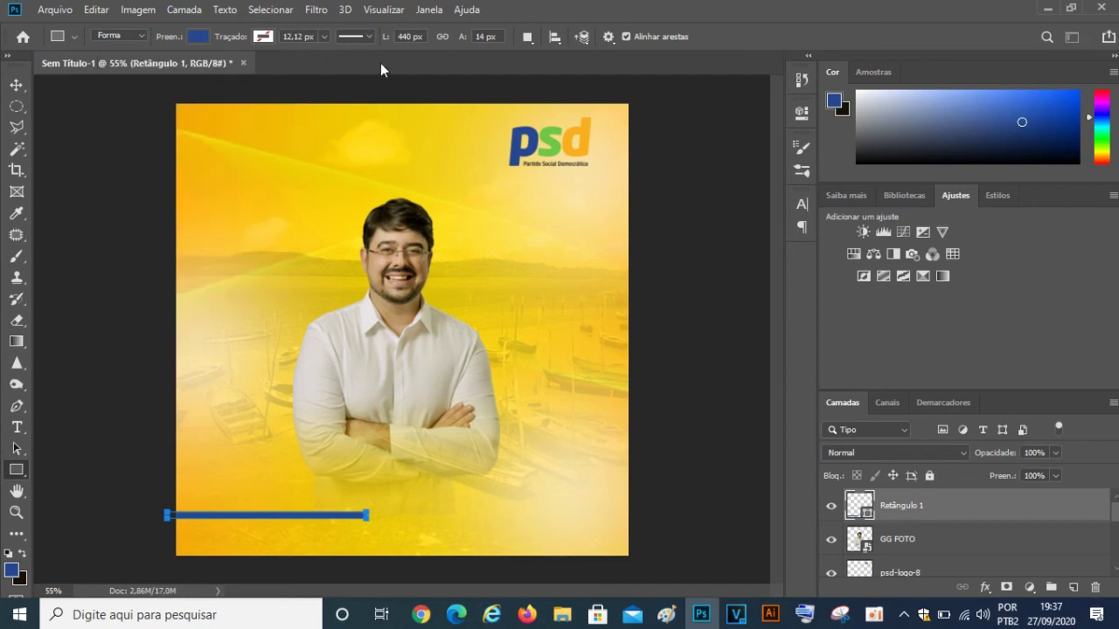
click(16, 85)
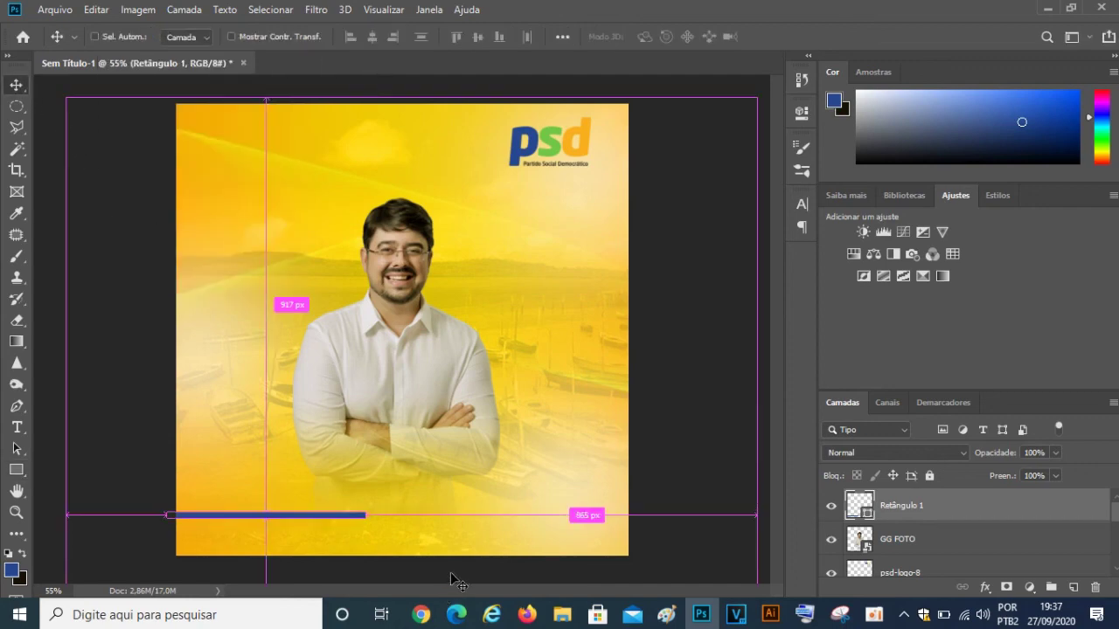
- Duplicate the bar to the right, recolour the copy green #70c846 from the logo, then duplicate it again
key(ctrl+j)
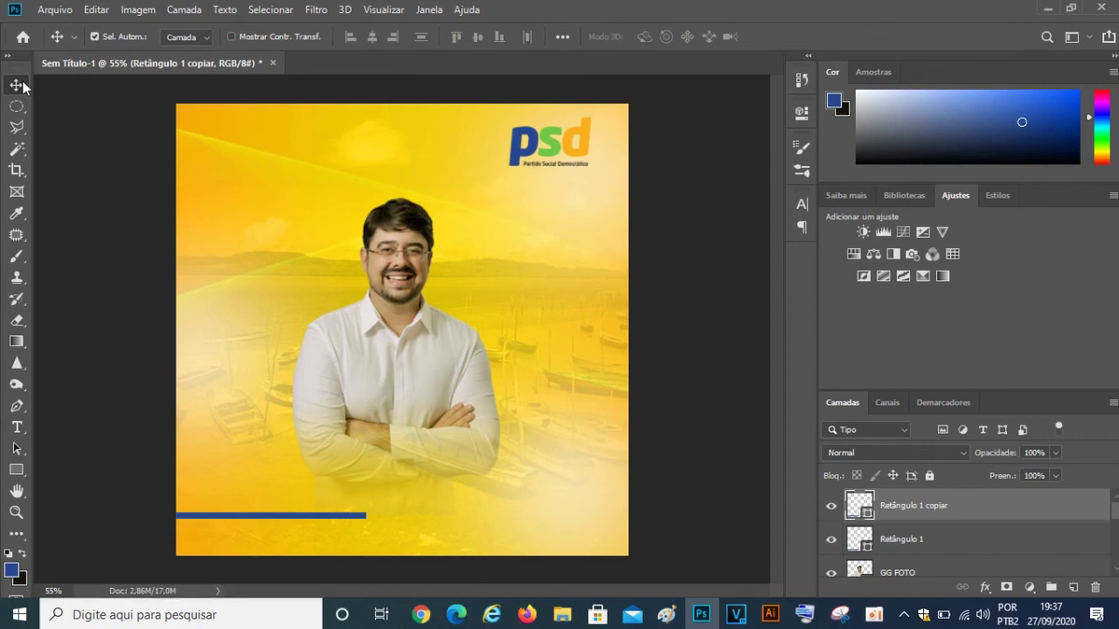
mouse_move(349, 517)
mouse_down()
mouse_move(522, 522)
mouse_move(469, 516)
mouse_up()
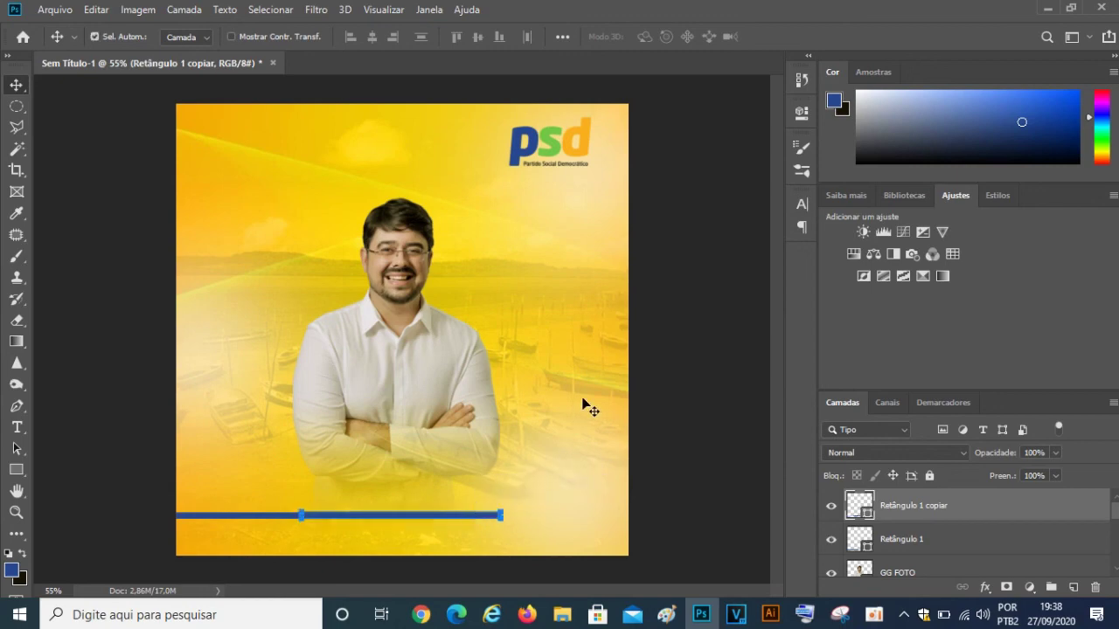
double_click(868, 516)
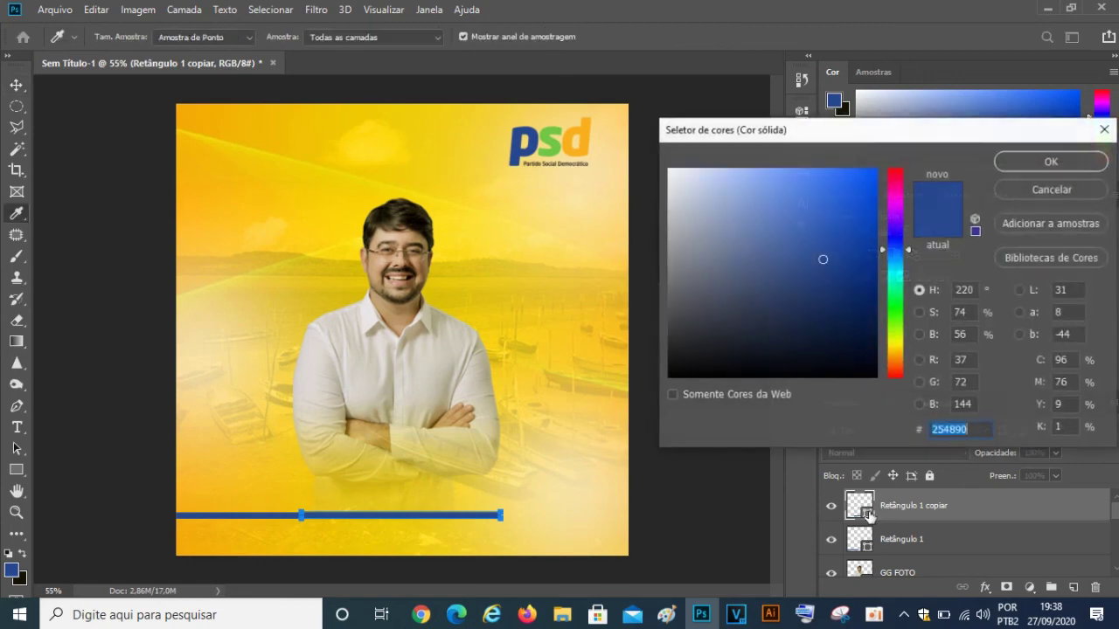
click(555, 141)
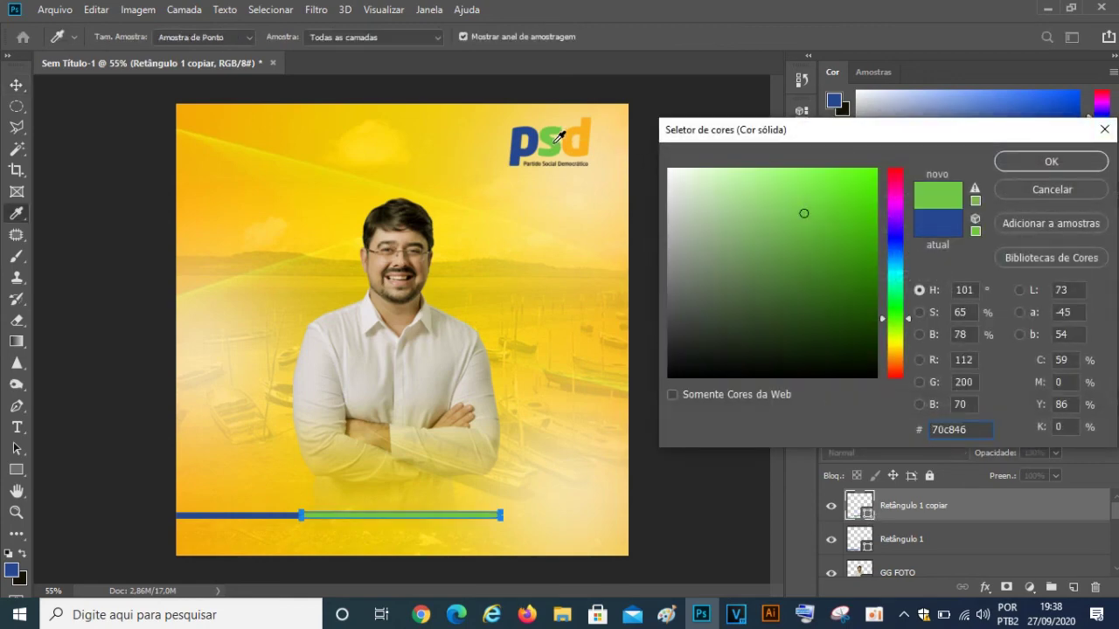
click(1029, 161)
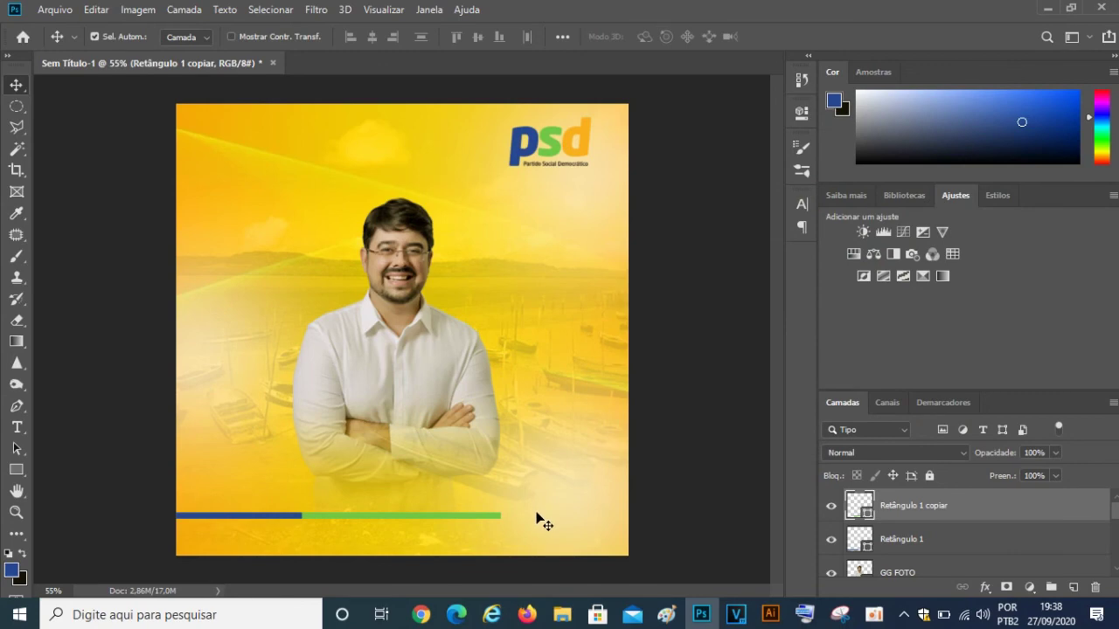
key(ctrl+j)
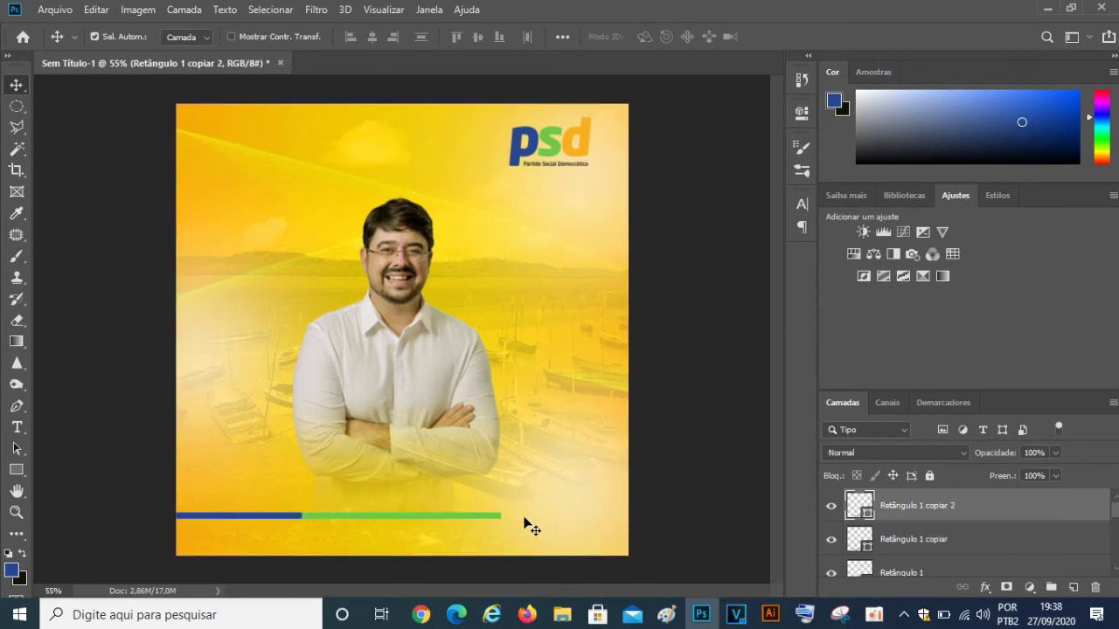
- Slide the third bar right of the green one and recolour it orange from the logo
drag(453, 518, 578, 519)
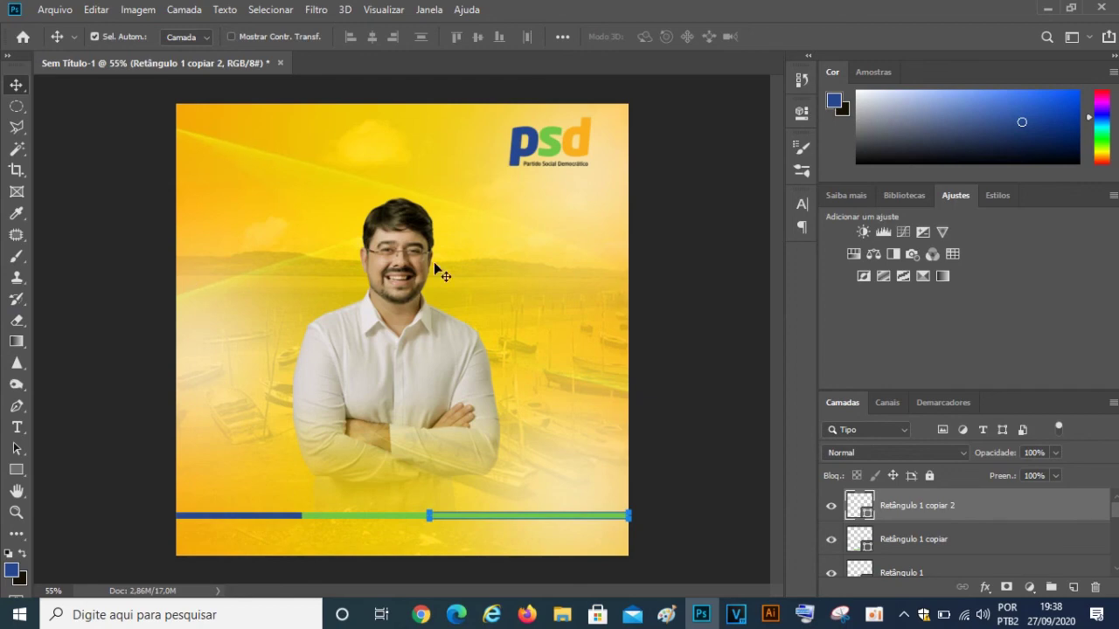
double_click(871, 518)
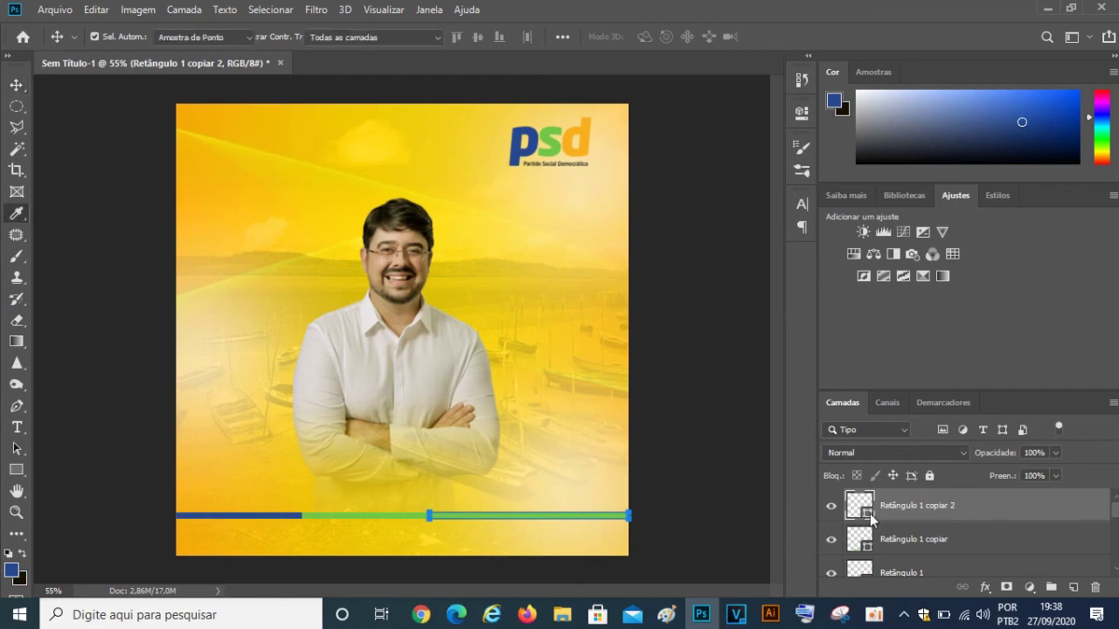
click(587, 131)
click(1012, 163)
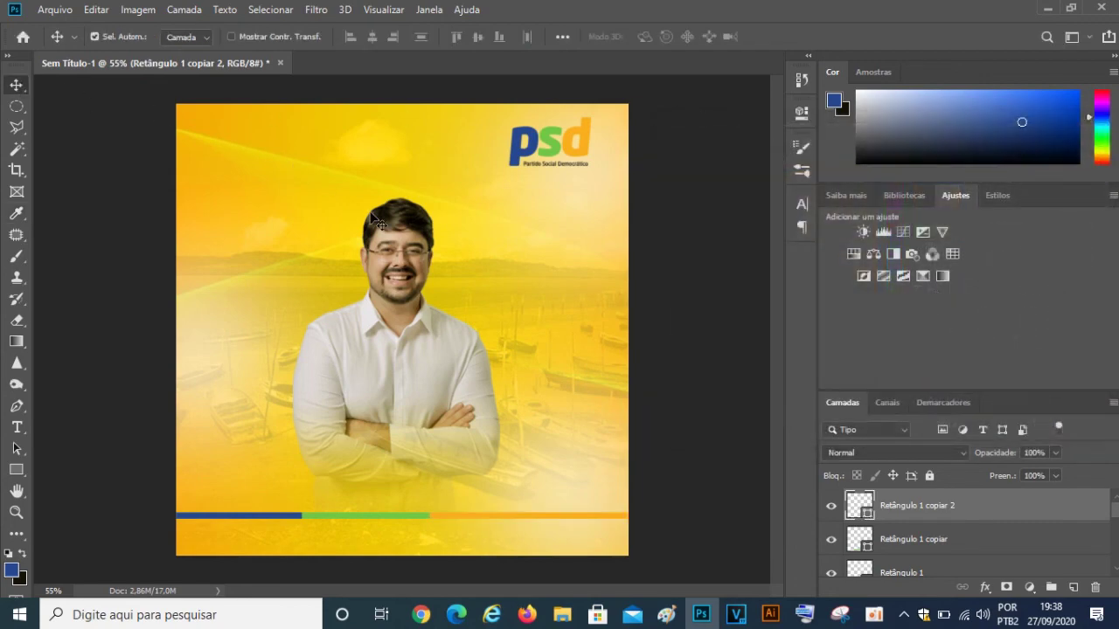
- Snap the orange bar to the canvas's right edge and select all three bar layers
key(ctrl)
drag(491, 522, 468, 519)
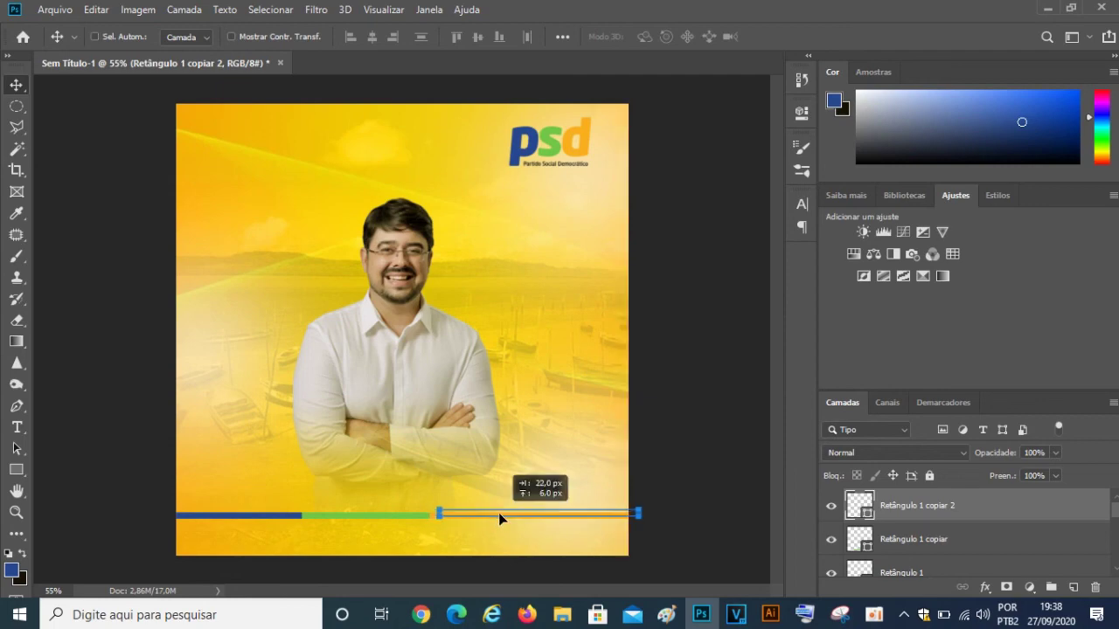
drag(468, 520, 487, 516)
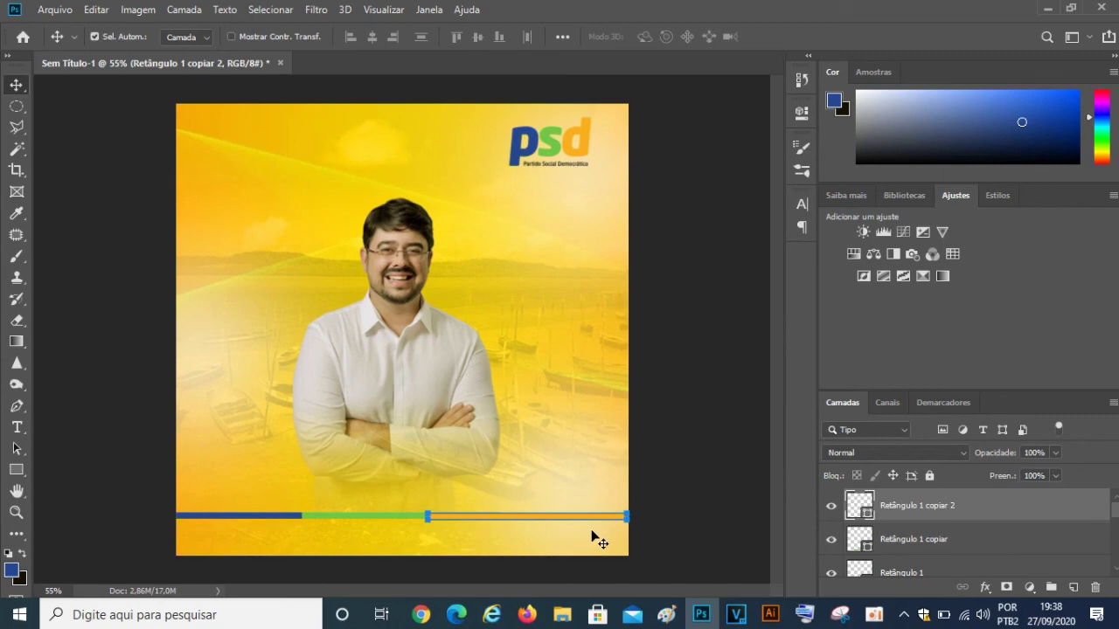
shift+click(961, 542)
shift+click(977, 571)
- Rasterize the three bar layers and nudge the orange bar up in line with the green one
key(ctrl+t)
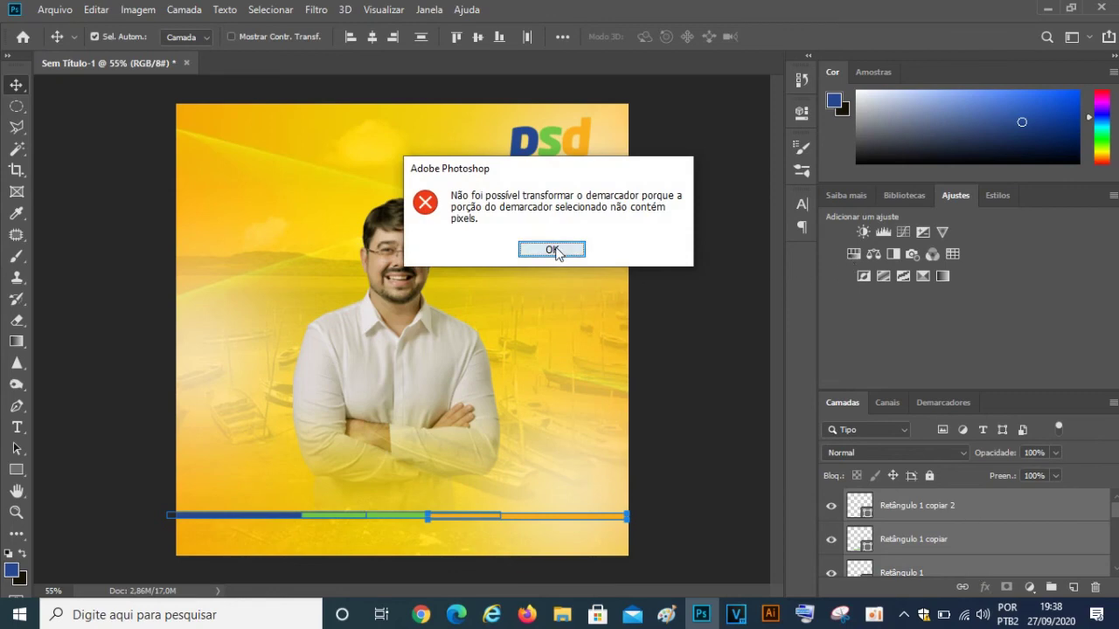
click(554, 251)
right_click(920, 506)
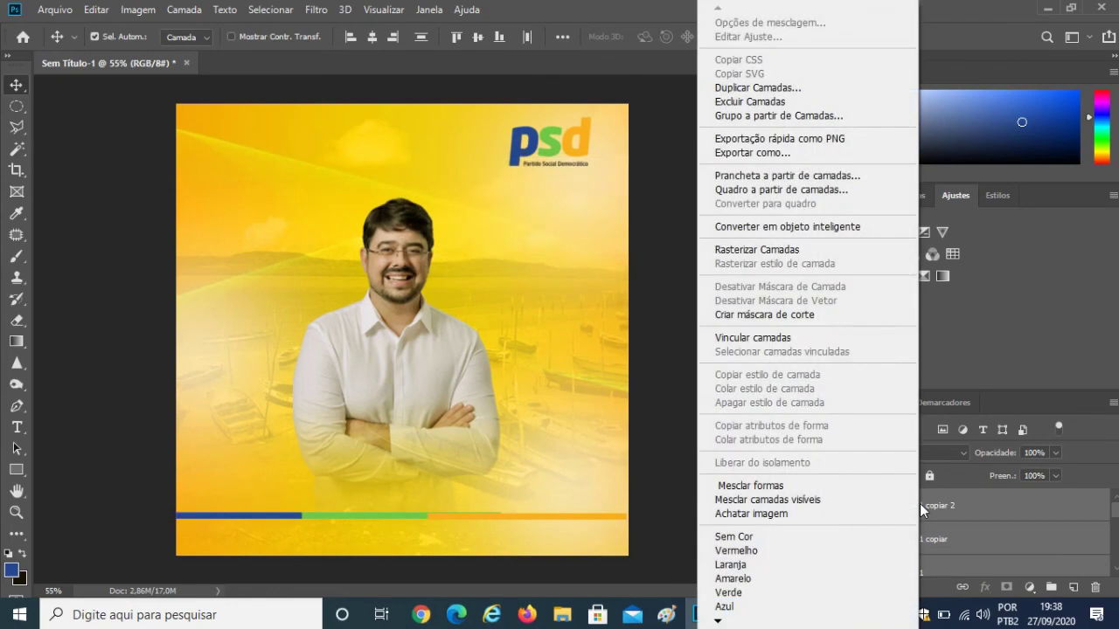
click(777, 250)
key(ctrl)
key(ctrl+t)
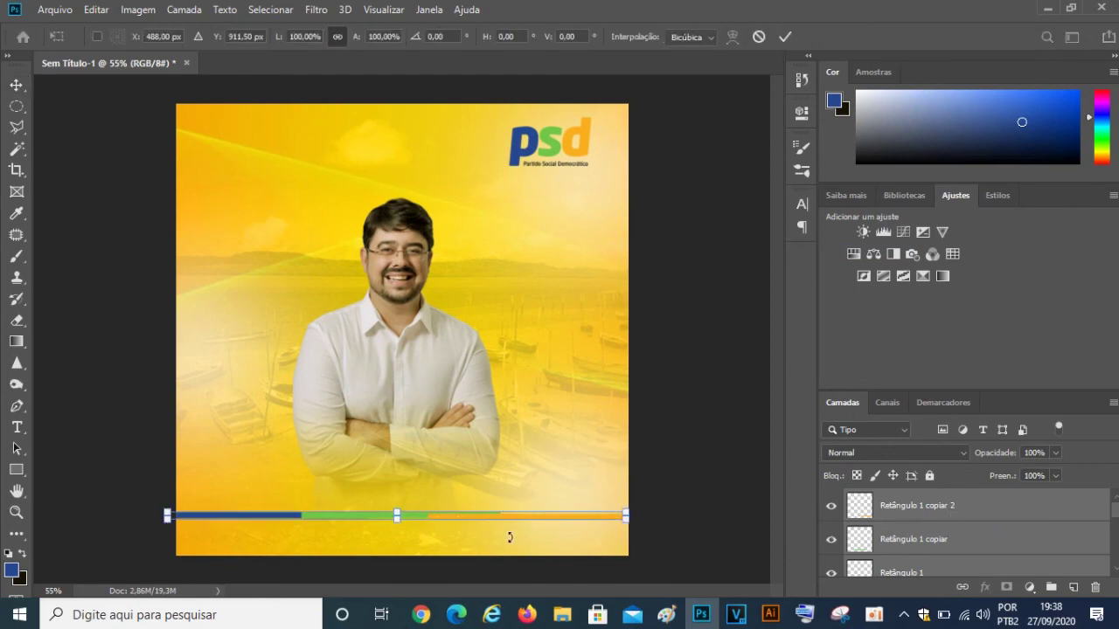
alt+scroll(525, 531, up, 2)
alt+scroll(487, 540, up, 2)
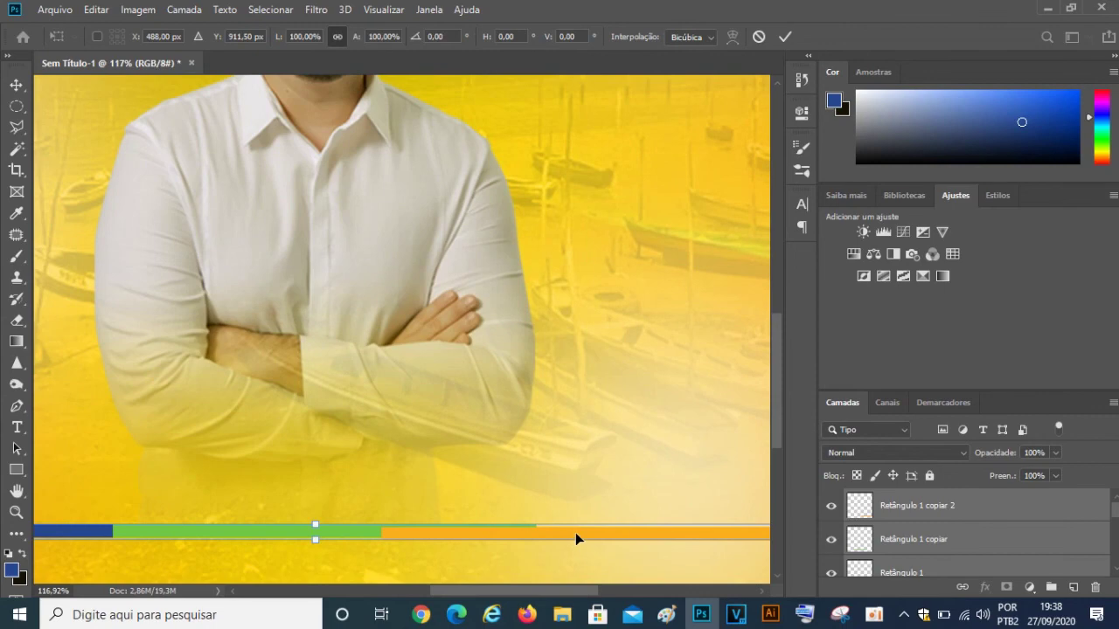
click(930, 507)
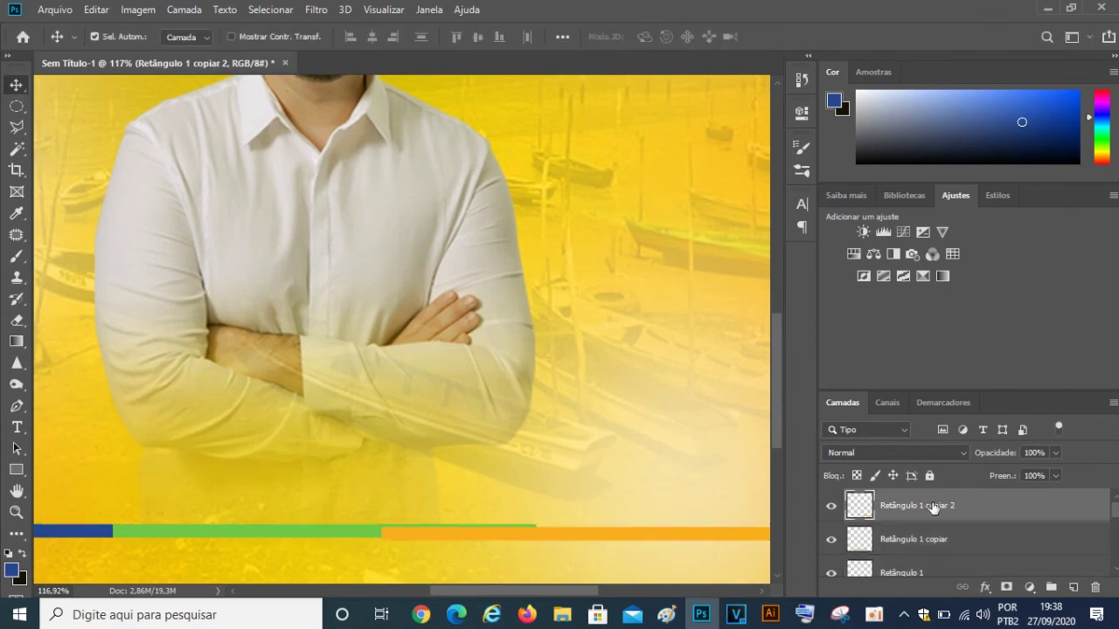
key(Up)
key(Up)
key(Up)
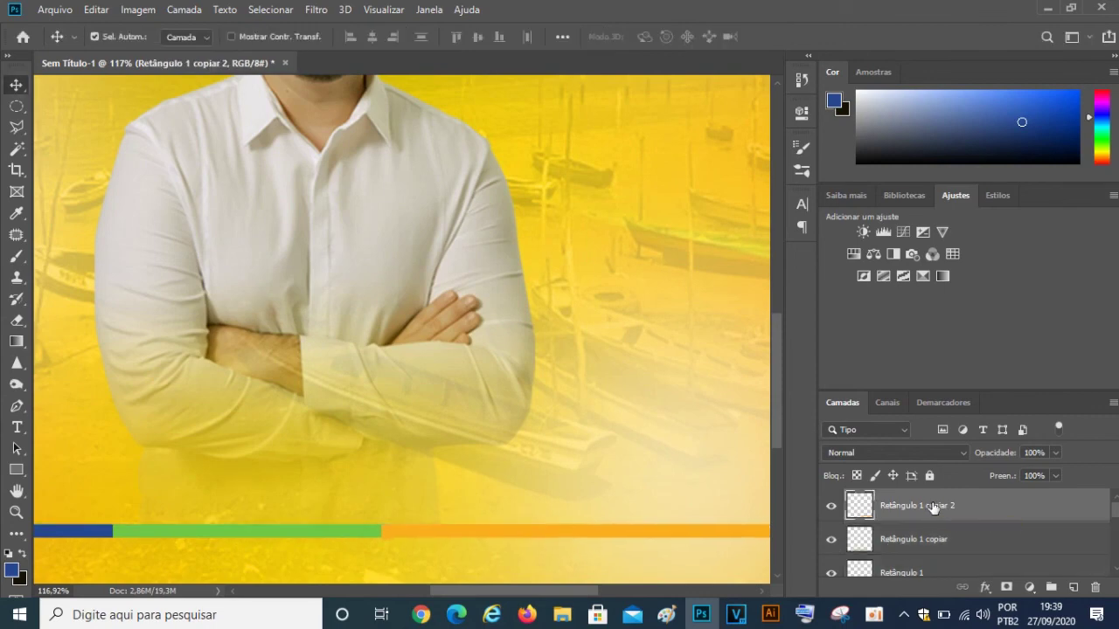
- Select the three Retângulo layers and merge them into one with Ctrl+E
alt+scroll(630, 403, down, 1)
alt+scroll(629, 403, down, 1)
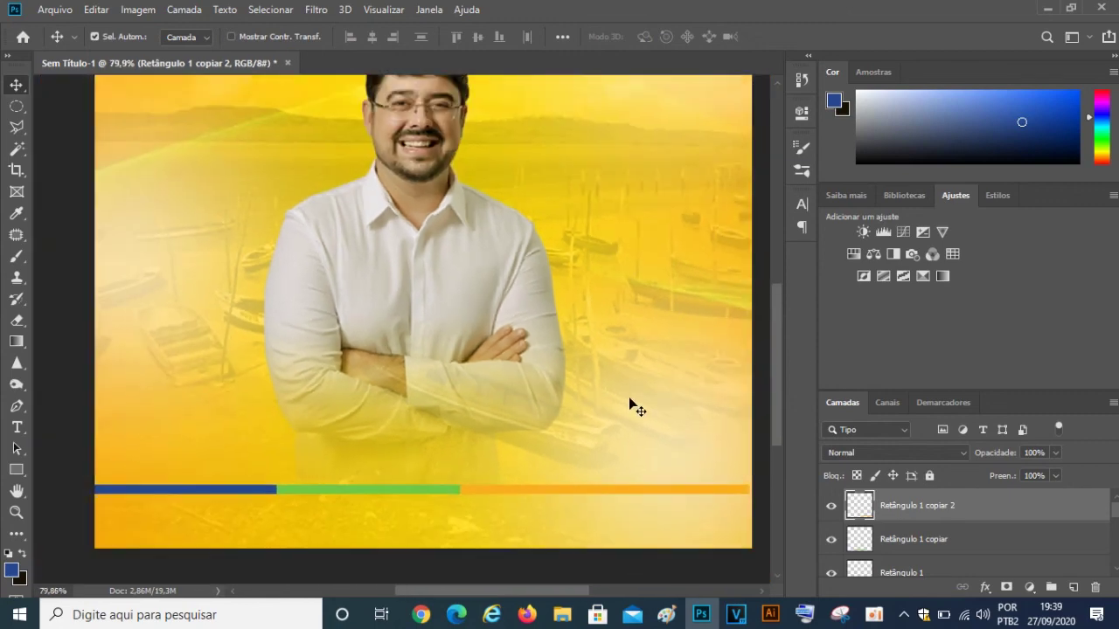
alt+scroll(629, 403, down, 1)
shift+click(945, 539)
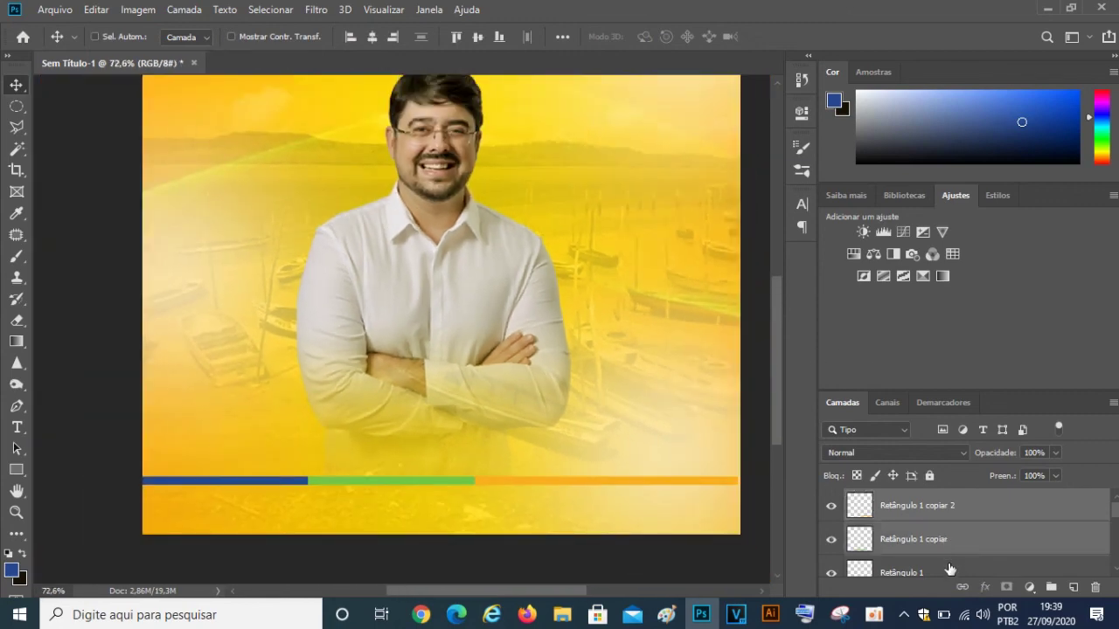
shift+click(949, 572)
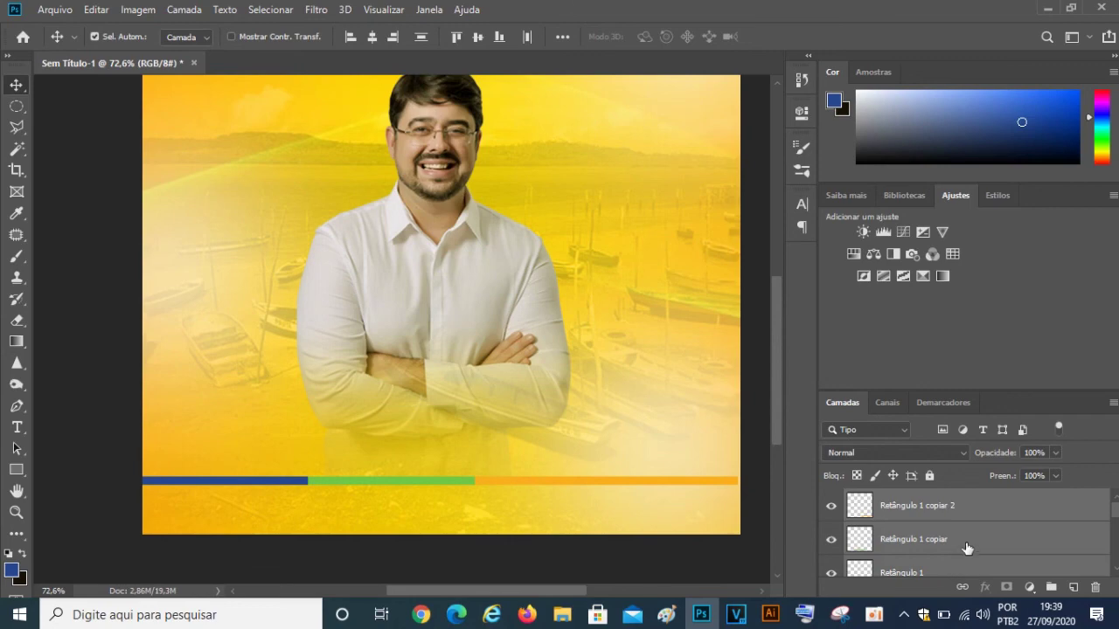
click(978, 507)
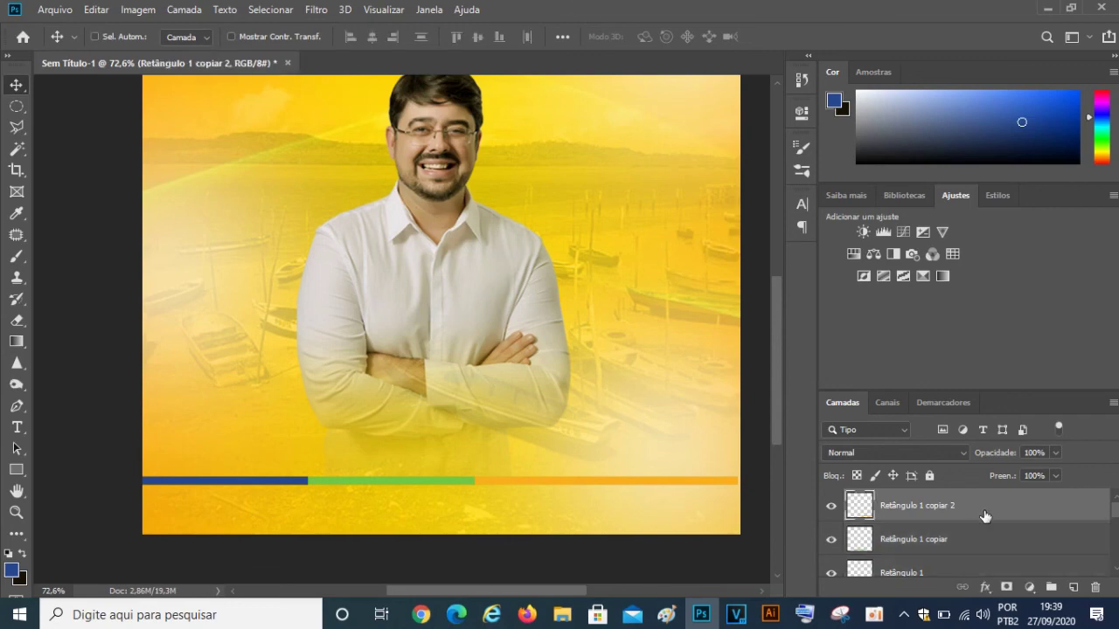
ctrl+click(991, 536)
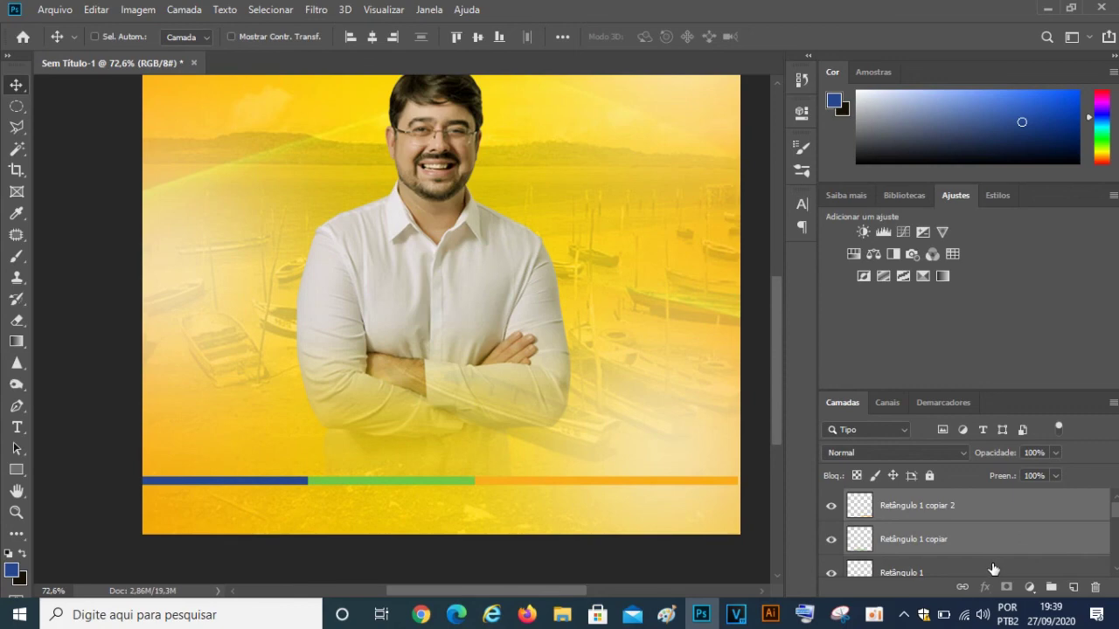
ctrl+click(993, 569)
key(ctrl+e)
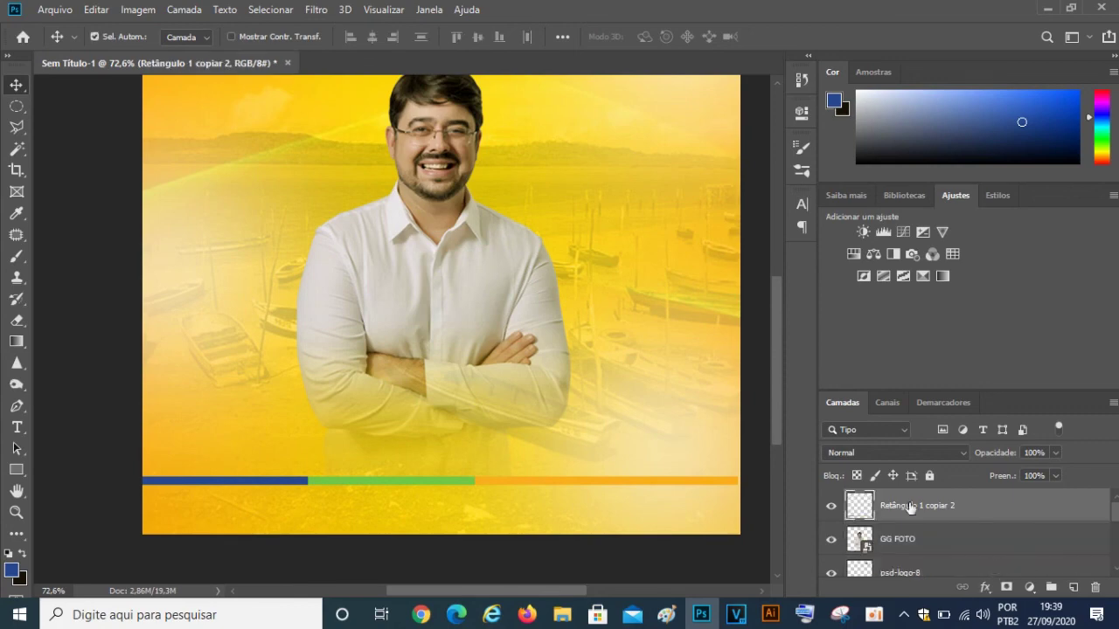
- Make the merged stripe visible again and give its layer an orange (Laranja) colour label
click(831, 510)
click(831, 506)
click(831, 506)
click(835, 503)
click(833, 509)
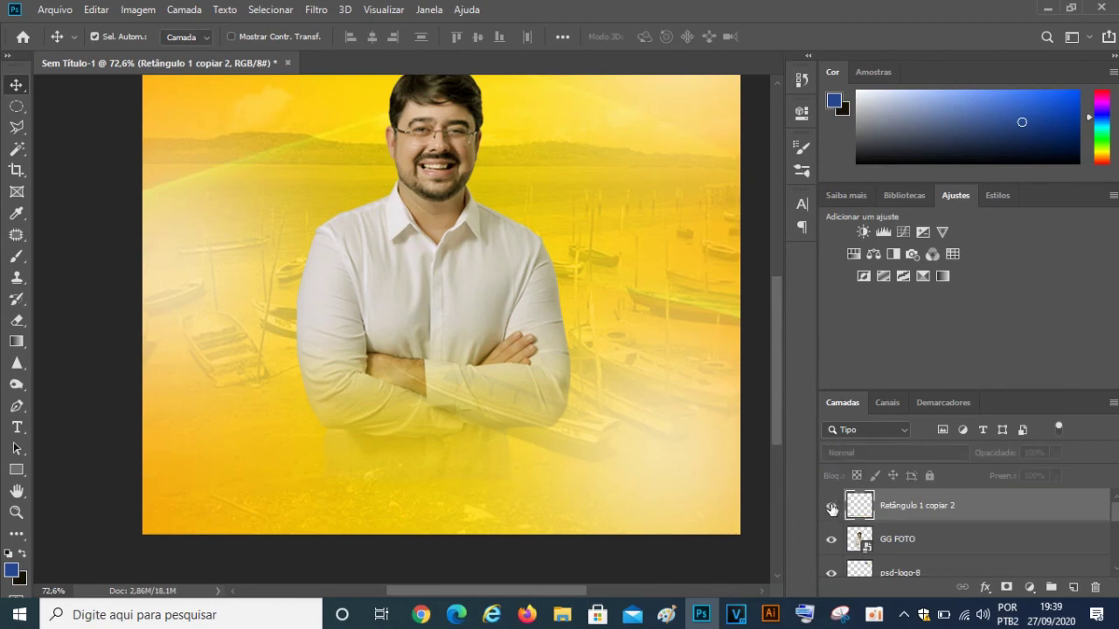
click(834, 516)
click(835, 517)
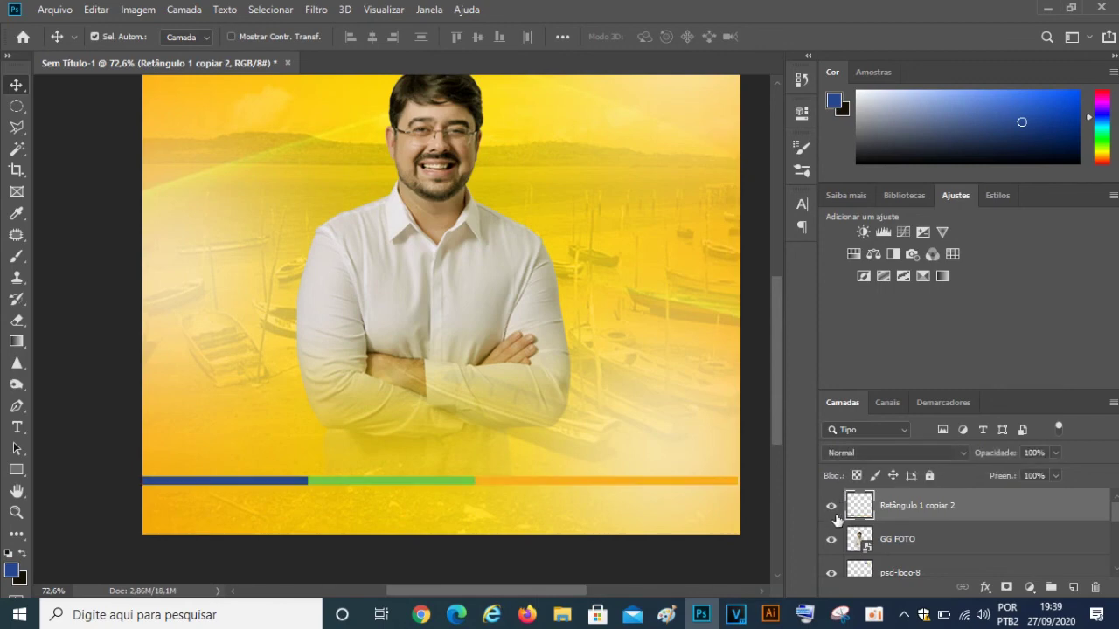
right_click(835, 517)
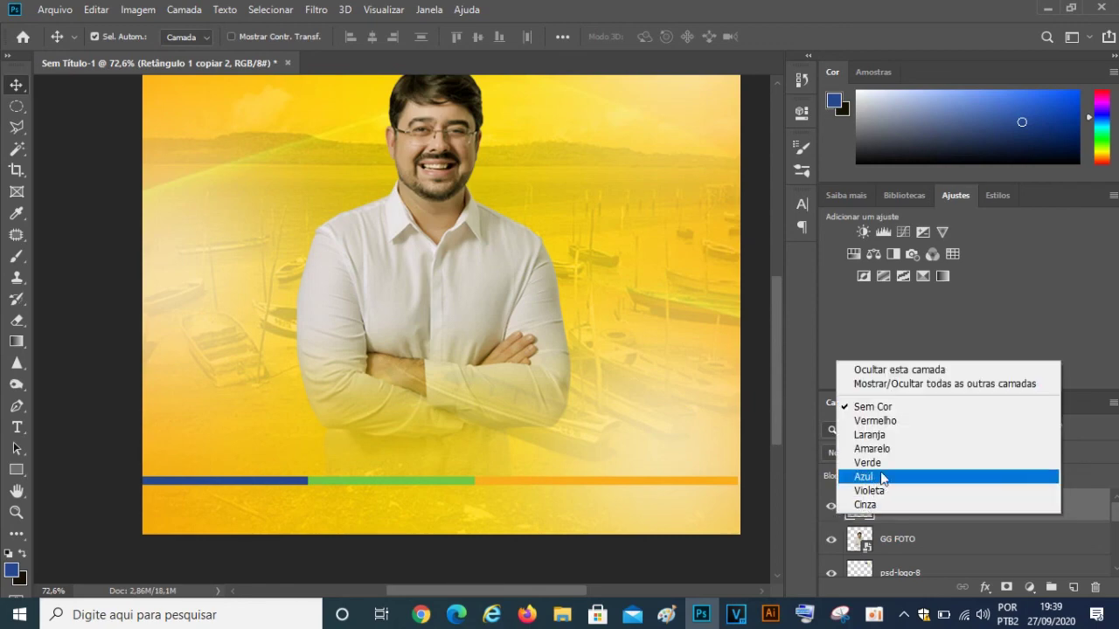
click(890, 436)
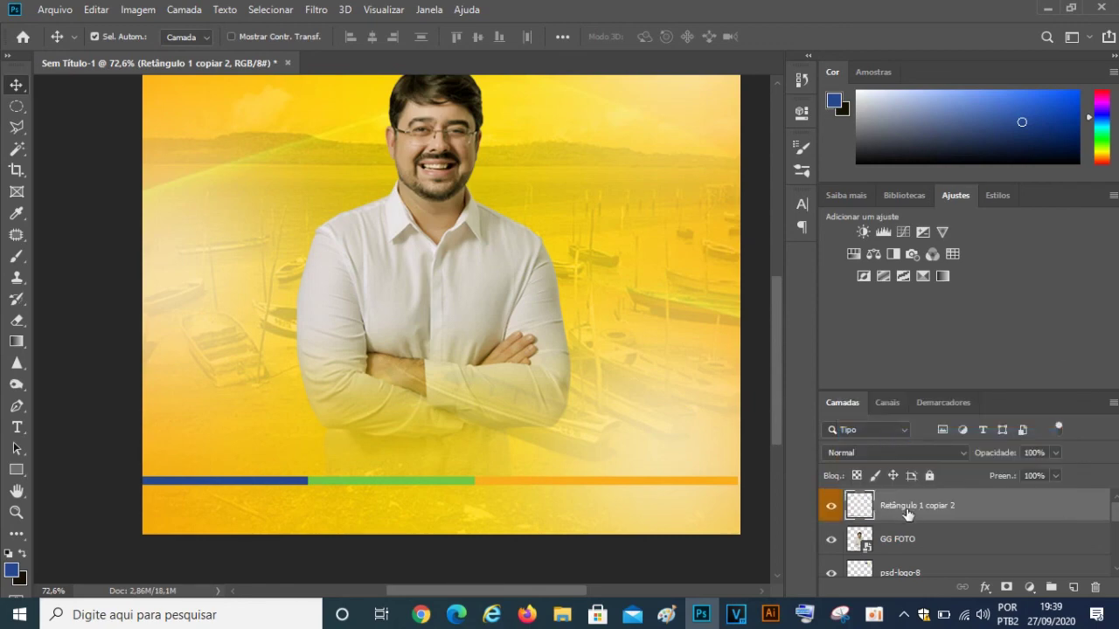
- Rename the stripe layer to FITA
double_click(947, 511)
text(ta)
double_click(900, 505)
double_click(900, 508)
text(Fi)
key(Return)
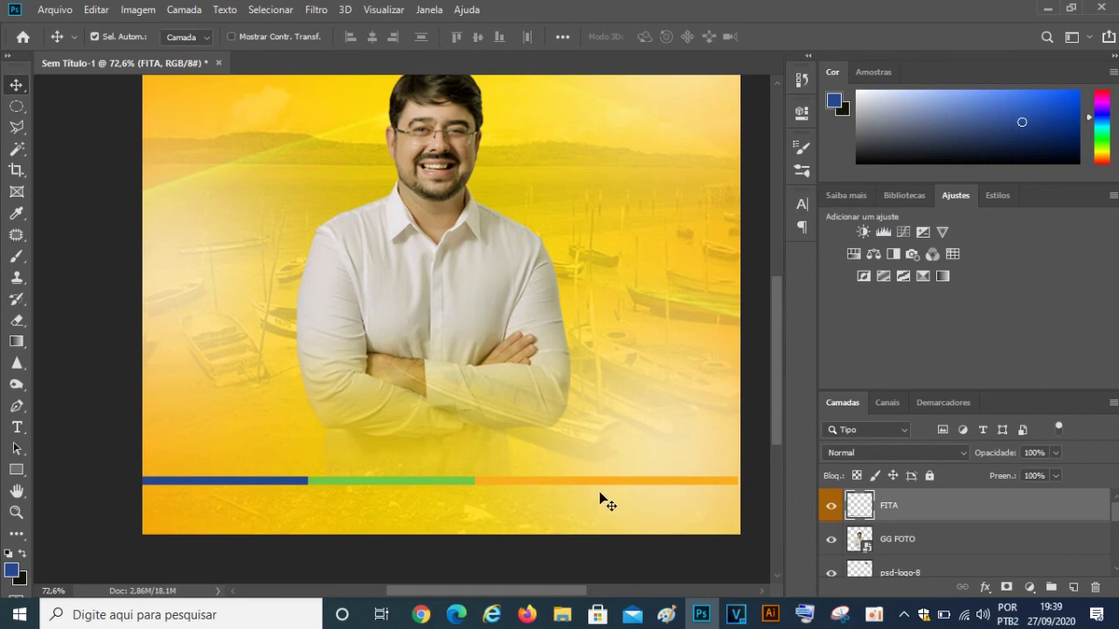
- Drag the FITA stripe flush to the canvas's bottom edge, fine-tuning it with arrow-key nudges
drag(577, 483, 589, 531)
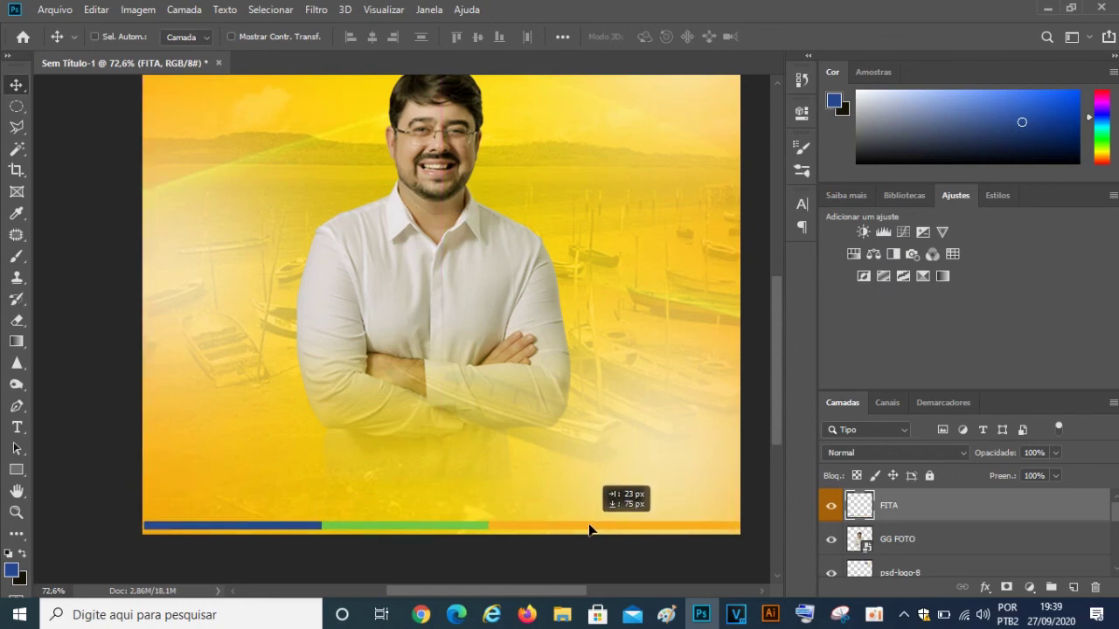
drag(589, 533, 581, 534)
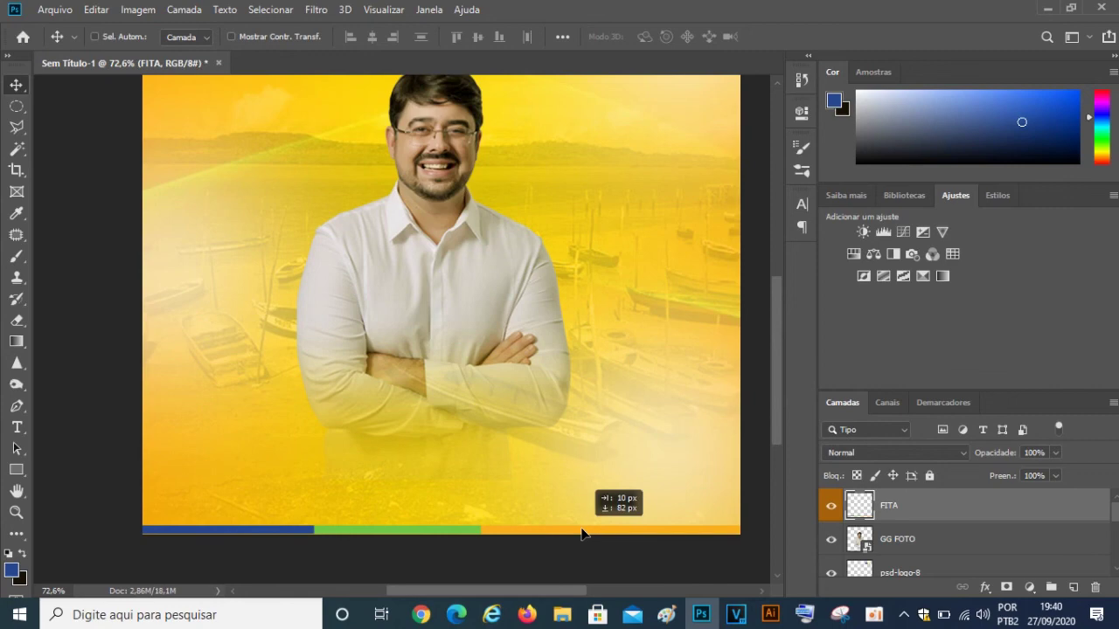
drag(582, 533, 582, 534)
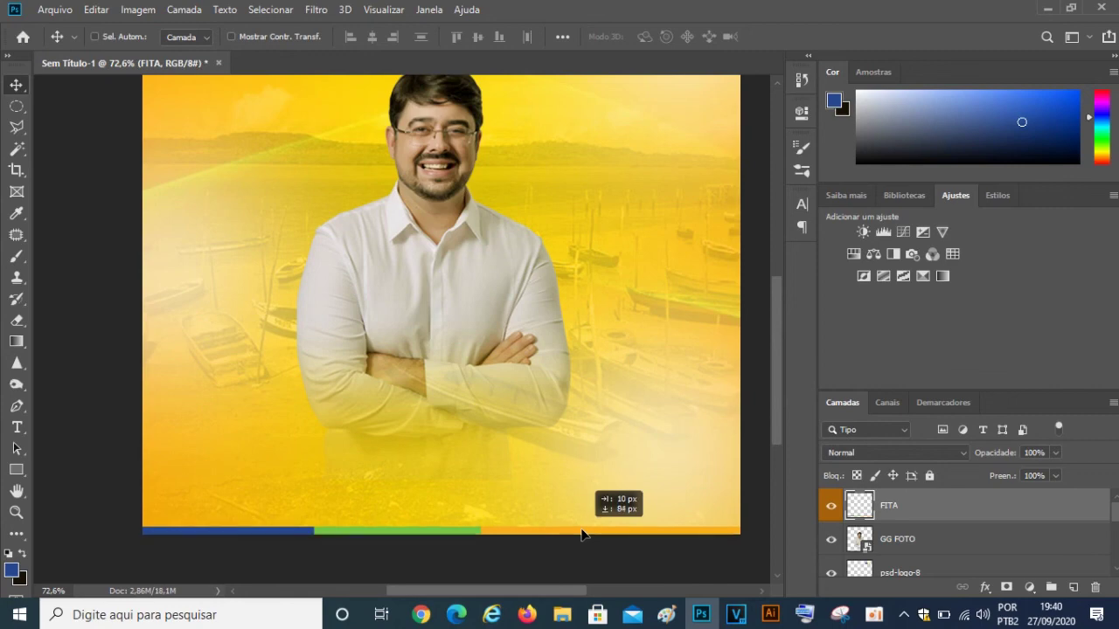
scroll(500, 545, up, 3)
scroll(501, 541, left, 2)
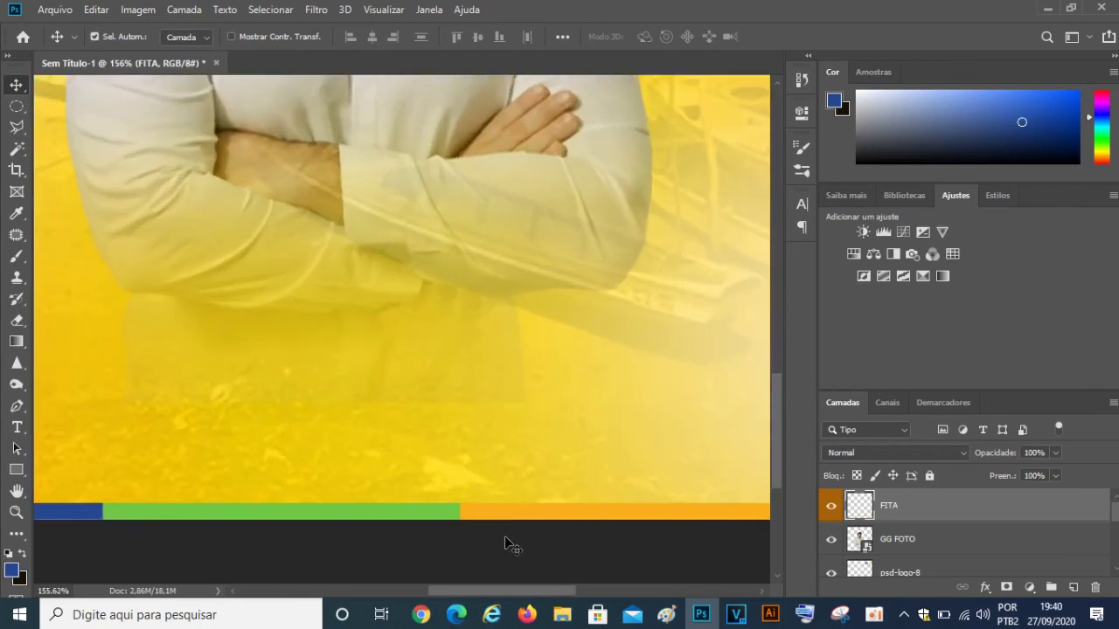
key(Up)
key(Up)
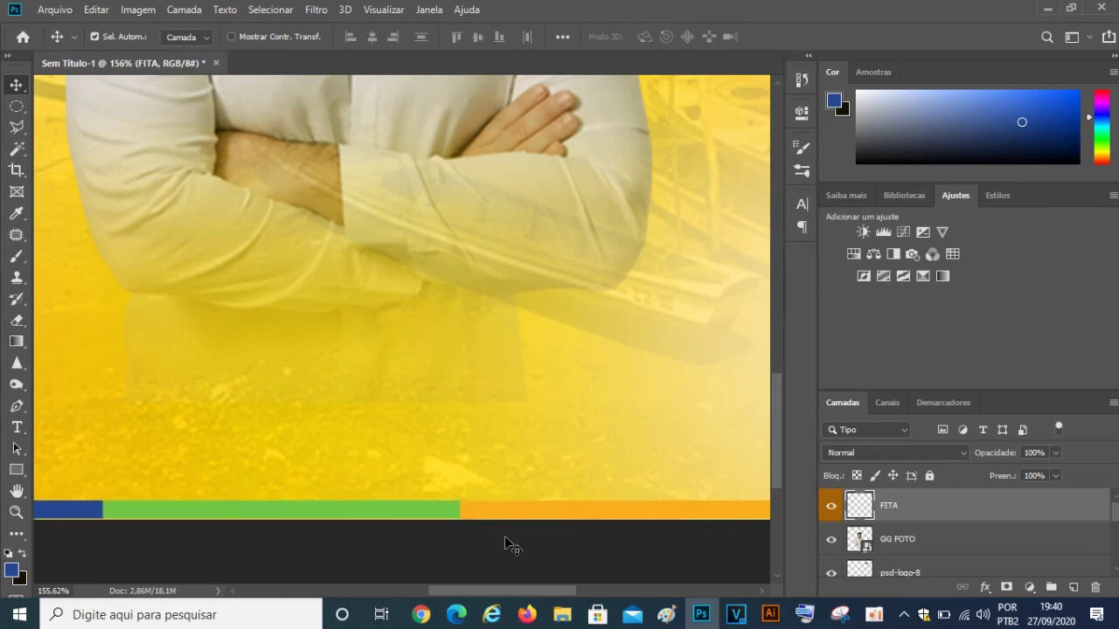
key(Down)
key(Down)
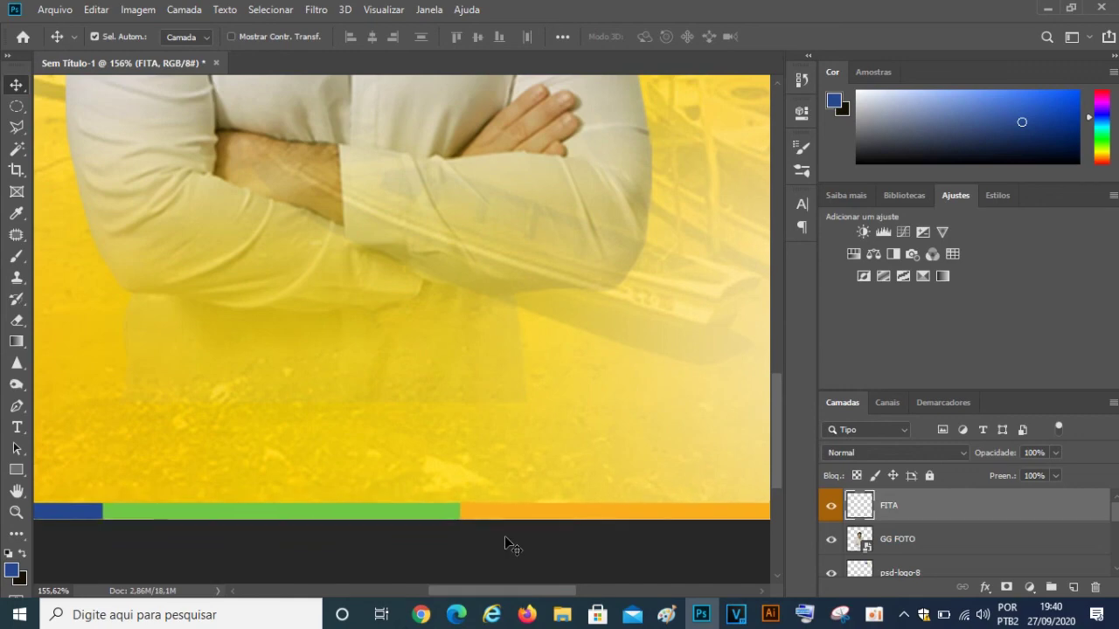
scroll(551, 435, down, 2)
scroll(564, 429, down, 1)
scroll(574, 417, down, 1)
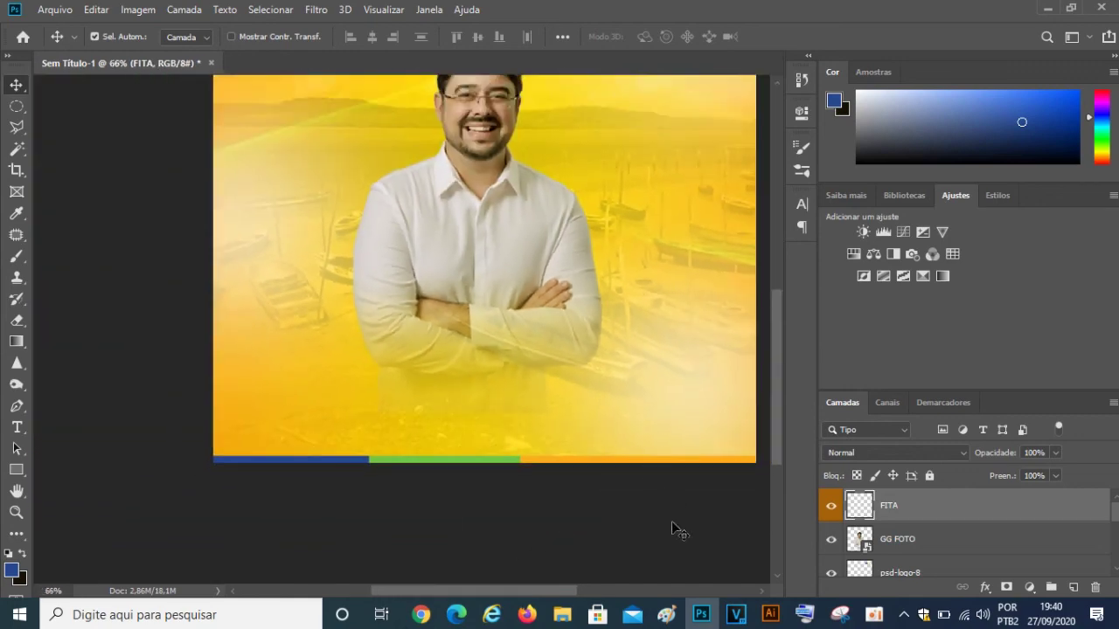
scroll(412, 429, down, 1)
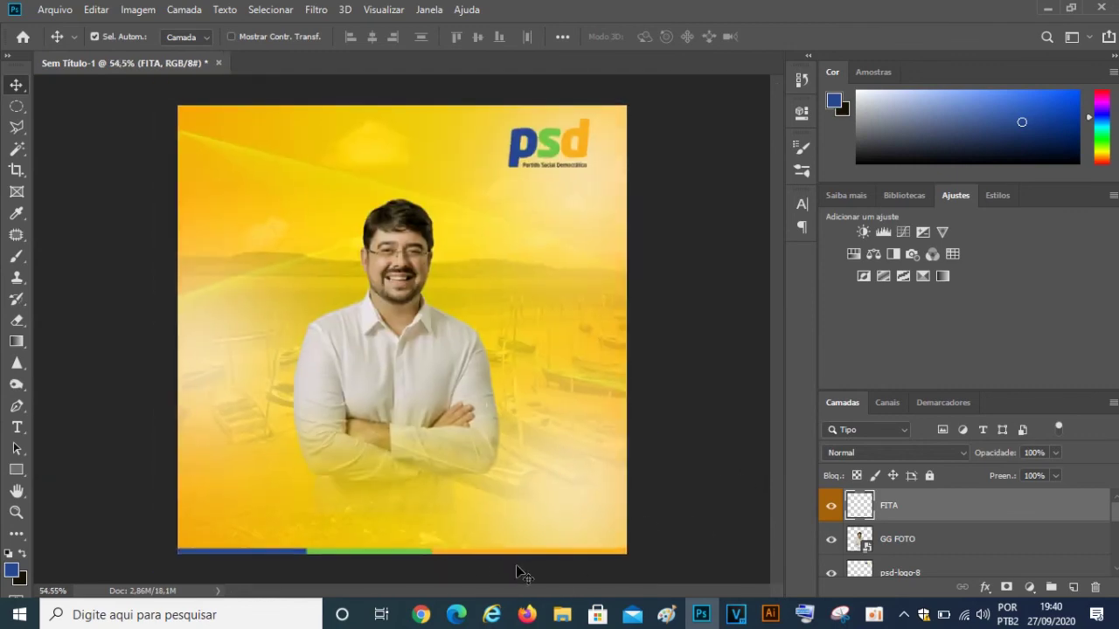
- Move the PSD logo from the top-right corner down to the middle right beside the candidate
scroll(525, 560, down, 2)
scroll(422, 444, up, 2)
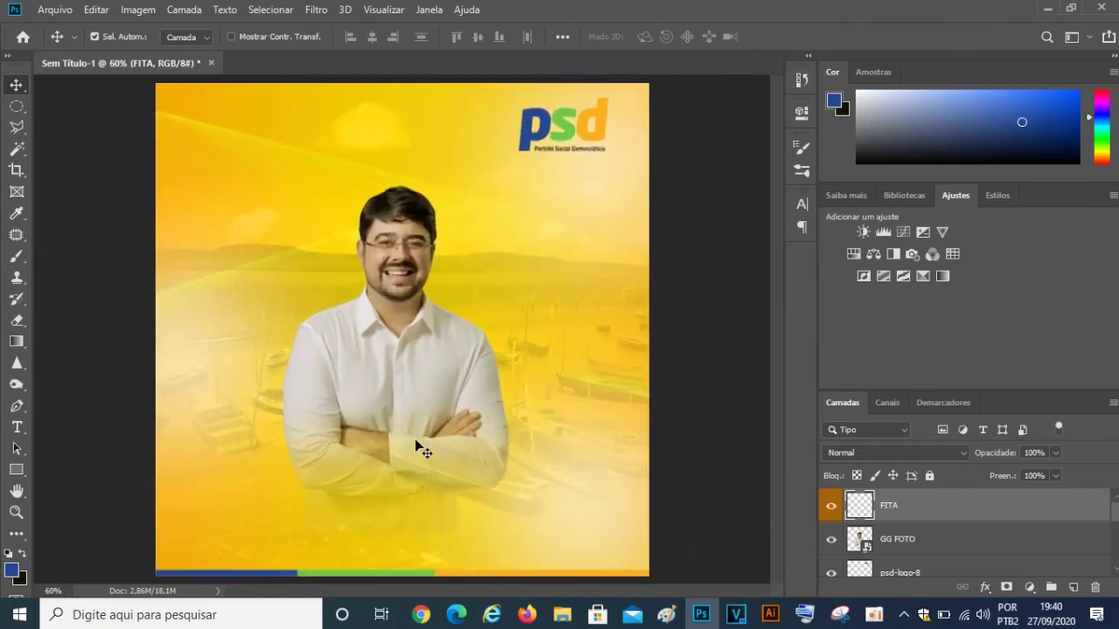
scroll(418, 440, down, 1)
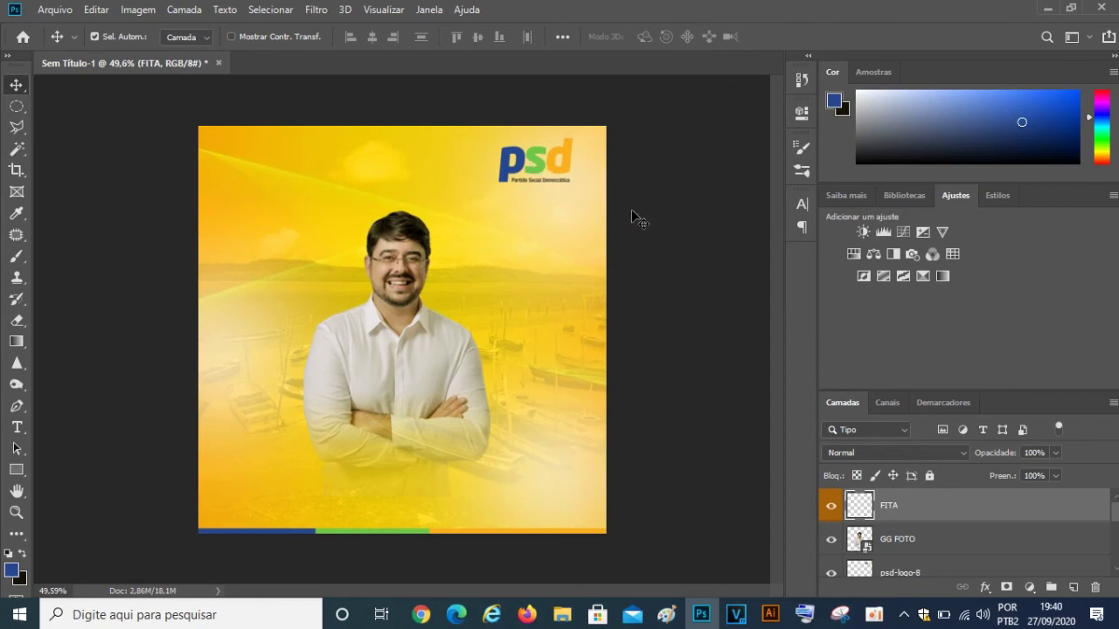
click(554, 168)
drag(554, 169, 565, 362)
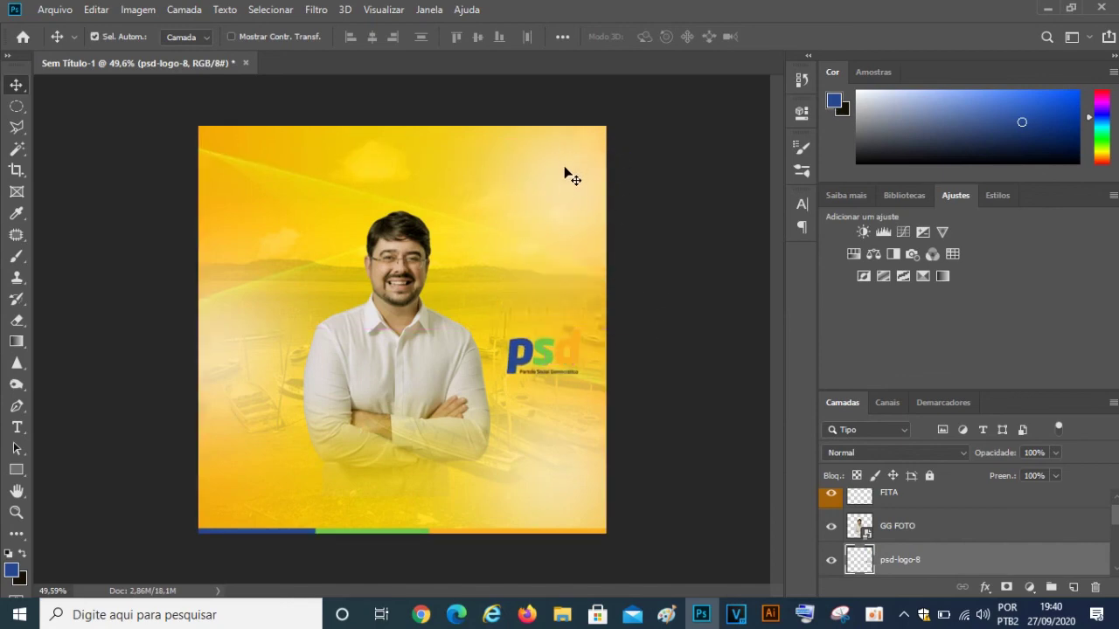
click(421, 615)
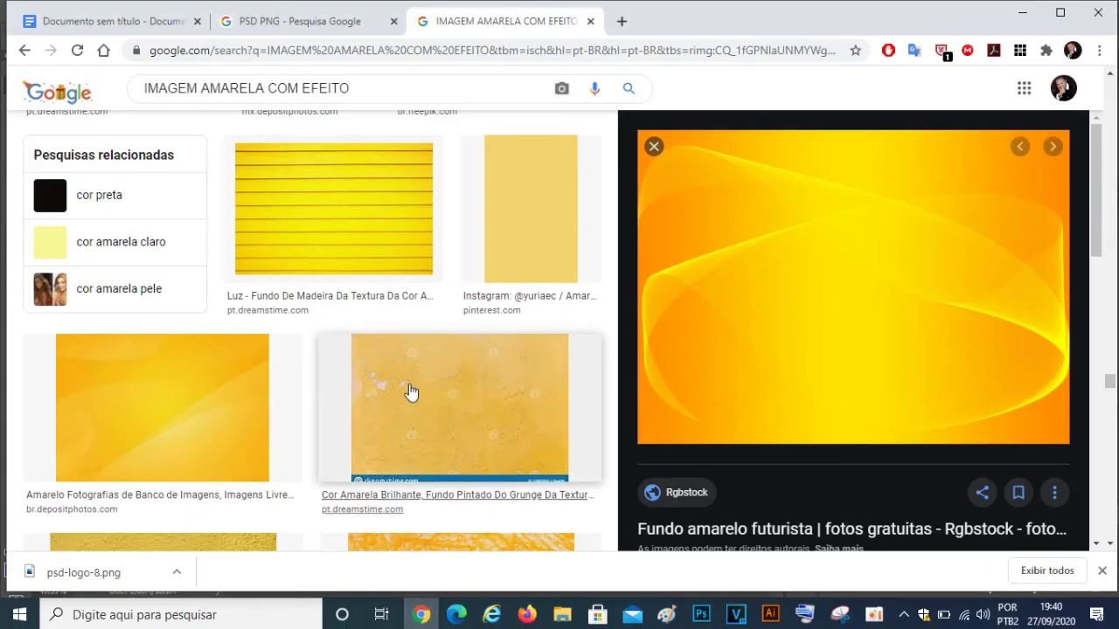
- Copy the line 'Vamos seguir fazendo' from the Google Docs slogan notes
click(133, 24)
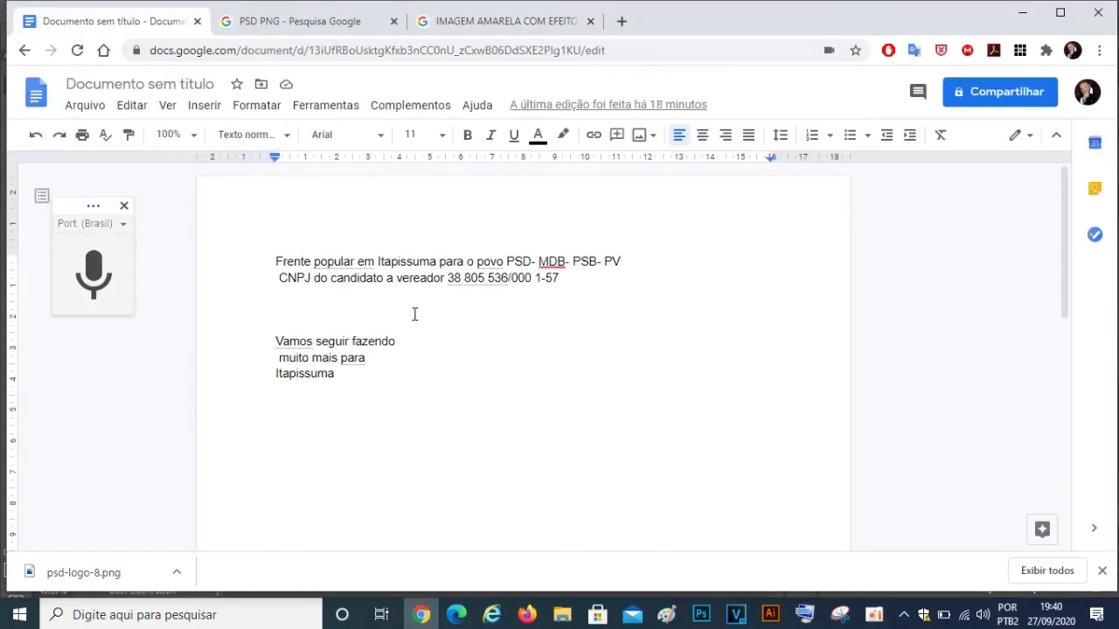
drag(400, 343, 273, 341)
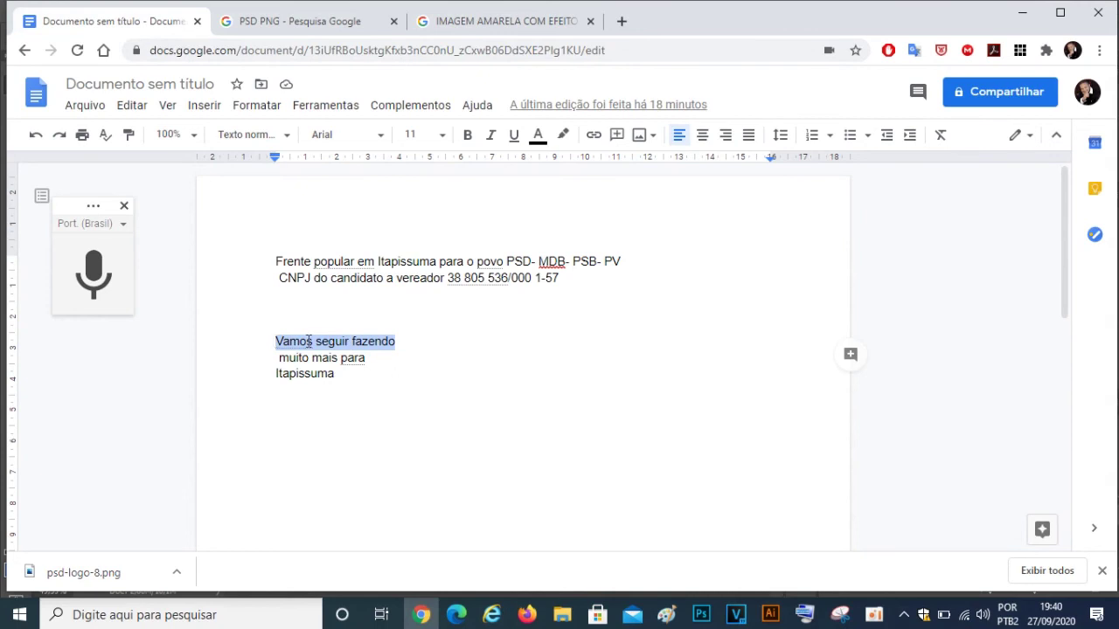
right_click(309, 341)
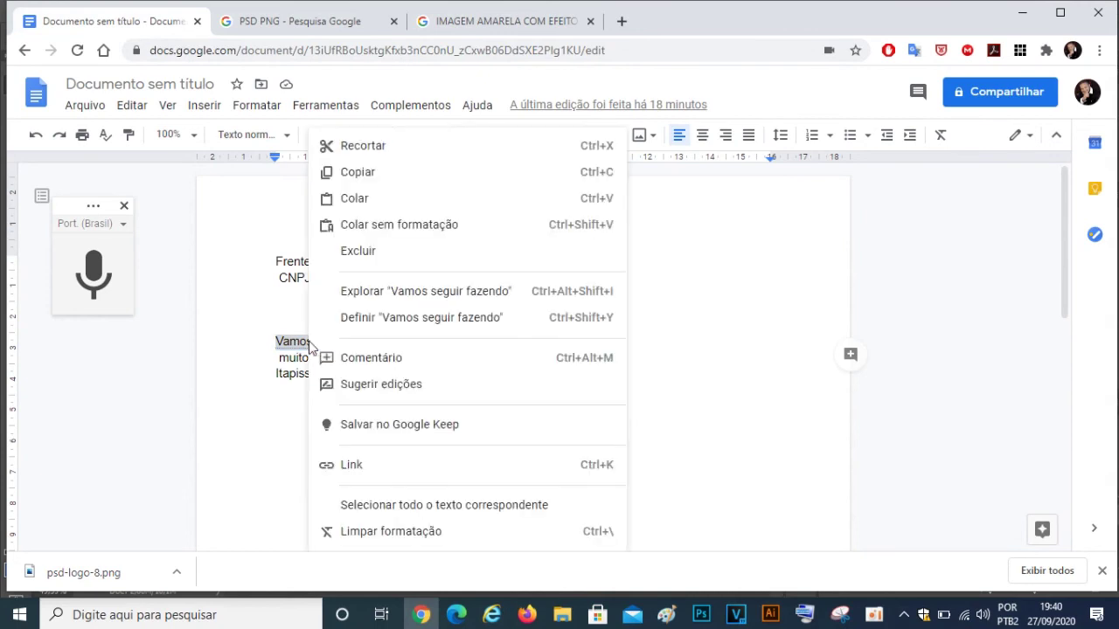
click(374, 173)
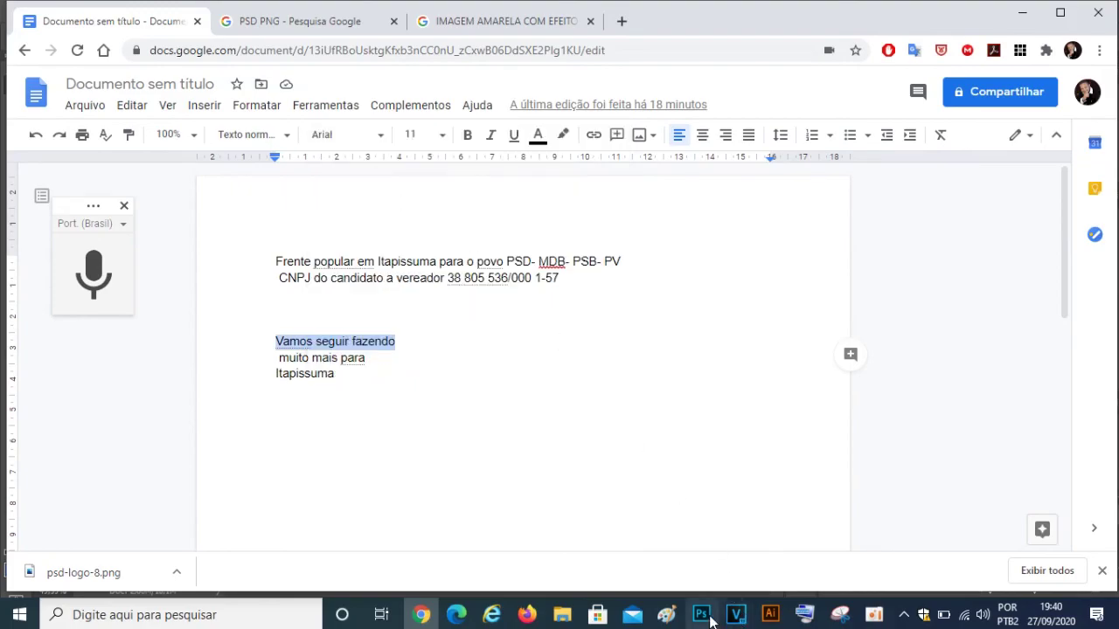
click(701, 615)
click(17, 427)
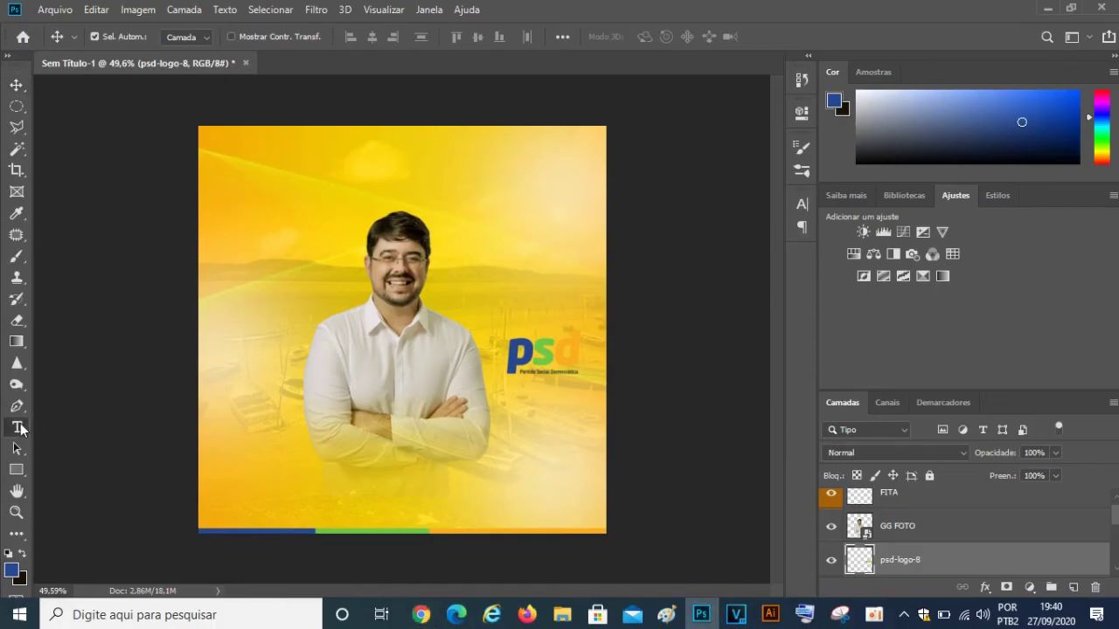
- Replace the Lorem Ipsum placeholder with the pasted slogan, set in Arial
click(298, 177)
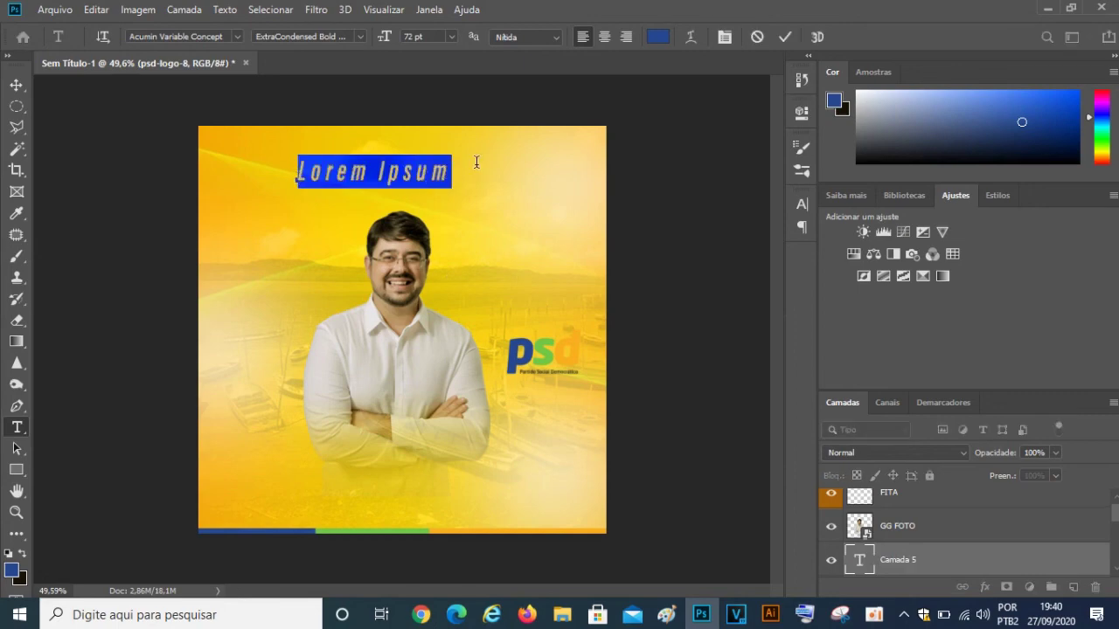
click(723, 37)
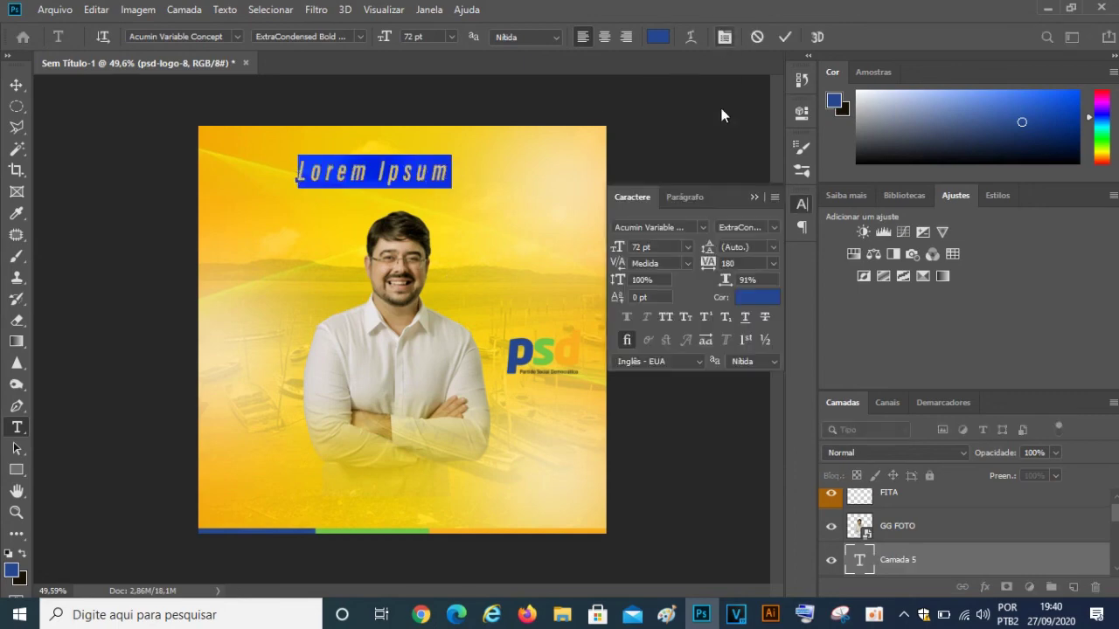
click(703, 227)
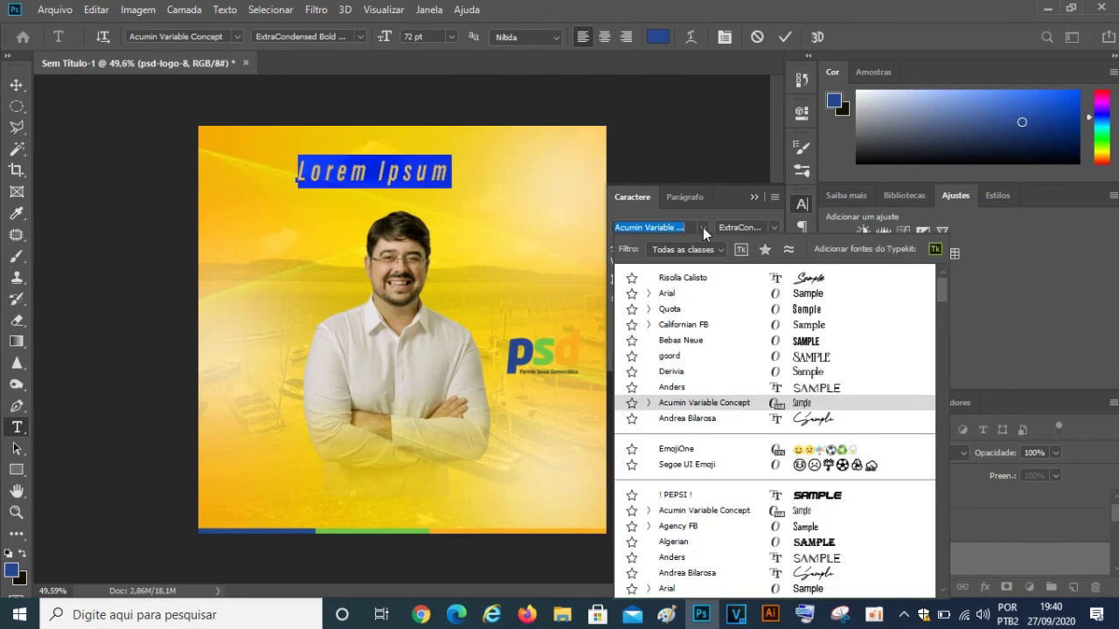
click(687, 296)
drag(508, 175, 281, 172)
key(BackSpace)
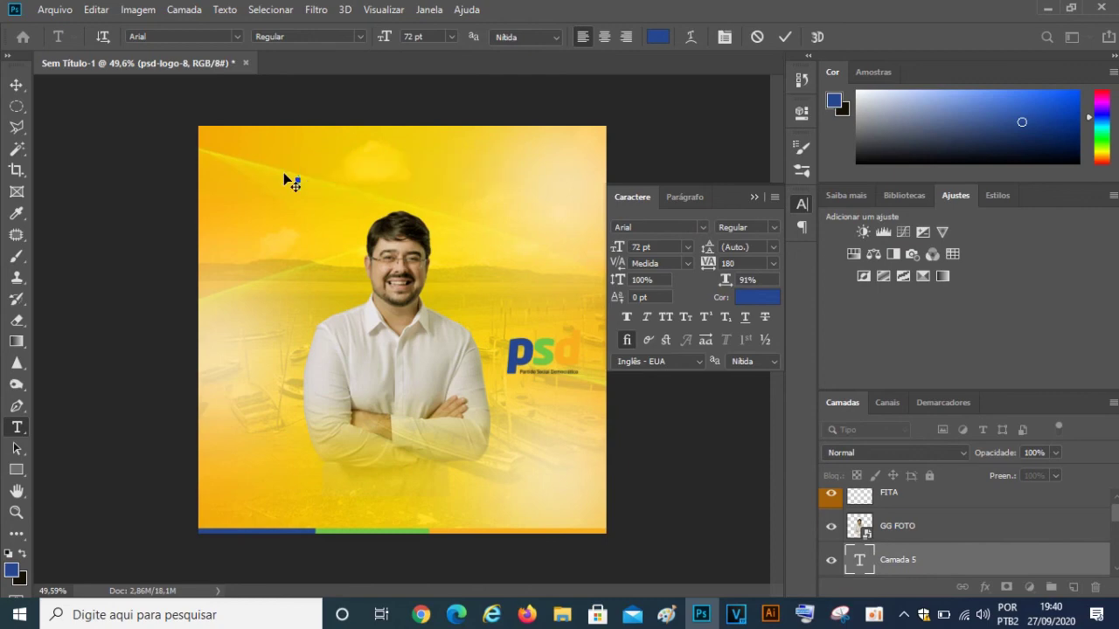
right_click(299, 174)
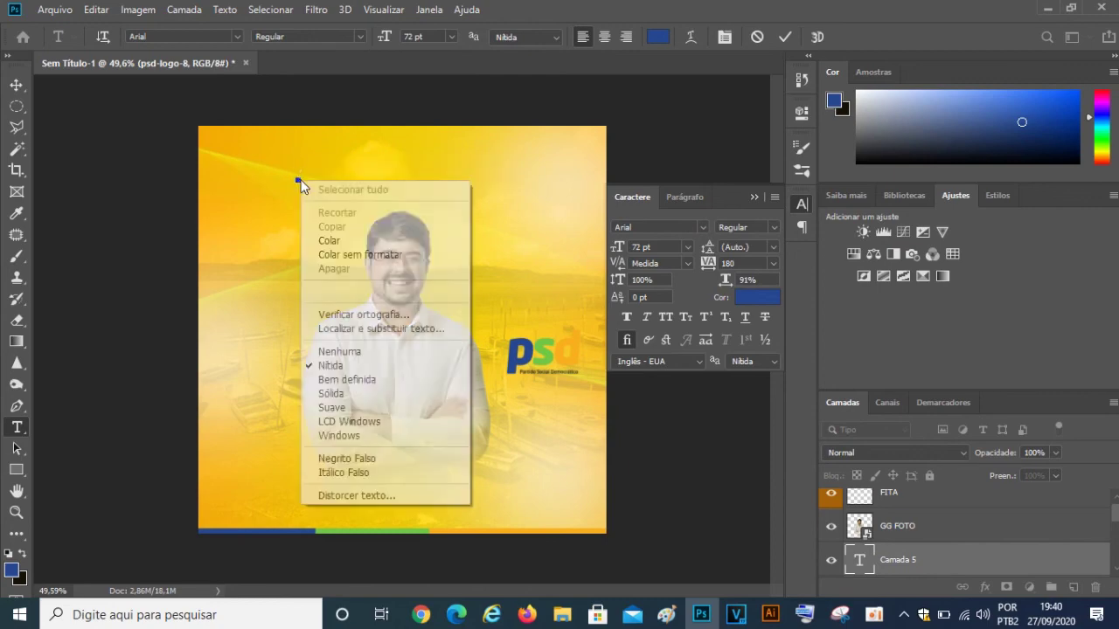
click(339, 242)
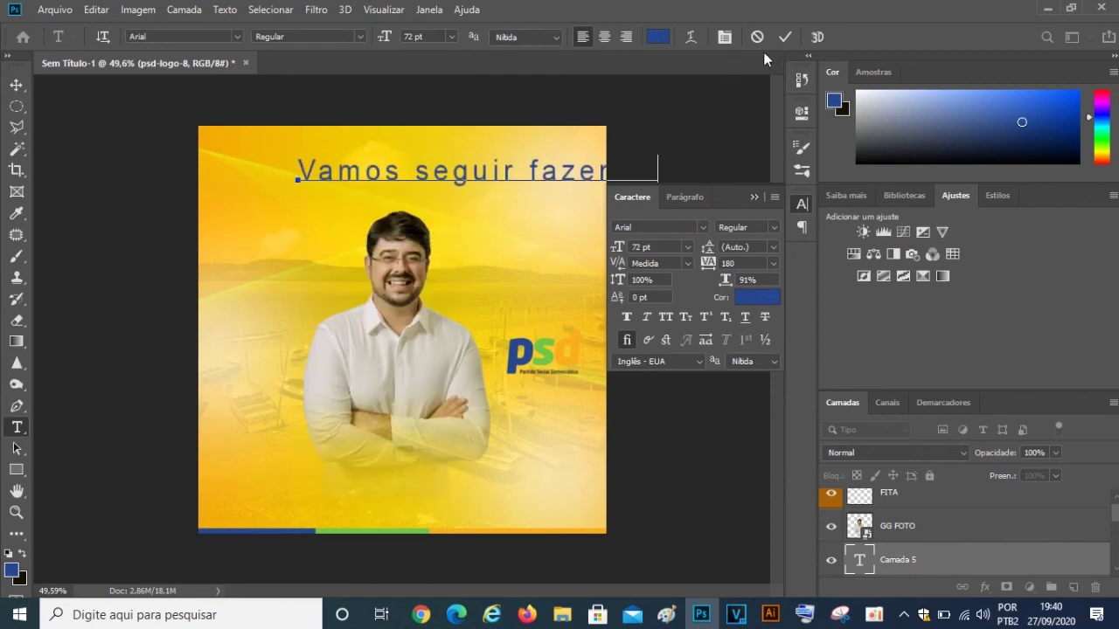
- Set the headline's tracking to 20 and make it All Caps
text(140)
key(Return)
click(860, 561)
double_click(861, 564)
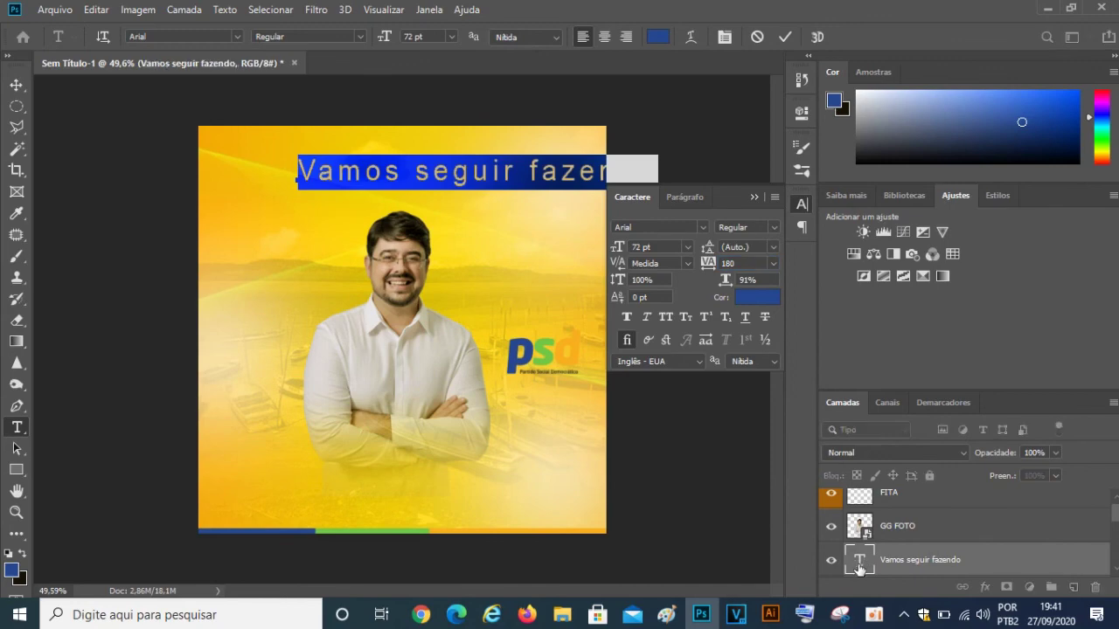
text(20)
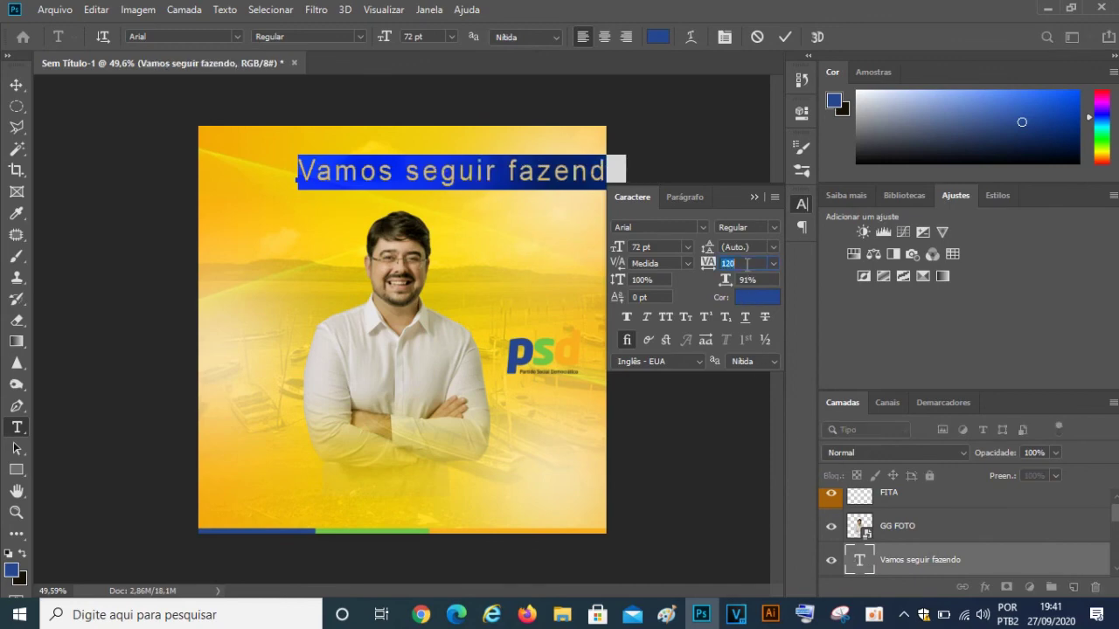
key(Return)
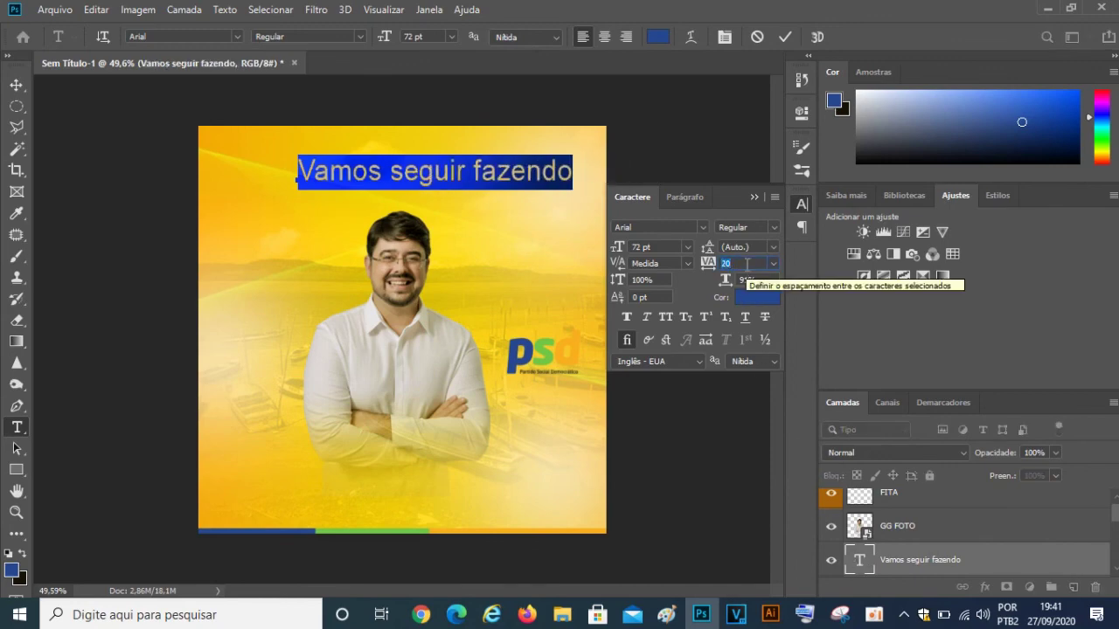
click(666, 317)
click(785, 37)
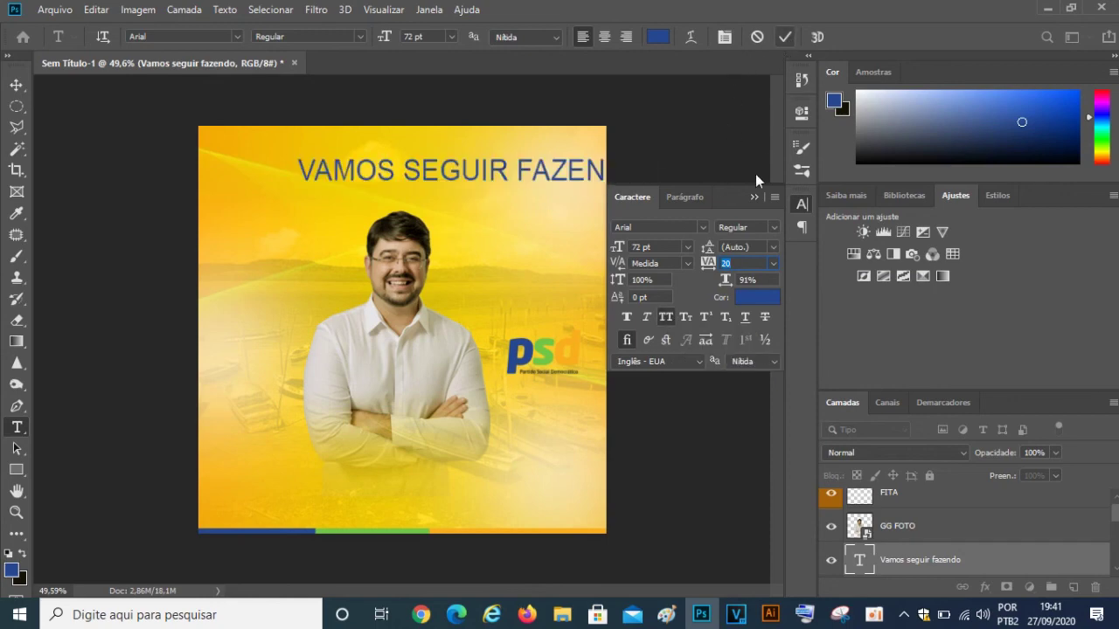
click(754, 197)
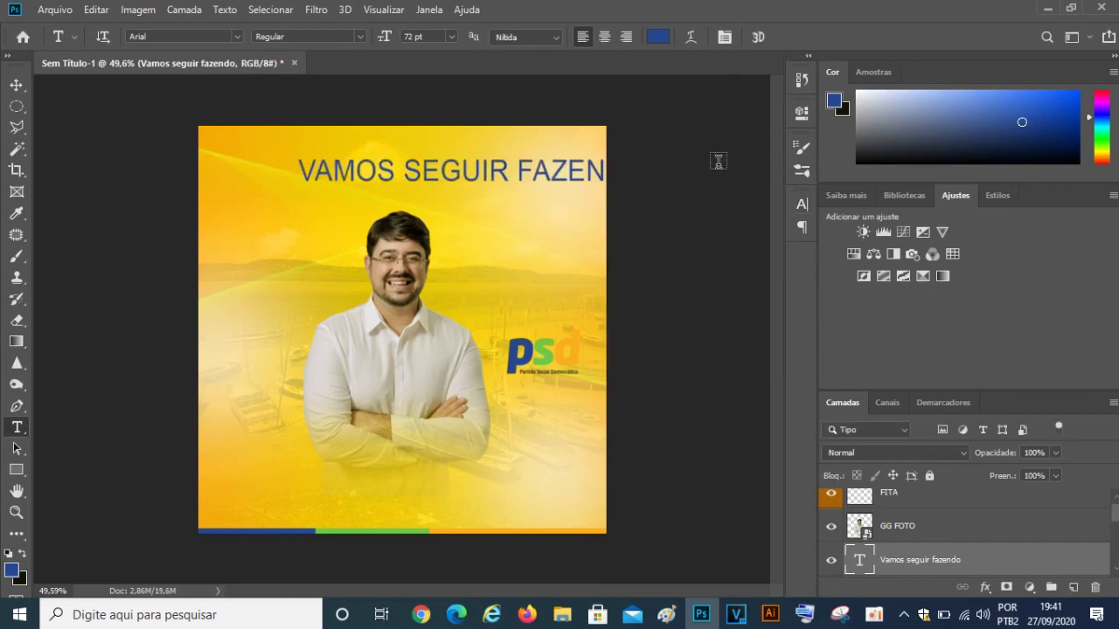
- Scale the headline to about 59% and centre it at the top of the post
key(ctrl+t)
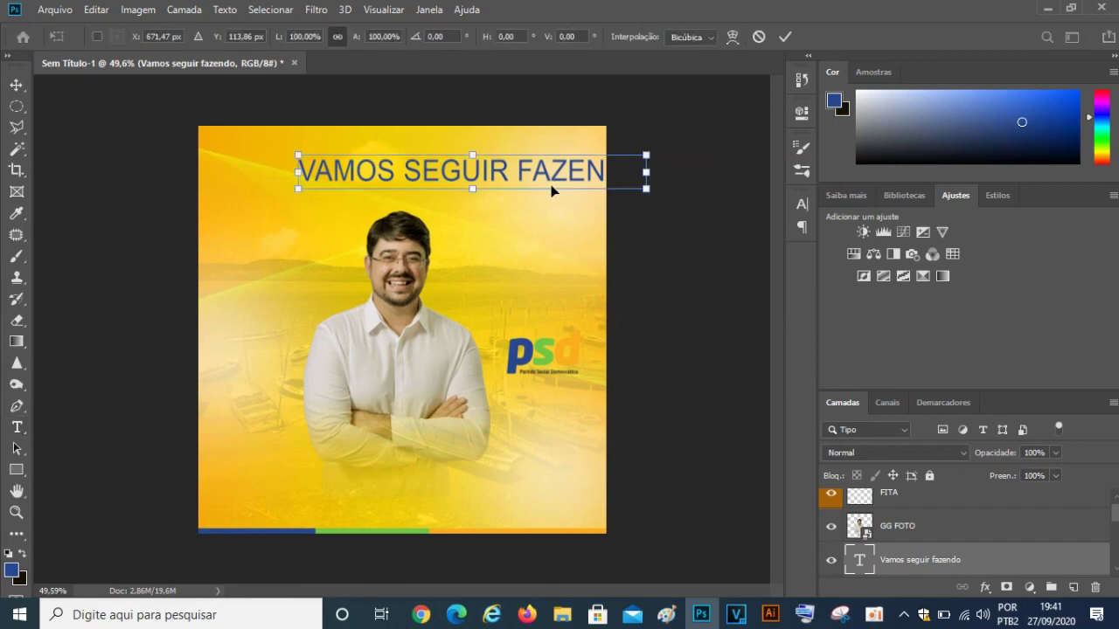
drag(551, 187, 494, 169)
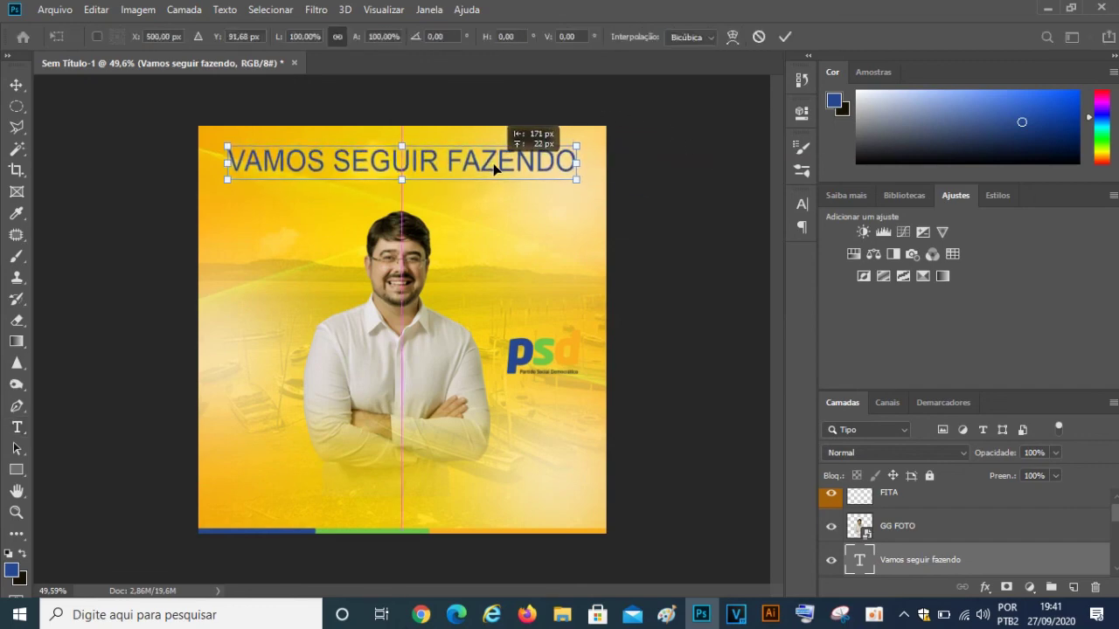
drag(576, 179, 480, 159)
drag(229, 171, 274, 165)
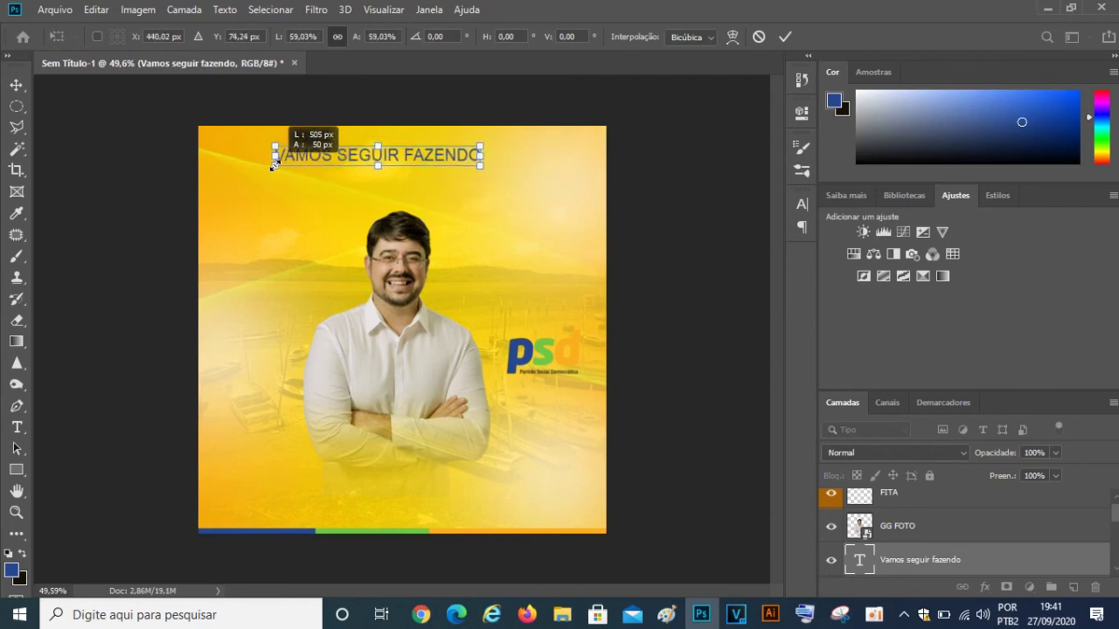
mouse_move(434, 160)
mouse_down()
mouse_move(468, 158)
mouse_move(459, 150)
mouse_up()
click(786, 37)
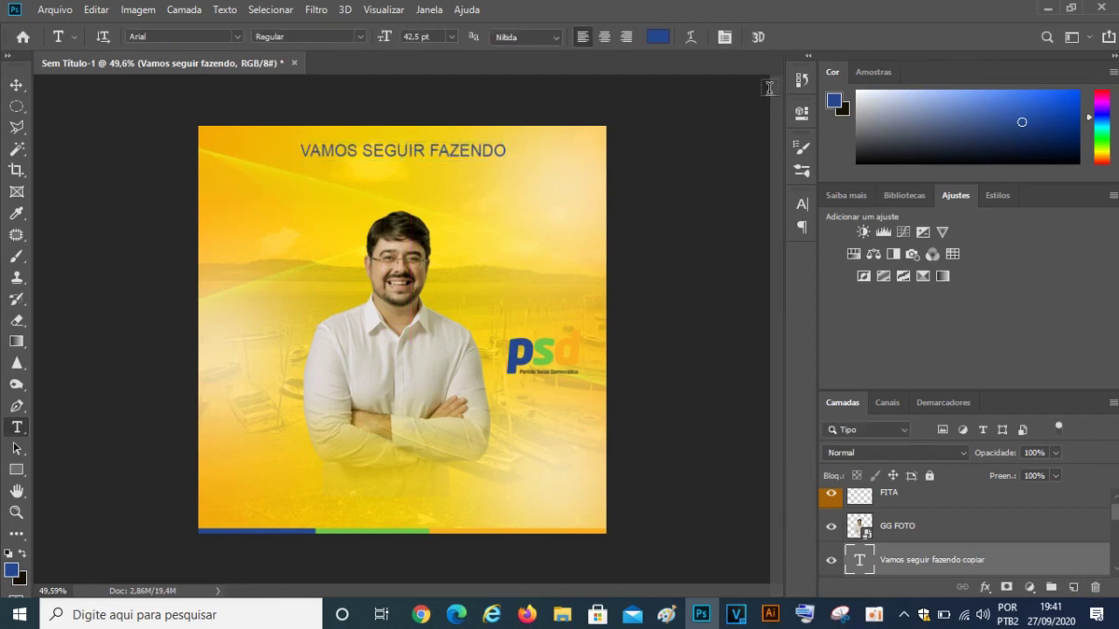
- Duplicate the headline as a second line just below the first
scroll(975, 529, down, 2)
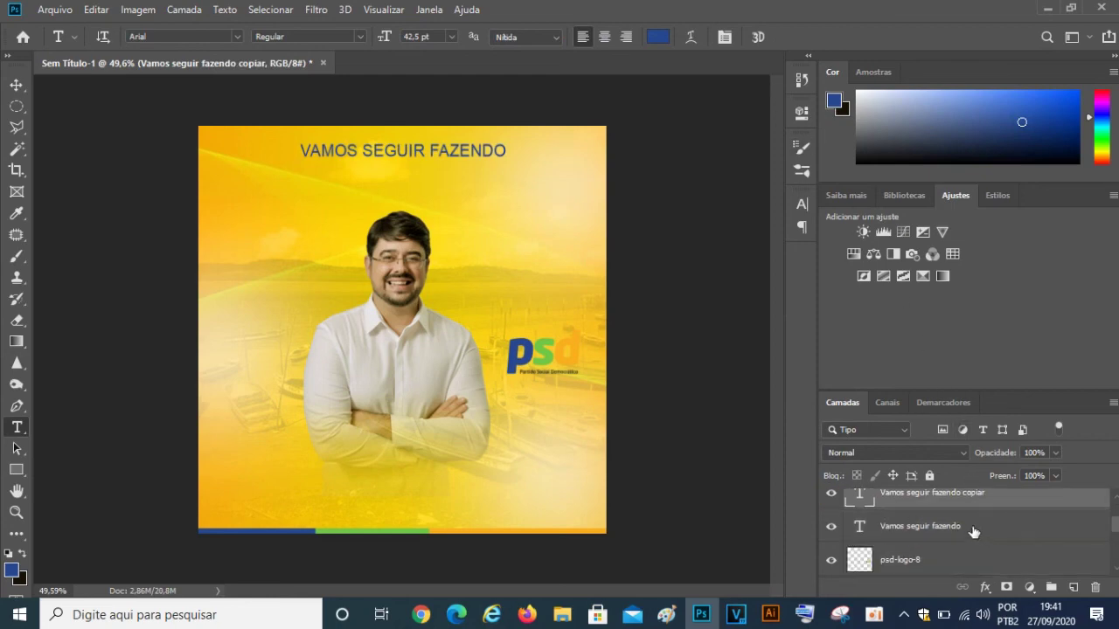
drag(465, 154, 466, 171)
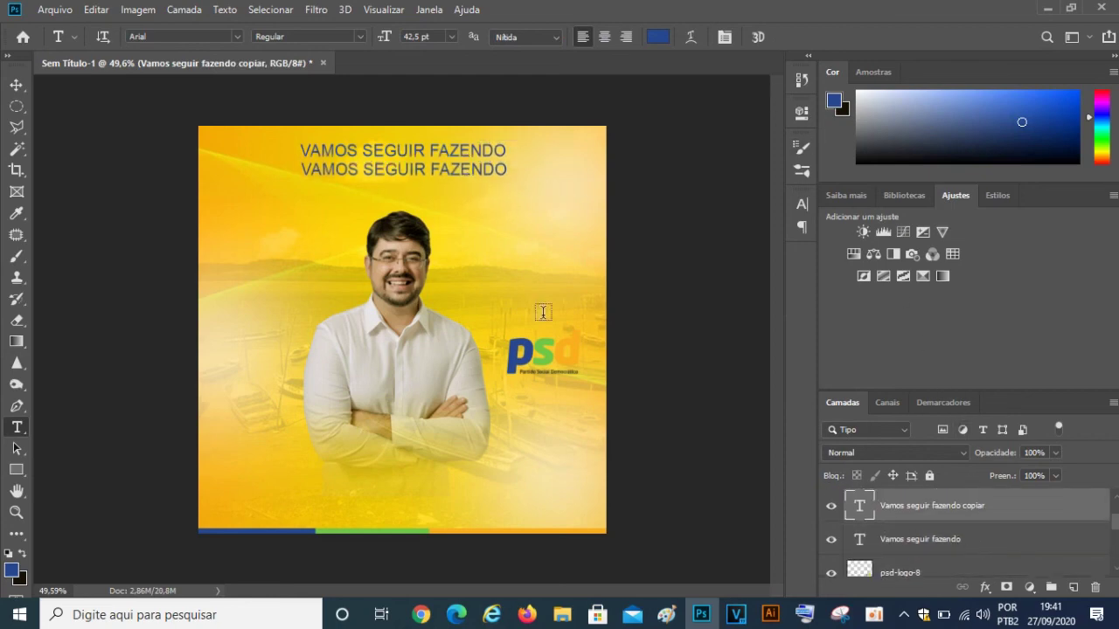
click(421, 617)
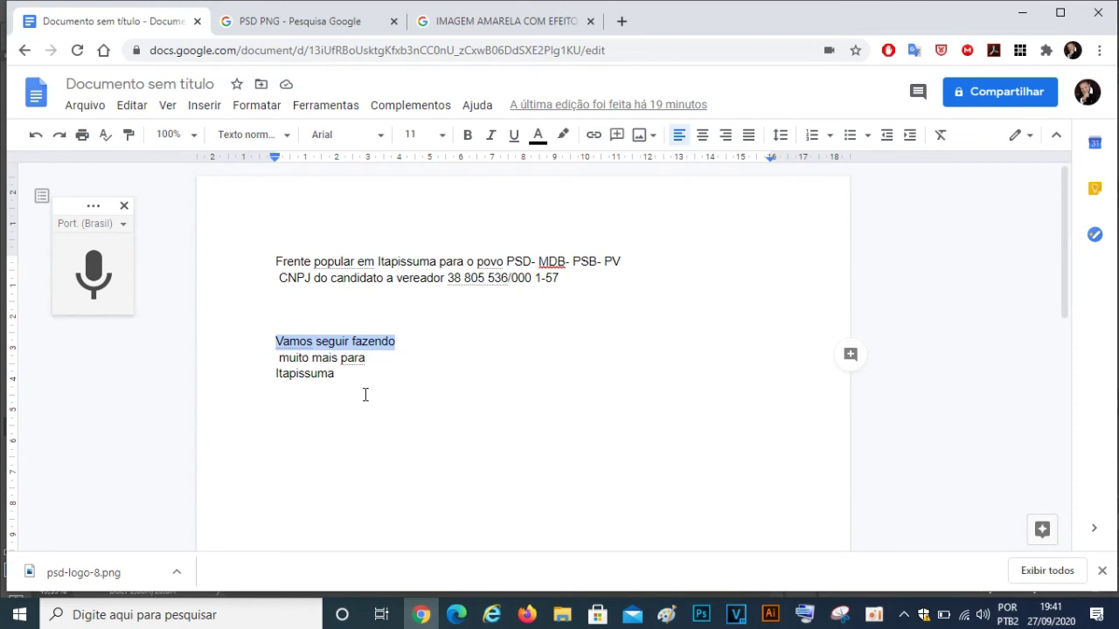
- Copy the Google Docs line 'muito mais para'
drag(370, 361, 253, 361)
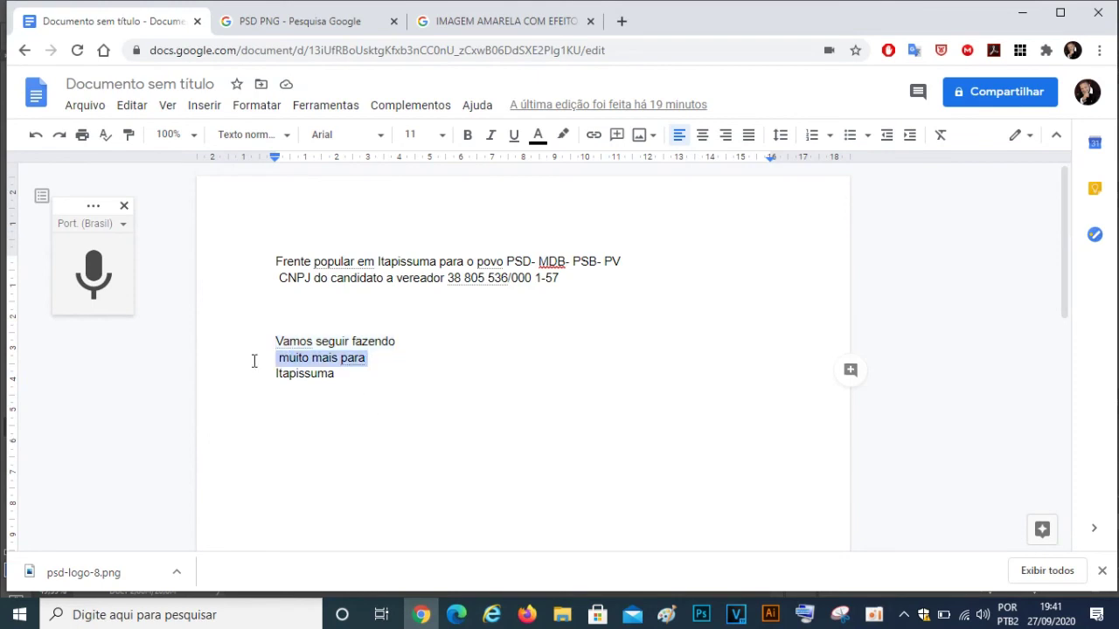
right_click(316, 365)
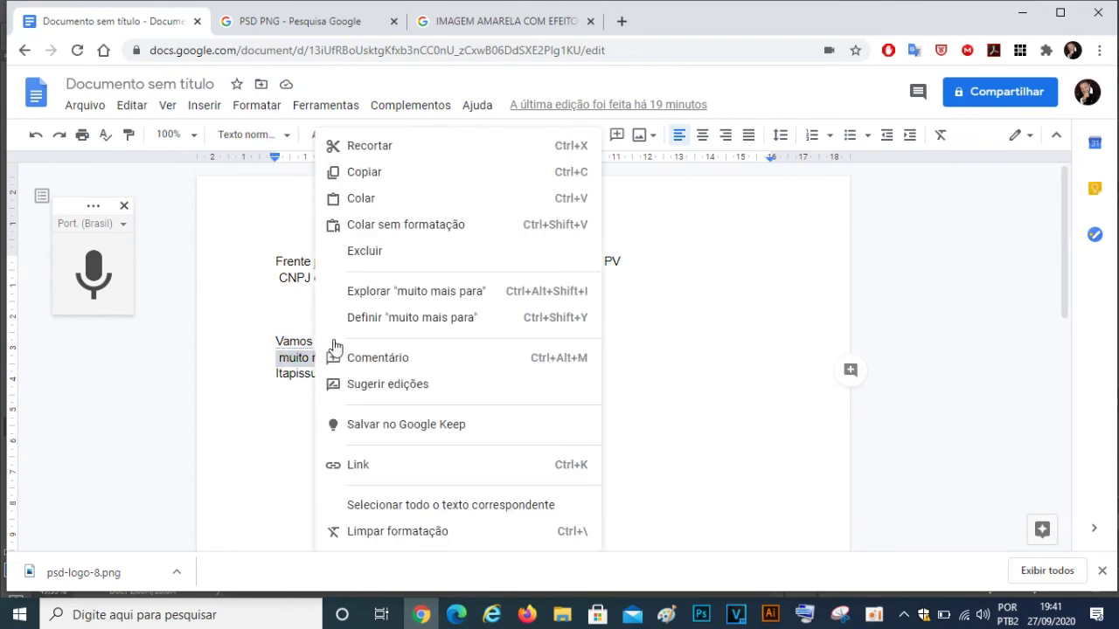
click(375, 174)
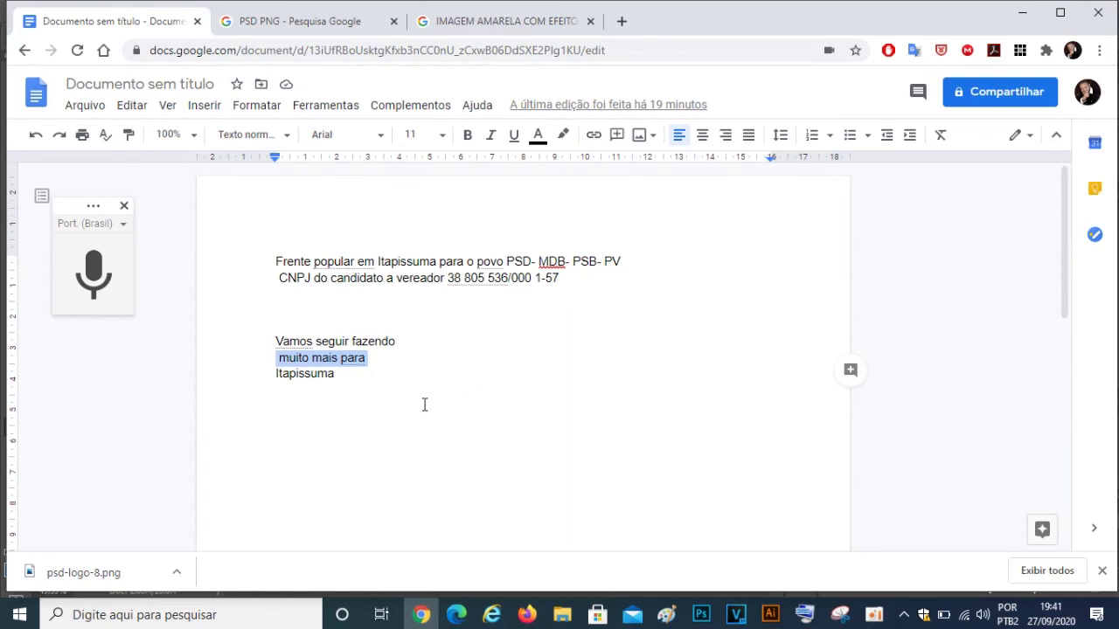
- Change 'para' to 'POR' and copy the line 'muito mais POR'
click(374, 359)
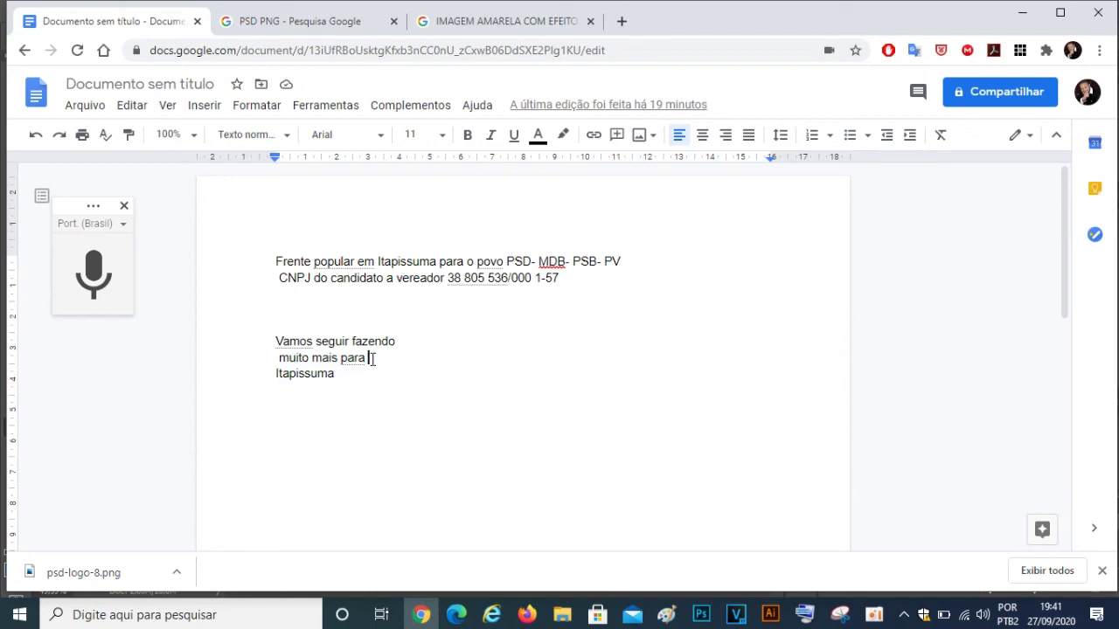
drag(374, 359, 343, 365)
key(BackSpace)
text(POR)
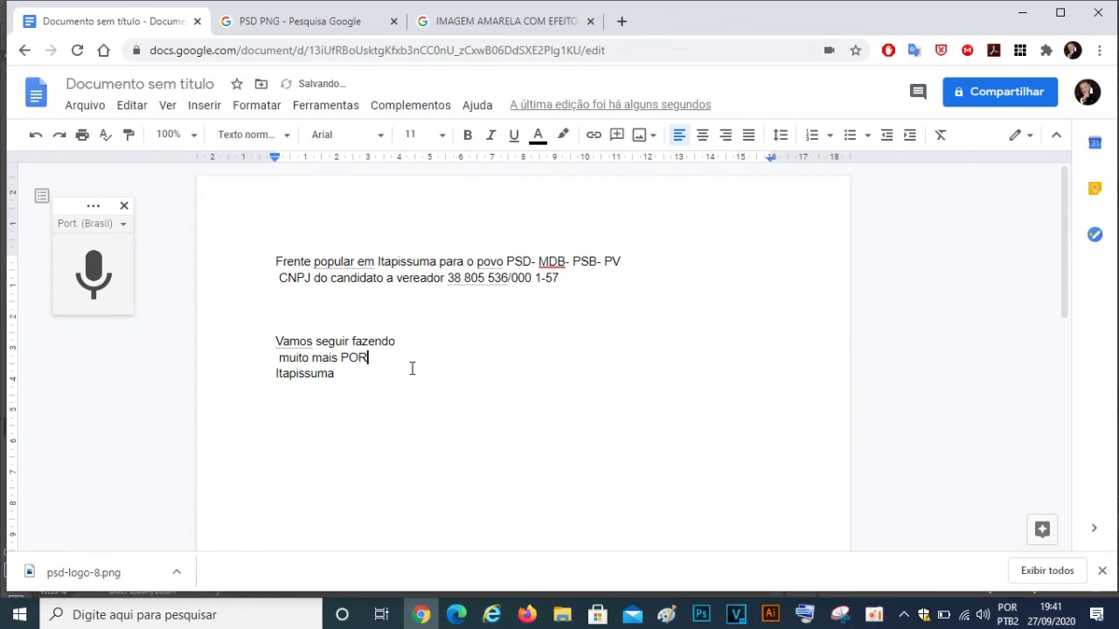
drag(368, 358, 273, 357)
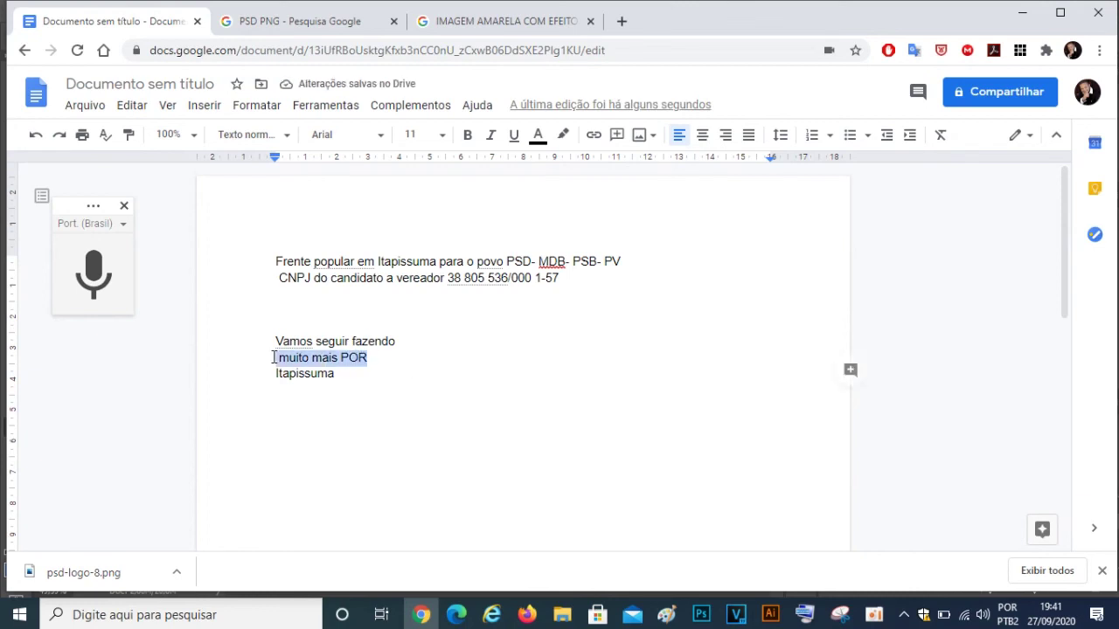
right_click(312, 360)
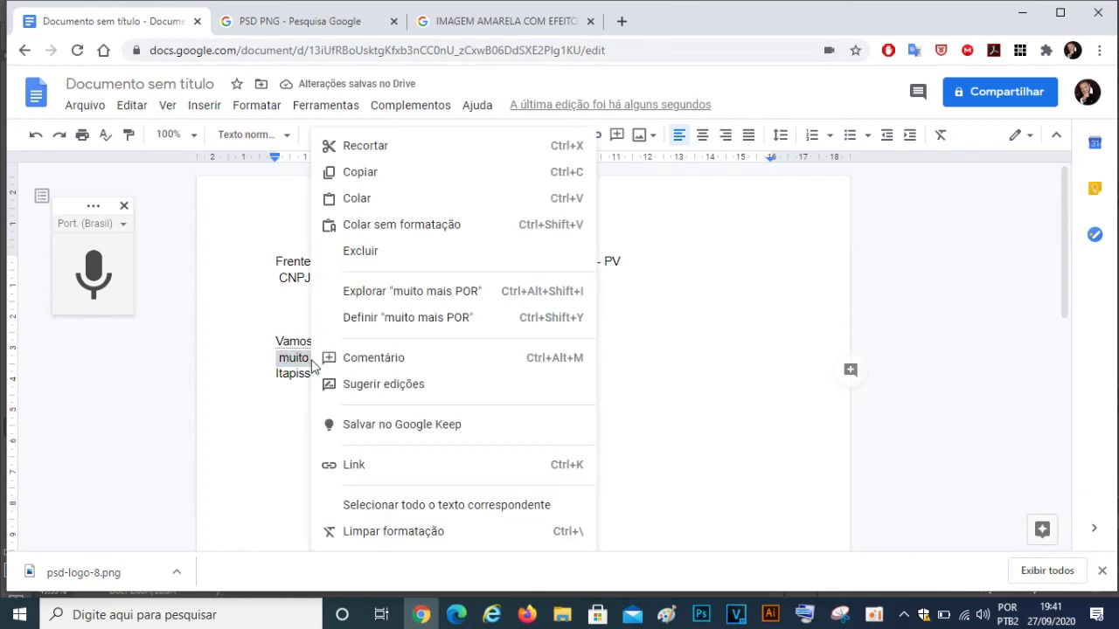
click(370, 175)
click(701, 615)
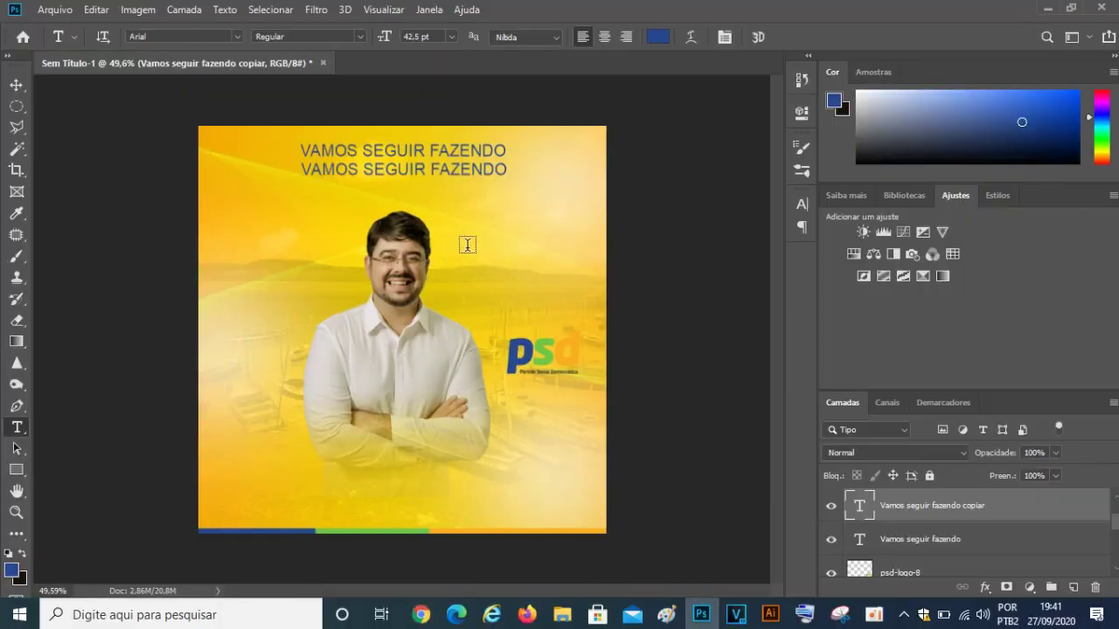
- Replace the duplicated second headline line's text with the pasted 'MUITO MAIS POR'
double_click(859, 506)
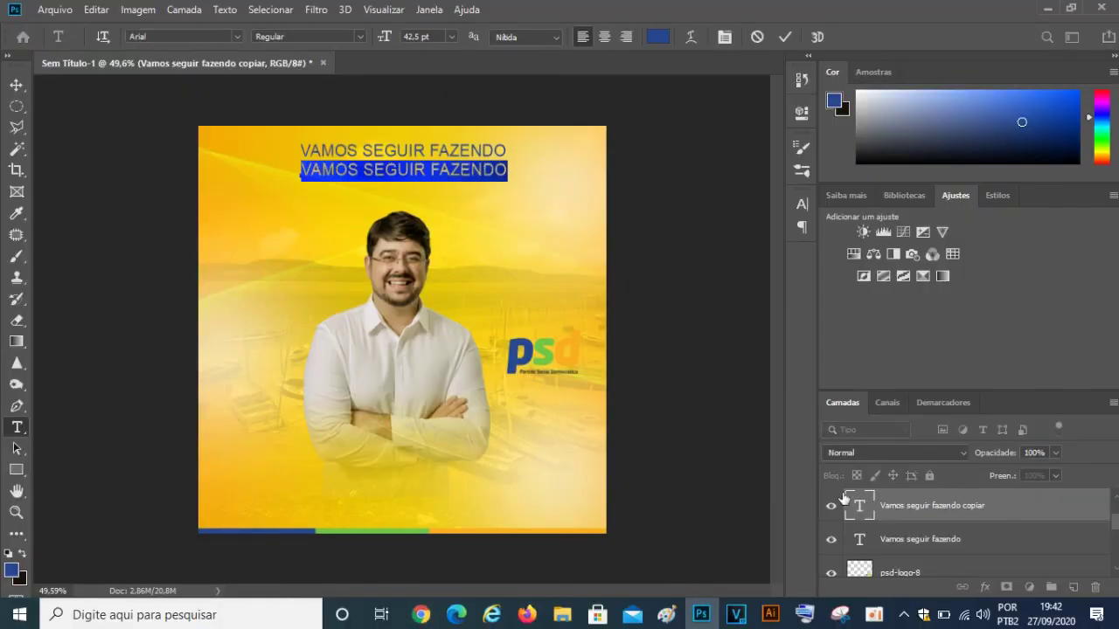
drag(505, 177, 288, 197)
key(BackSpace)
right_click(304, 176)
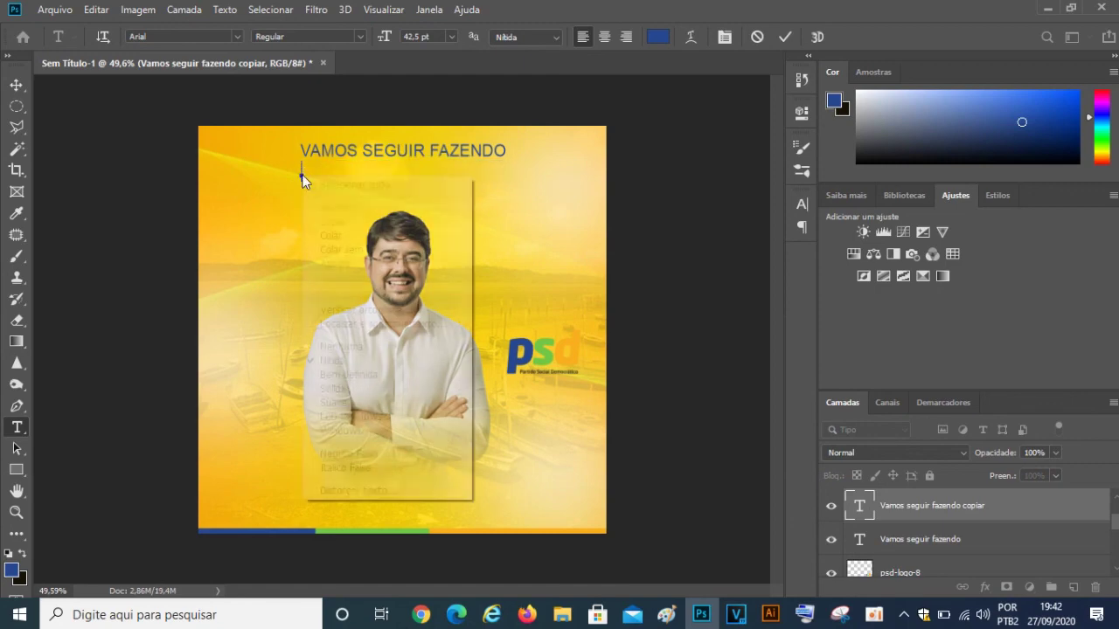
click(335, 236)
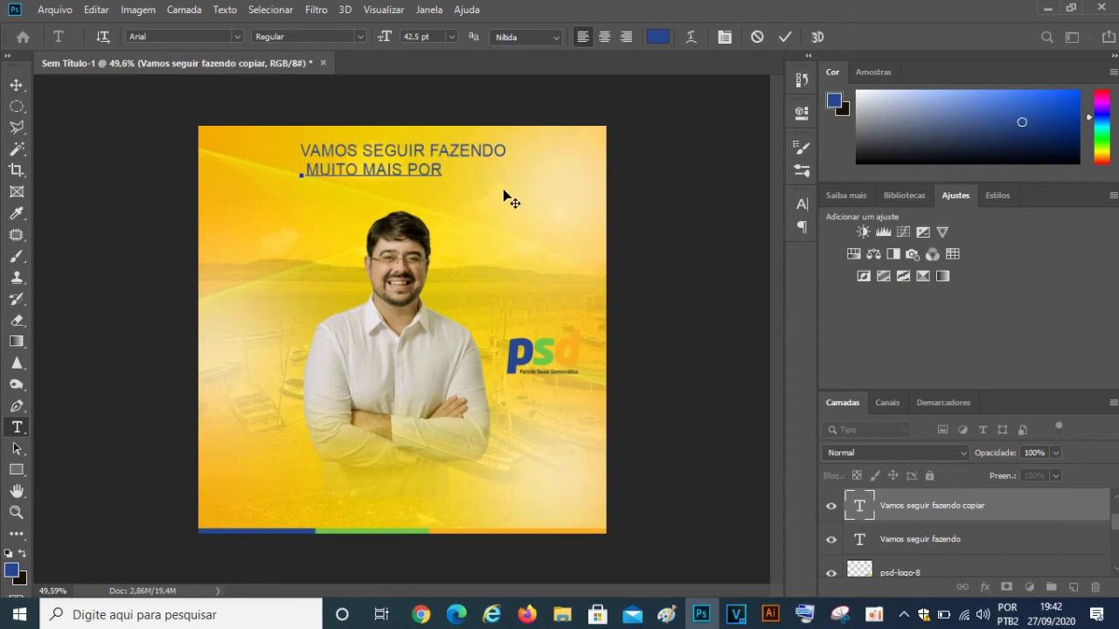
- Duplicate the MUITO MAIS POR text layer and move the copy down to a third line
click(786, 38)
key(ctrl+j)
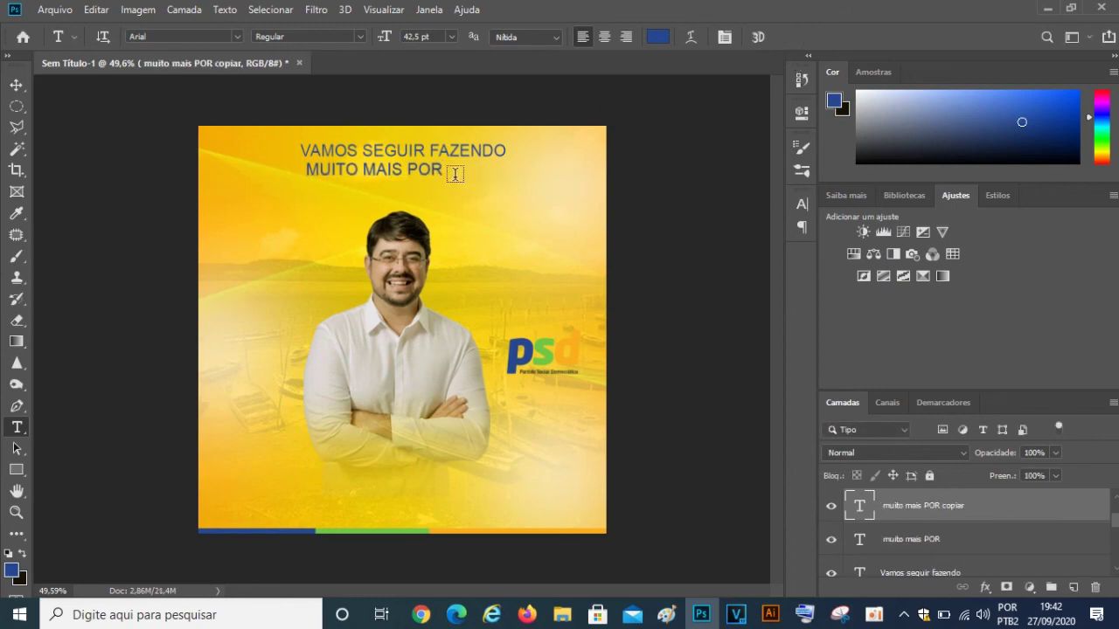
drag(435, 175, 435, 199)
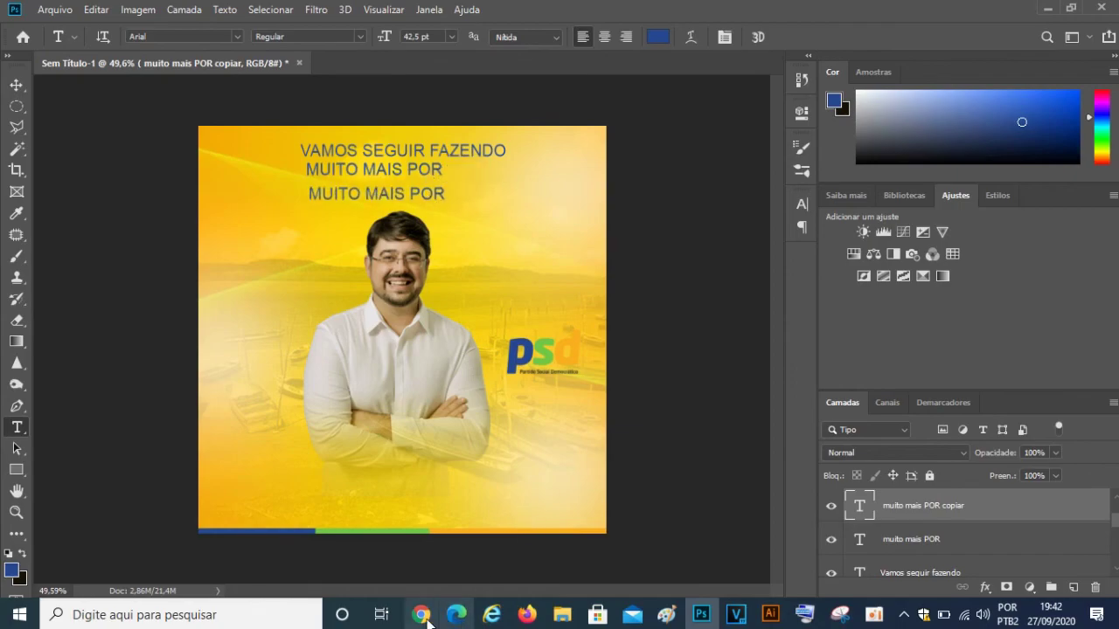
- Copy the word 'Itapissuma' from the Google Docs notes and return to Photoshop
click(421, 614)
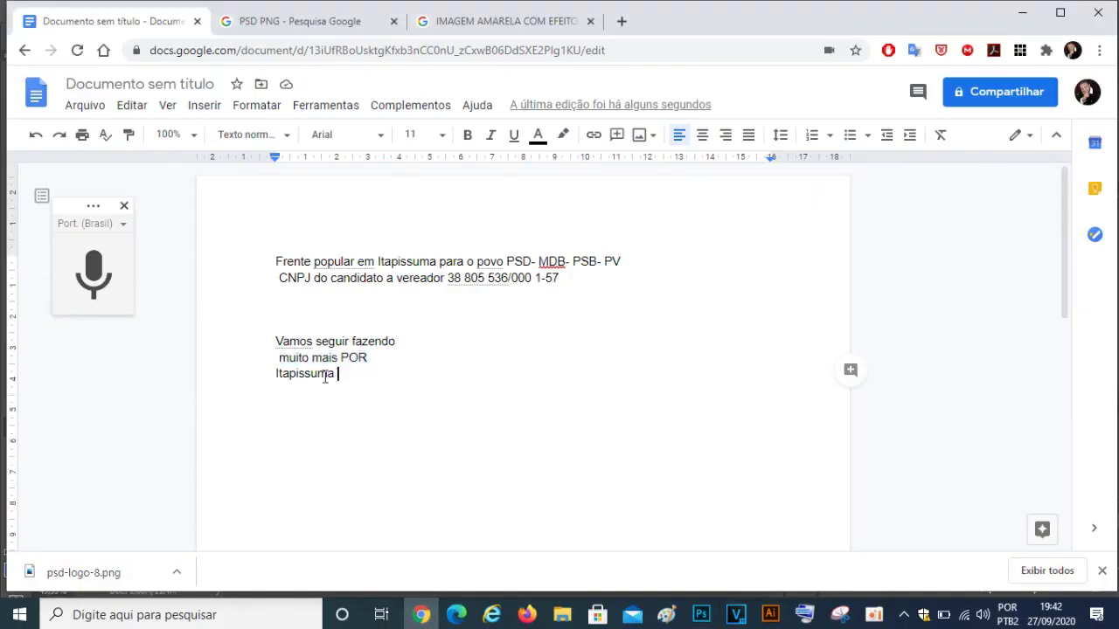
drag(341, 379, 275, 385)
right_click(297, 381)
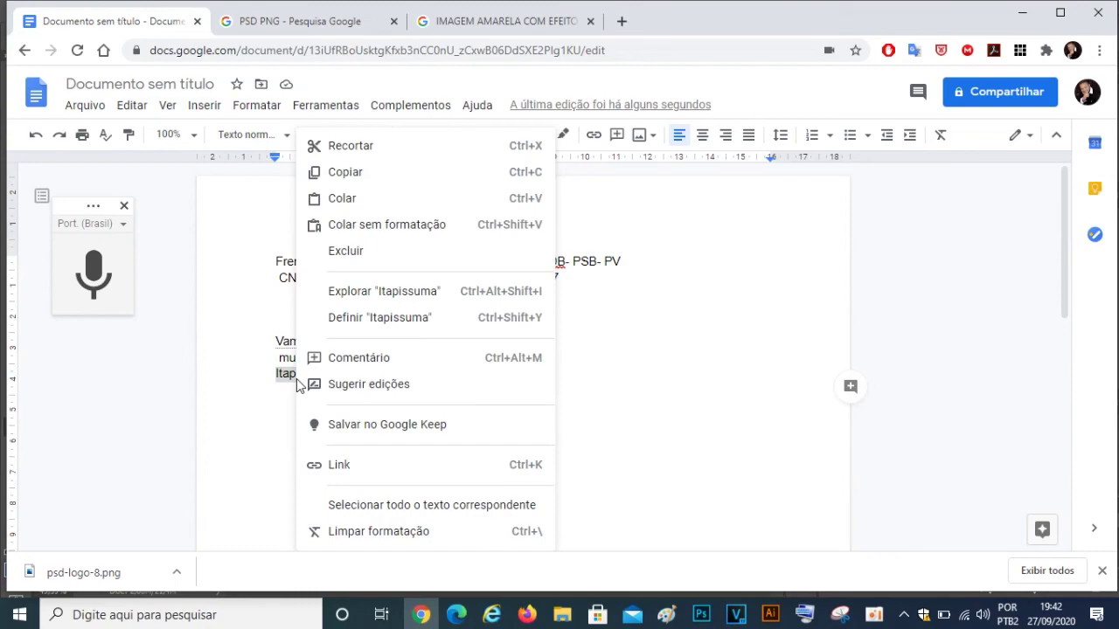
click(352, 174)
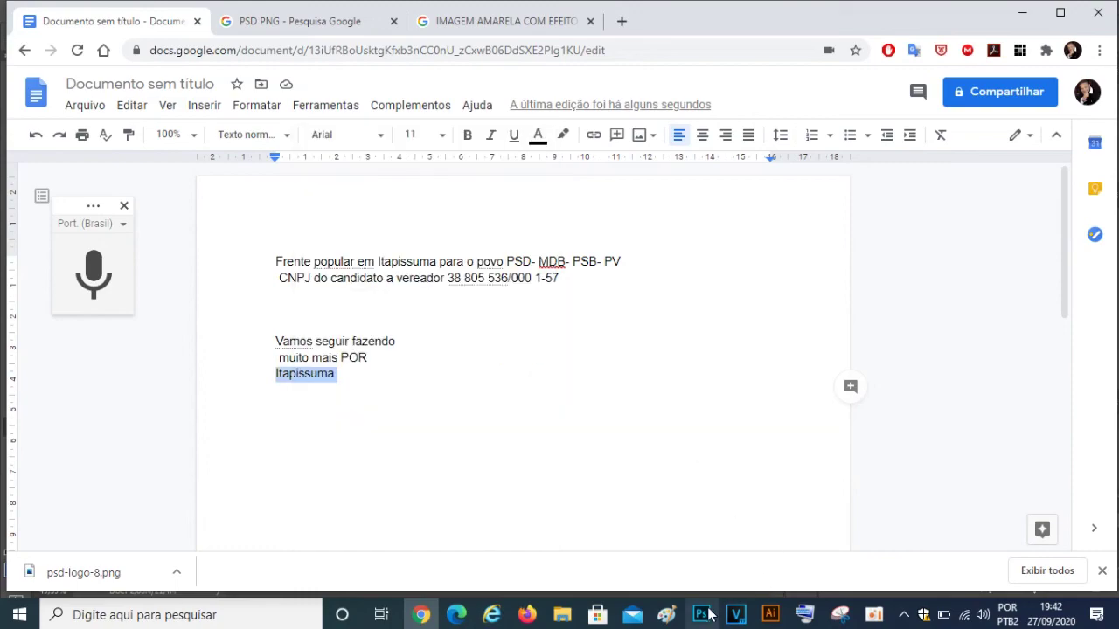
click(701, 615)
- Replace the third line's text with the pasted 'ITAPISSUMA'
double_click(859, 507)
drag(445, 192, 299, 194)
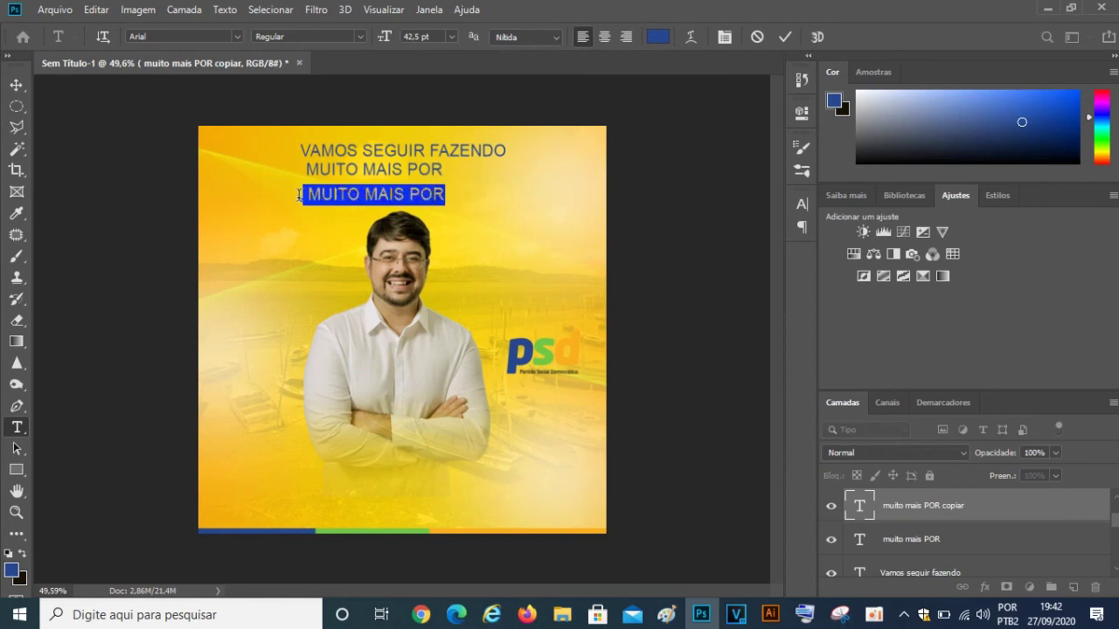
key(BackSpace)
right_click(312, 199)
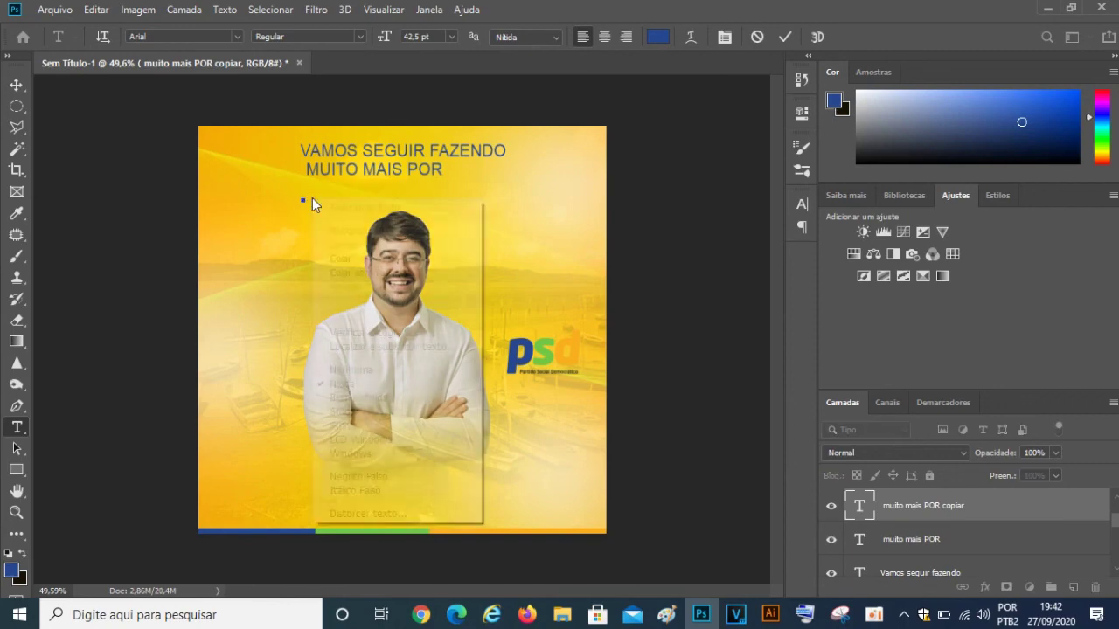
click(347, 259)
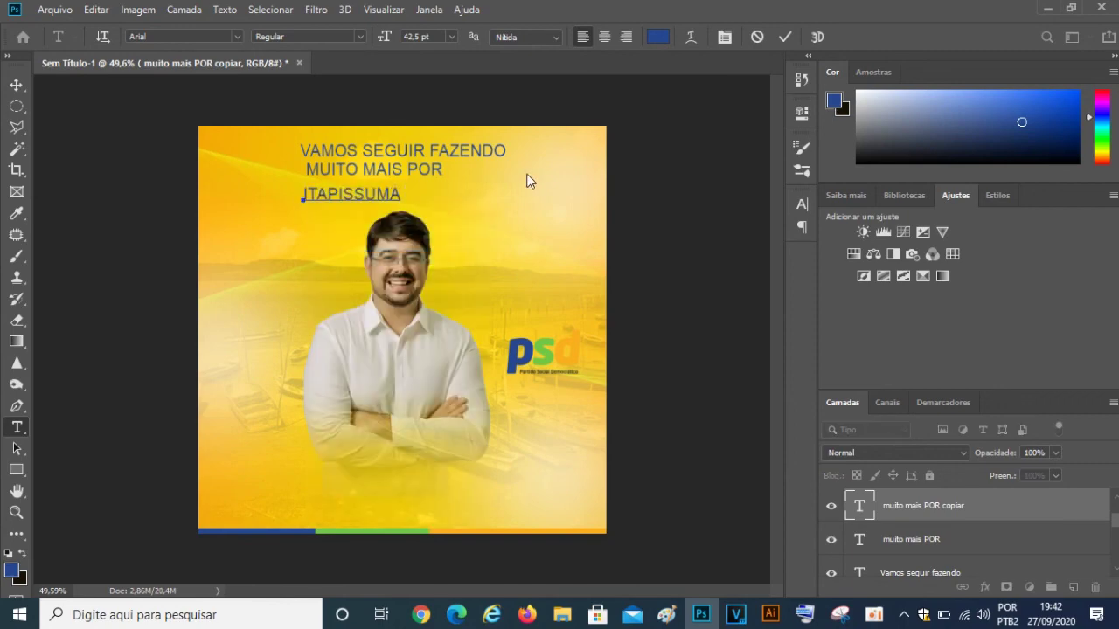
click(783, 38)
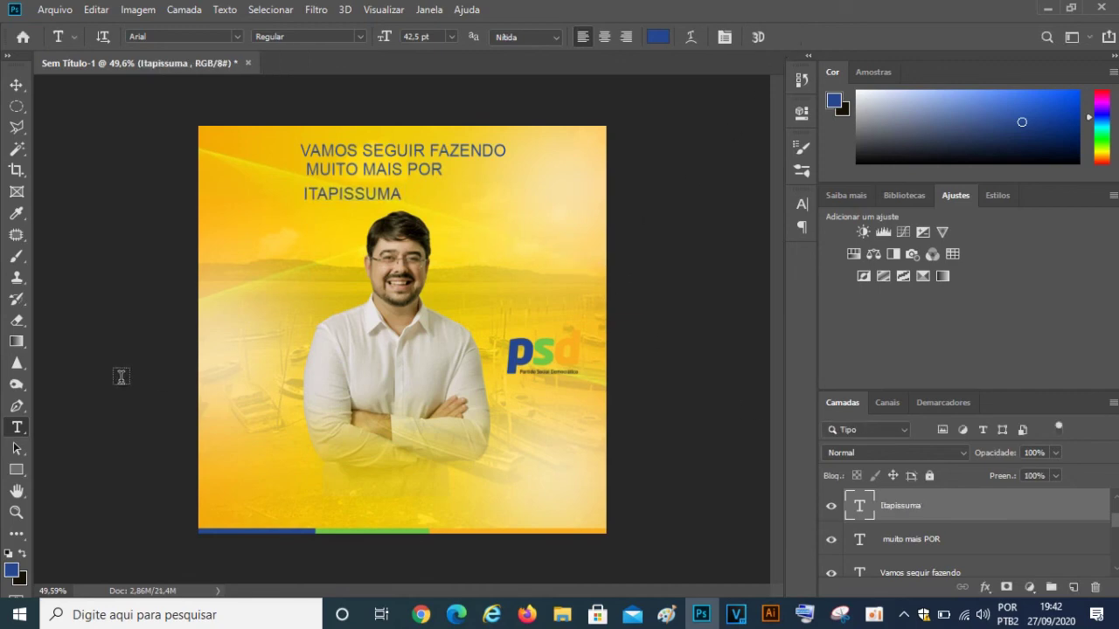
- Apply a free transform to the ITAPISSUMA line and confirm it
key(ctrl+t)
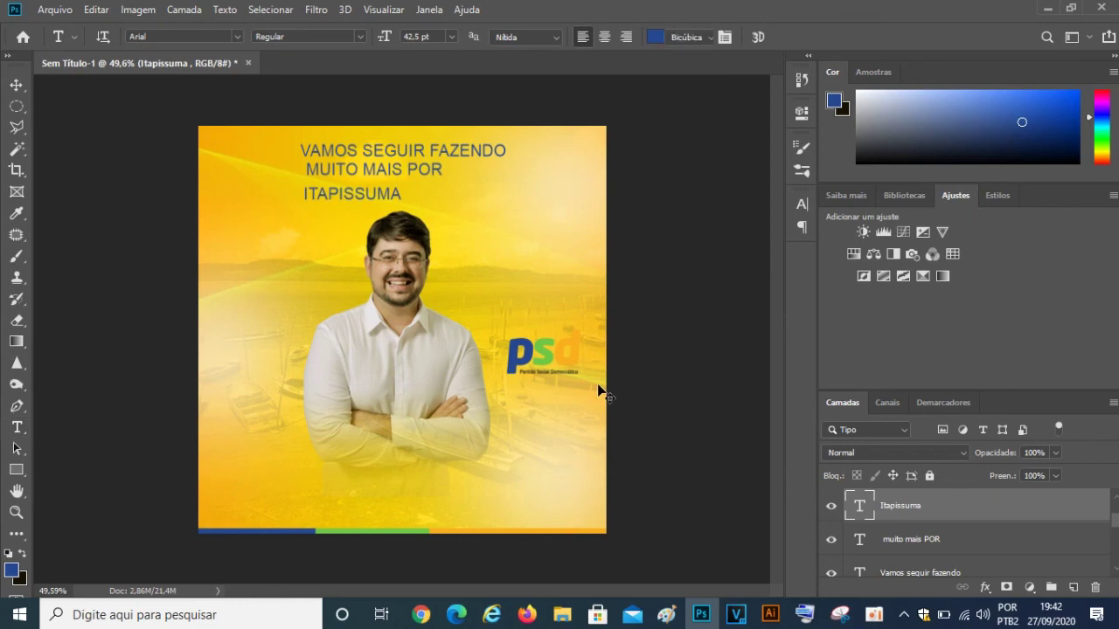
click(784, 37)
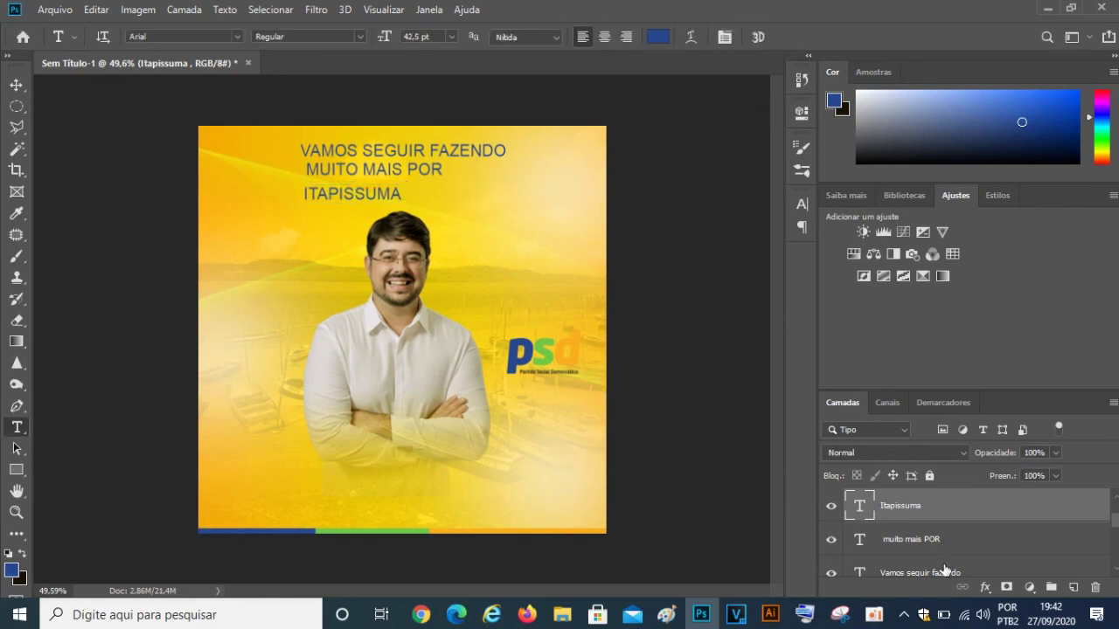
scroll(940, 564, down, 5)
- Show rulers and drag a vertical guide to the poster's 500 px centre, using the fill layer's bounds
click(942, 564)
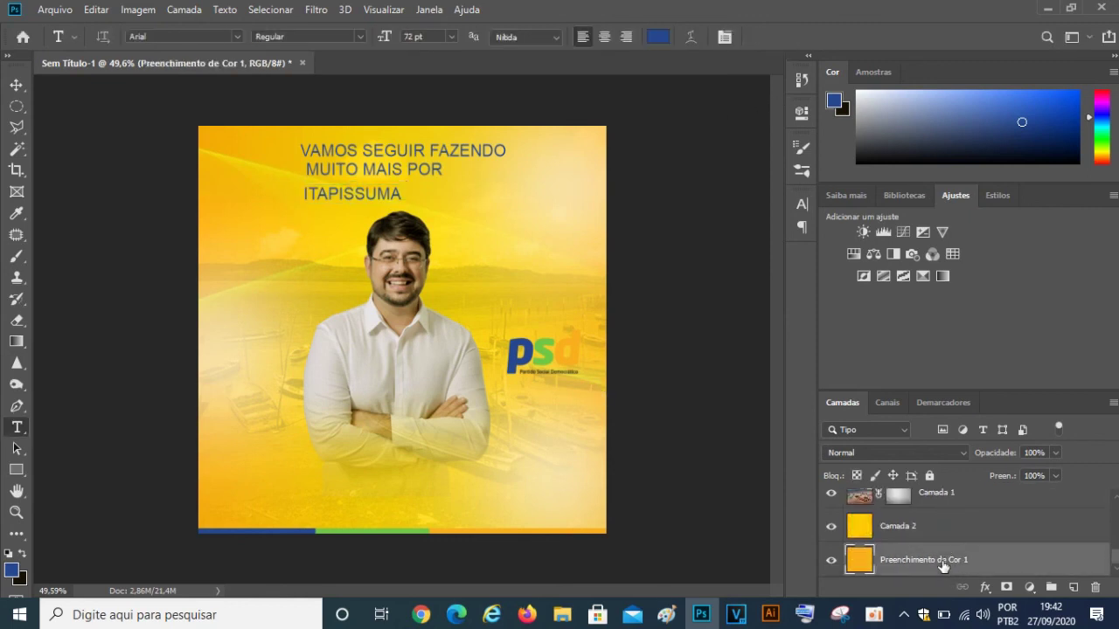
key(ctrl+t)
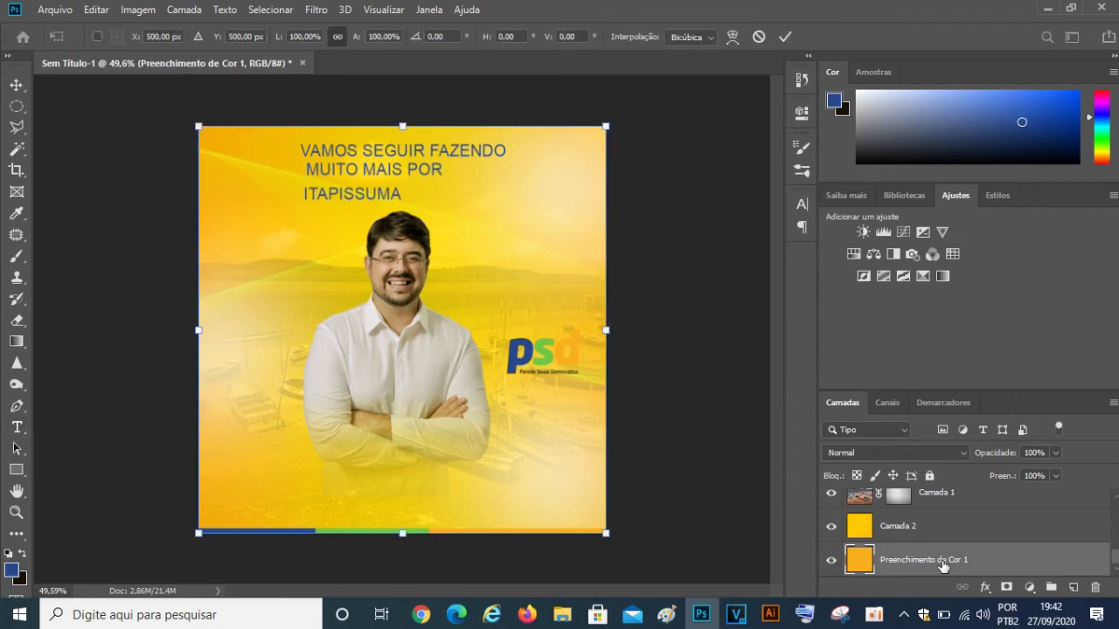
key(ctrl+r)
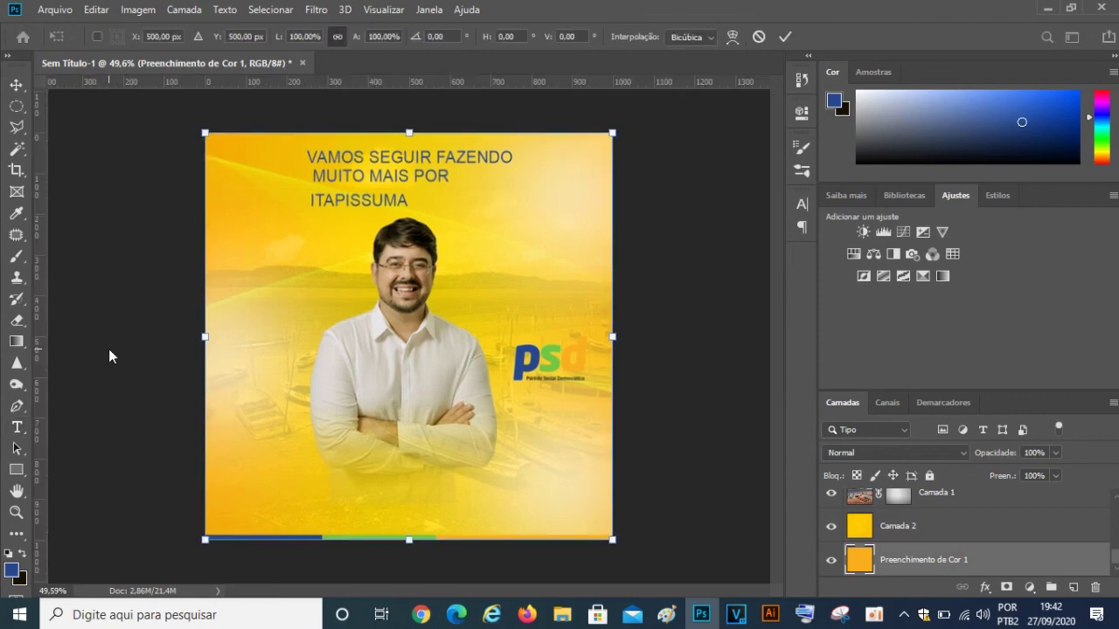
drag(40, 312, 409, 321)
click(784, 38)
key(t)
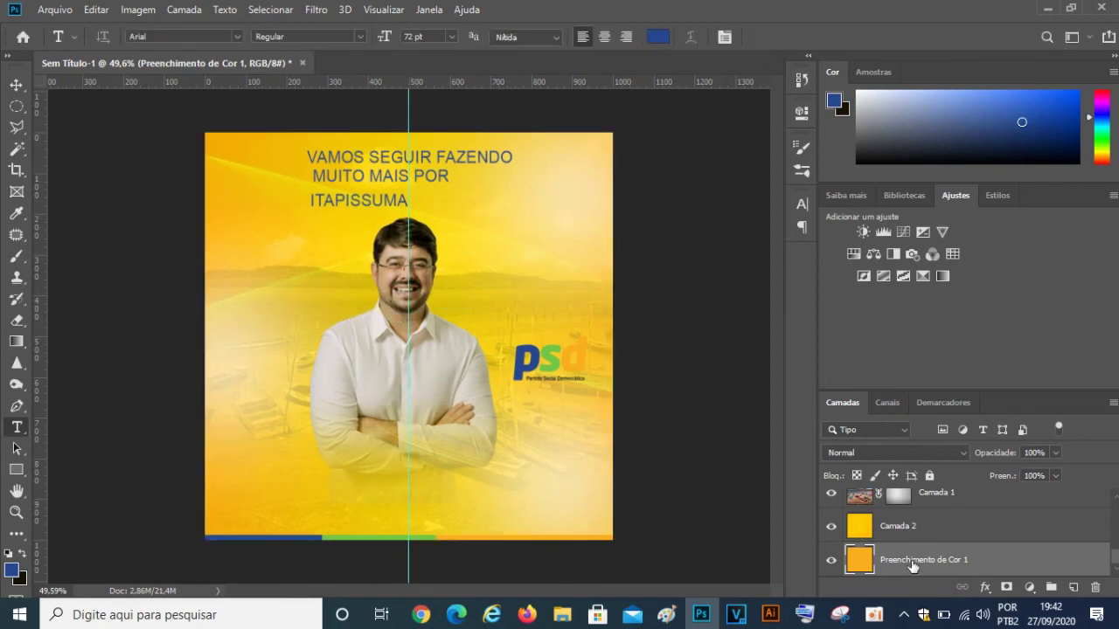
scroll(914, 560, up, 1)
scroll(919, 558, up, 2)
scroll(920, 558, up, 1)
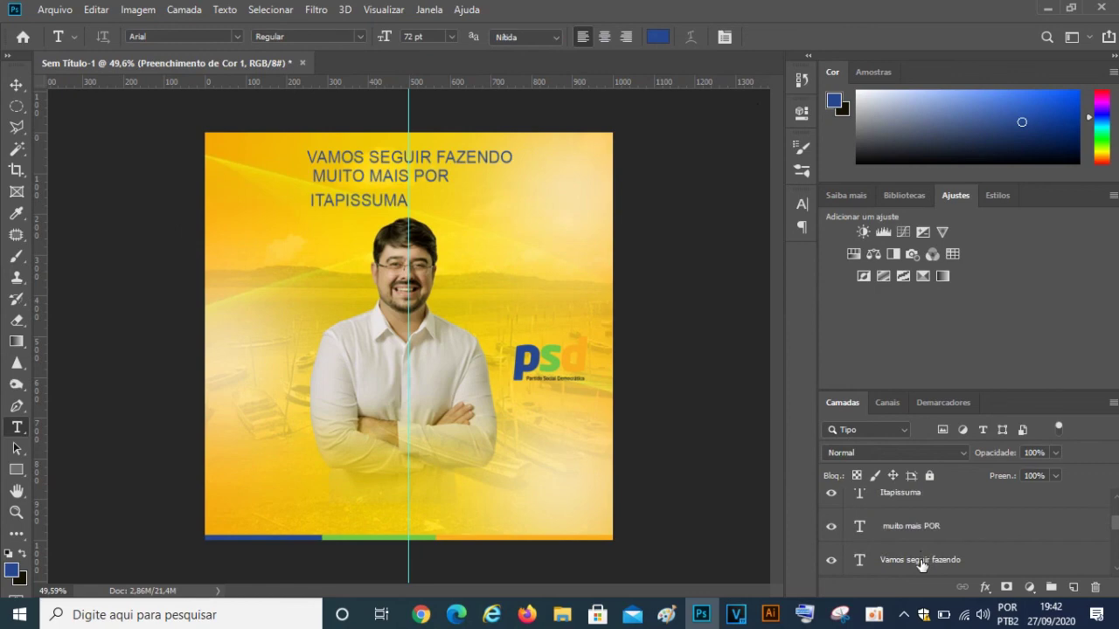
click(922, 565)
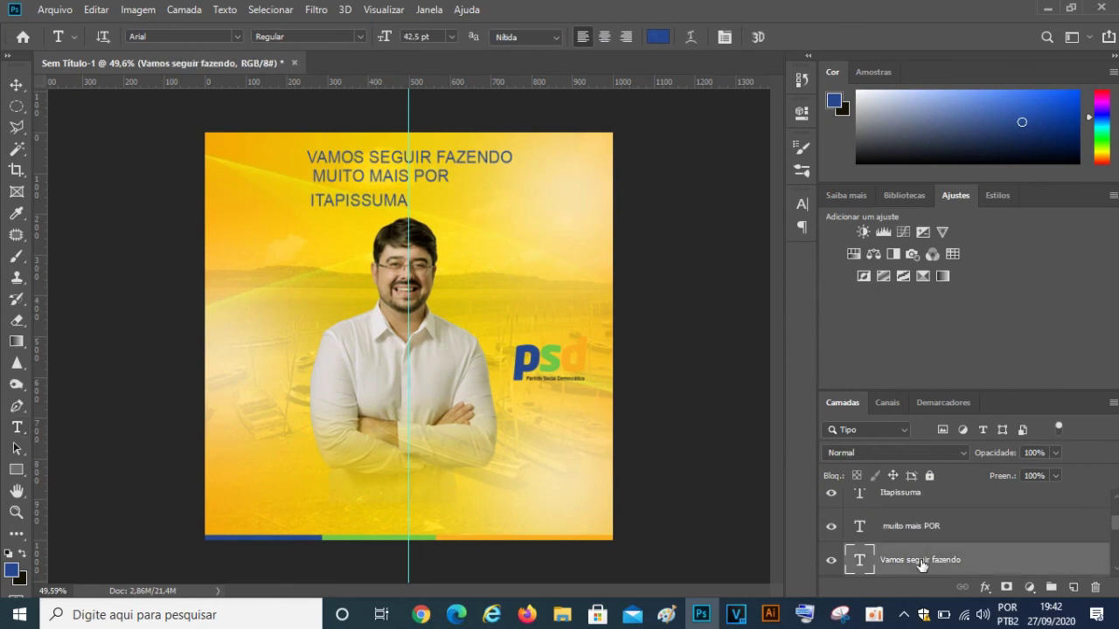
- Enlarge the MUITO MAIS POR line to about 142%
key(ctrl+t)
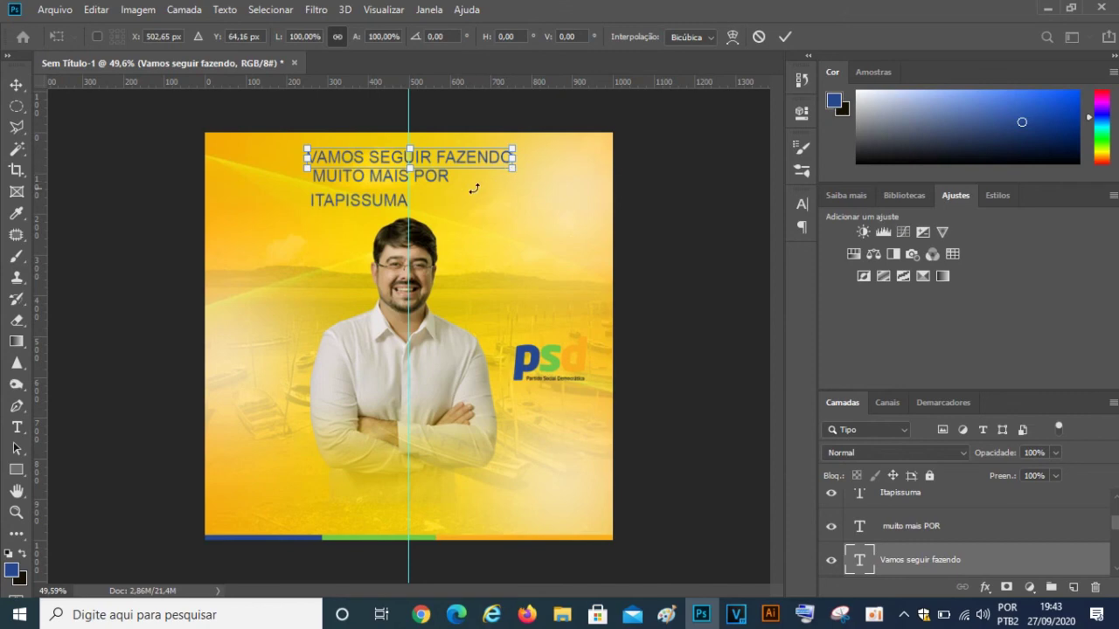
click(791, 32)
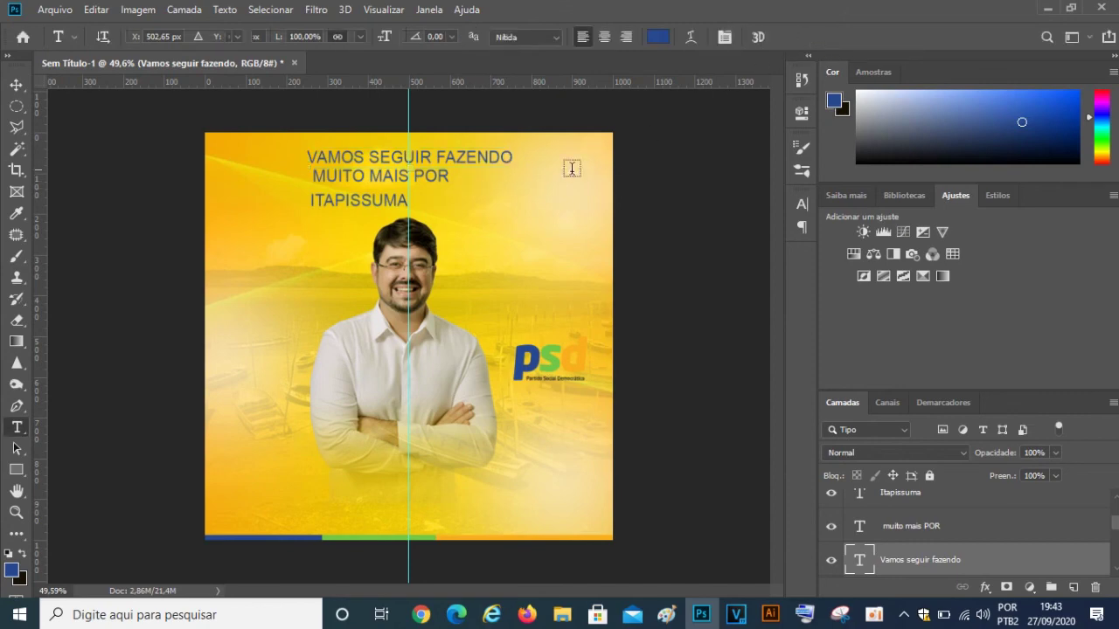
click(922, 525)
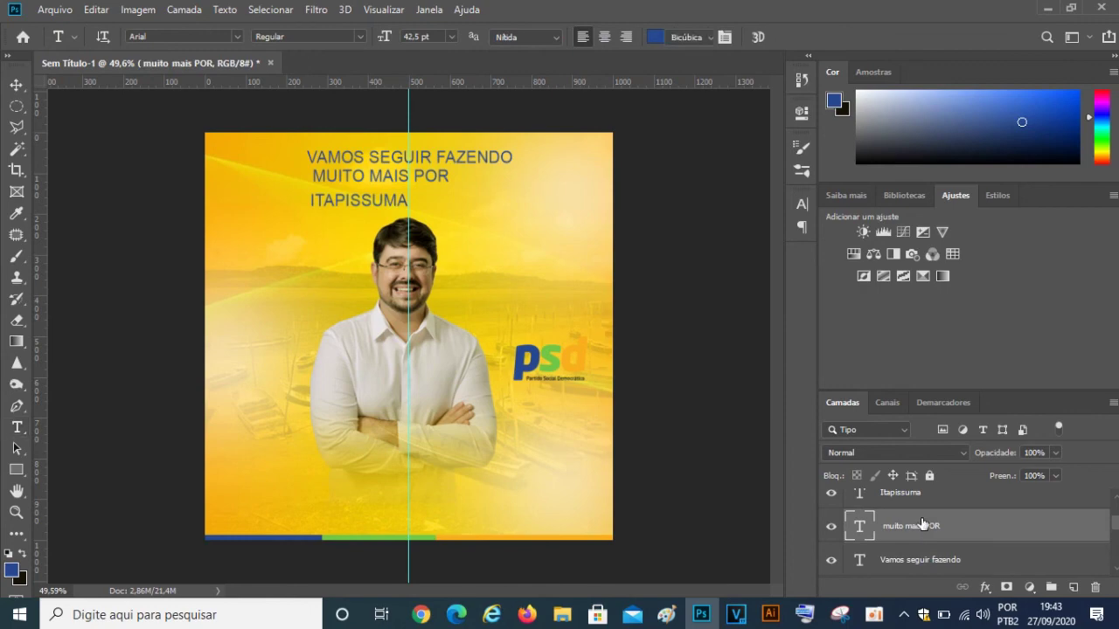
key(ctrl+t)
drag(454, 198, 511, 210)
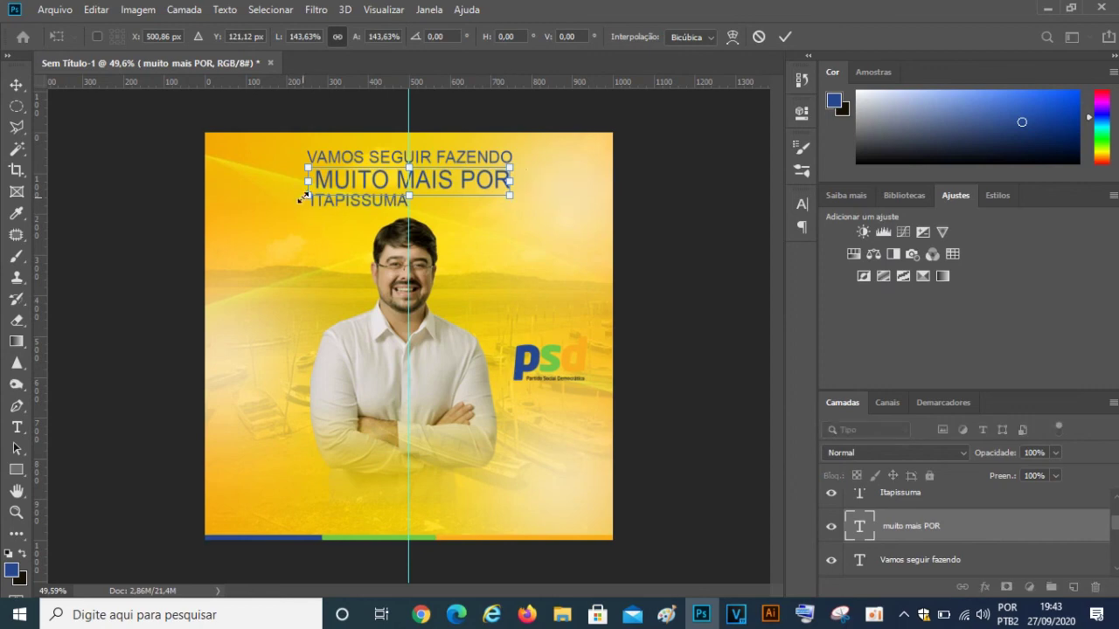
key(t)
click(784, 37)
- Nudge VAMOS SEGUIR FAZENDO left and enlarge MUITO MAIS POR about 103%, centring both on the guide
click(945, 562)
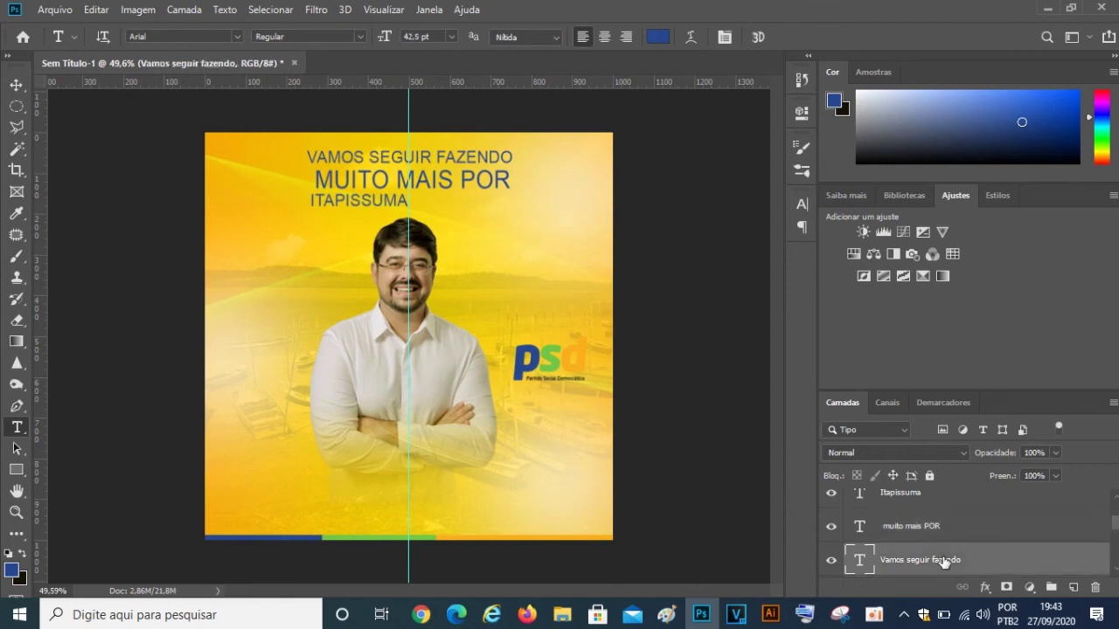
key(ctrl+t)
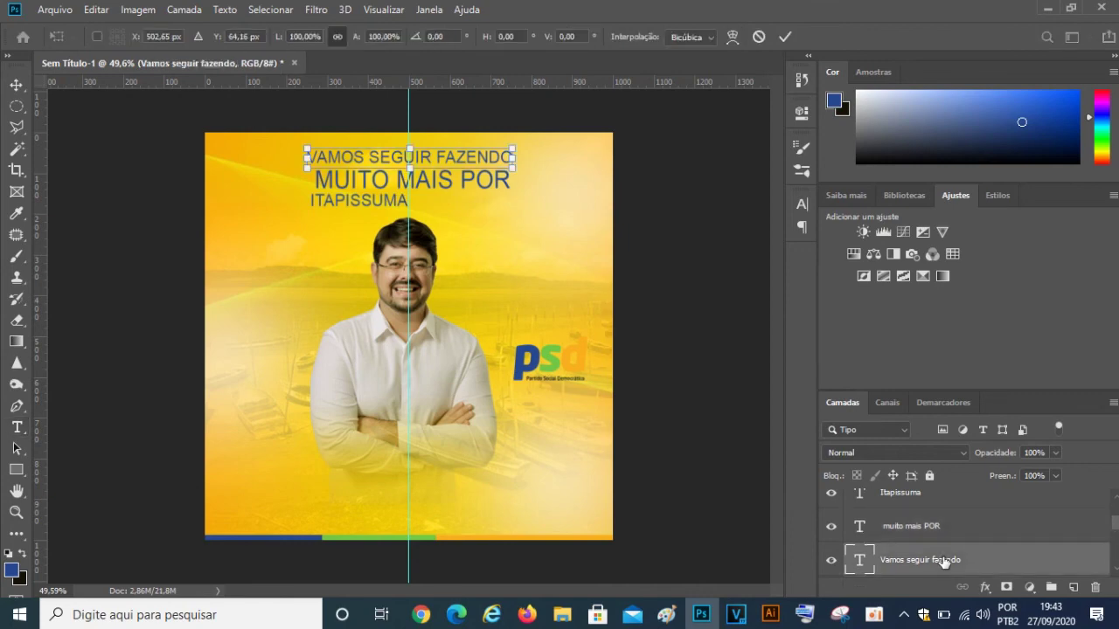
key(Left)
key(Left)
key(Left)
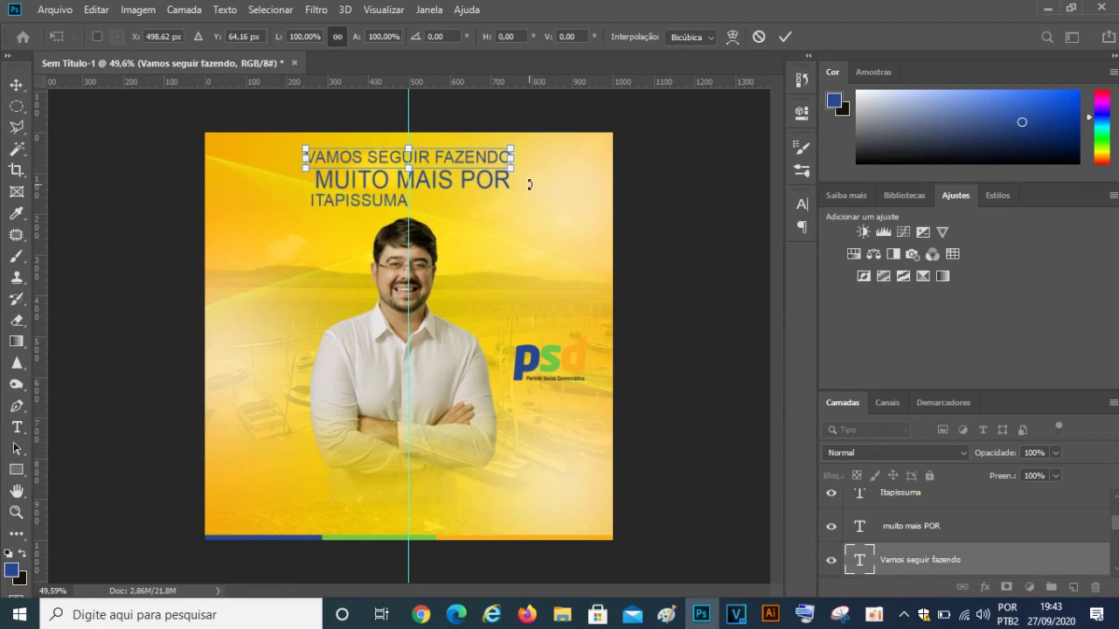
click(784, 36)
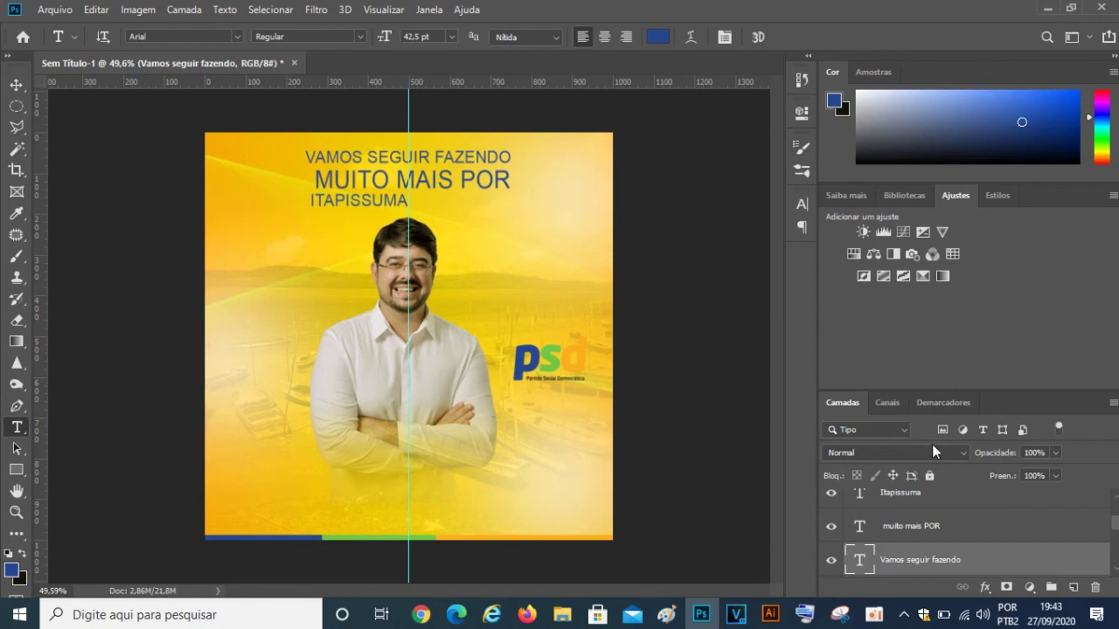
click(940, 533)
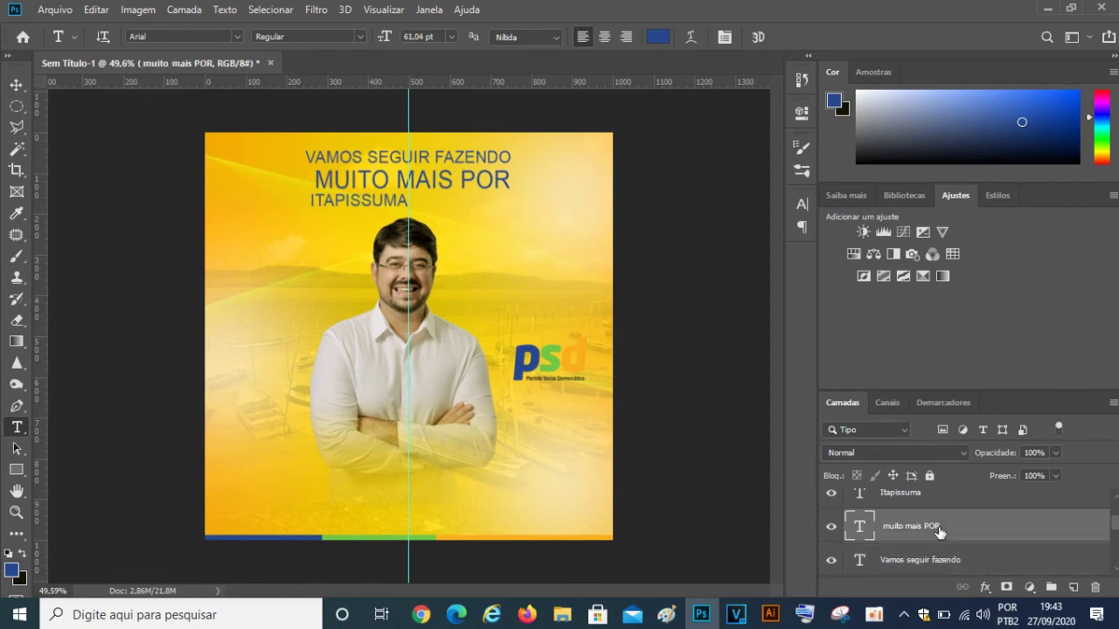
key(ctrl+t)
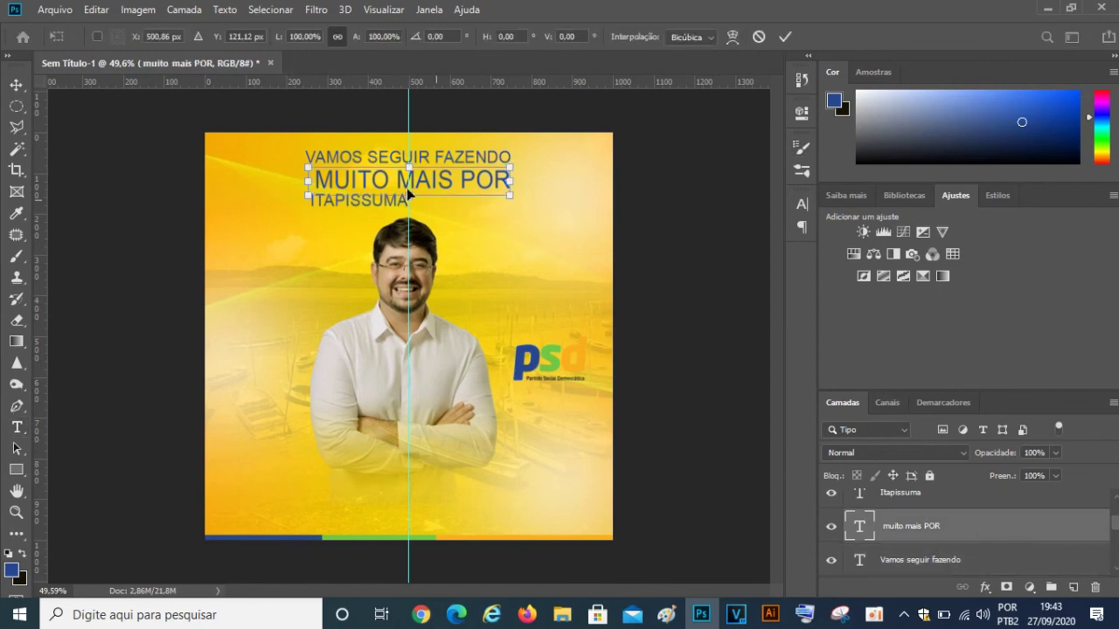
drag(308, 195, 301, 195)
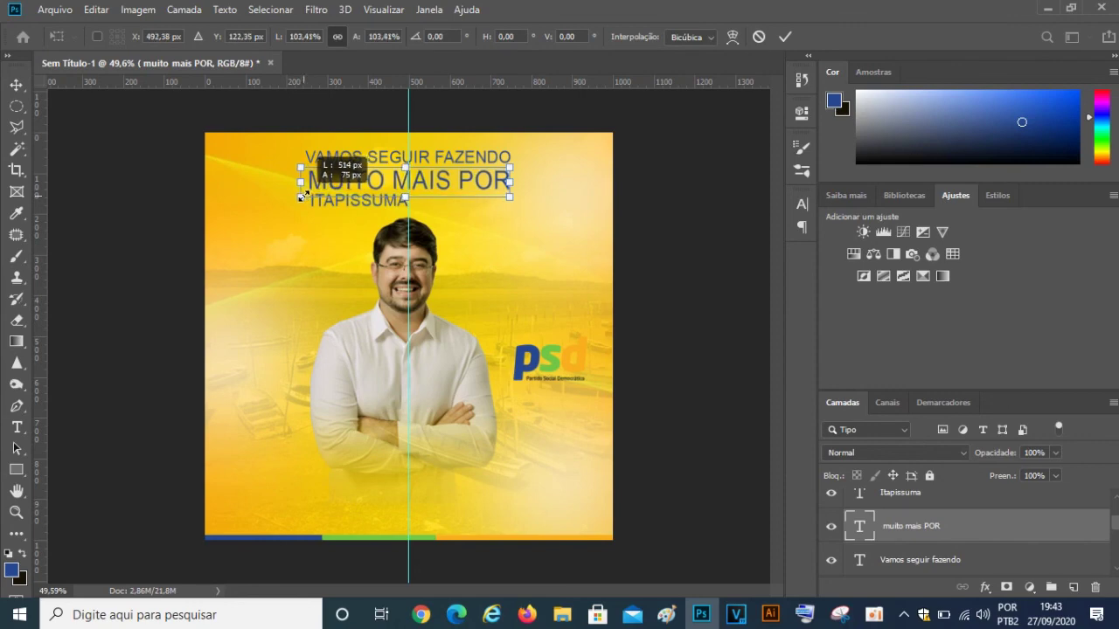
click(785, 38)
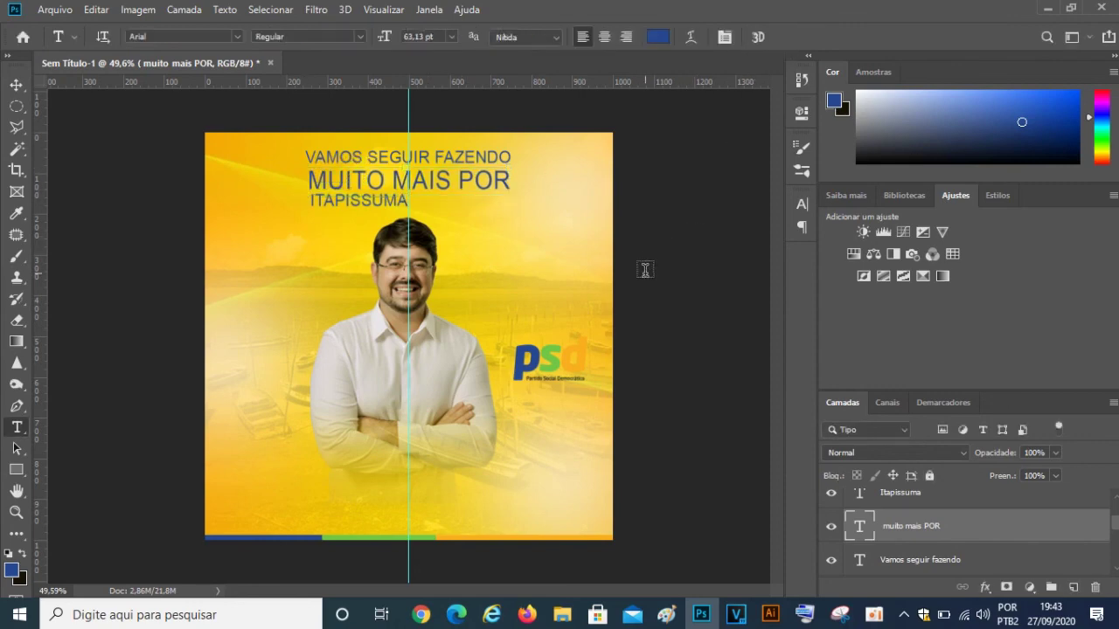
click(927, 496)
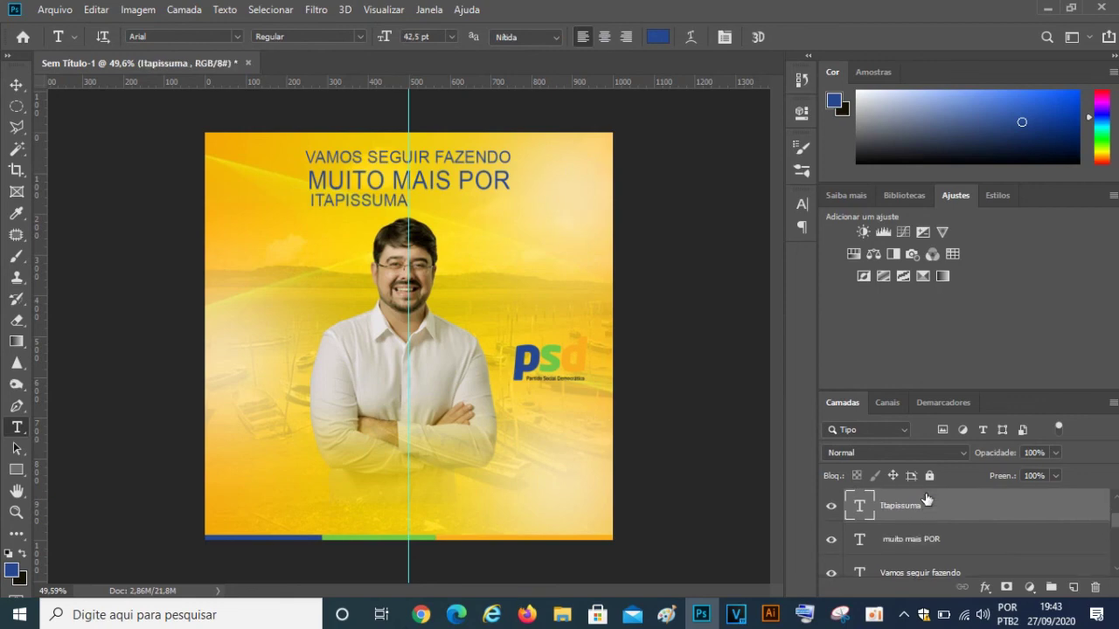
- Scale ITAPISSUMA to about 205% (87.18 pt), centred on the guide
key(ctrl+t)
drag(407, 211, 504, 237)
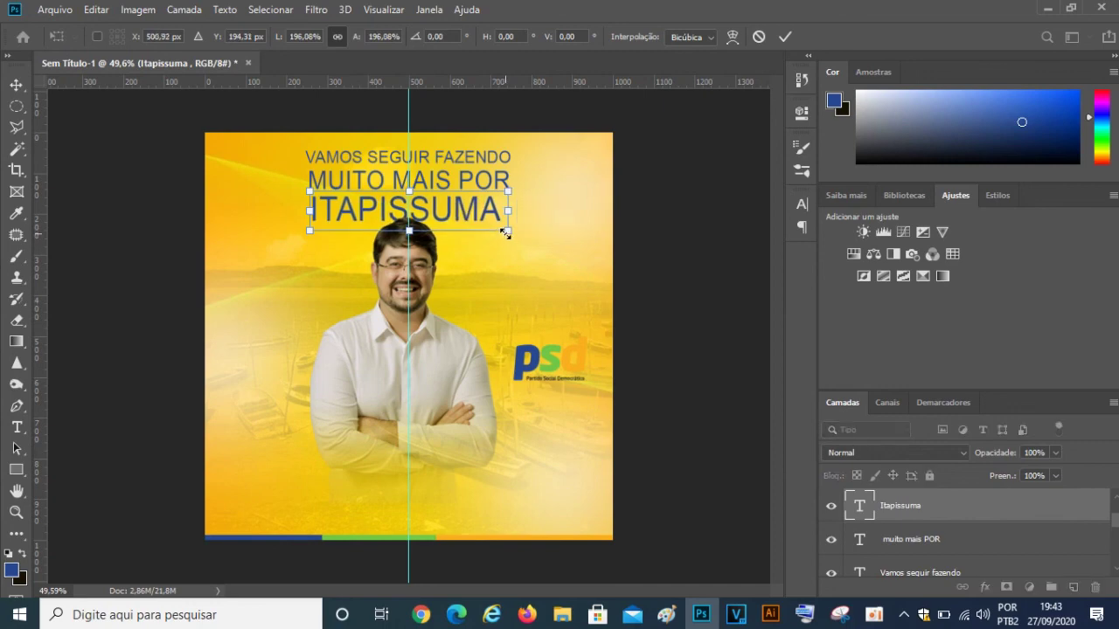
drag(506, 233, 513, 234)
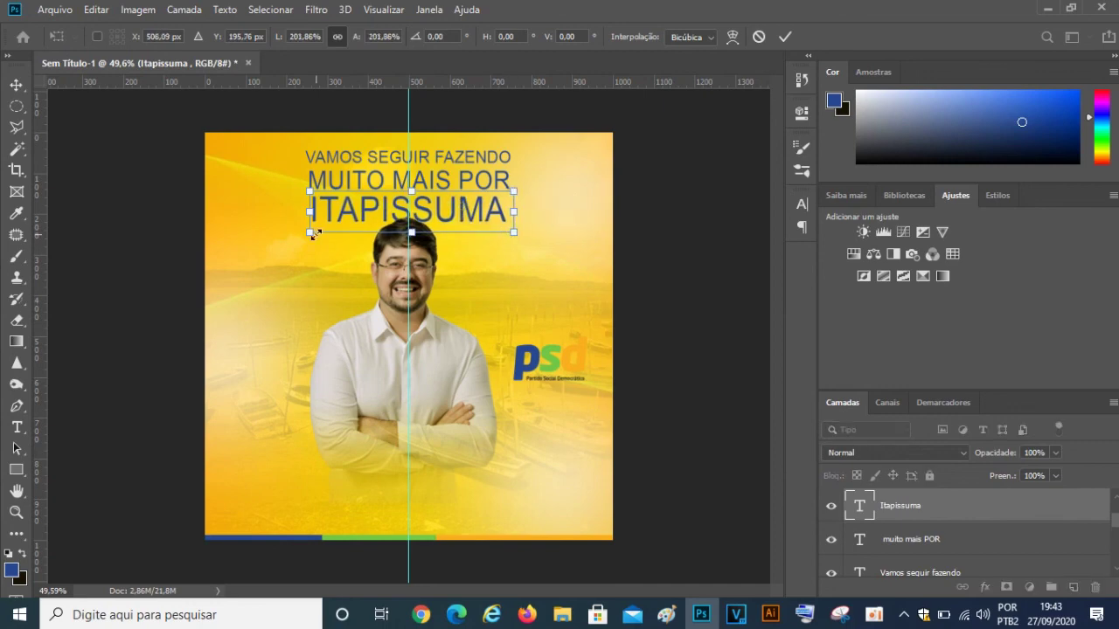
drag(308, 233, 305, 235)
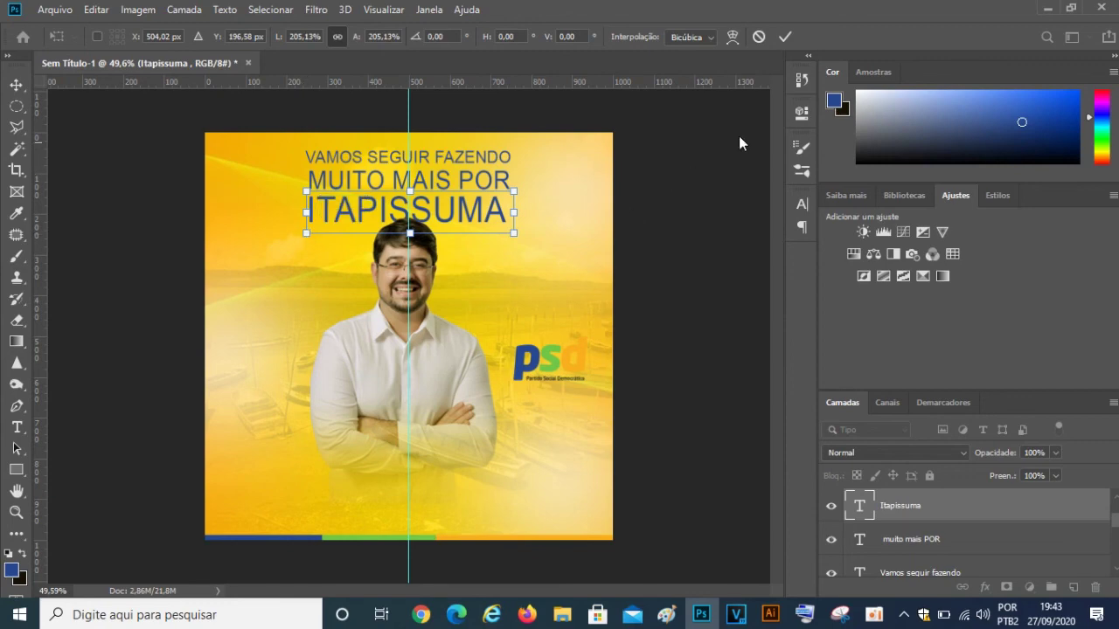
click(784, 38)
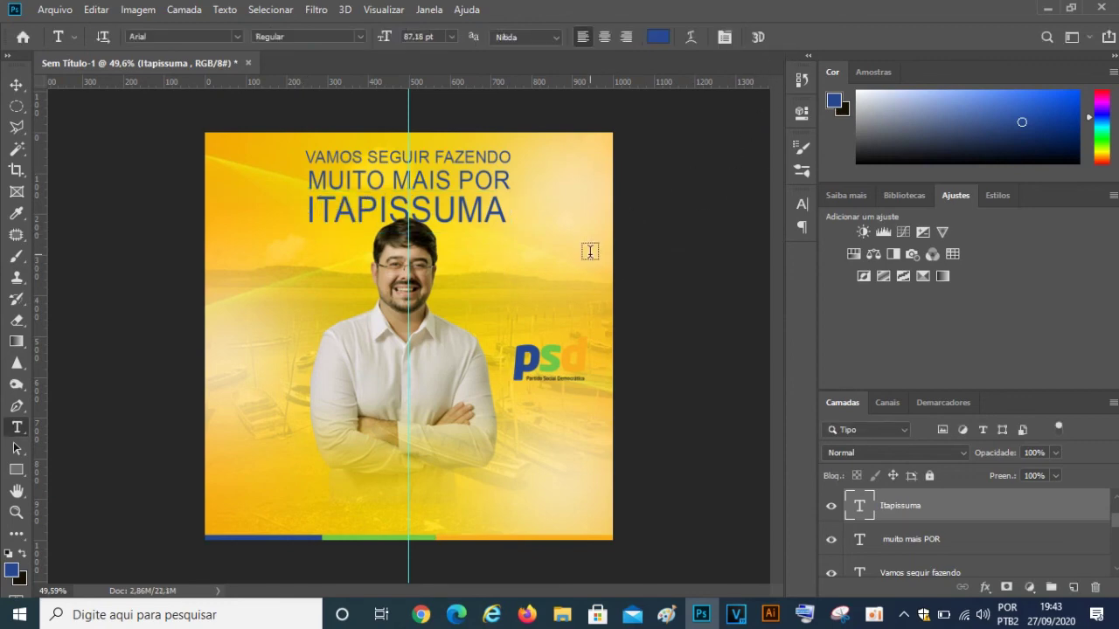
- Switch the ITAPISSUMA text to Arial Bold in the Character panel
double_click(856, 507)
click(724, 37)
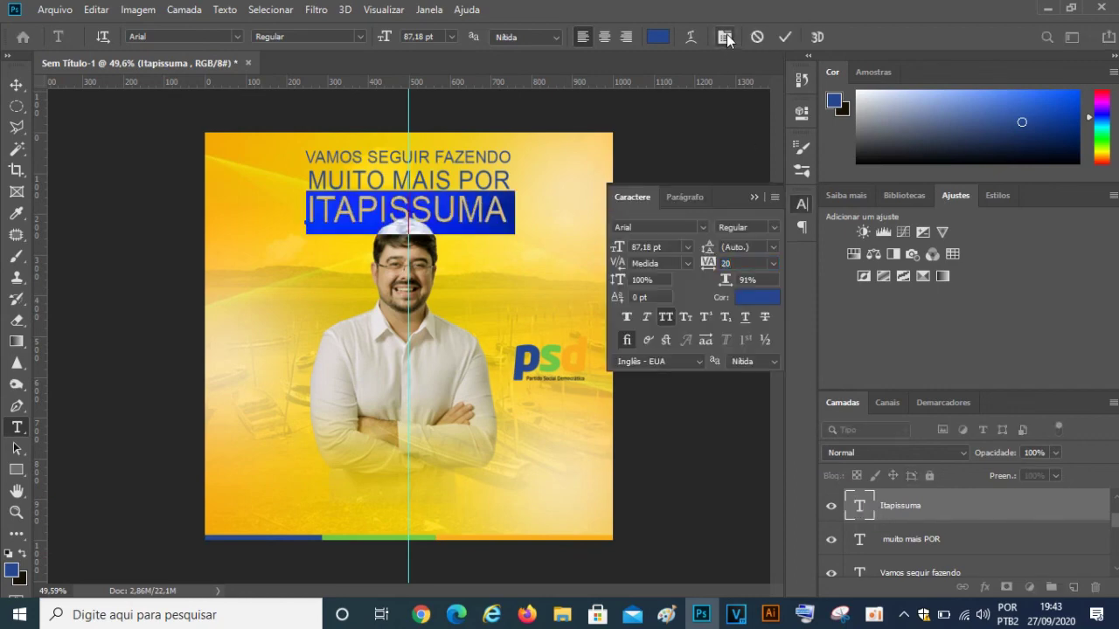
click(702, 228)
click(702, 228)
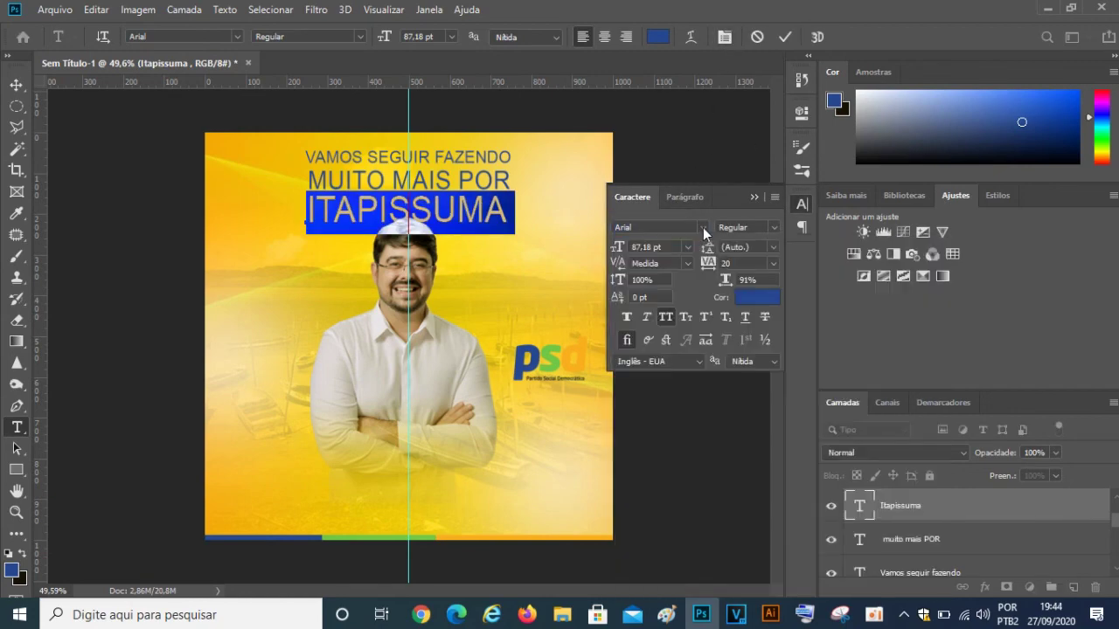
click(774, 228)
click(806, 282)
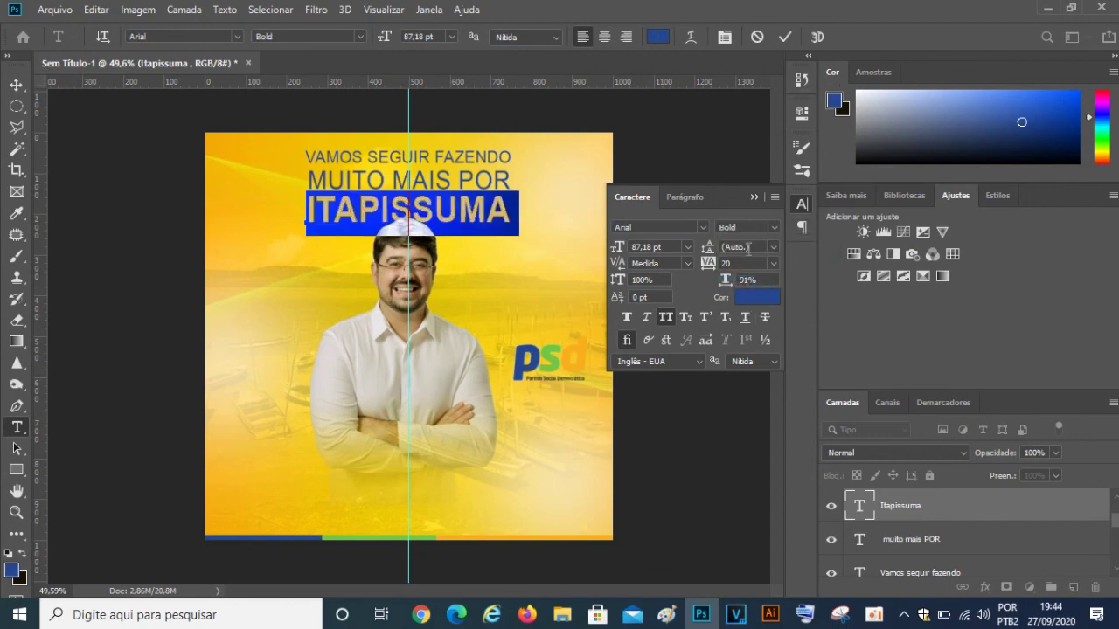
click(773, 229)
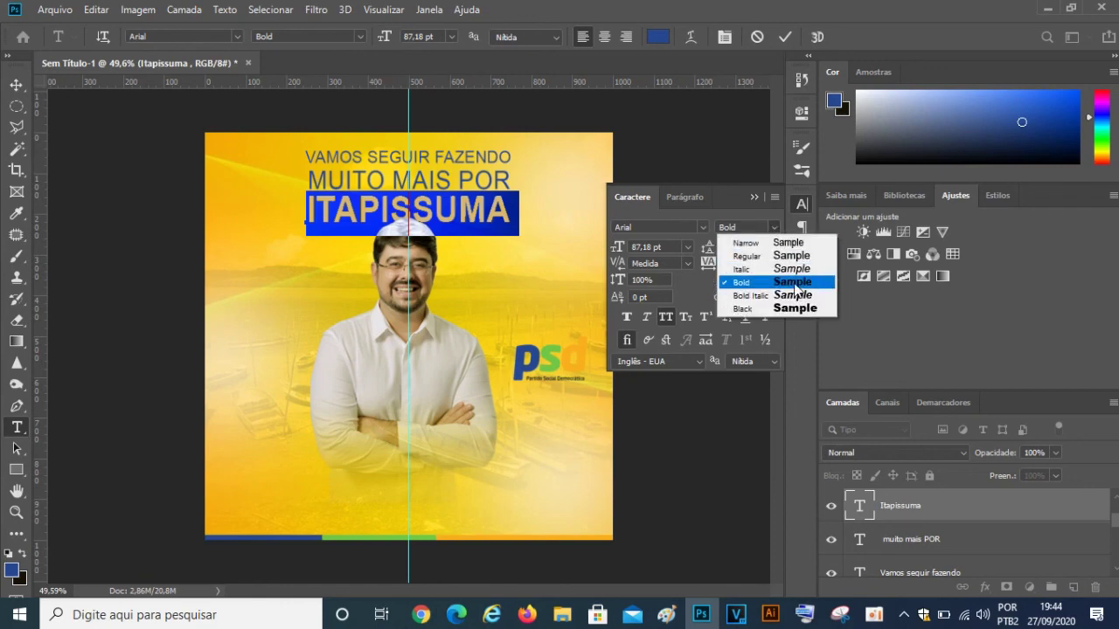
click(779, 42)
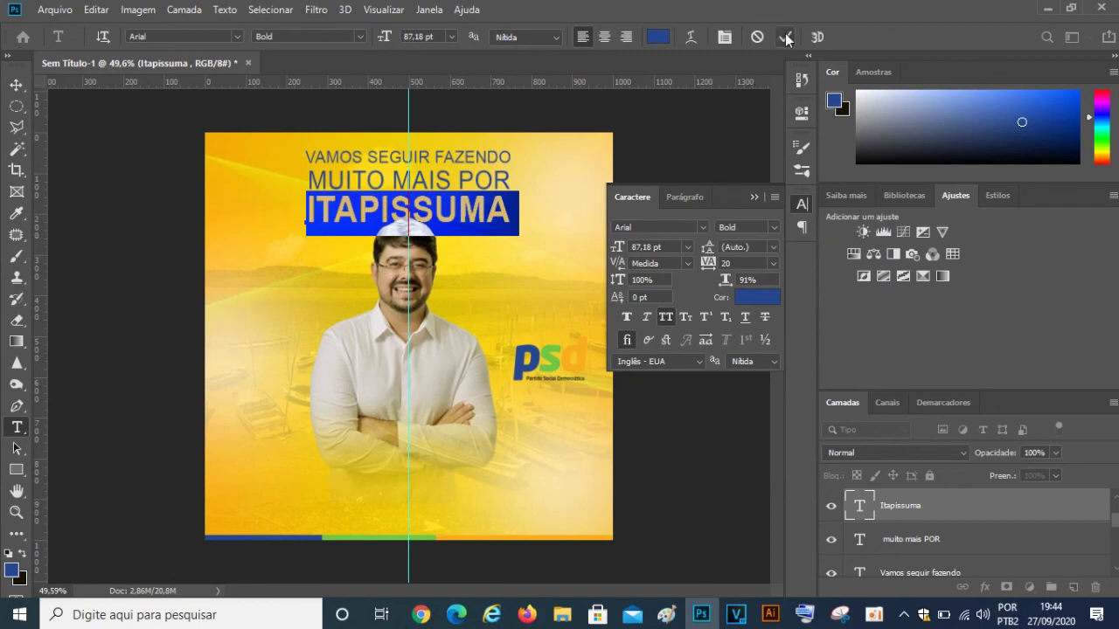
click(786, 37)
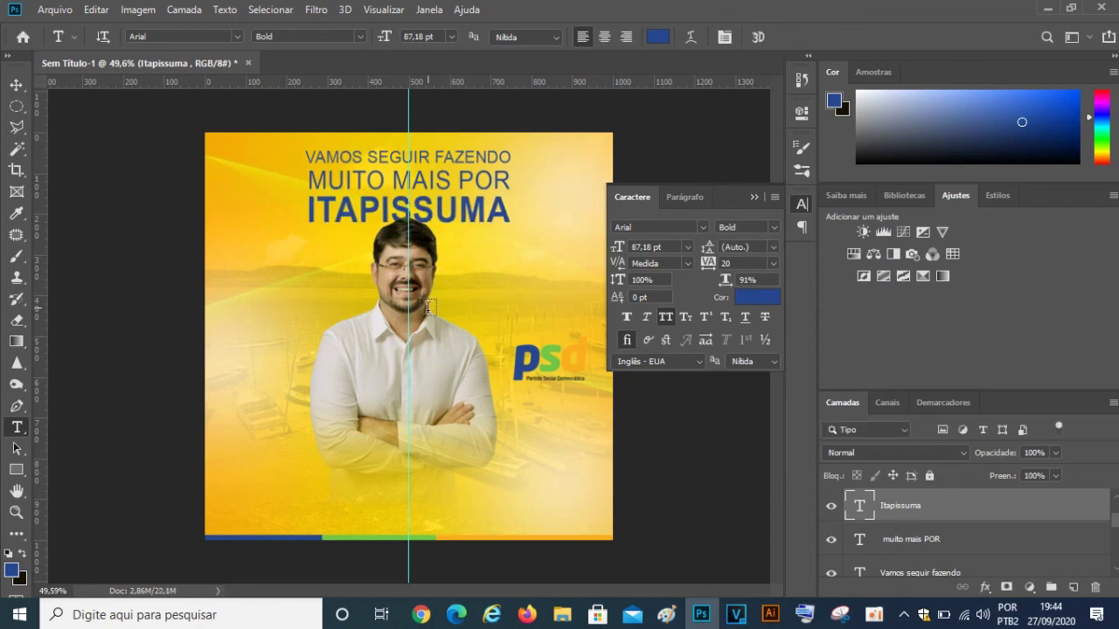
- Close the Character panel and scroll the Layers panel to find the photo layer
click(752, 194)
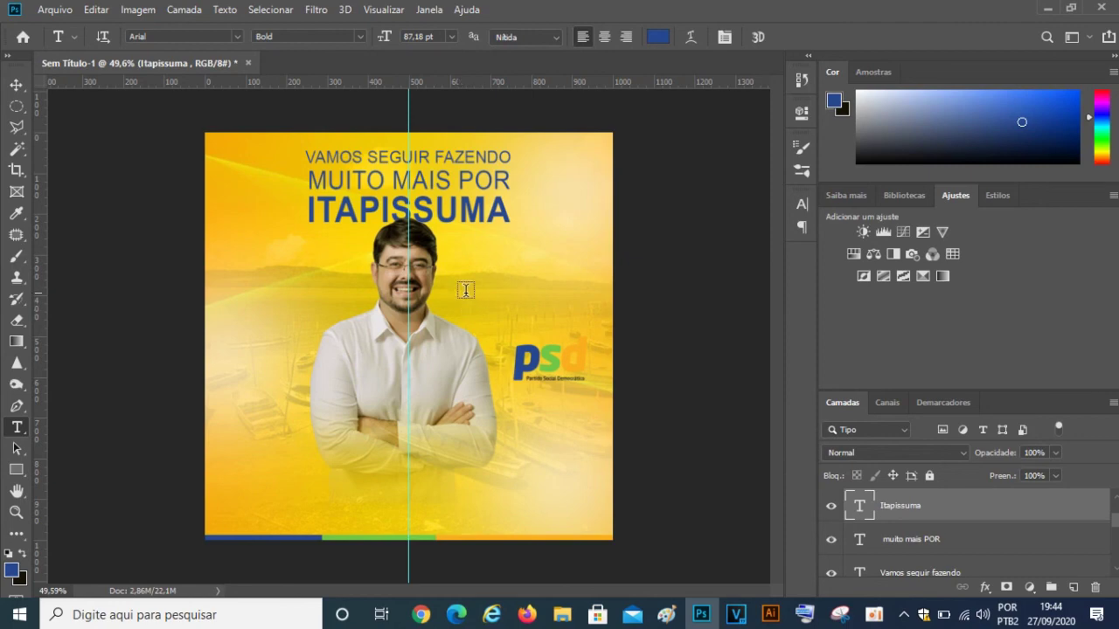
scroll(960, 546, down, 2)
scroll(960, 547, down, 2)
scroll(960, 546, down, 2)
scroll(961, 542, up, 3)
scroll(961, 542, up, 1)
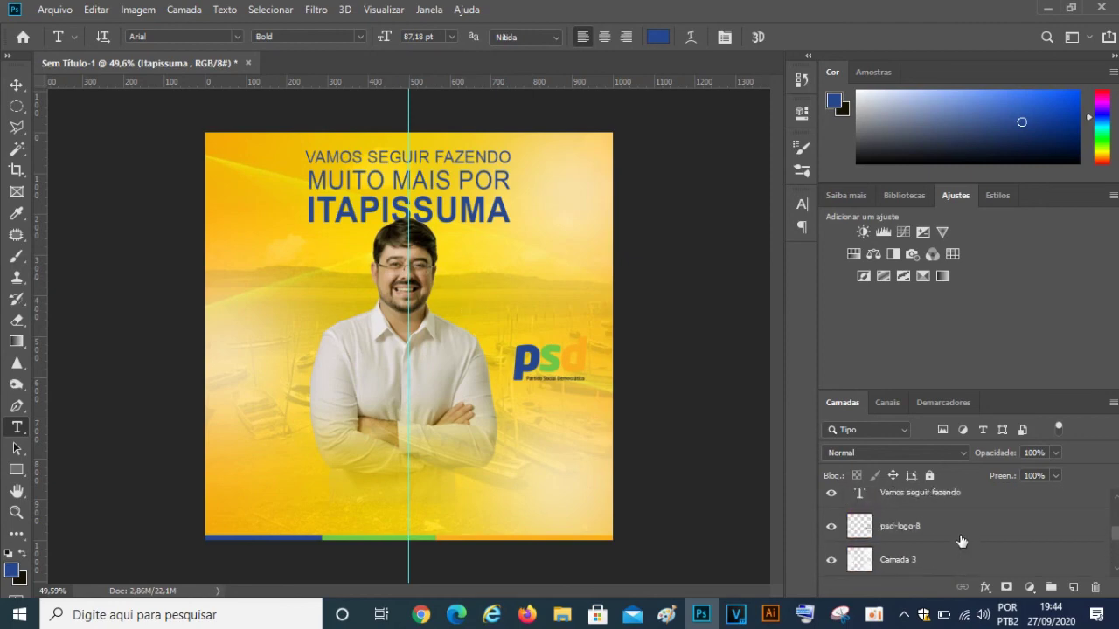
scroll(960, 542, up, 1)
scroll(959, 541, up, 1)
scroll(957, 539, up, 2)
scroll(957, 539, up, 1)
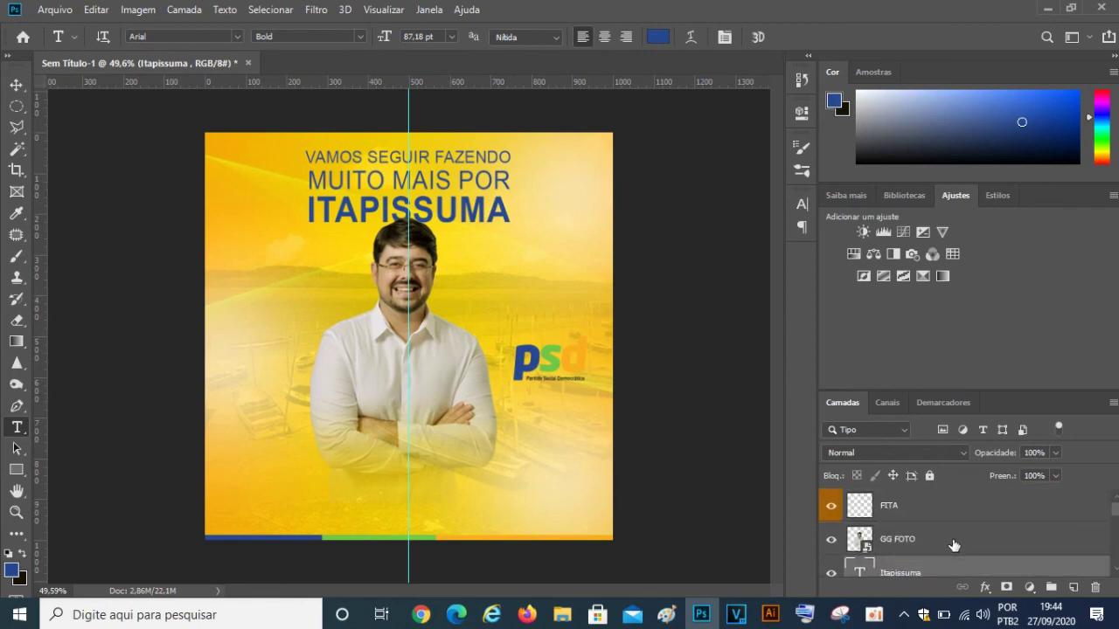
- Nudge the GG FOTO candidate photo slightly down, then bring up the Google Docs notes
click(953, 546)
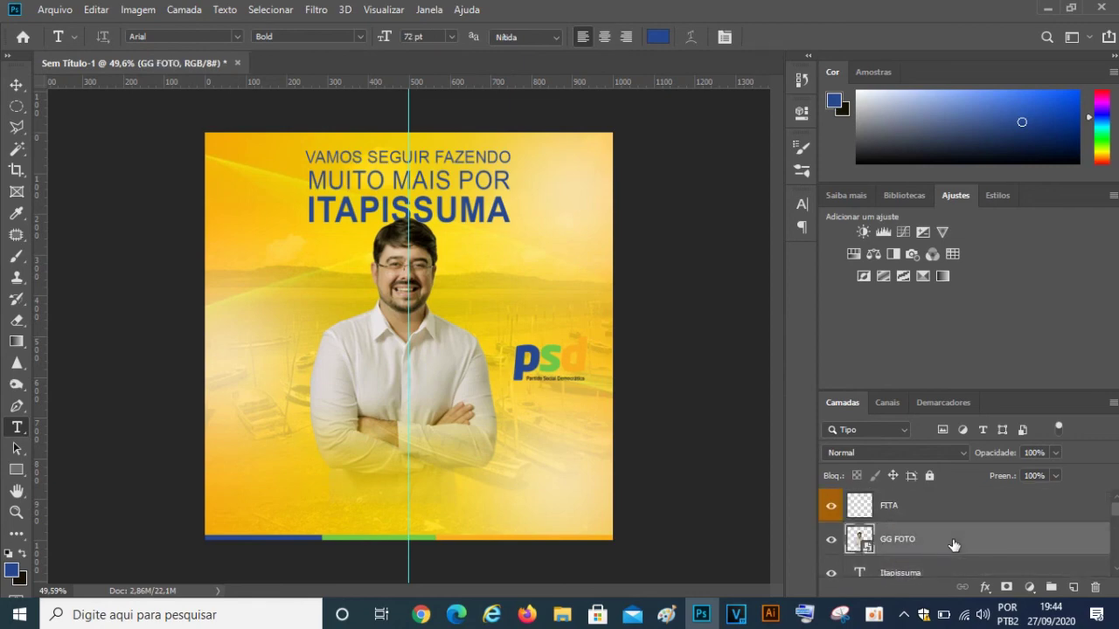
click(16, 85)
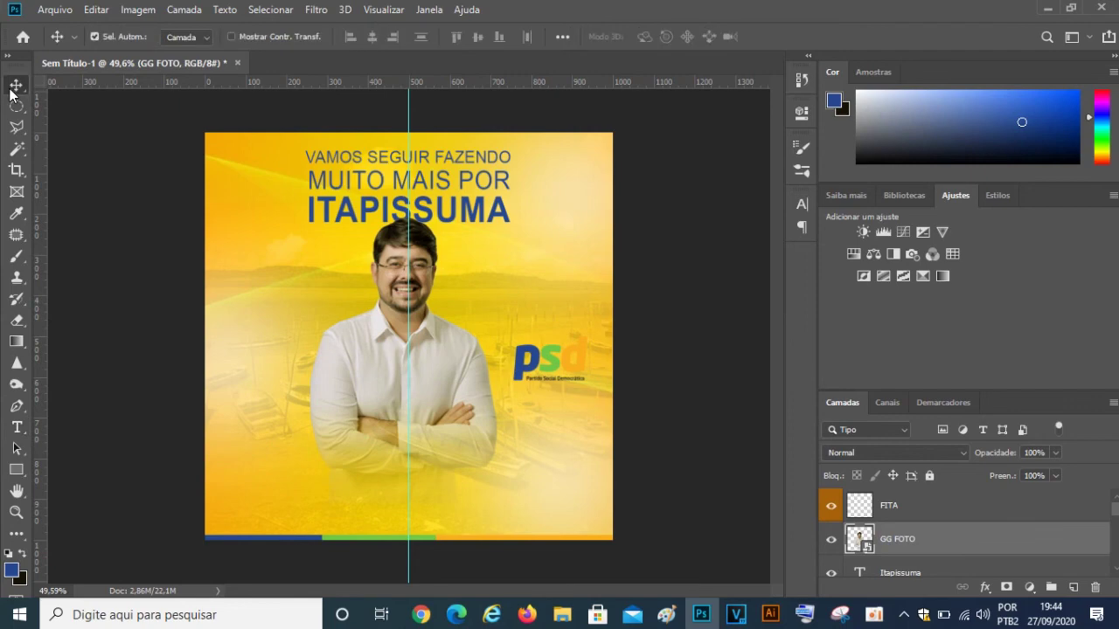
key(shift+Down)
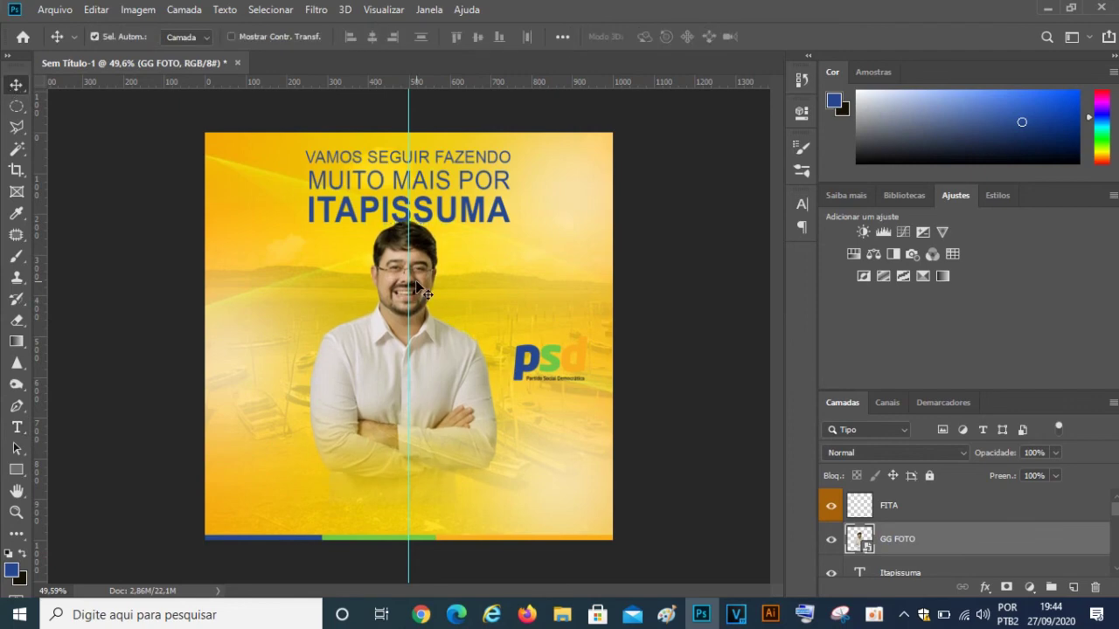
key(shift+Down)
key(Up)
key(Up)
key(Up)
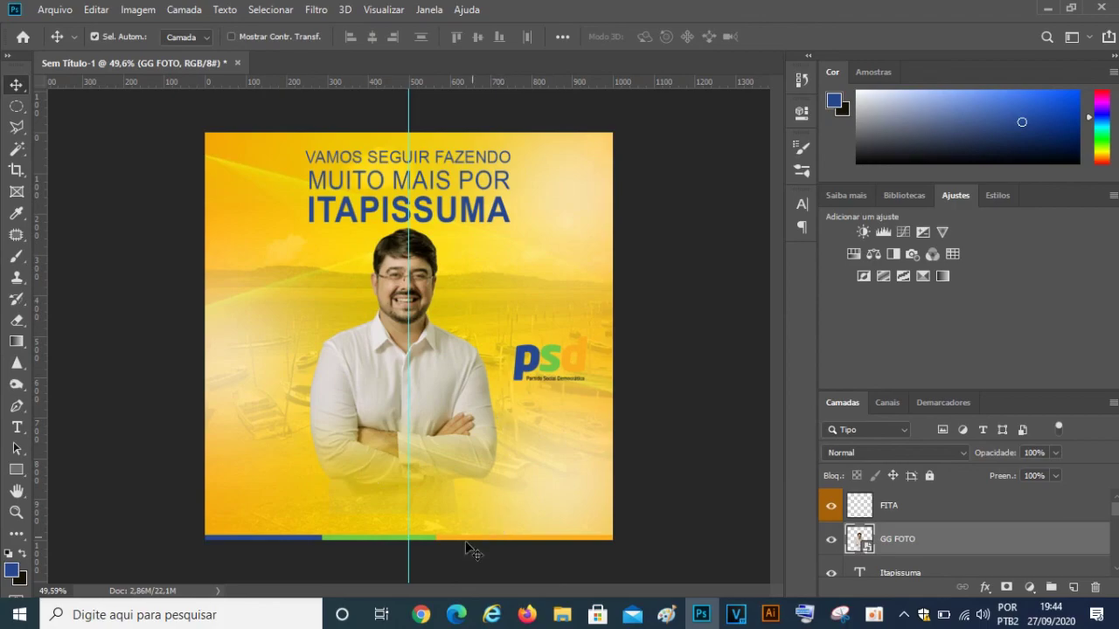
click(421, 615)
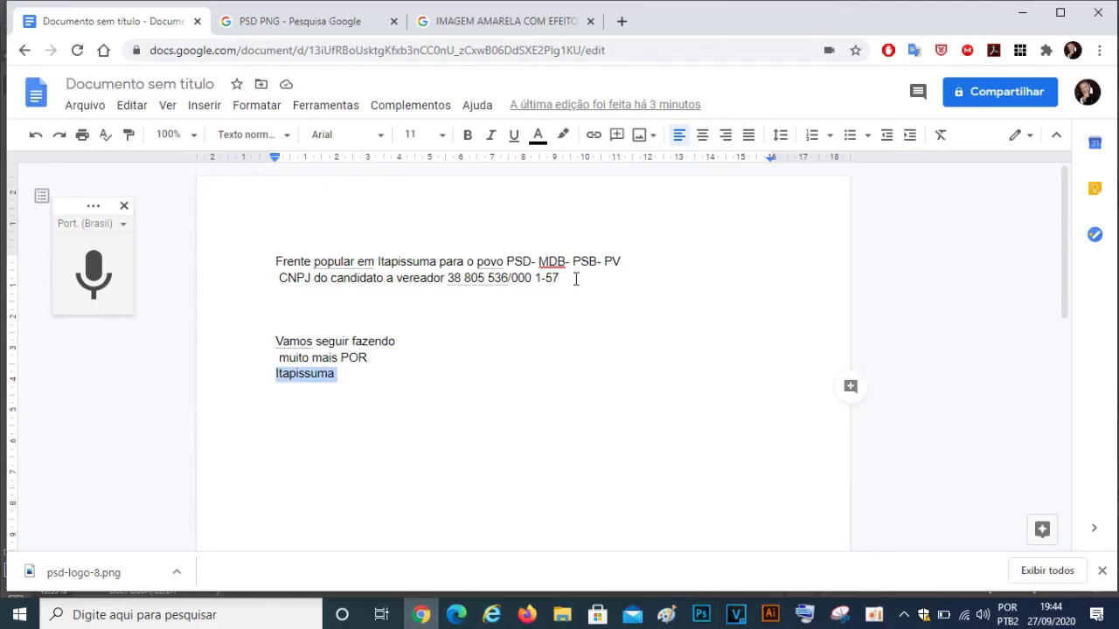
- Copy the coalition and CNPJ lines from the notes and switch back to Photoshop
drag(575, 278, 277, 260)
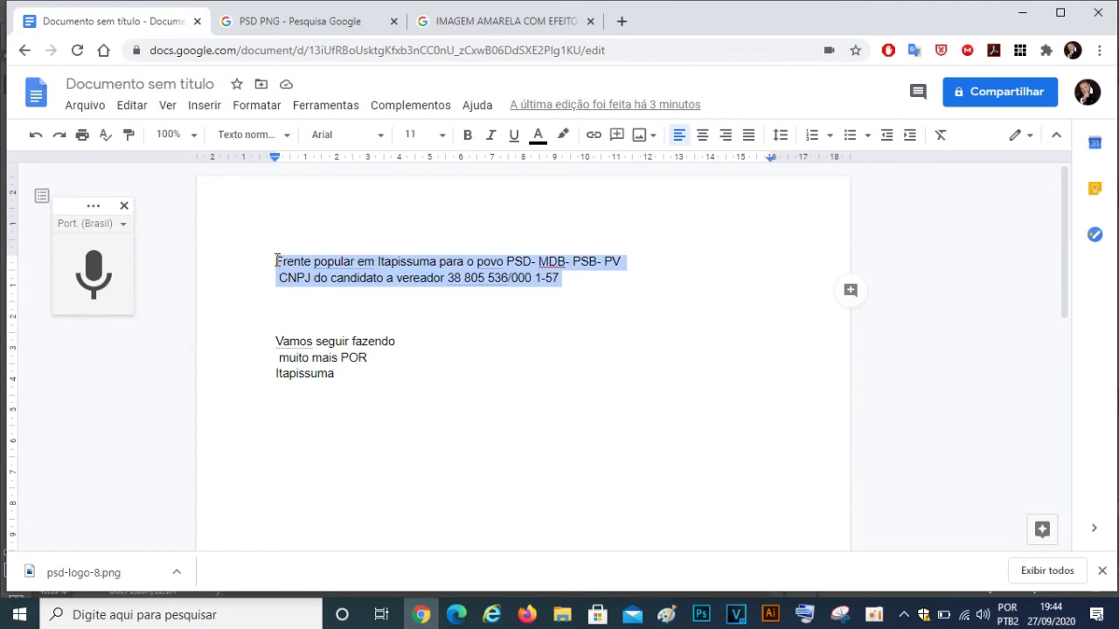
right_click(388, 271)
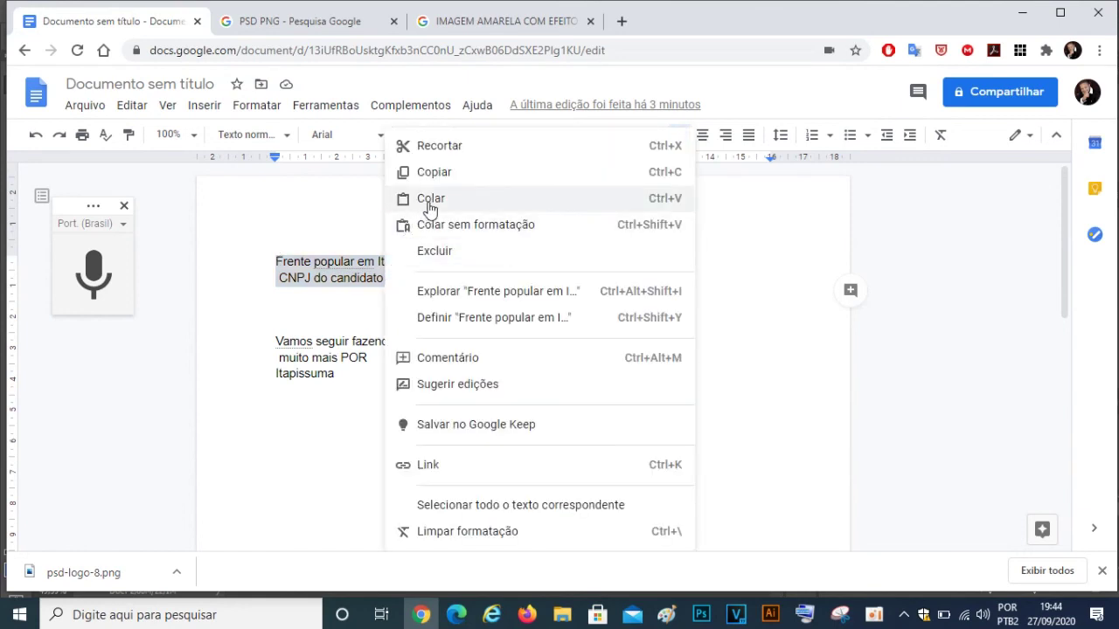
click(433, 173)
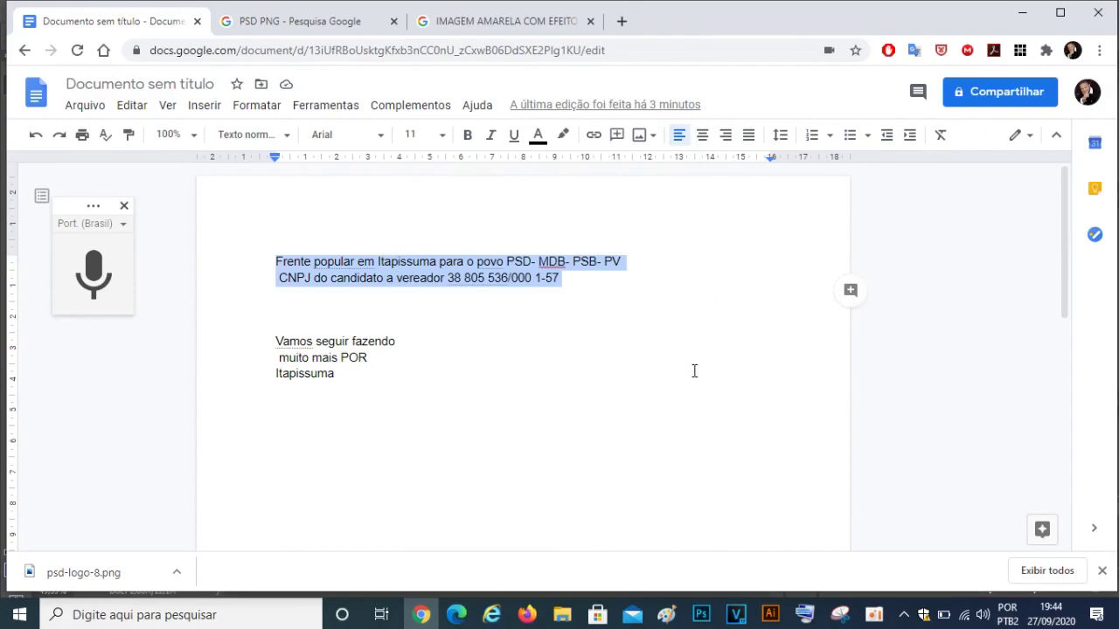
click(701, 615)
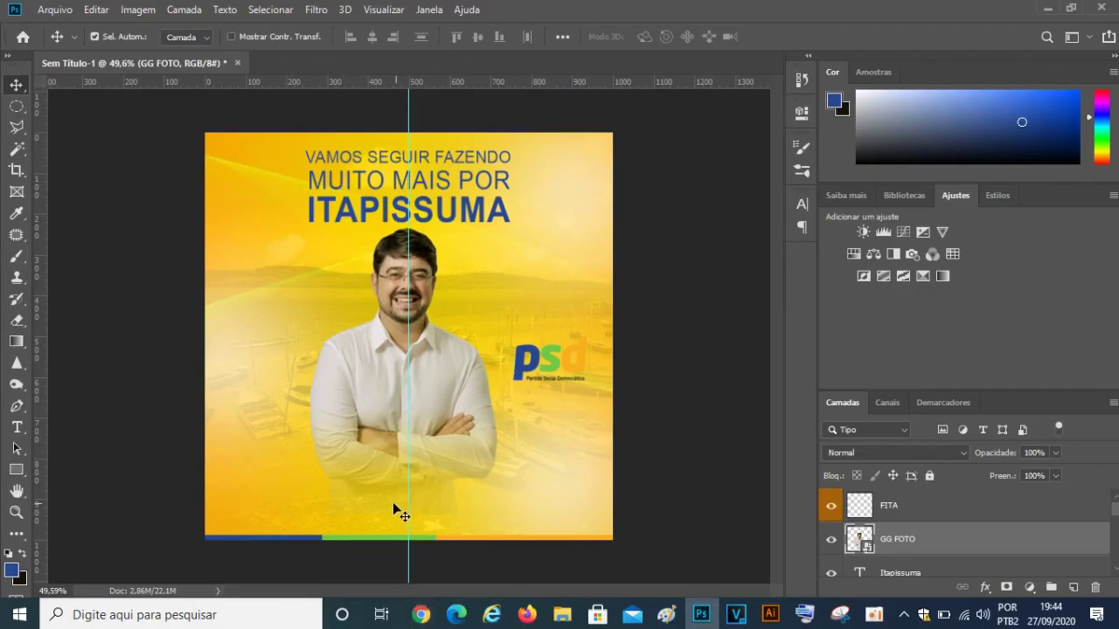
- Draw a text box at the bottom of the poster and paste the coalition and CNPJ lines into it
click(19, 428)
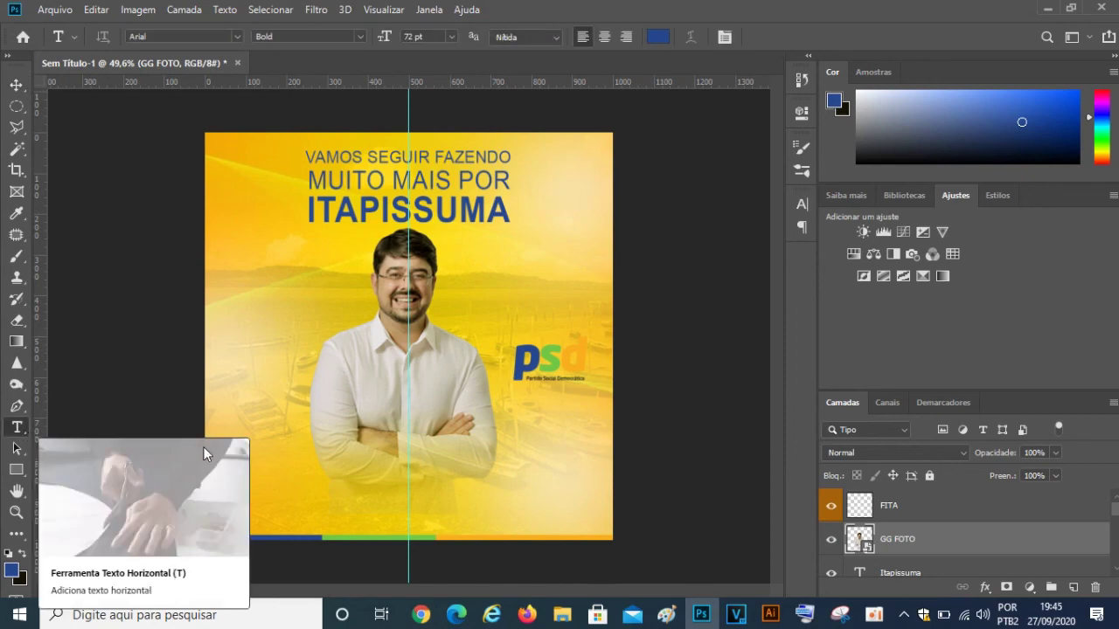
mouse_move(267, 428)
mouse_down()
mouse_move(562, 452)
mouse_move(563, 496)
mouse_up()
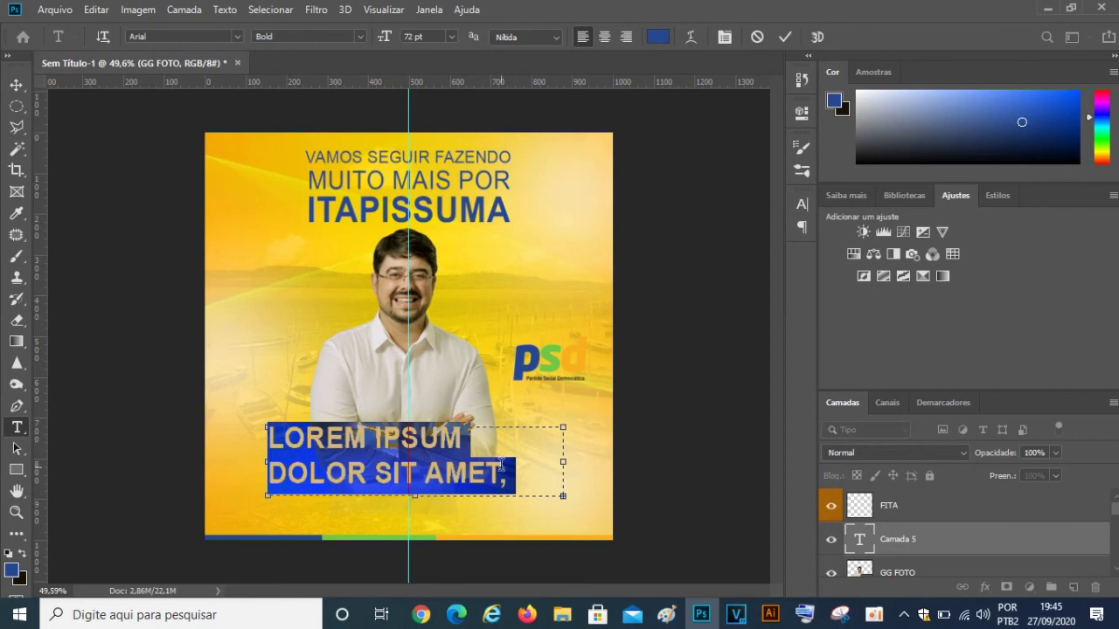
click(452, 37)
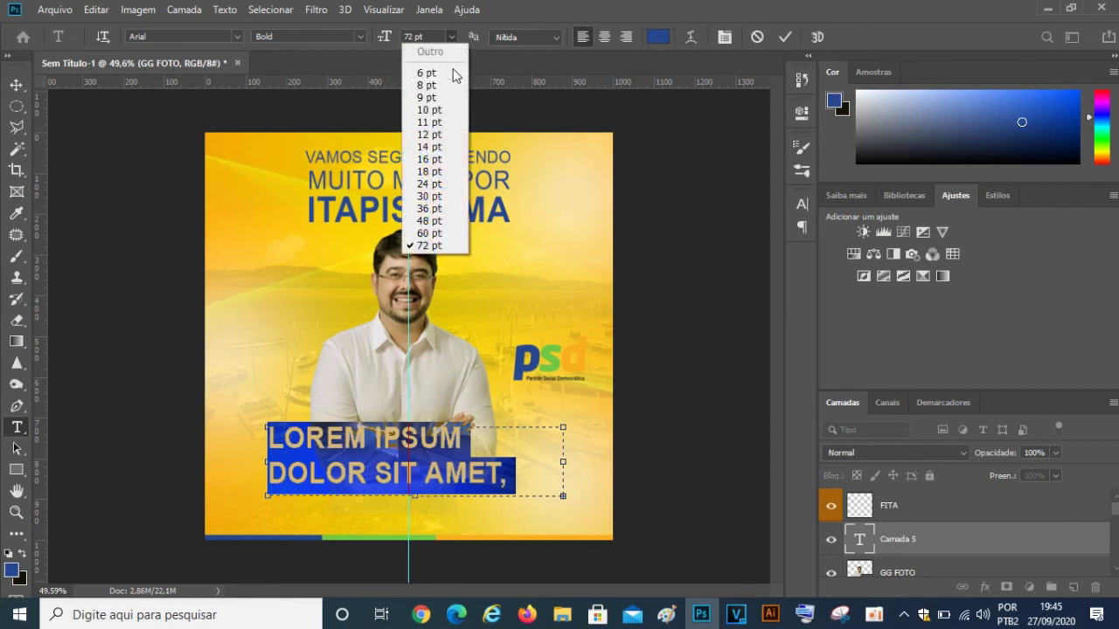
click(444, 187)
drag(382, 483, 263, 430)
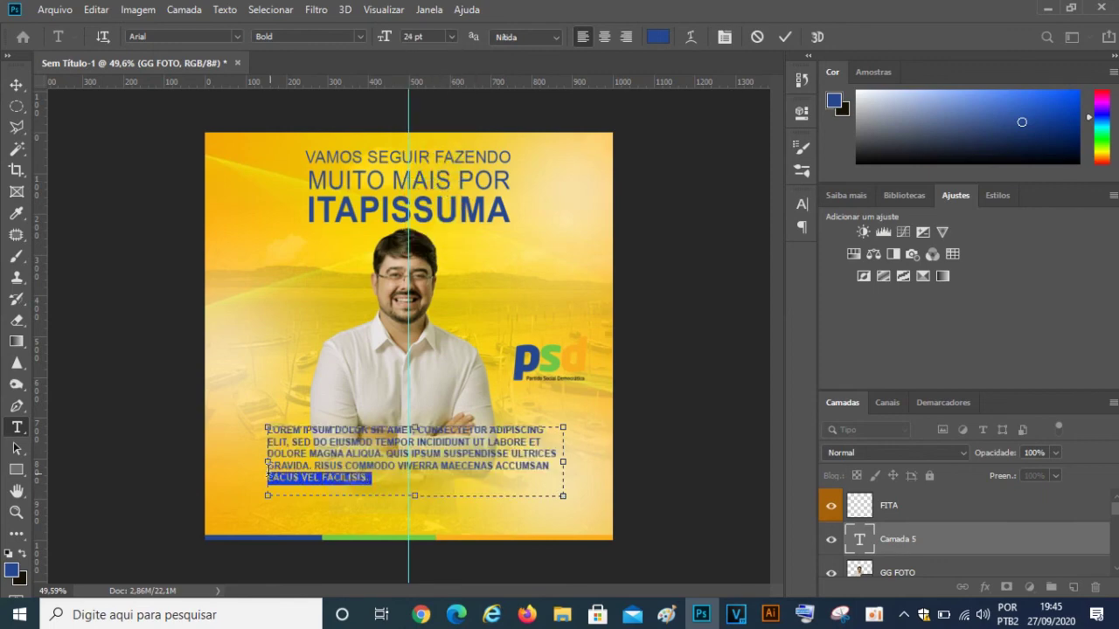
key(BackSpace)
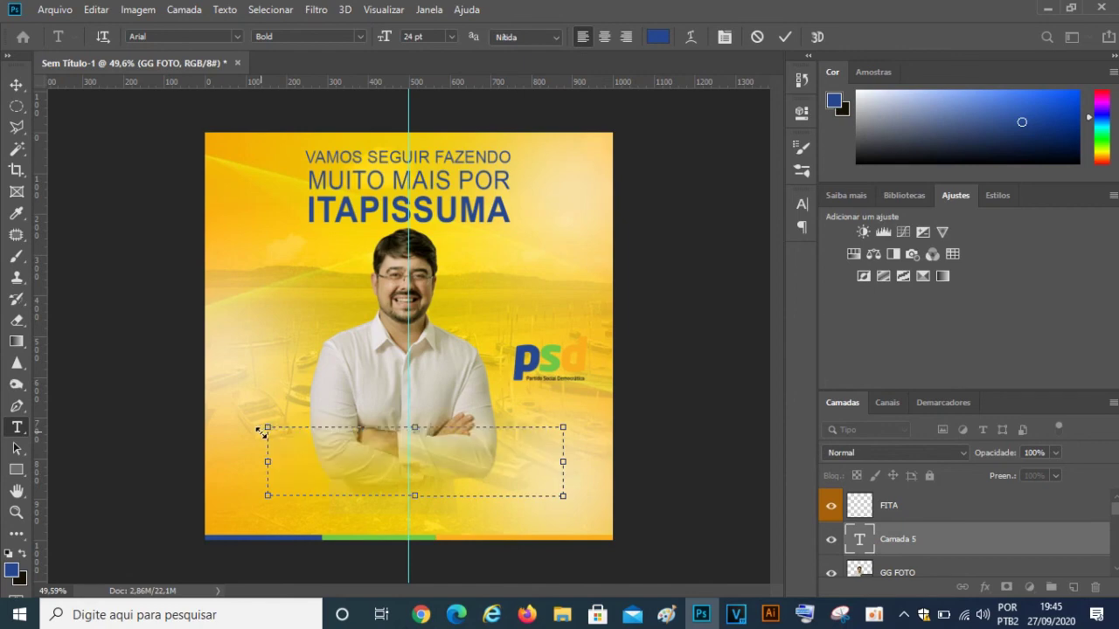
right_click(274, 431)
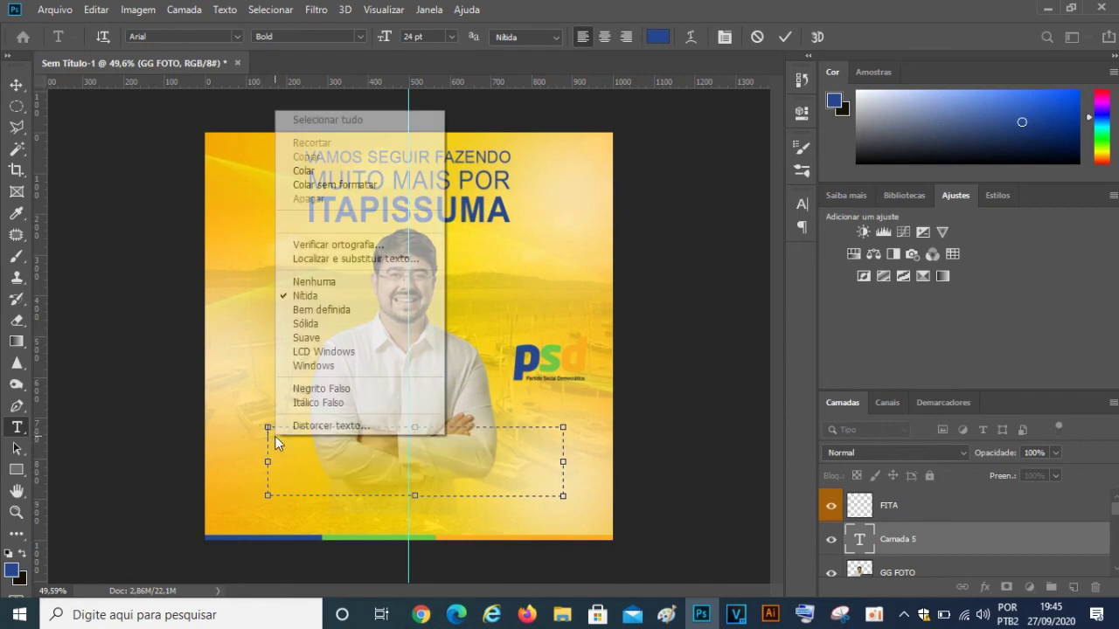
click(326, 171)
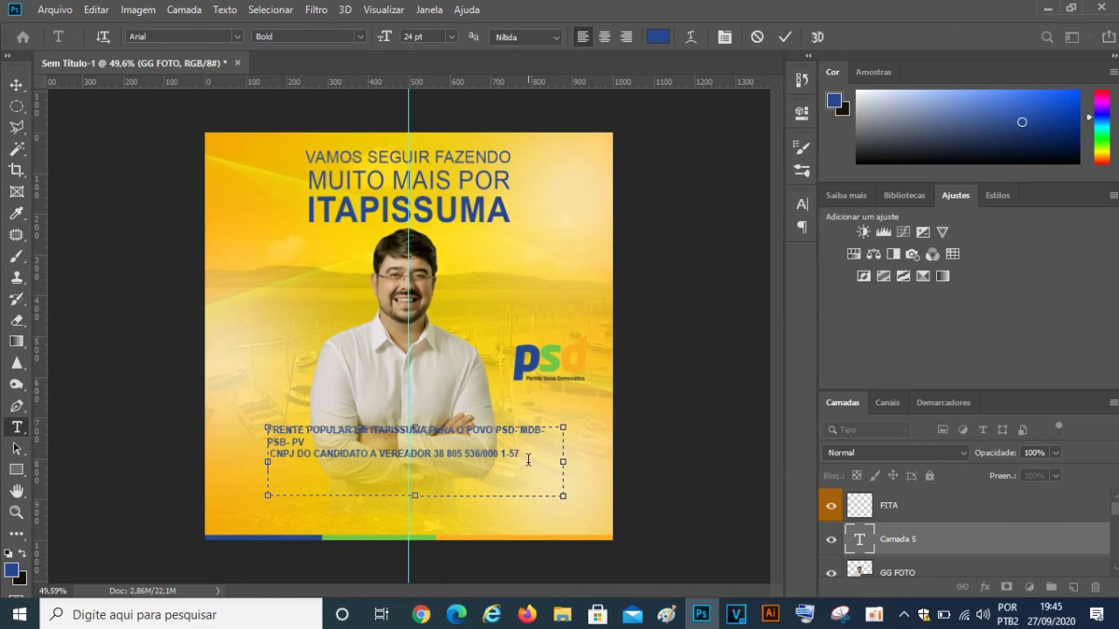
- Centre-align the pasted disclaimer lines and commit the text
drag(524, 455, 344, 453)
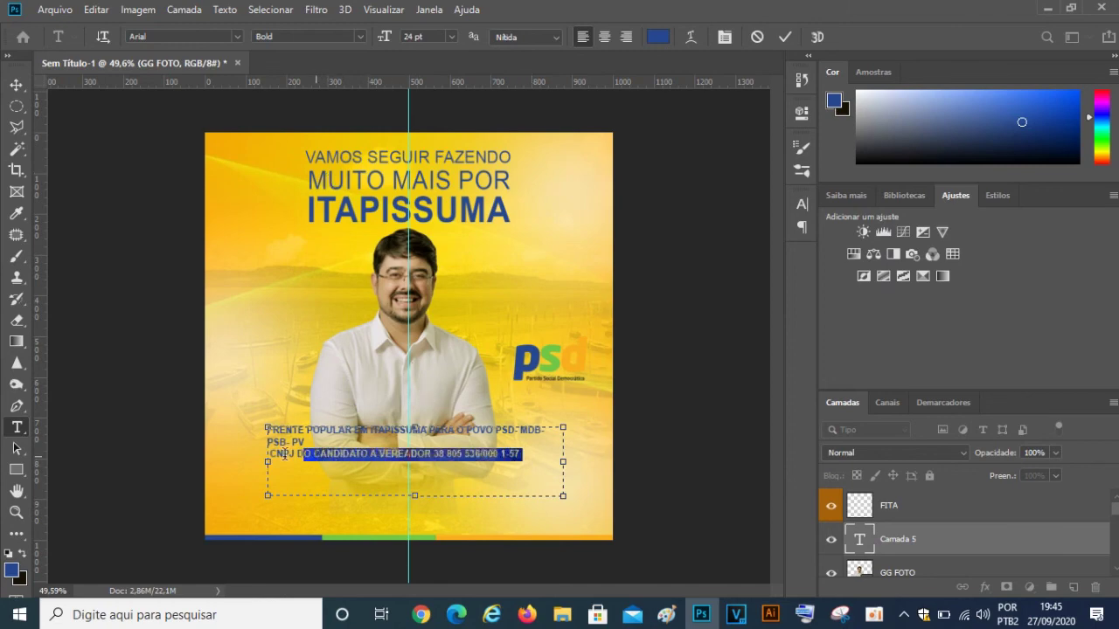
drag(344, 453, 262, 429)
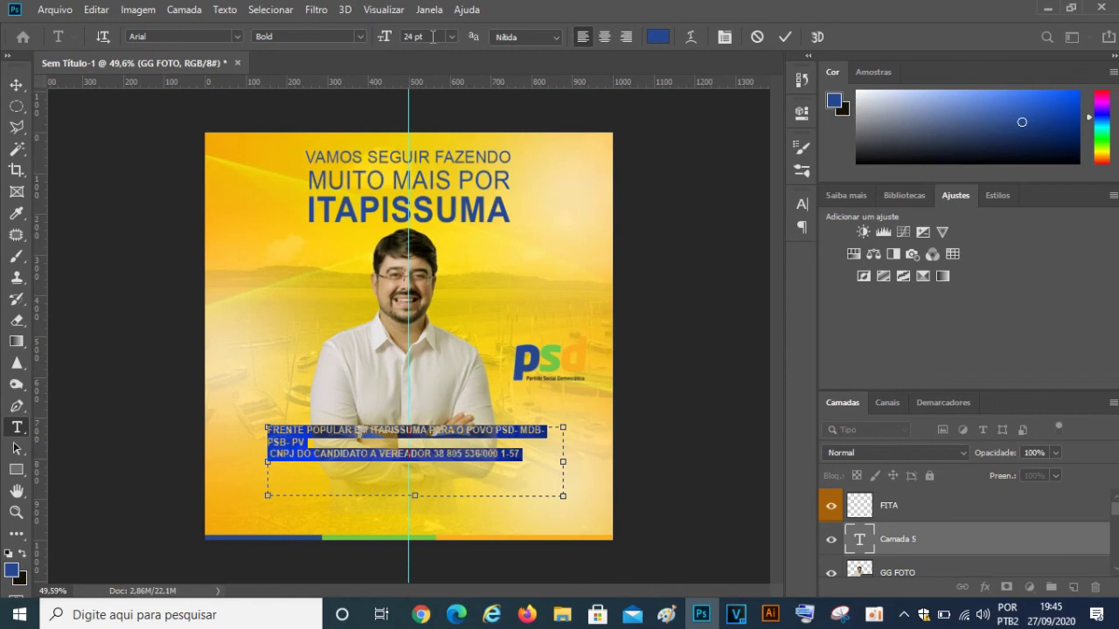
scroll(431, 37, down, 1)
scroll(432, 37, down, 1)
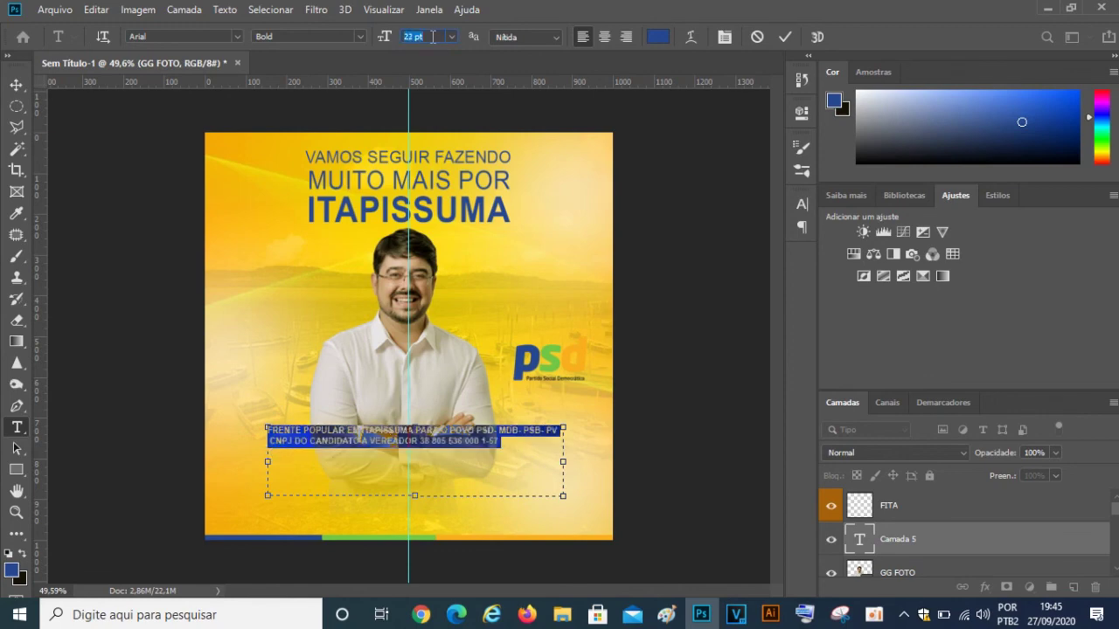
click(600, 39)
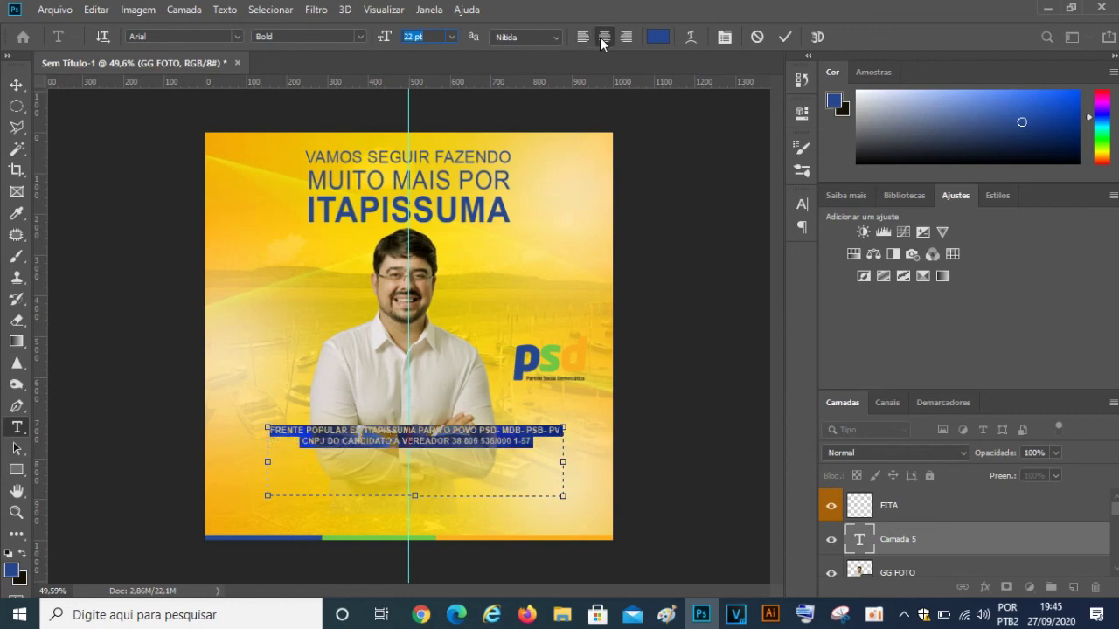
click(786, 37)
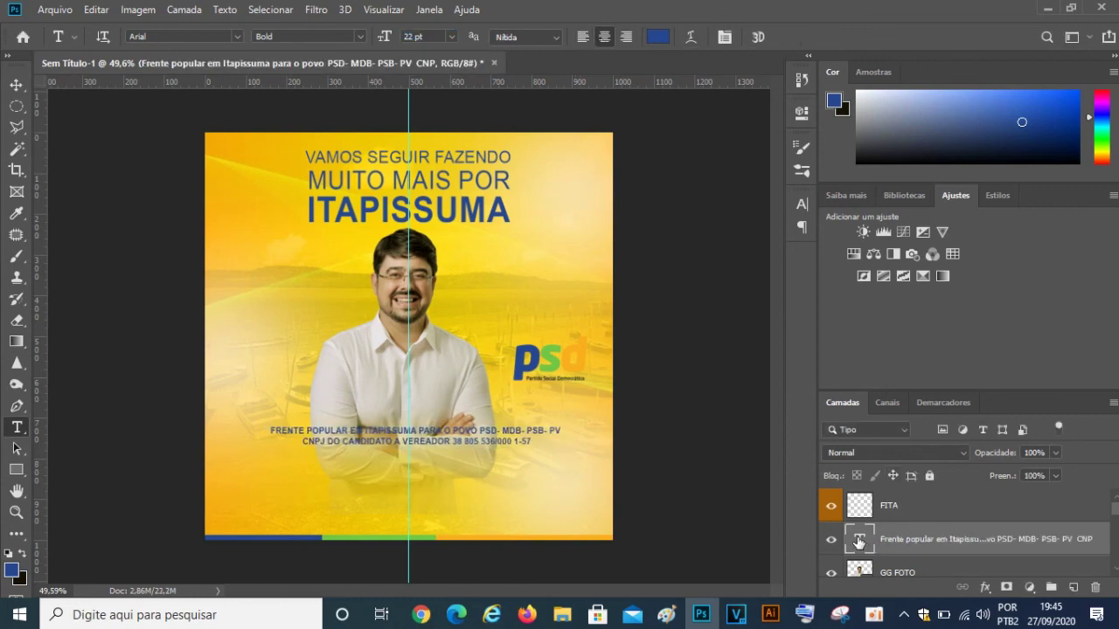
- Recolour the disclaimer text near-black (000103) and switch it to Arial Narrow
double_click(860, 540)
click(658, 36)
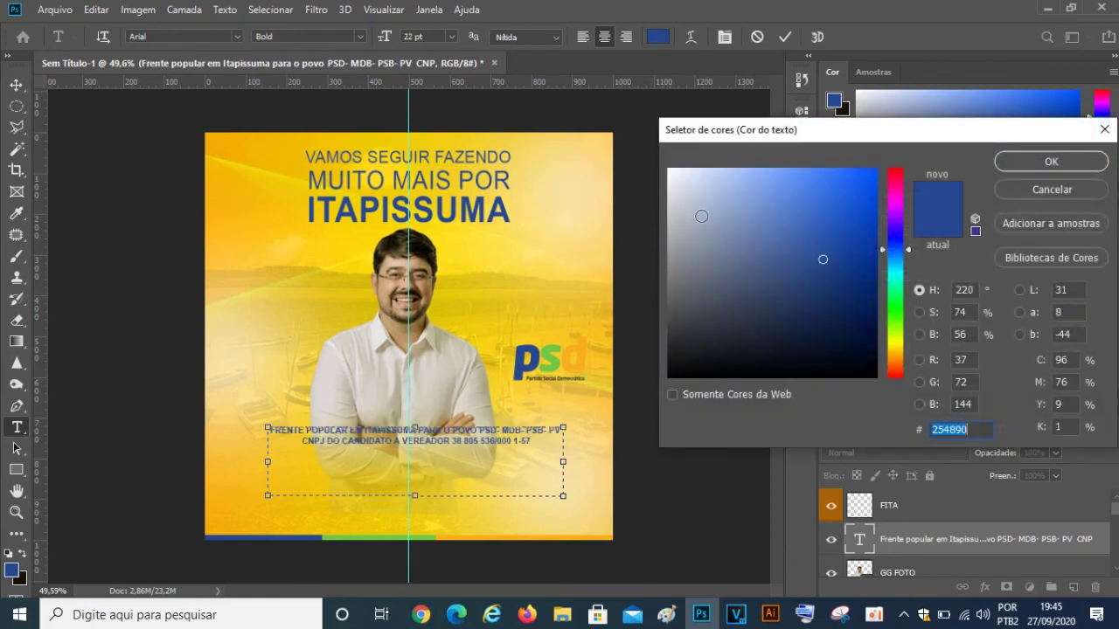
click(869, 375)
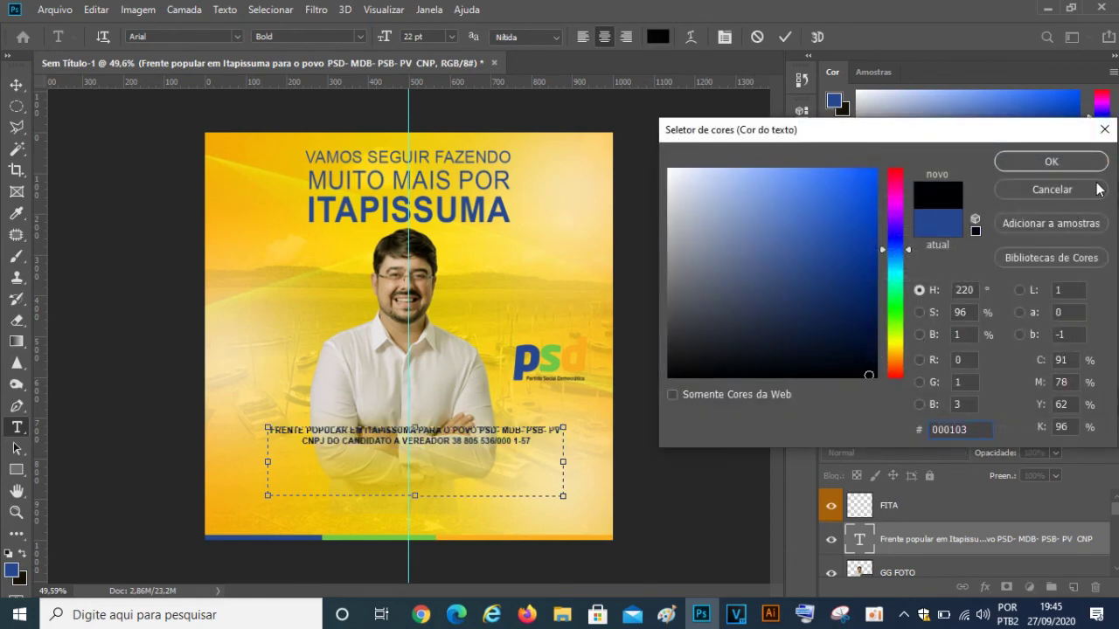
click(1058, 162)
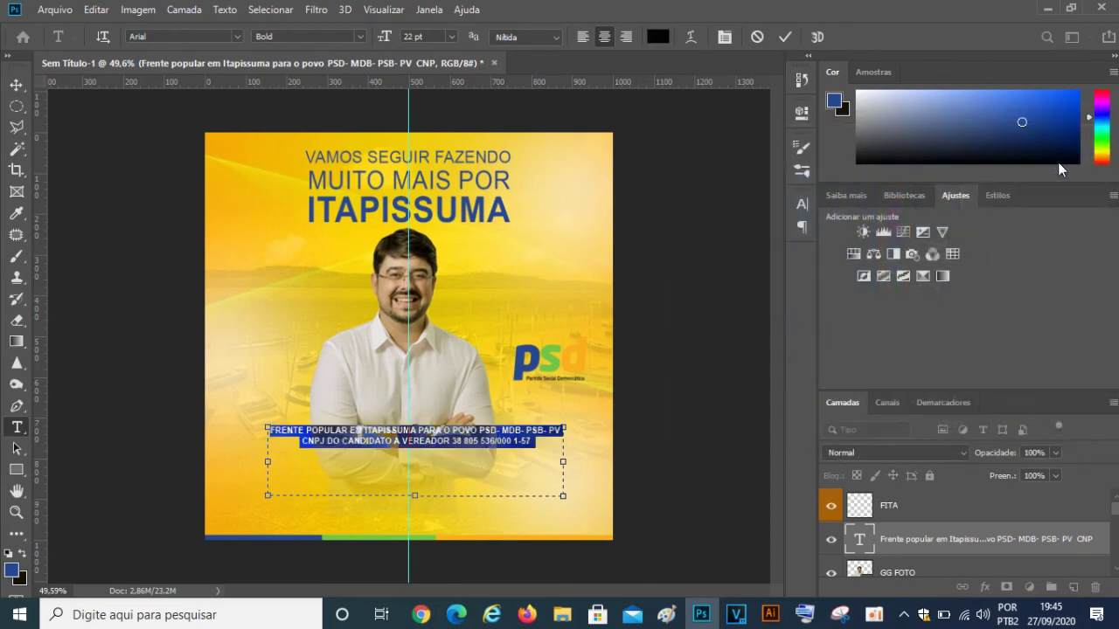
click(724, 37)
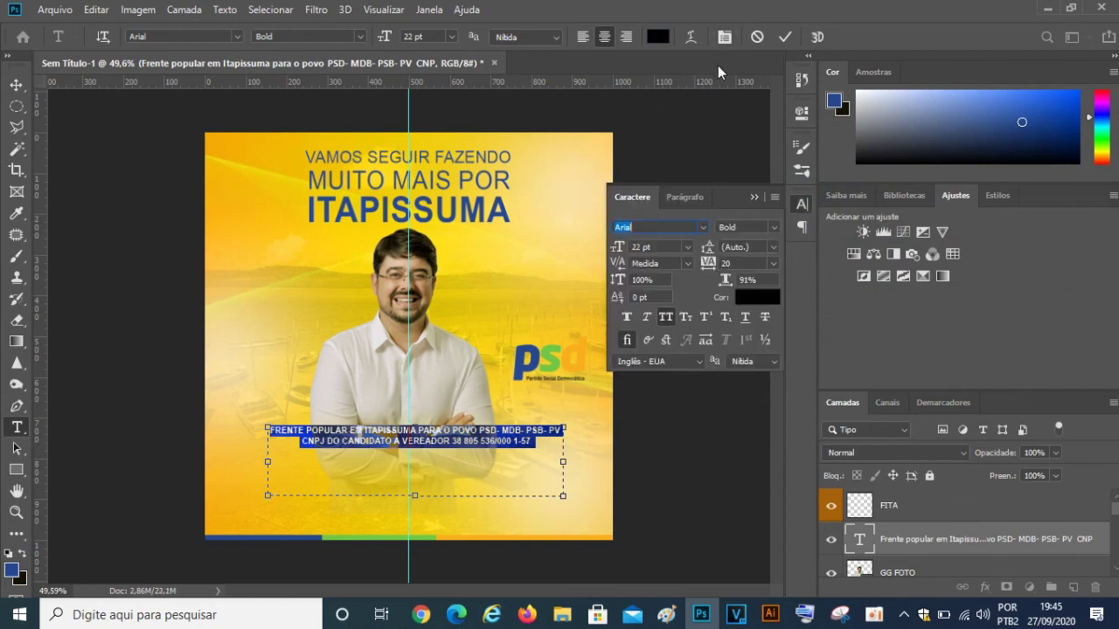
click(774, 227)
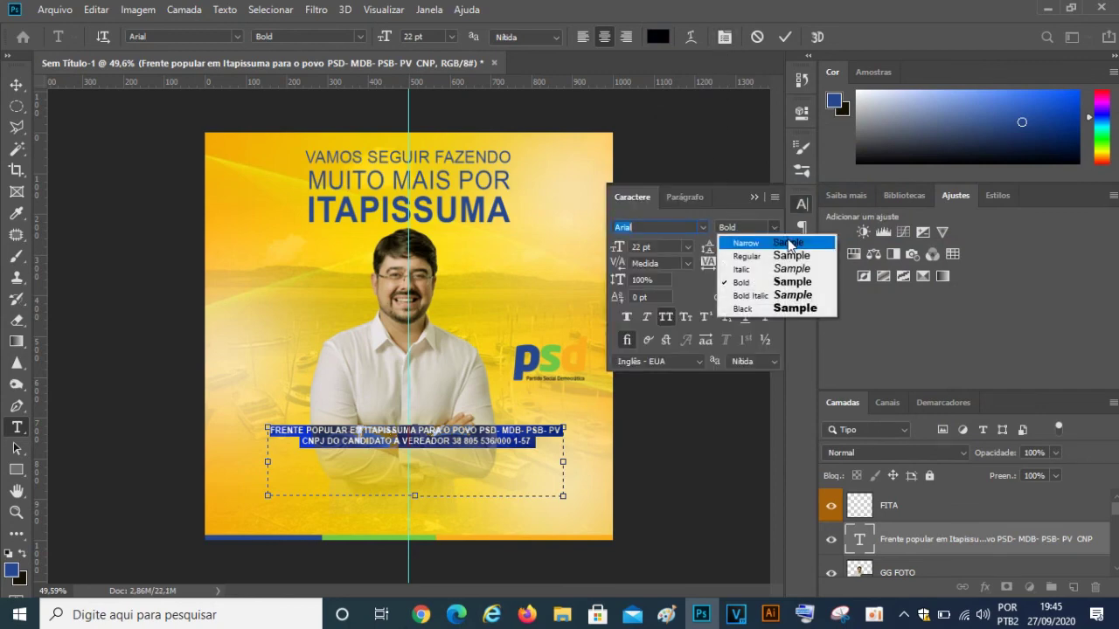
click(745, 243)
click(785, 37)
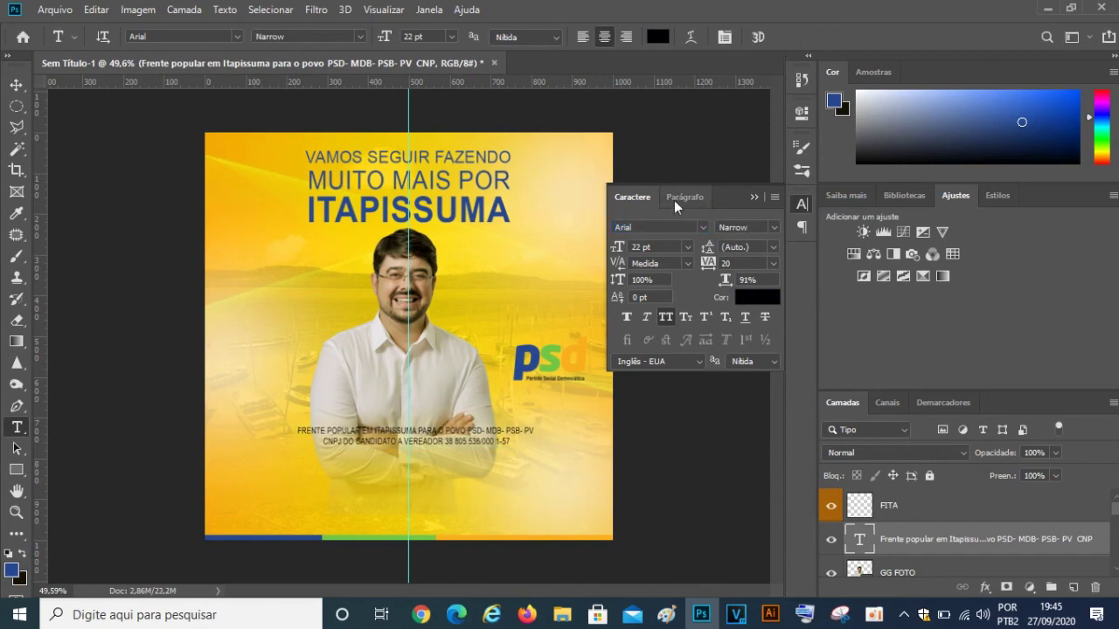
key(ctrl+t)
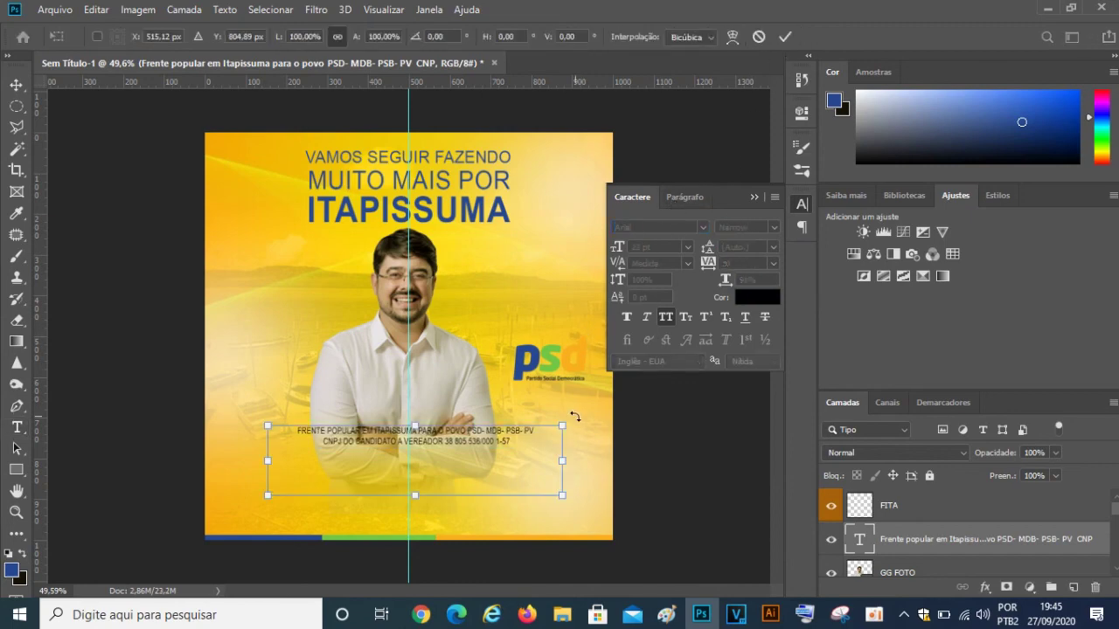
- Rotate the disclaimer text -90°, move it to the left edge and shrink it to about two-thirds
drag(576, 417, 379, 320)
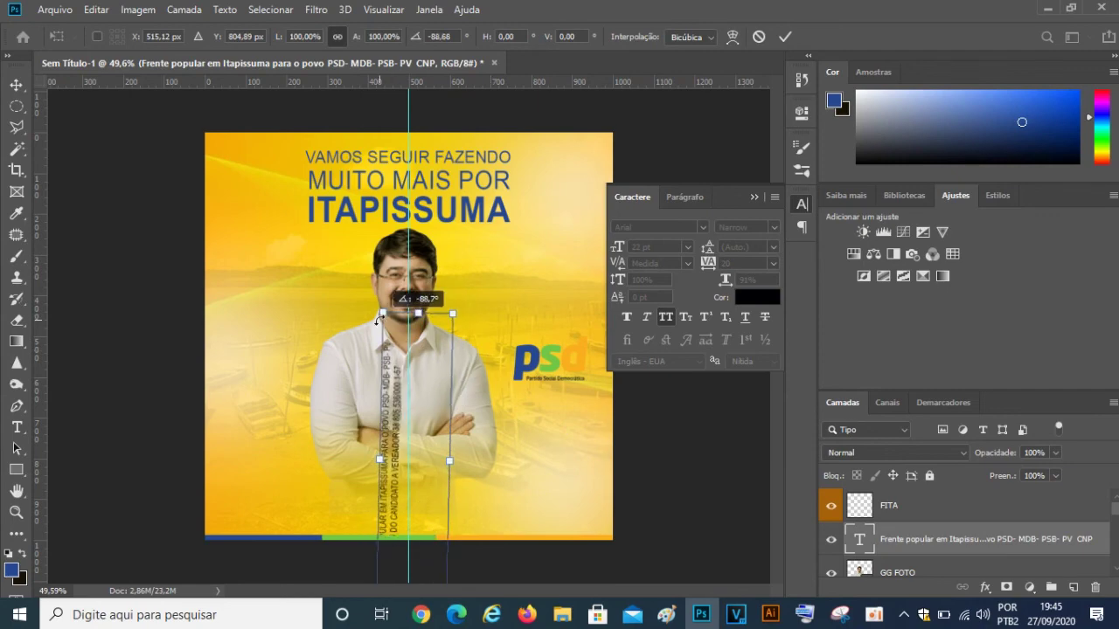
mouse_move(424, 410)
mouse_down()
mouse_move(257, 317)
mouse_move(272, 301)
mouse_move(264, 292)
mouse_up()
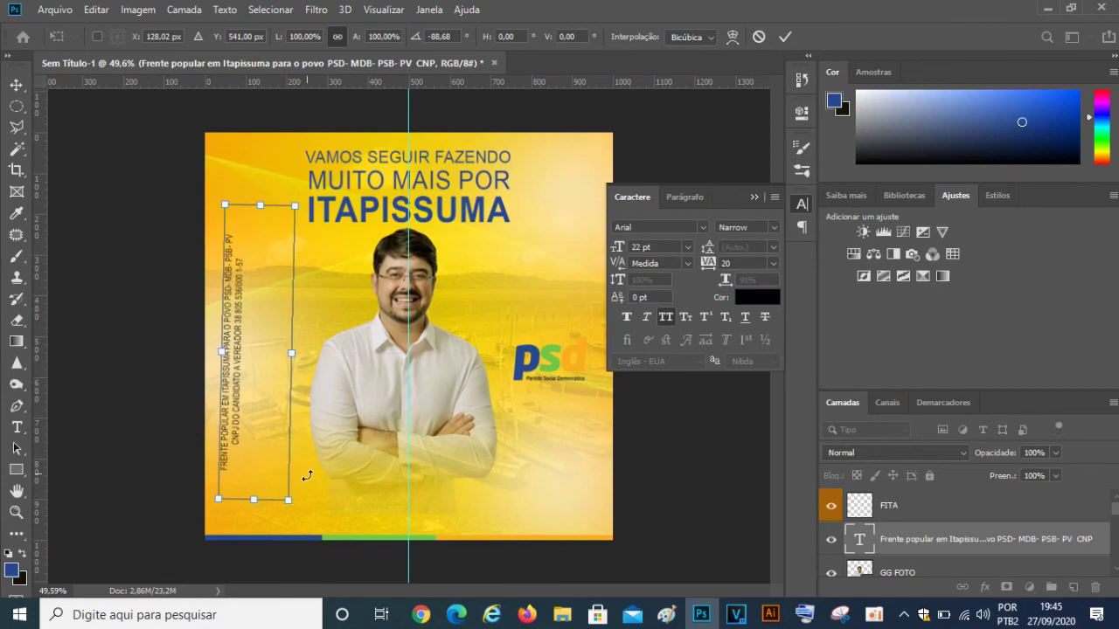
drag(288, 501, 267, 398)
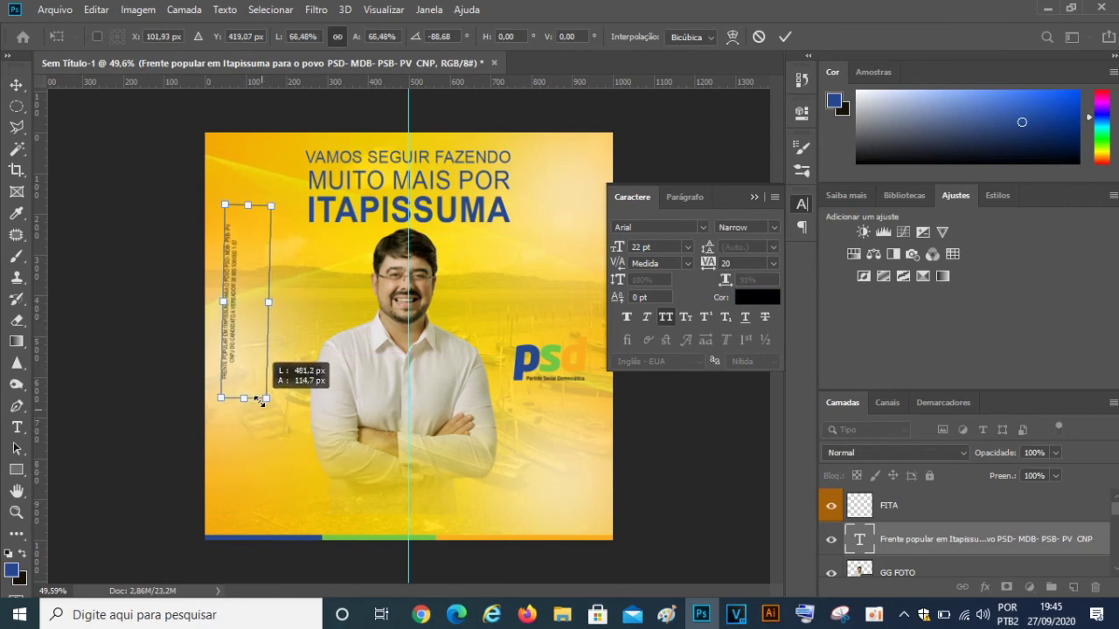
drag(238, 306, 245, 339)
click(785, 37)
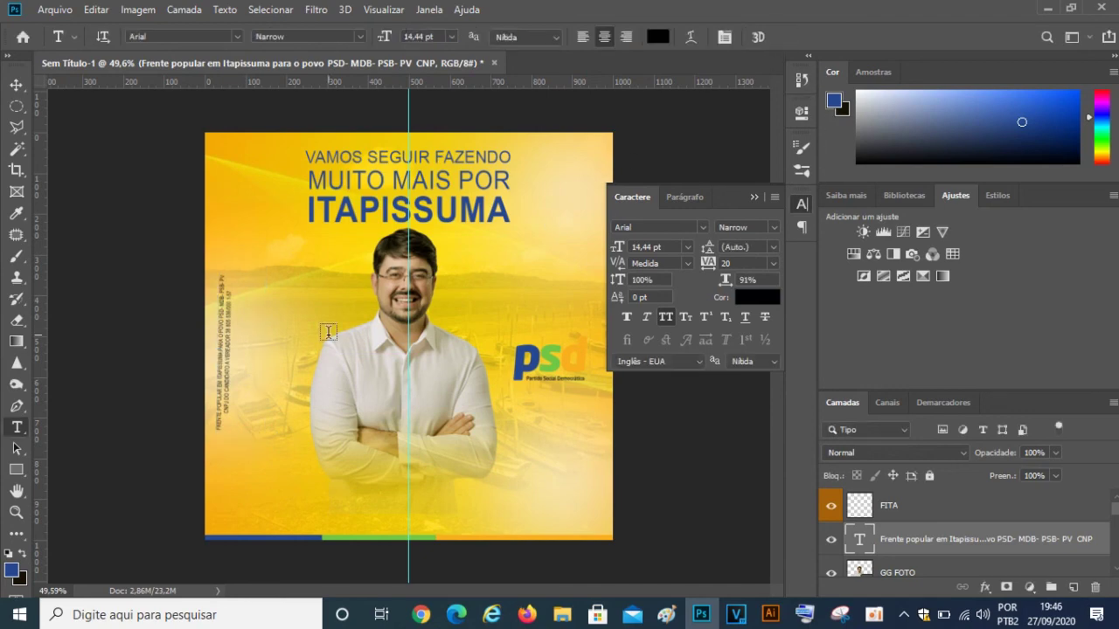
- Straighten the slight tilt of the vertical disclaimer text
scroll(175, 363, up, 3)
scroll(348, 364, down, 2)
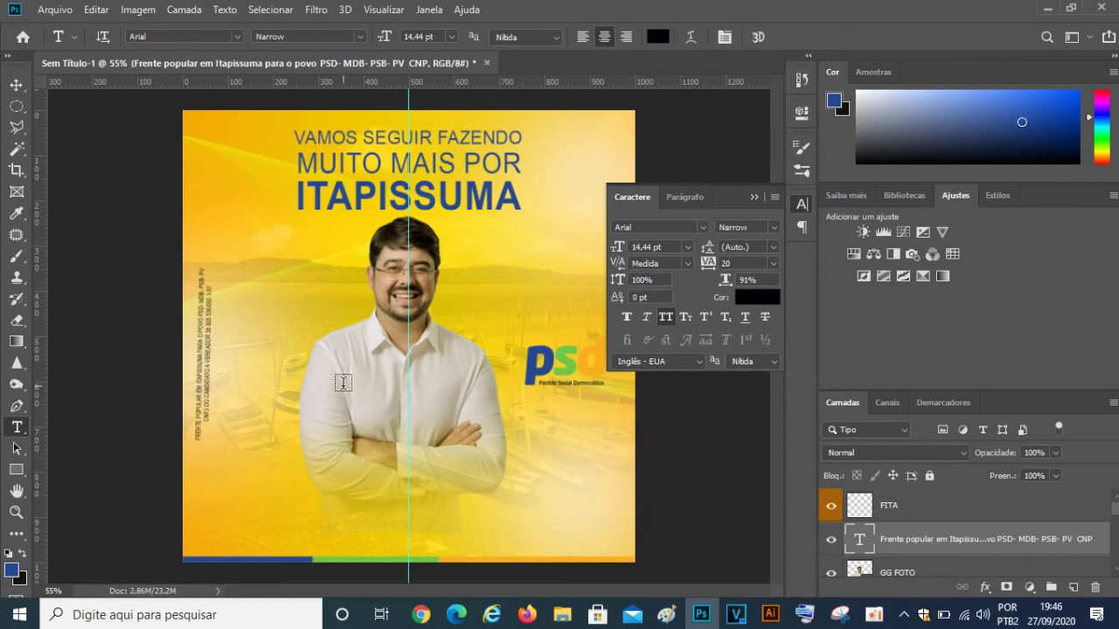
scroll(343, 384, up, 1)
key(ctrl+t)
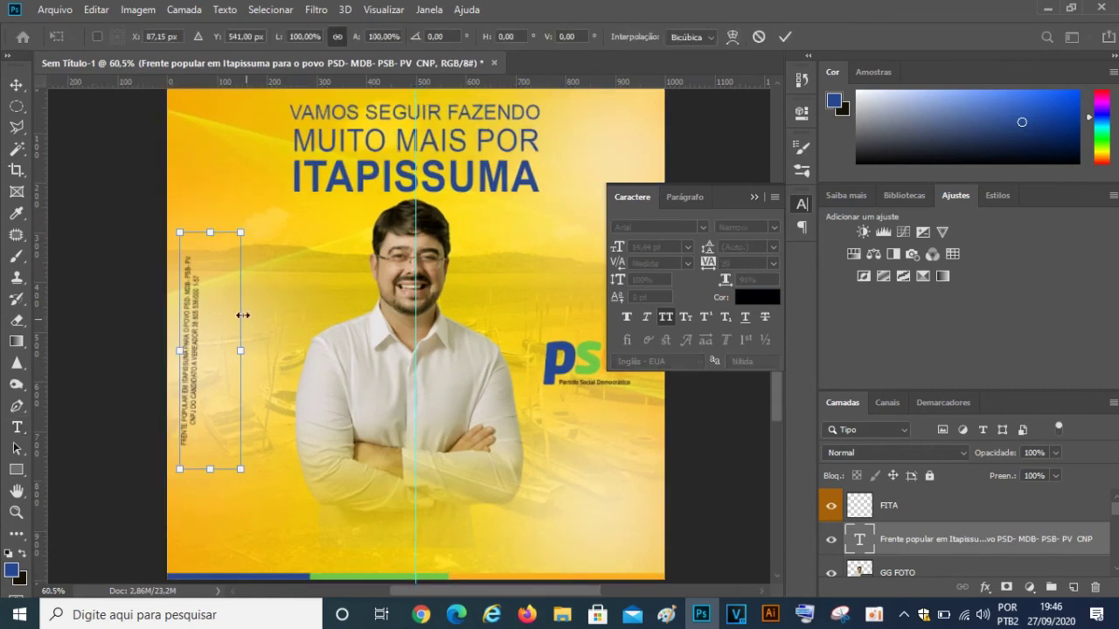
drag(262, 226, 260, 226)
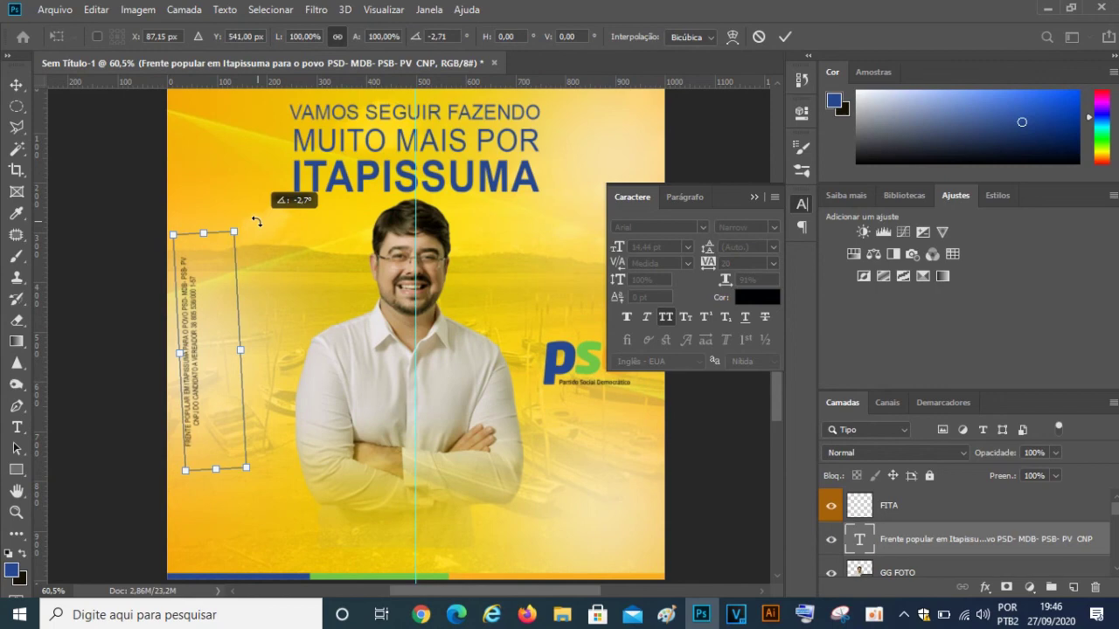
drag(259, 226, 261, 227)
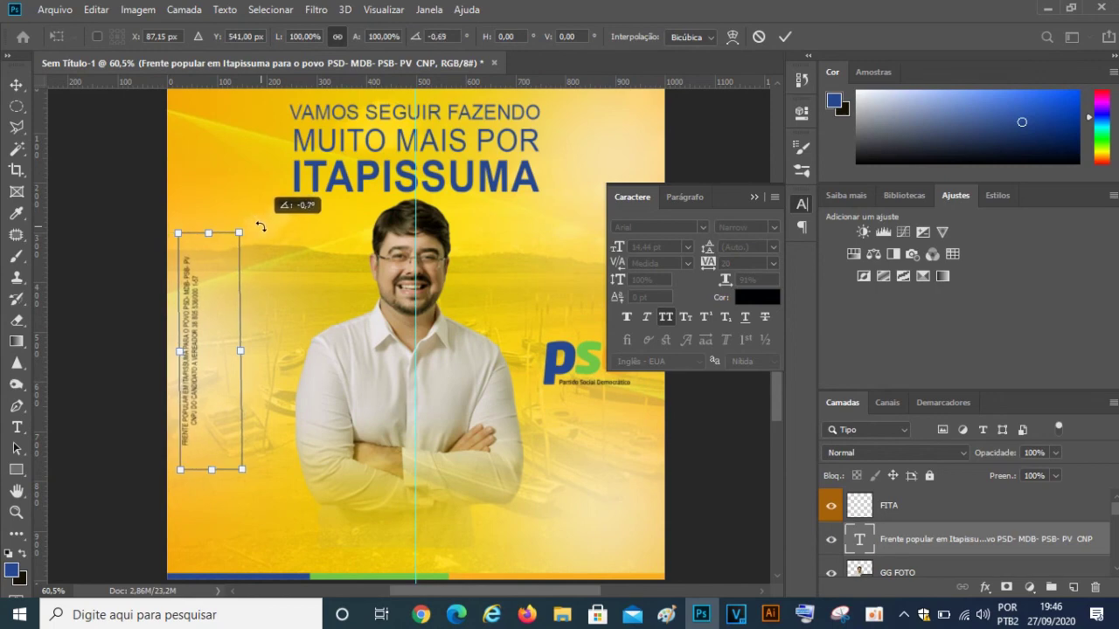
click(785, 36)
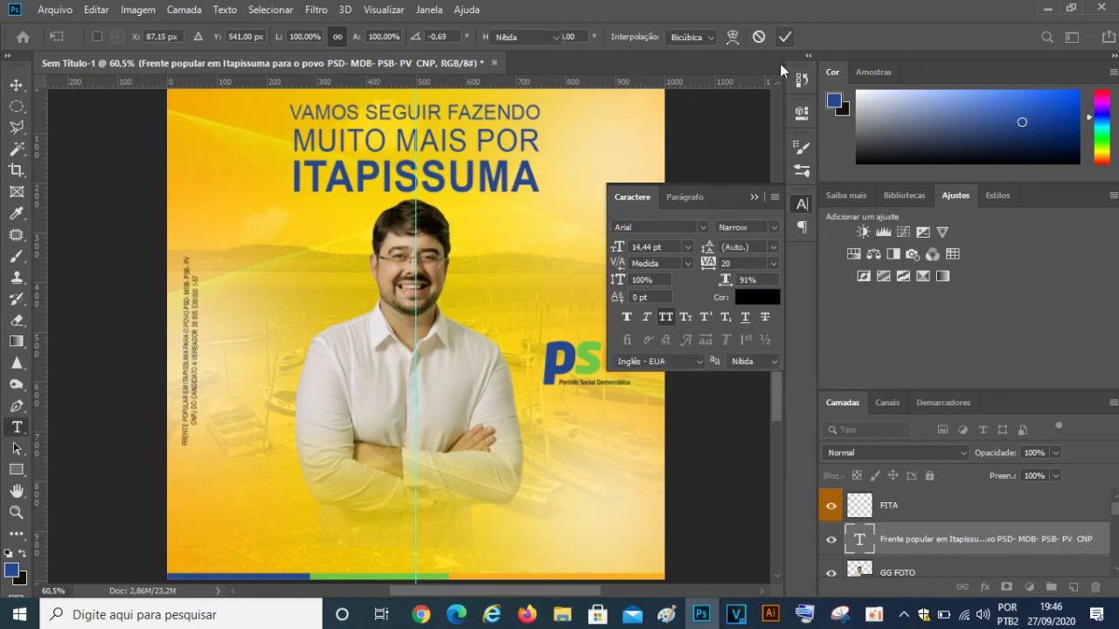
- Add a vertical guide near the left edge, nudge the text onto it and close the Character panel
drag(41, 332, 182, 331)
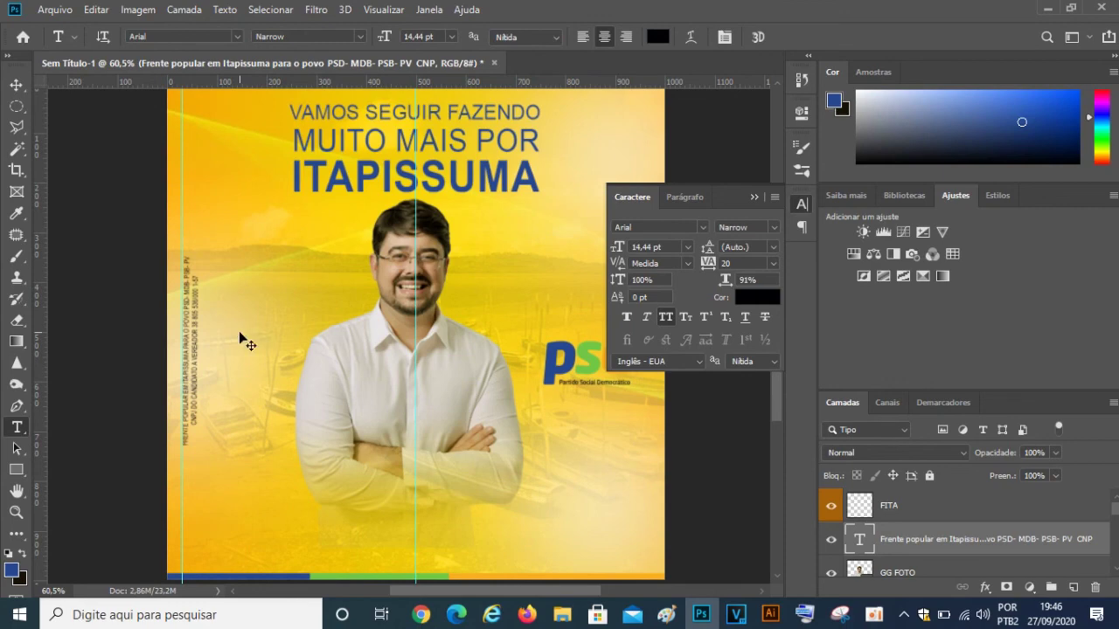
key(ctrl+t)
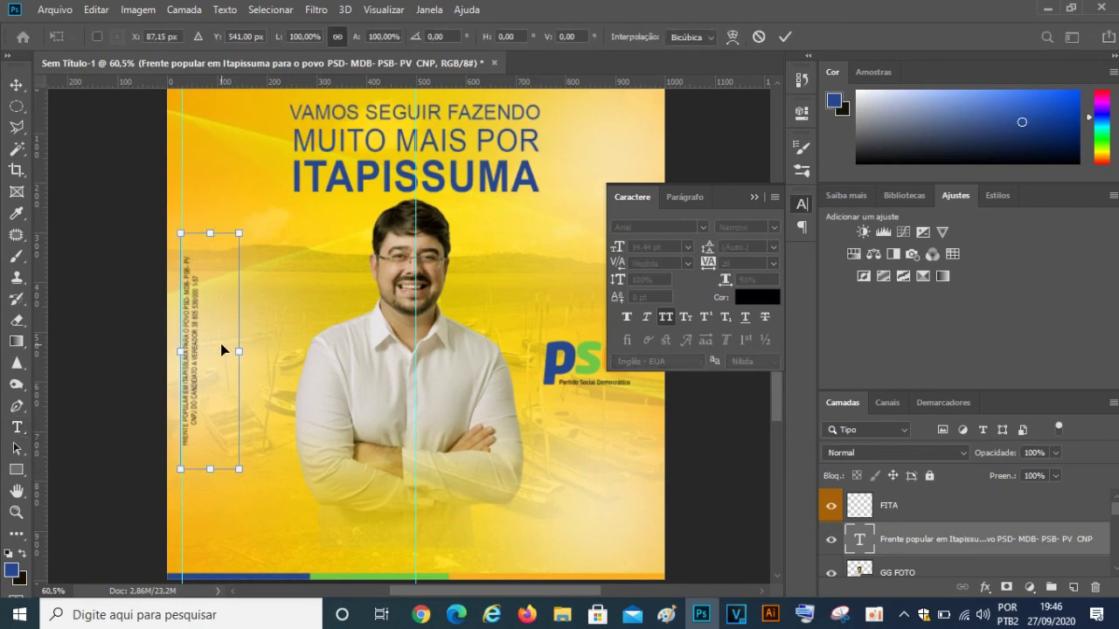
scroll(220, 385, up, 5)
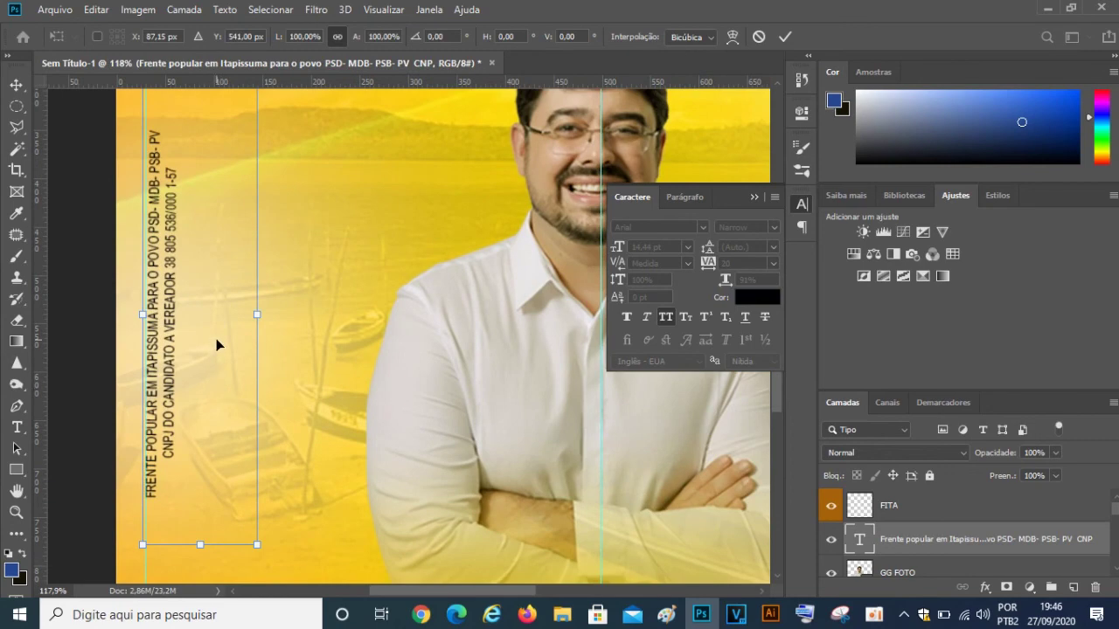
drag(215, 338, 219, 338)
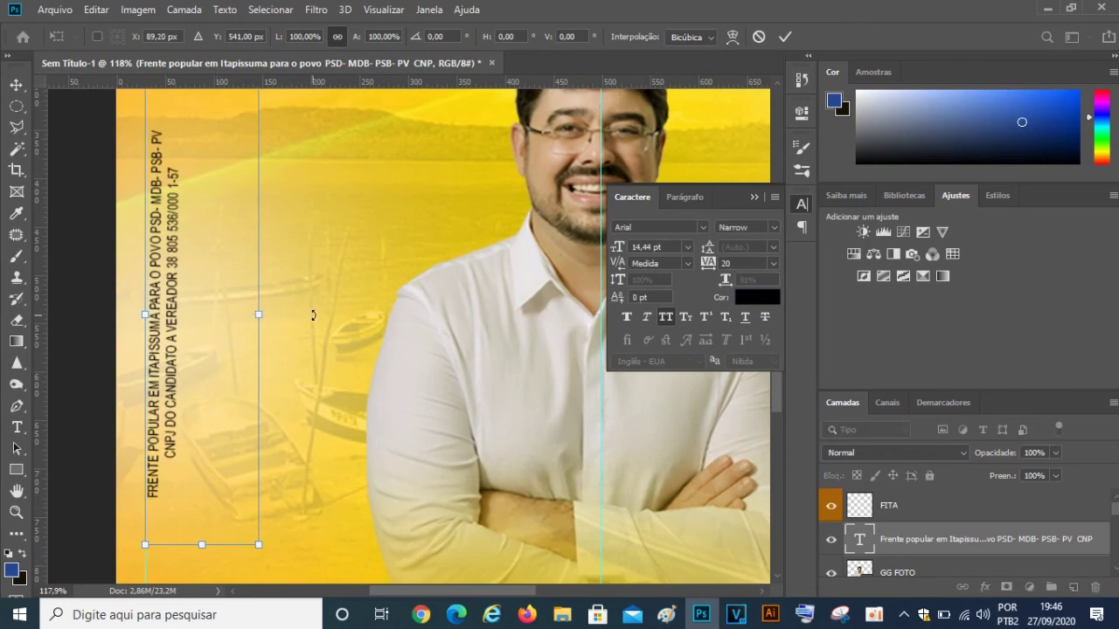
scroll(313, 315, down, 1)
scroll(313, 315, down, 1)
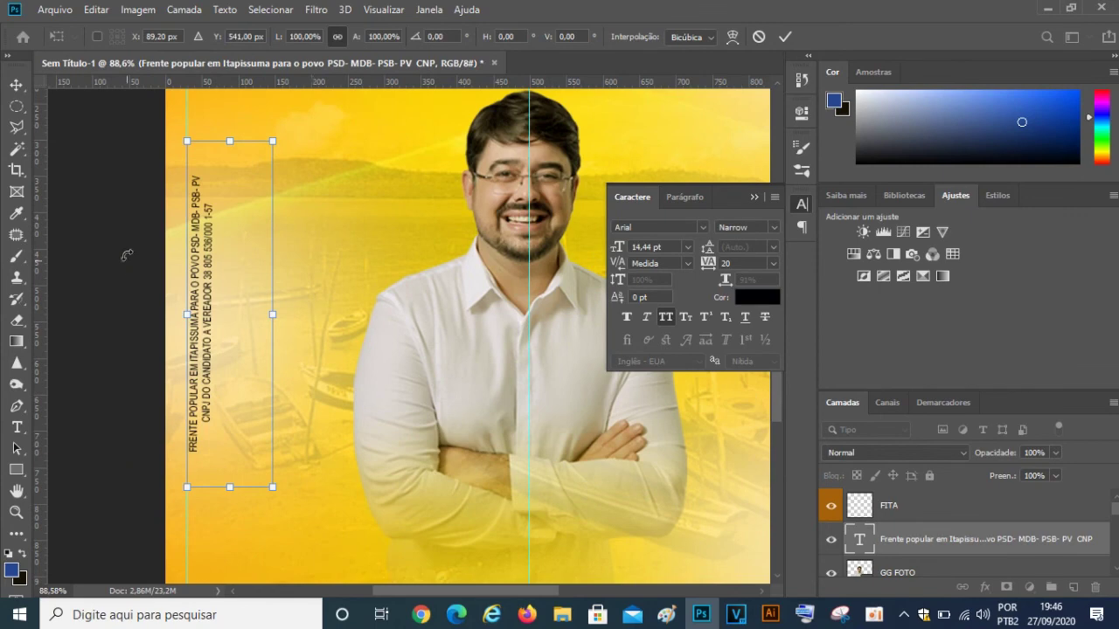
click(785, 36)
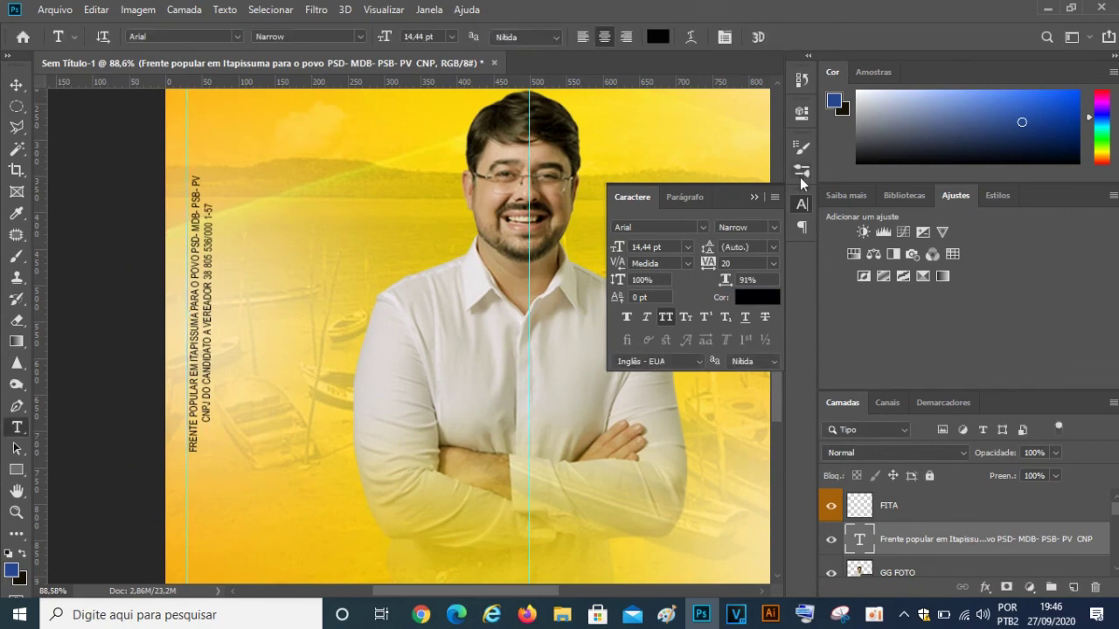
click(754, 197)
key(ctrl+minus)
key(ctrl+minus)
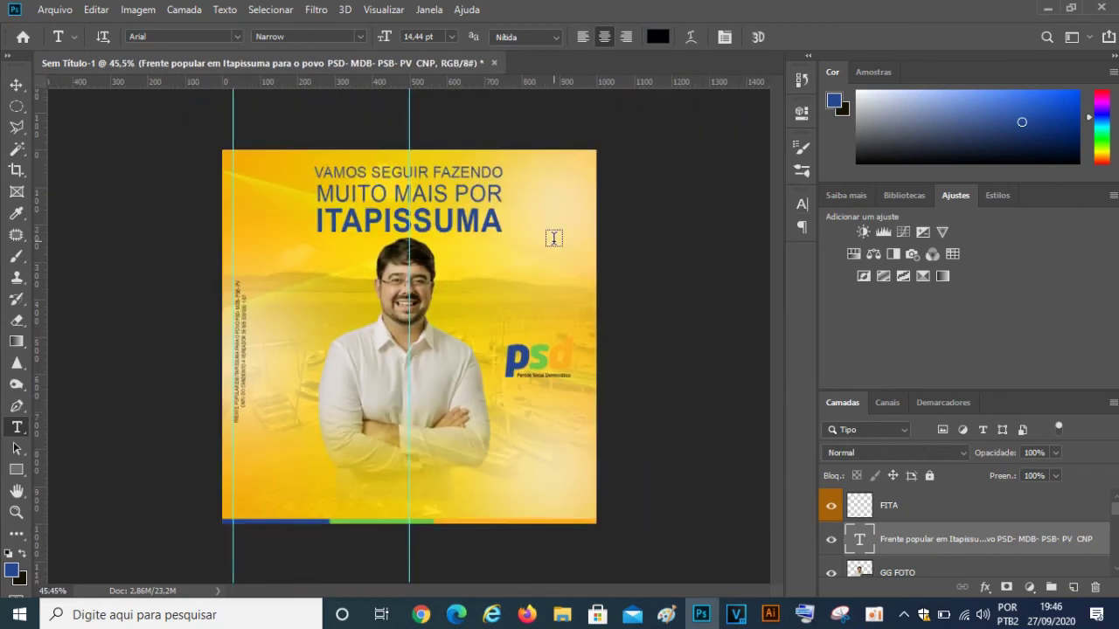
- Select only the ITAPISSUMA layer and nudge it down one arrow step with the Move tool
scroll(359, 448, up, 1)
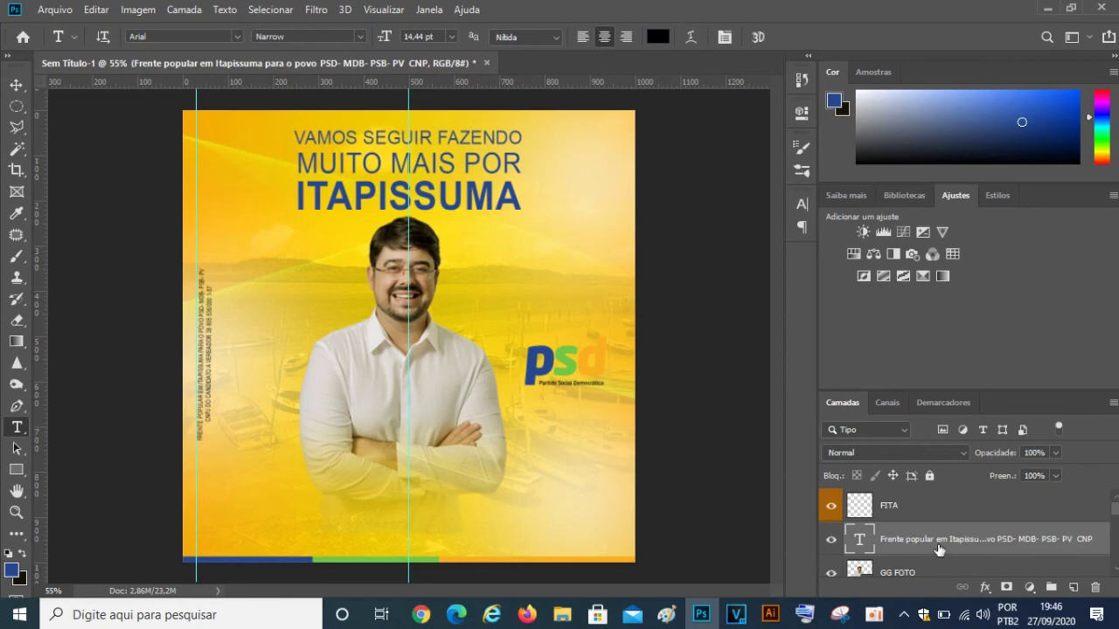
scroll(938, 549, down, 3)
scroll(938, 544, down, 3)
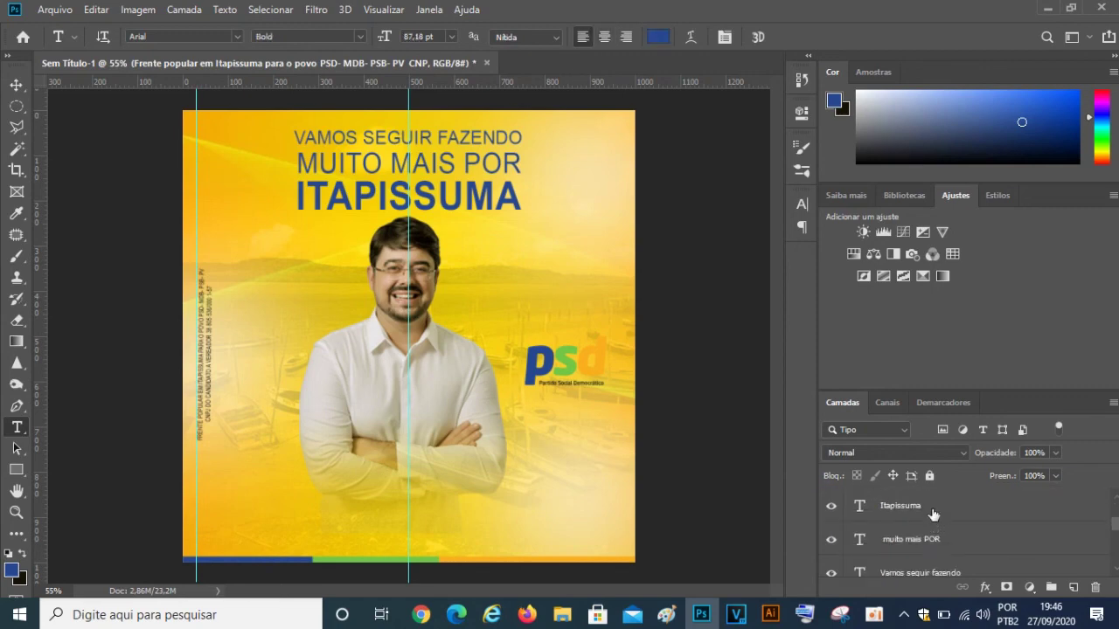
click(933, 512)
click(938, 543)
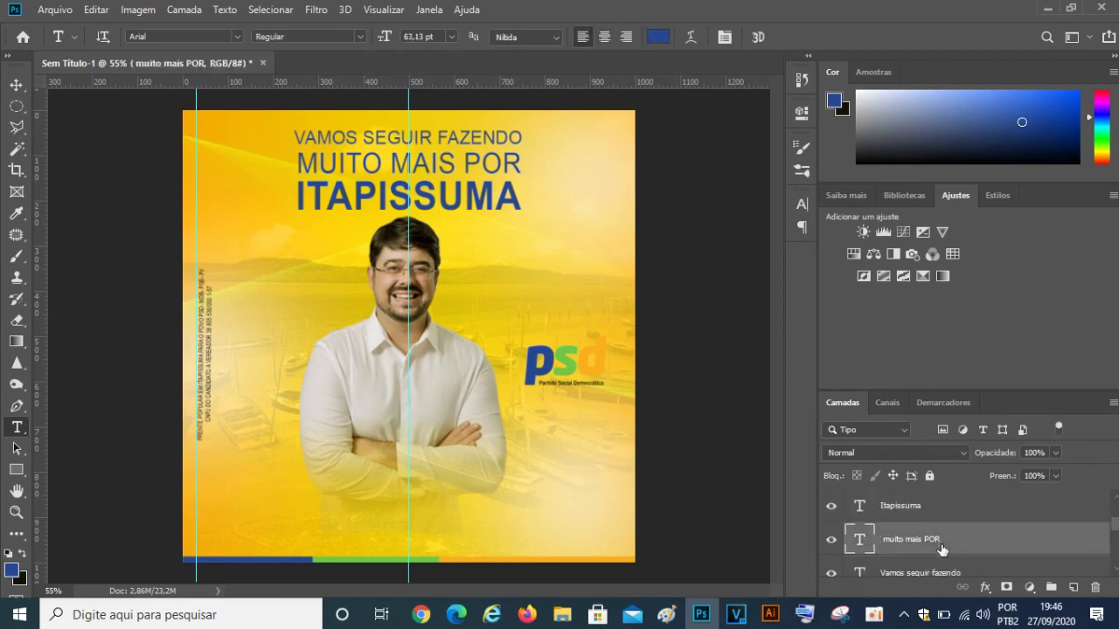
shift+click(951, 573)
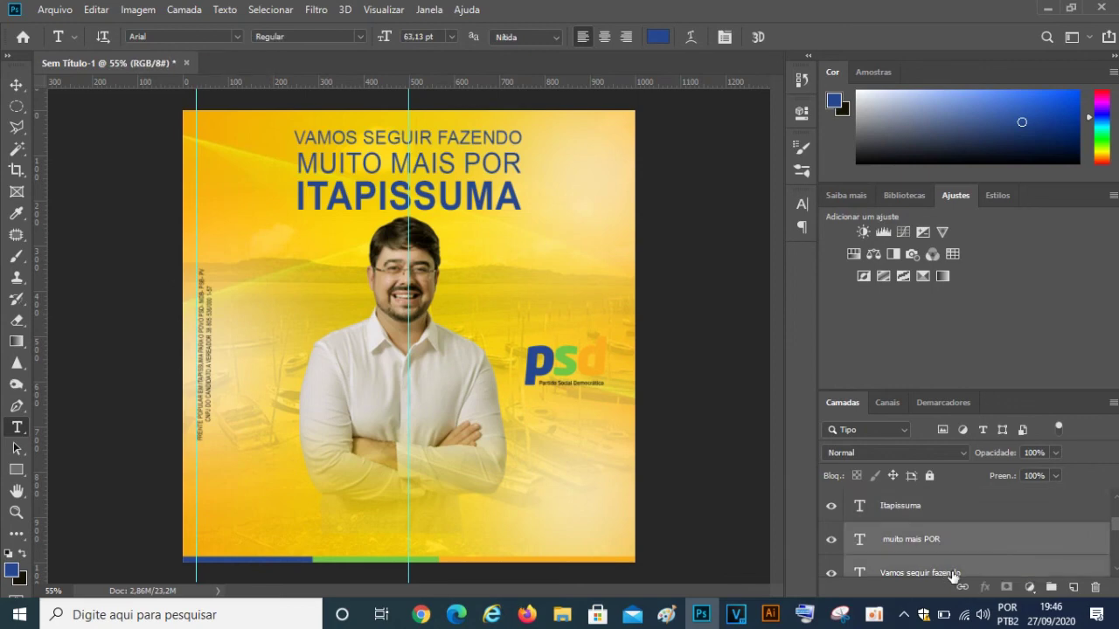
click(924, 509)
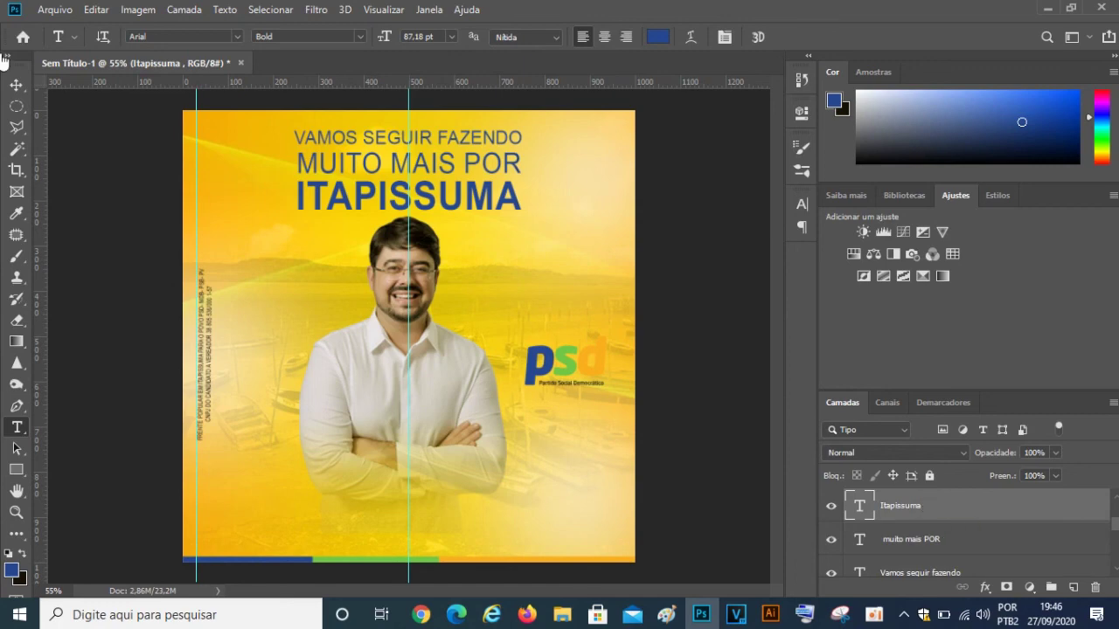
click(16, 84)
key(Down)
key(Down)
key(Down)
key(Down)
key(Down)
key(Down)
key(Down)
key(Down)
key(Down)
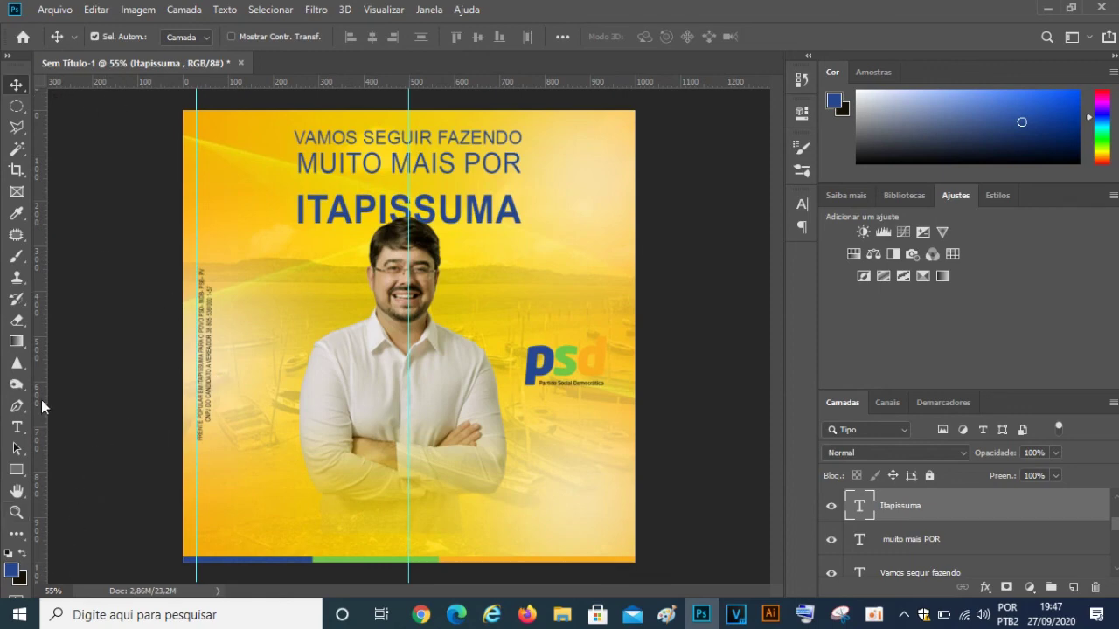
- Start a new rectangle shape on the poster
click(284, 176)
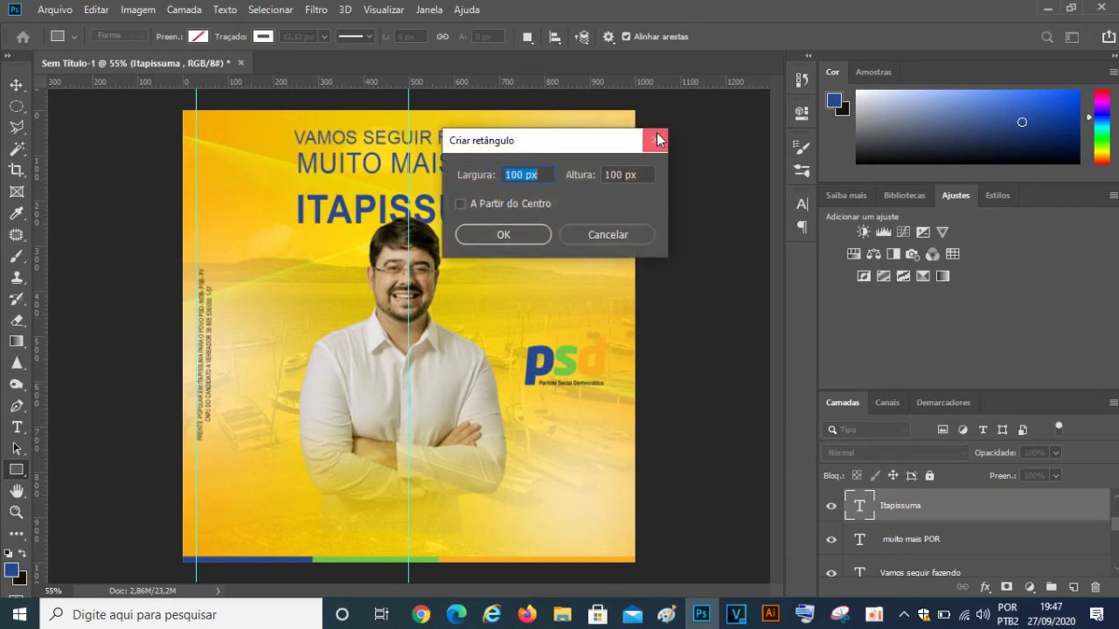
- Draw a thin 588 × 8 px bar across the photo, filled blue with no stroke
key(Escape)
drag(288, 323, 554, 325)
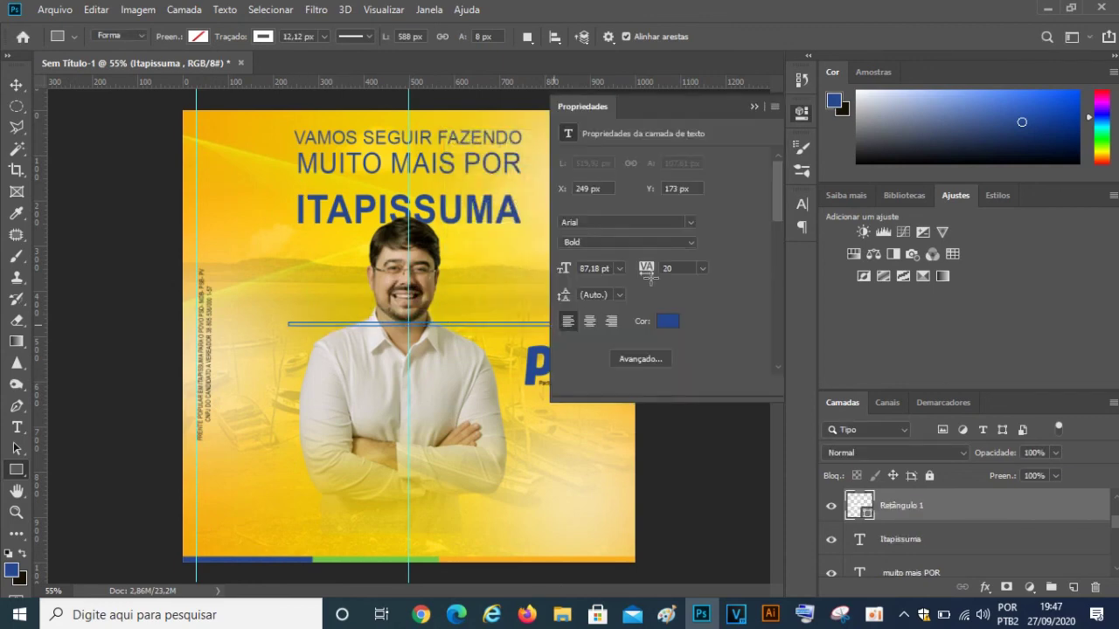
click(569, 211)
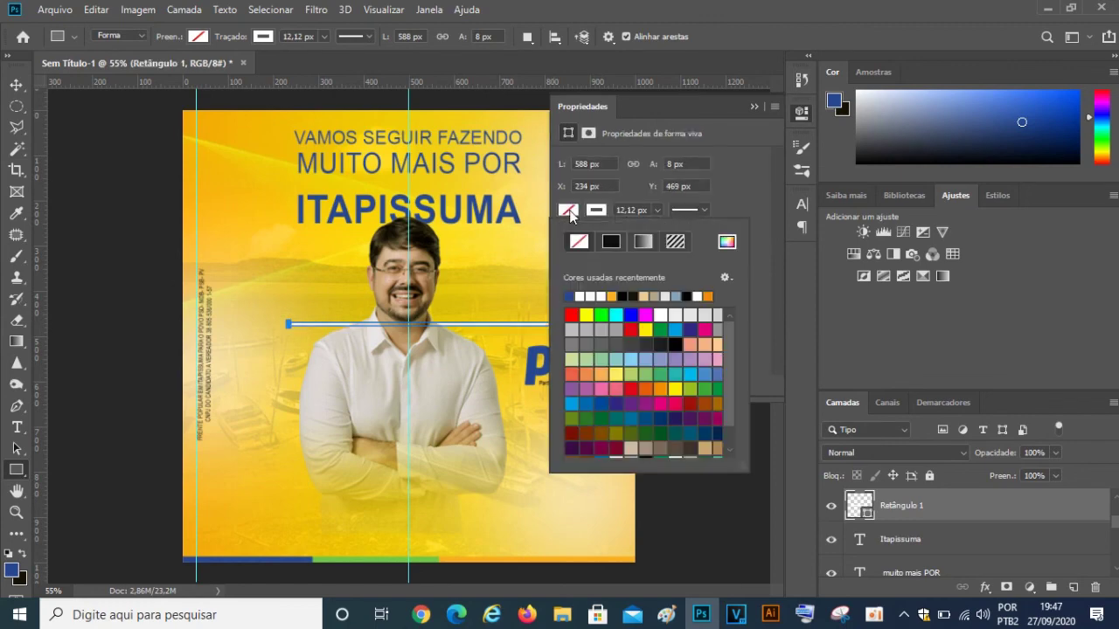
click(571, 296)
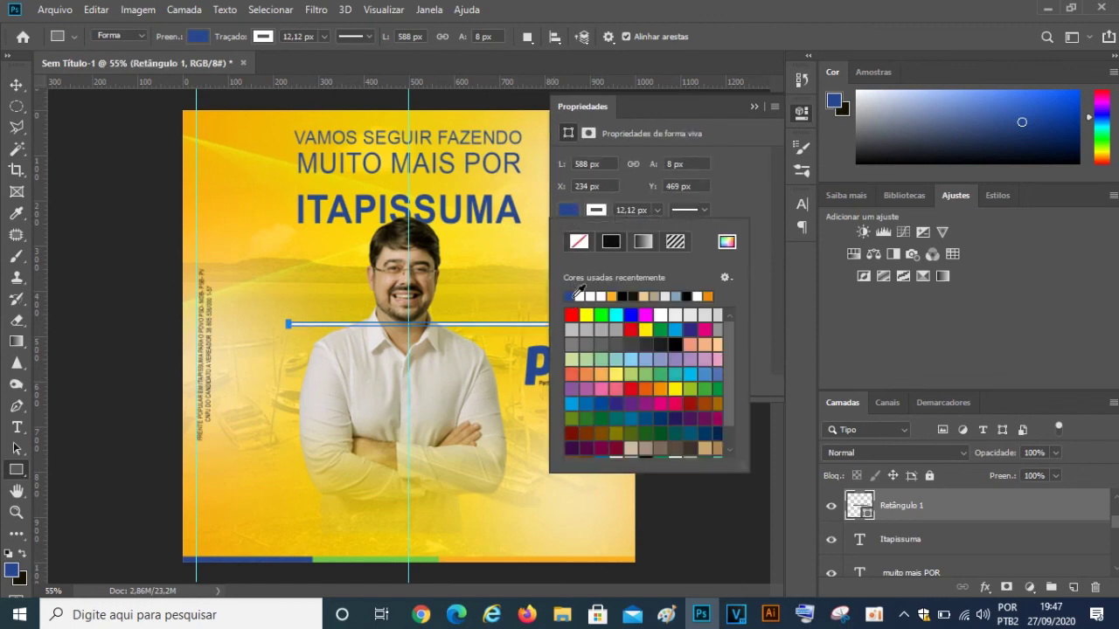
click(754, 107)
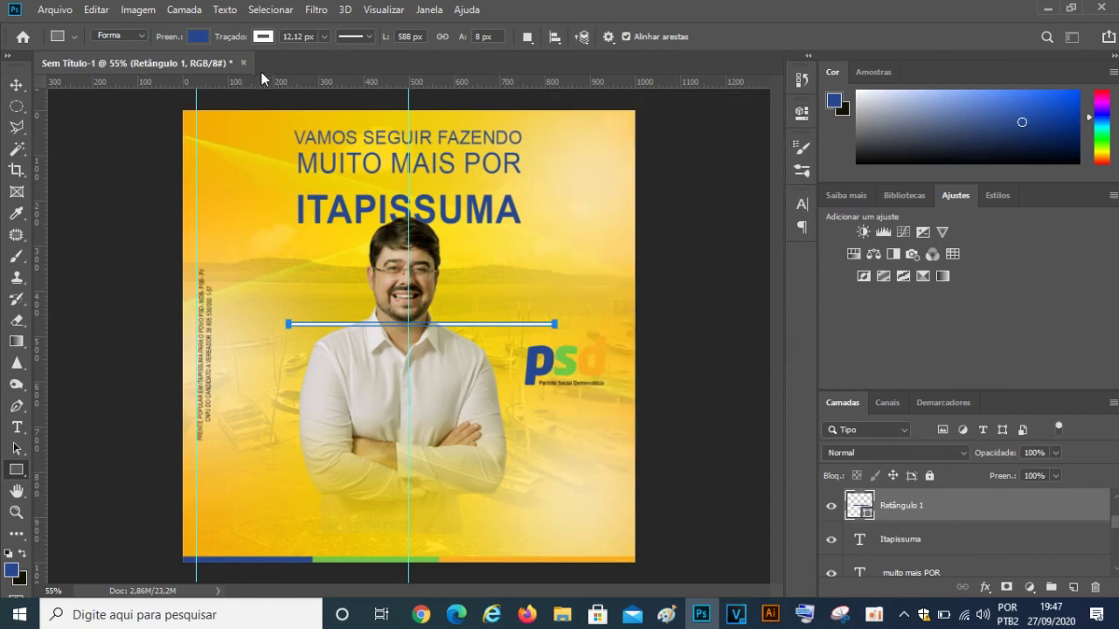
click(263, 37)
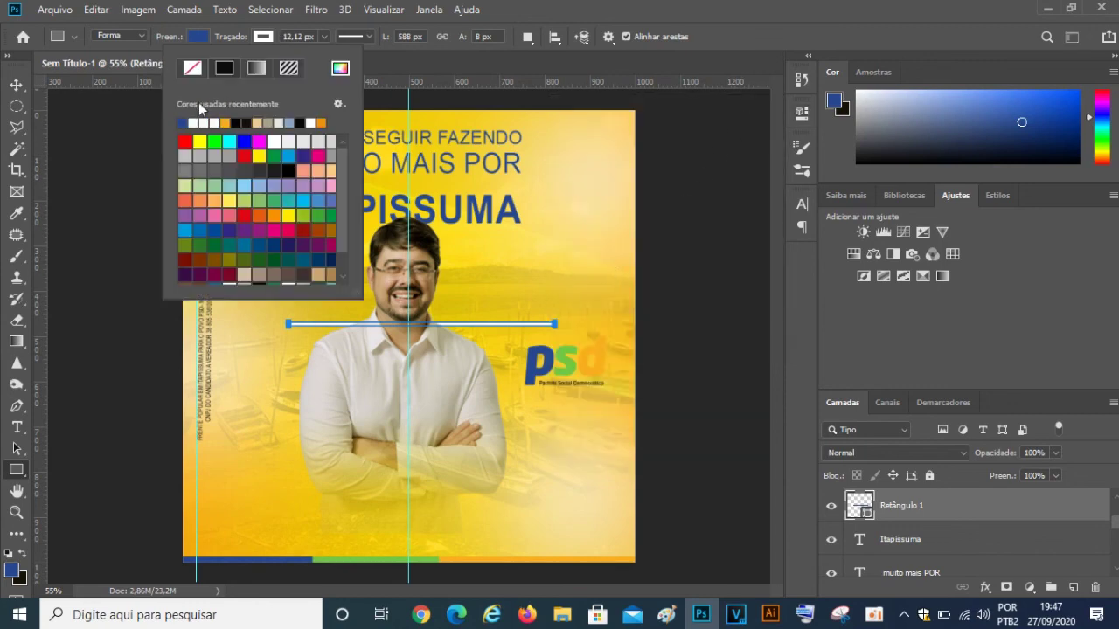
click(192, 69)
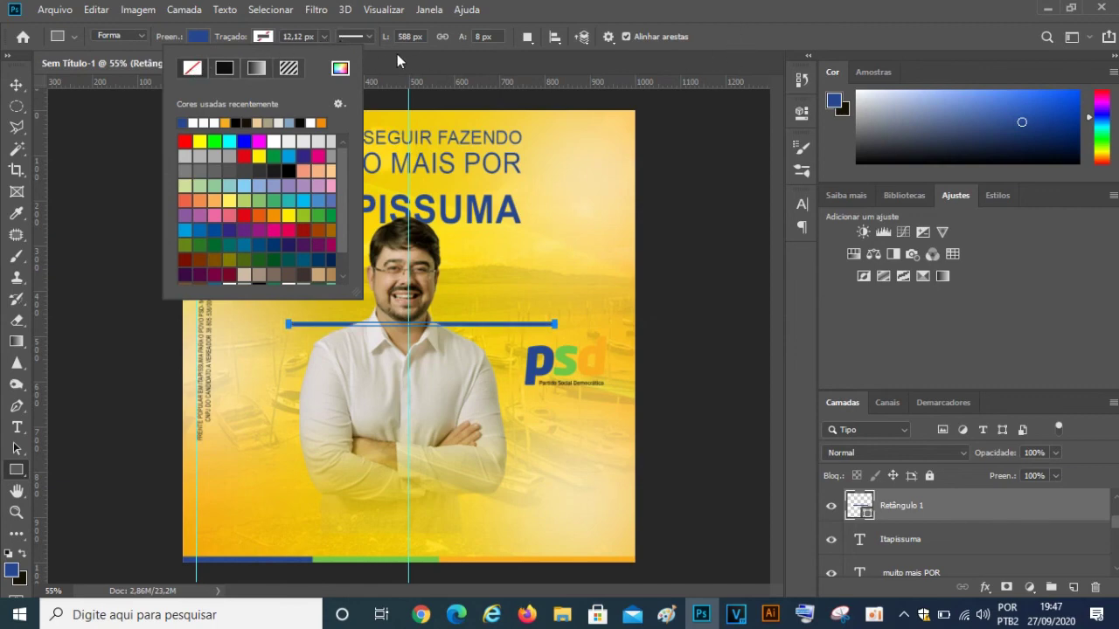
click(735, 36)
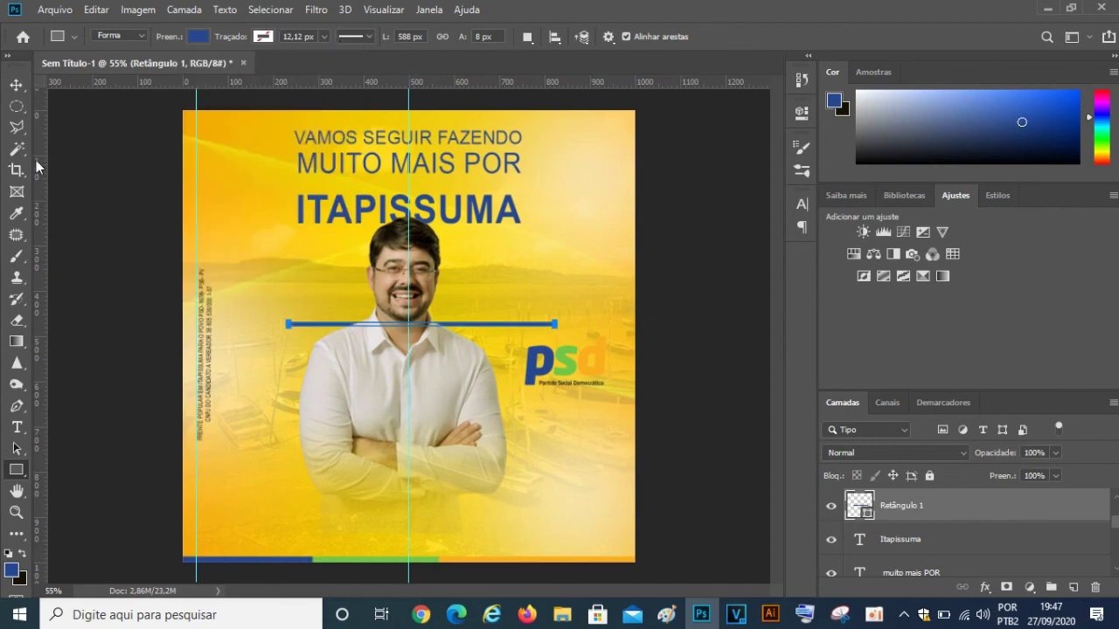
click(16, 85)
drag(499, 327, 495, 315)
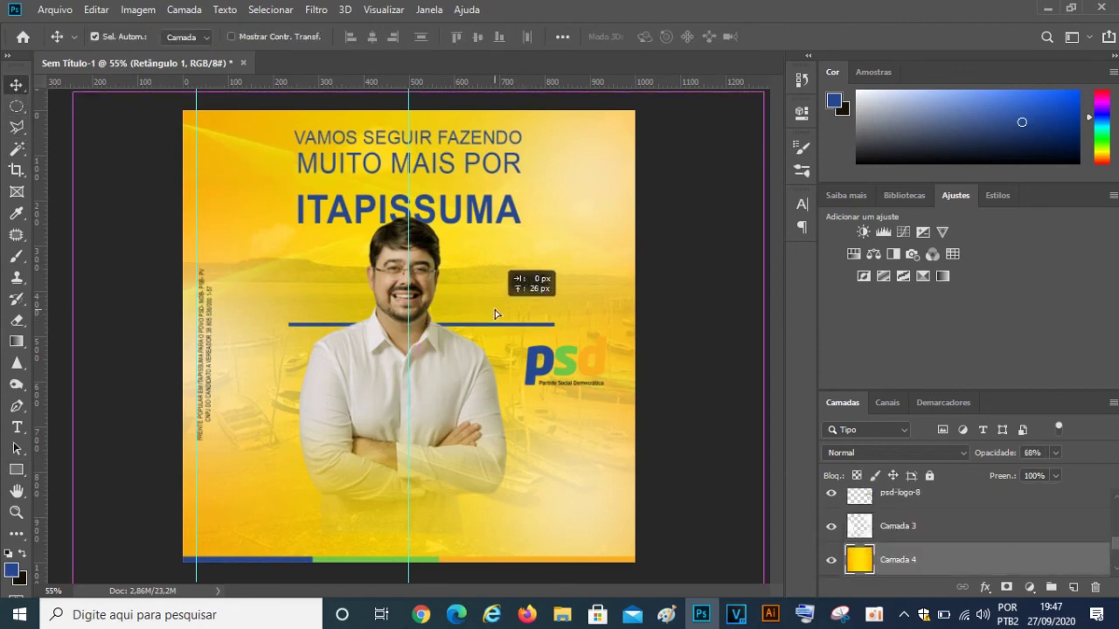
- Move the Retângulo 1 bar up to sit just above ITAPISSUMA
scroll(959, 537, up, 5)
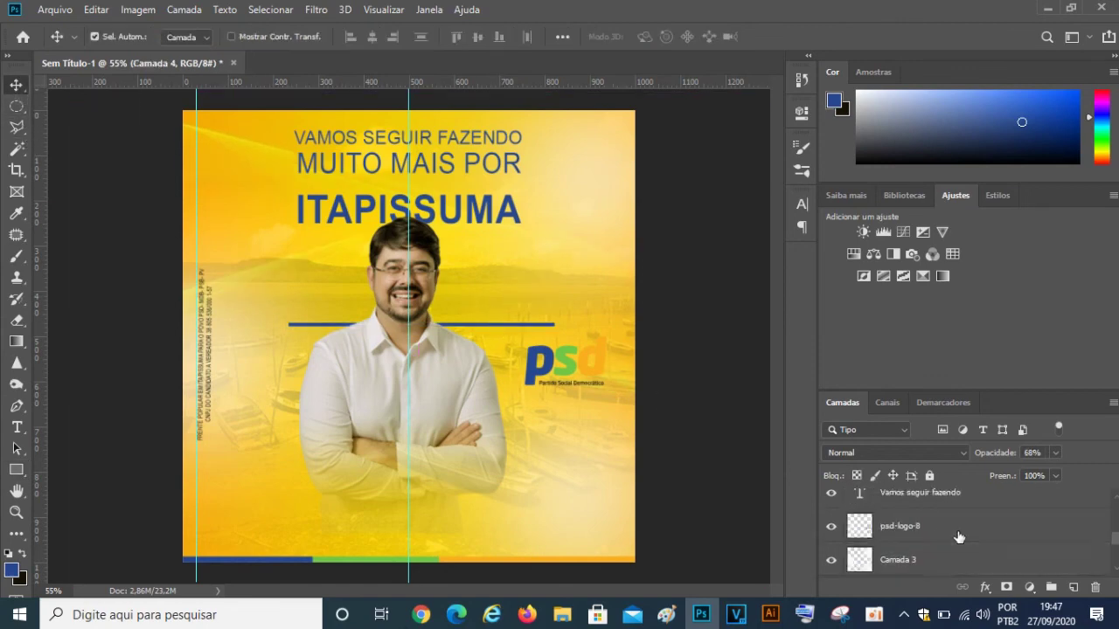
click(959, 528)
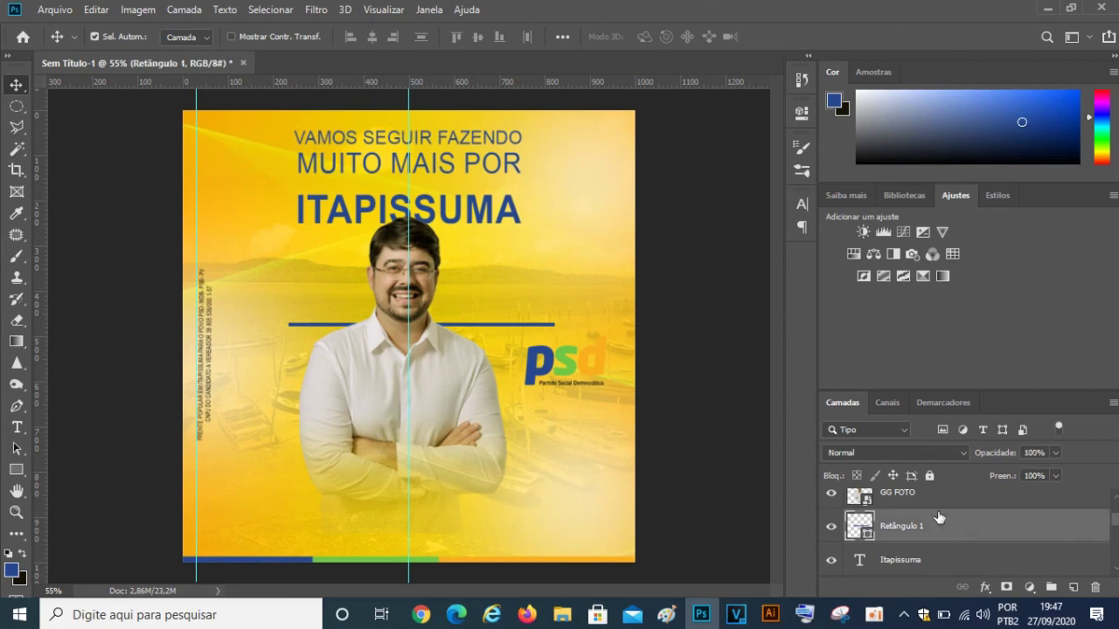
key(ctrl+t)
drag(513, 257, 533, 269)
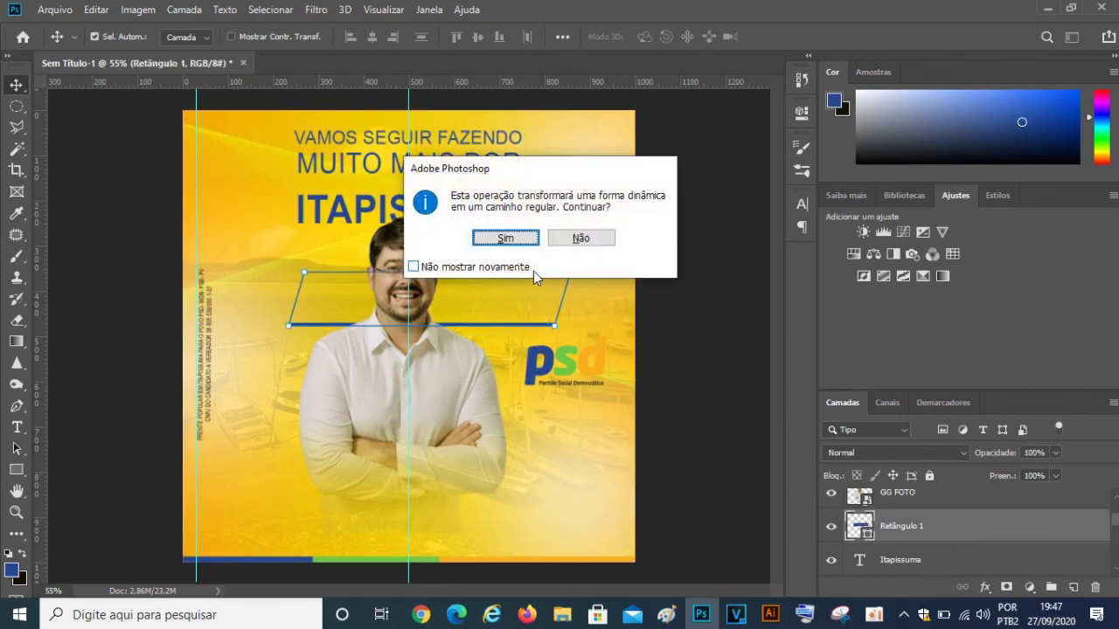
click(583, 239)
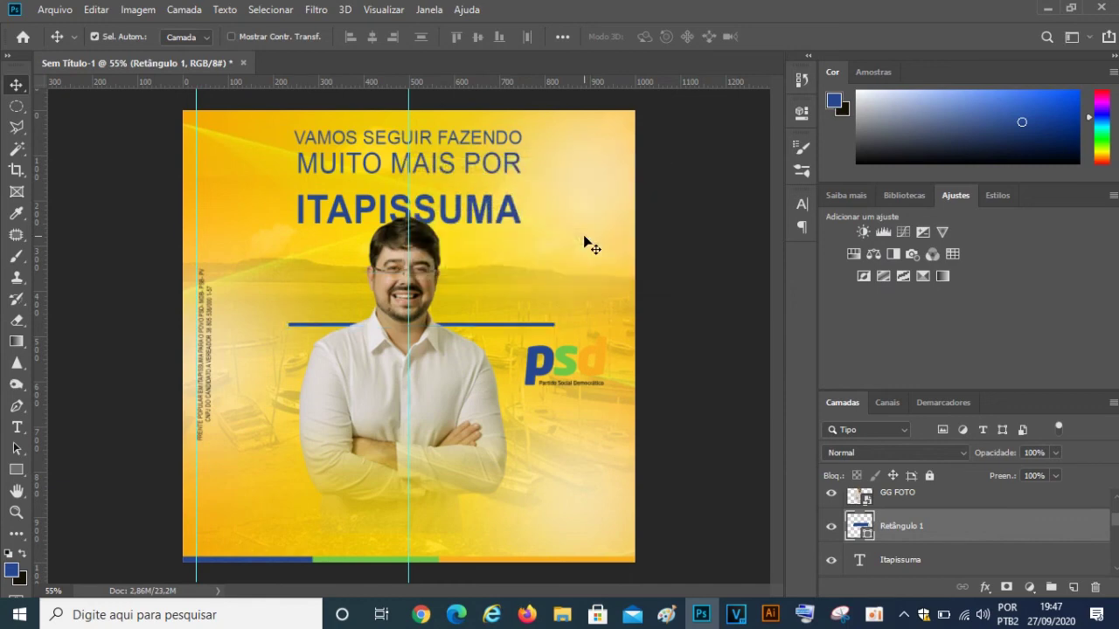
key(ctrl+t)
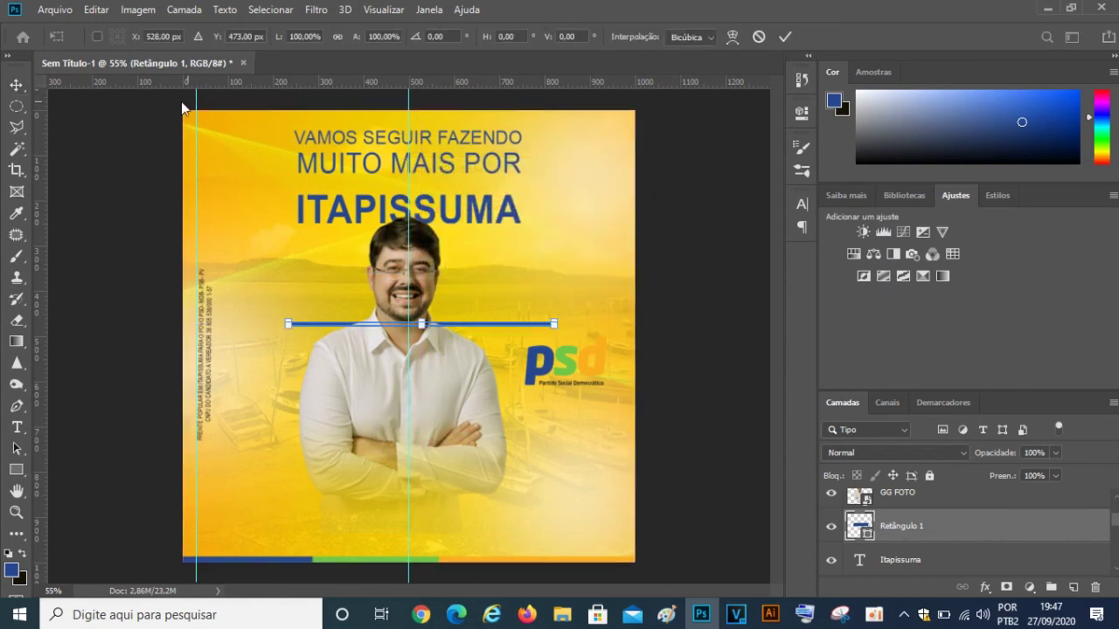
click(16, 84)
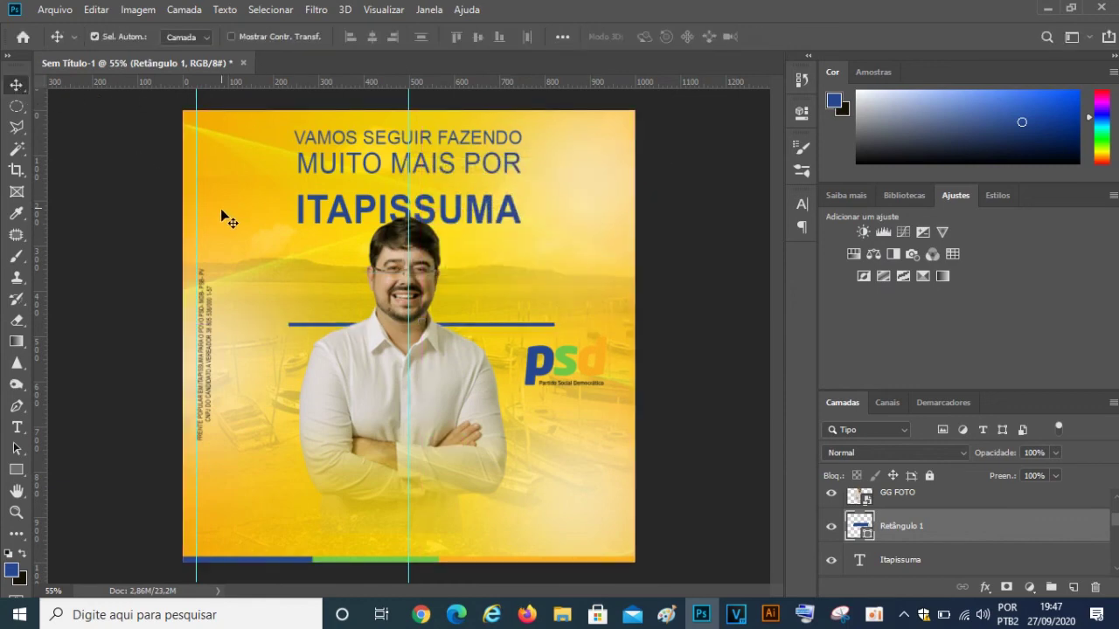
drag(479, 326, 461, 186)
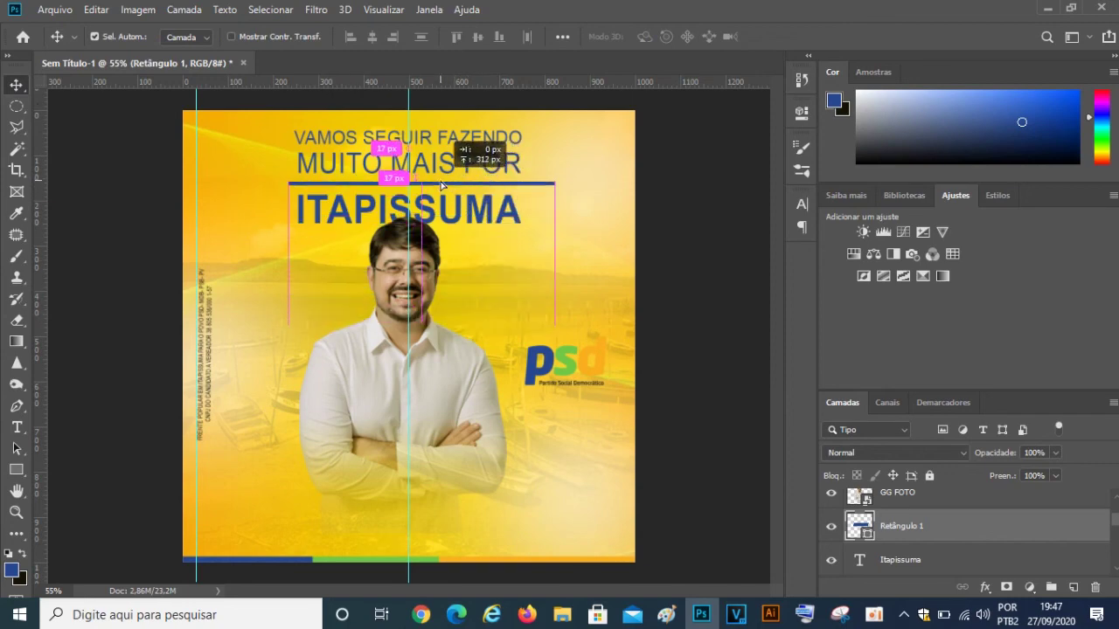
drag(460, 185, 461, 187)
- Shorten both ends of the bar to about 490 px, matching the headline width
scroll(418, 249, up, 3)
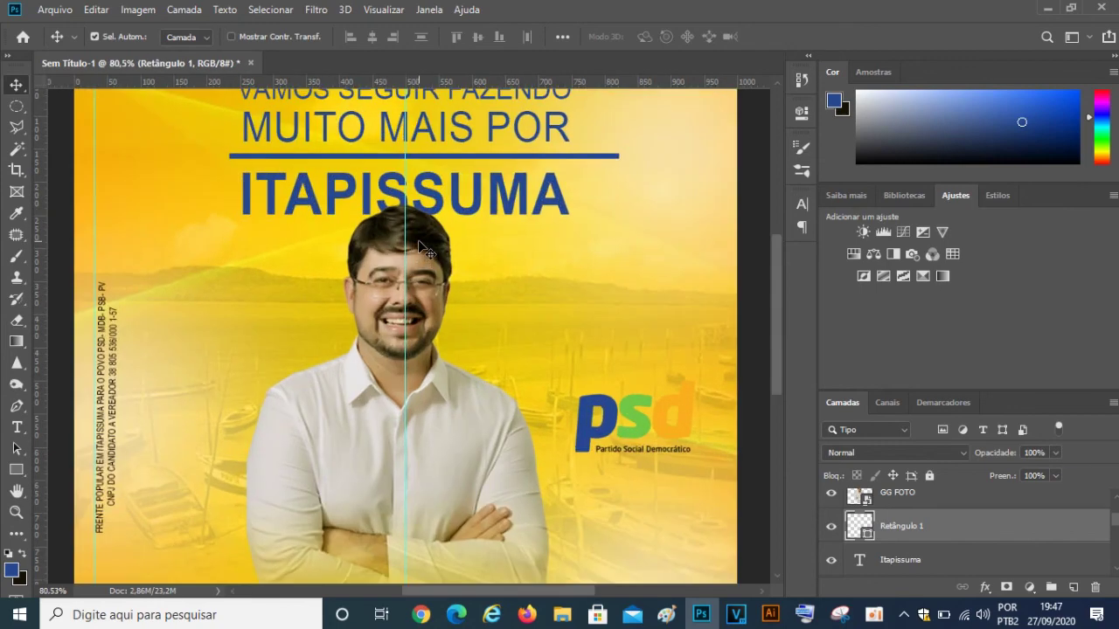
key(ctrl+t)
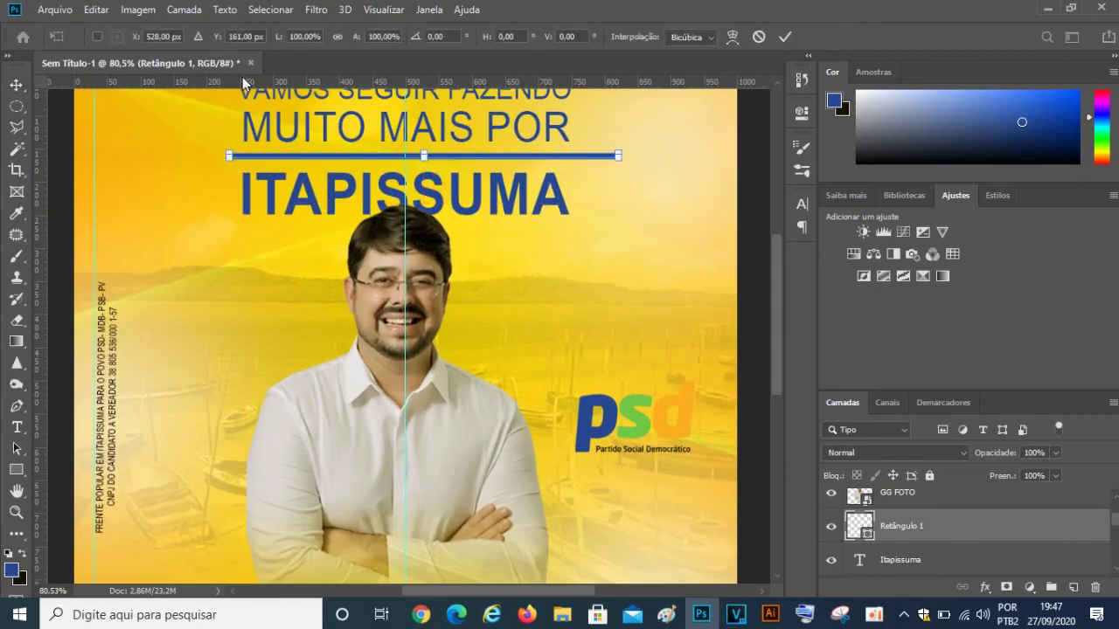
drag(230, 156, 240, 156)
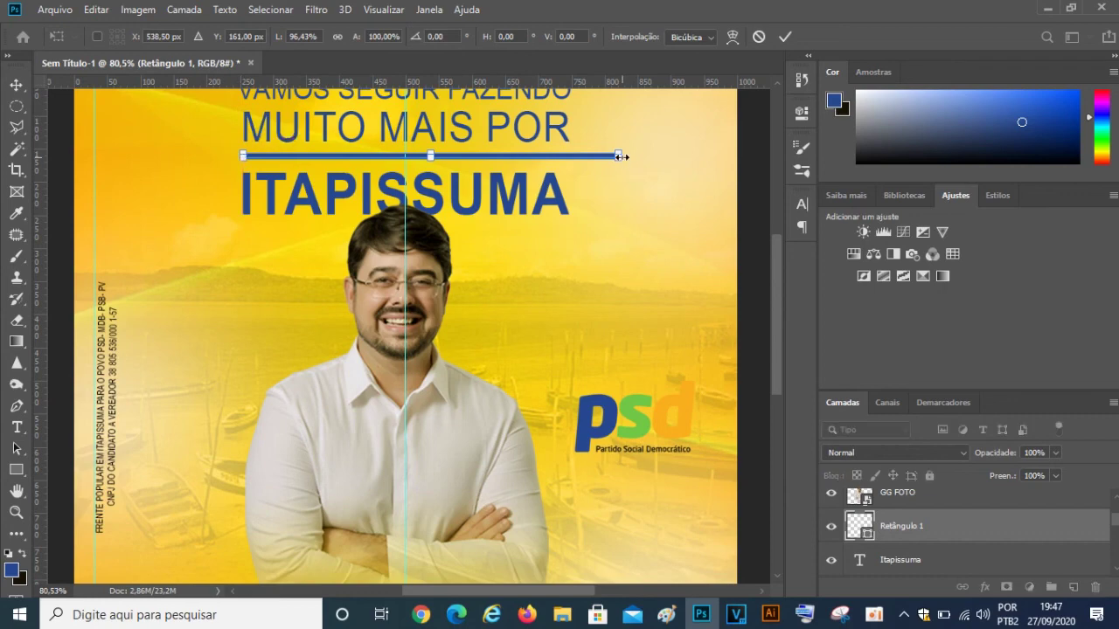
drag(621, 156, 570, 155)
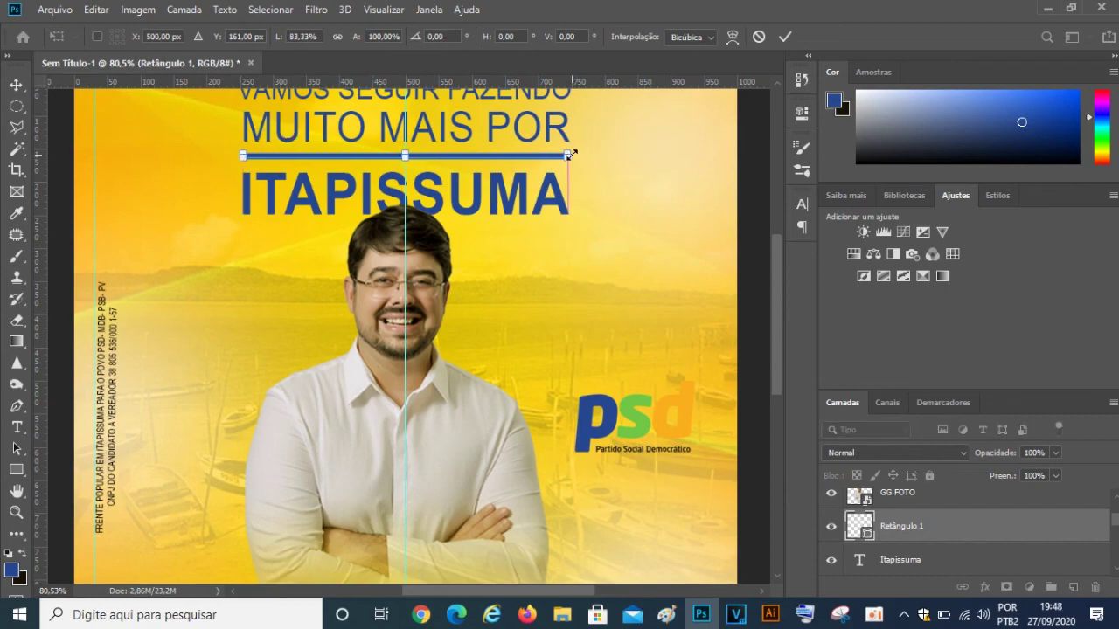
click(785, 37)
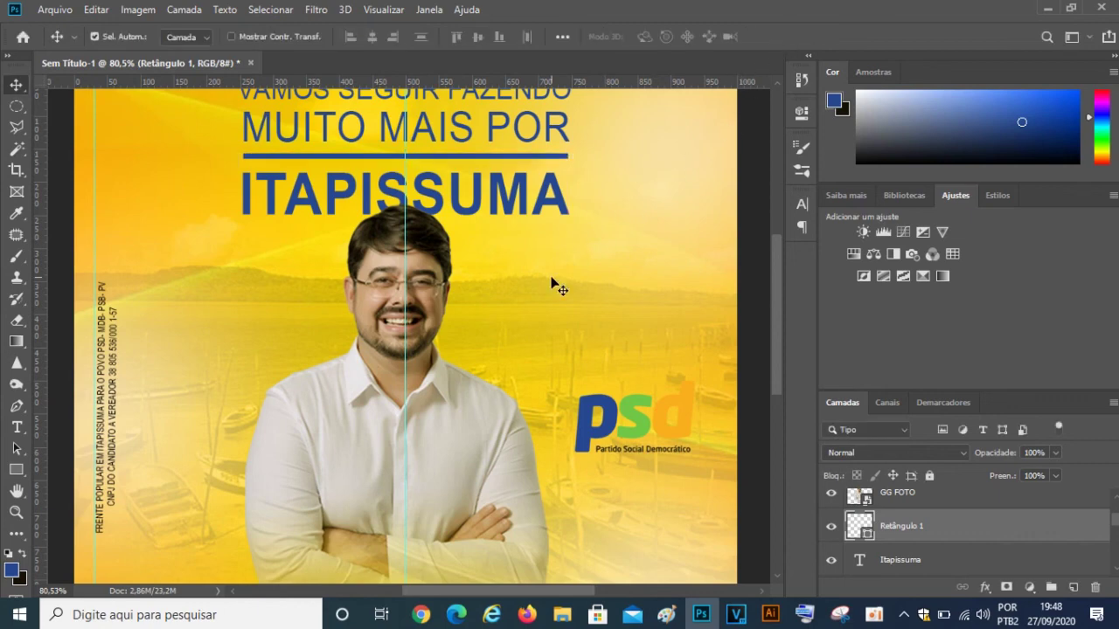
scroll(555, 285, down, 3)
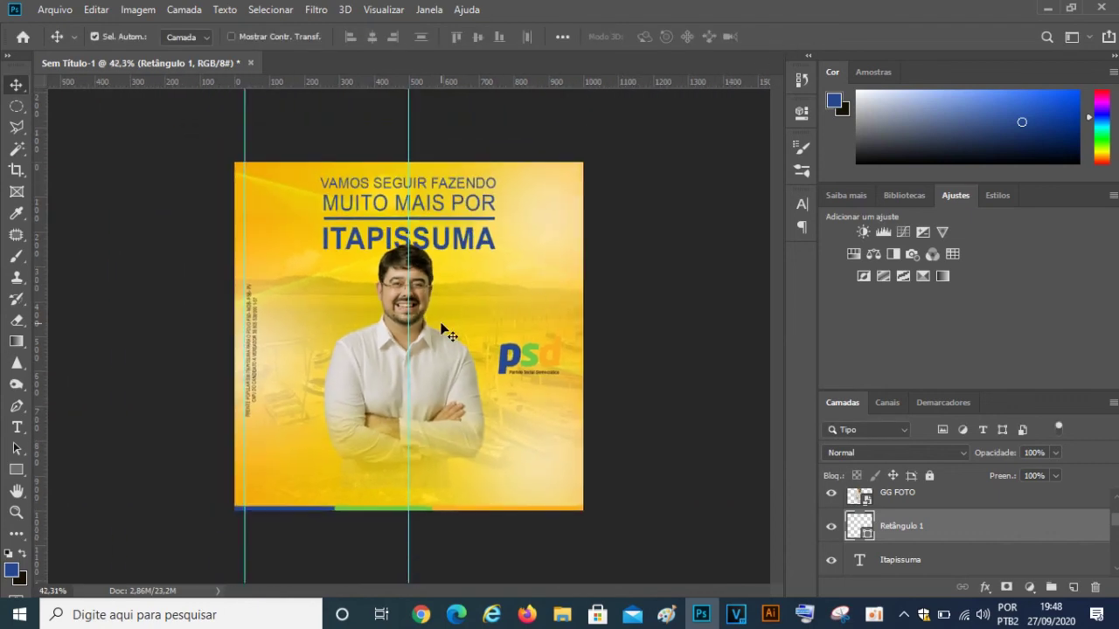
- Group the bar and the three headline text layers into a group named ESLOGO
scroll(495, 246, up, 1)
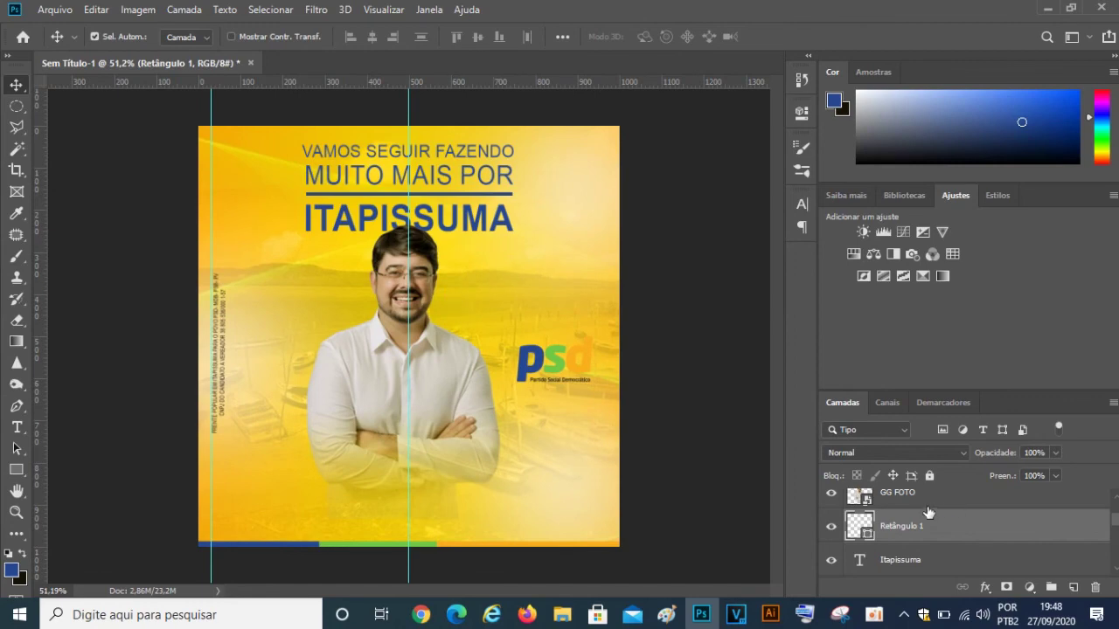
key(ctrl)
ctrl+click(938, 559)
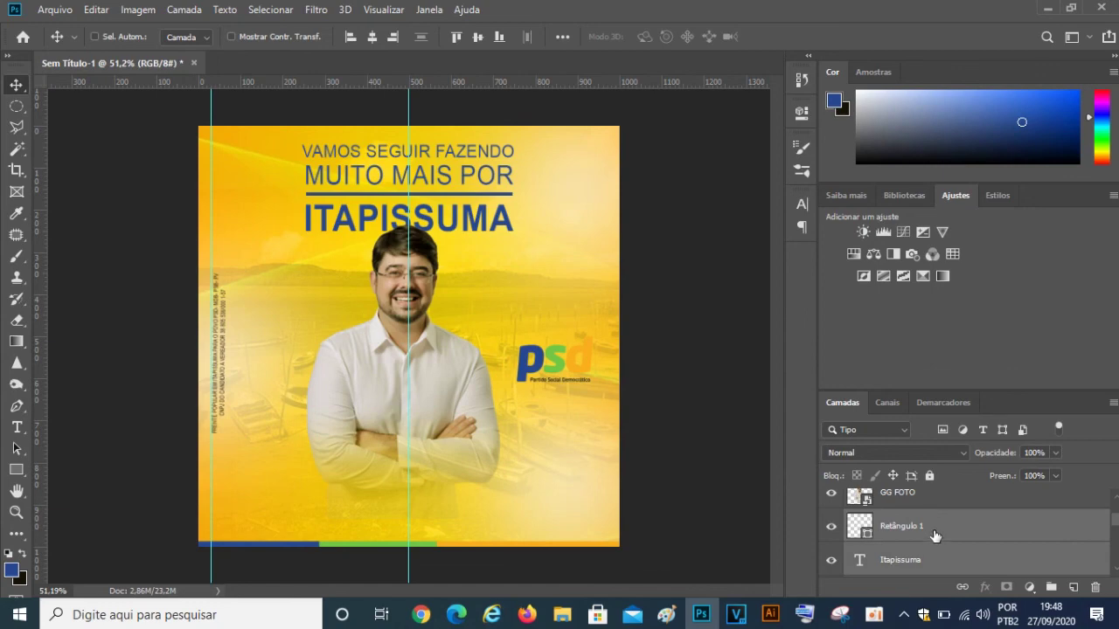
scroll(934, 535, down, 1)
ctrl+click(934, 559)
scroll(935, 559, down, 1)
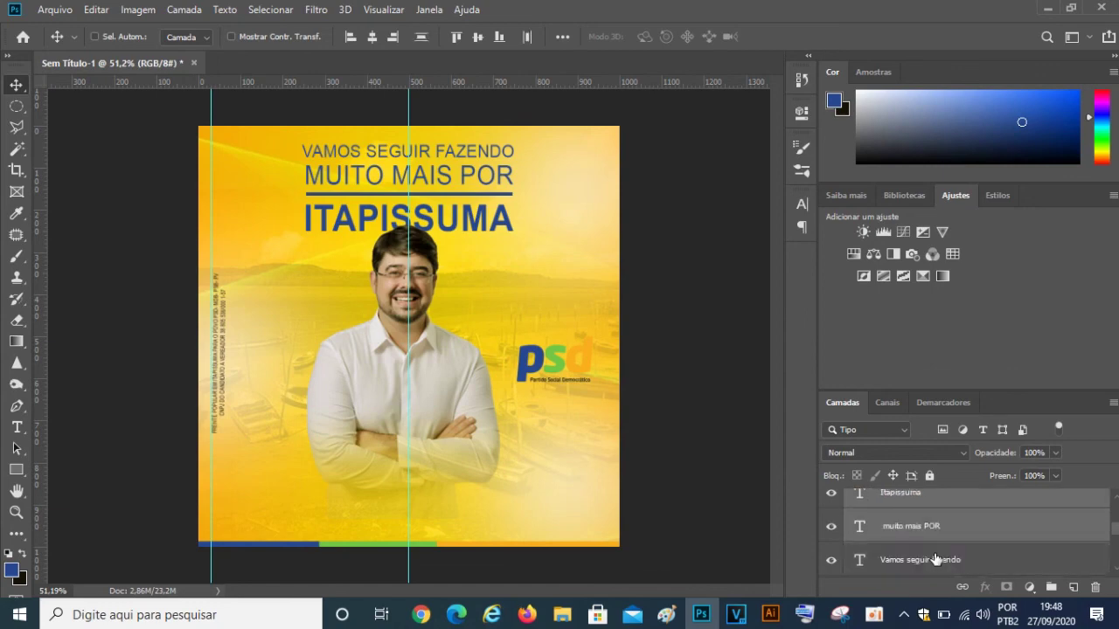
ctrl+click(940, 559)
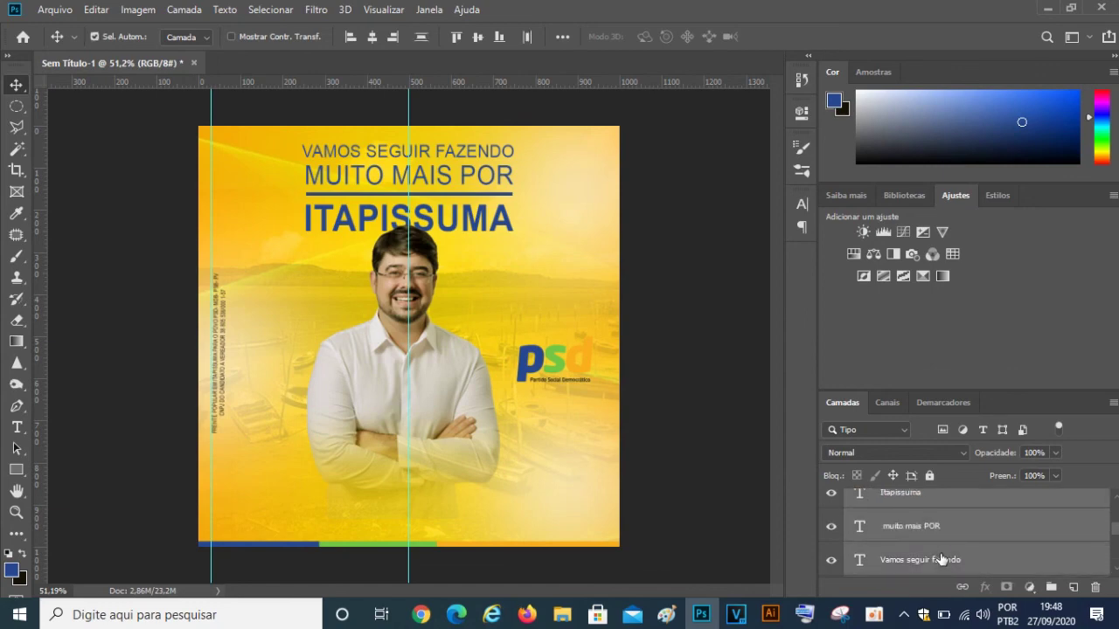
key(ctrl+g)
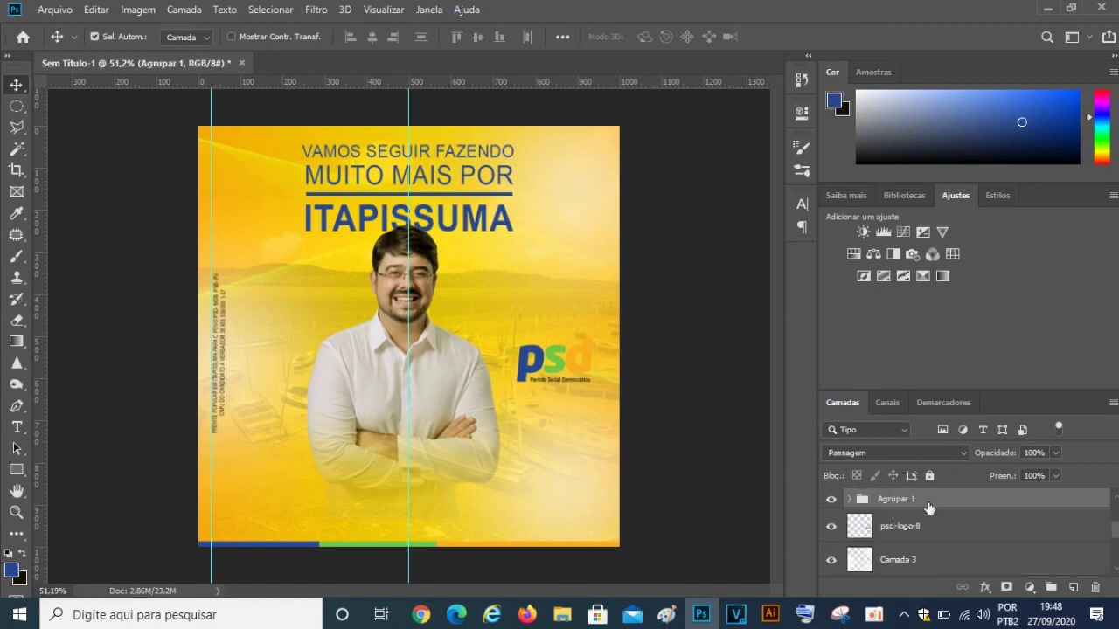
double_click(901, 499)
key(BackSpace)
text(ESLOGO)
key(Return)
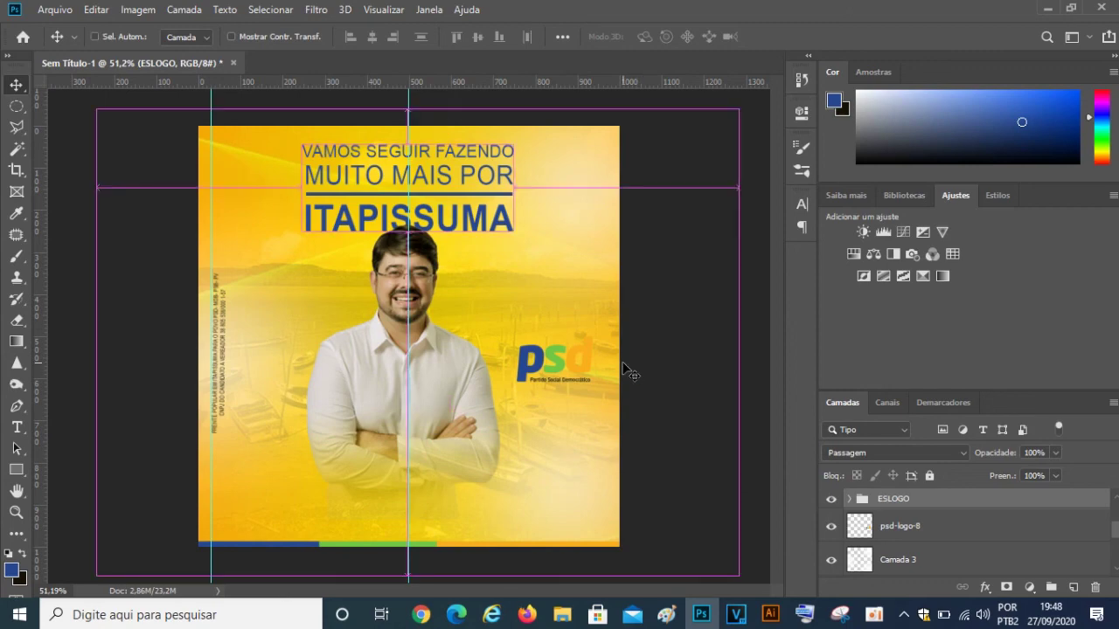
- Scale the ESLOGO group down to about 89%
key(ctrl+t)
drag(516, 232, 460, 191)
click(783, 37)
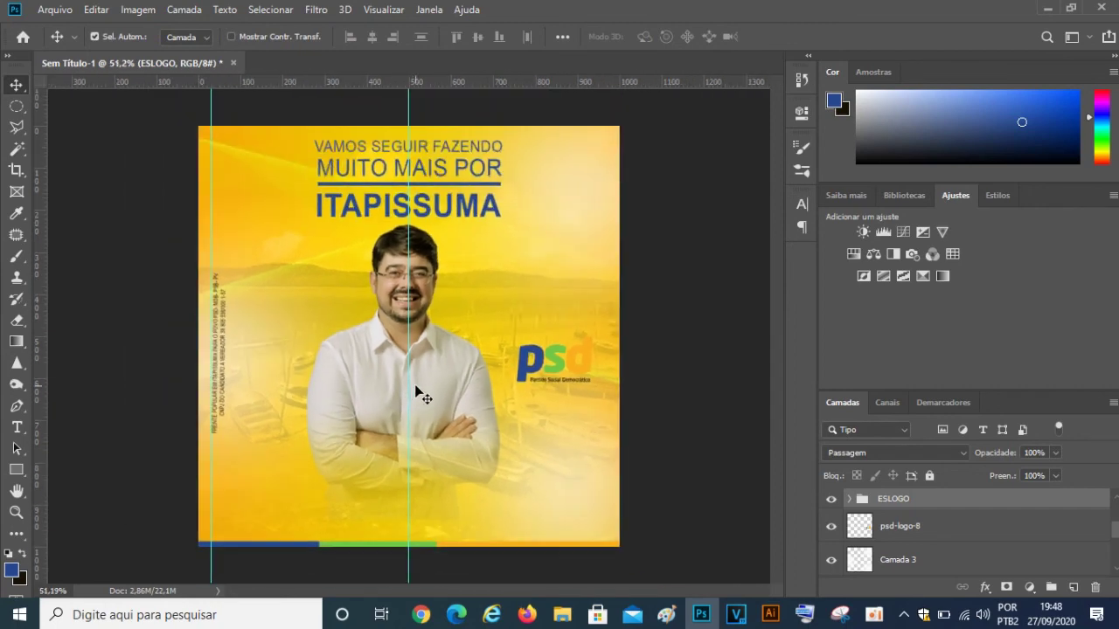
- Scale the GG FOTO candidate photo to about 88.5% and recentre it under the headline
scroll(382, 395, up, 2)
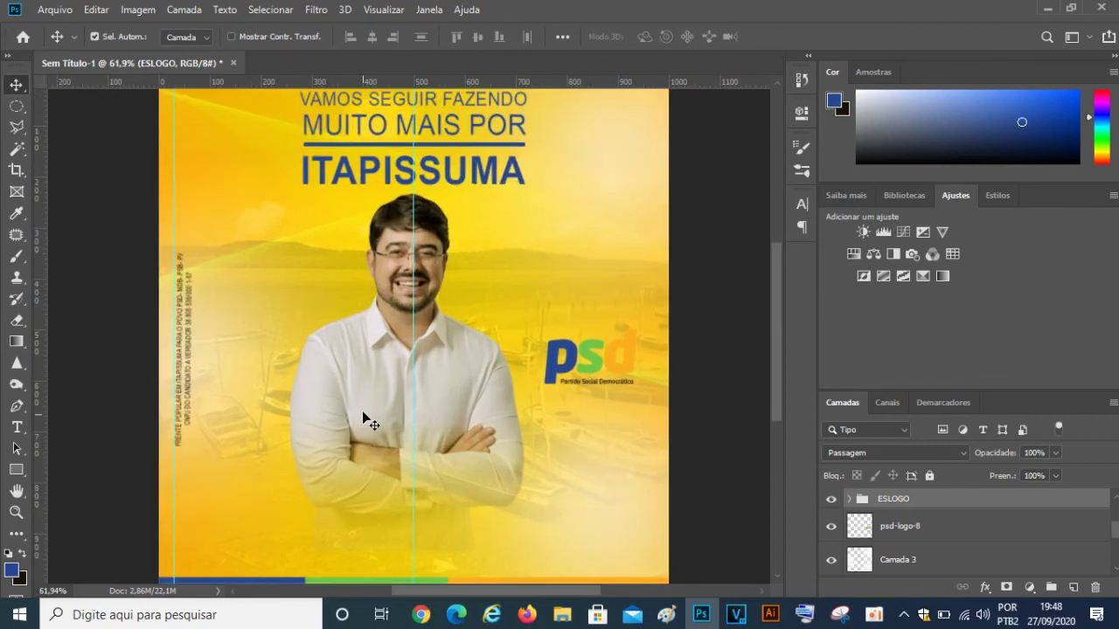
scroll(362, 411, down, 1)
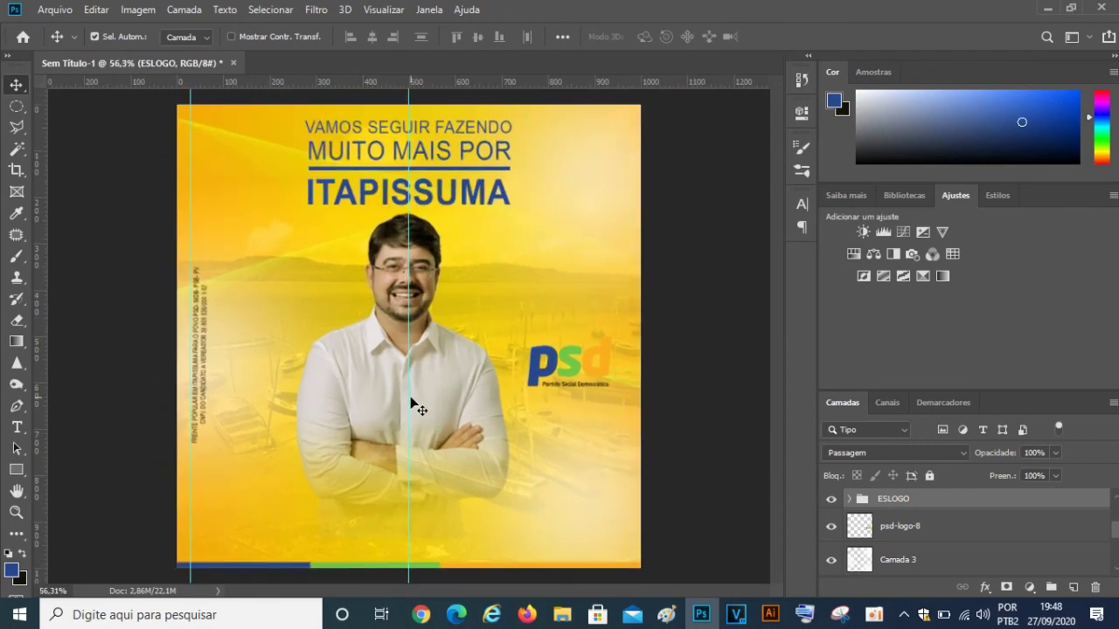
scroll(933, 533, down, 2)
scroll(935, 534, down, 2)
scroll(935, 533, up, 1)
scroll(934, 529, up, 2)
scroll(933, 523, up, 1)
click(933, 511)
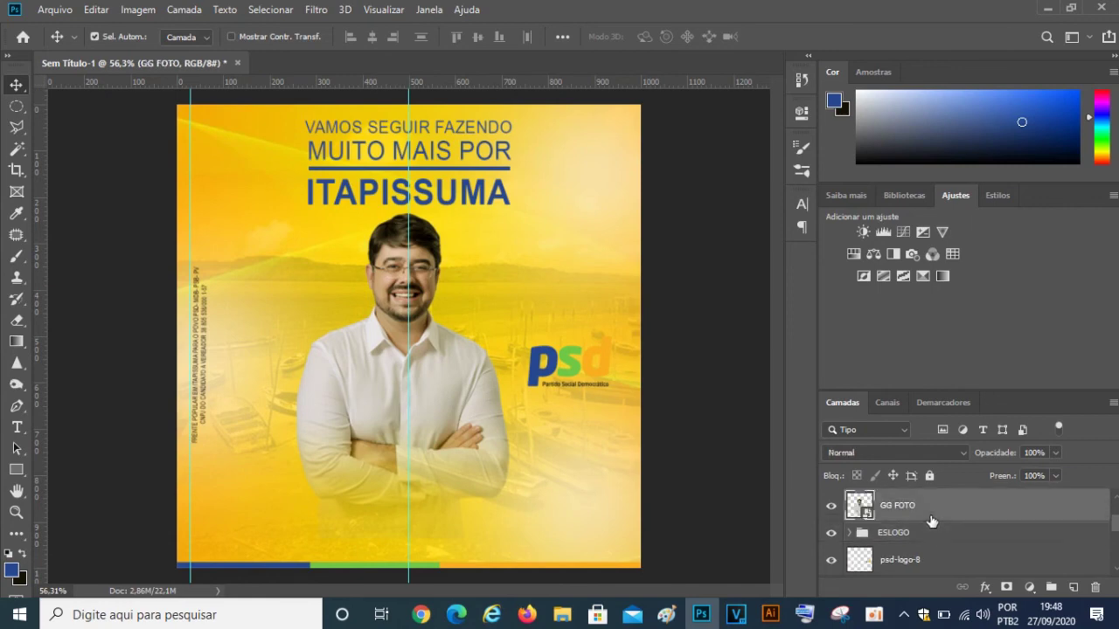
key(ctrl+t)
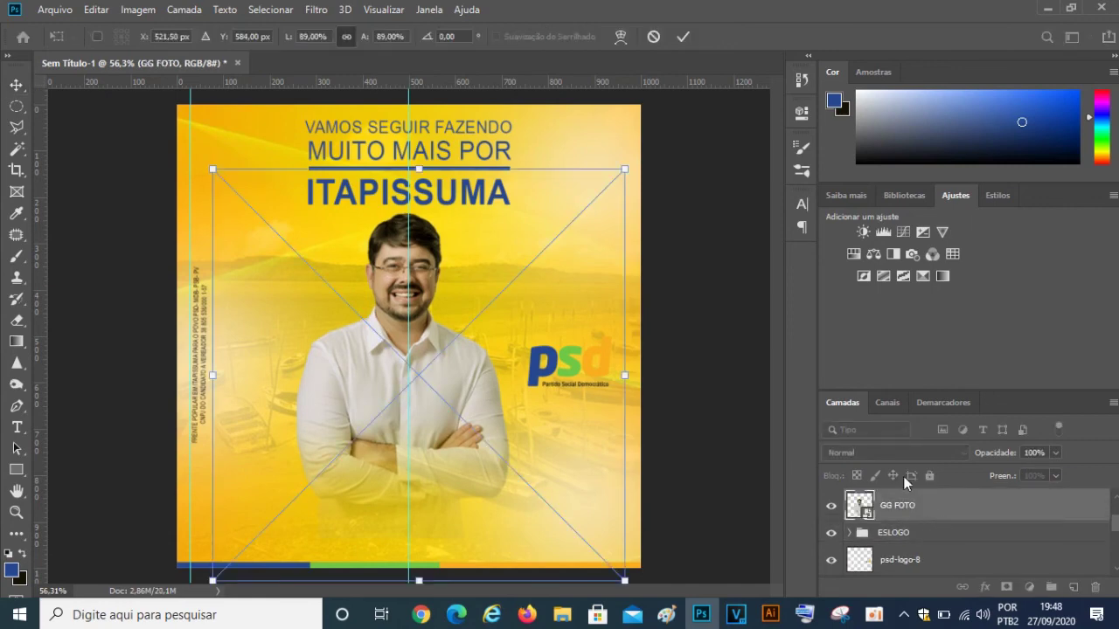
drag(626, 170, 633, 160)
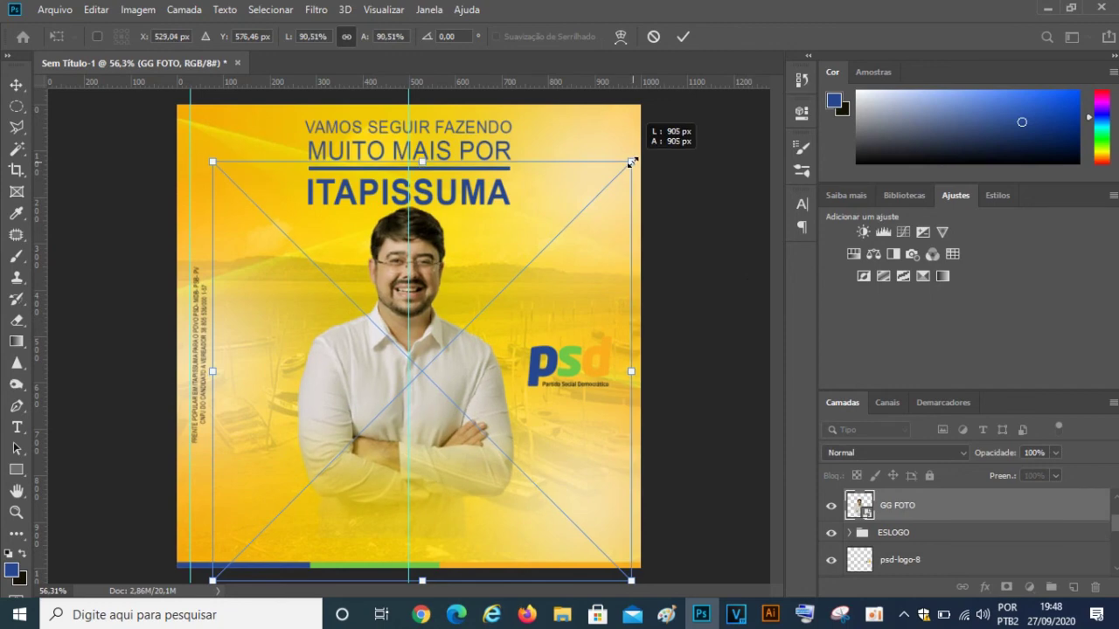
mouse_move(456, 354)
mouse_down()
mouse_move(443, 351)
mouse_move(452, 357)
mouse_up()
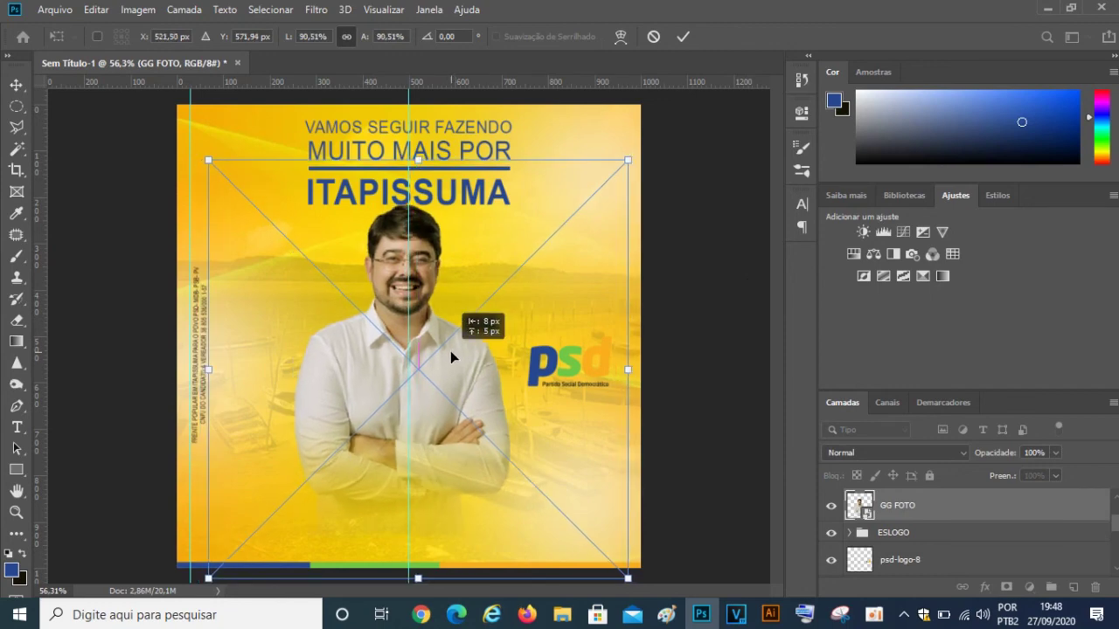
drag(207, 163, 212, 167)
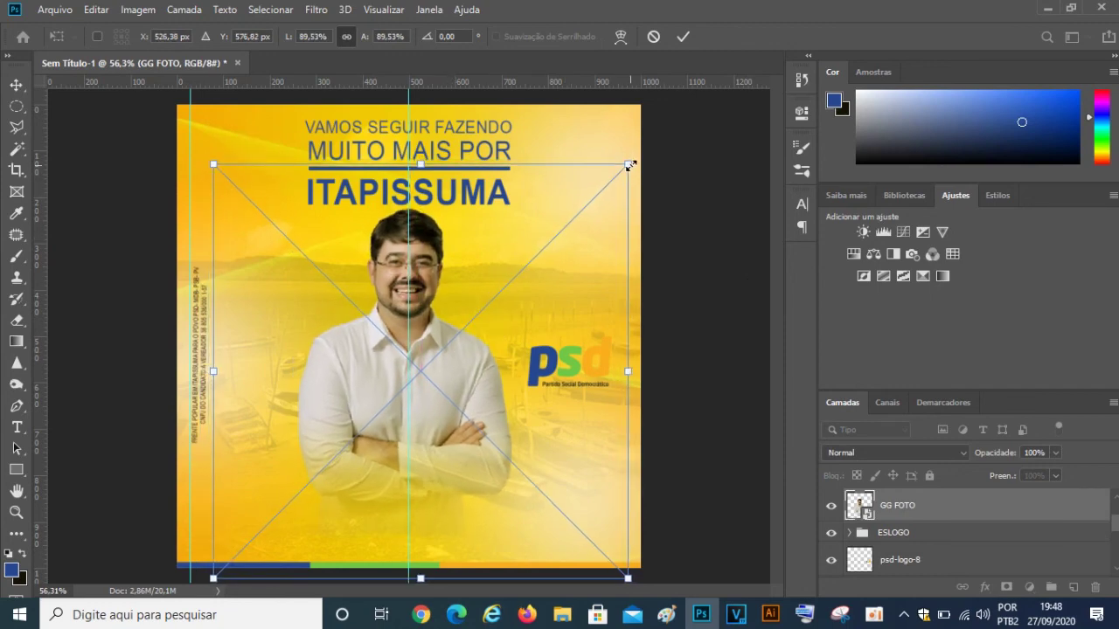
drag(629, 164, 622, 169)
drag(406, 367, 409, 361)
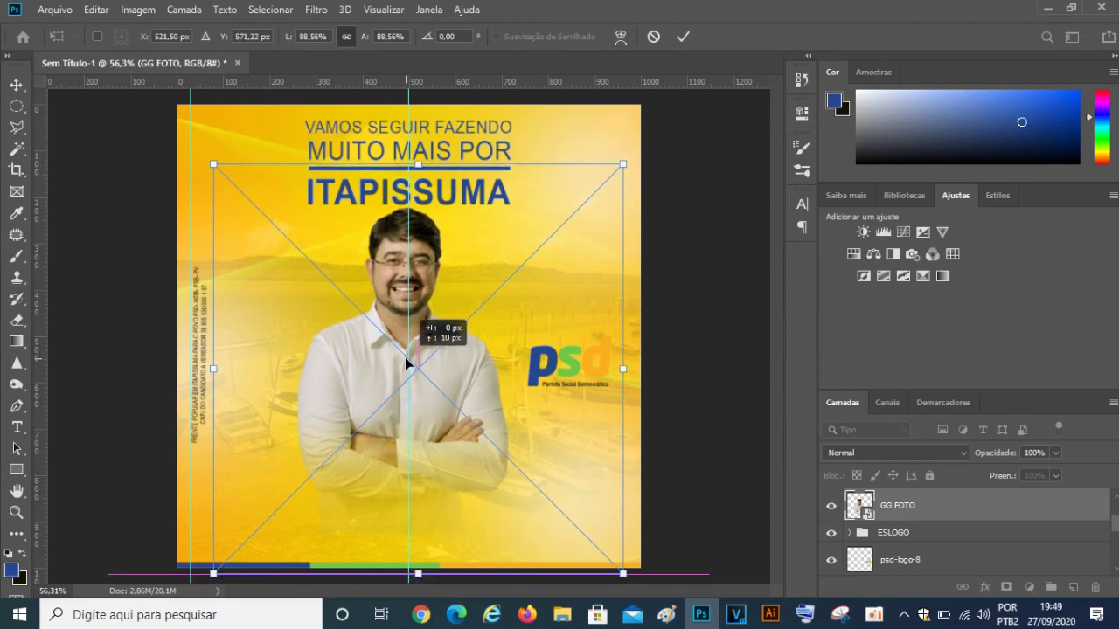
click(683, 37)
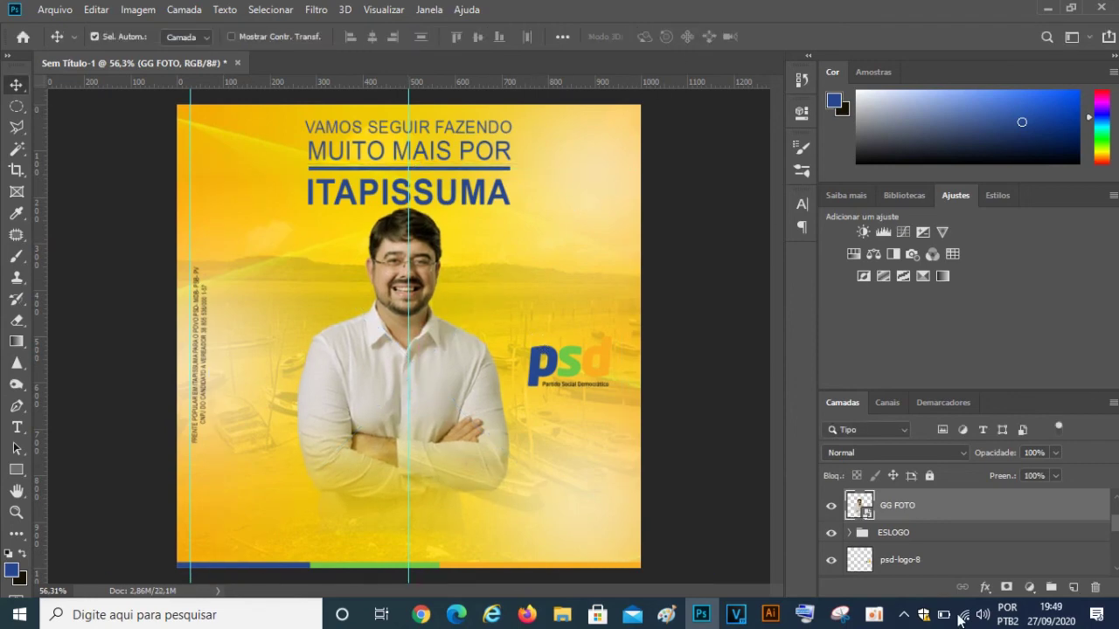
click(937, 565)
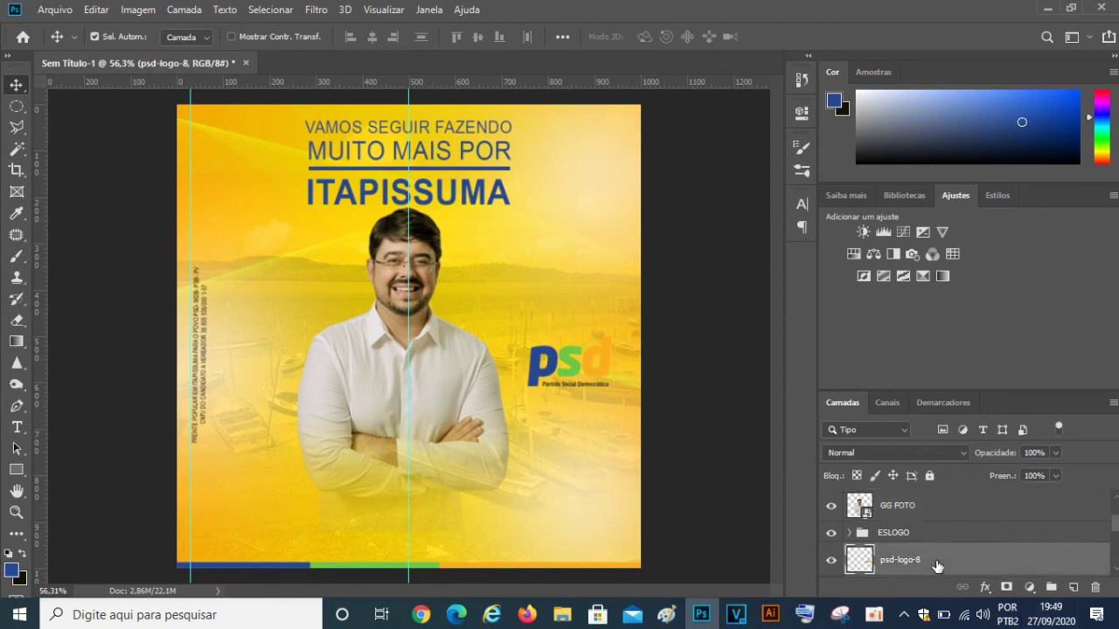
- Move the psd-logo-8 layer to the top-right corner and shrink it to about 61%
scroll(936, 559, down, 1)
key(ctrl)
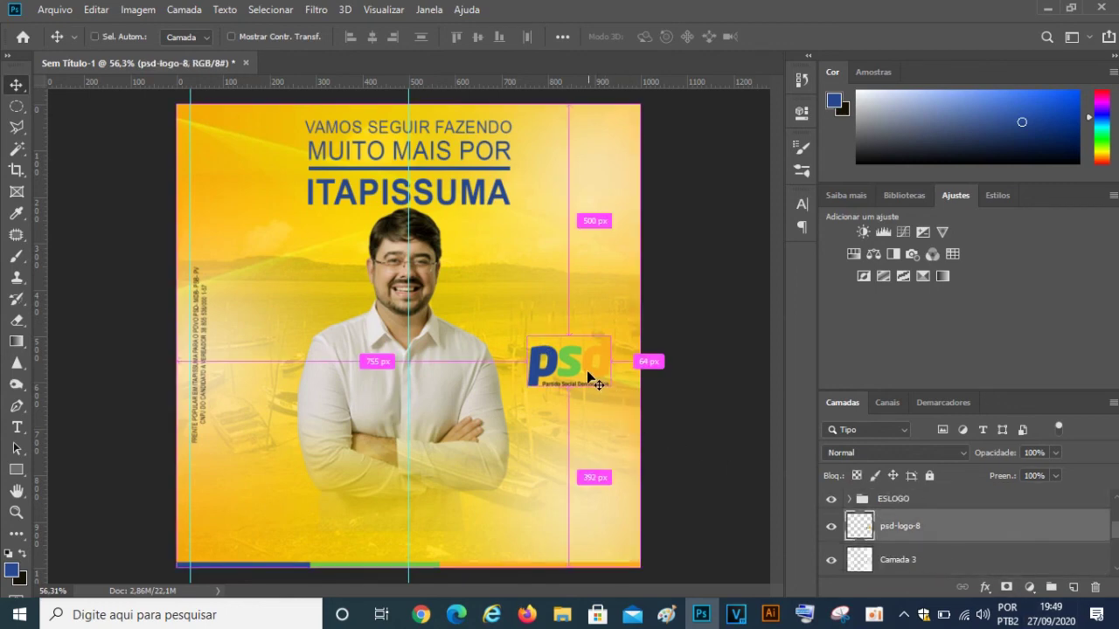
drag(586, 369, 597, 150)
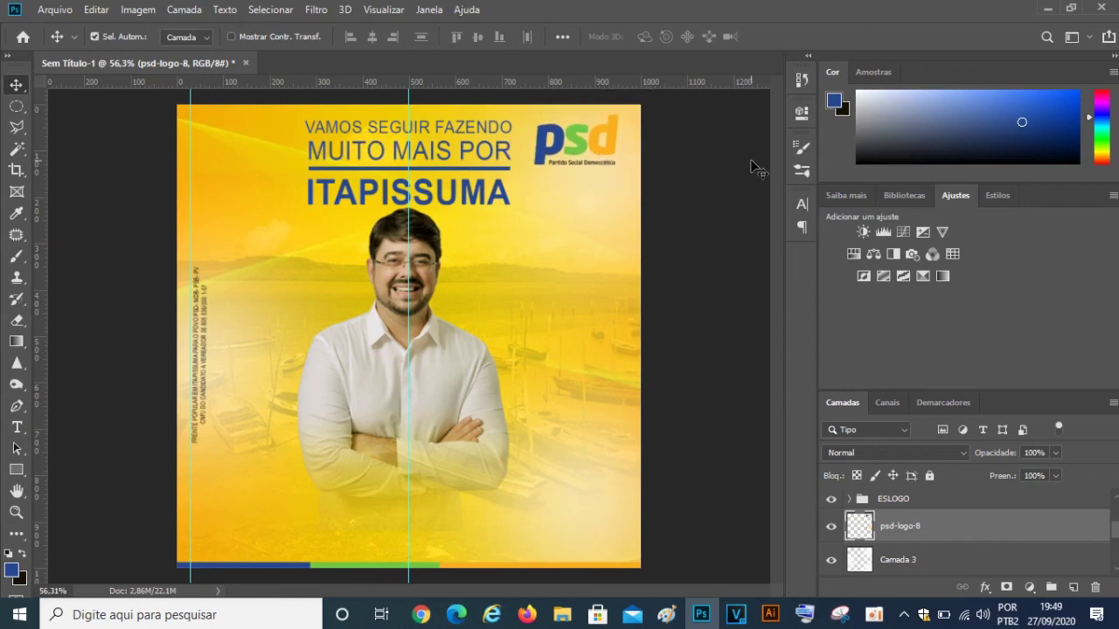
key(ctrl+t)
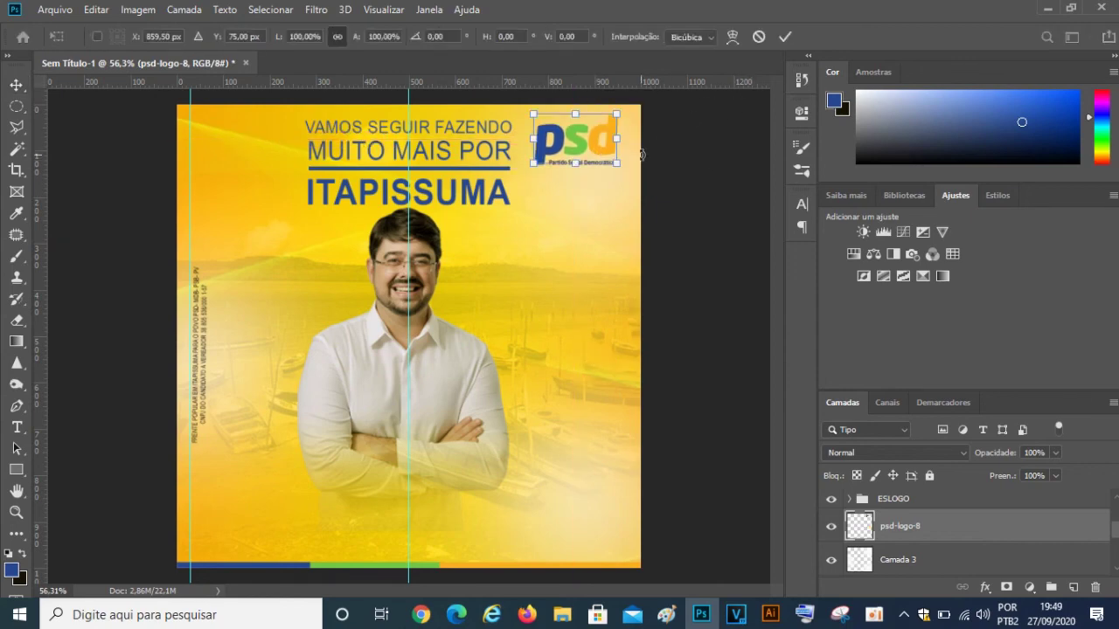
mouse_move(618, 164)
mouse_down()
mouse_move(582, 133)
mouse_move(603, 145)
mouse_move(592, 138)
mouse_up()
click(785, 37)
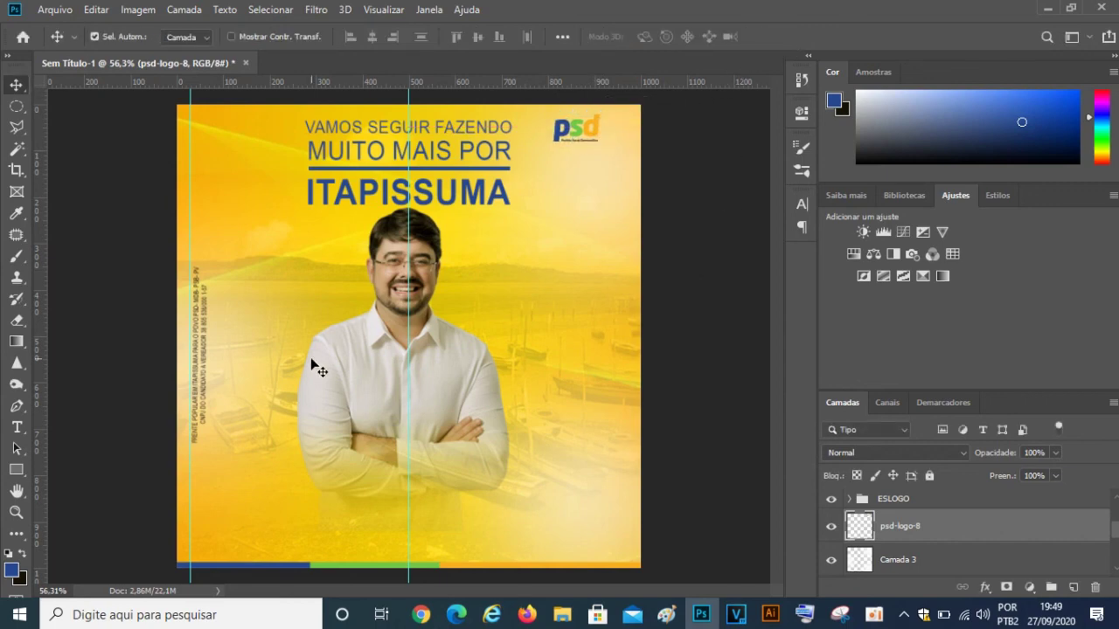
scroll(475, 382, up, 1)
scroll(475, 382, down, 1)
scroll(473, 376, down, 1)
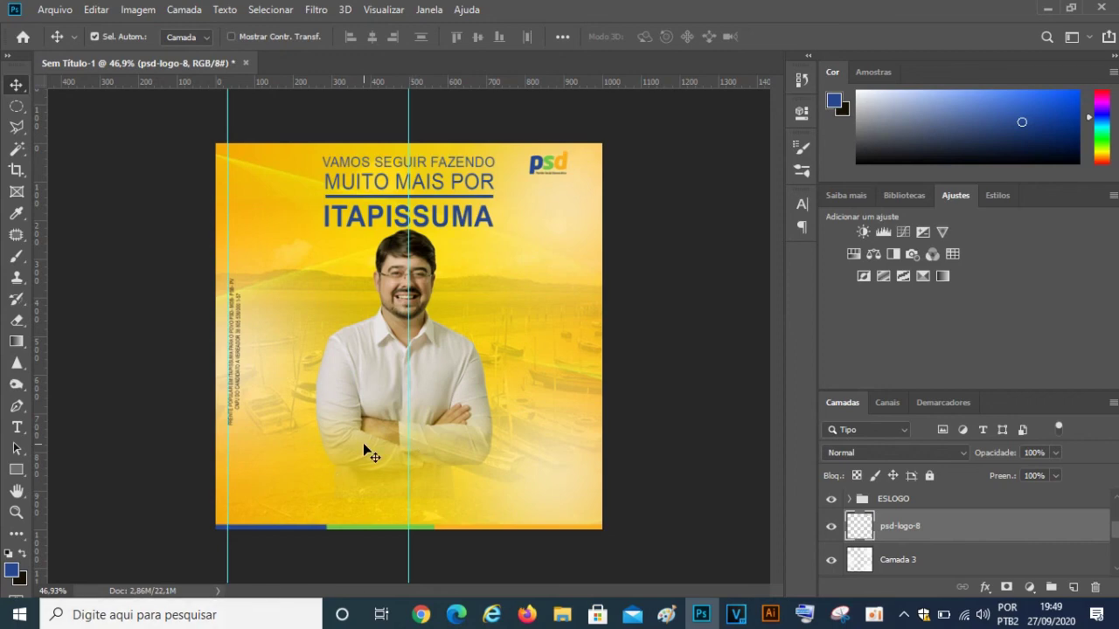
scroll(362, 446, up, 2)
scroll(365, 447, down, 1)
scroll(367, 449, down, 1)
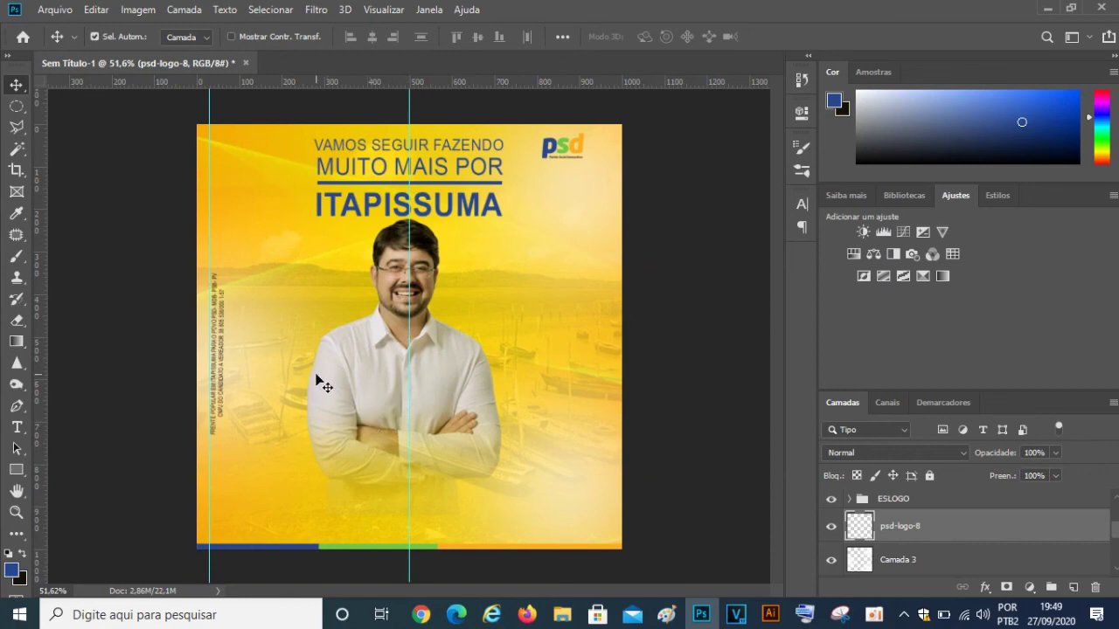
scroll(339, 382, up, 3)
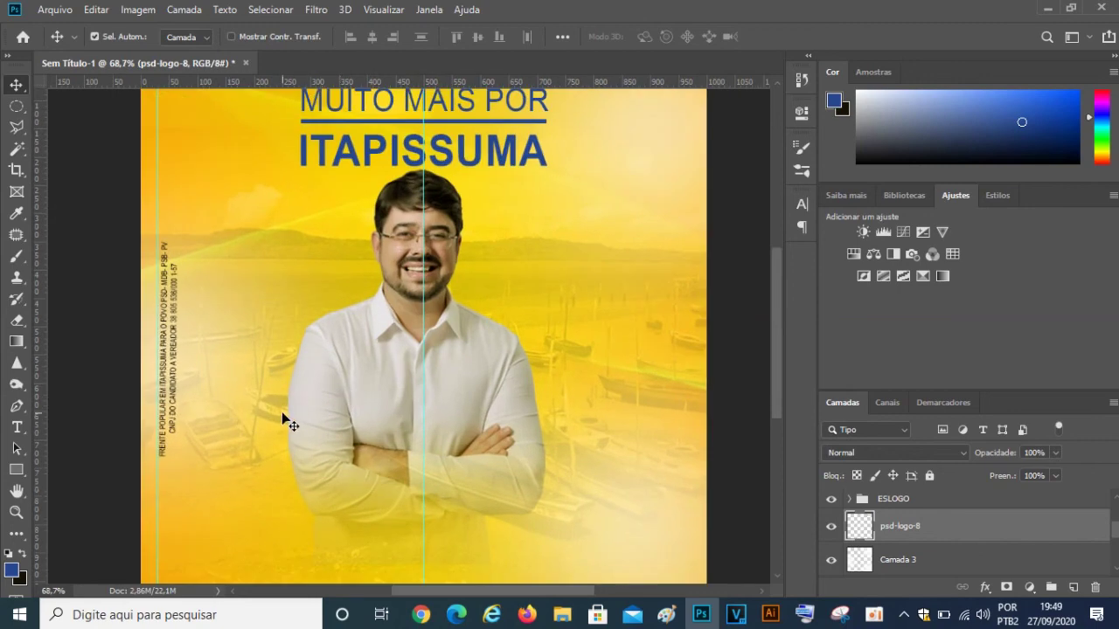
- Delete a stray placeholder text layer and select the FITA layer
click(15, 426)
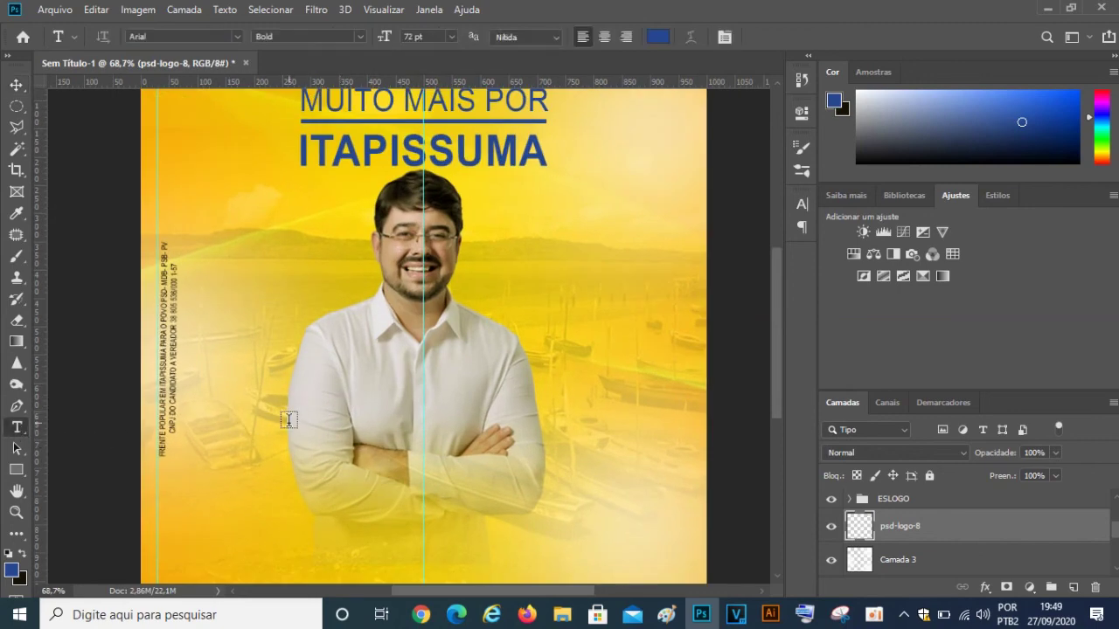
click(289, 422)
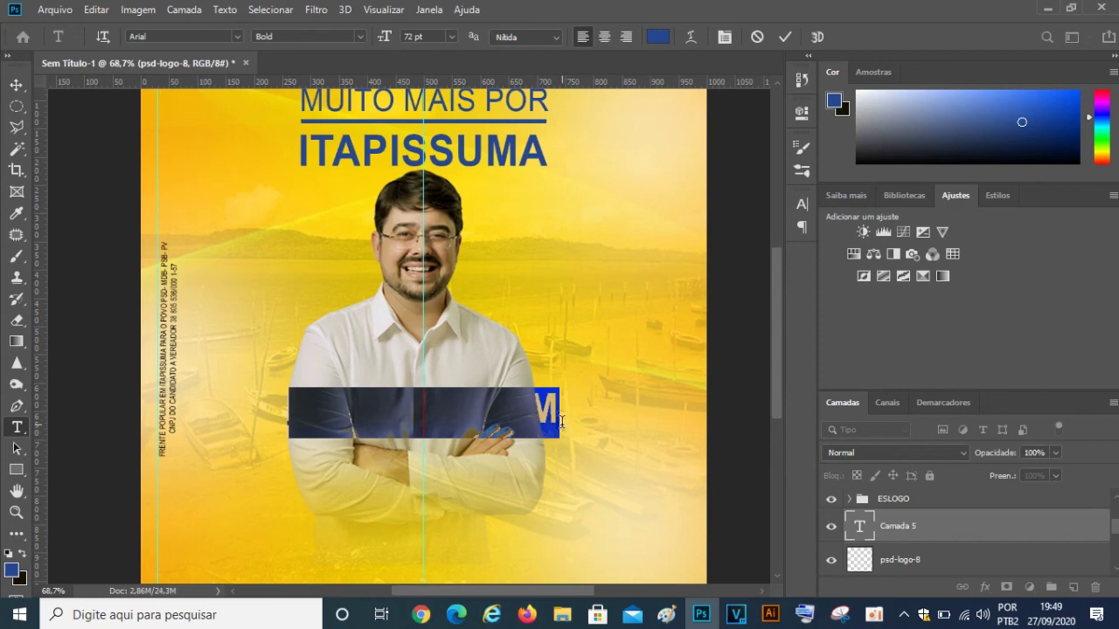
click(786, 37)
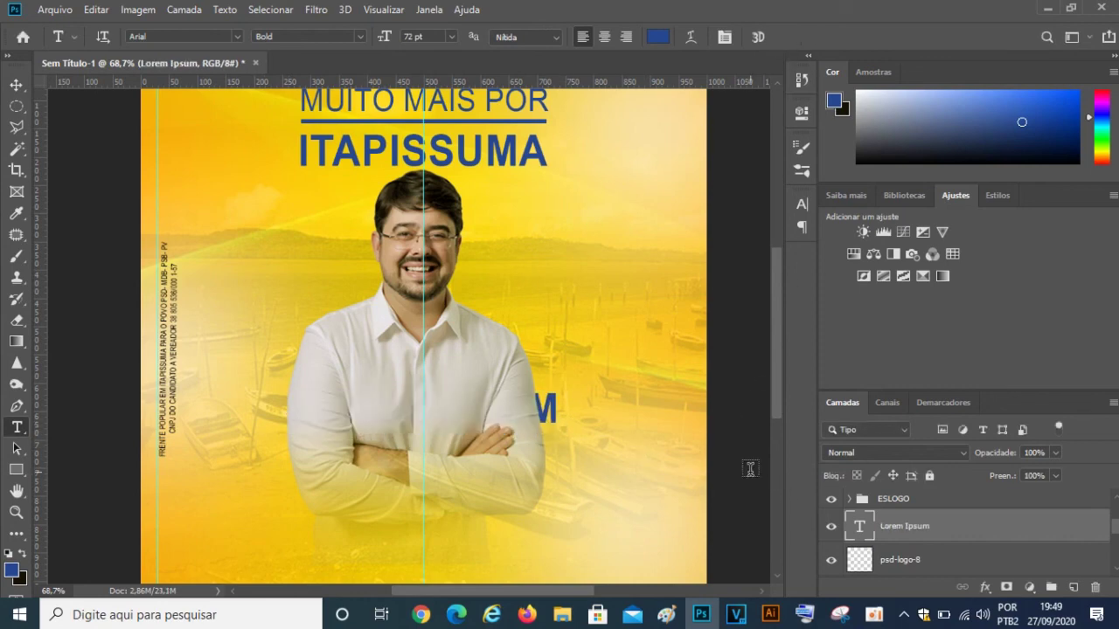
key(Delete)
scroll(987, 521, up, 3)
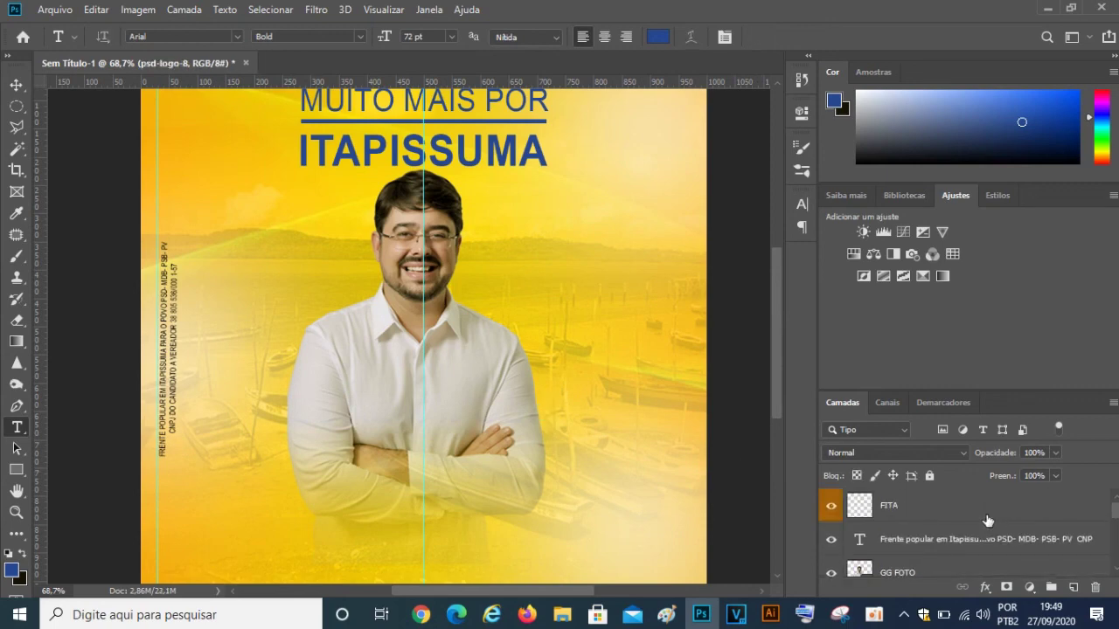
click(988, 509)
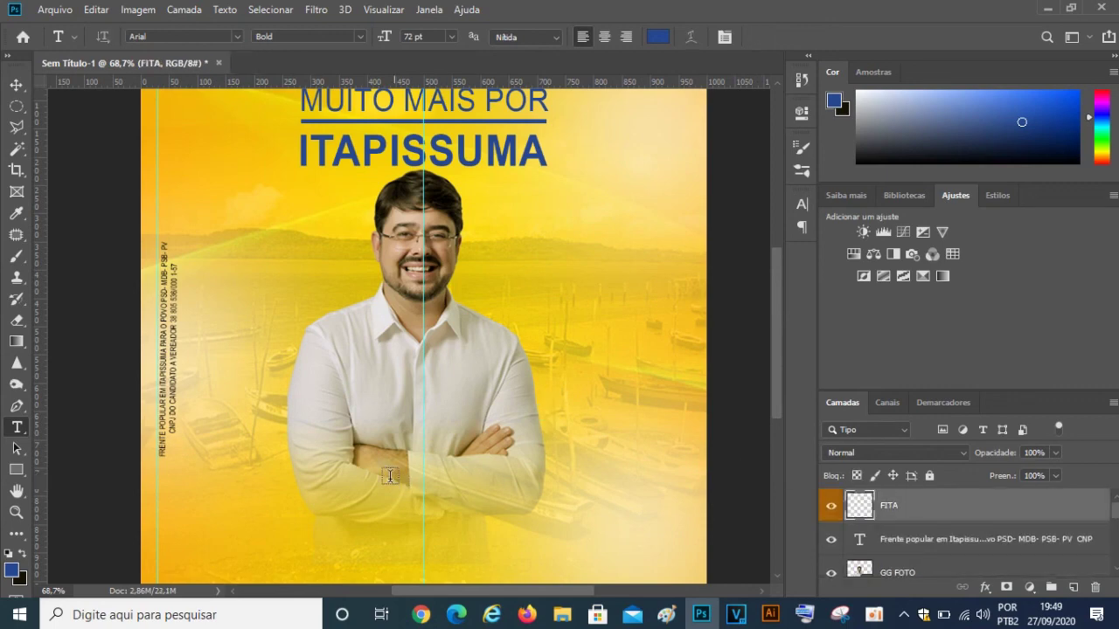
- Type 'GG' over the photo's lower part and set it in Arial Black
click(352, 462)
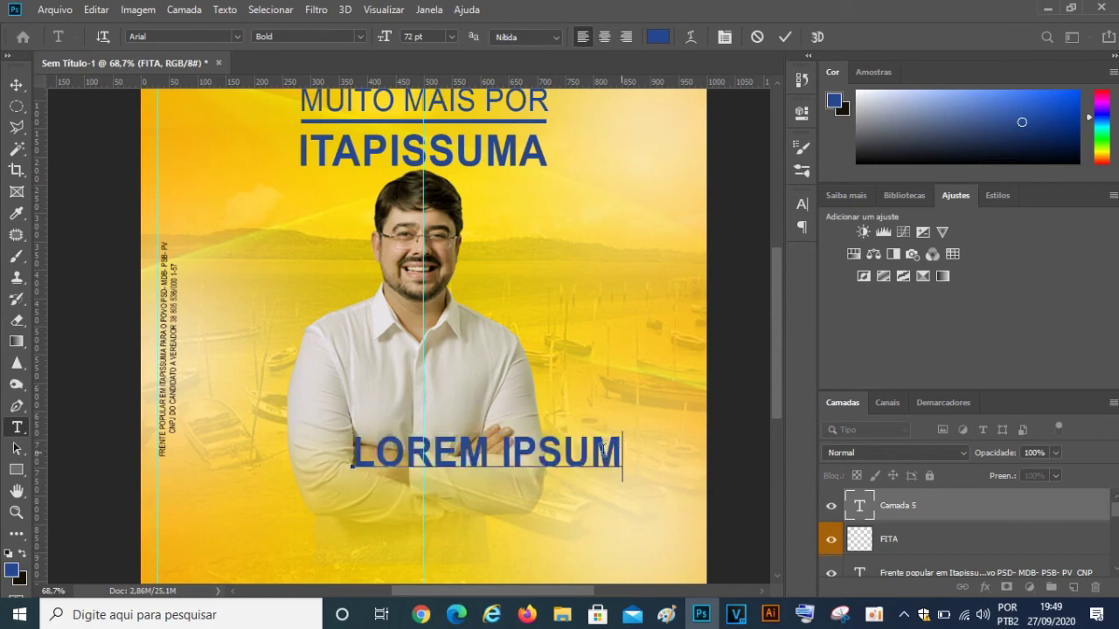
key(BackSpace)
text(GG)
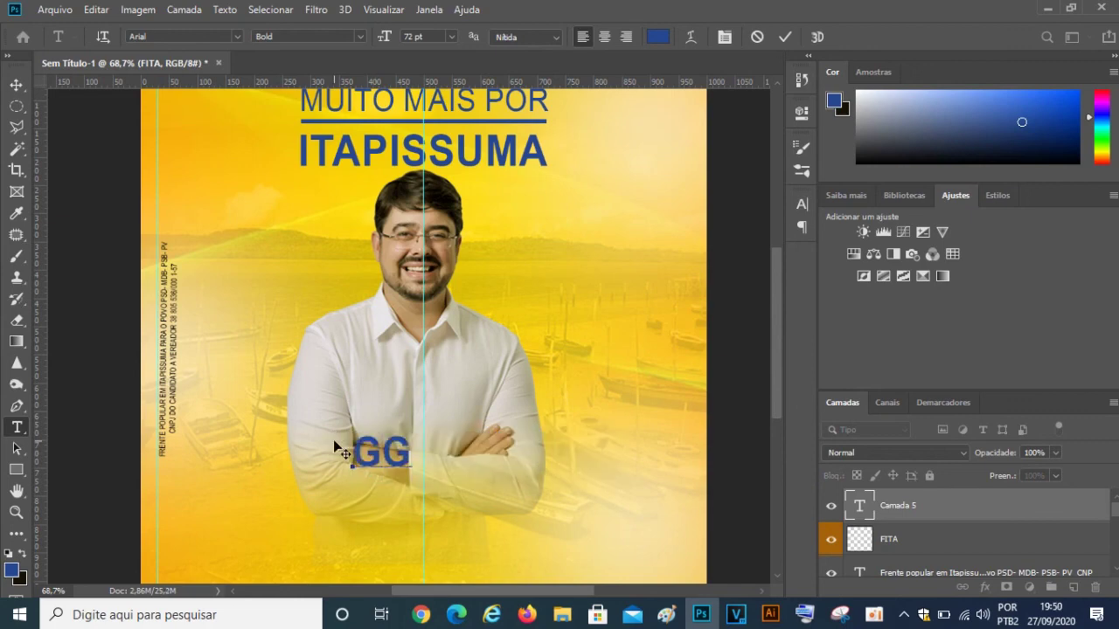
click(722, 38)
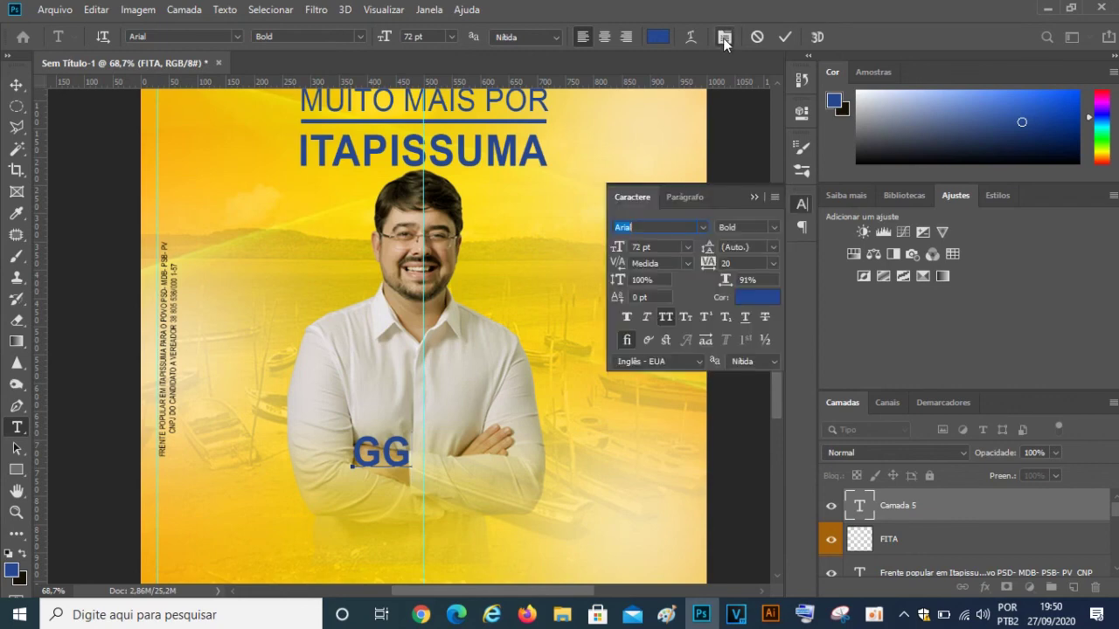
click(774, 229)
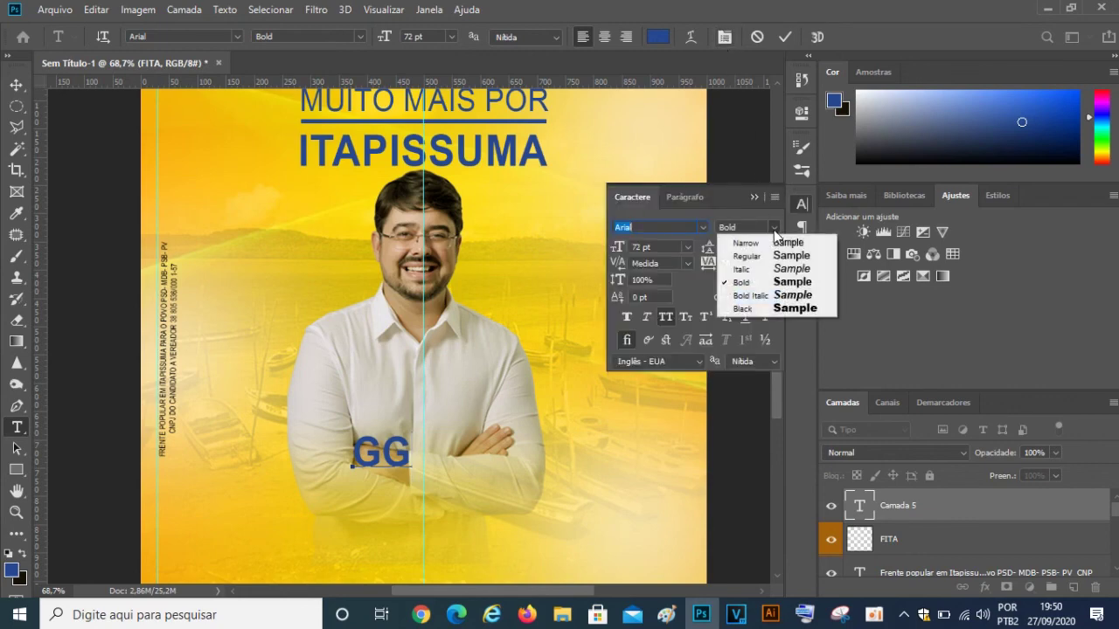
click(792, 306)
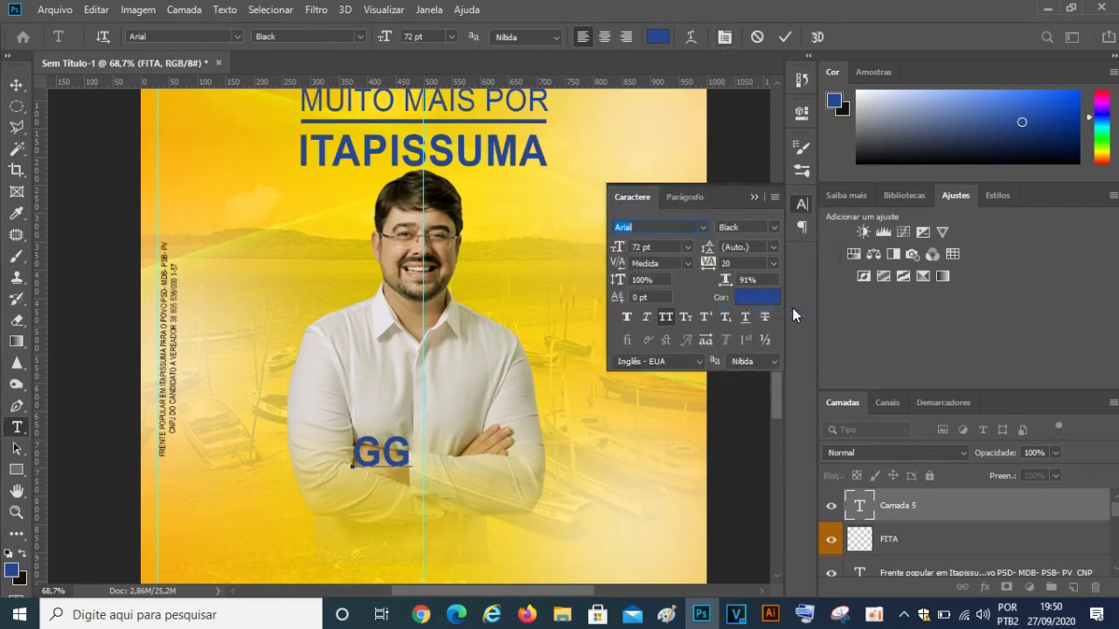
double_click(863, 511)
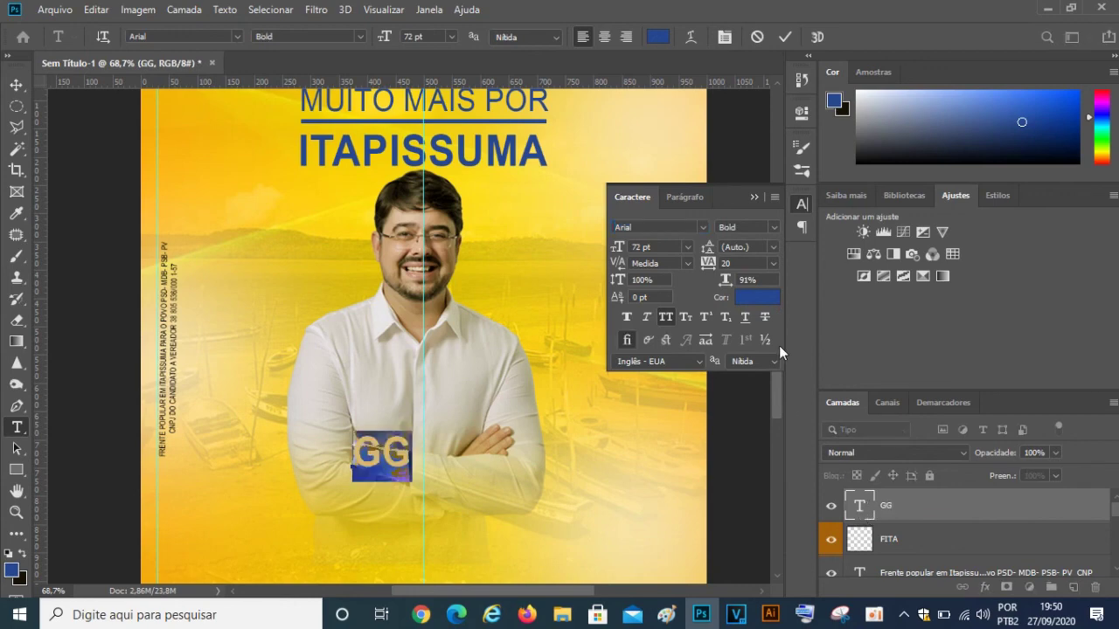
click(771, 226)
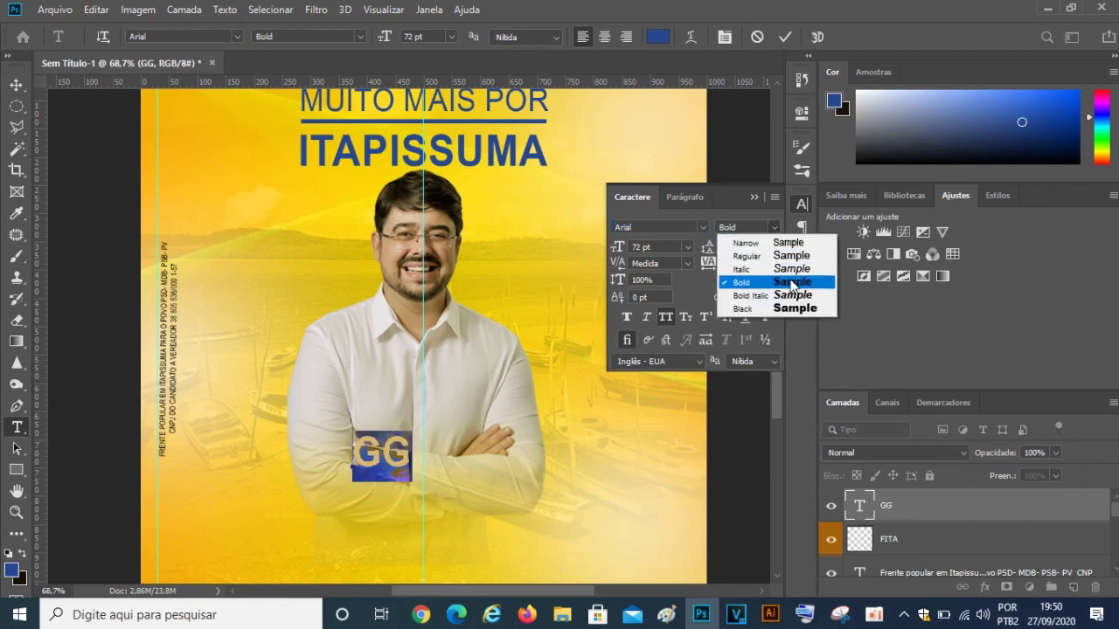
click(800, 308)
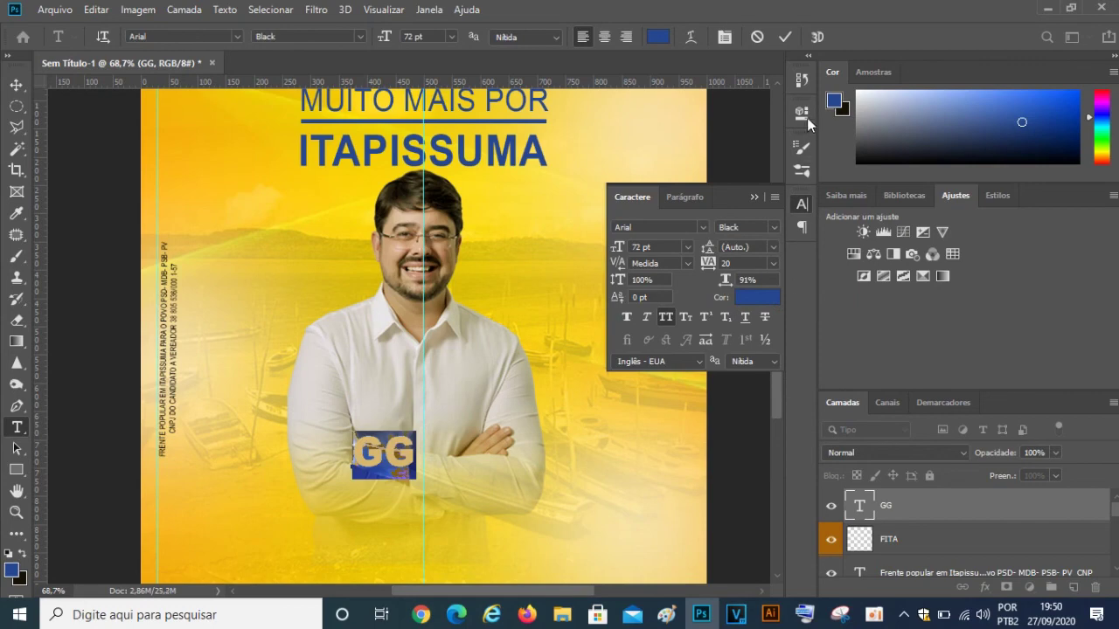
click(785, 36)
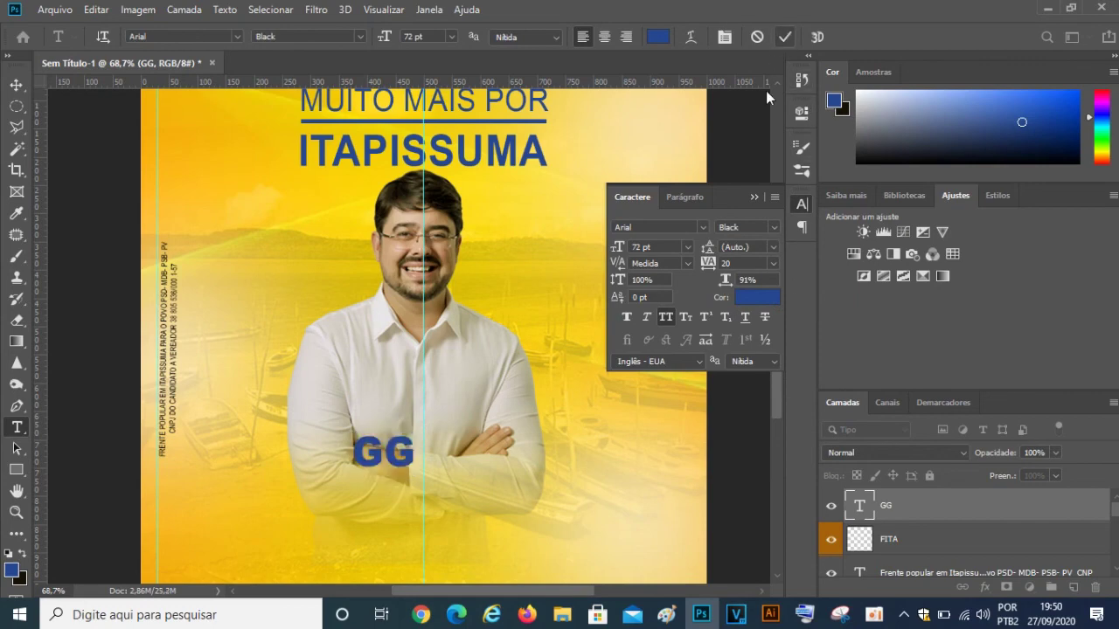
click(755, 196)
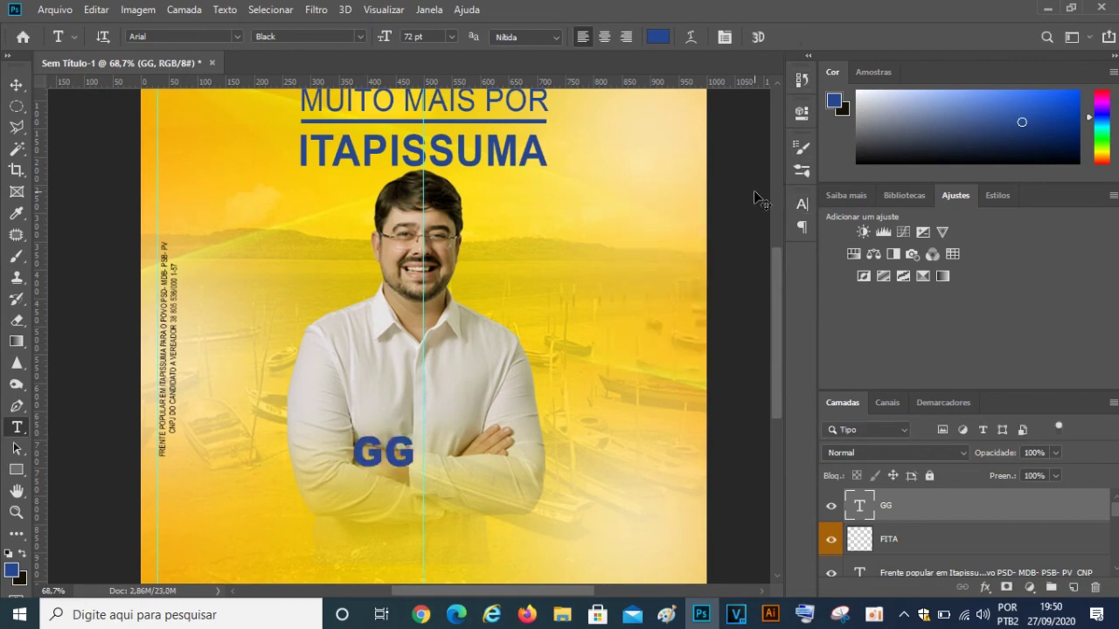
- Enlarge GG to about 355% and move it up-left across the candidate's chest
key(ctrl+t)
key(ctrl+0)
drag(401, 461, 529, 556)
drag(458, 473, 358, 384)
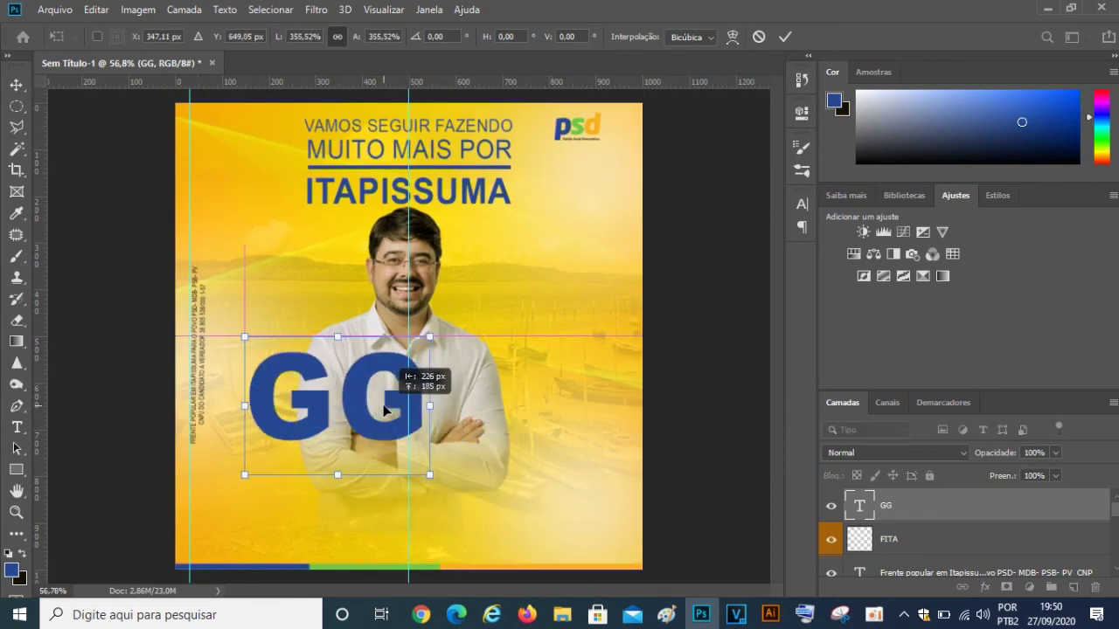
click(785, 37)
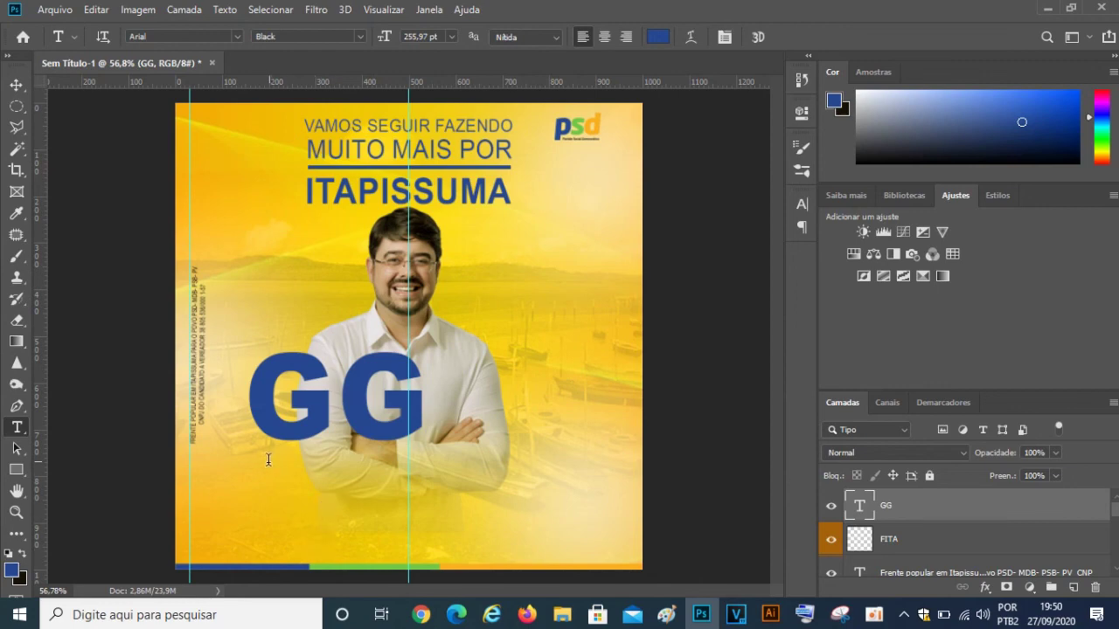
click(16, 471)
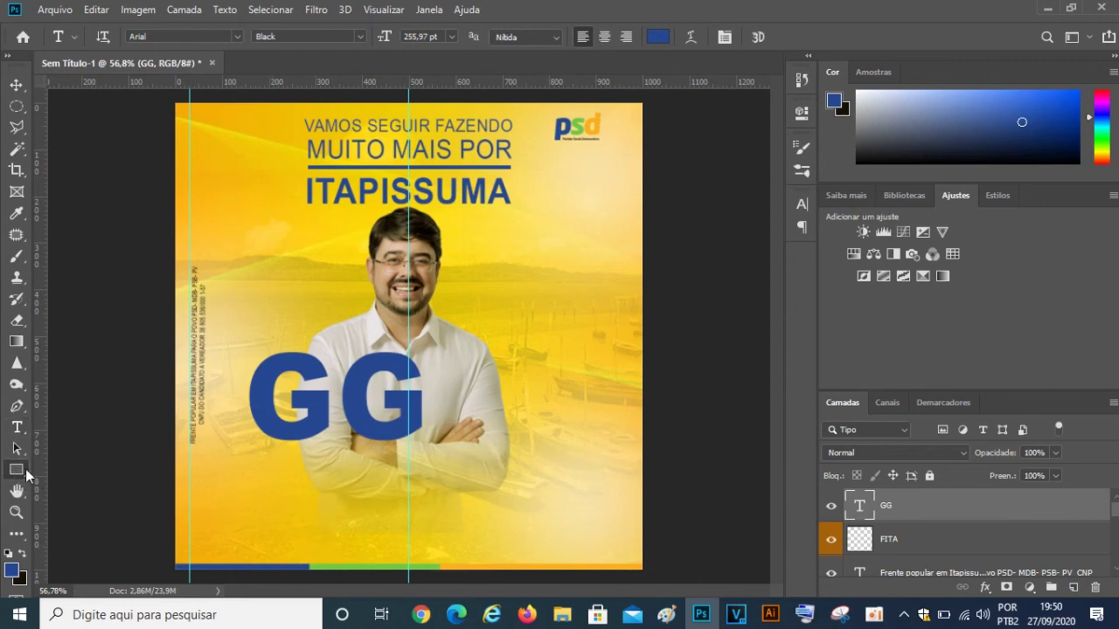
- Draw a trial wide rectangle below GG and remove its white outline
mouse_move(244, 448)
mouse_down()
mouse_move(559, 474)
mouse_move(578, 537)
mouse_up()
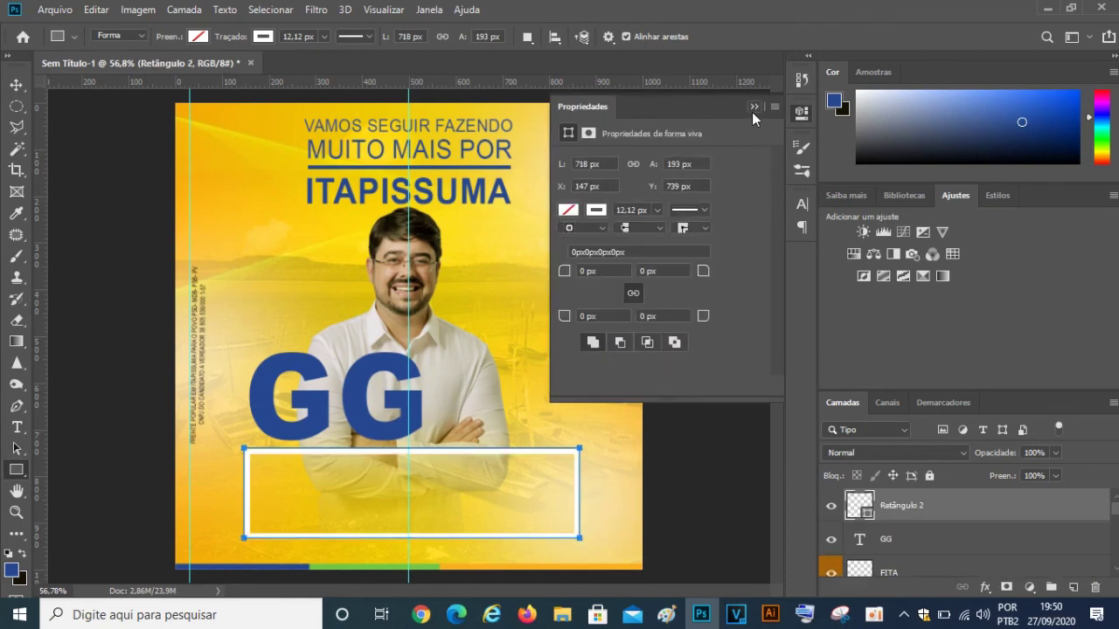
click(600, 211)
click(579, 242)
click(568, 209)
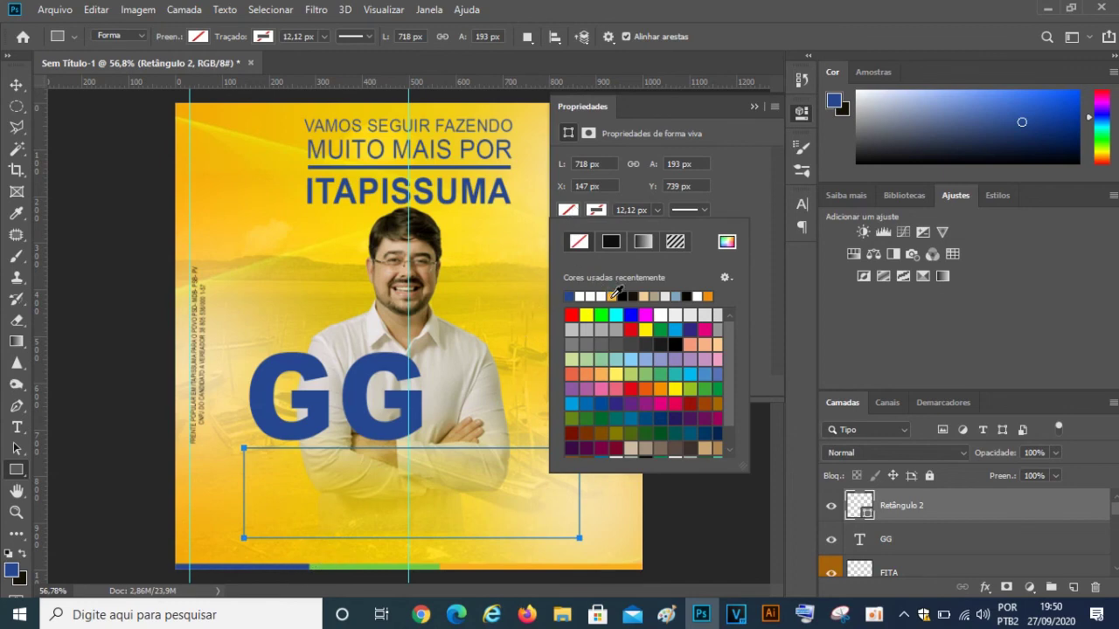
drag(732, 109, 911, 9)
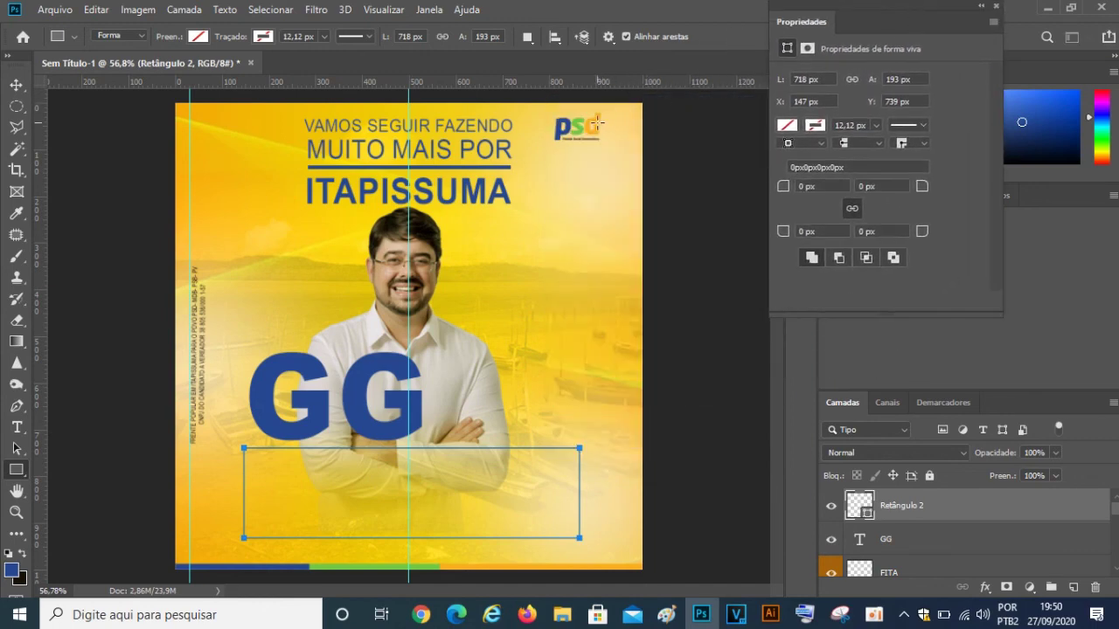
click(981, 6)
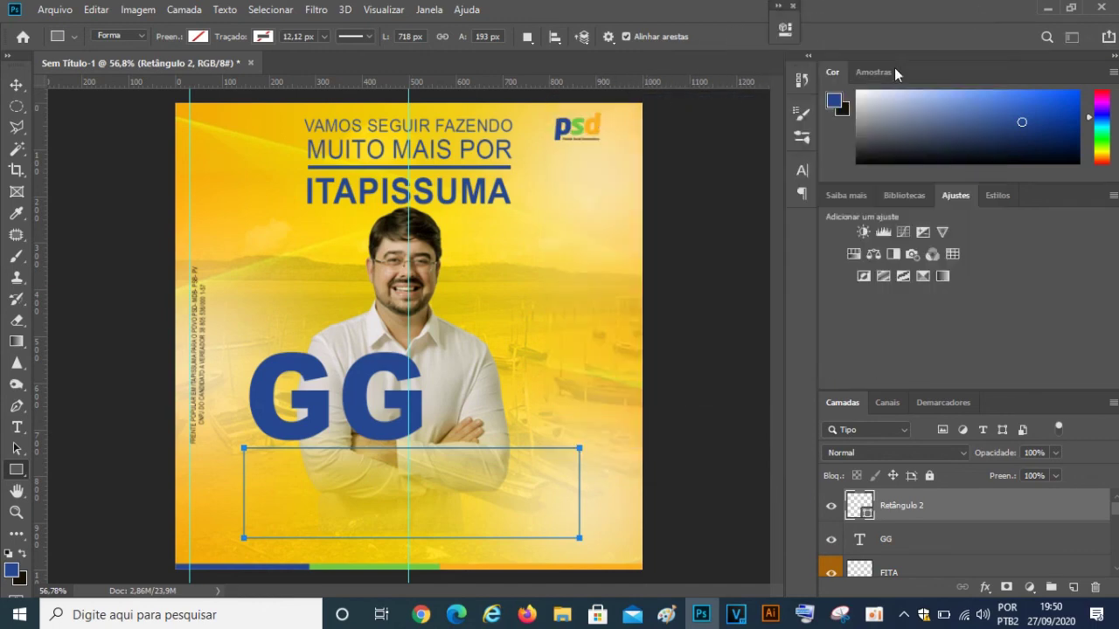
- Set the foreground colour to orange #f9af1e and delete the trial rectangle
click(11, 569)
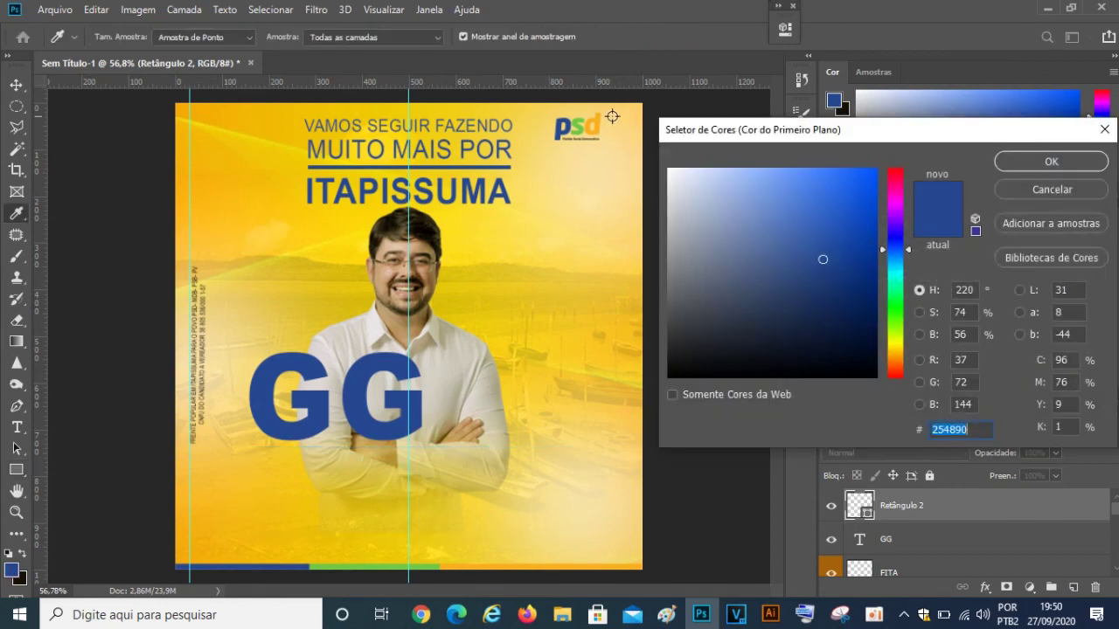
click(597, 123)
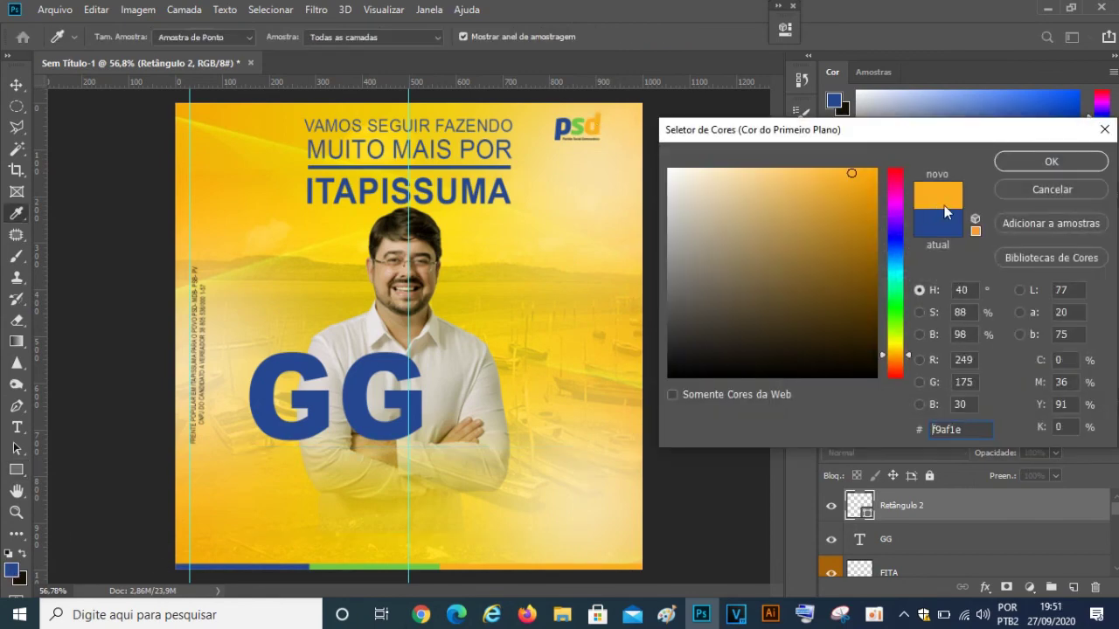
click(1046, 164)
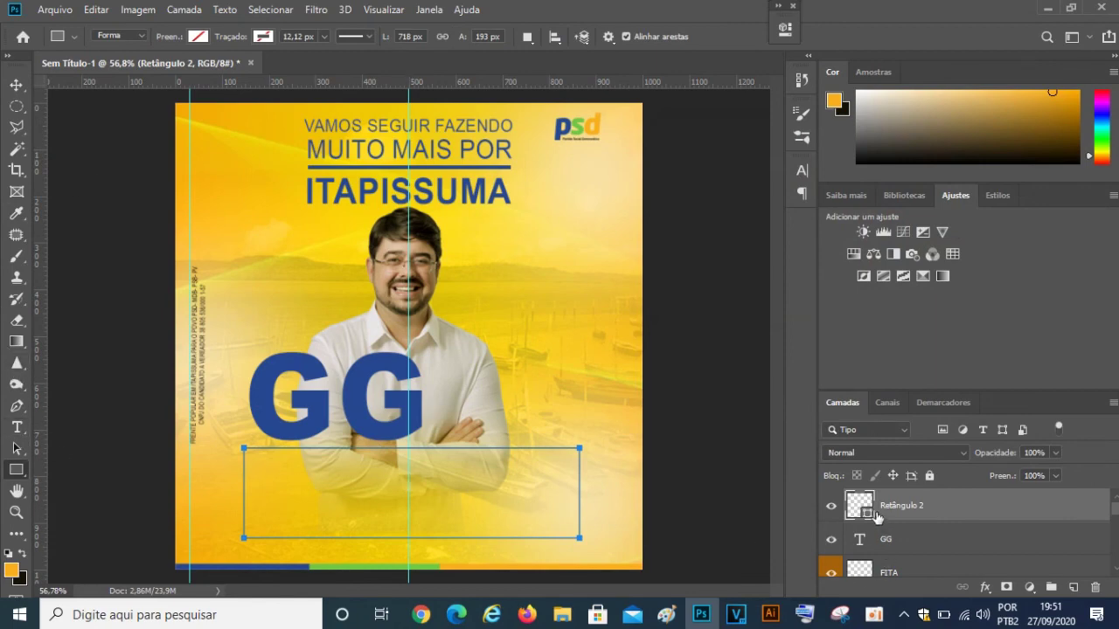
key(Delete)
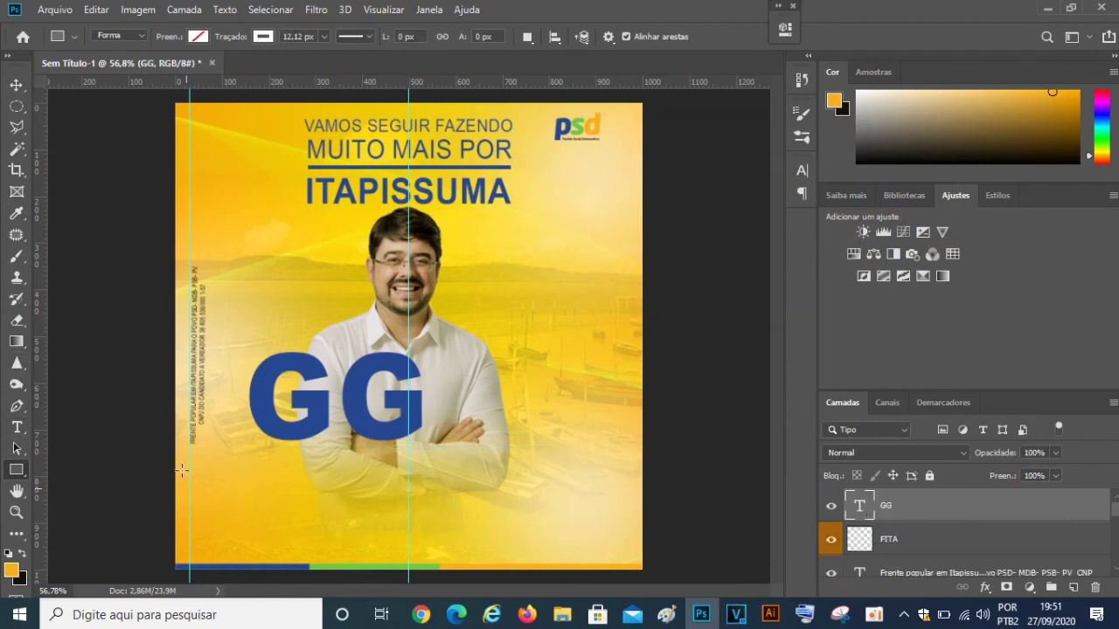
- Draw a solid orange 665 × 198 px box below GG and nudge it slightly up-left
click(265, 37)
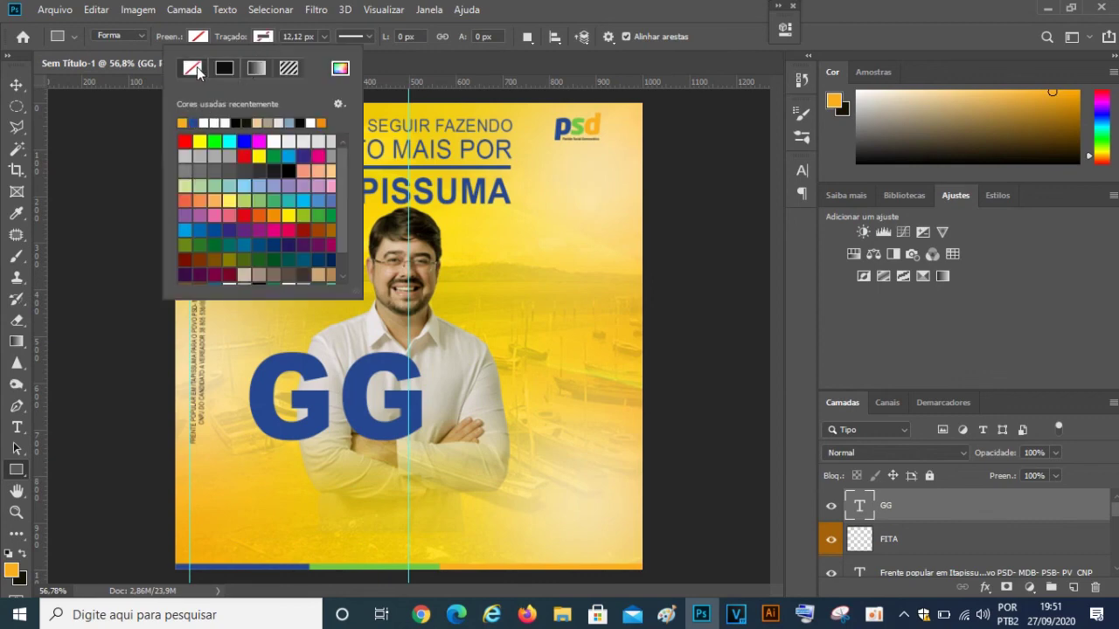
click(200, 37)
click(119, 122)
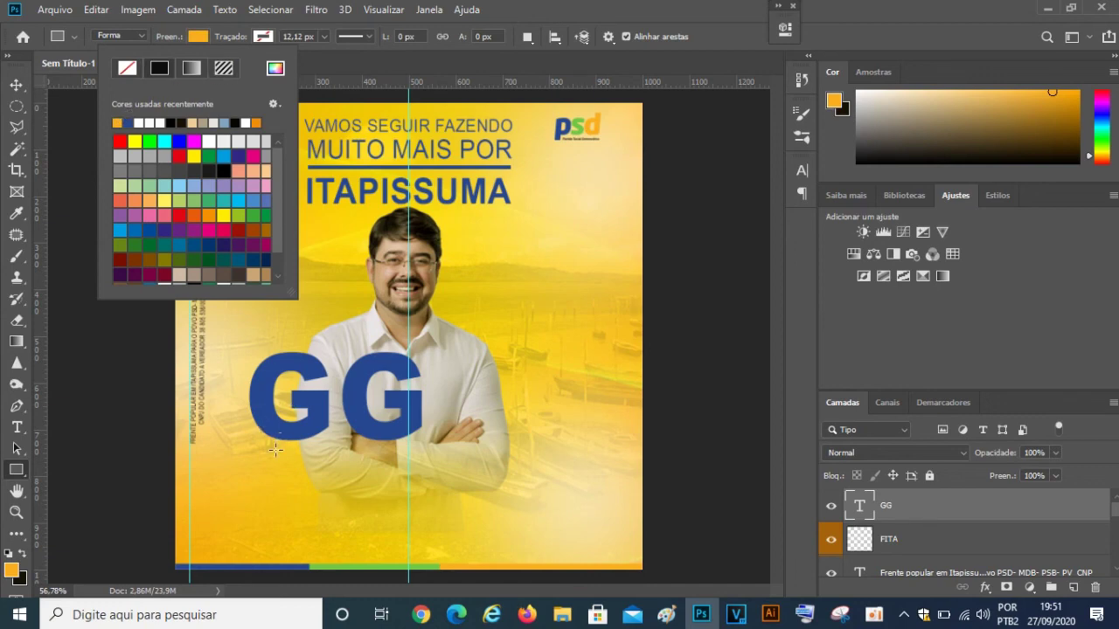
mouse_move(262, 451)
mouse_down()
mouse_move(473, 461)
mouse_move(573, 543)
mouse_up()
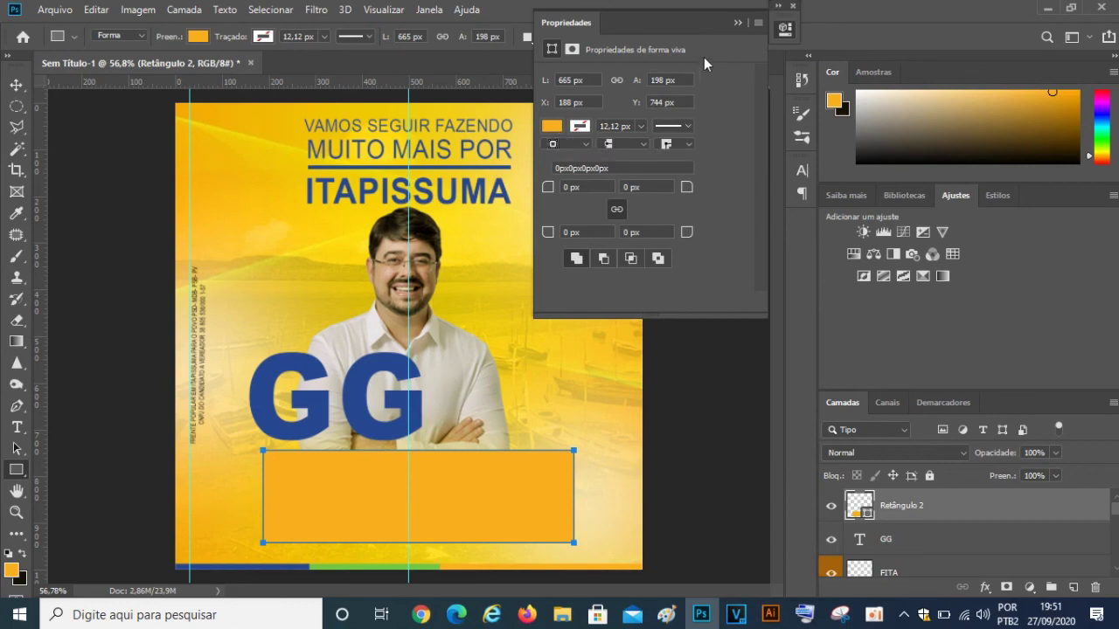
click(737, 22)
click(16, 85)
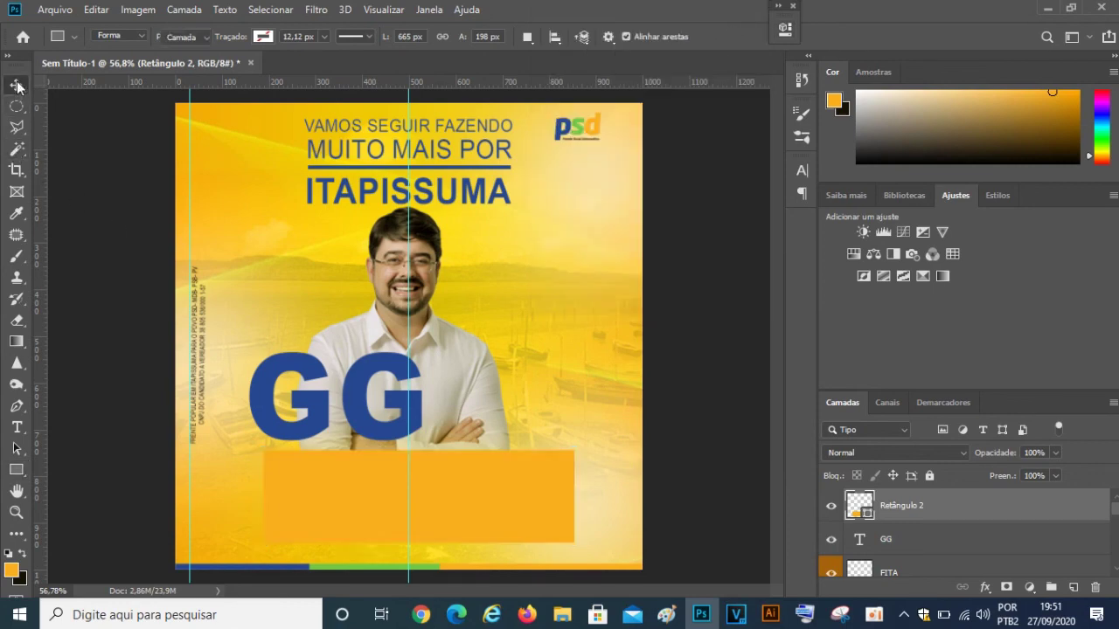
drag(481, 501, 480, 490)
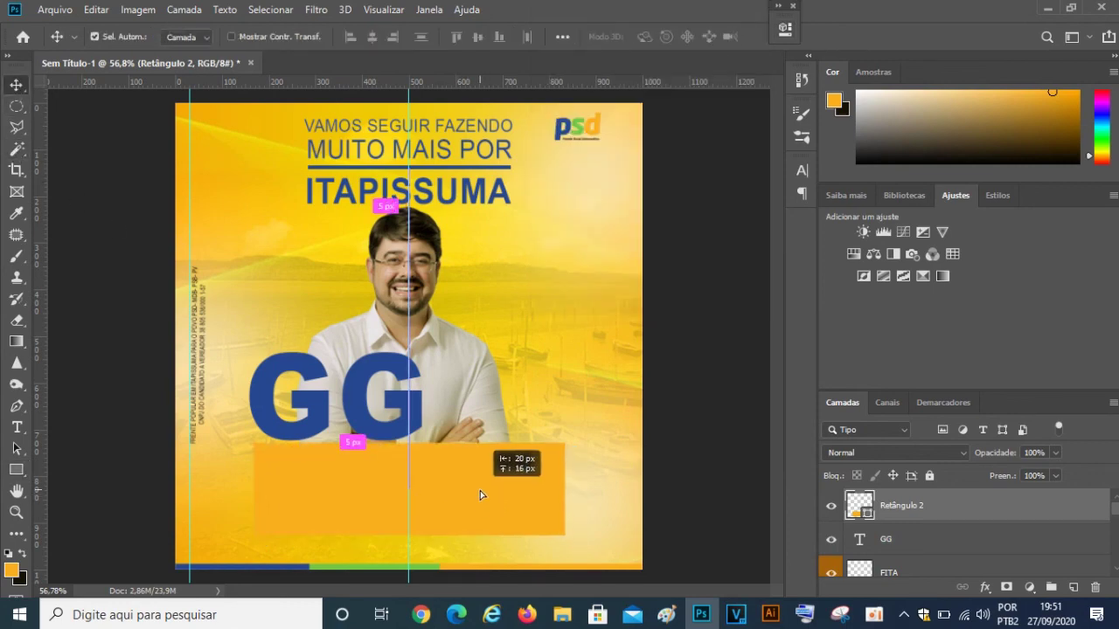
drag(480, 490, 480, 492)
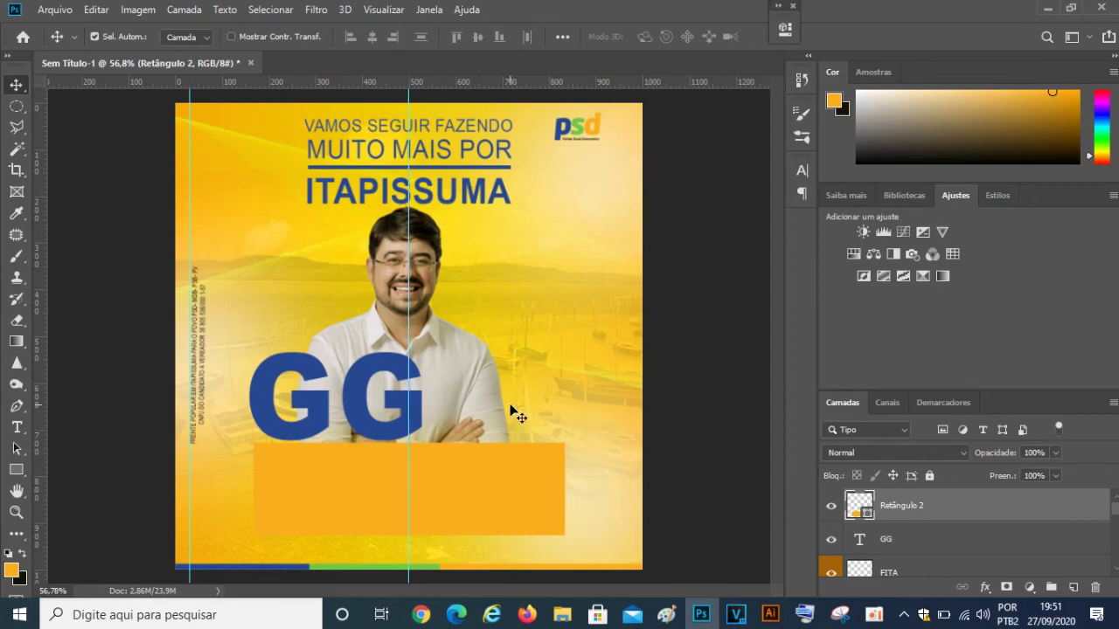
- Rasterize the orange box layer and add a text layer reading 55555 on it
right_click(921, 509)
click(757, 250)
click(16, 428)
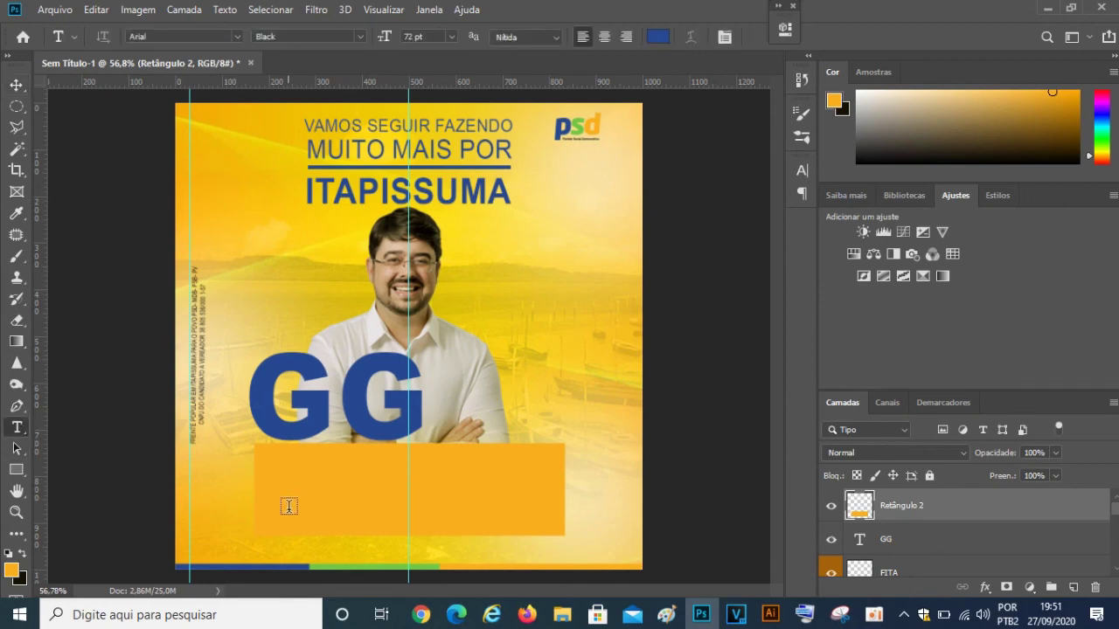
click(288, 492)
drag(520, 489, 262, 491)
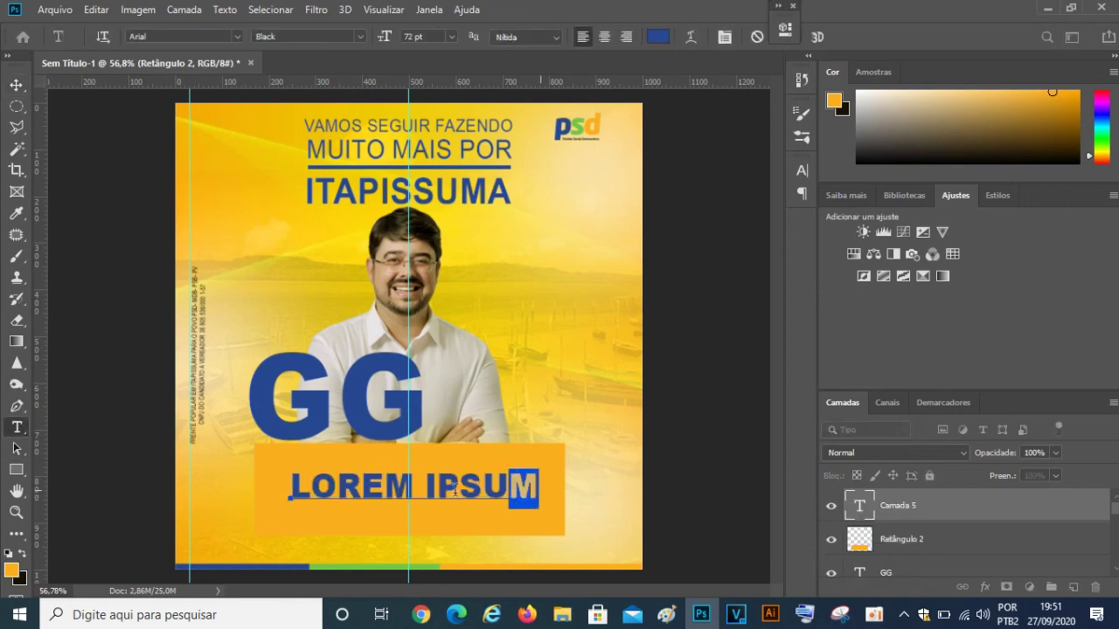
key(BackSpace)
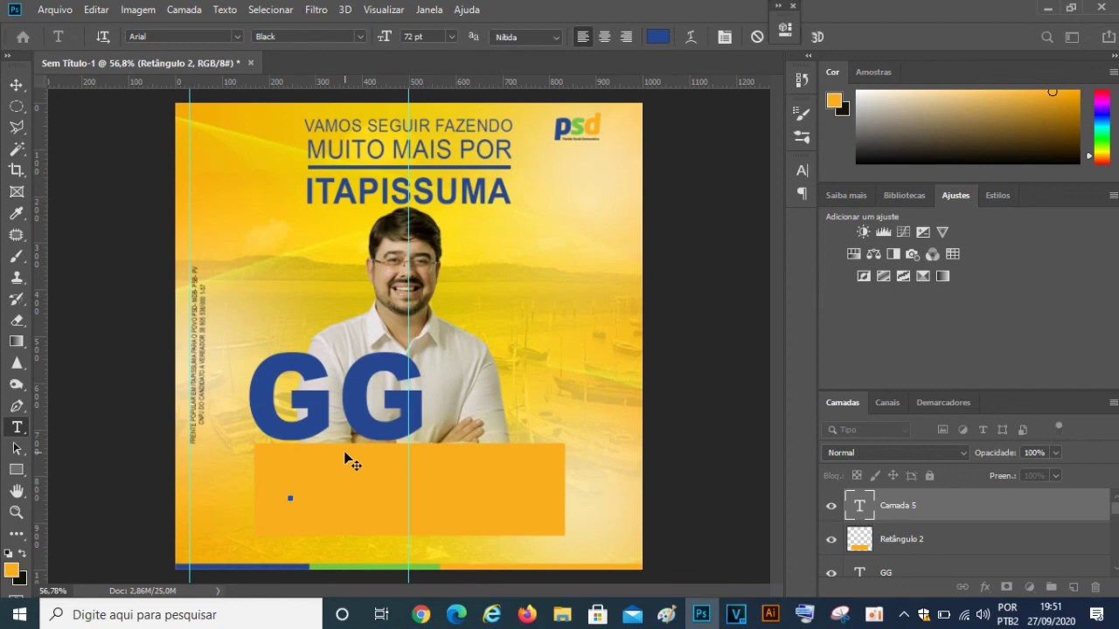
text(55)
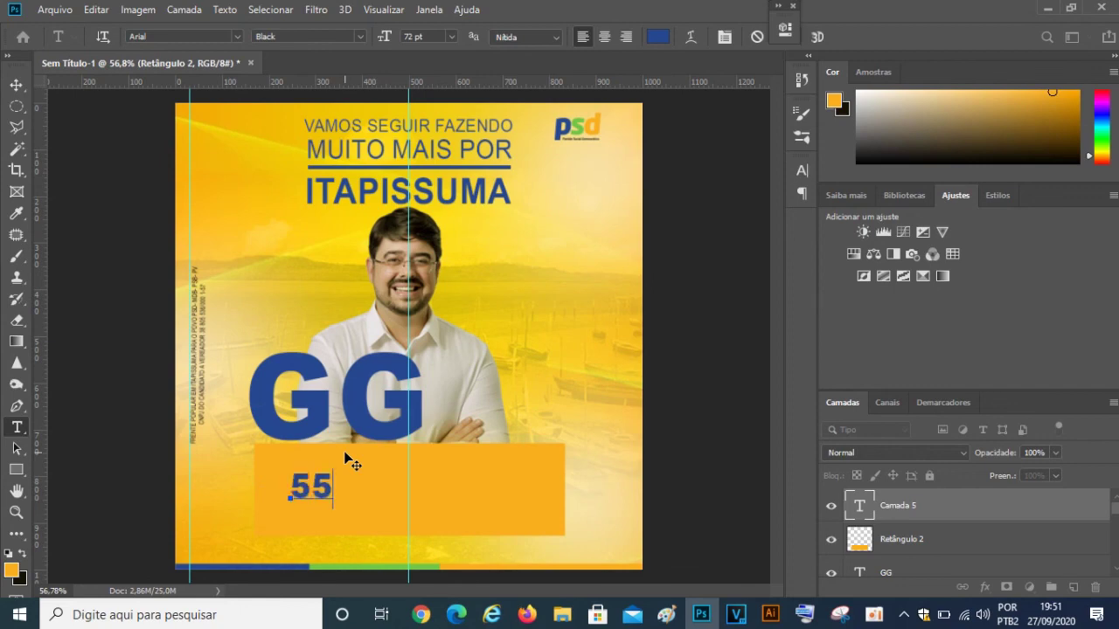
text(55)
text(5)
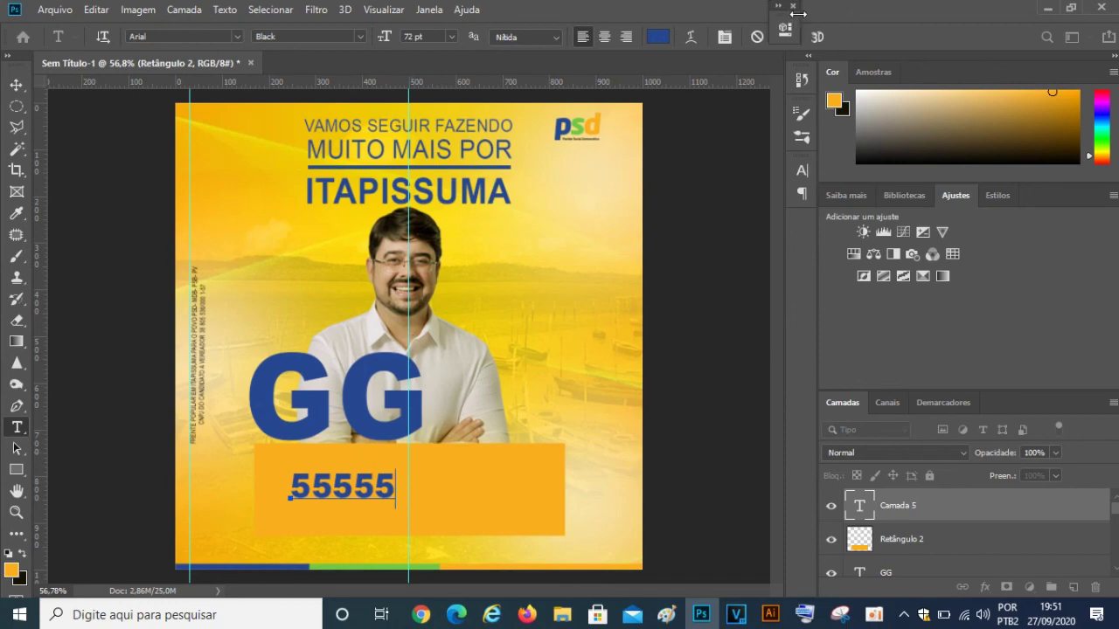
- Commit the 55555 text and enlarge it to about 197 pt to fill the orange box
click(793, 7)
click(791, 35)
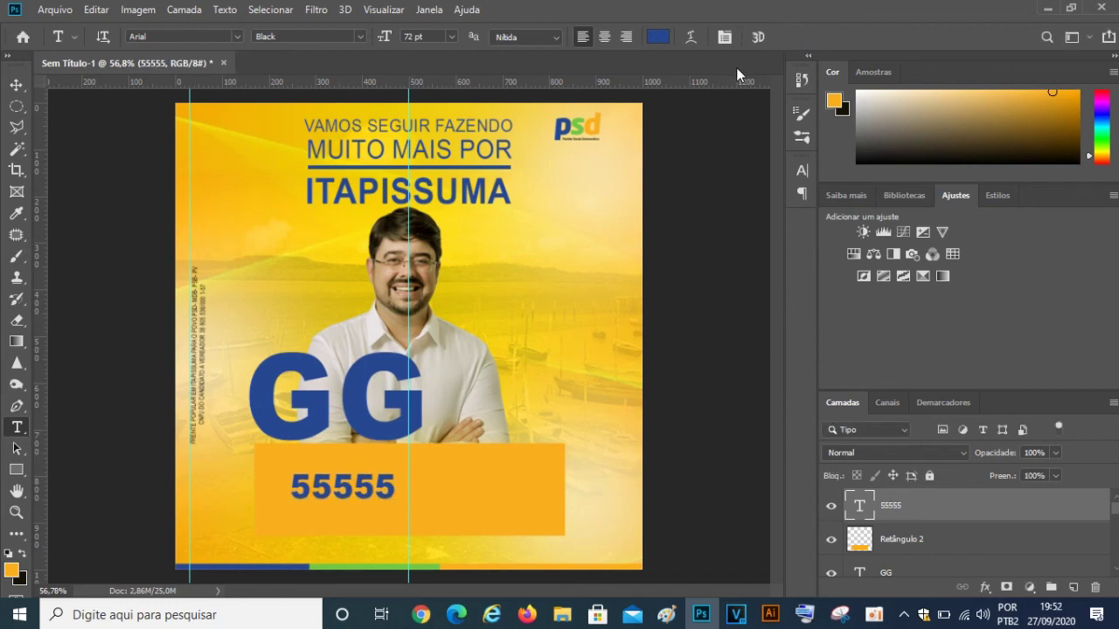
key(ctrl+t)
mouse_move(411, 515)
mouse_down()
mouse_move(575, 563)
mouse_move(535, 529)
mouse_up()
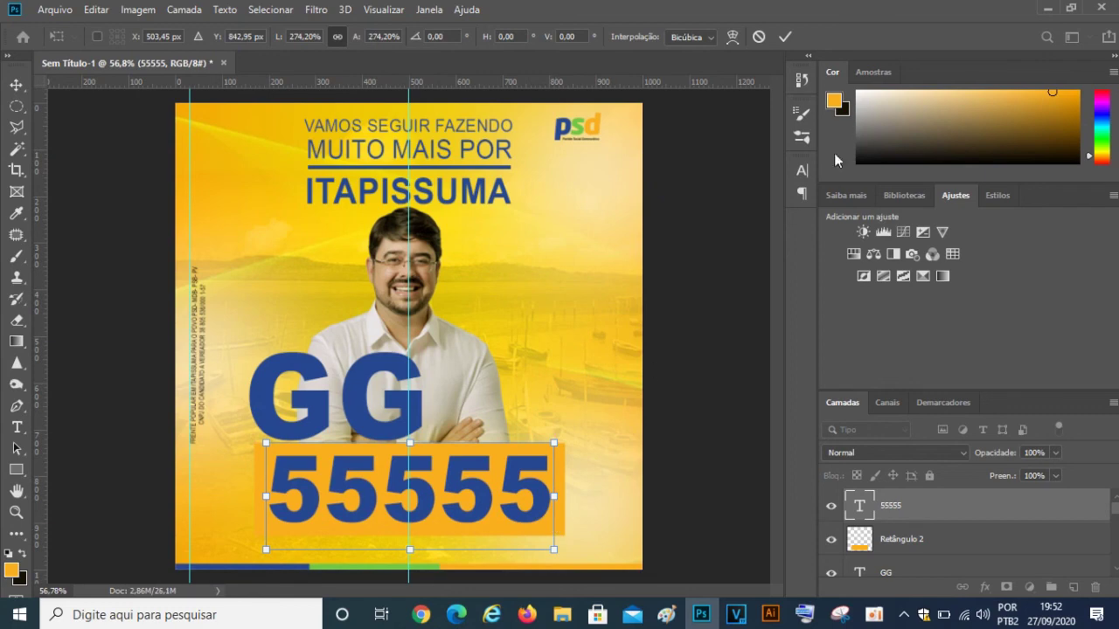
click(785, 36)
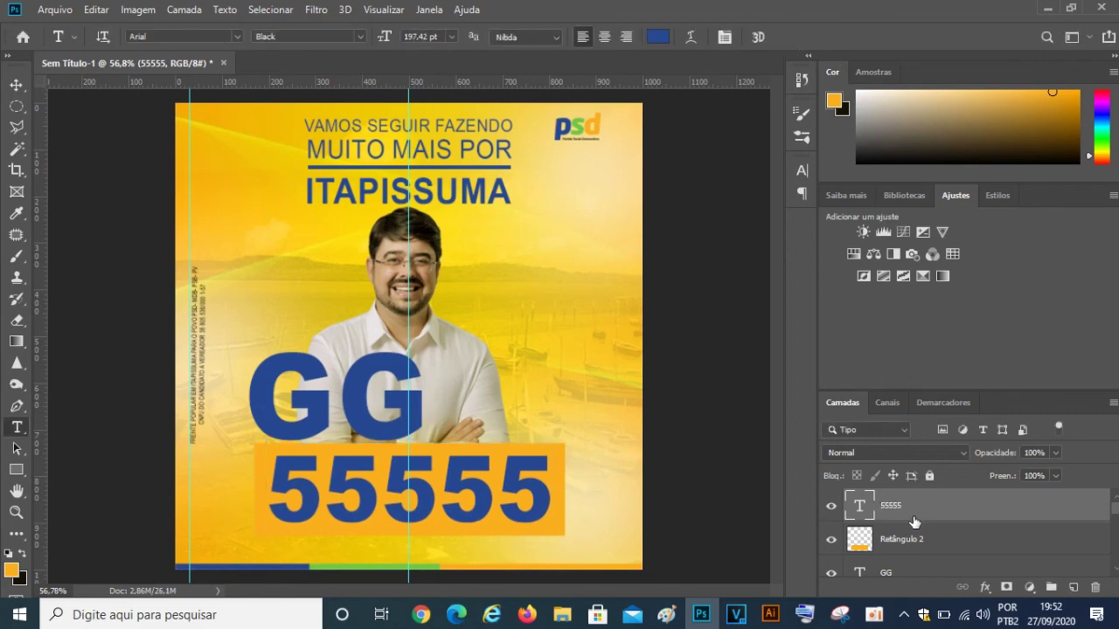
click(986, 588)
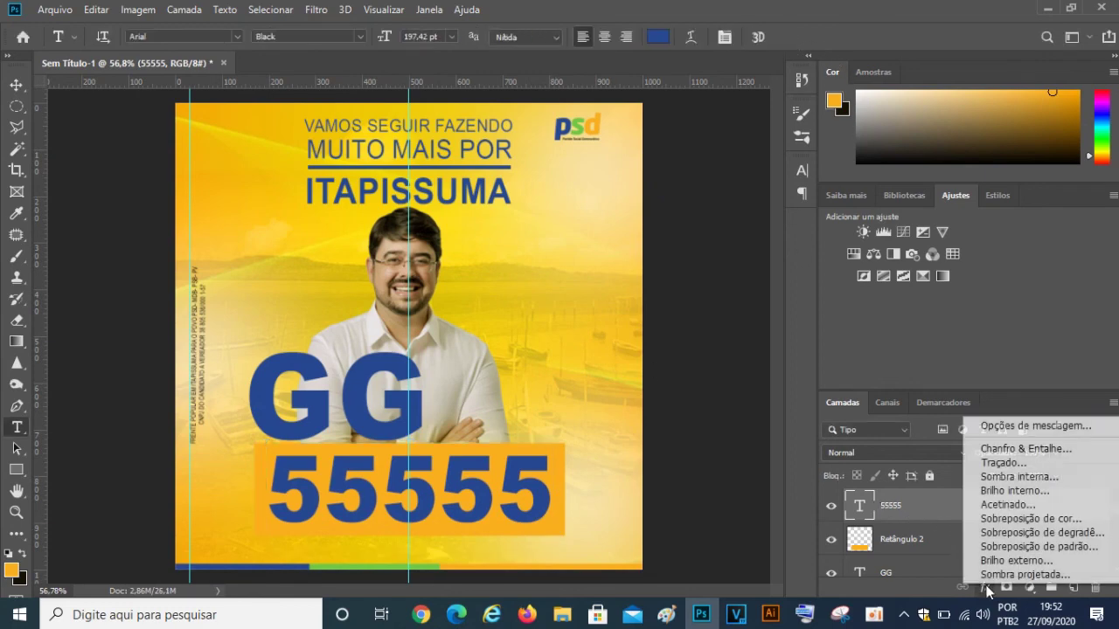
- Try a stroke effect on 55555, then cancel the layer style dialog
click(1012, 464)
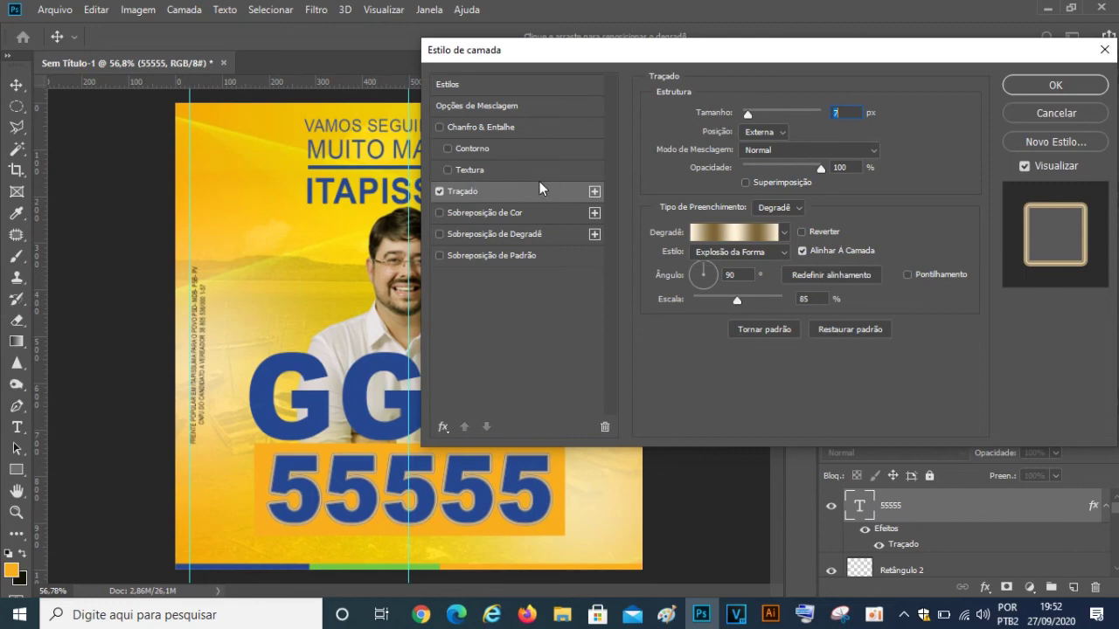
click(440, 191)
click(486, 152)
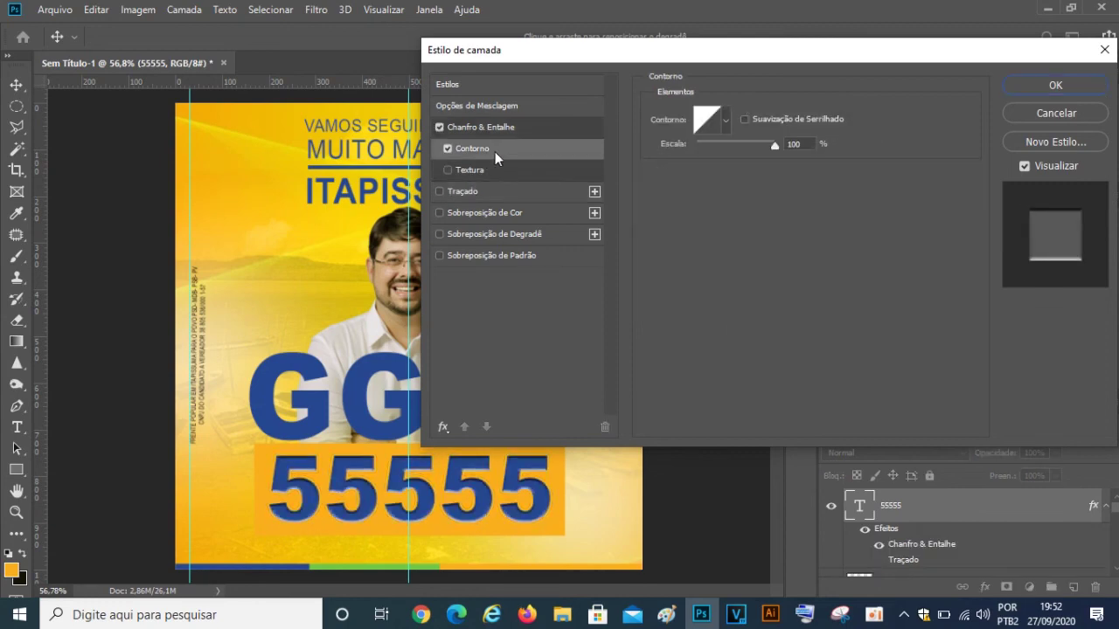
click(1104, 50)
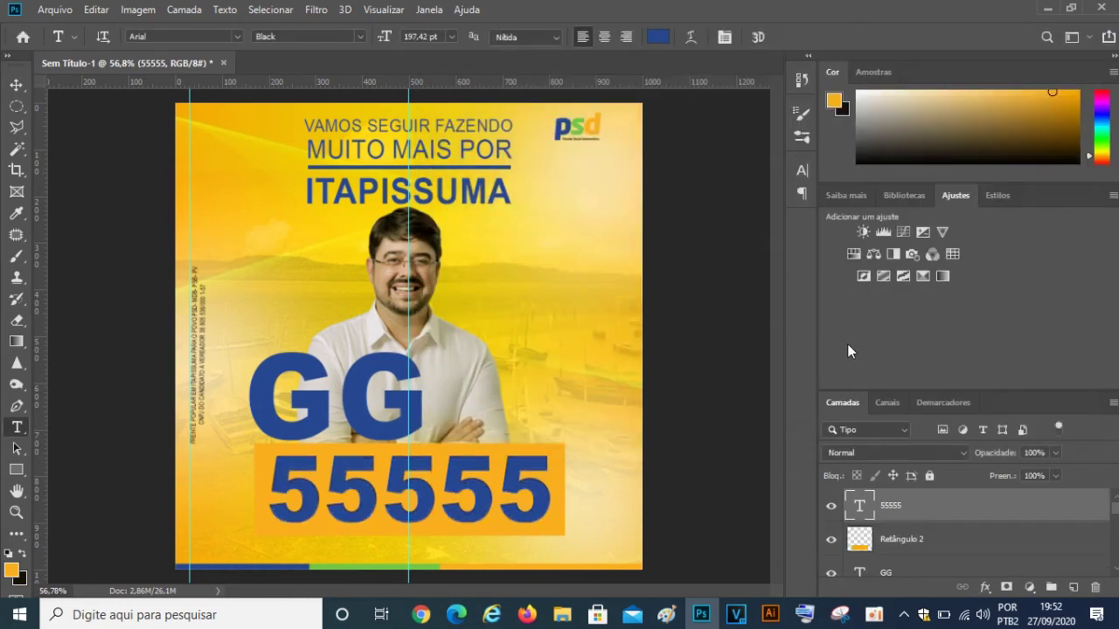
- Add a solid white (ffffff) colour stroke to the 55555 layer
click(985, 587)
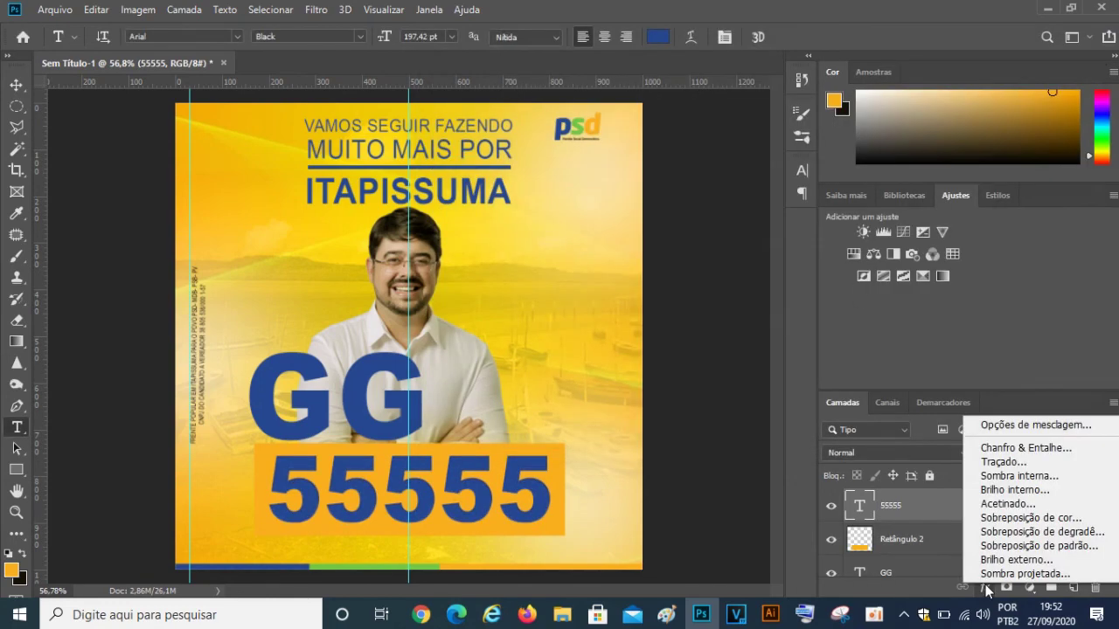
click(1011, 463)
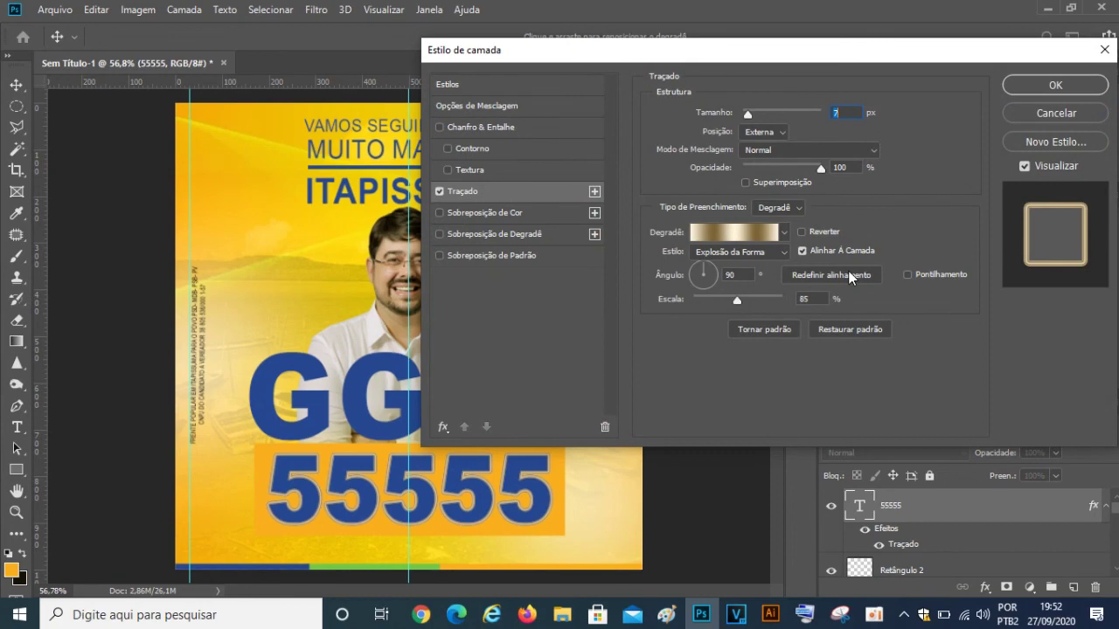
click(739, 234)
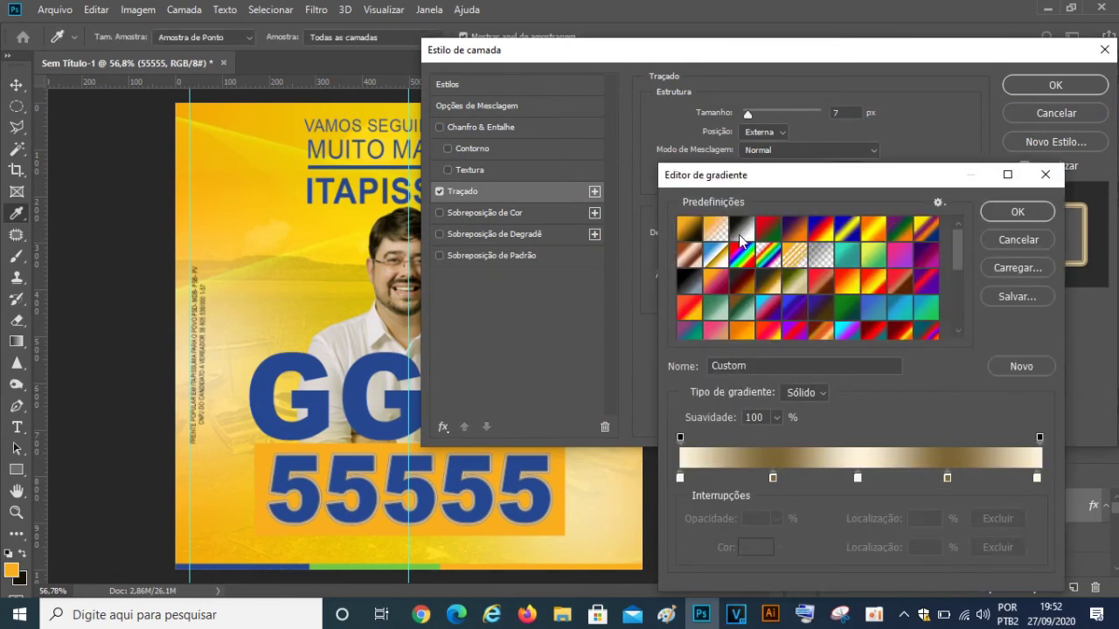
click(1045, 174)
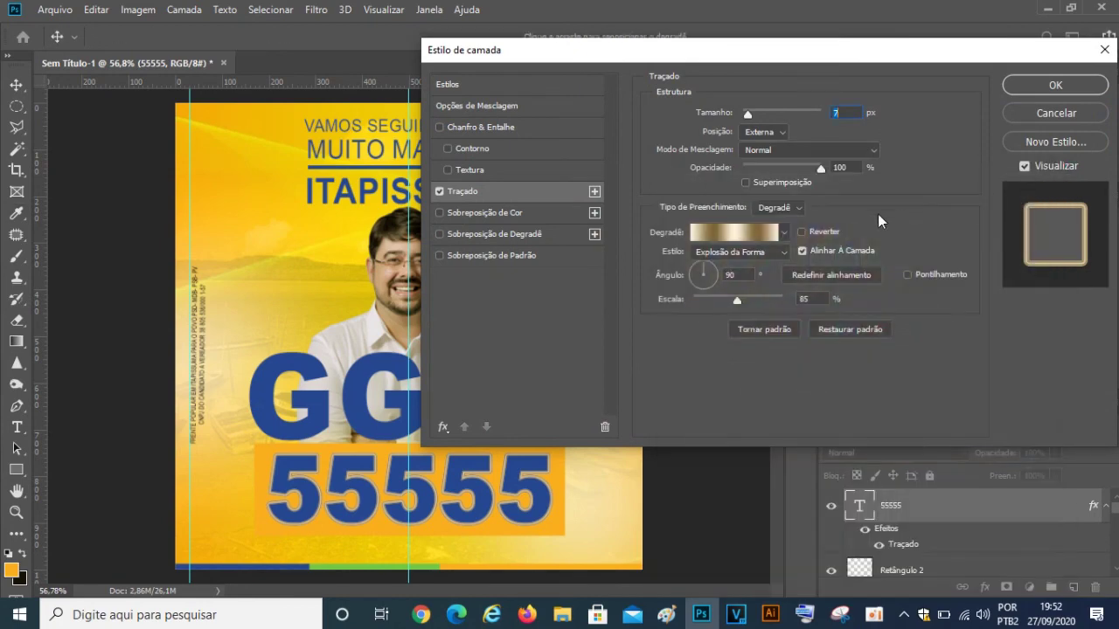
click(778, 208)
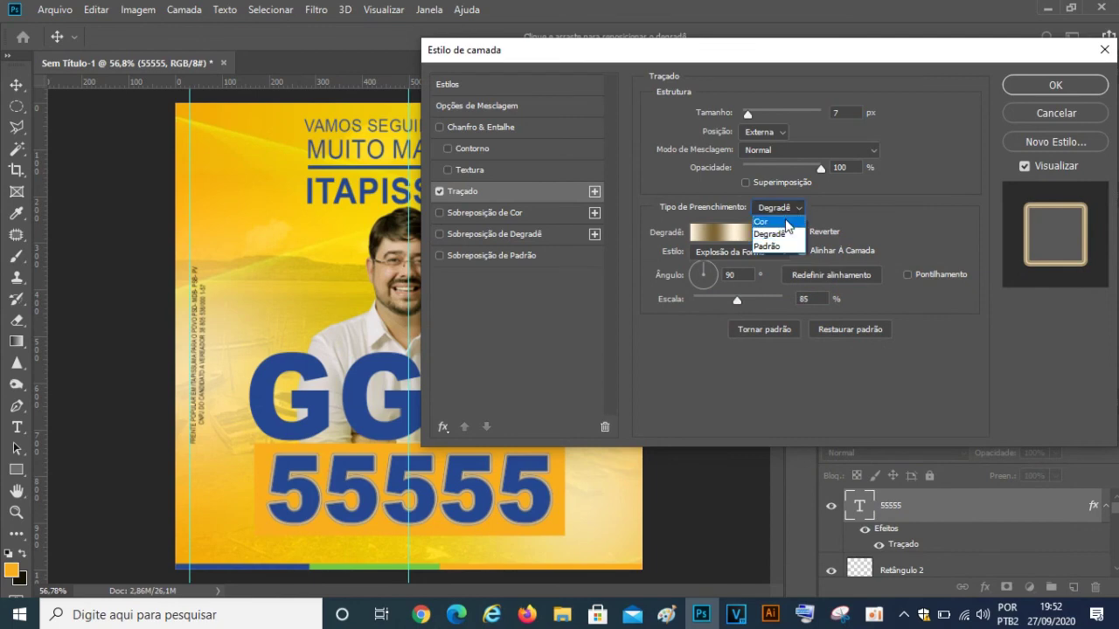
click(785, 219)
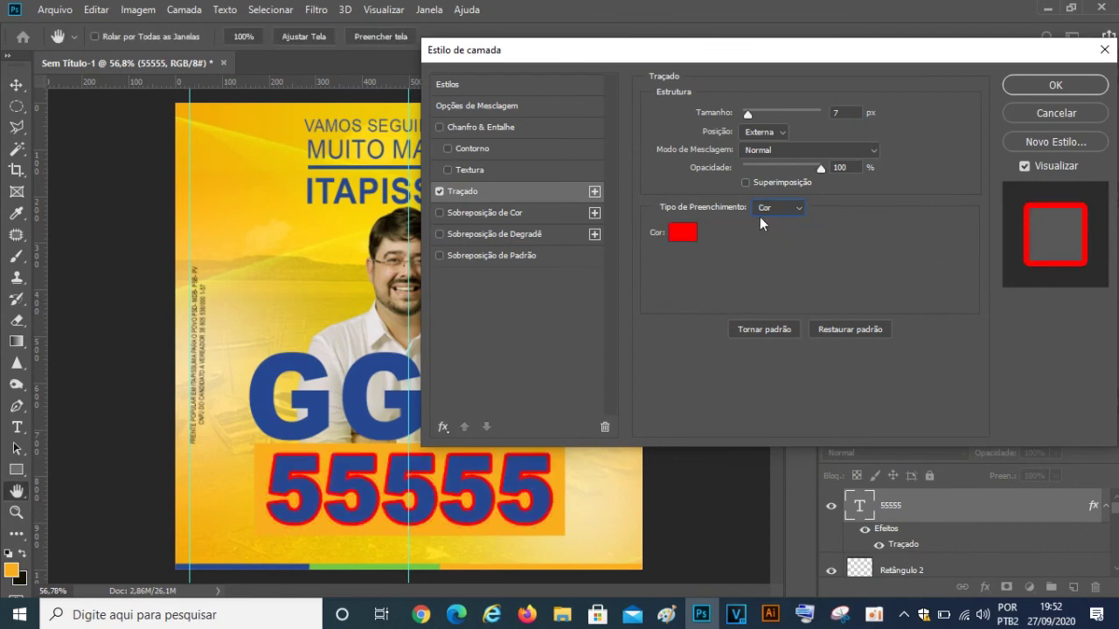
click(673, 232)
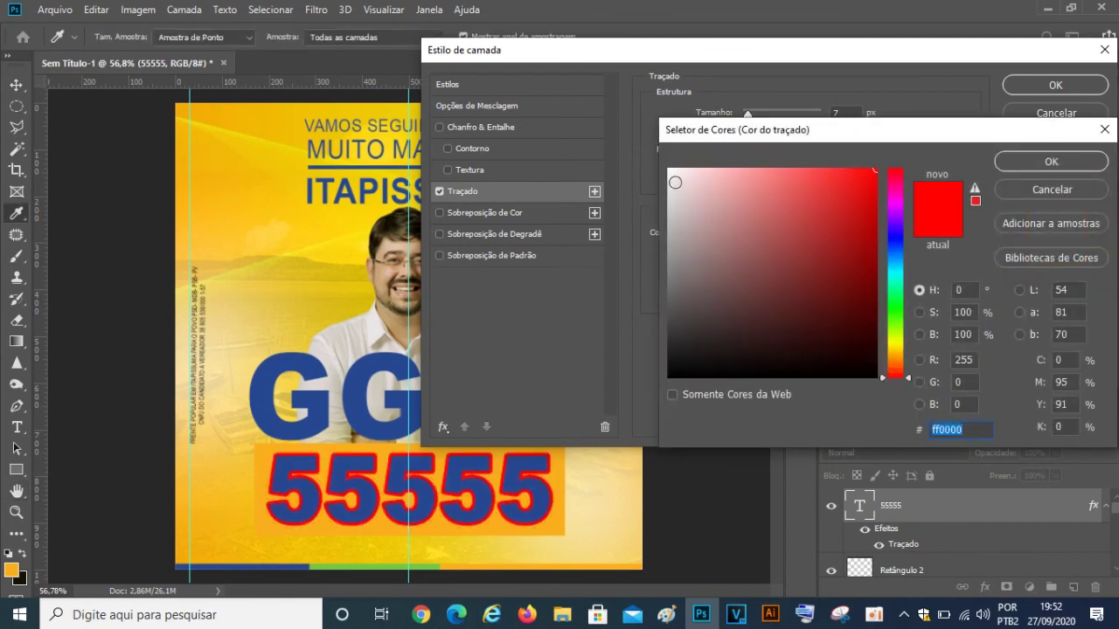
click(666, 167)
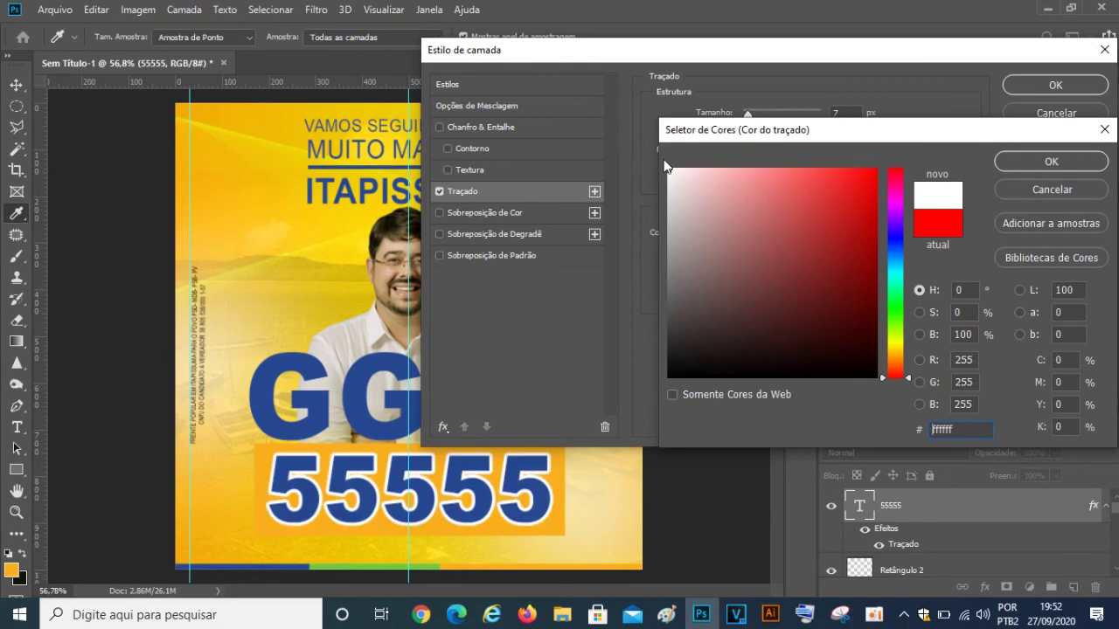
click(1033, 163)
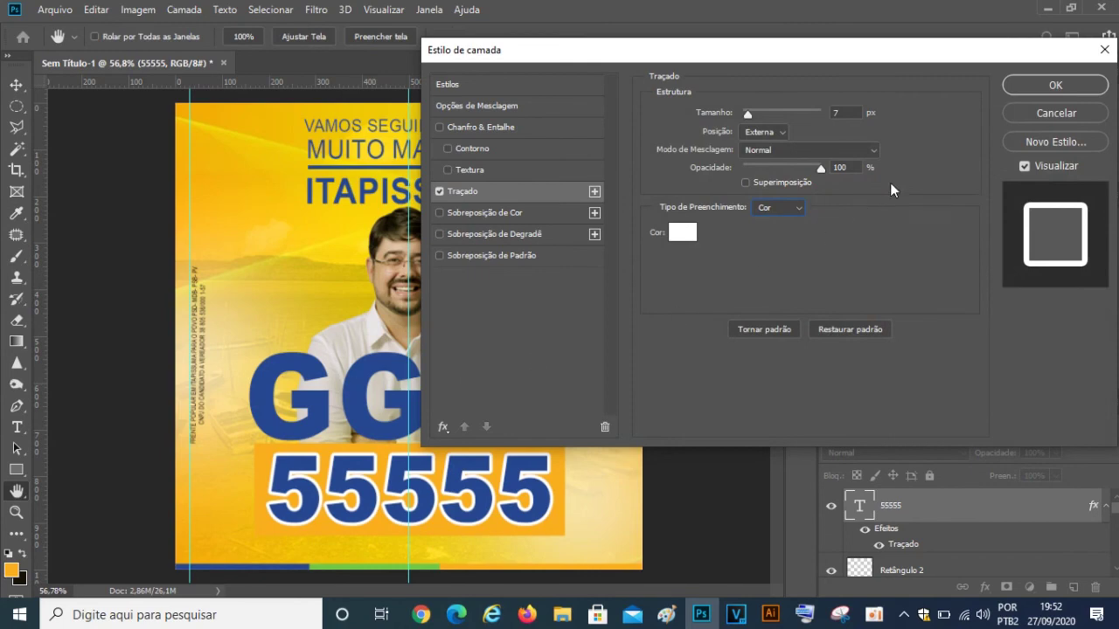
click(1031, 88)
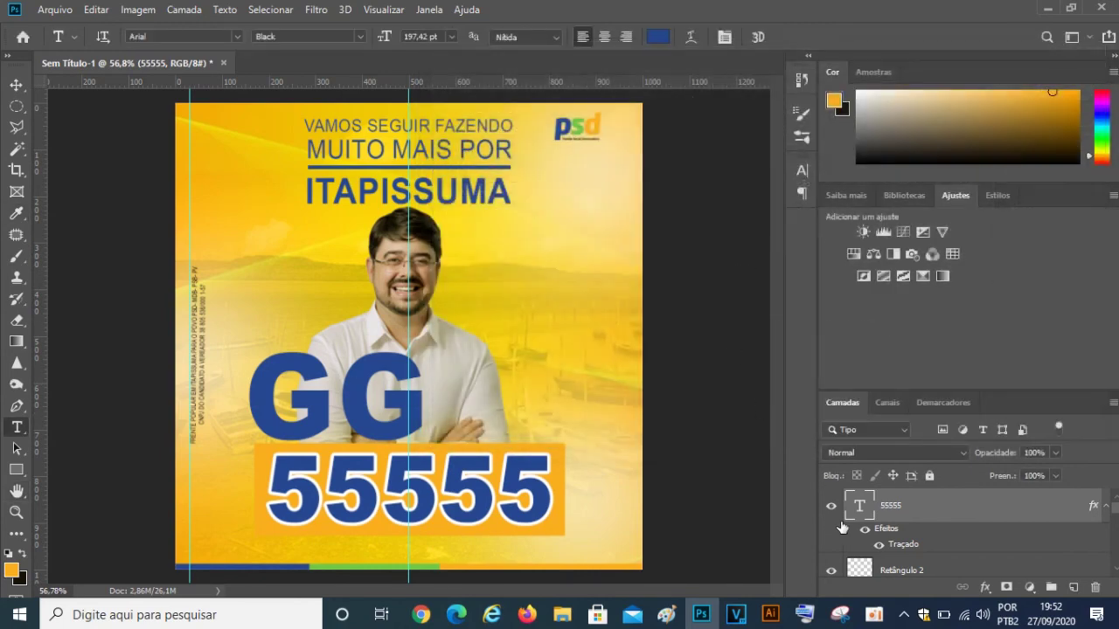
- Increase the 55555 stroke size to 7 px
double_click(1095, 507)
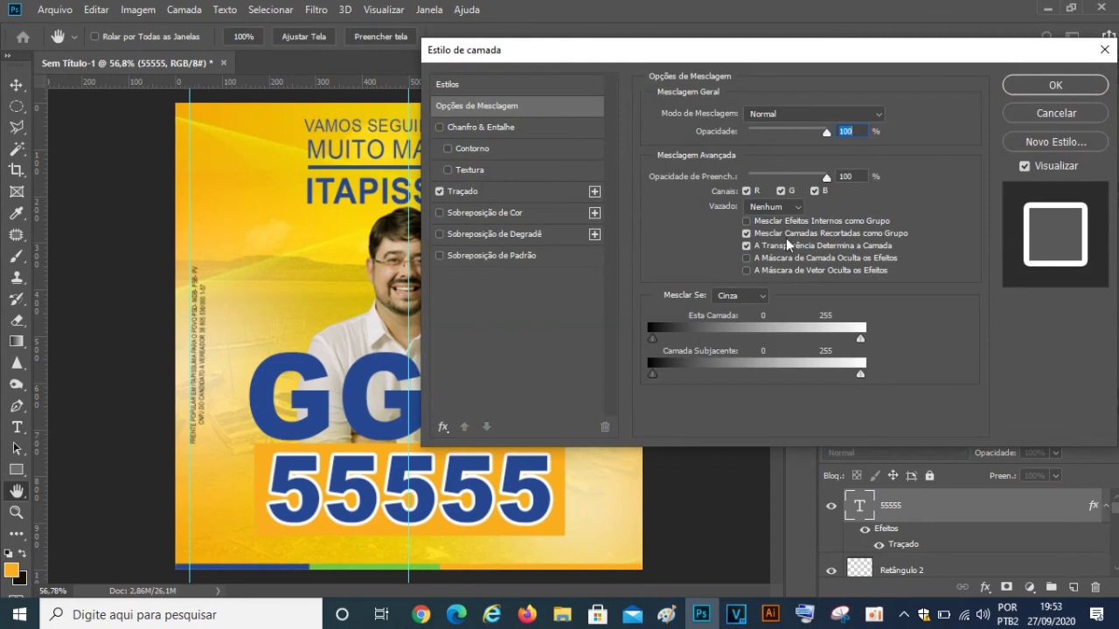
click(498, 196)
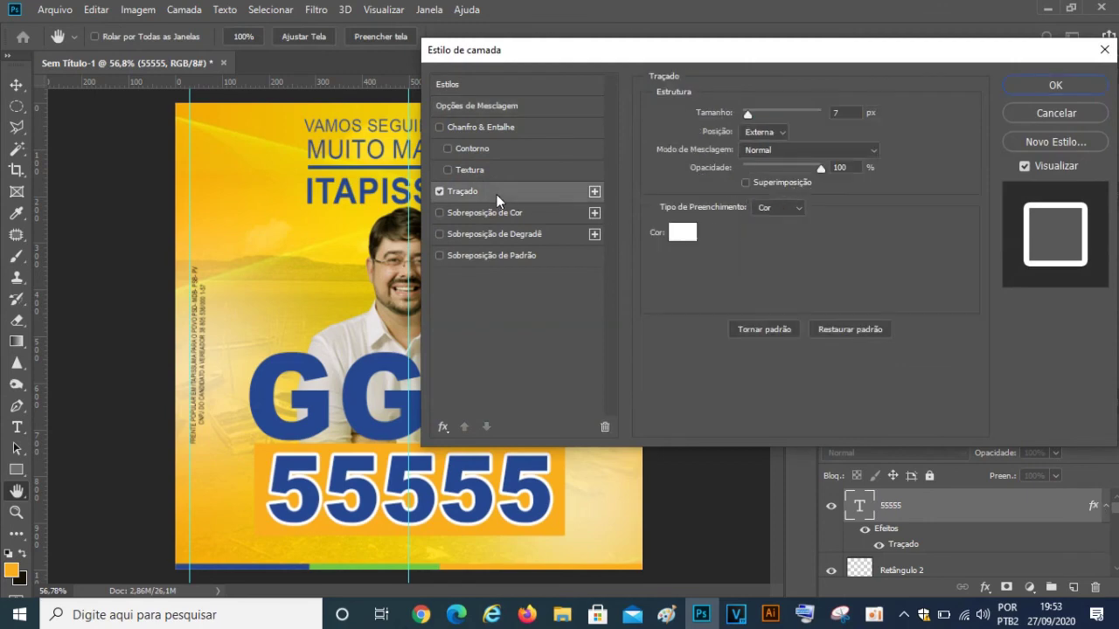
click(746, 118)
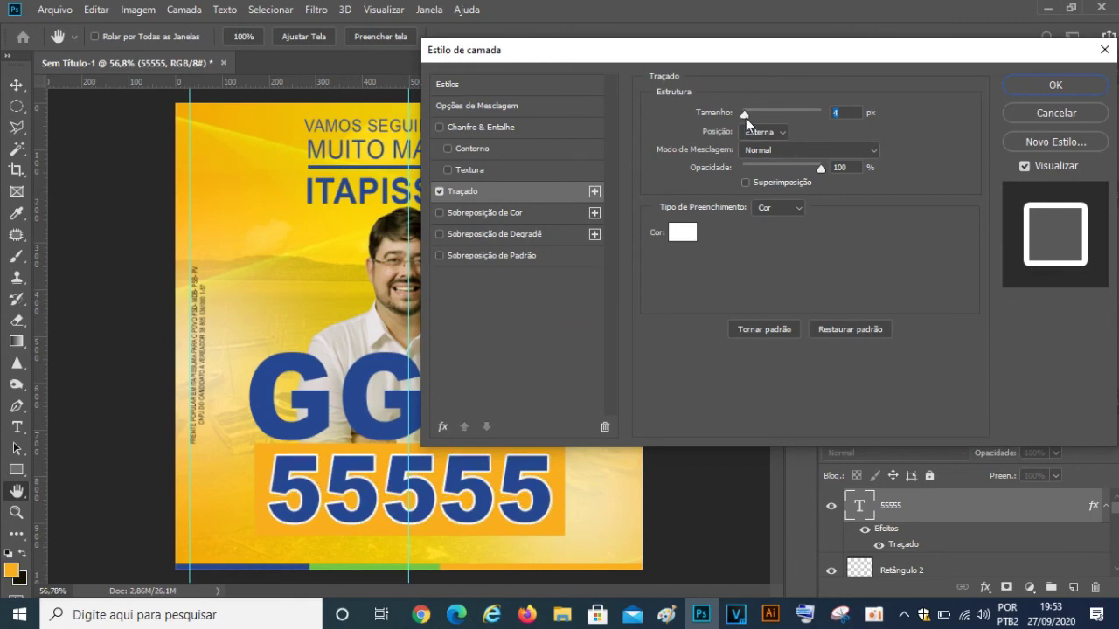
drag(746, 118, 747, 117)
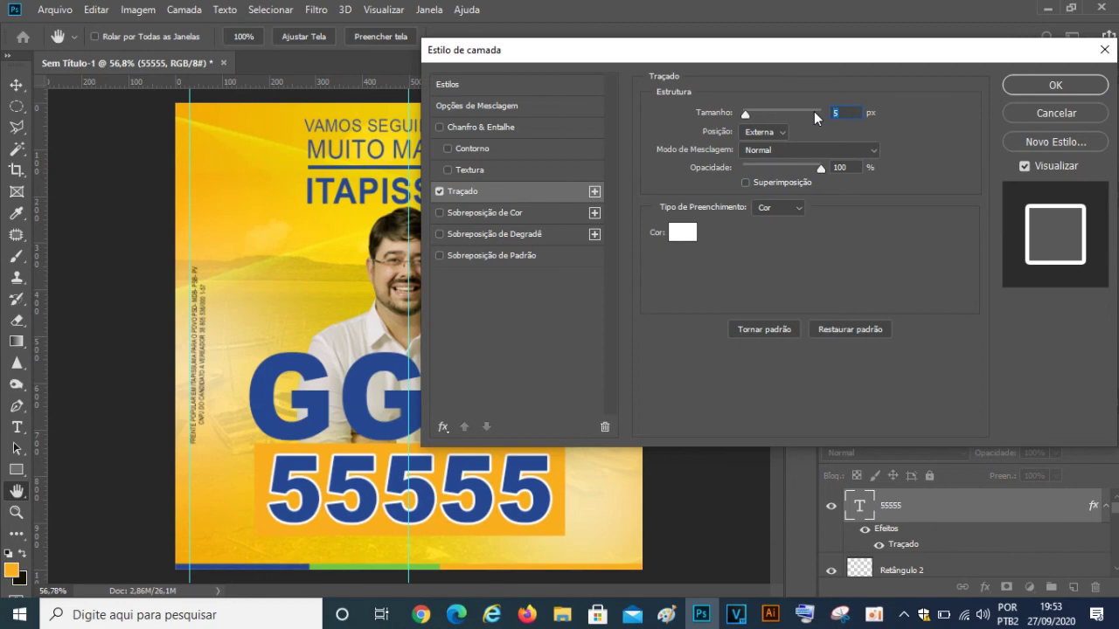
text(7)
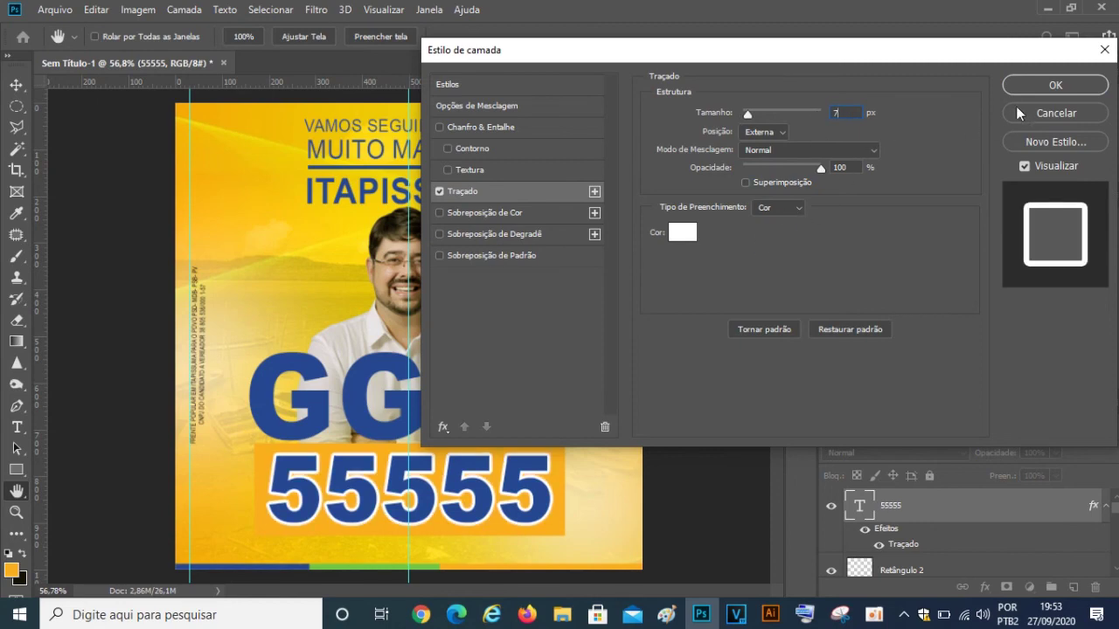
click(1032, 83)
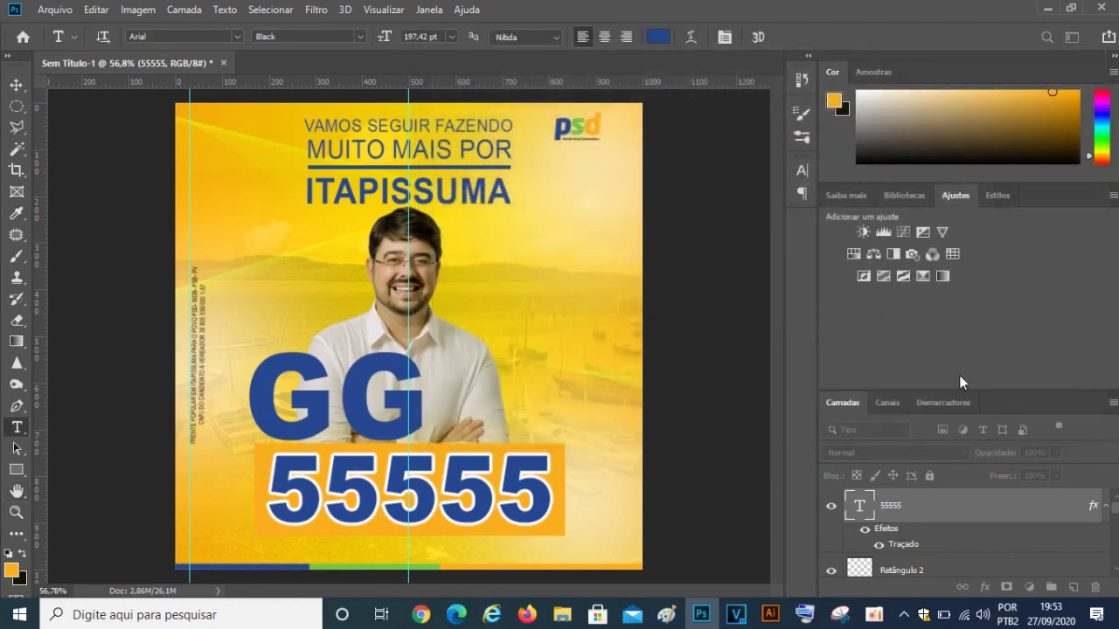
click(1106, 505)
- Apply a white Stroke (Traçado) layer style to the GG text layer
scroll(897, 560, down, 2)
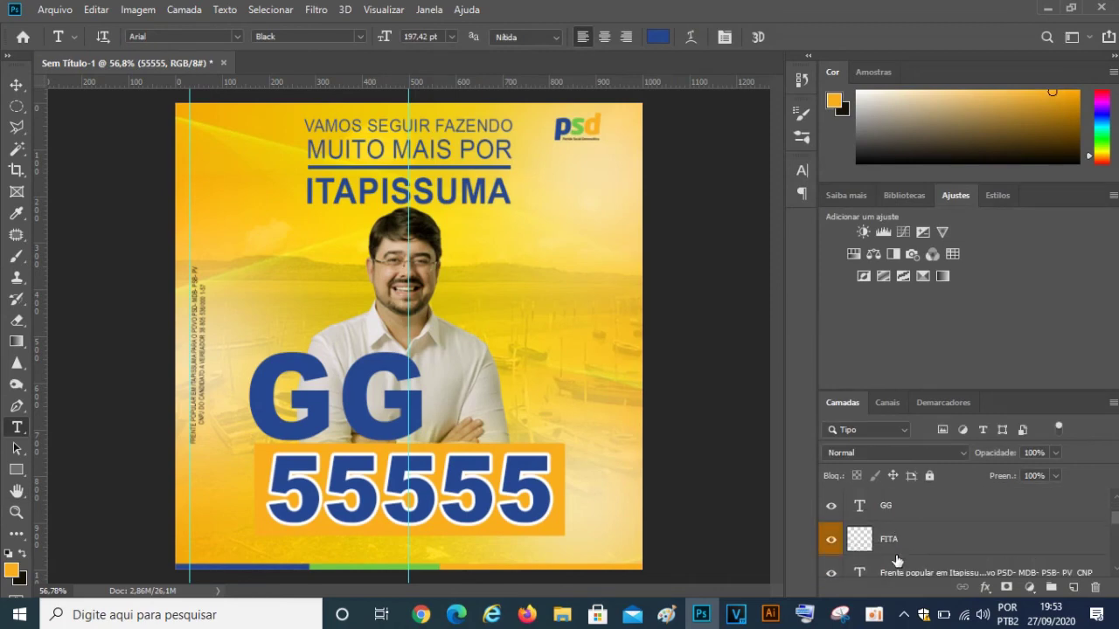
click(904, 505)
click(985, 588)
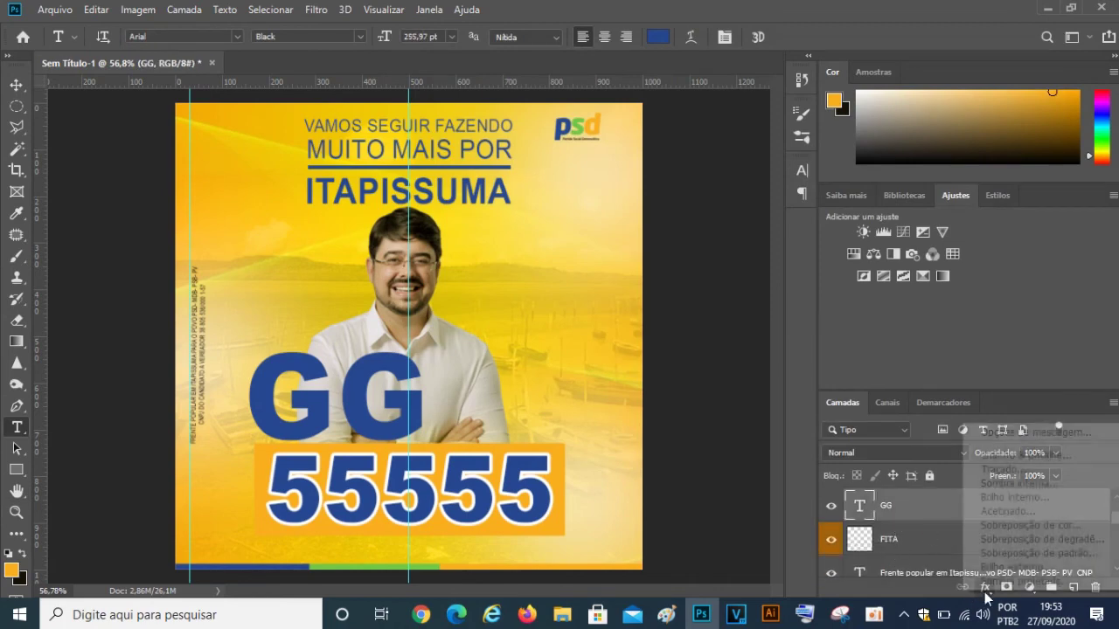
click(1014, 470)
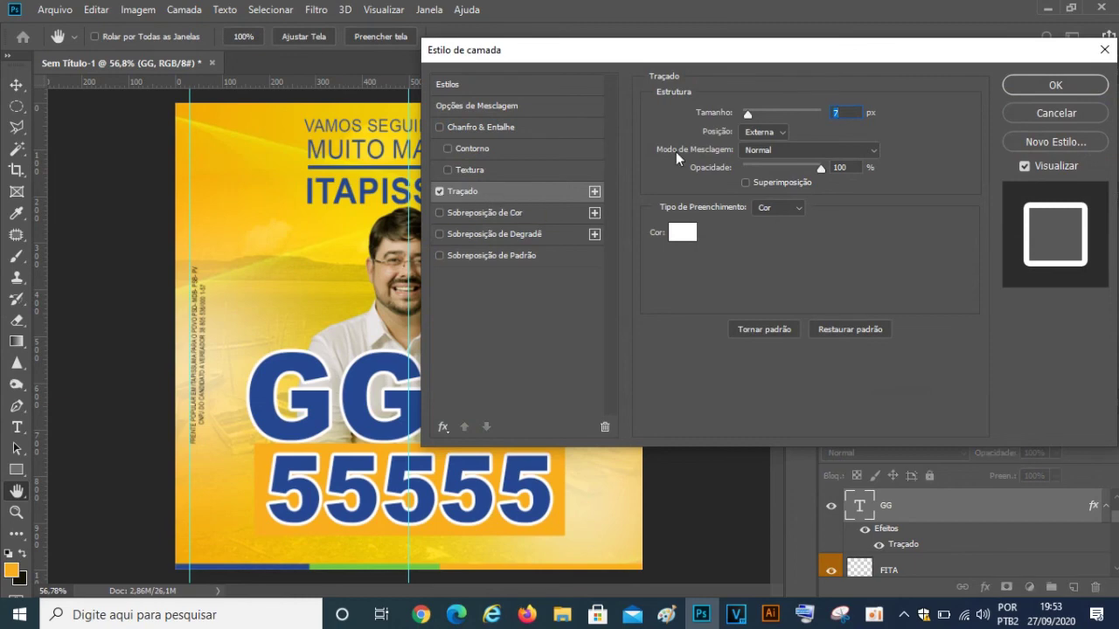
click(1049, 85)
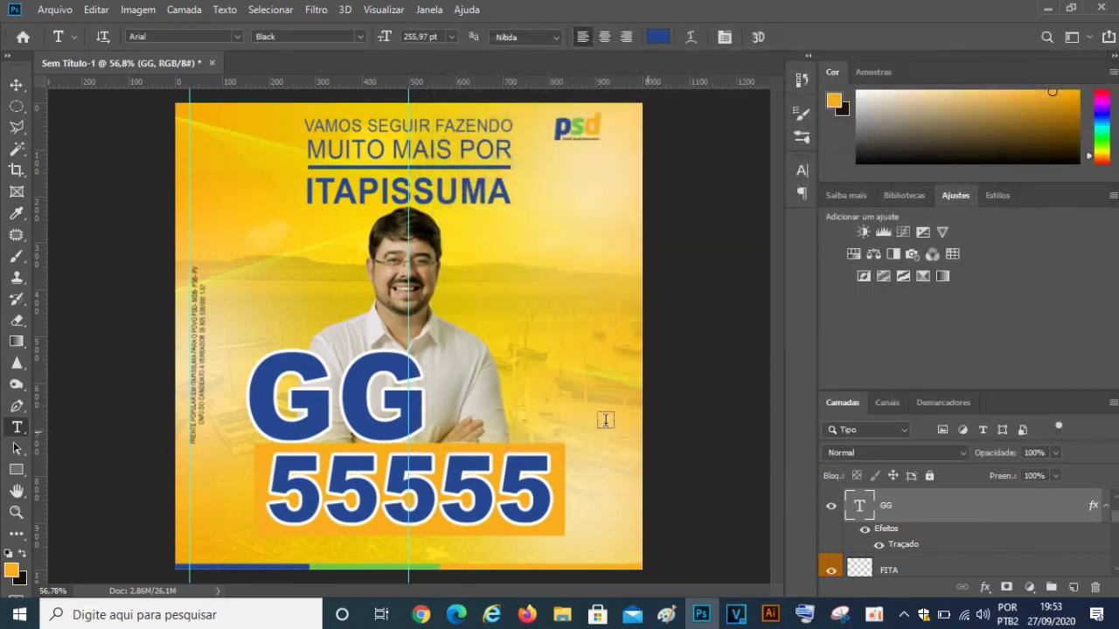
- Nudge GG slightly right and down, and add a vertical guide near 83 px
mouse_move(355, 394)
mouse_down()
mouse_move(363, 401)
mouse_move(359, 390)
mouse_up()
mouse_move(38, 373)
mouse_down()
mouse_move(216, 398)
mouse_move(256, 390)
mouse_up()
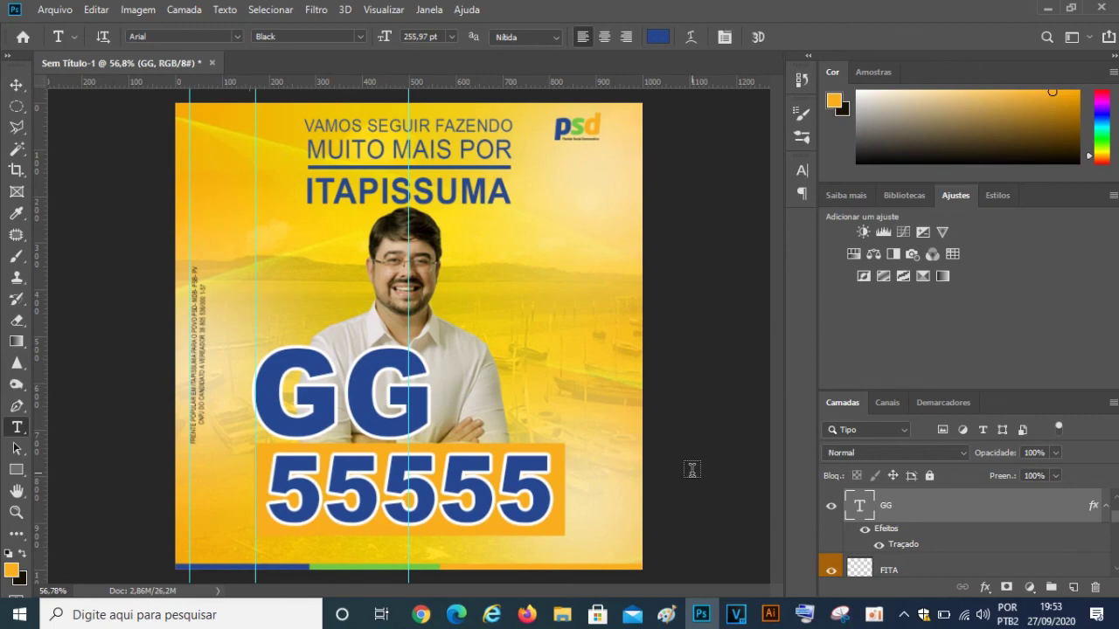
scroll(962, 560, down, 1)
scroll(962, 560, down, 1)
scroll(962, 558, down, 1)
scroll(960, 557, up, 1)
scroll(960, 557, up, 1)
scroll(958, 556, up, 1)
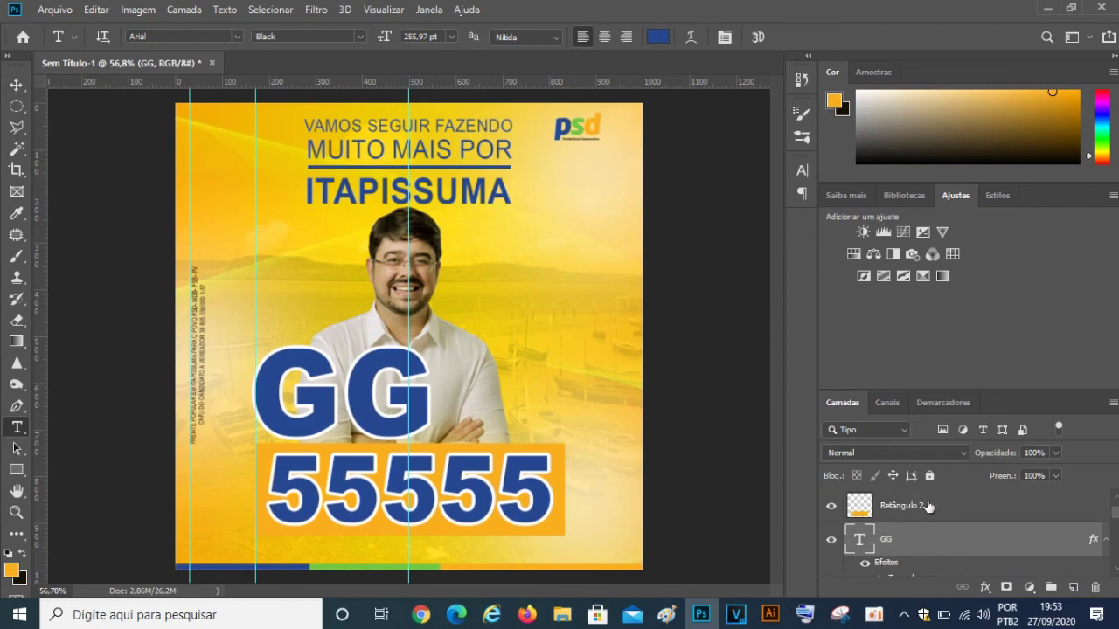
- Give the Retângulo 2 orange box a 7 px white outside (Externa) stroke
click(928, 507)
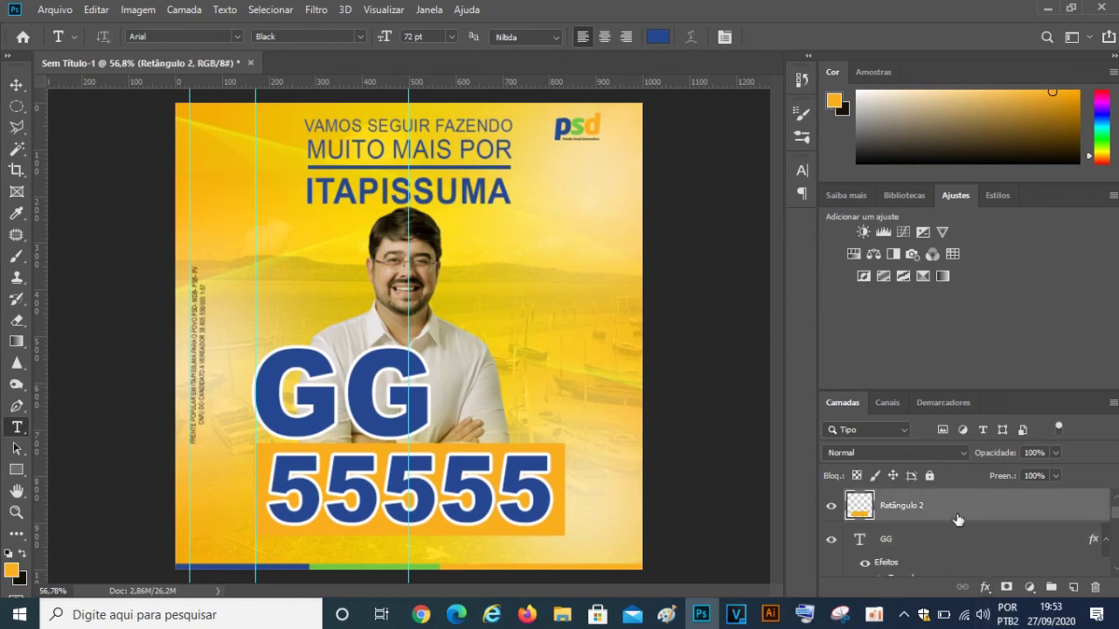
click(985, 588)
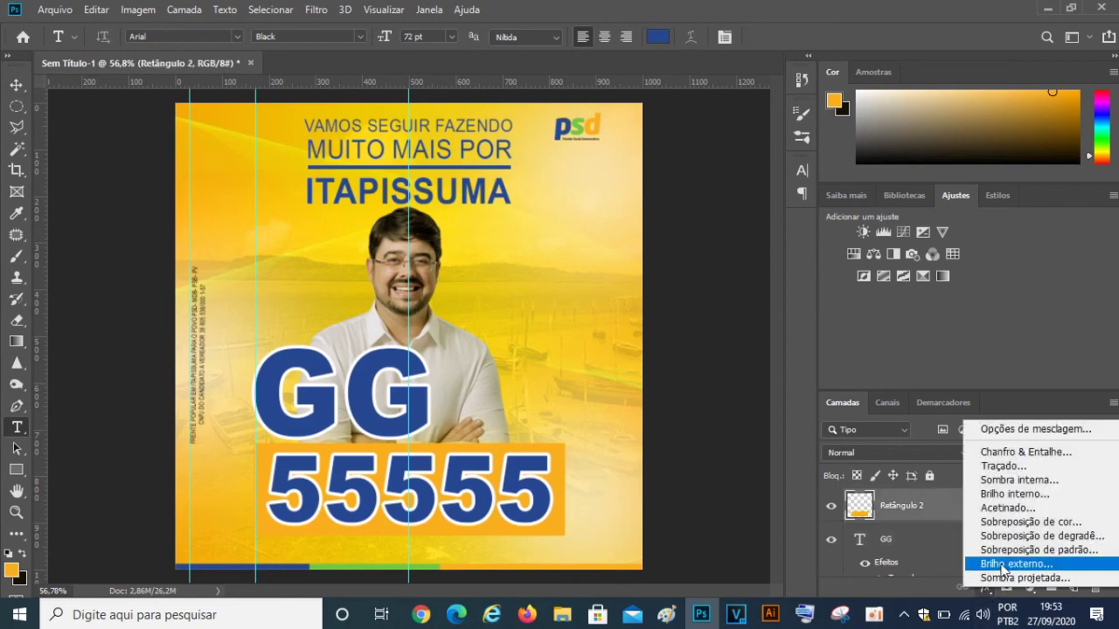
click(1019, 467)
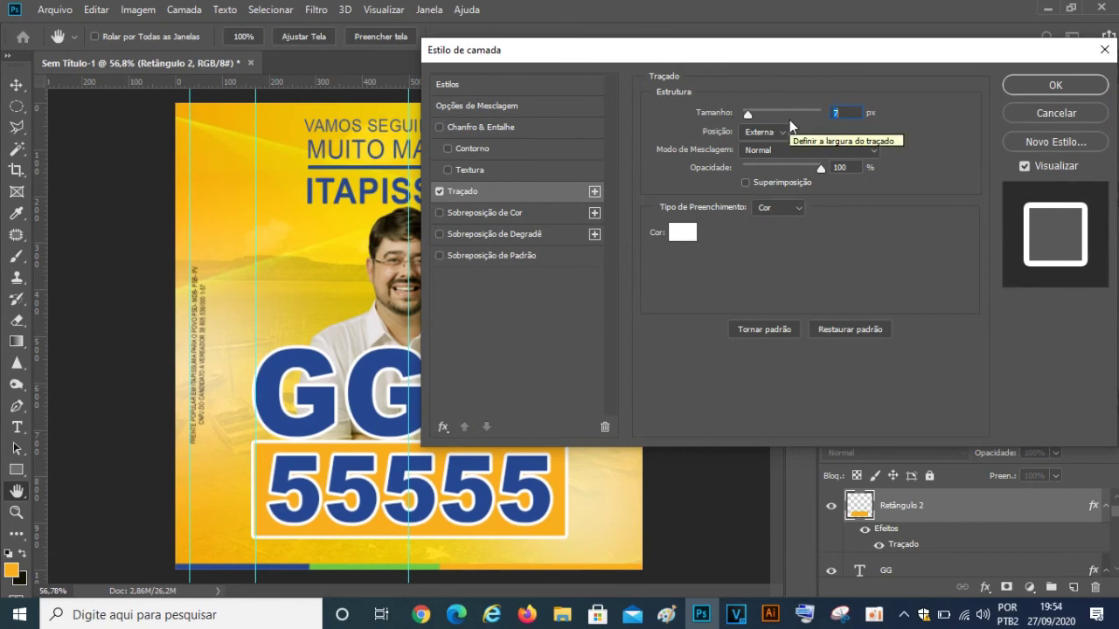
click(1045, 85)
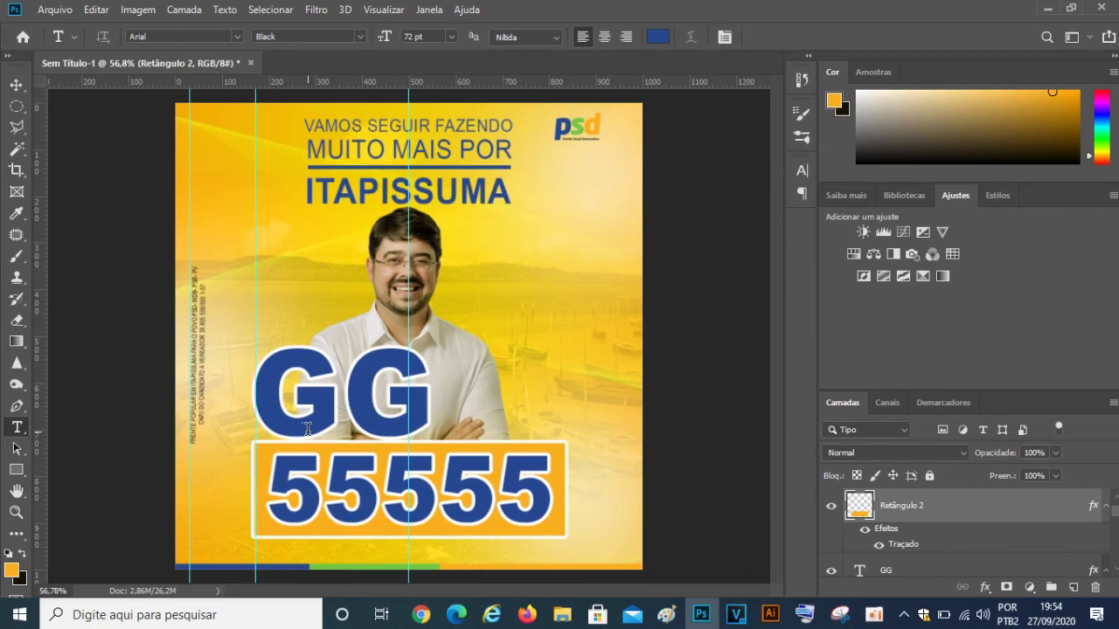
- Shrink the GG lettering to about 81% and move it slightly up and left
scroll(427, 463, up, 1)
scroll(432, 450, up, 2)
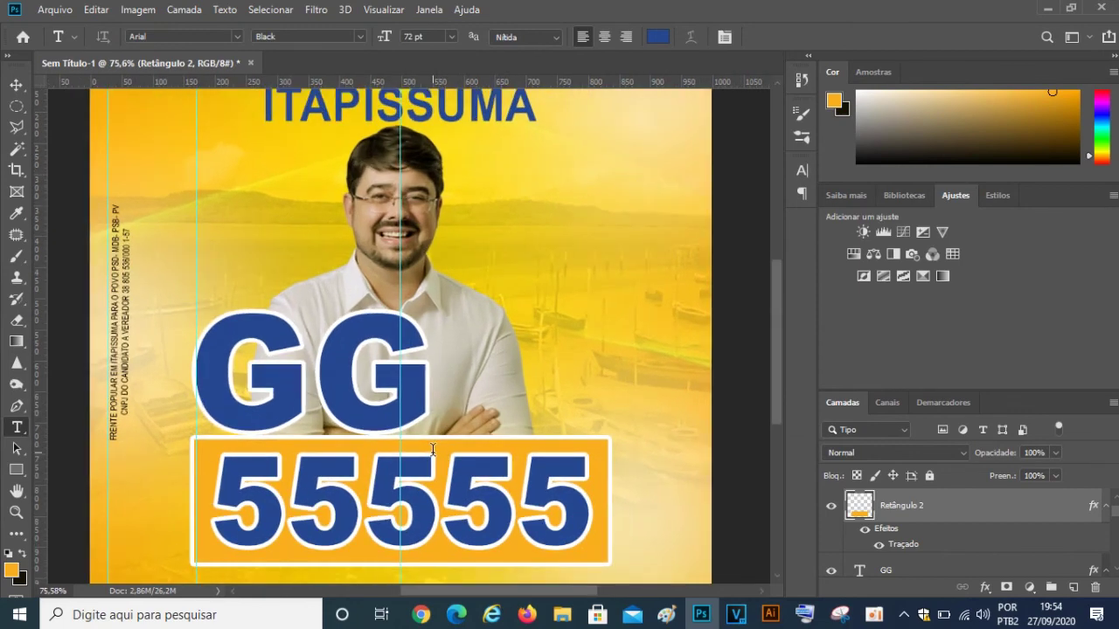
scroll(432, 449, down, 1)
scroll(431, 449, down, 1)
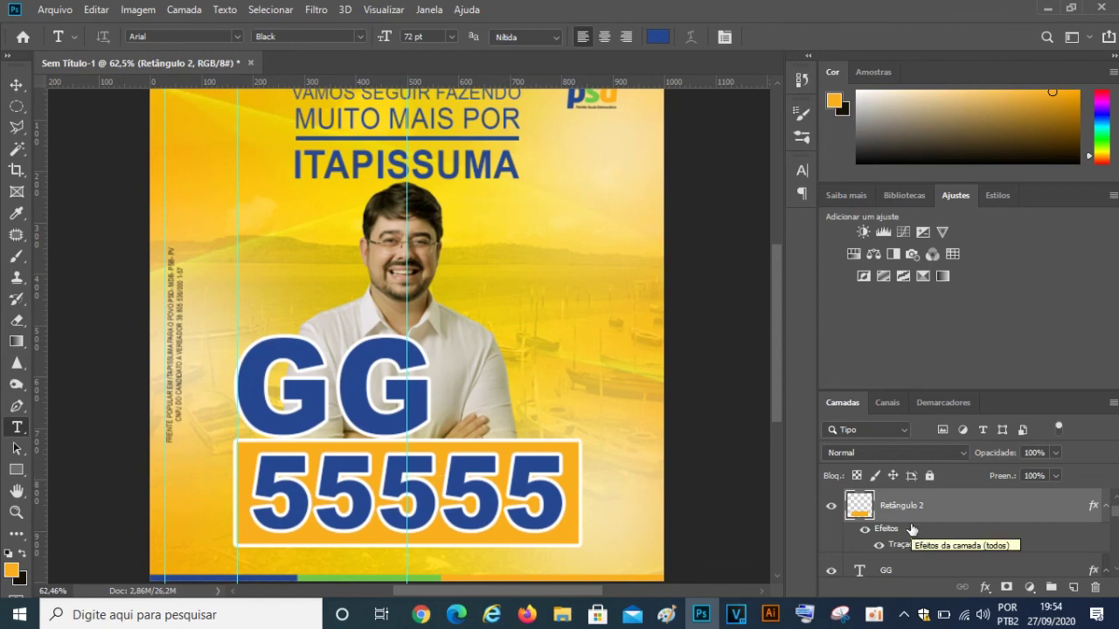
click(925, 573)
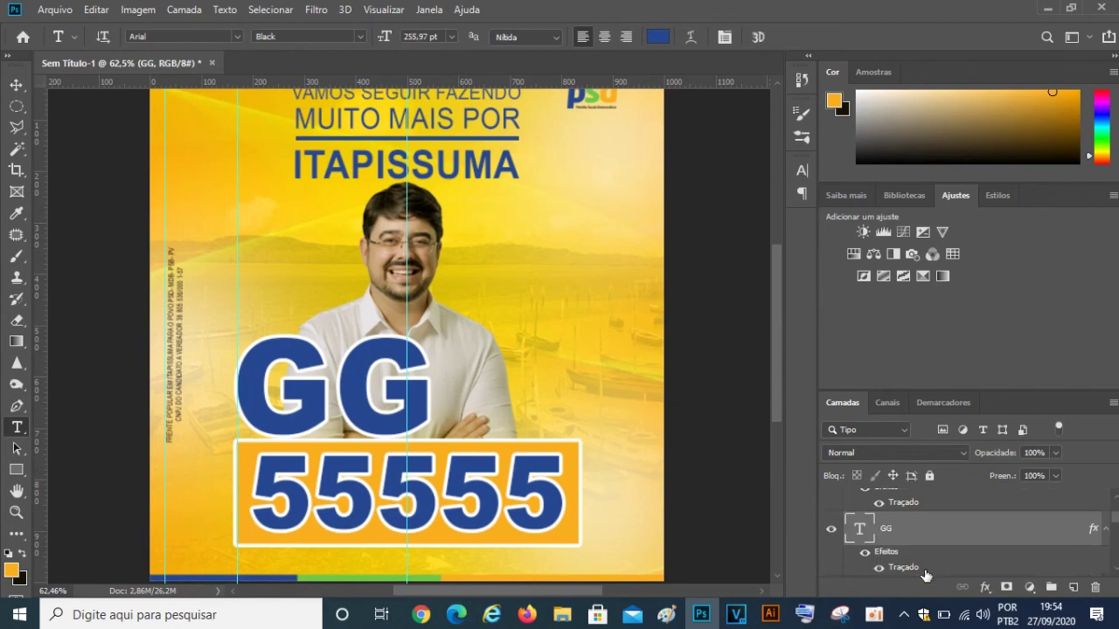
key(ctrl+t)
drag(435, 320, 397, 348)
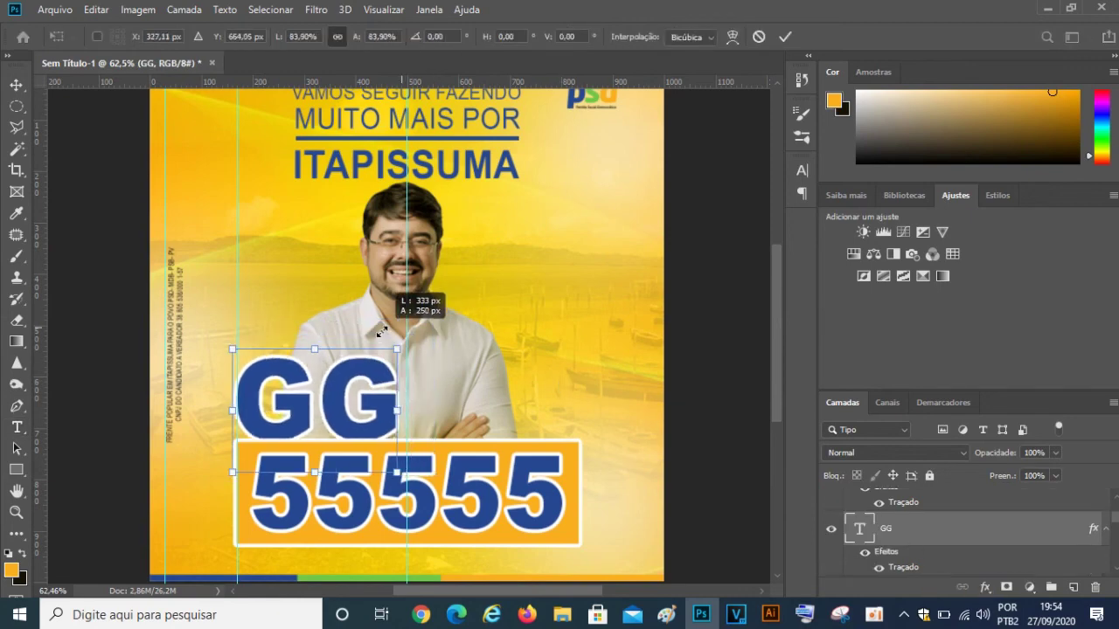
drag(354, 398, 348, 381)
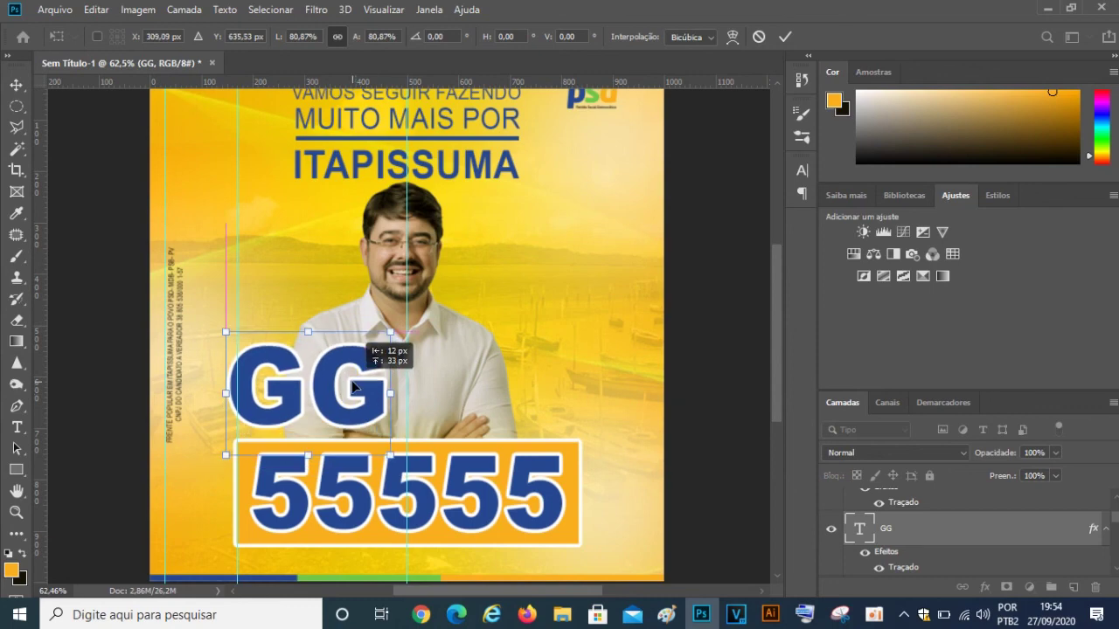
click(785, 38)
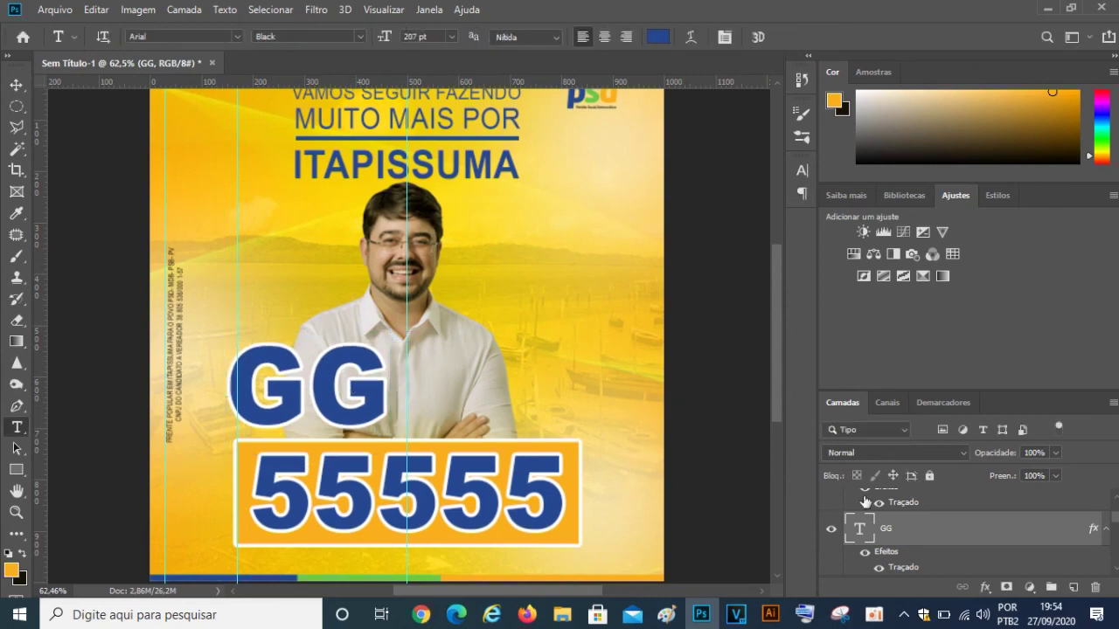
- Scale the orange box and 55555 together down to about 84%
scroll(915, 553, down, 3)
scroll(914, 537, up, 3)
scroll(918, 531, down, 2)
click(917, 531)
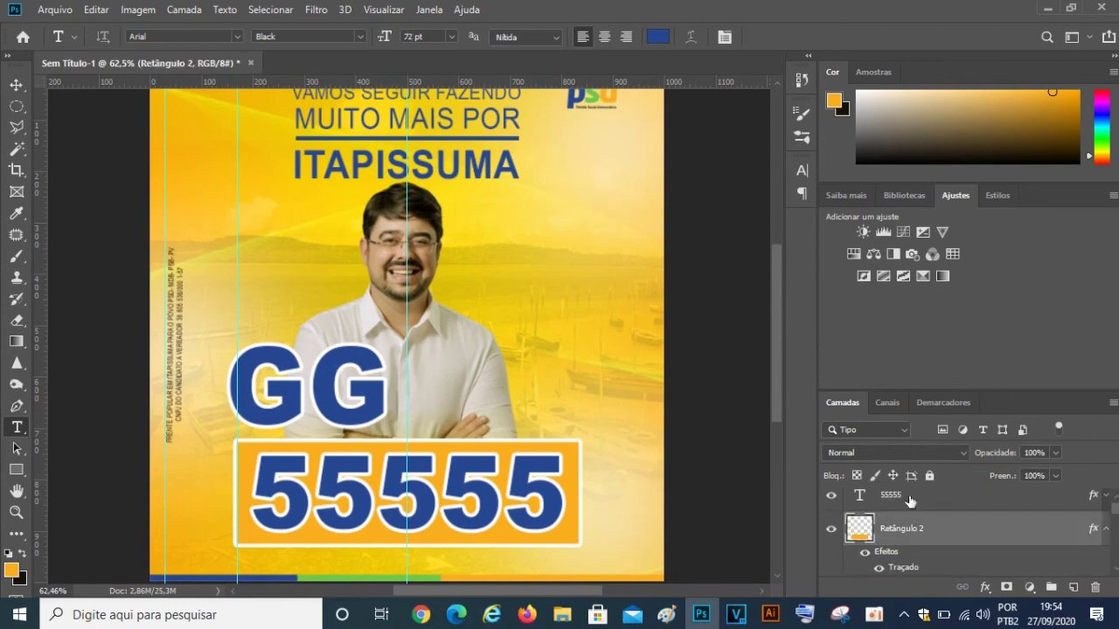
shift+click(909, 498)
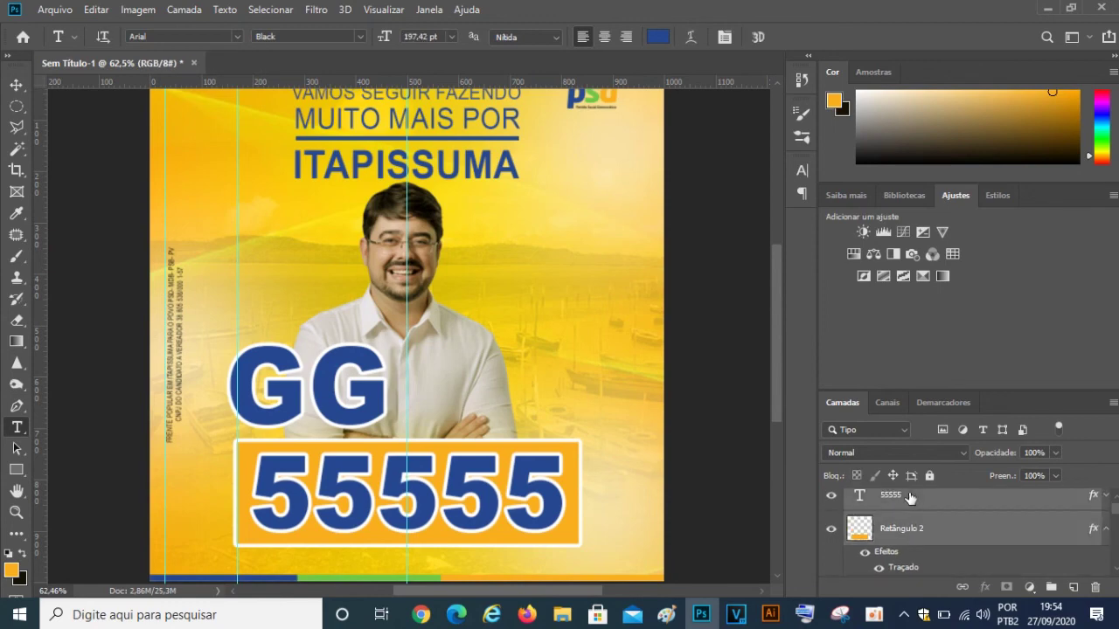
key(ctrl+t)
drag(577, 542, 493, 501)
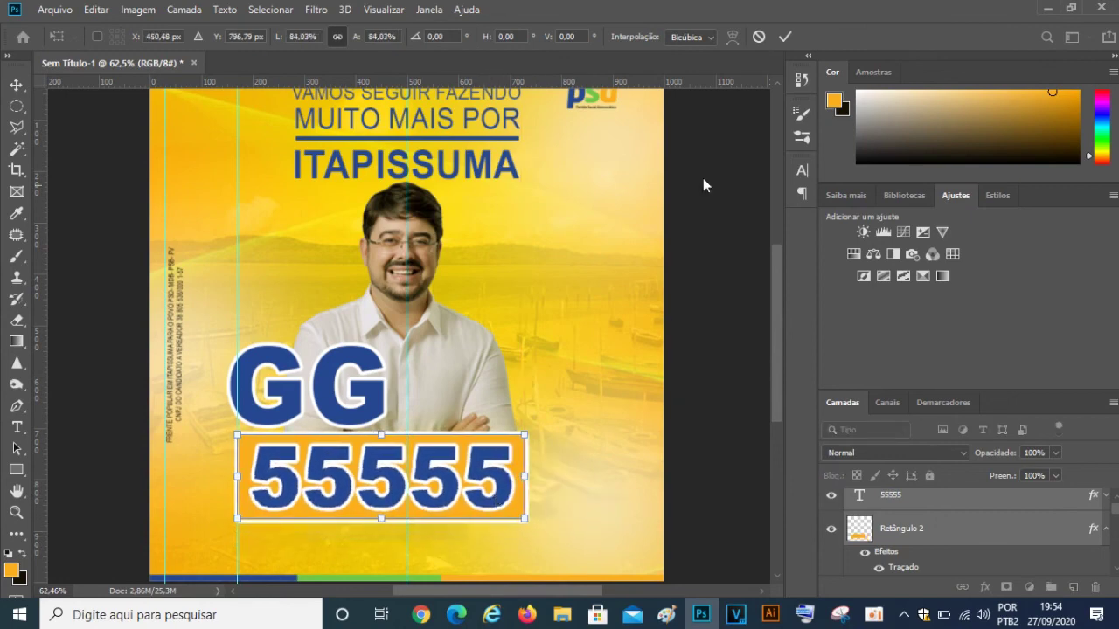
click(794, 37)
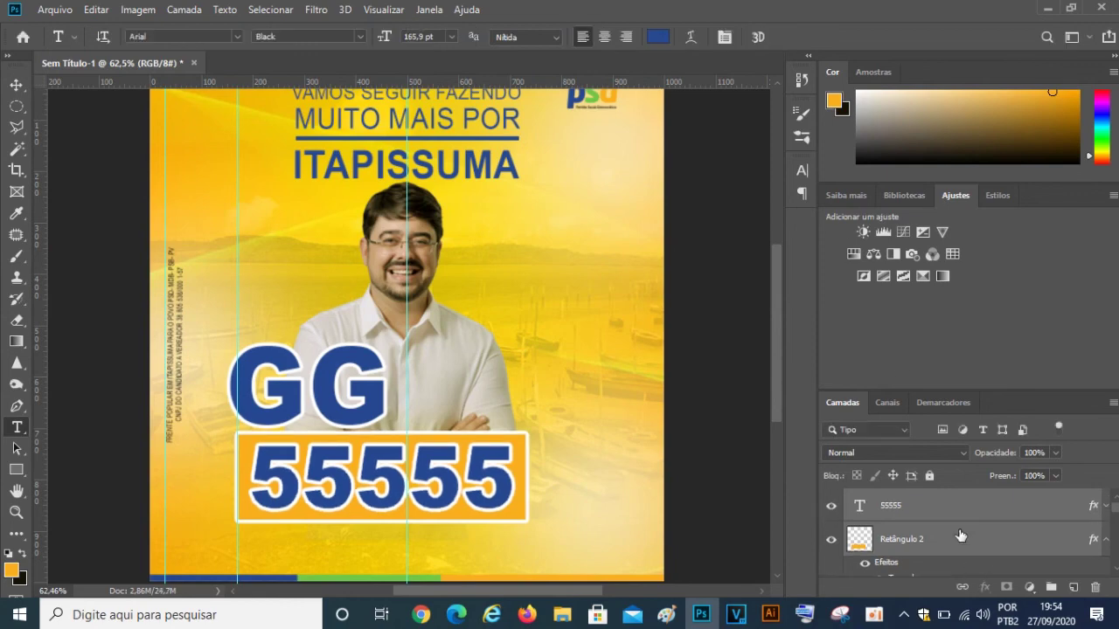
- Nudge GG slightly right to line up with the box's left edge
scroll(953, 534, down, 2)
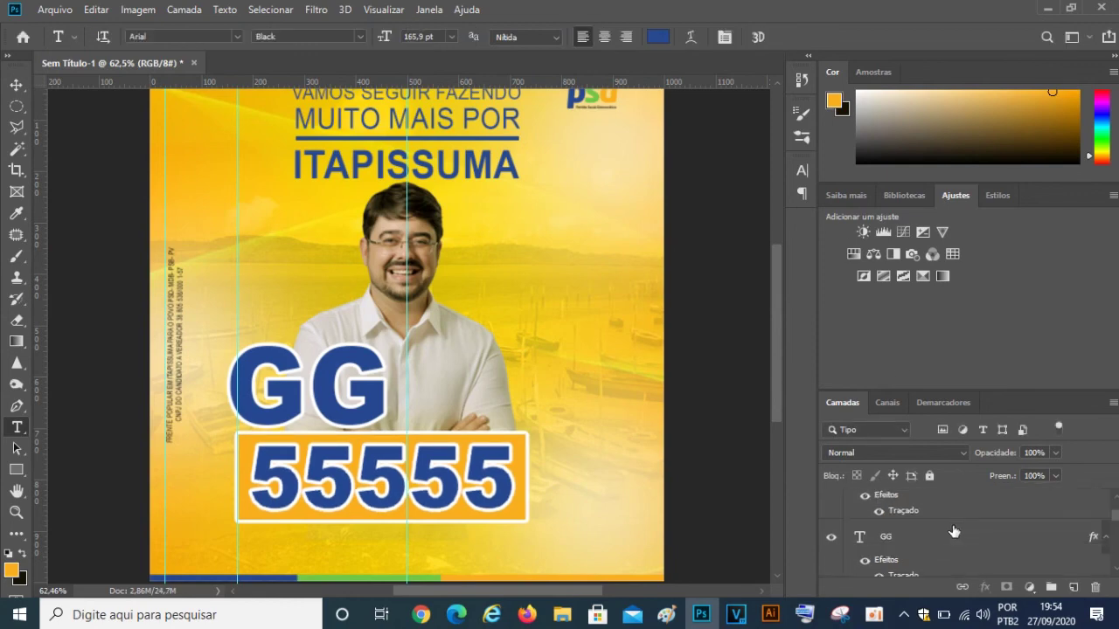
click(944, 537)
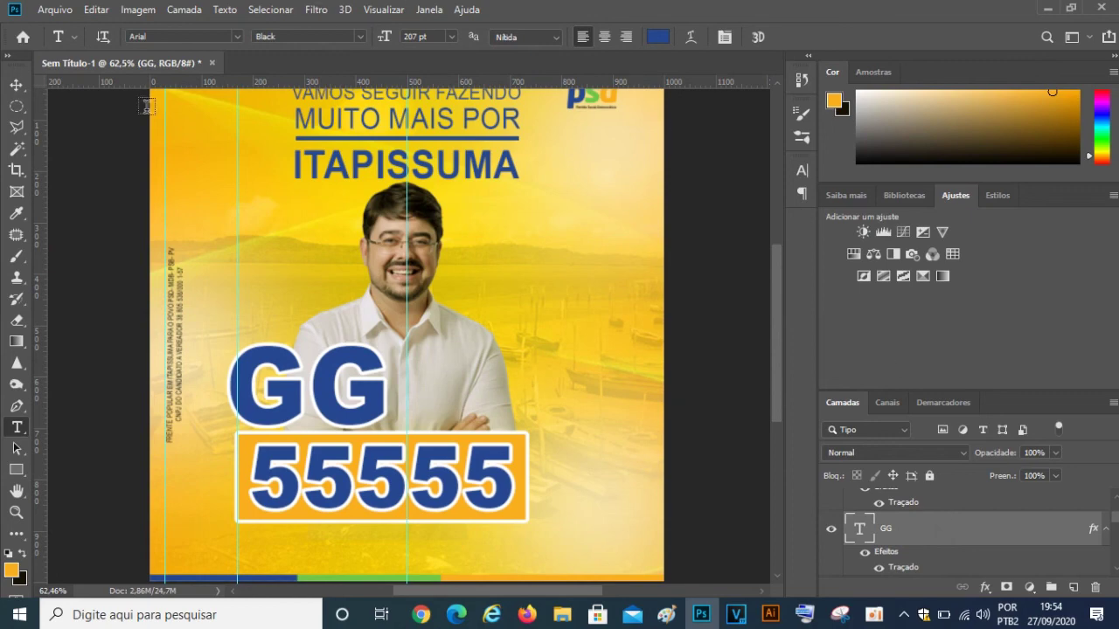
click(16, 85)
key(Right)
key(Right)
key(Right)
key(Right)
key(Right)
key(Right)
key(Right)
key(Right)
key(Right)
key(Right)
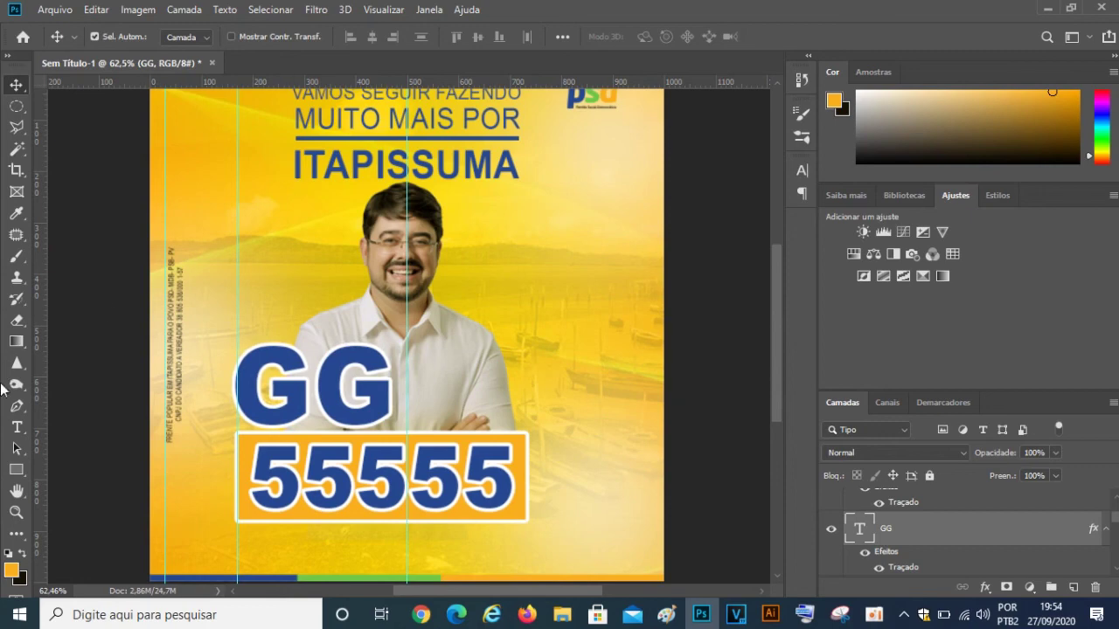
alt+scroll(401, 377, up, 2)
alt+scroll(401, 378, up, 1)
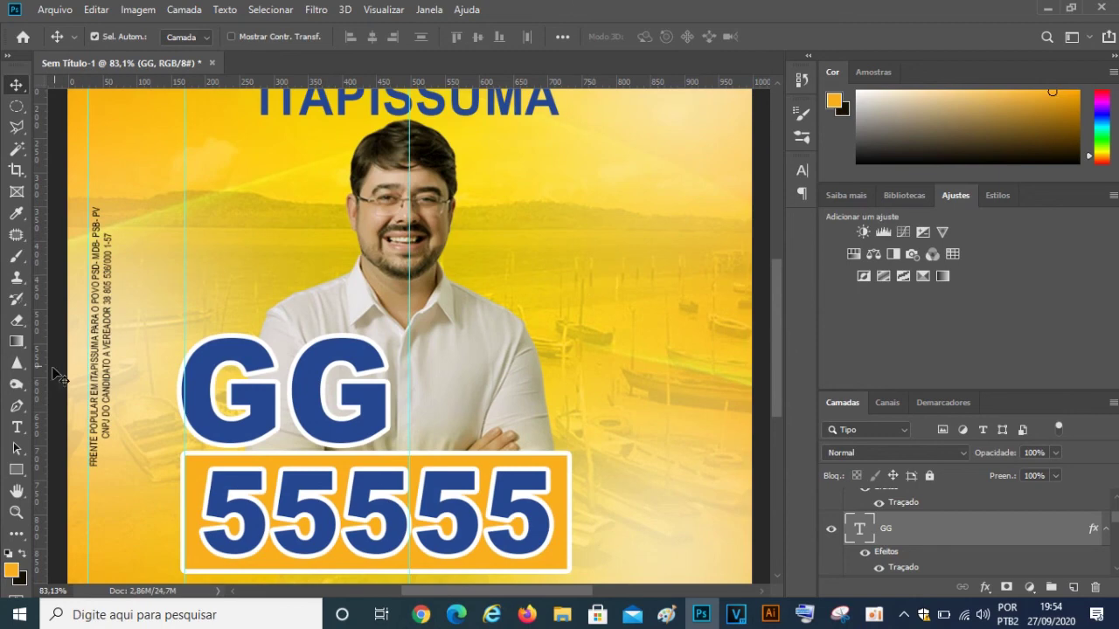
- Add 'MEU VEREADOR' text, scaled to about 39%, beside the top of GG
click(17, 426)
click(542, 244)
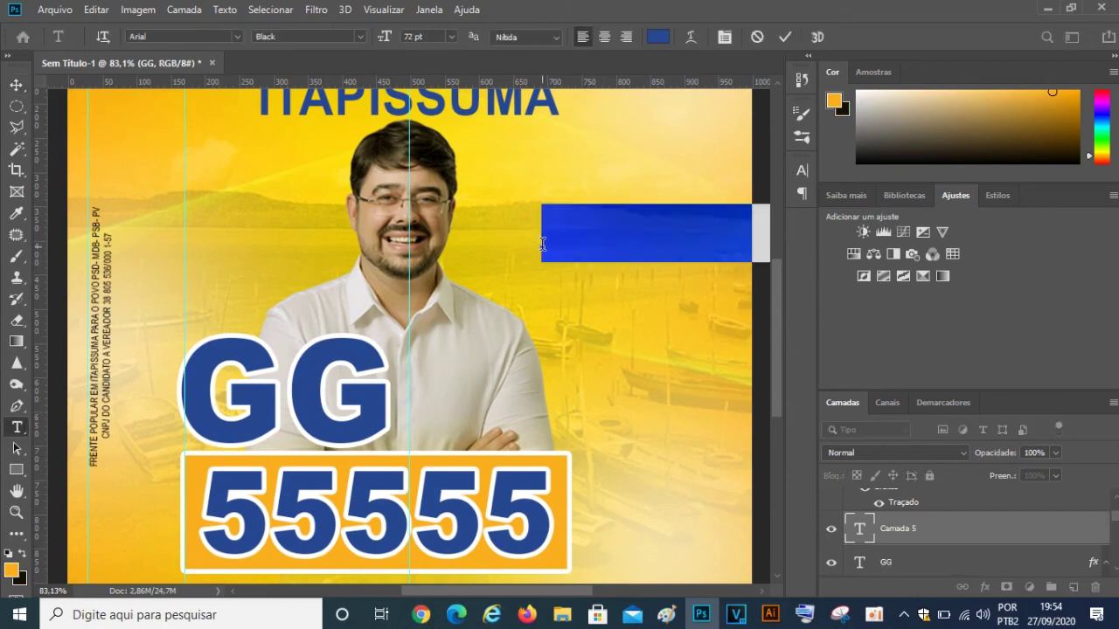
key(BackSpace)
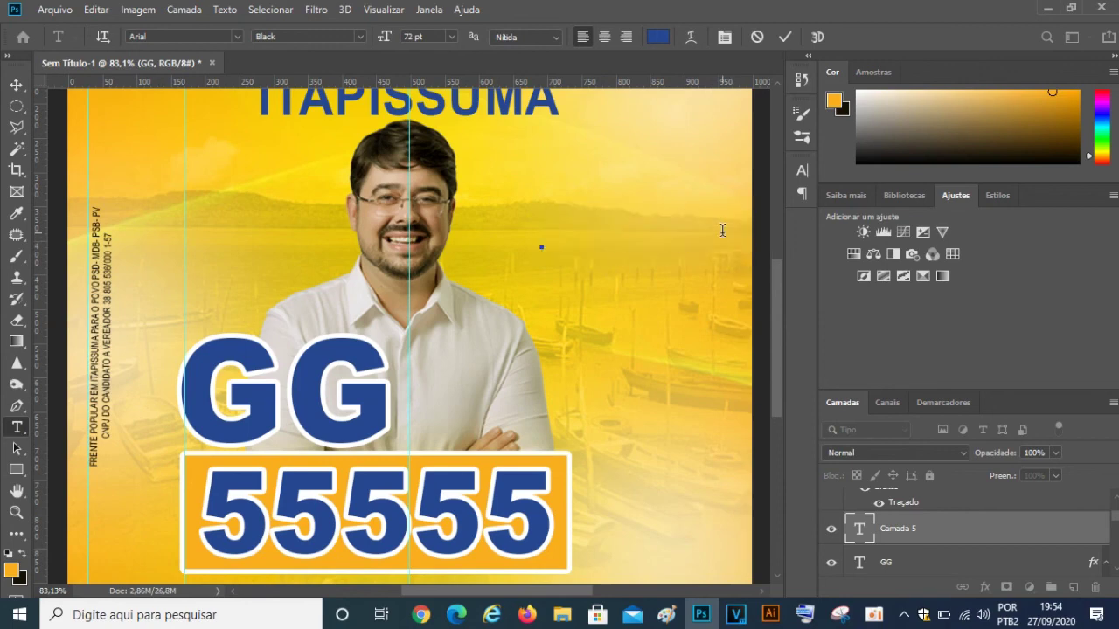
text(MEU)
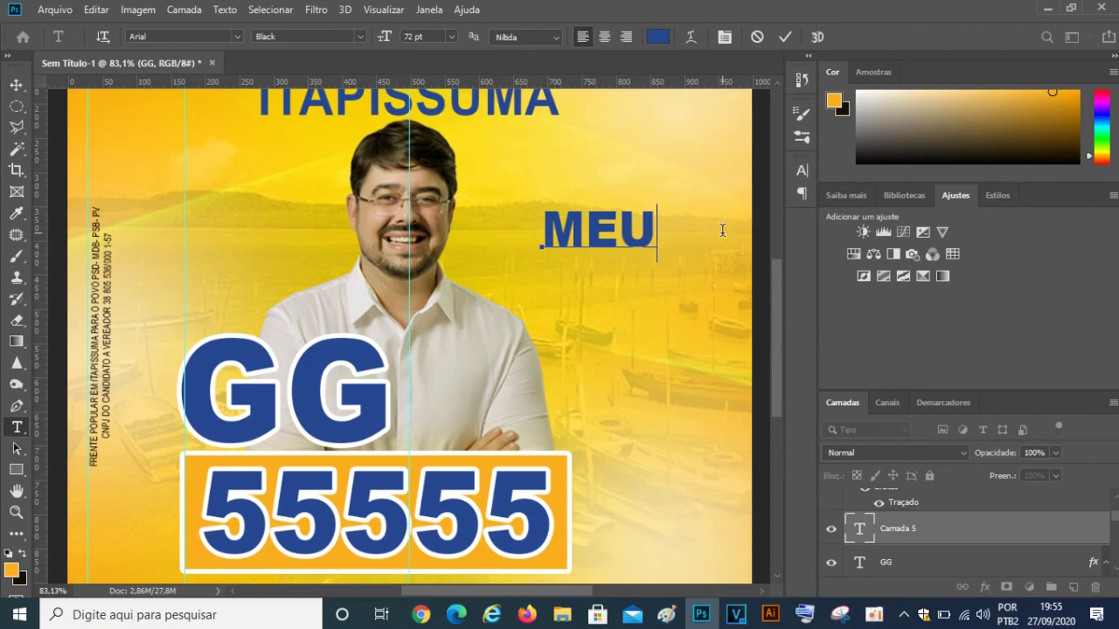
text( VER)
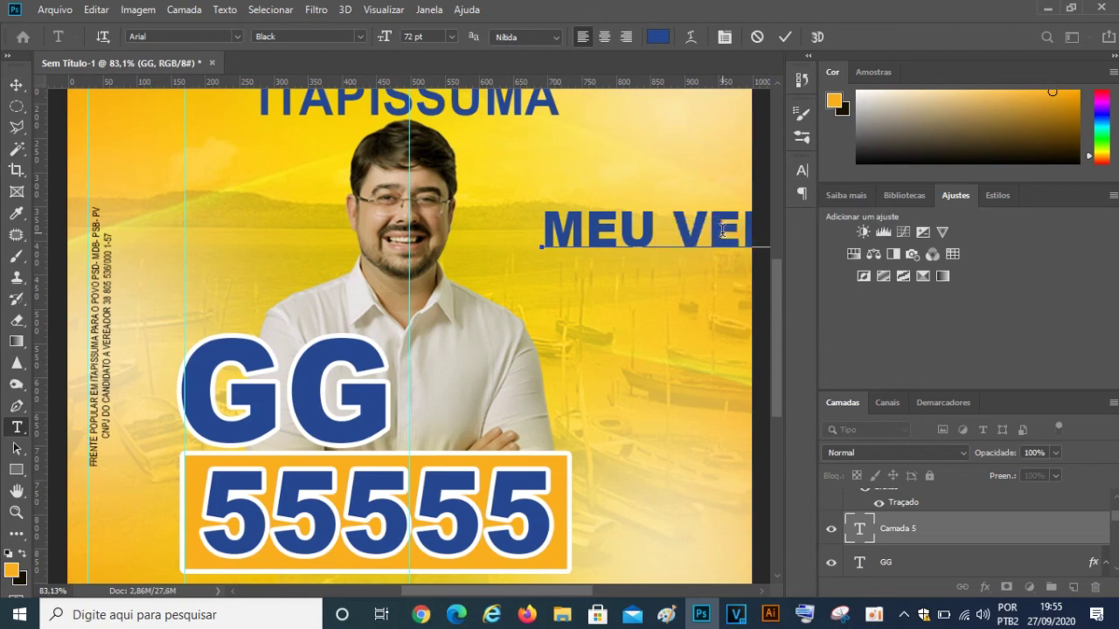
click(786, 36)
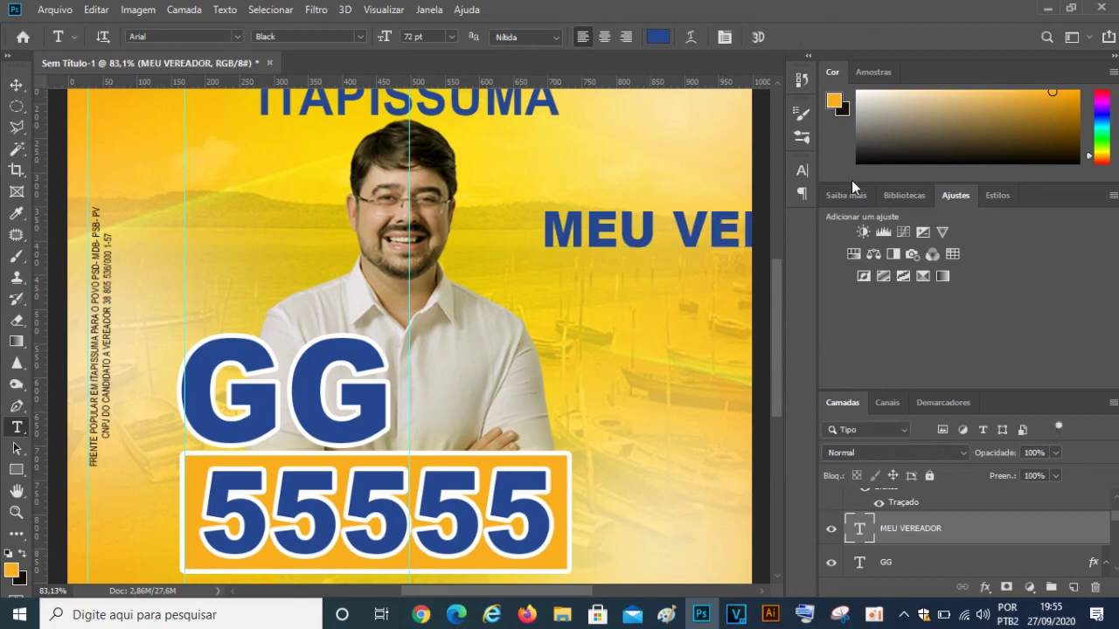
key(ctrl+t)
mouse_move(540, 260)
mouse_down()
mouse_move(663, 243)
mouse_move(516, 341)
mouse_move(453, 365)
mouse_up()
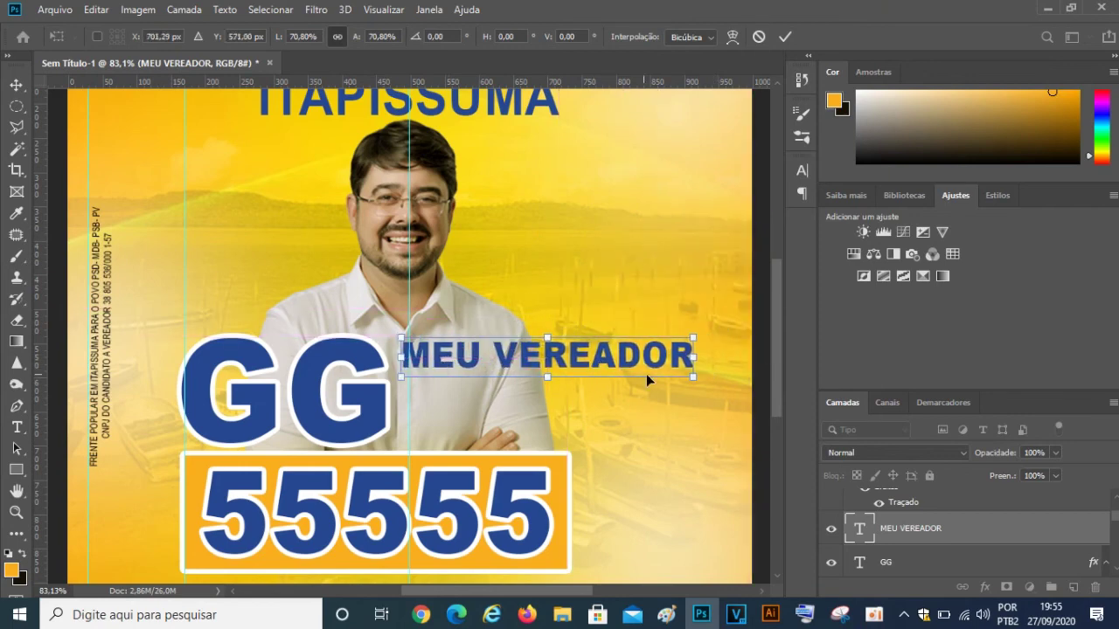
drag(691, 375, 532, 353)
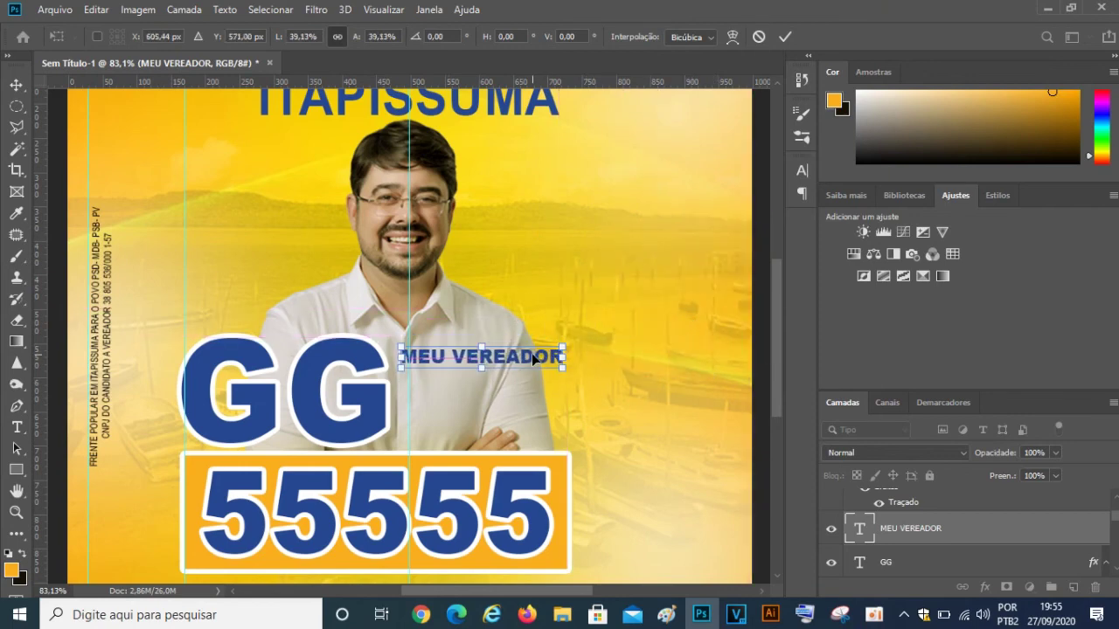
click(785, 37)
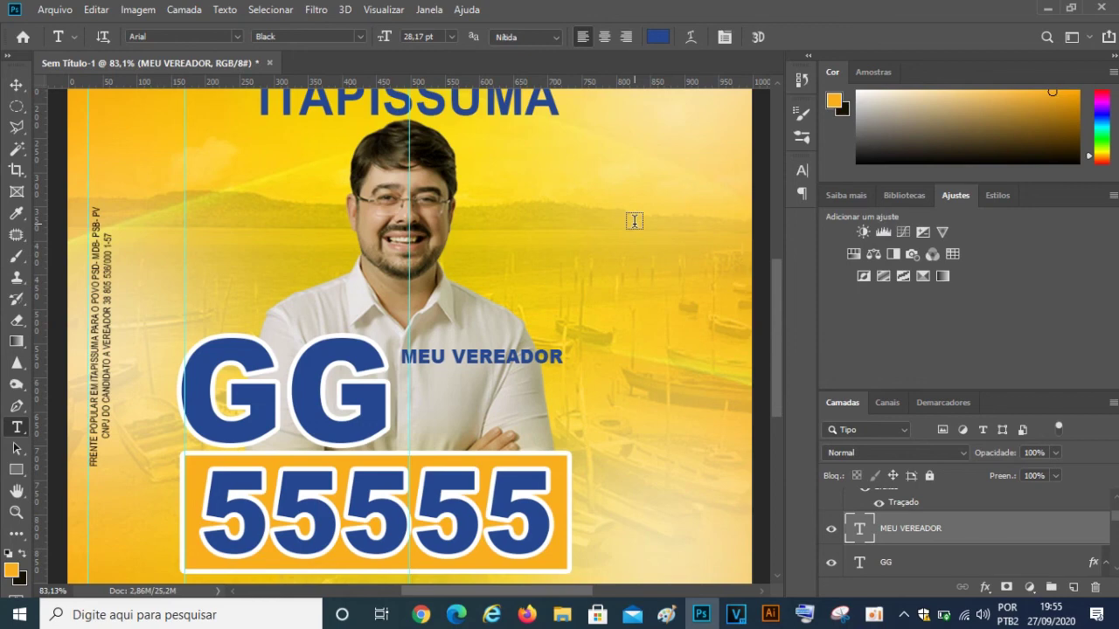
- Recolour the MEU VEREADOR slogan text to white and commit the edit
double_click(860, 534)
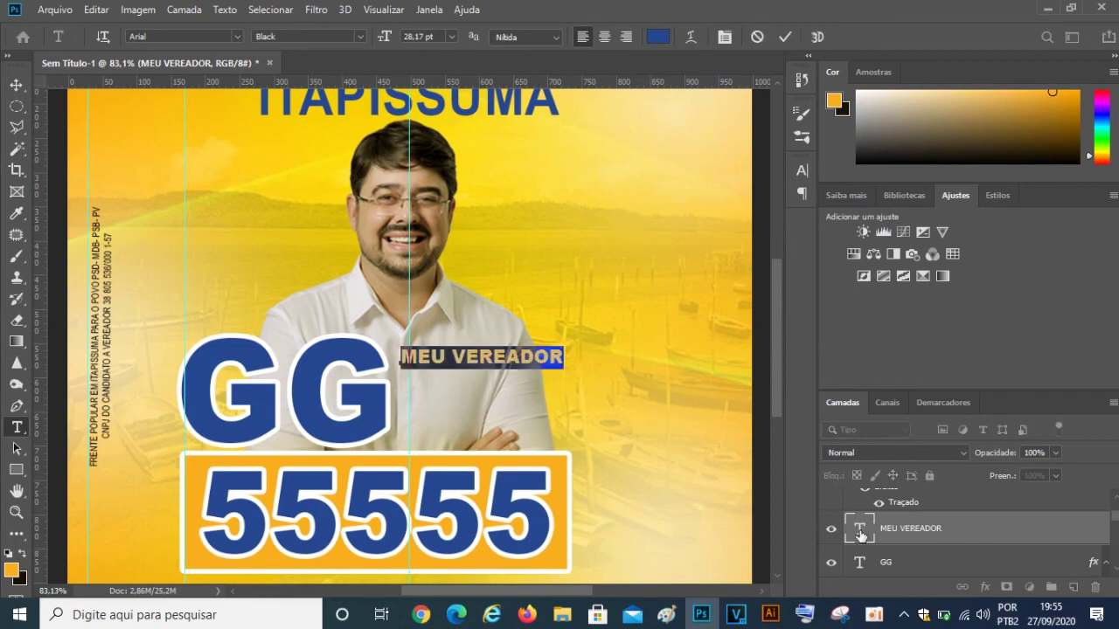
click(662, 37)
drag(691, 180, 643, 154)
click(1051, 162)
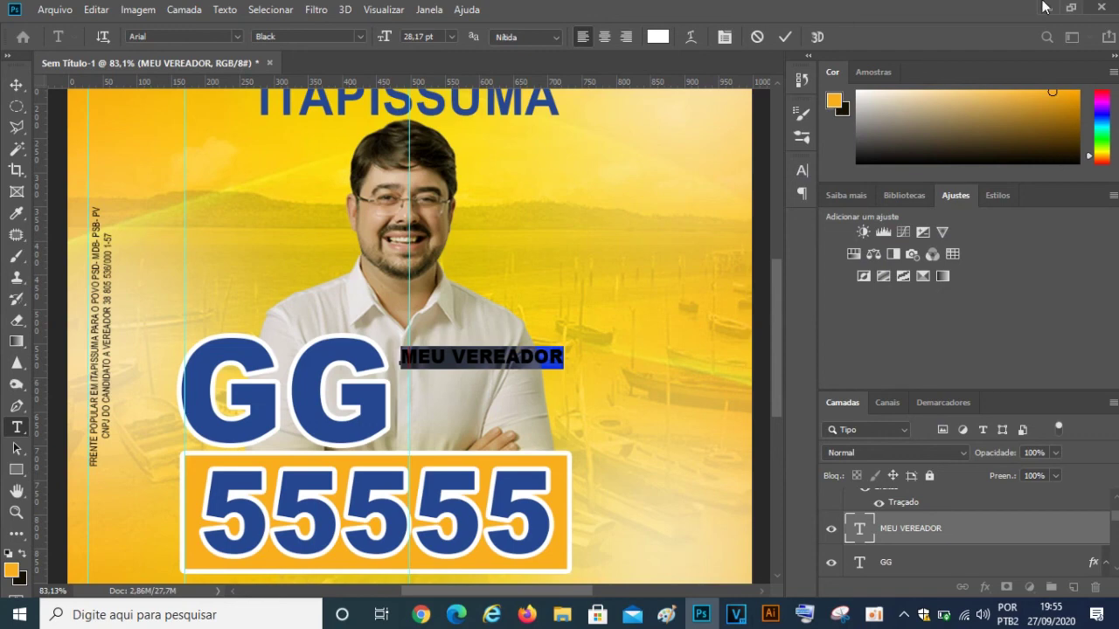
click(786, 38)
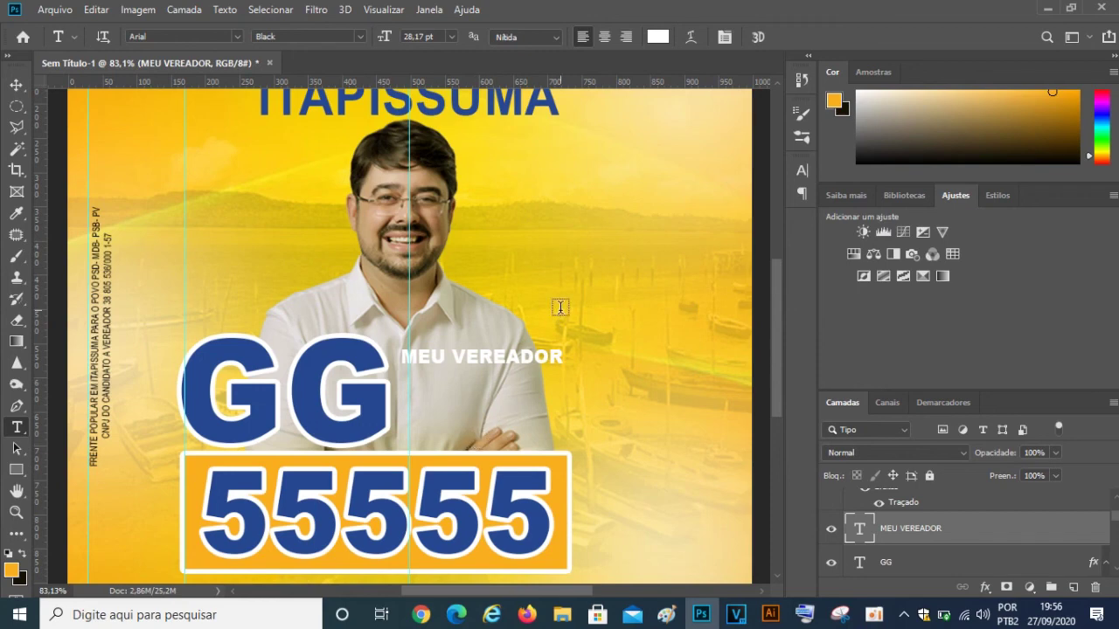
click(16, 469)
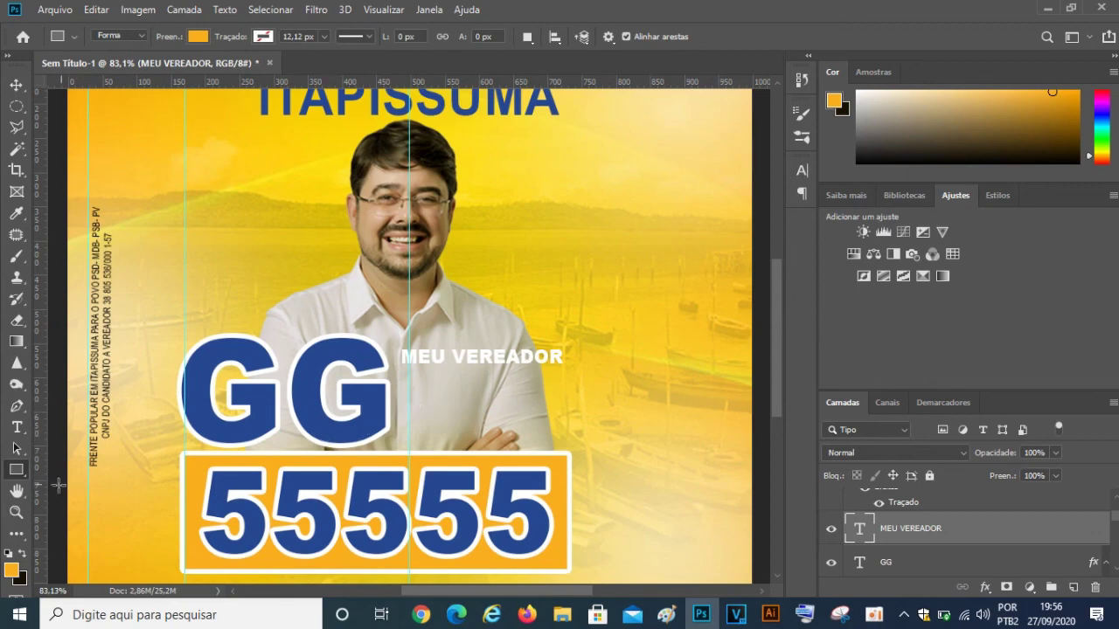
- Sample the party logo's green (70c846) as the foreground colour
click(10, 569)
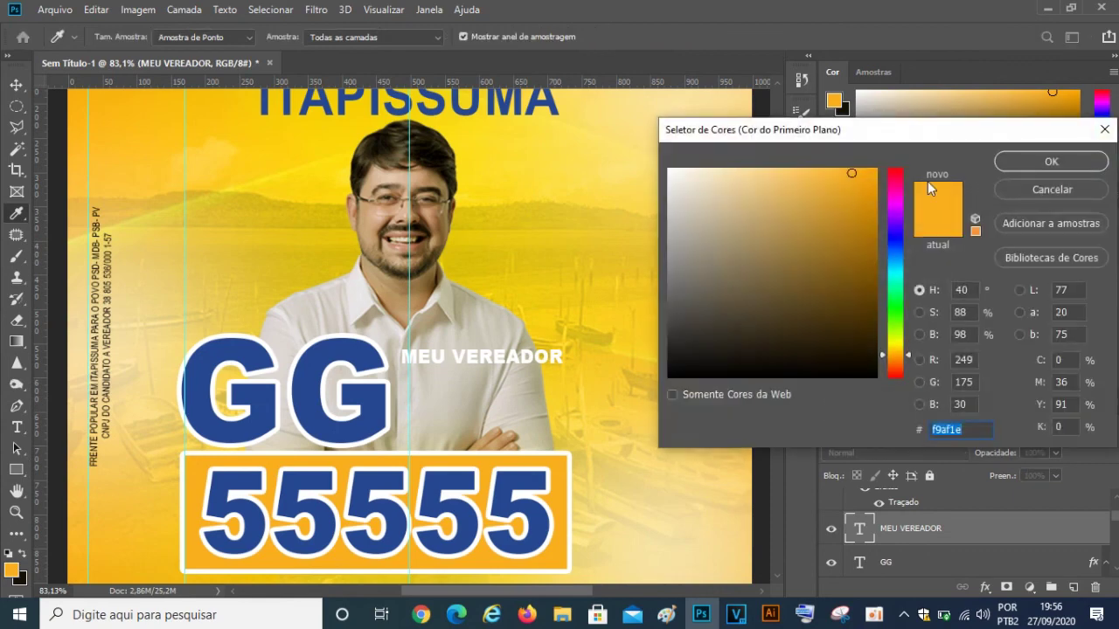
click(1105, 129)
scroll(779, 198, up, 1)
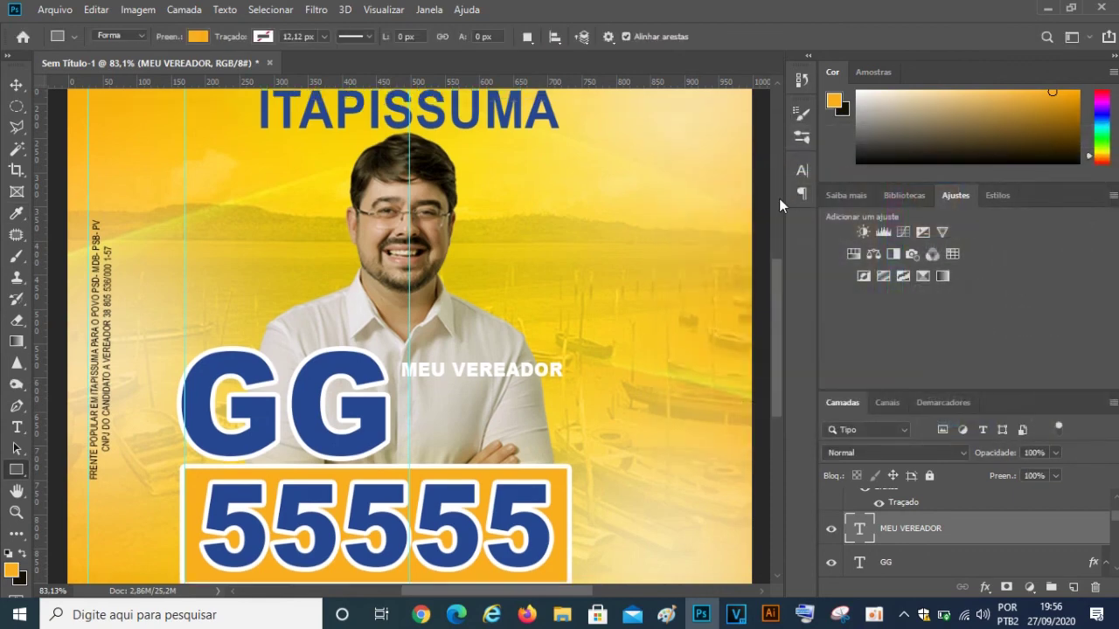
drag(775, 295, 775, 238)
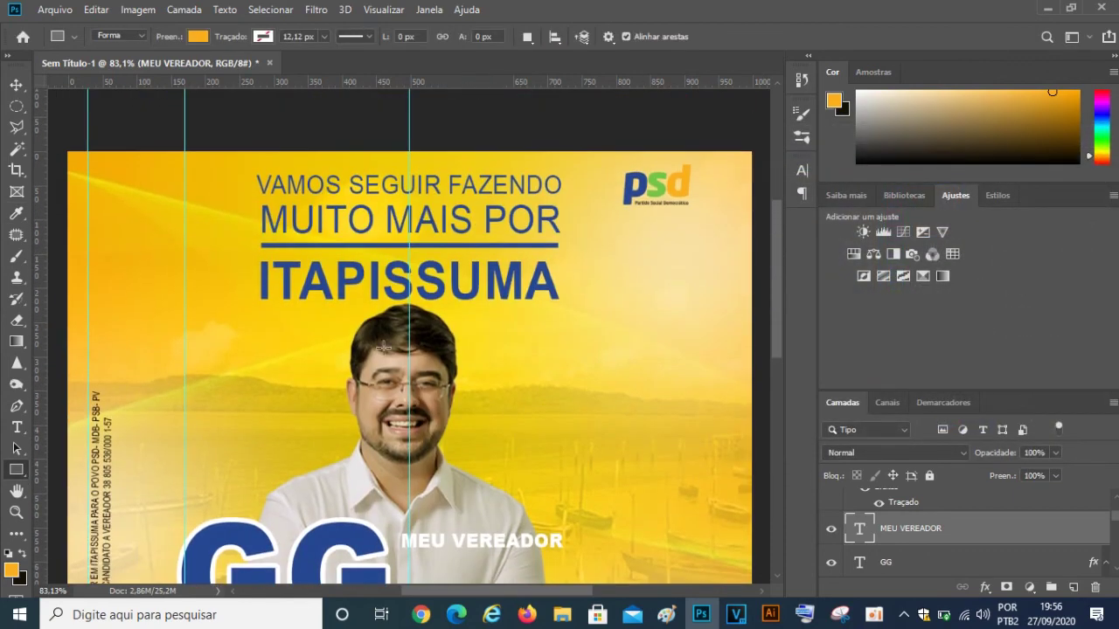
click(11, 569)
click(654, 177)
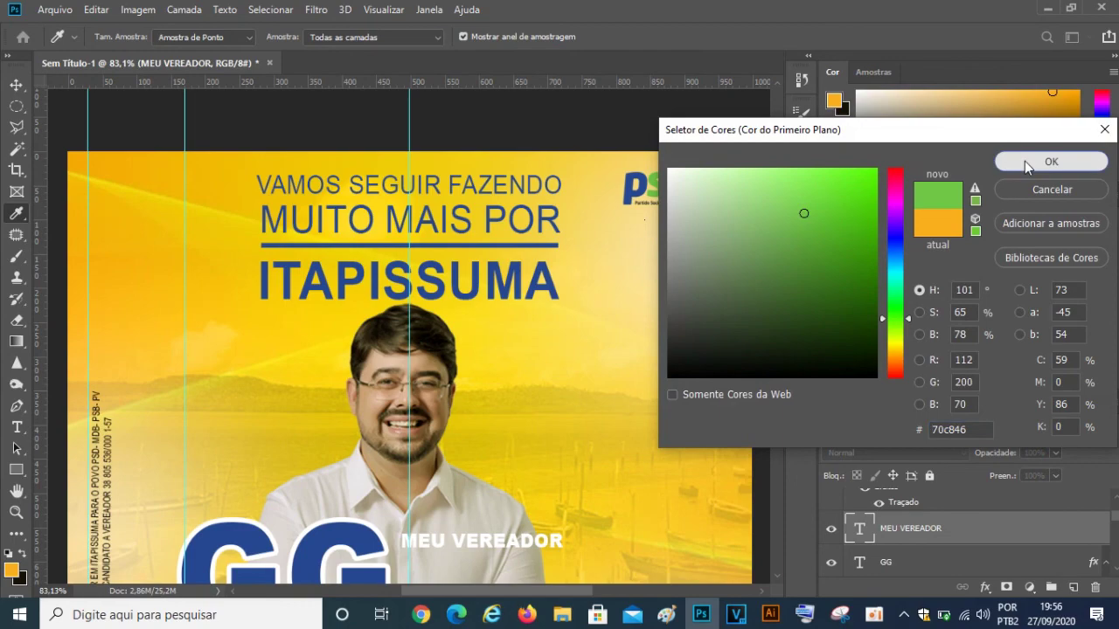
click(1025, 160)
- Draw a green rectangle to the right of the GG name
scroll(354, 339, down, 3)
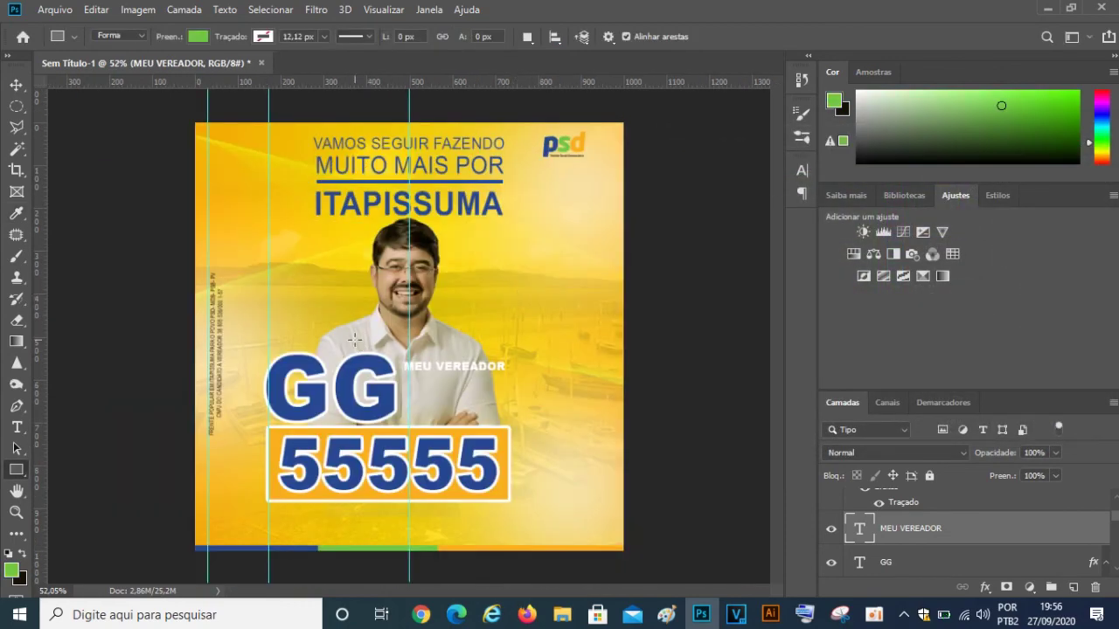
scroll(362, 411, up, 3)
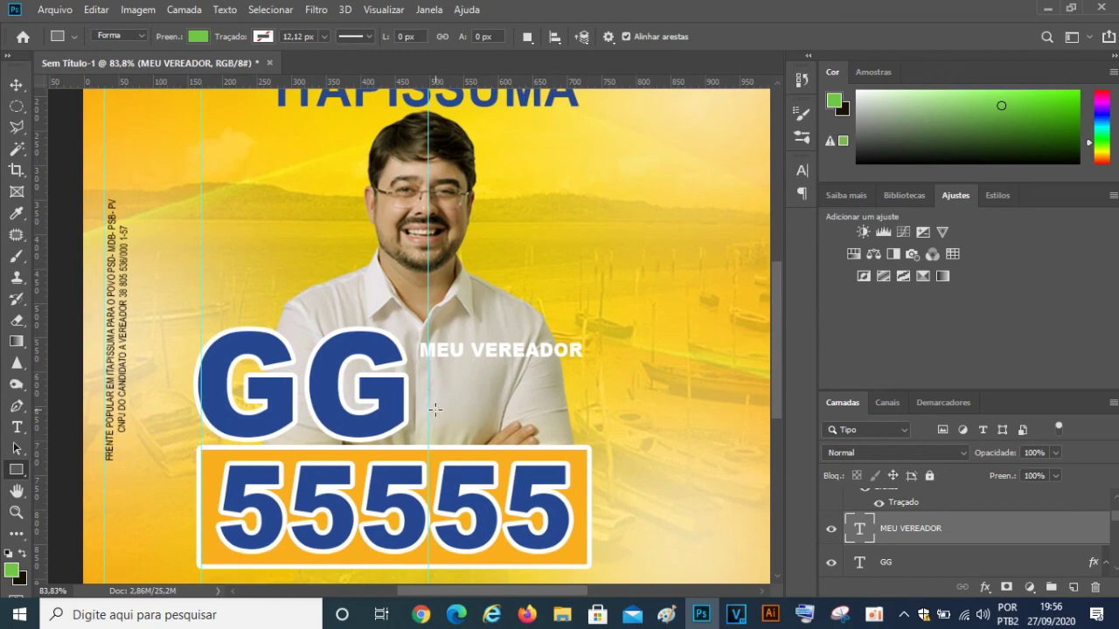
mouse_move(414, 393)
mouse_down()
mouse_move(581, 393)
mouse_move(590, 426)
mouse_up()
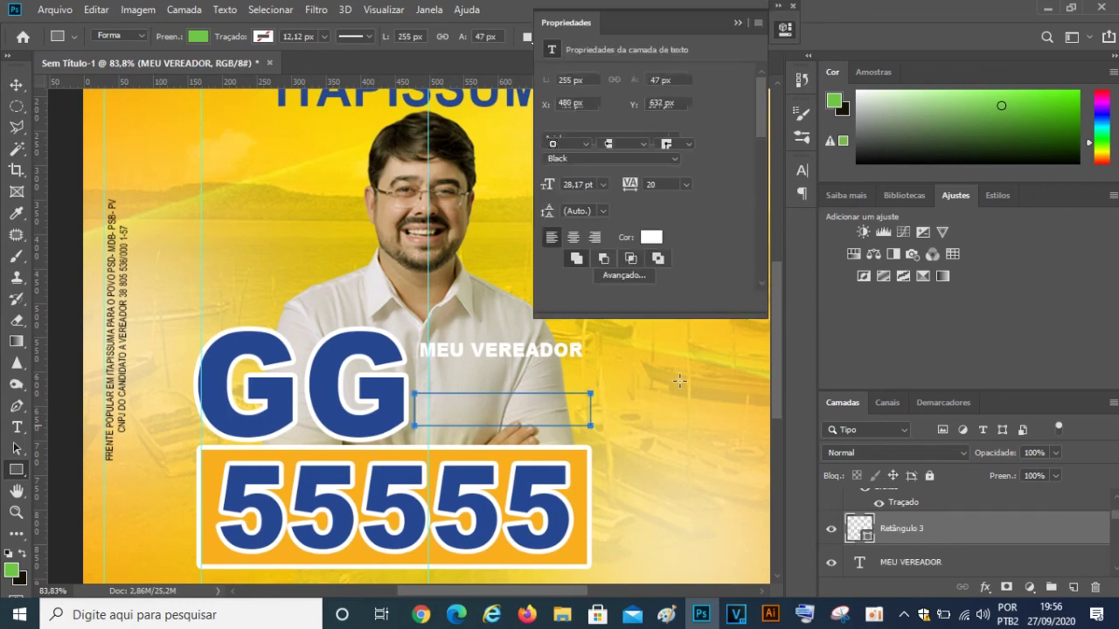
- Stretch the green rectangle's right edge to widen it to 286 × 47 px
click(737, 23)
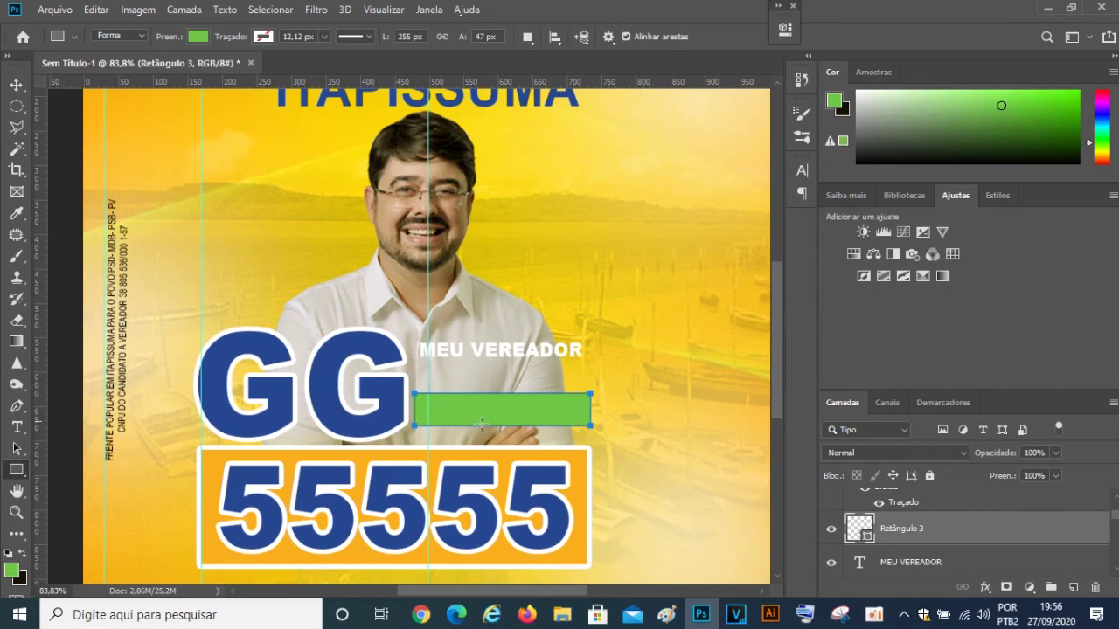
scroll(536, 430, up, 1)
scroll(535, 431, up, 1)
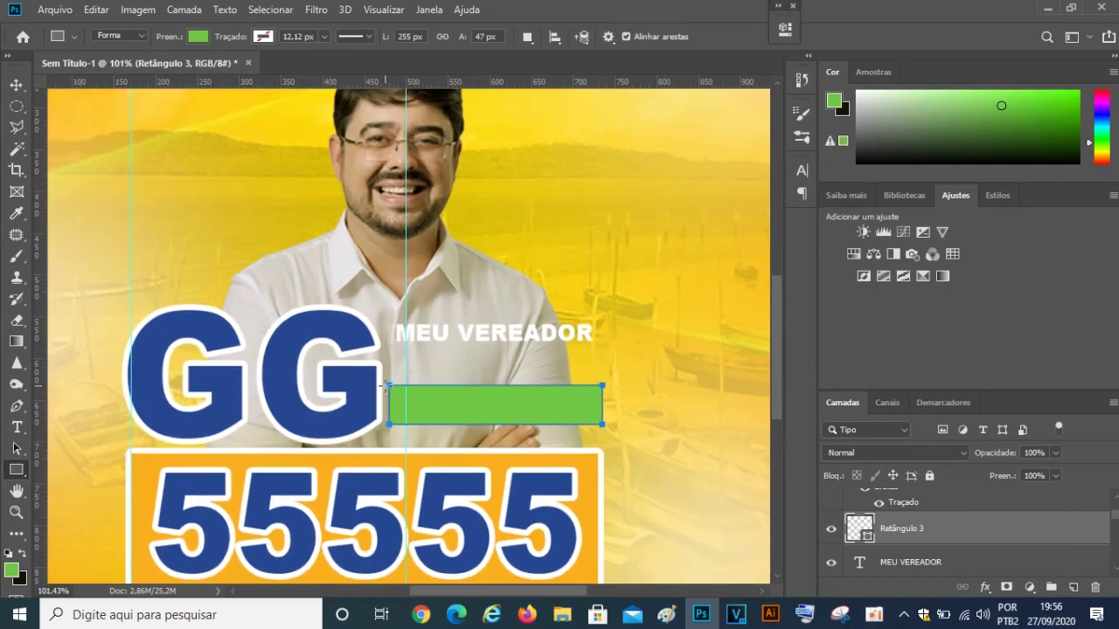
key(ctrl+t)
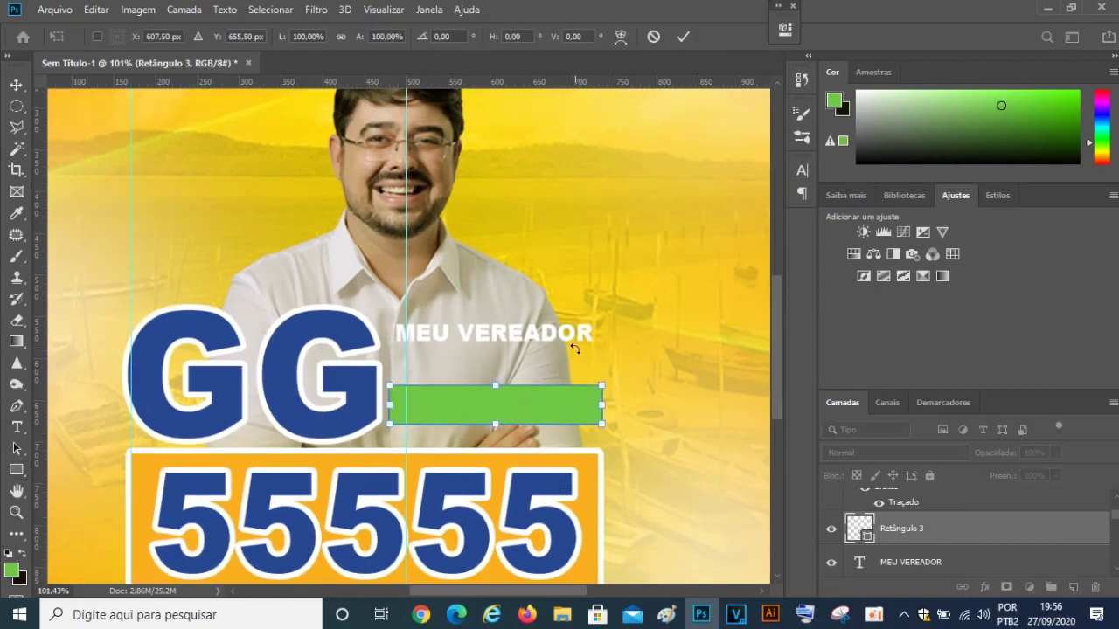
mouse_move(608, 409)
mouse_down()
mouse_move(624, 404)
mouse_move(586, 403)
mouse_up()
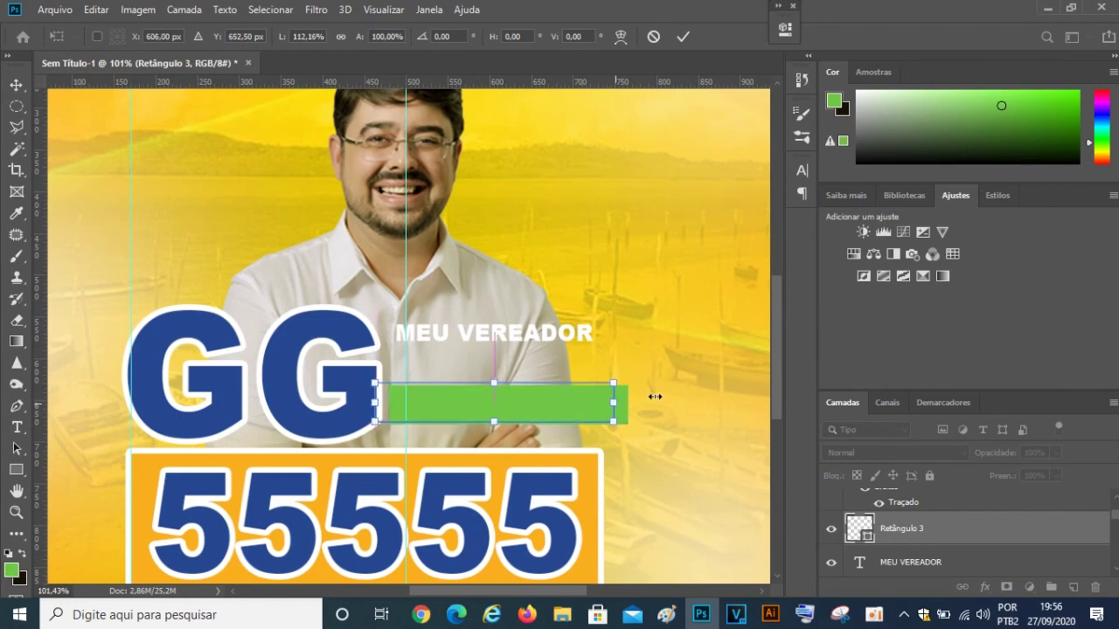
click(683, 36)
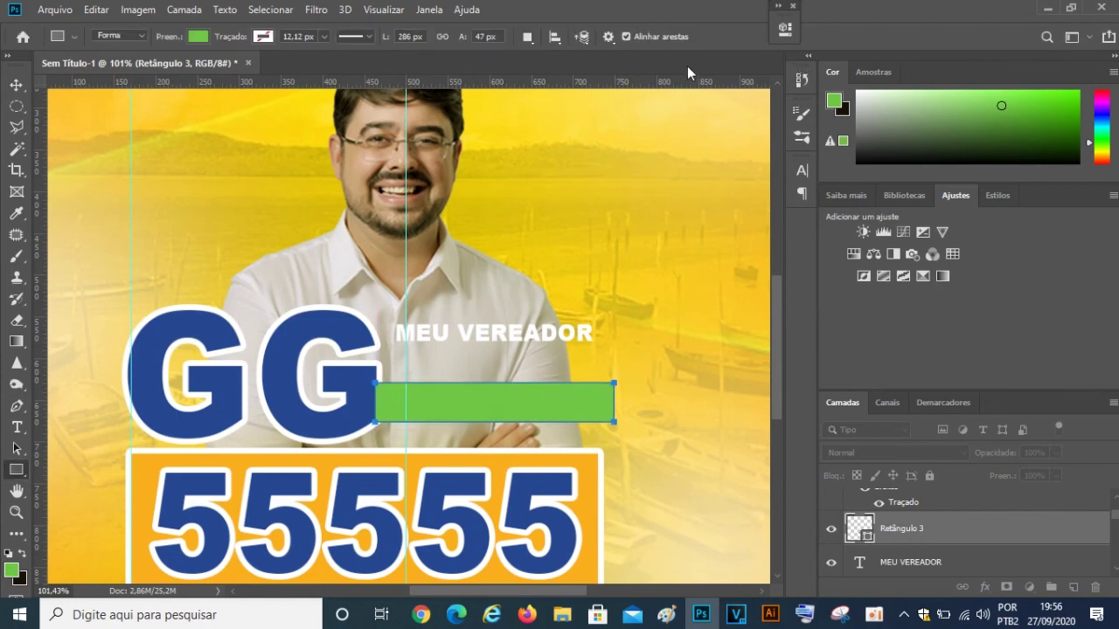
- Move the Retângulo 3 layer below the GG text layer
scroll(920, 552, down, 1)
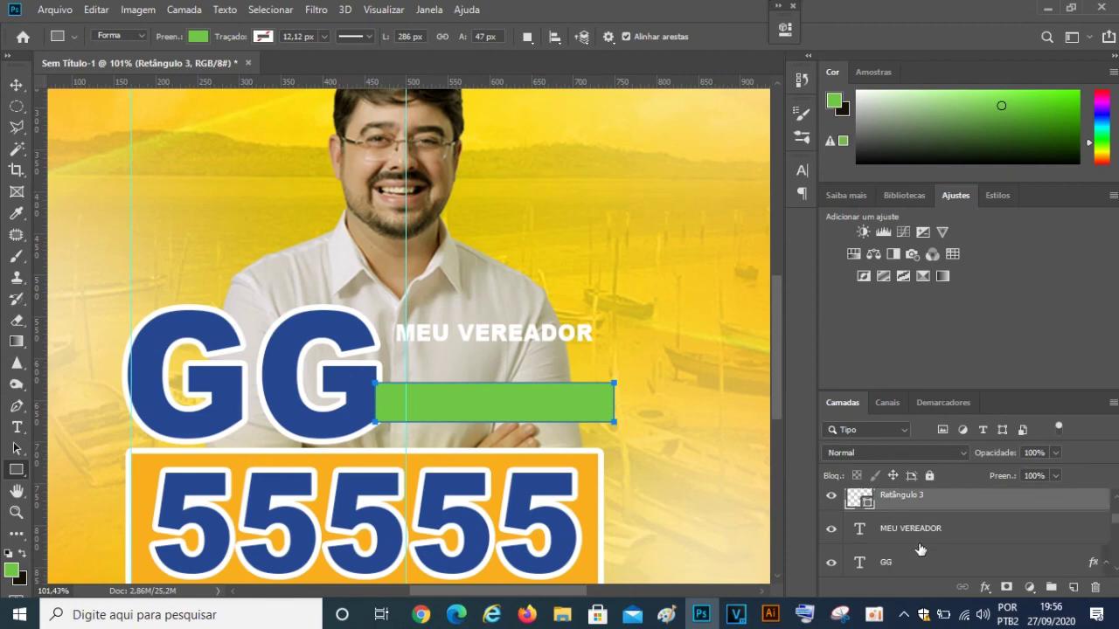
drag(958, 505, 974, 566)
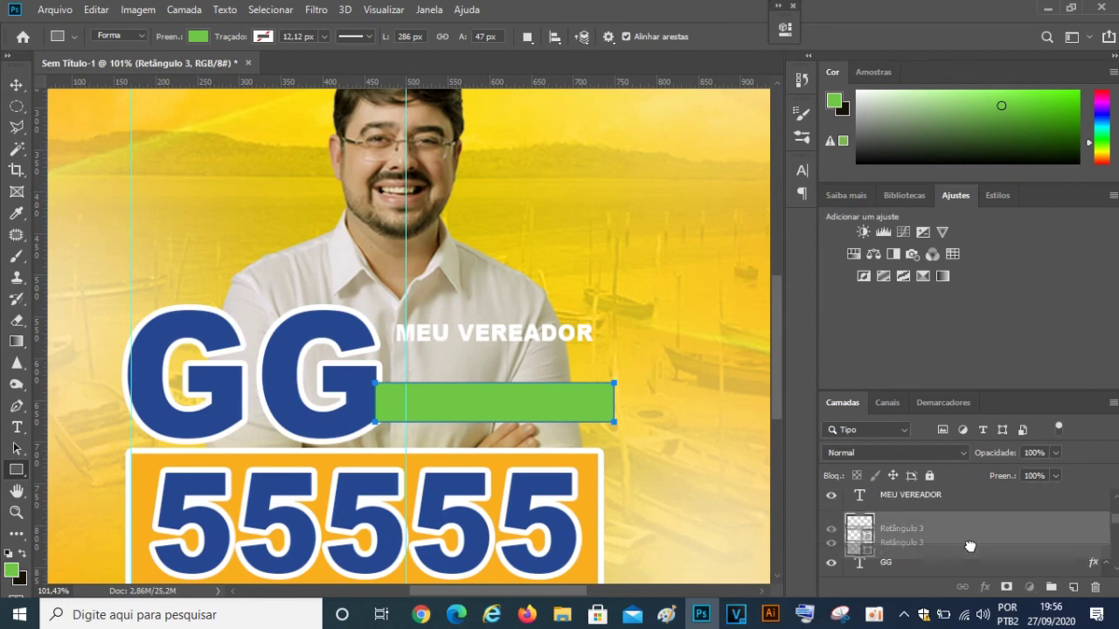
mouse_move(974, 566)
mouse_down()
mouse_move(971, 533)
mouse_move(968, 569)
mouse_move(966, 551)
mouse_up()
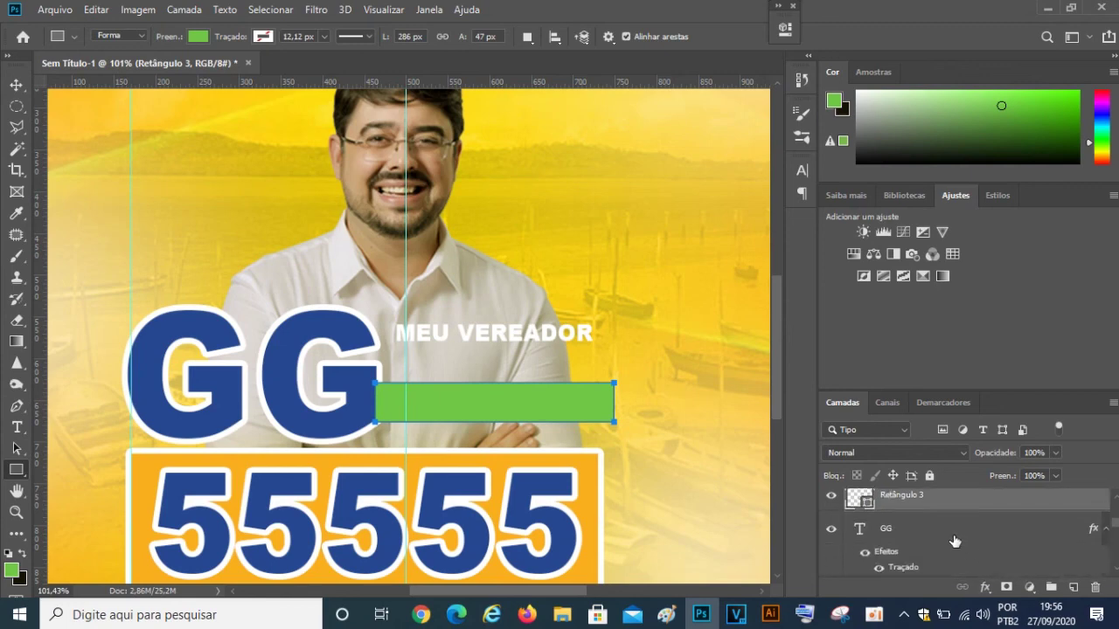
click(1106, 529)
drag(985, 506, 988, 536)
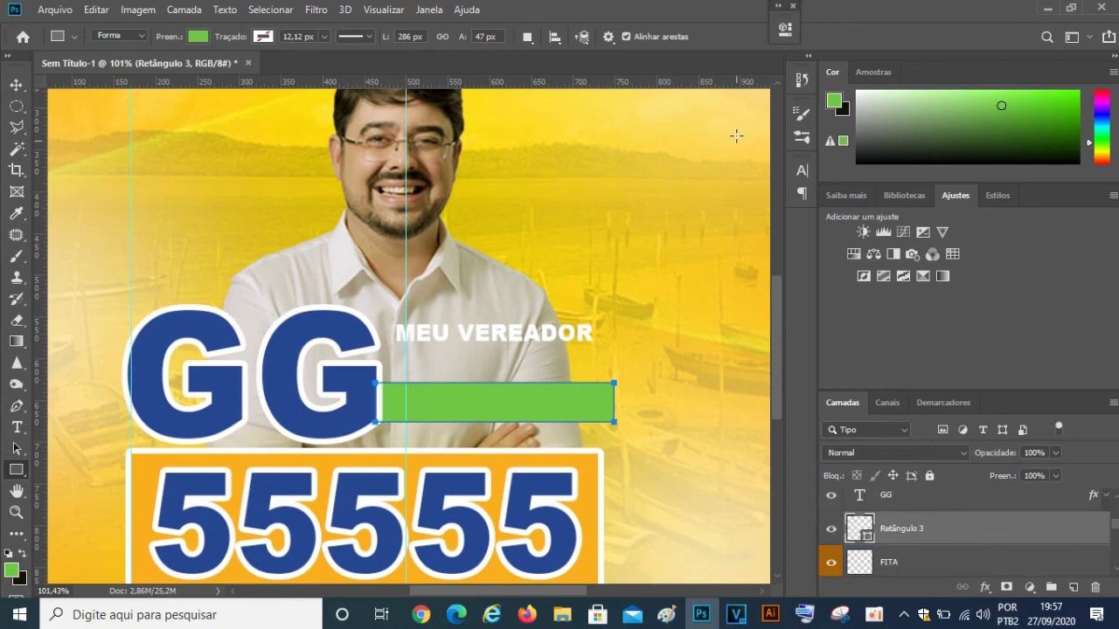
- Nudge the green bar two pixels left and 17 px lower, to Y 669.5 px
click(16, 85)
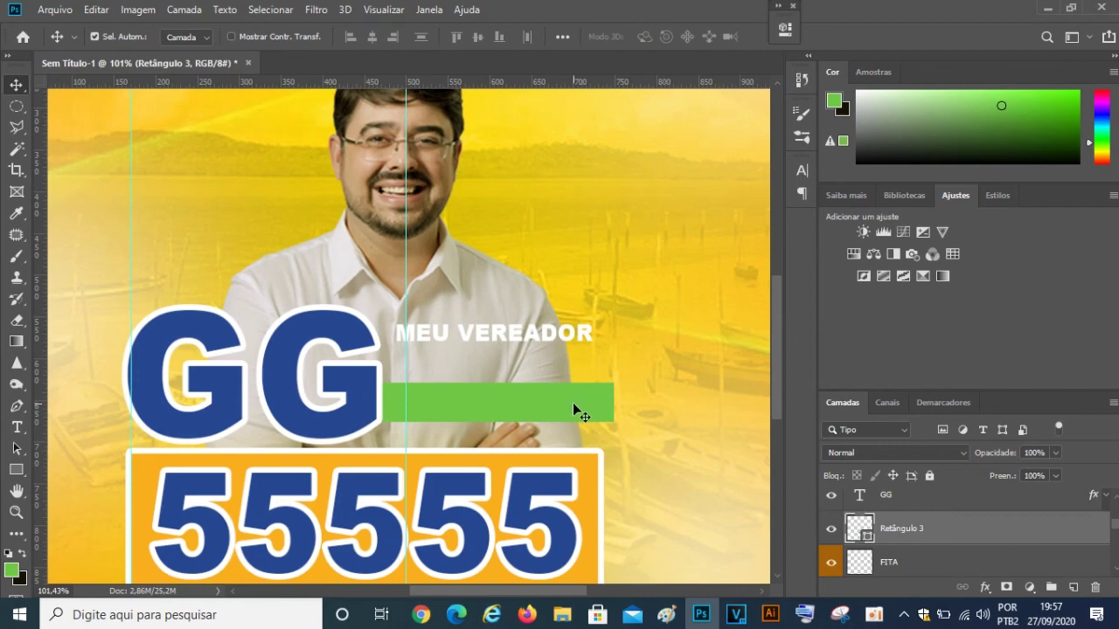
key(ctrl+t)
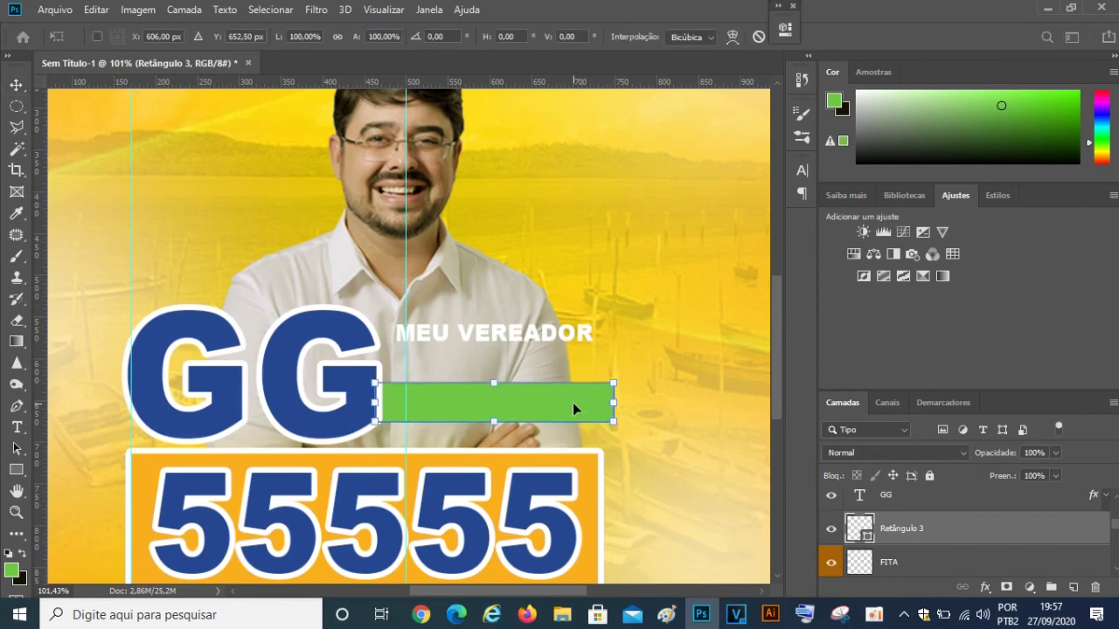
key(Left)
key(Left)
key(Left)
key(Left)
key(Left)
key(Left)
key(Left)
key(Left)
key(Left)
key(Left)
key(Left)
key(Left)
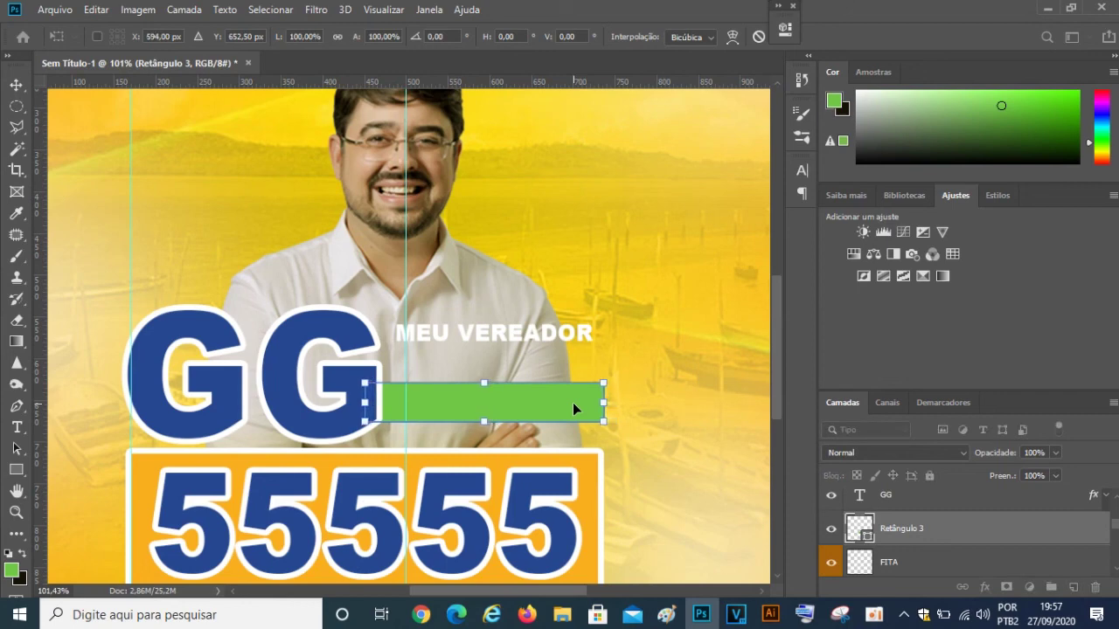
key(Left)
drag(525, 407, 527, 421)
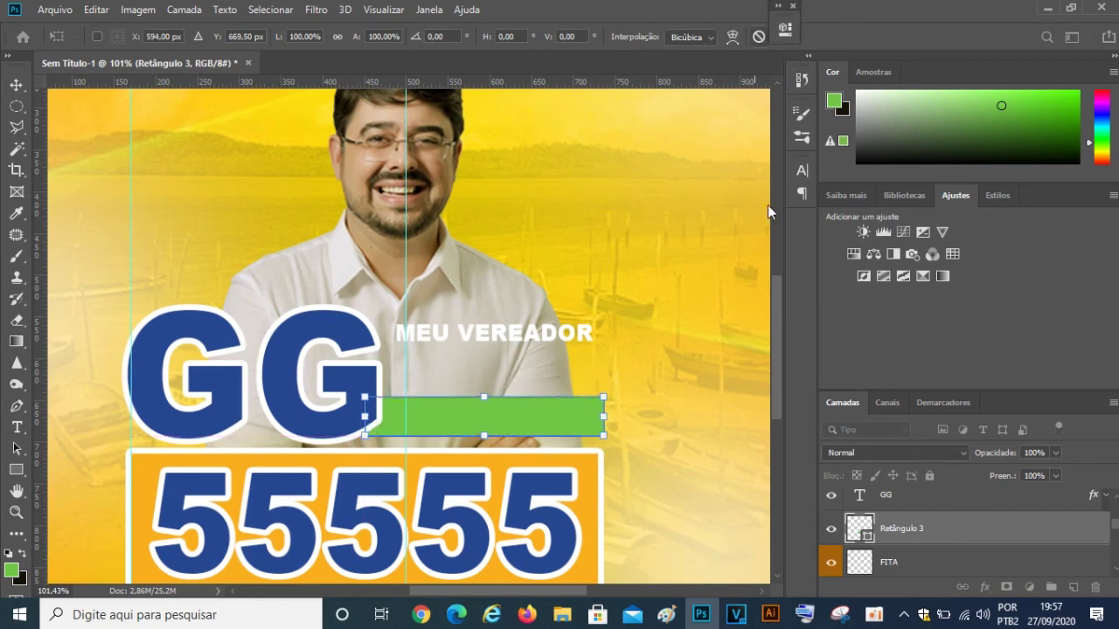
scroll(915, 533, up, 3)
double_click(941, 562)
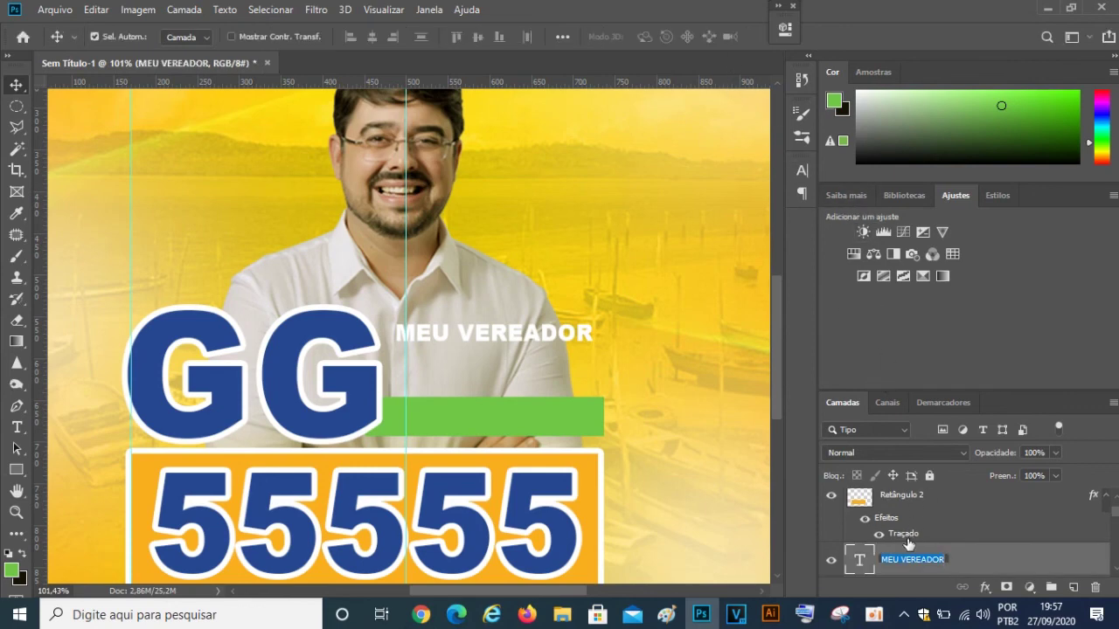
- Change the MEU VEREADOR text's font style to Arial Narrow
double_click(858, 564)
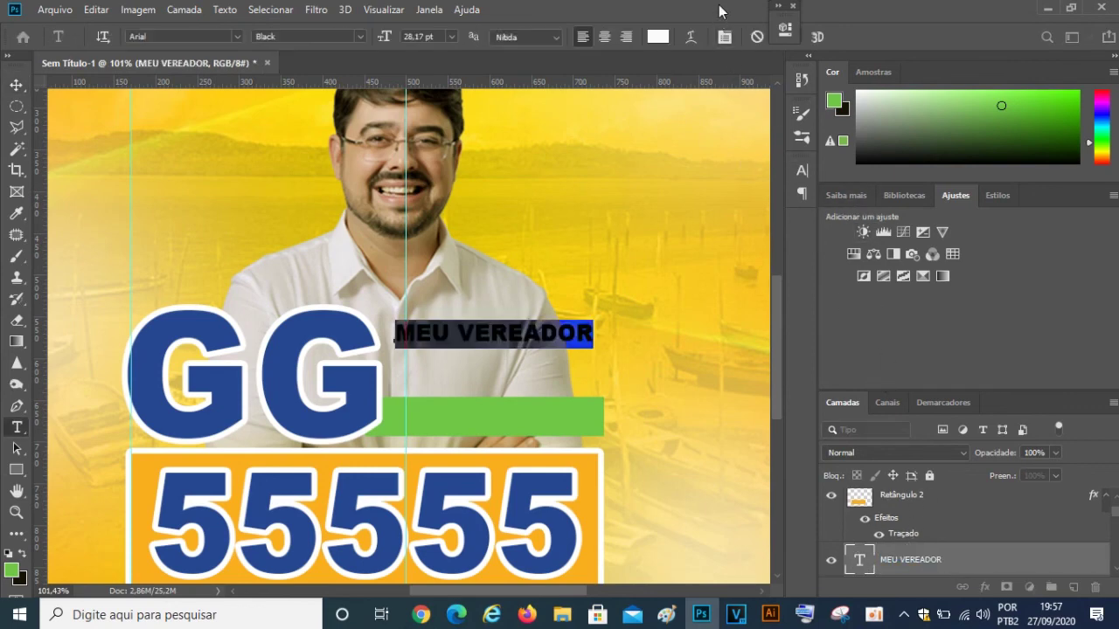
click(727, 36)
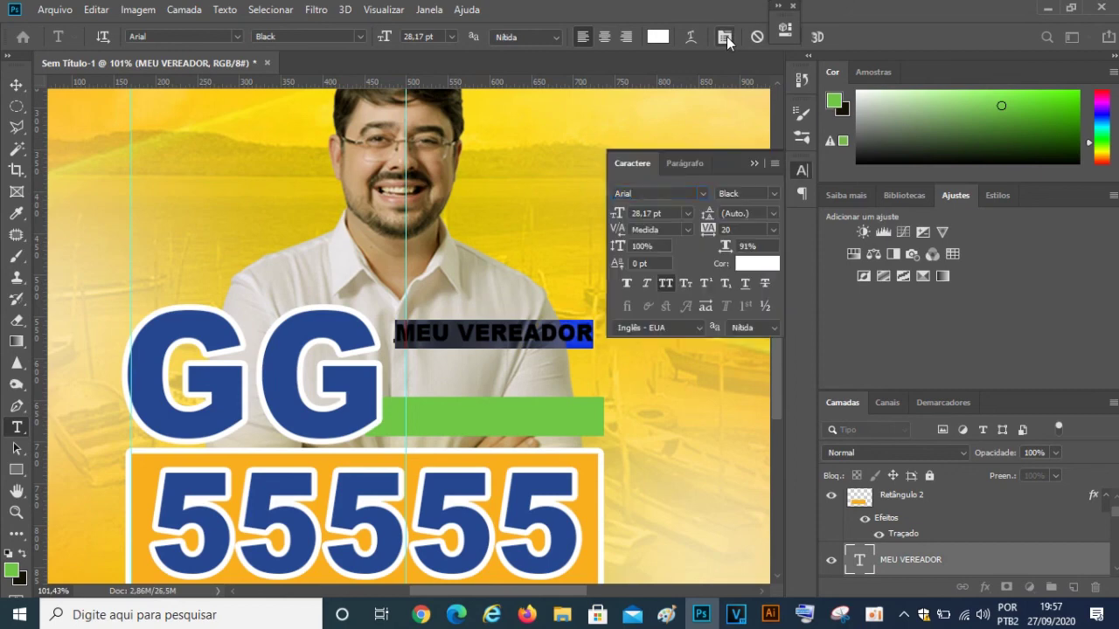
click(774, 193)
click(781, 207)
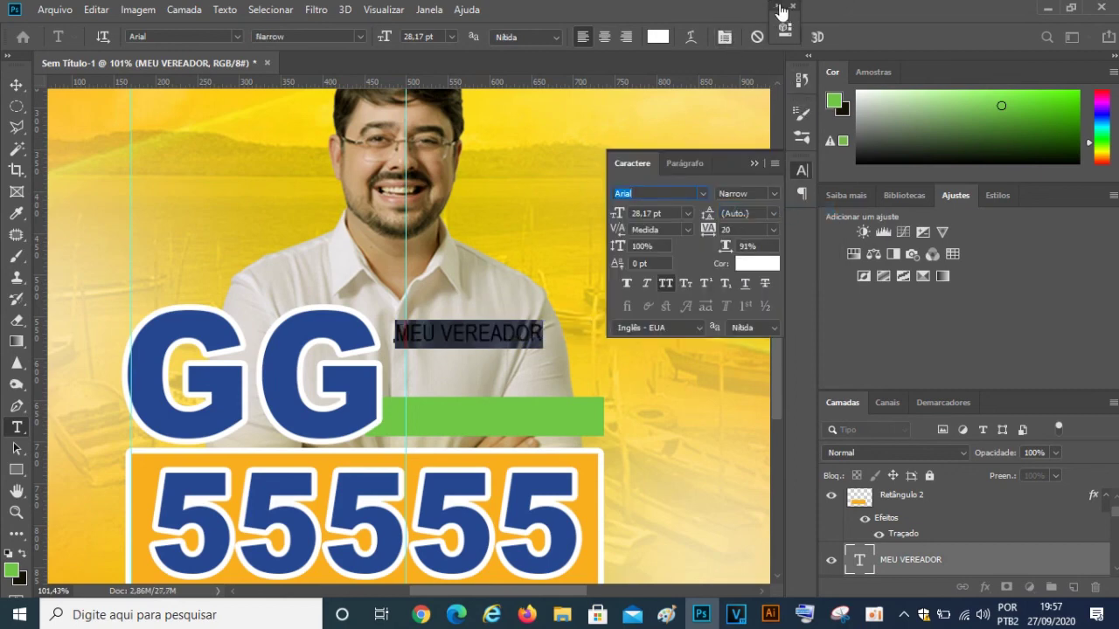
click(785, 29)
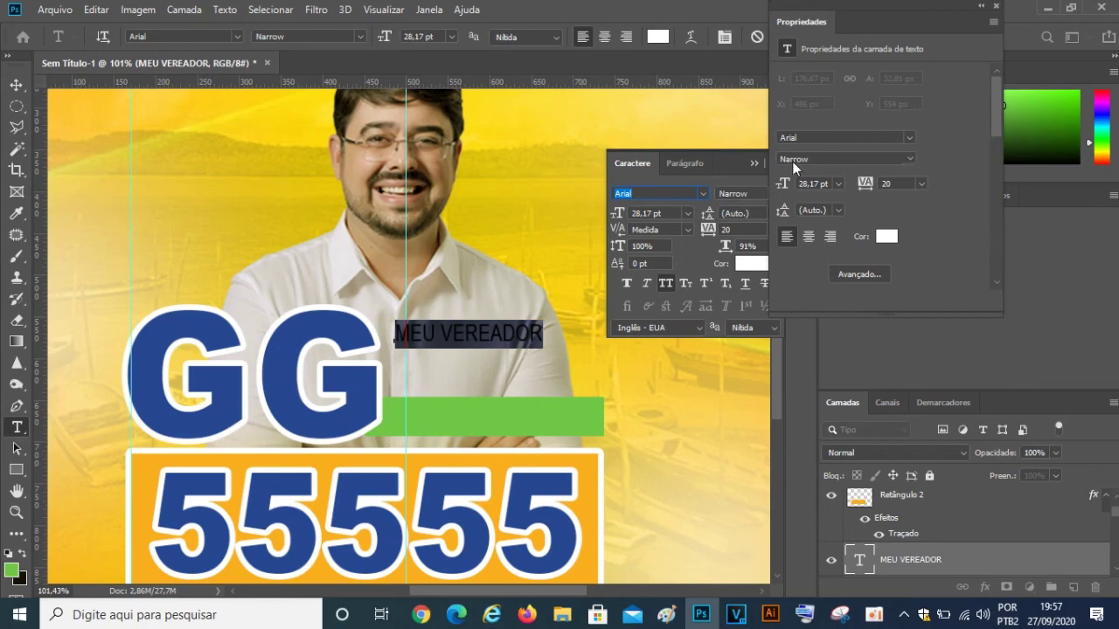
click(995, 6)
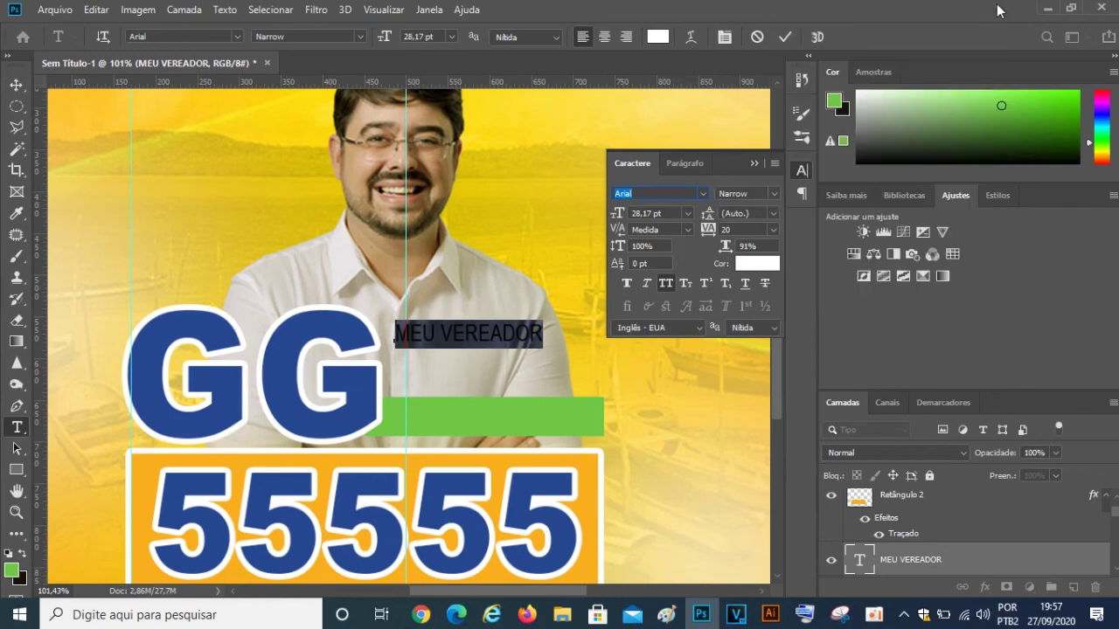
click(754, 163)
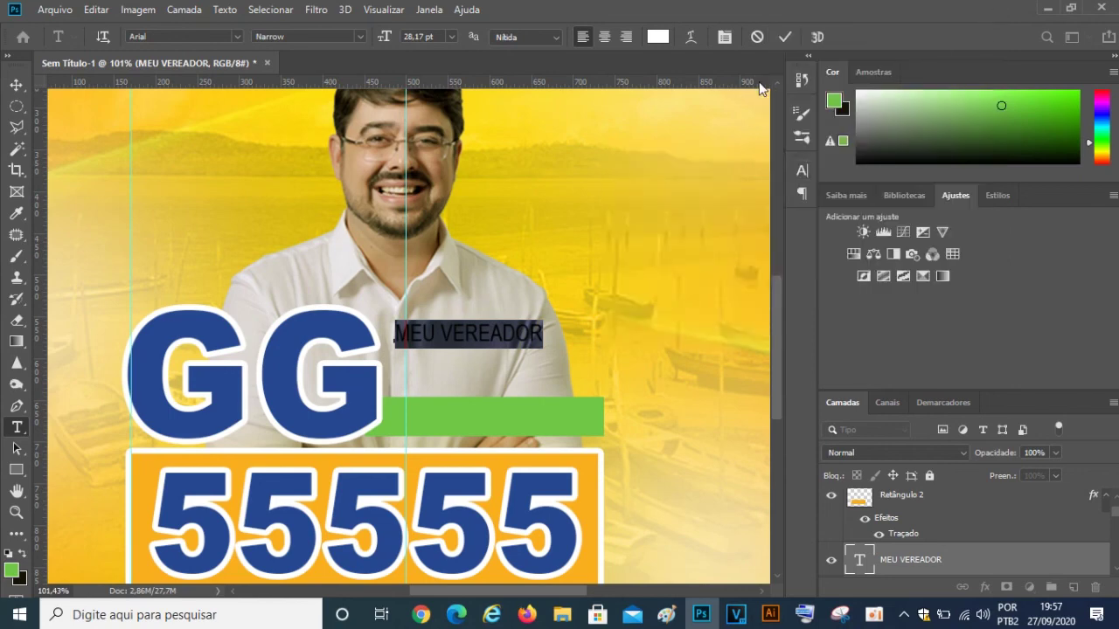
- Commit the text and move MEU VEREADOR down to sit just above the green bar
click(785, 37)
key(v)
drag(489, 332, 486, 390)
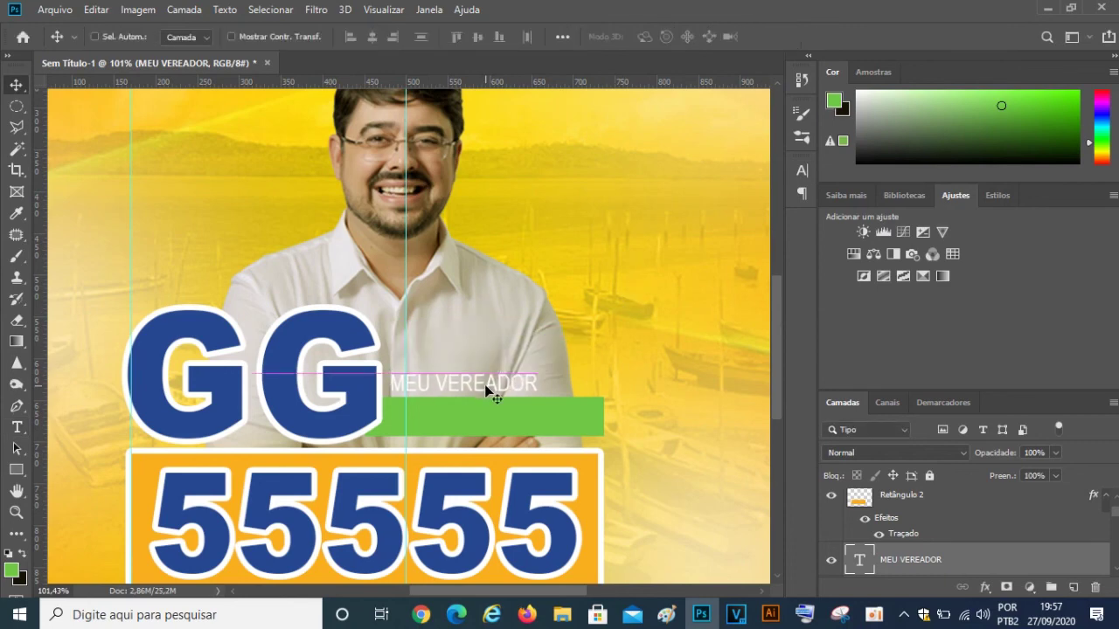
scroll(612, 362, down, 1)
scroll(643, 446, down, 3)
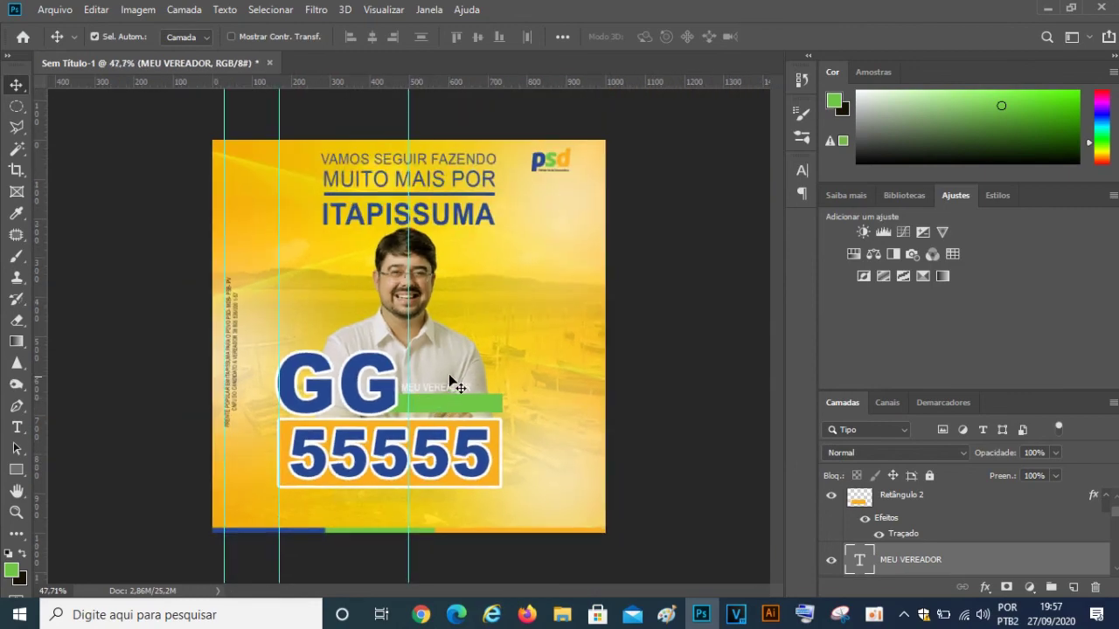
scroll(404, 476, up, 2)
scroll(406, 479, up, 2)
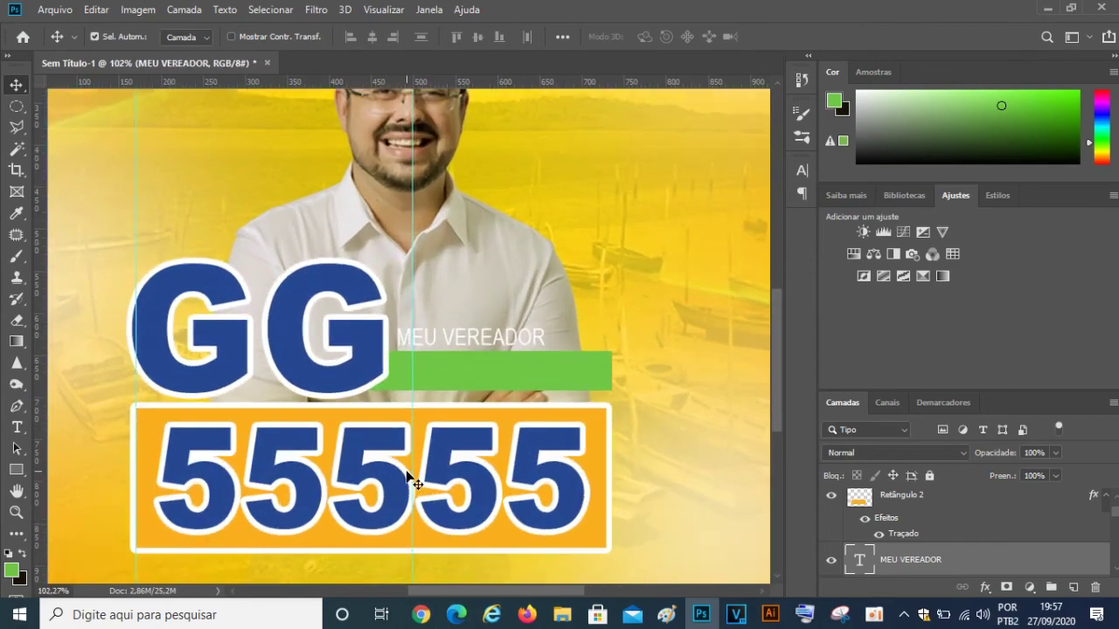
scroll(406, 472, up, 1)
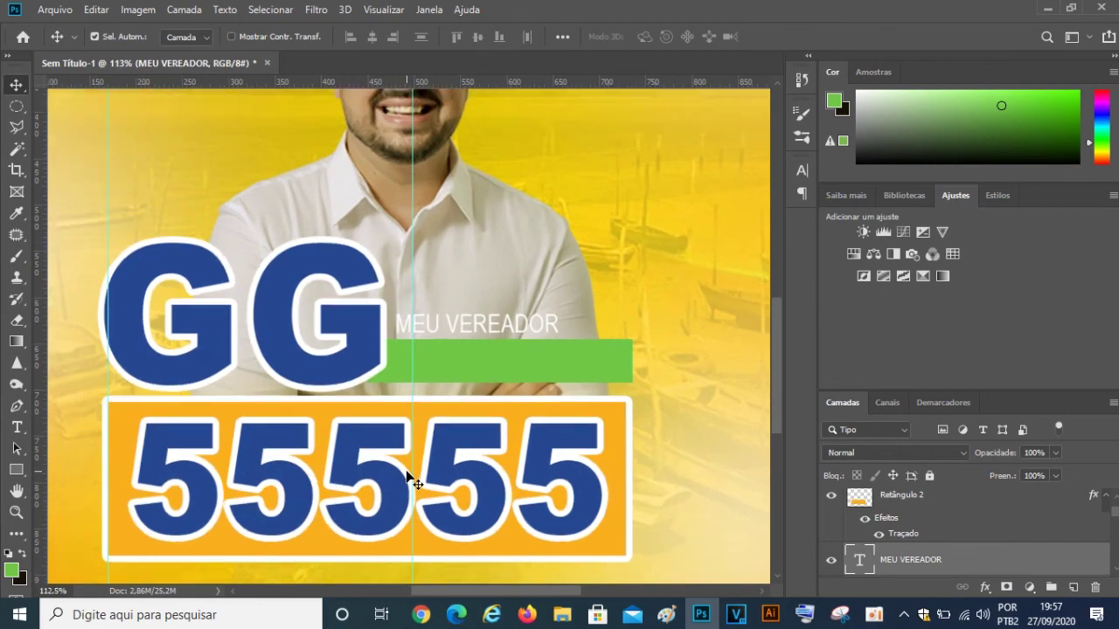
scroll(407, 479, up, 1)
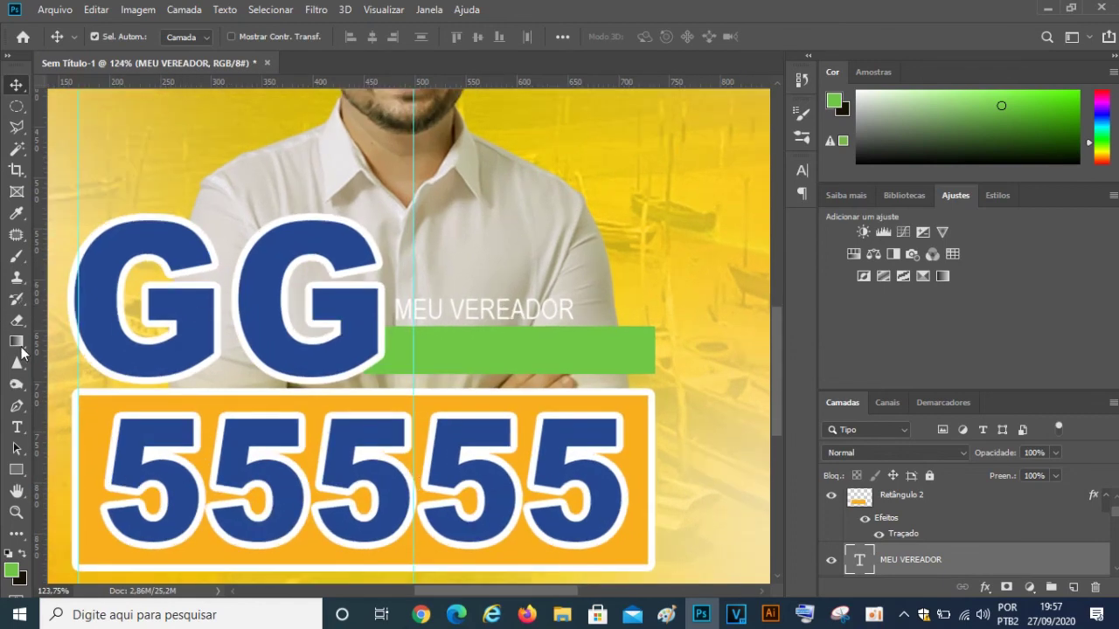
click(16, 425)
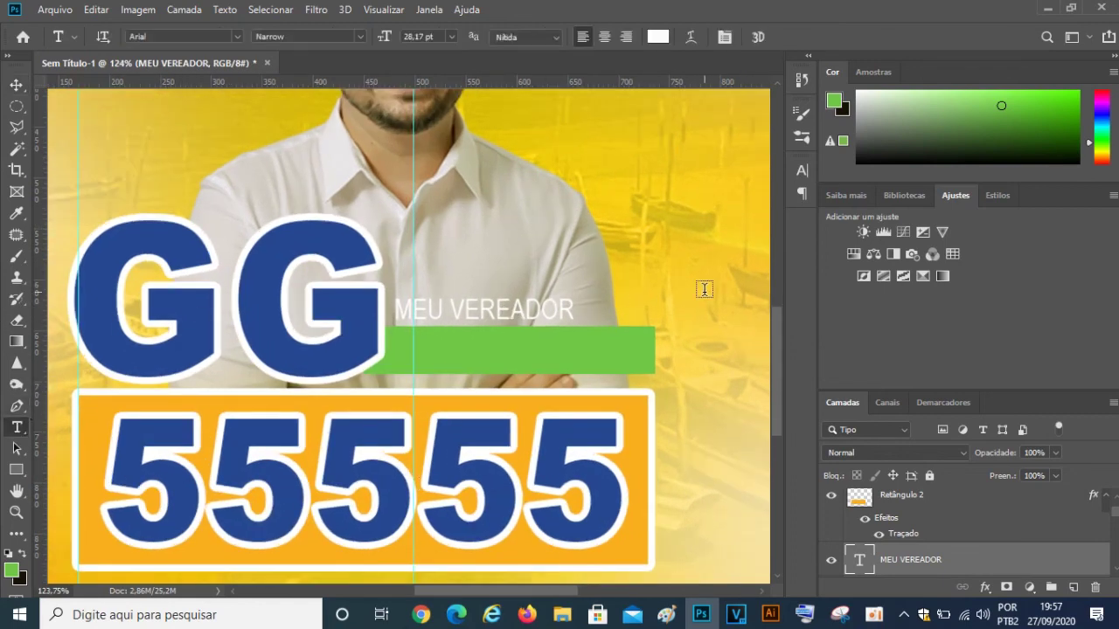
- Duplicate the MEU VEREADOR layer and move the copy down onto the green bar
key(ctrl+j)
scroll(943, 566, down, 1)
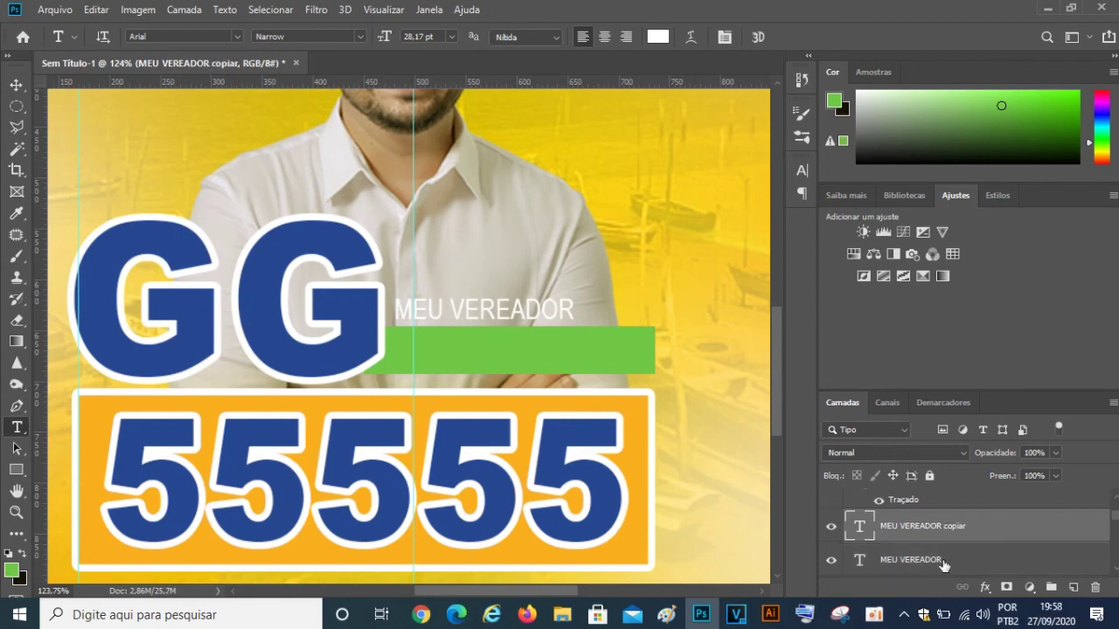
click(15, 85)
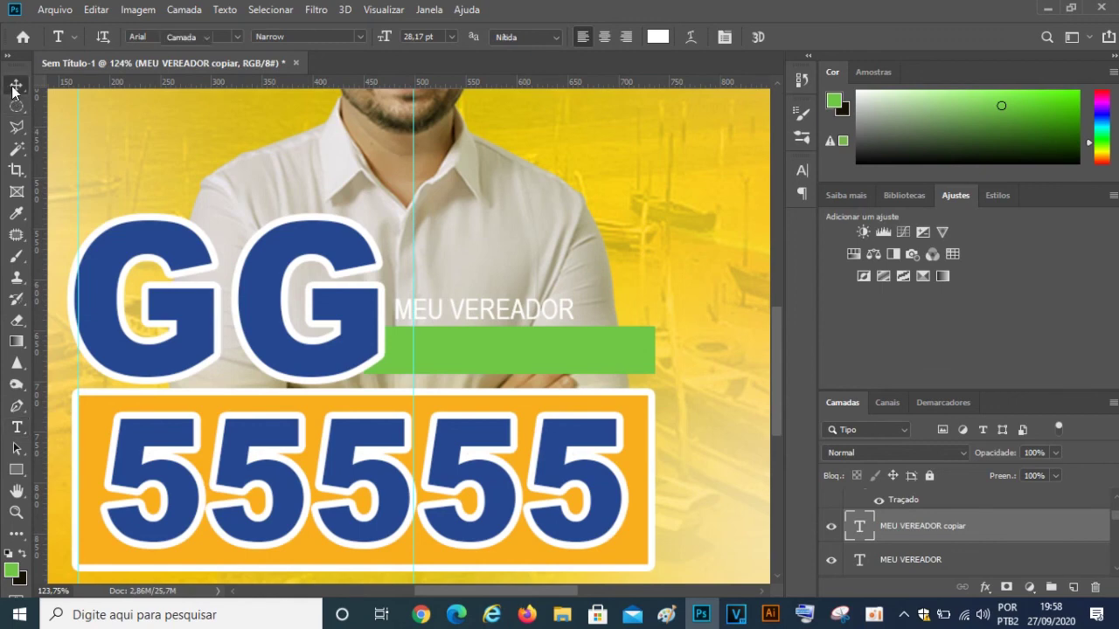
drag(476, 308, 480, 352)
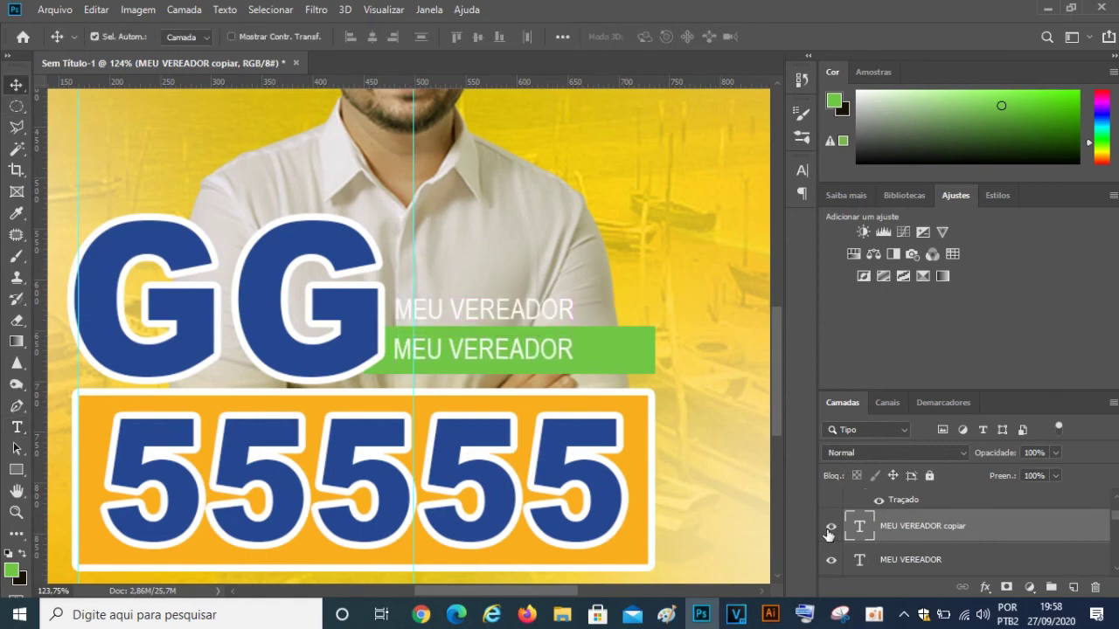
- Retype the copied text to read 'DE' followed by the candidate's name
double_click(859, 527)
drag(553, 349, 394, 349)
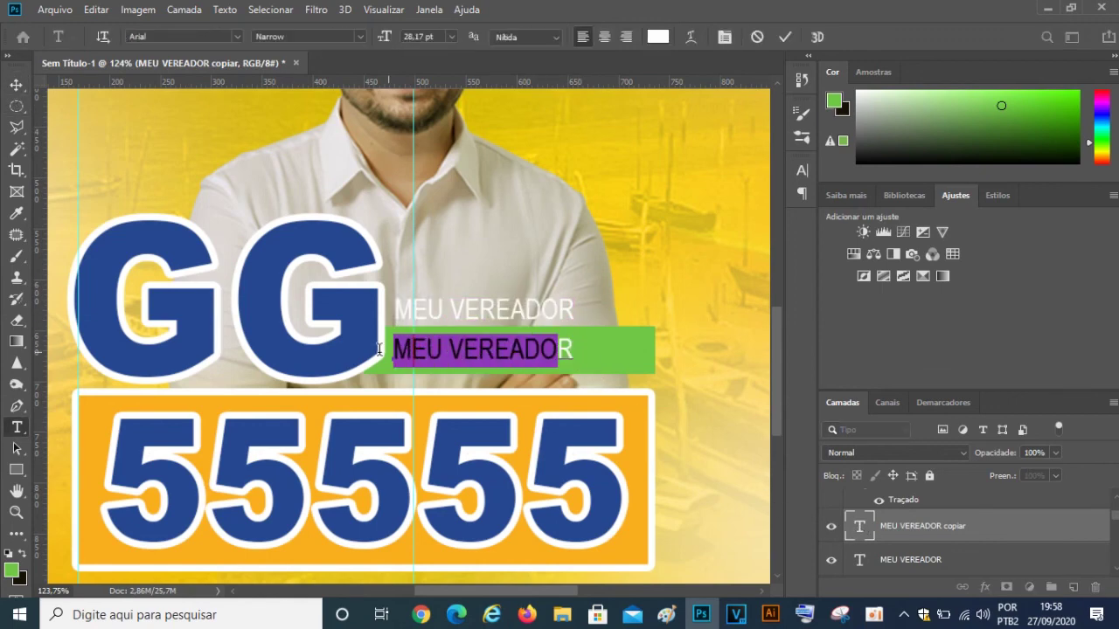
key(BackSpace)
text(DER)
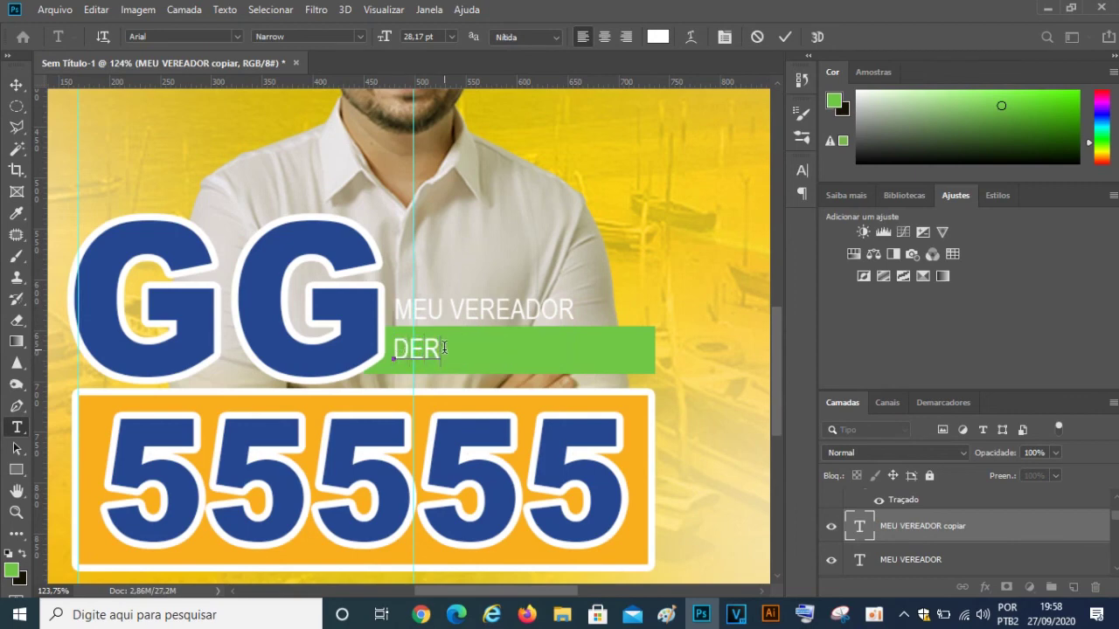
double_click(403, 348)
key(BackSpace)
text(D)
text(E )
text(ZÉ )
text(ANT)
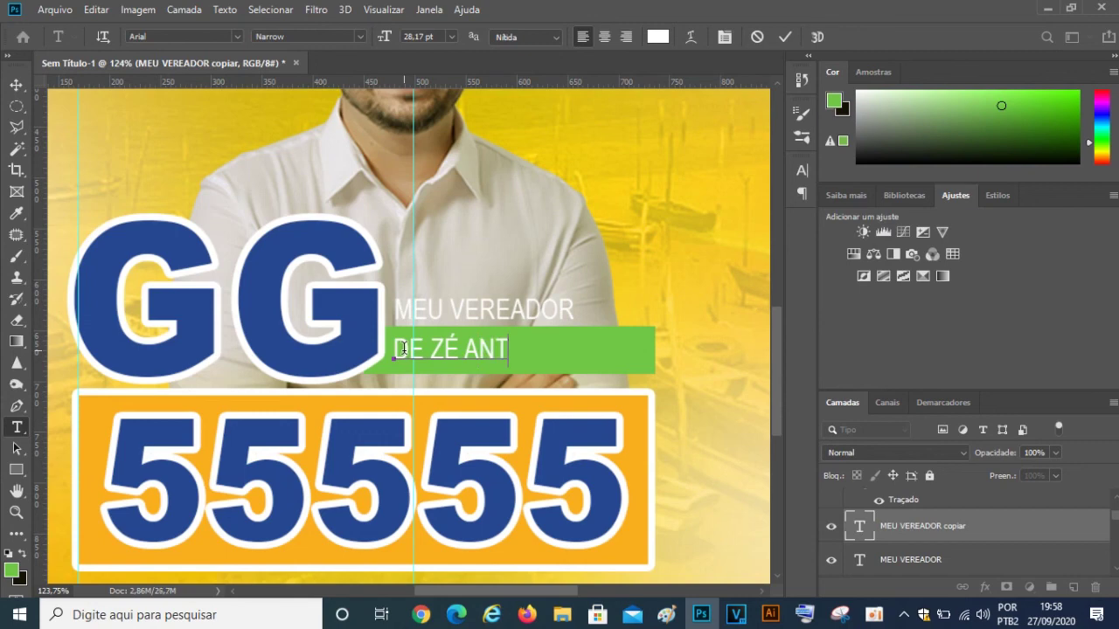
text(ÔNIO)
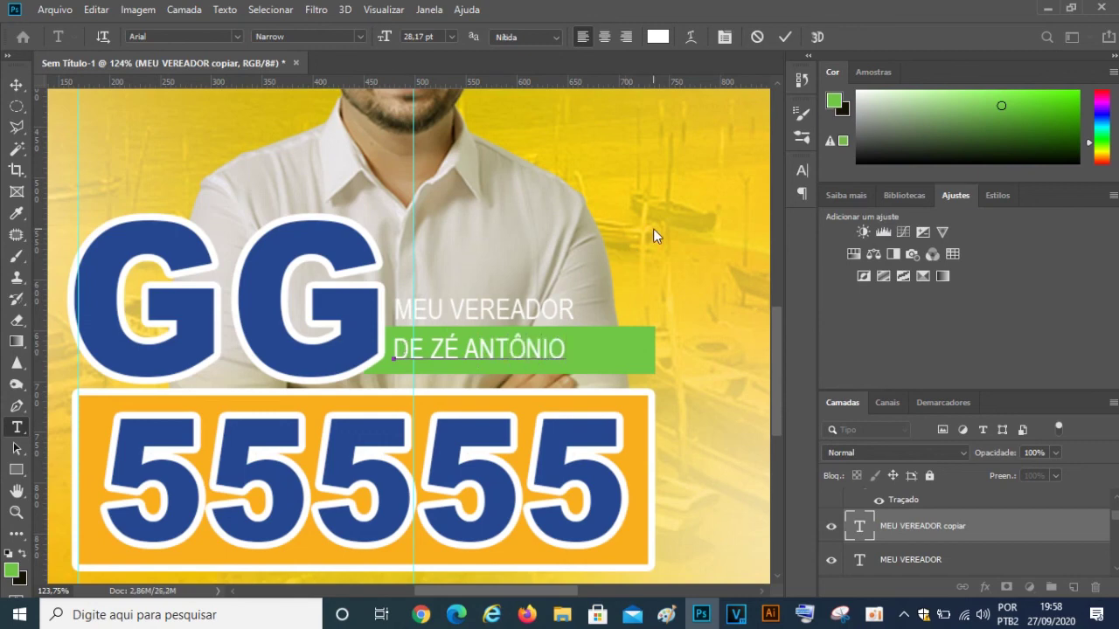
ctrl+click(862, 528)
double_click(862, 528)
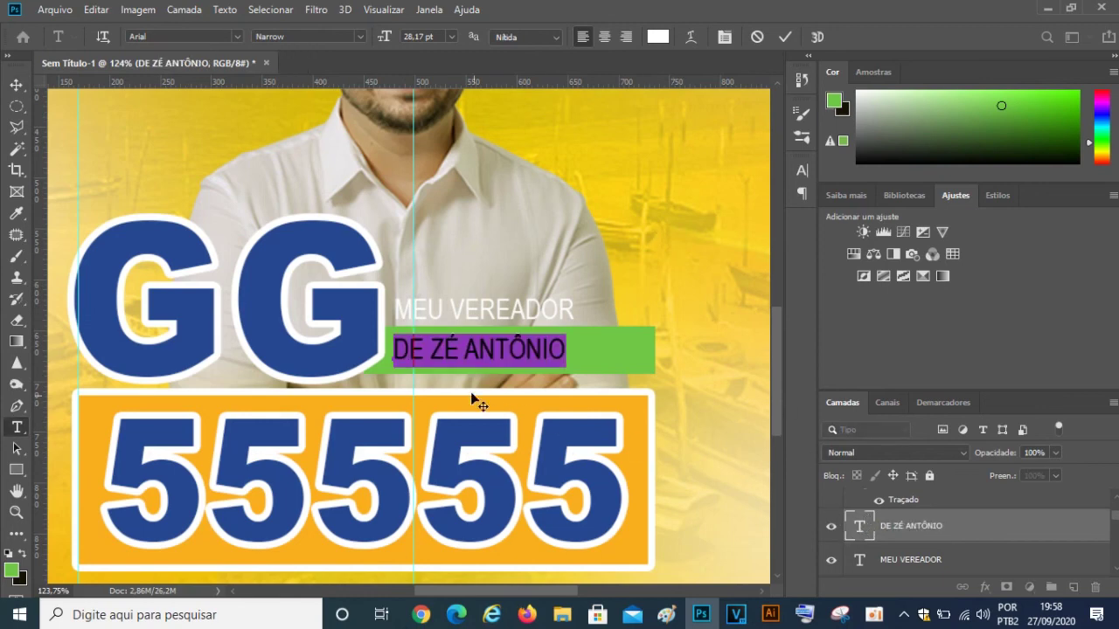
- Recolour the name line with the dark blue sampled from the GG letters
click(657, 36)
click(363, 334)
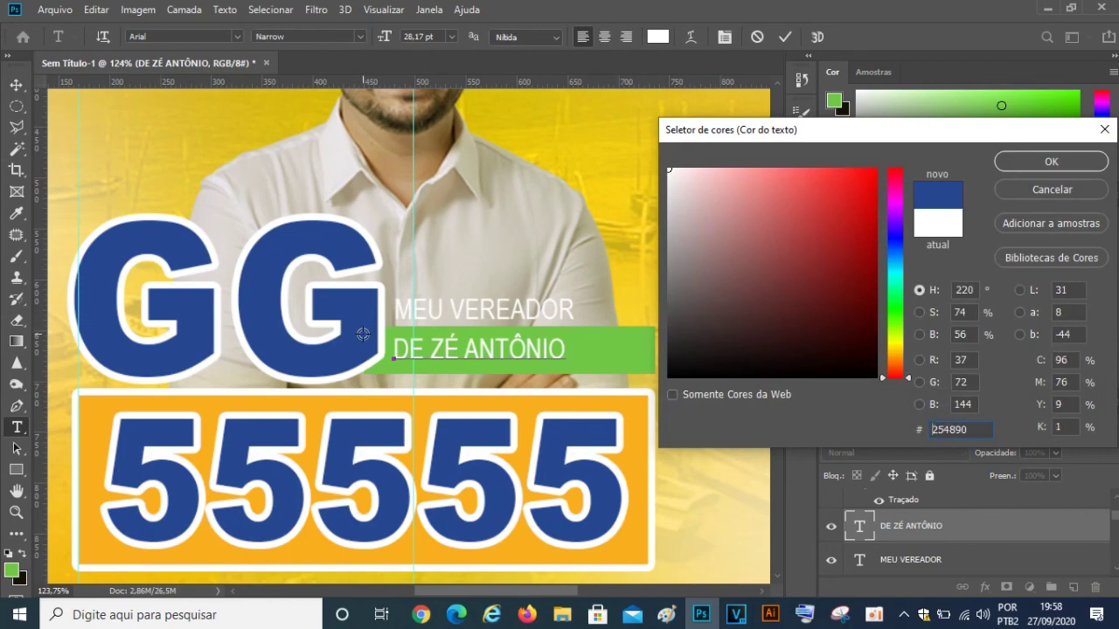
click(1016, 162)
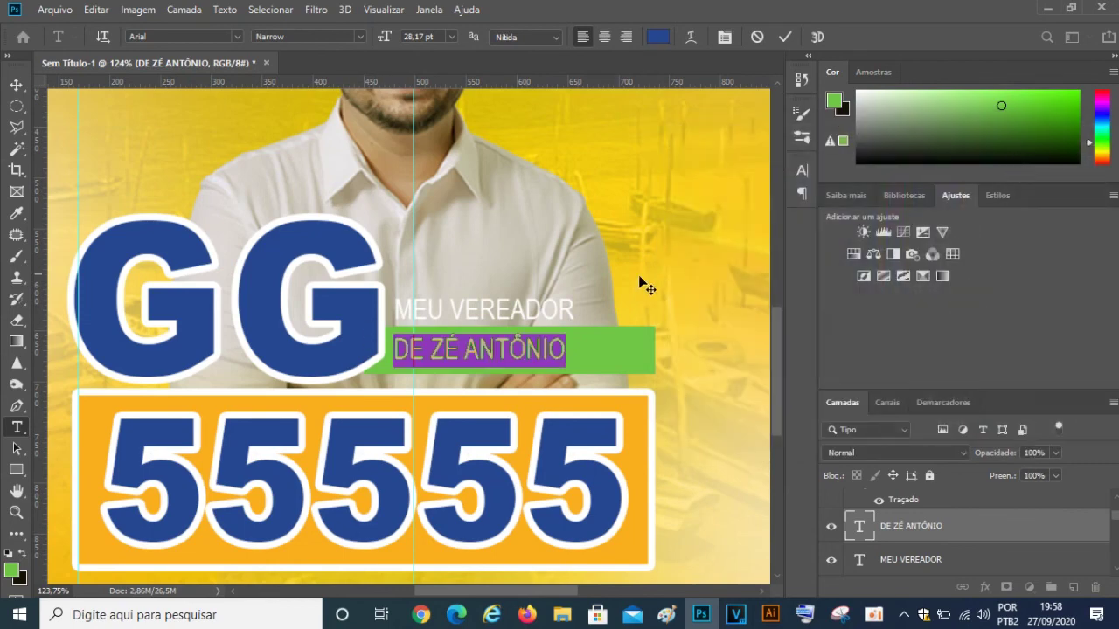
click(785, 37)
key(v)
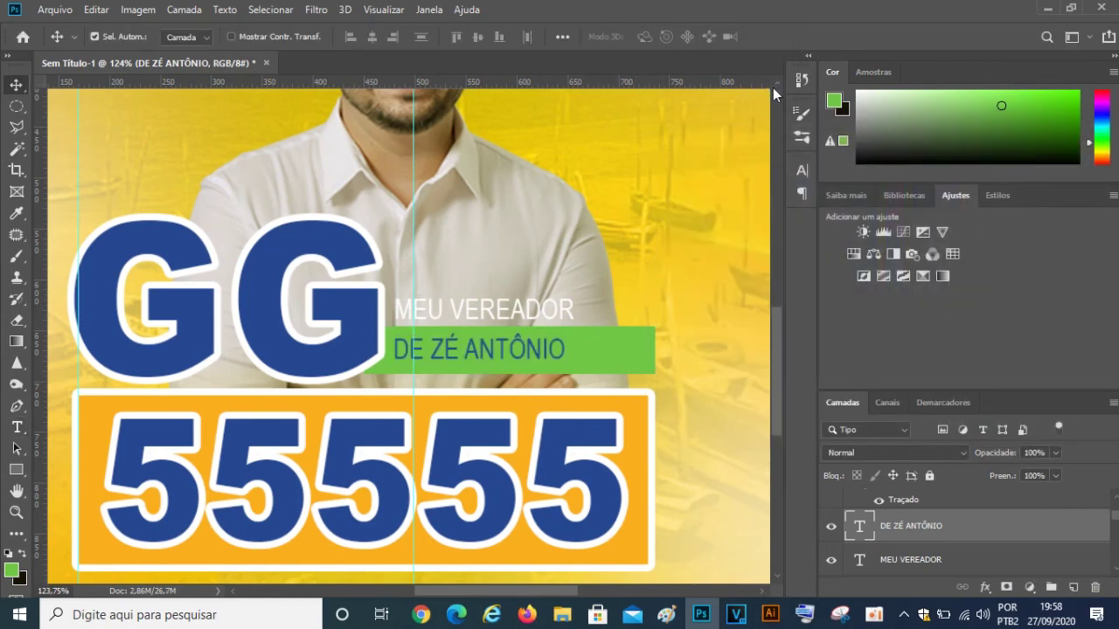
- Scale the name line up to 147.30% so it fills the green bar
key(ctrl+t)
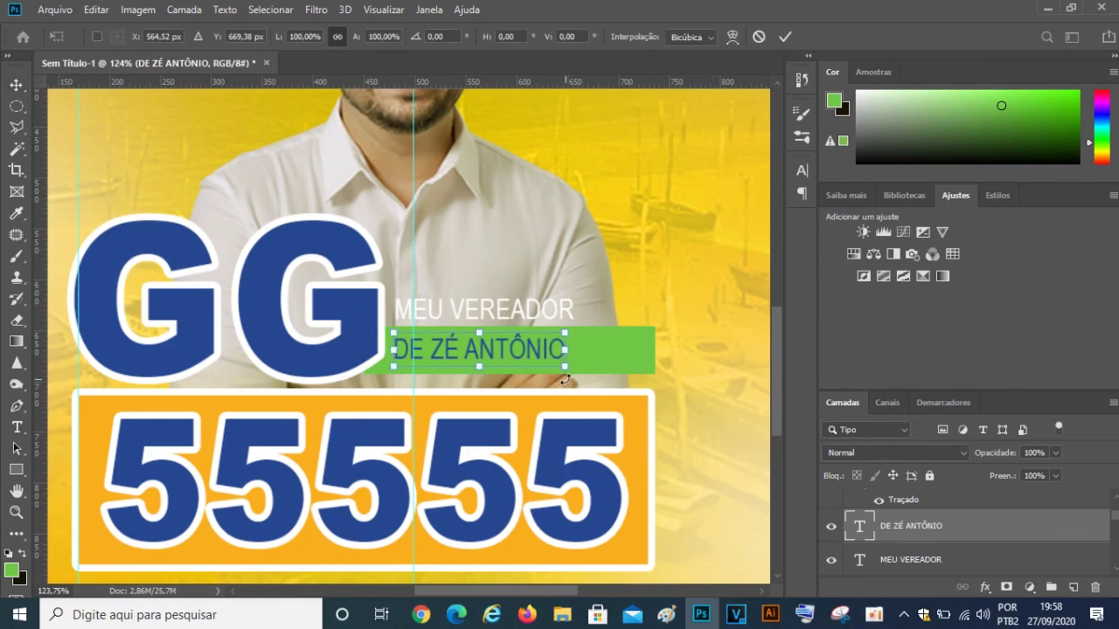
mouse_move(566, 367)
mouse_down()
mouse_move(645, 376)
mouse_move(591, 358)
mouse_up()
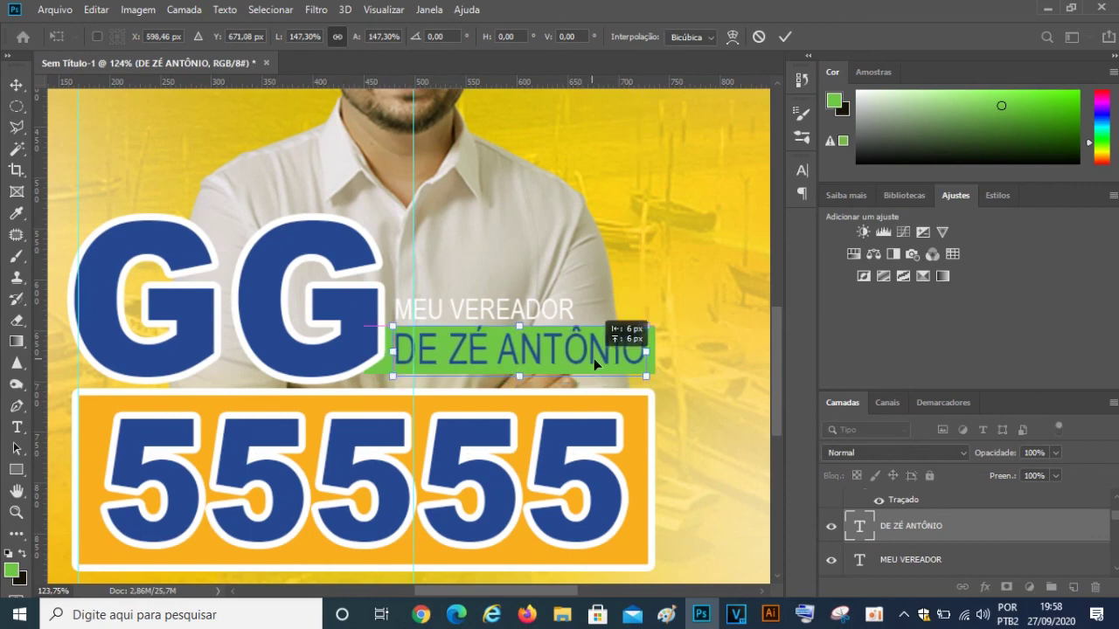
click(785, 37)
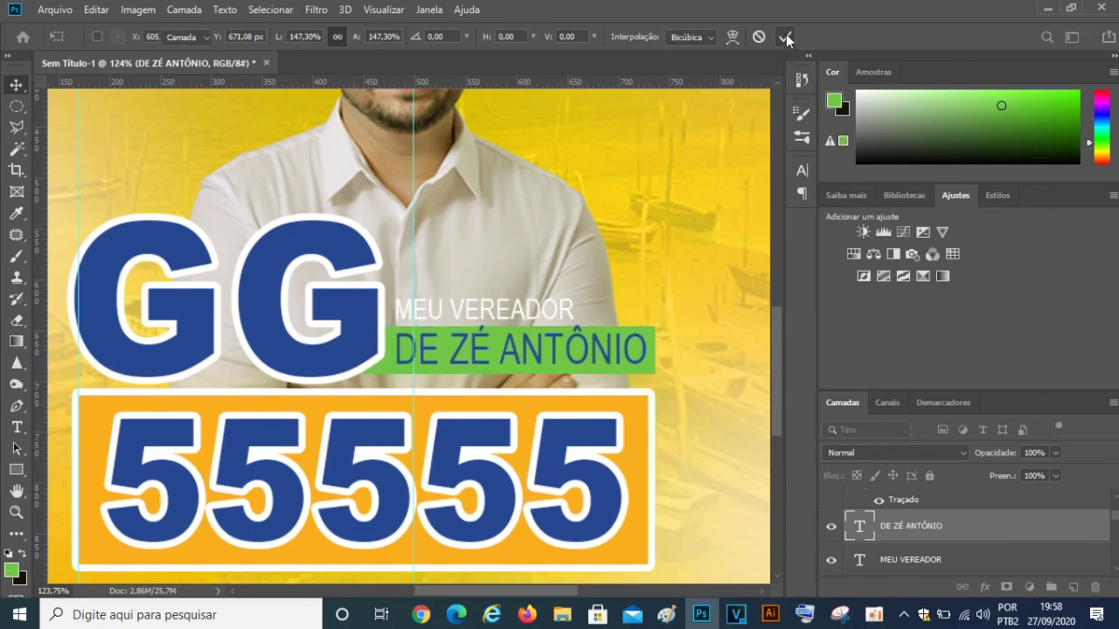
click(985, 587)
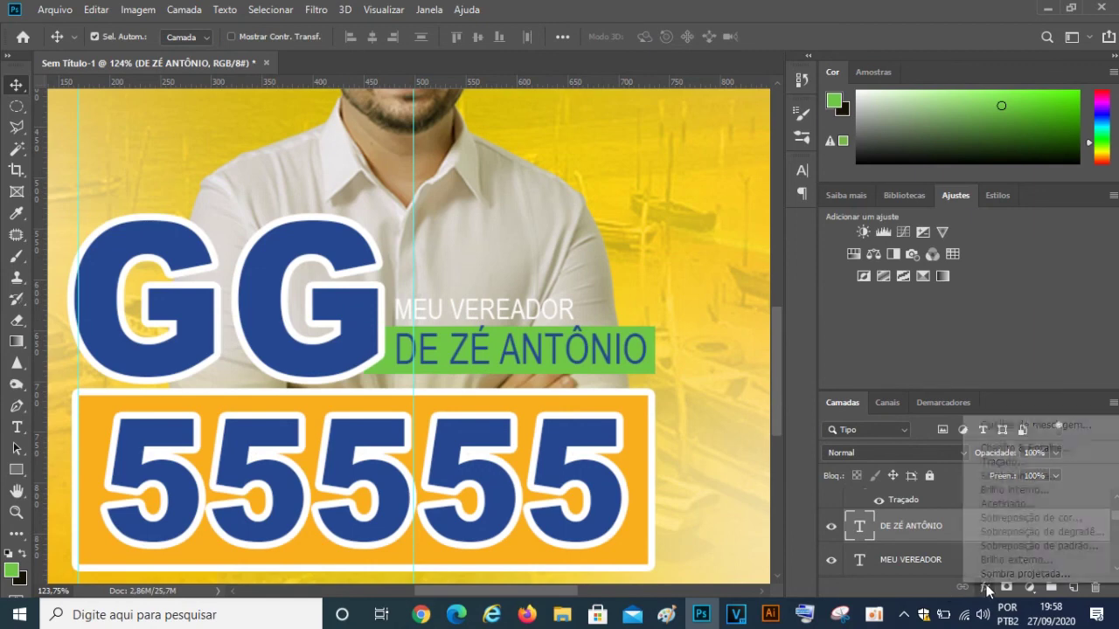
- Apply a Layer Style stroke of 2 px, Outside, white to the name line
click(1021, 461)
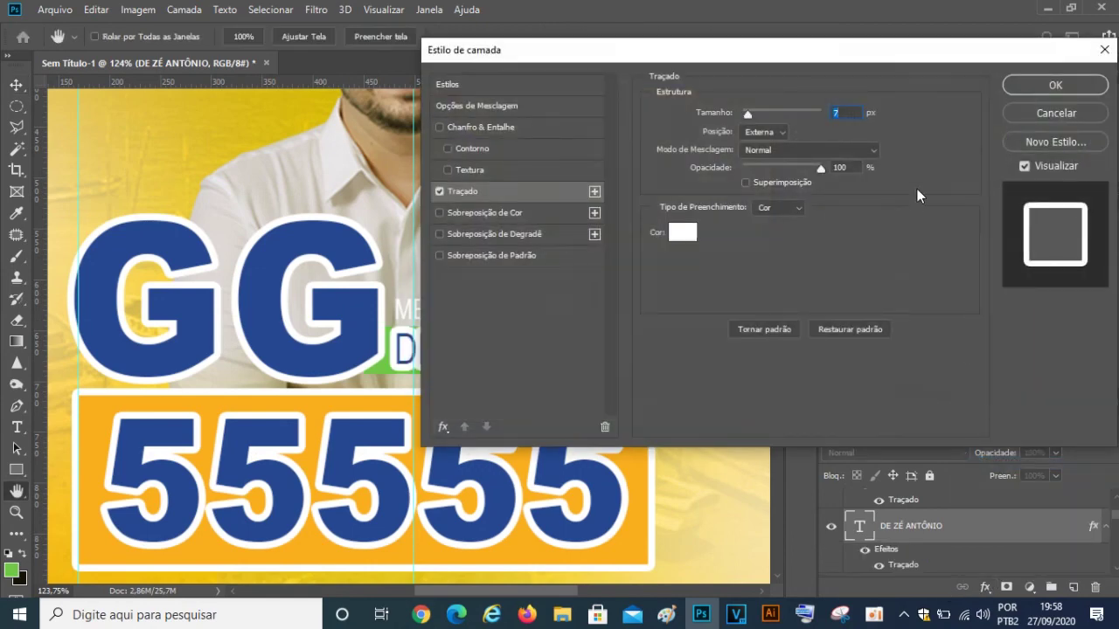
drag(735, 68, 898, 71)
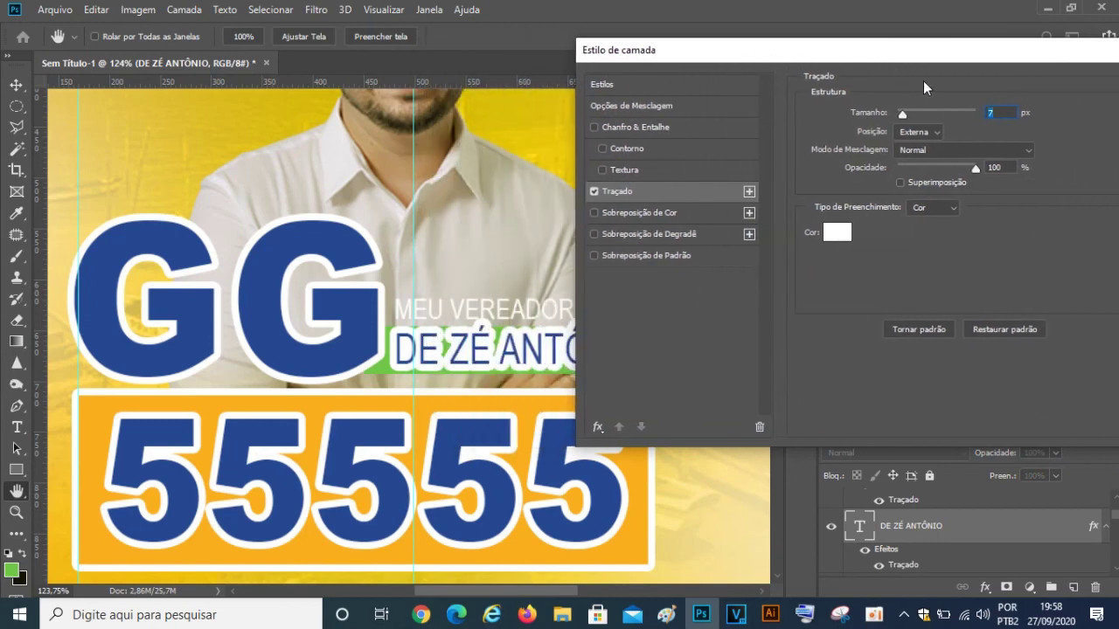
drag(900, 117, 897, 115)
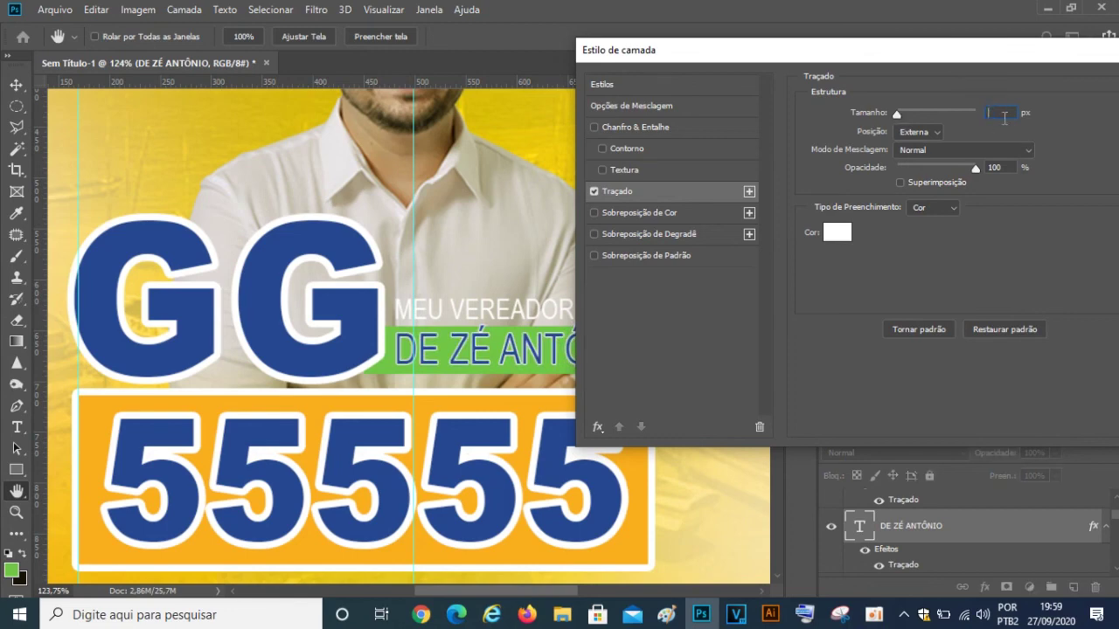
text(2)
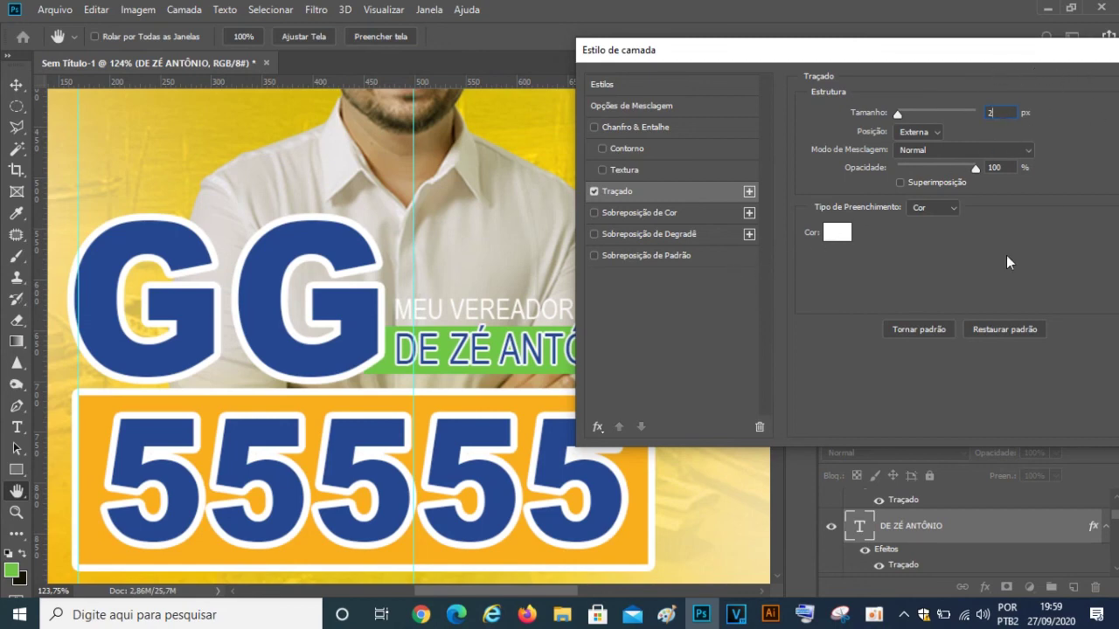
drag(953, 57, 866, 33)
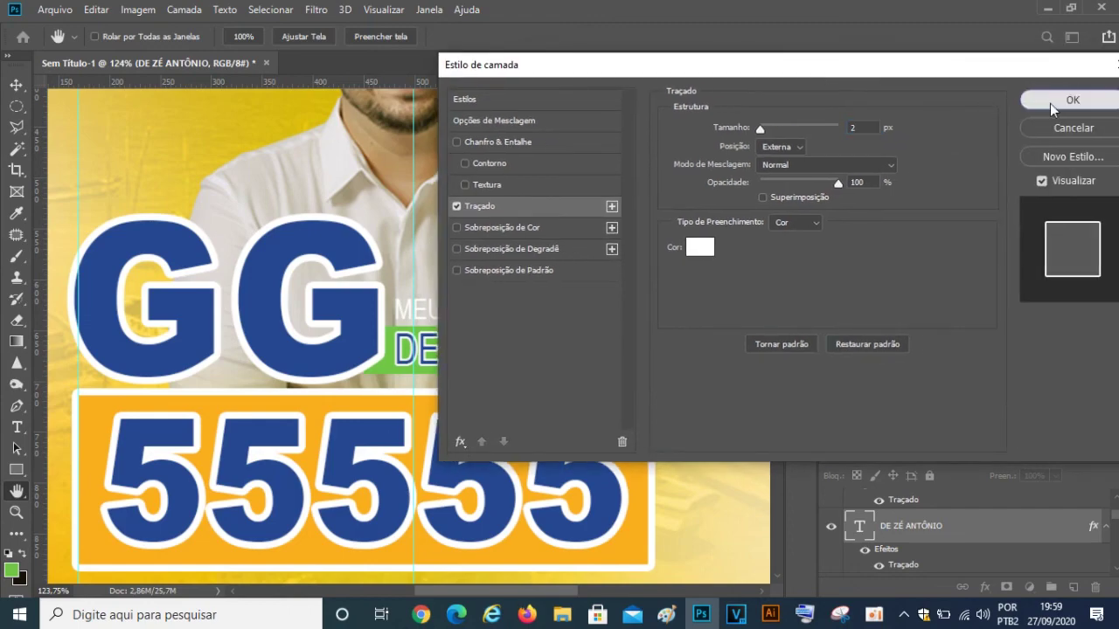
click(1050, 103)
scroll(577, 339, down, 3)
scroll(574, 334, down, 2)
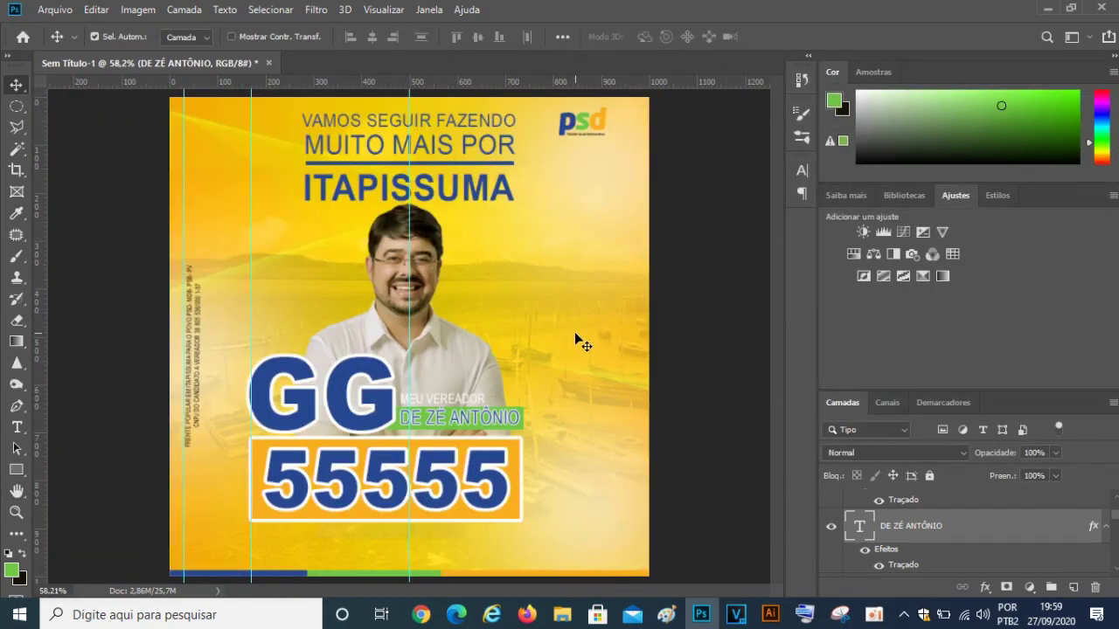
- Select the GG, 55555, box, green bar and name layers and group them
scroll(472, 378, down, 1)
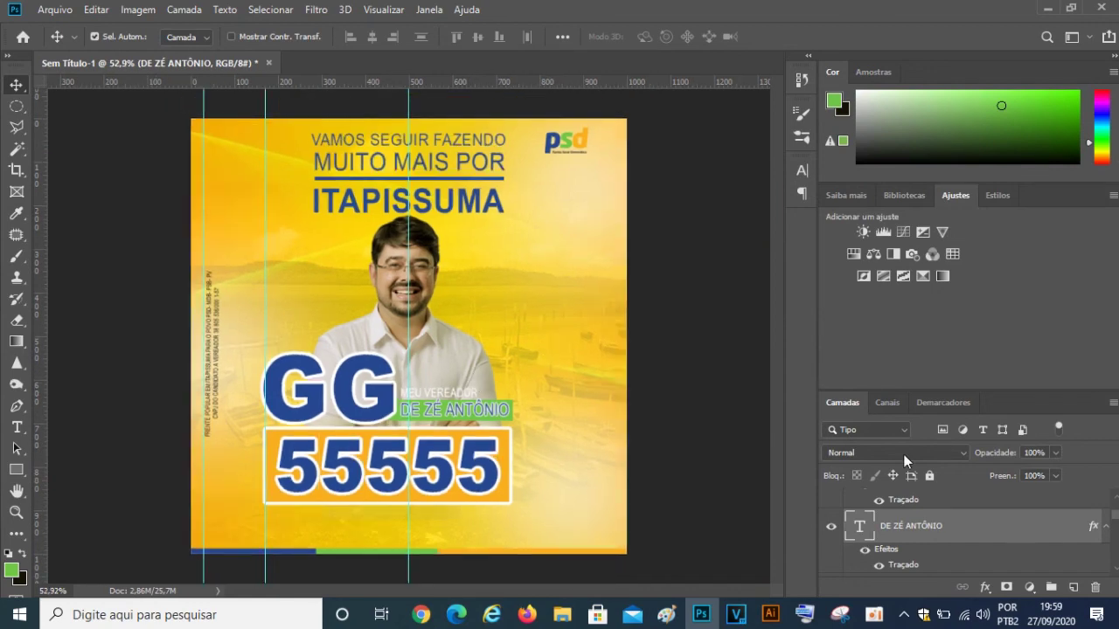
scroll(991, 534, down, 3)
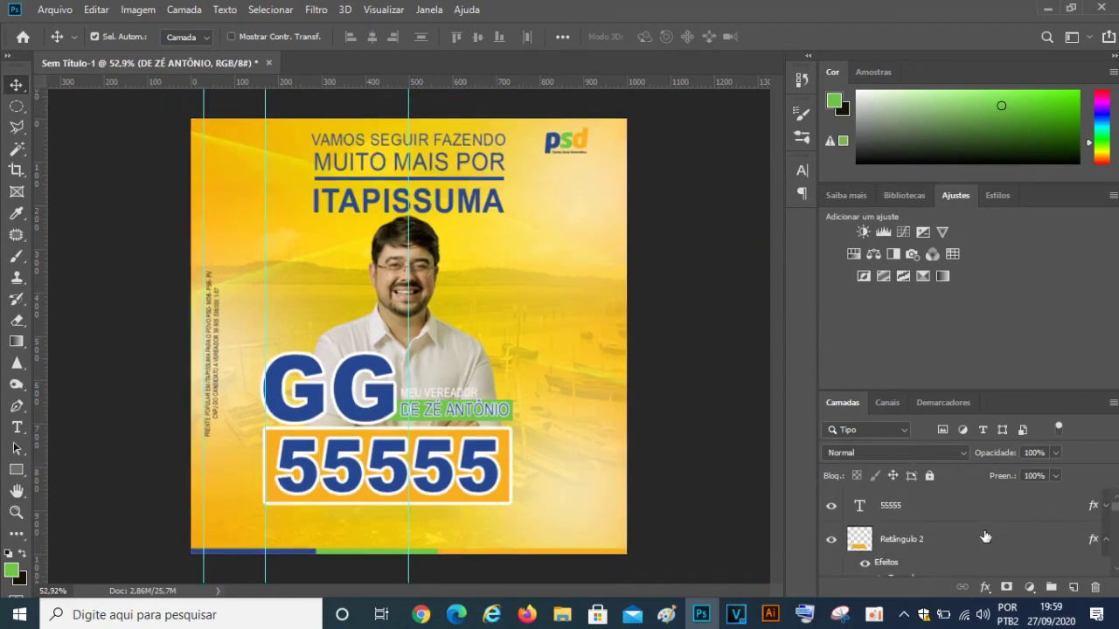
click(969, 508)
click(954, 551)
scroll(954, 553, down, 1)
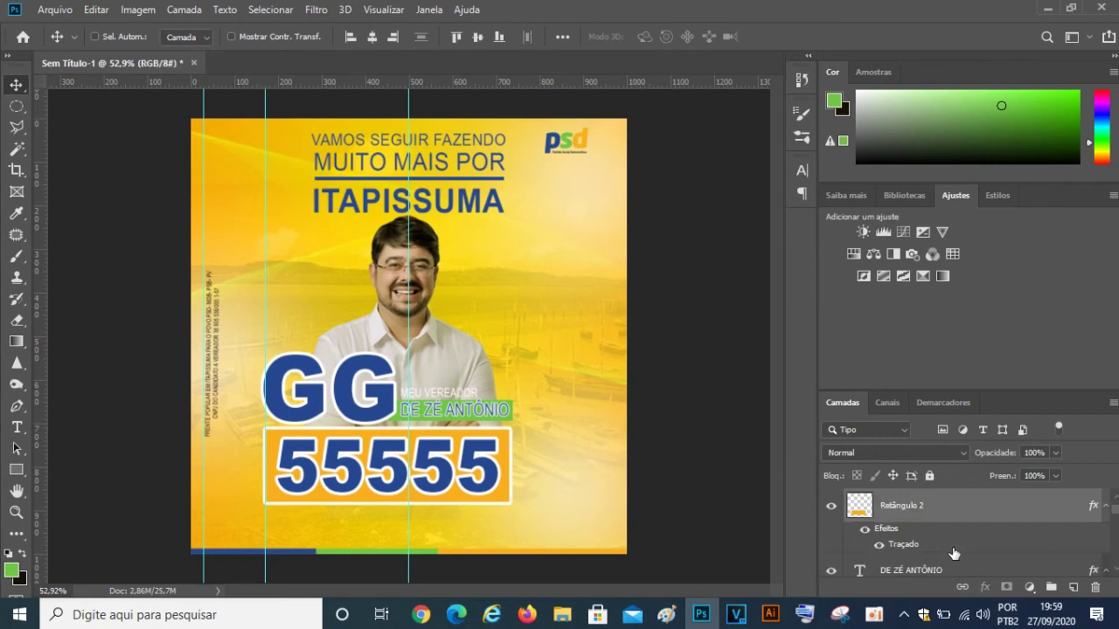
scroll(960, 568, down, 1)
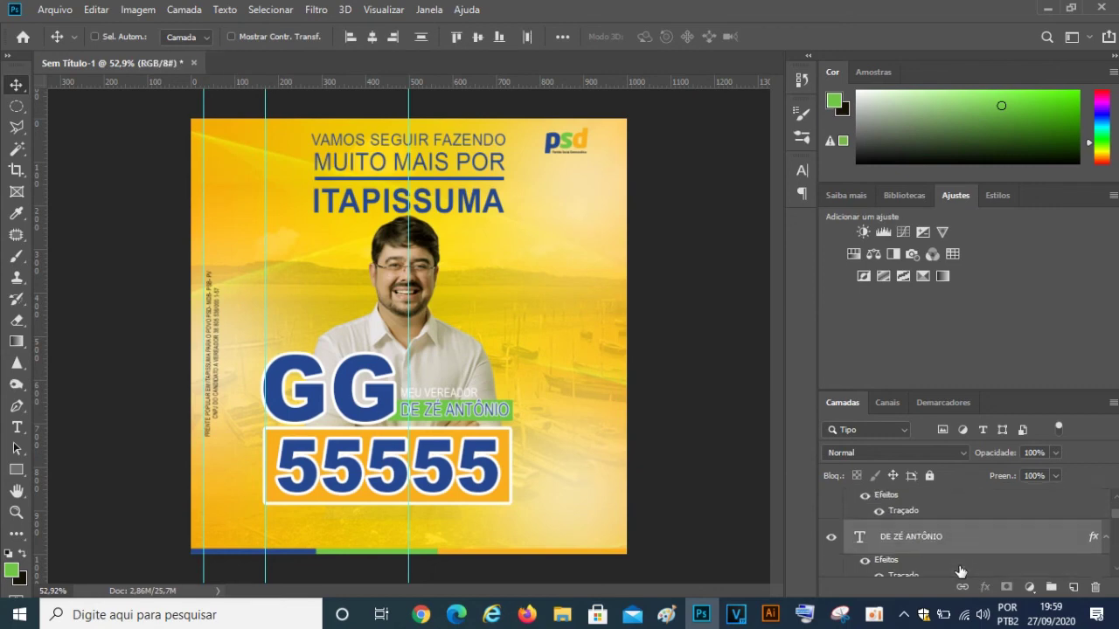
scroll(959, 559, down, 1)
scroll(958, 547, down, 1)
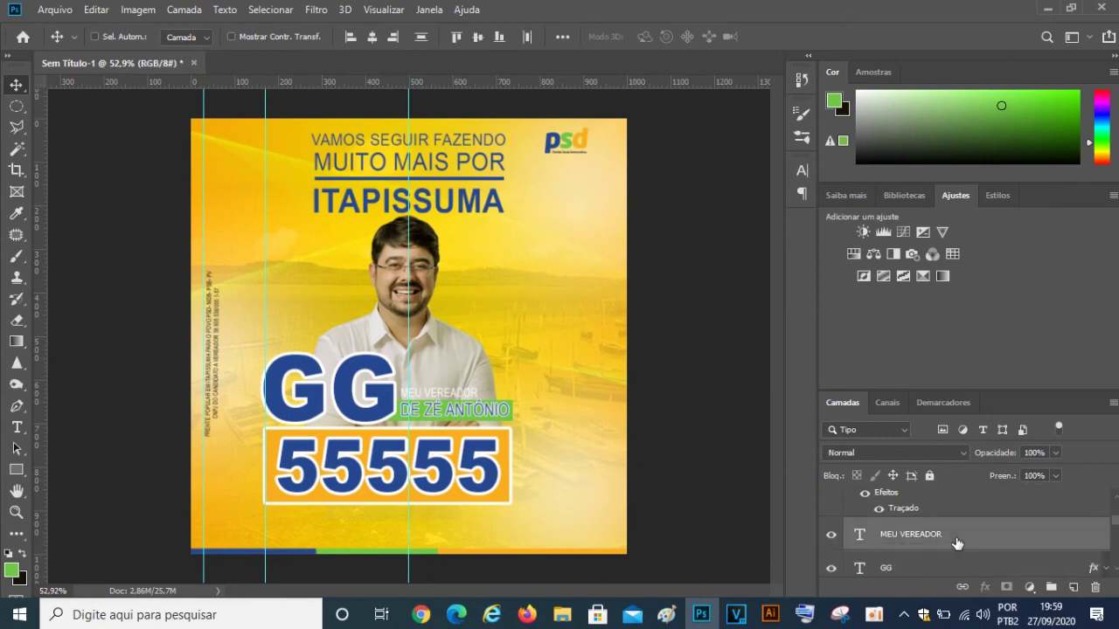
scroll(956, 543, down, 1)
scroll(955, 540, down, 1)
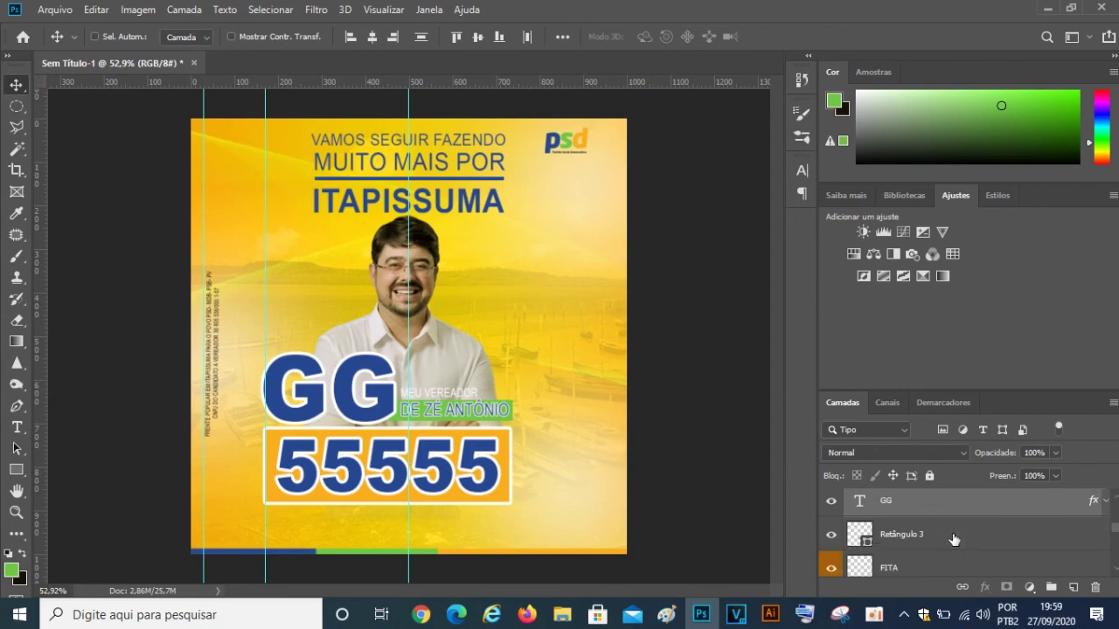
click(831, 536)
click(832, 536)
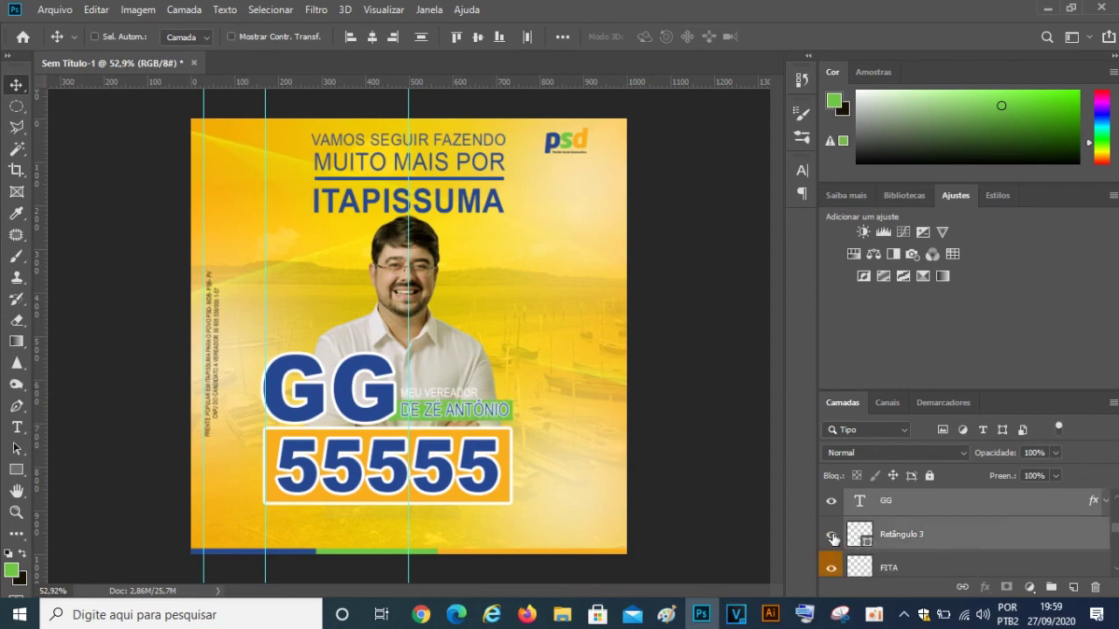
scroll(922, 526, down, 1)
scroll(923, 526, down, 1)
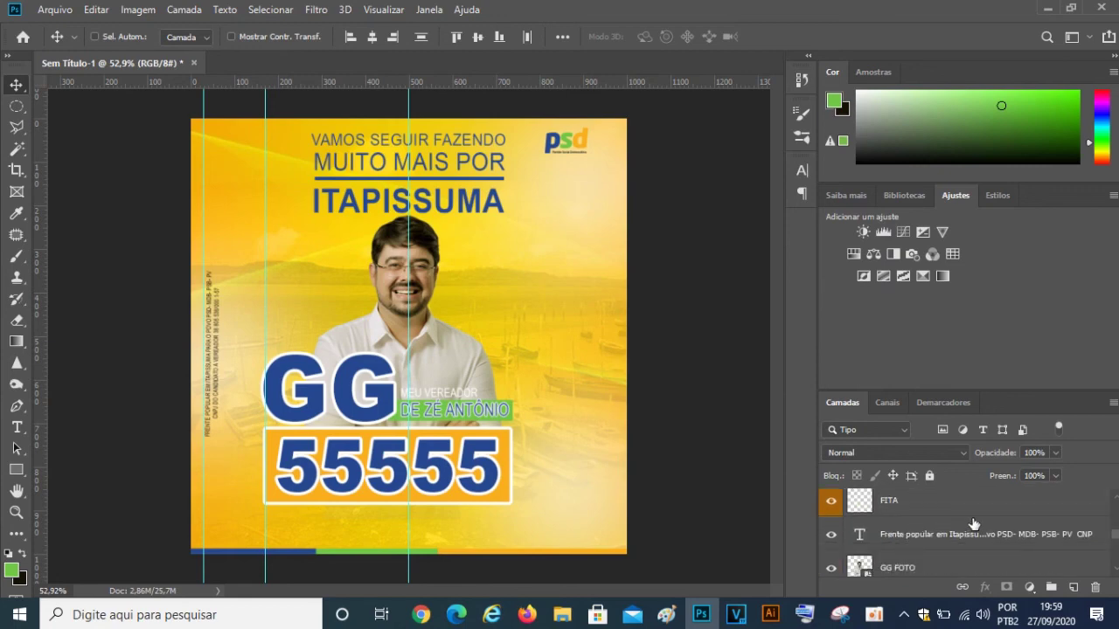
scroll(973, 523, up, 1)
scroll(979, 520, up, 1)
scroll(991, 517, up, 1)
key(ctrl)
key(ctrl+g)
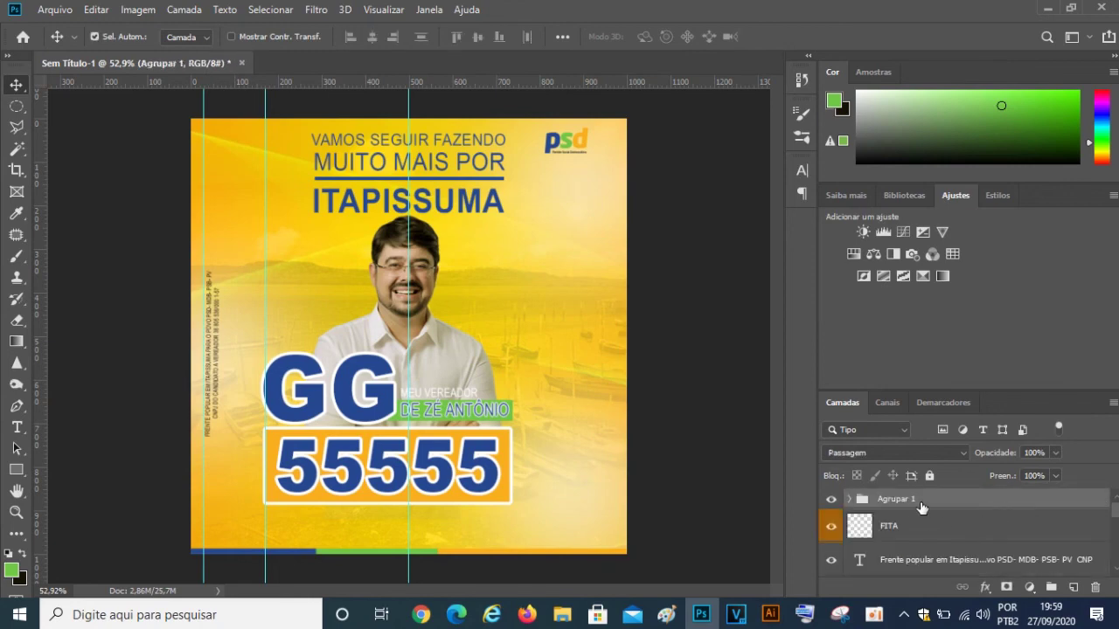
- Rename the new group from 'Agrupar 1' to 'LOGO'
double_click(920, 504)
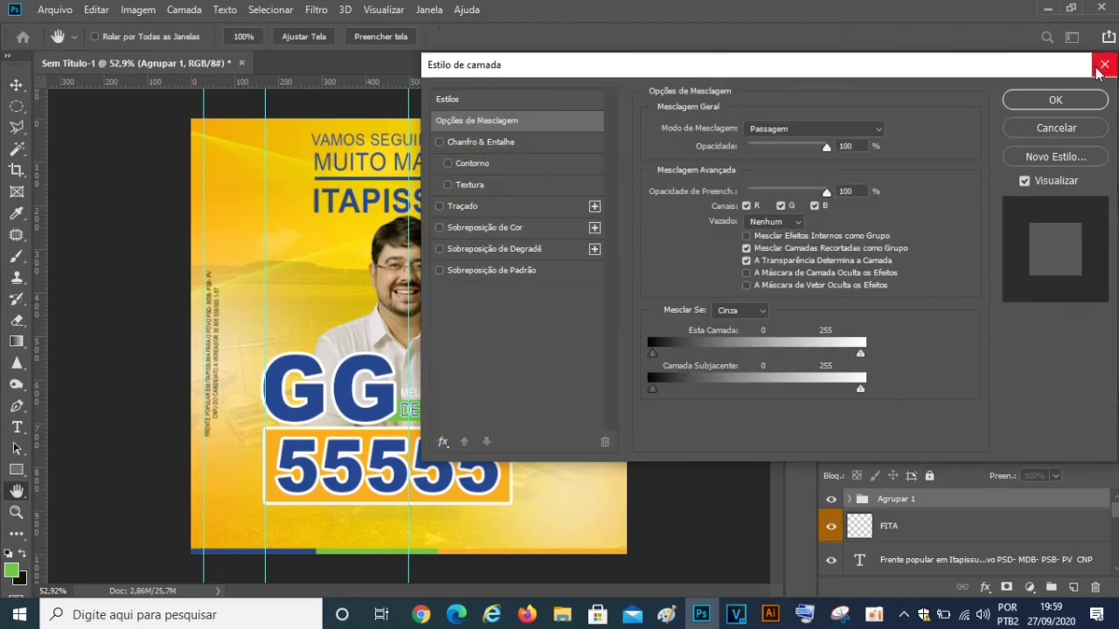
click(1103, 65)
double_click(910, 500)
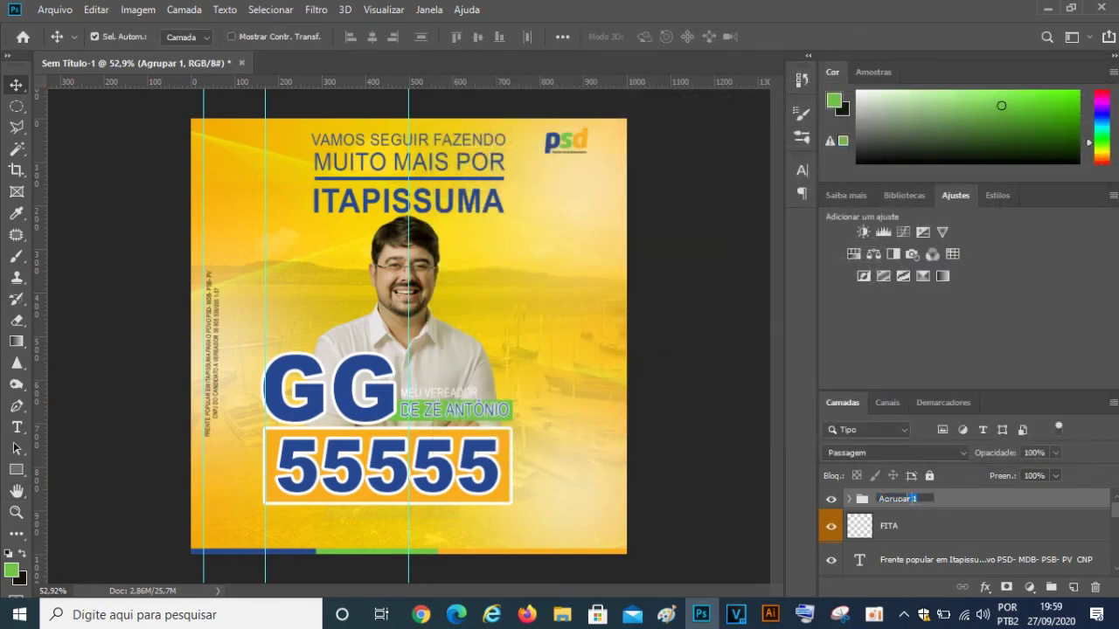
key(BackSpace)
text(LOGO)
key(Return)
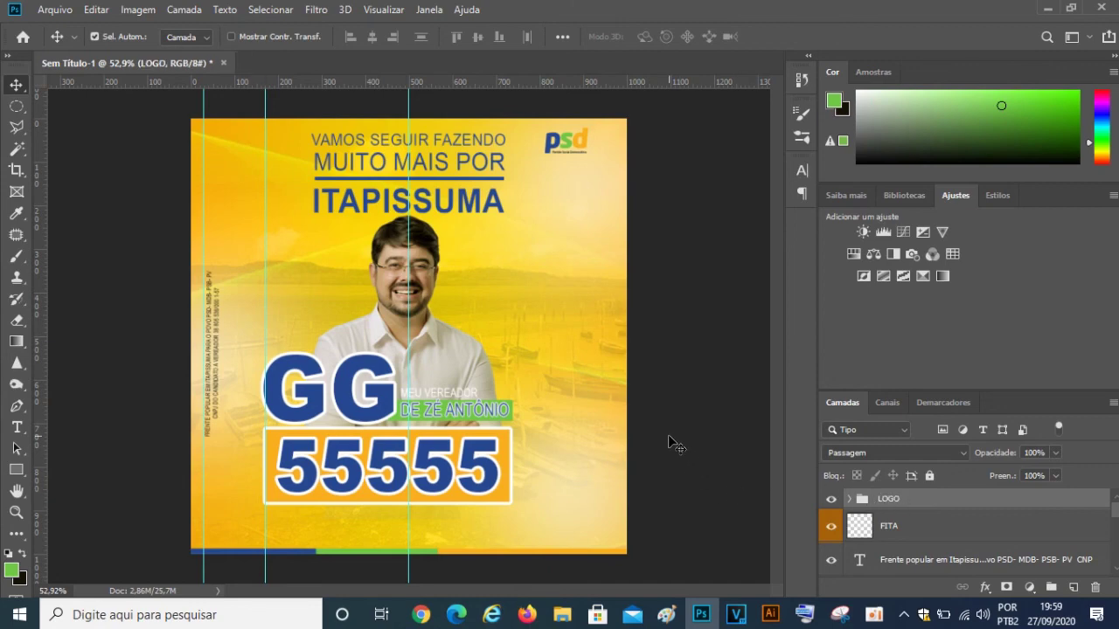
scroll(420, 411, down, 2)
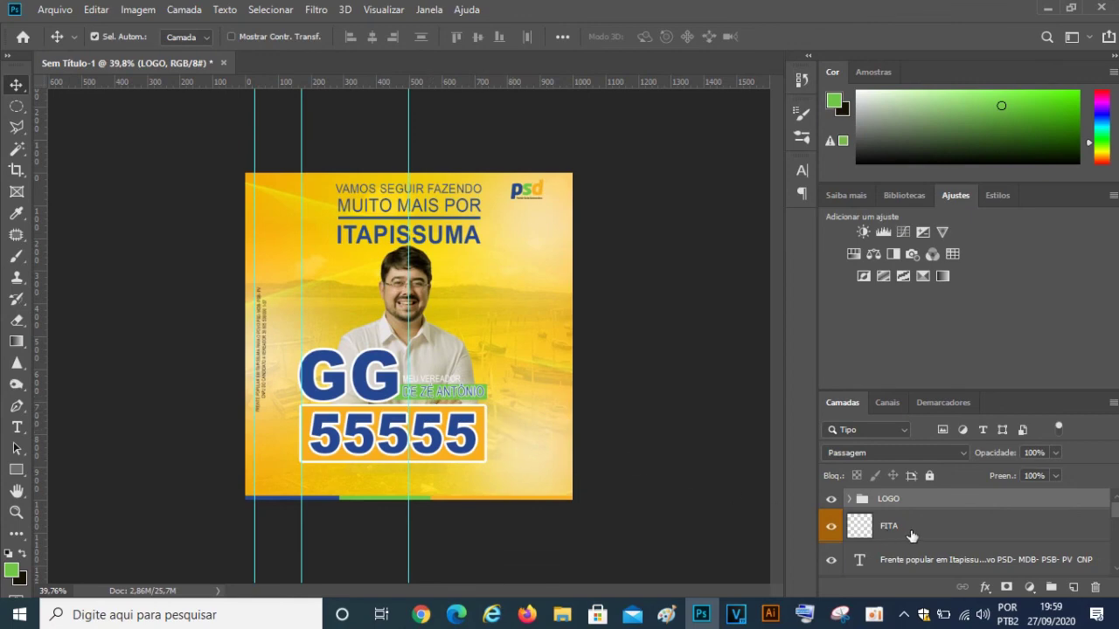
- Move the LOGO group right and down and scale it to 122.56% (699 × 416 px)
key(ctrl+t)
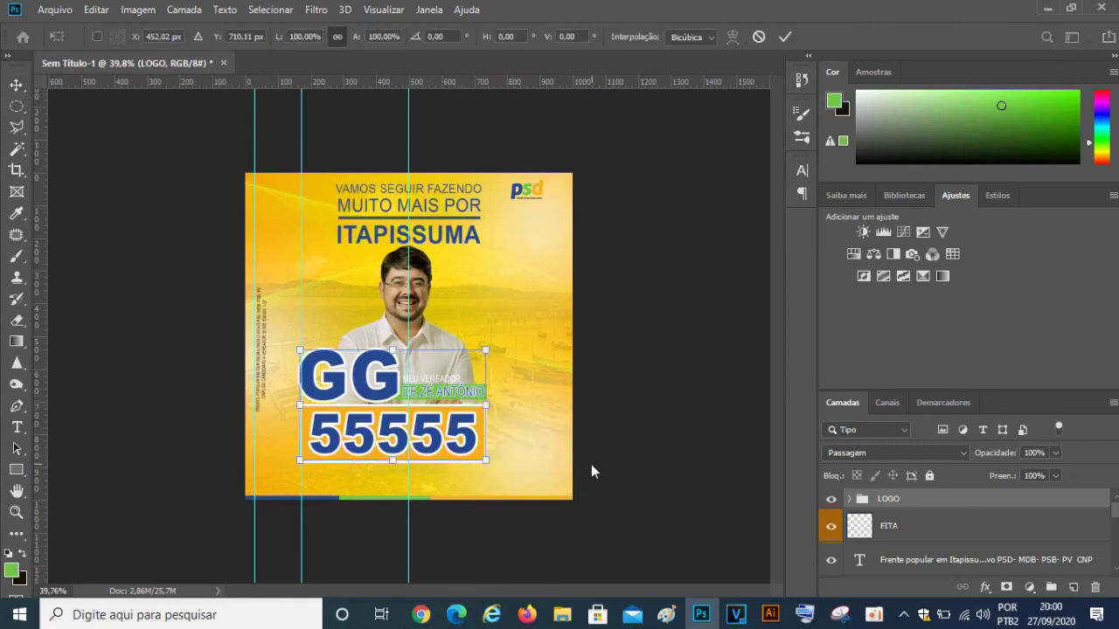
drag(469, 448, 484, 470)
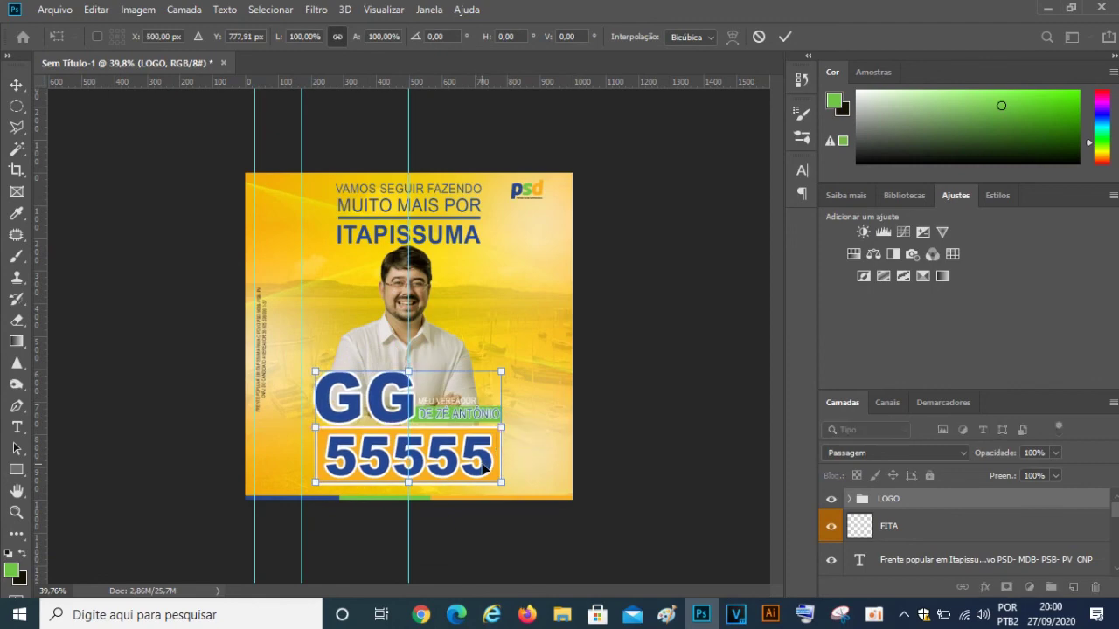
drag(501, 372, 549, 343)
mouse_move(513, 414)
mouse_down()
mouse_move(487, 420)
mouse_move(501, 420)
mouse_up()
drag(504, 469, 541, 486)
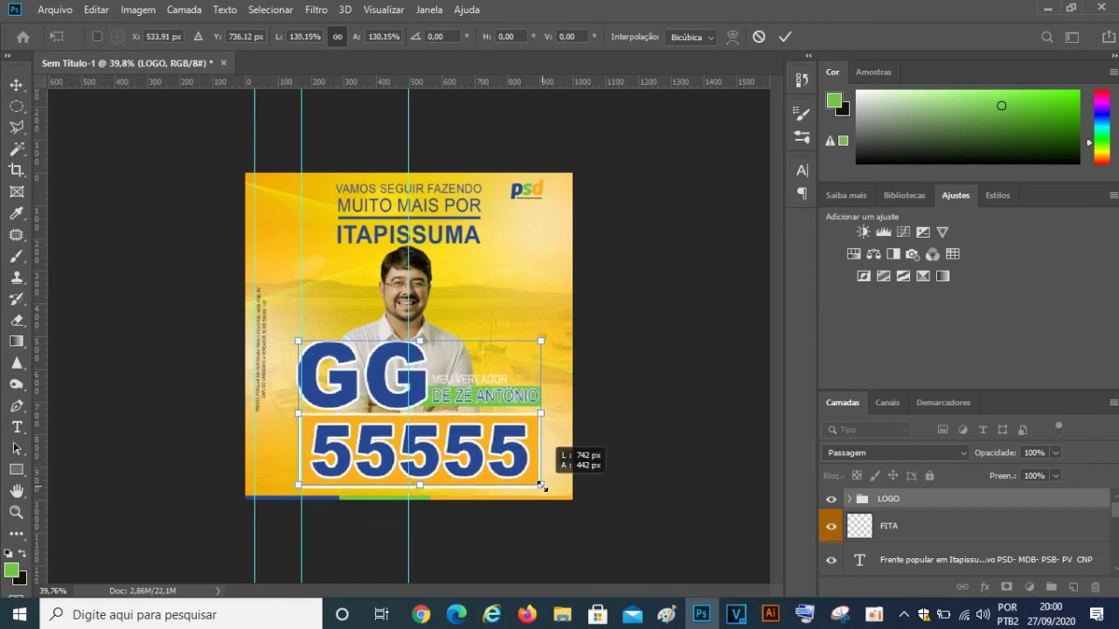
drag(541, 341, 527, 353)
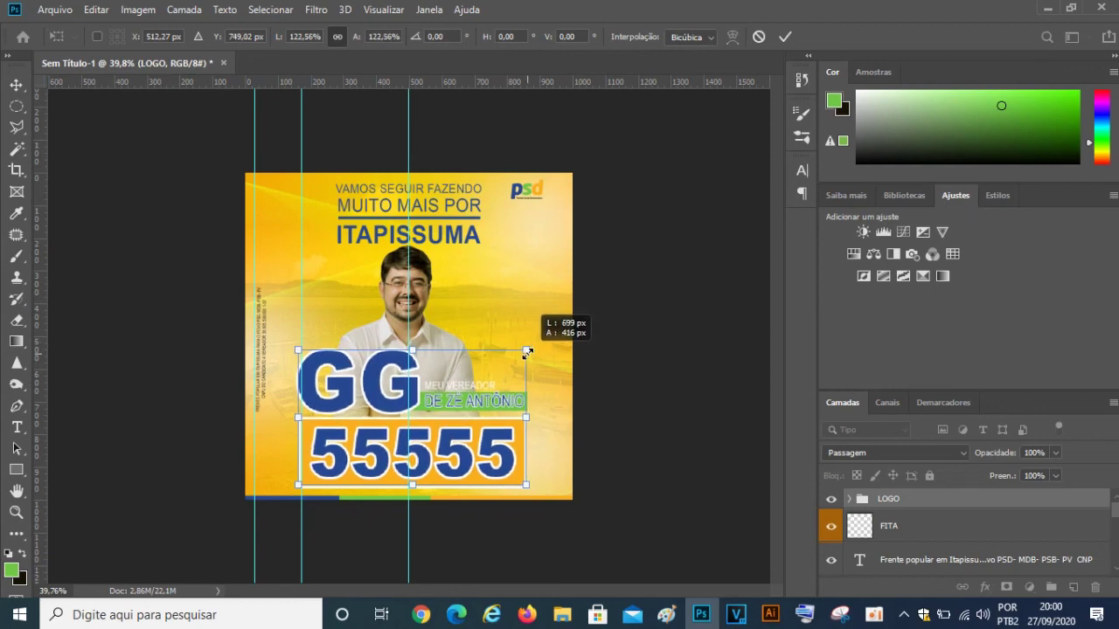
- Commit the LOGO group's enlargement so GG, the name bar and the 55555 box stay larger
click(785, 37)
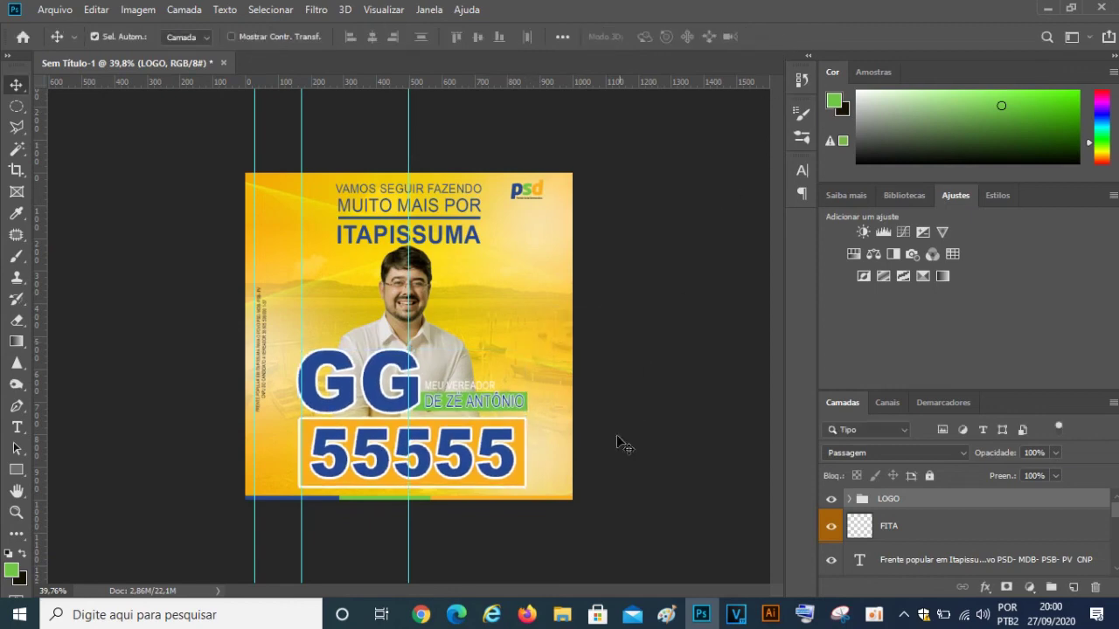
scroll(516, 440, up, 2)
scroll(516, 440, up, 2)
scroll(516, 440, down, 2)
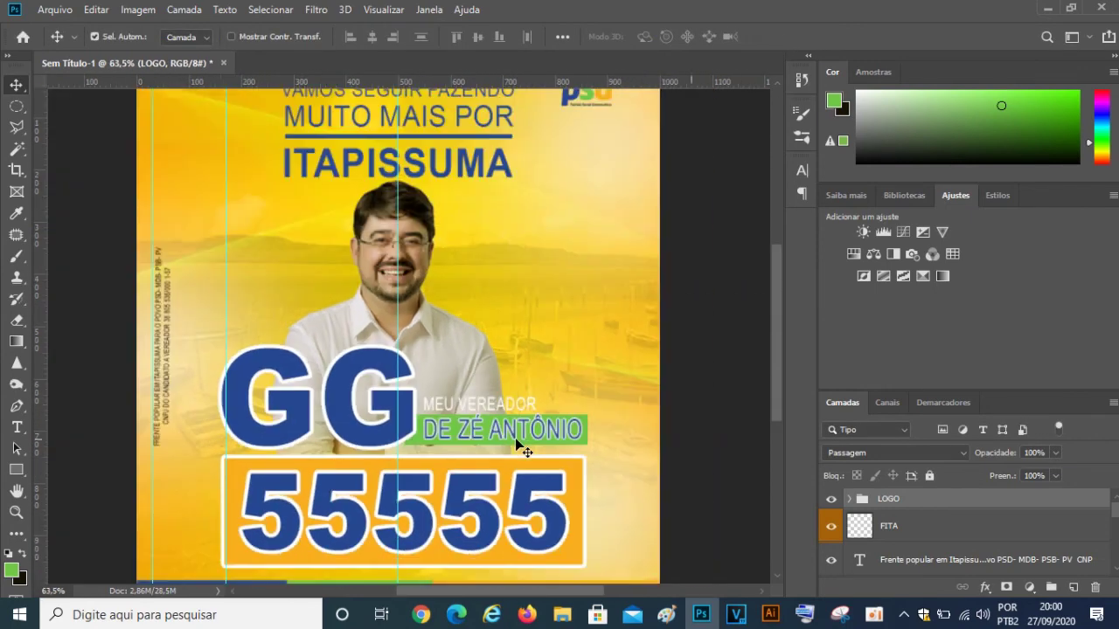
scroll(514, 439, down, 1)
scroll(516, 444, up, 1)
scroll(506, 451, up, 1)
scroll(504, 450, down, 2)
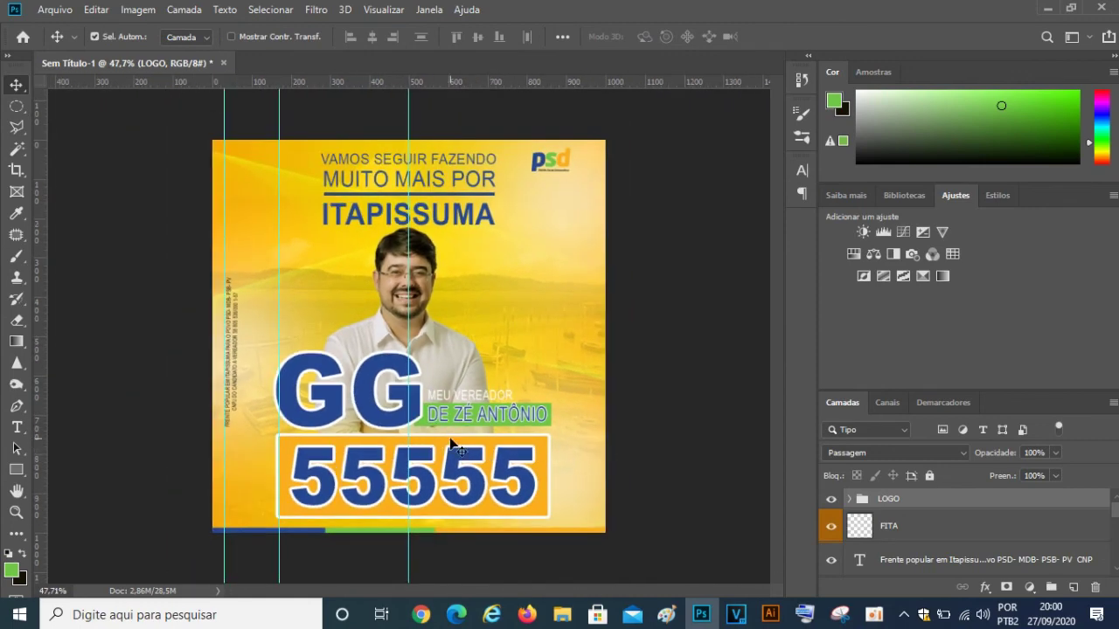
scroll(467, 450, up, 2)
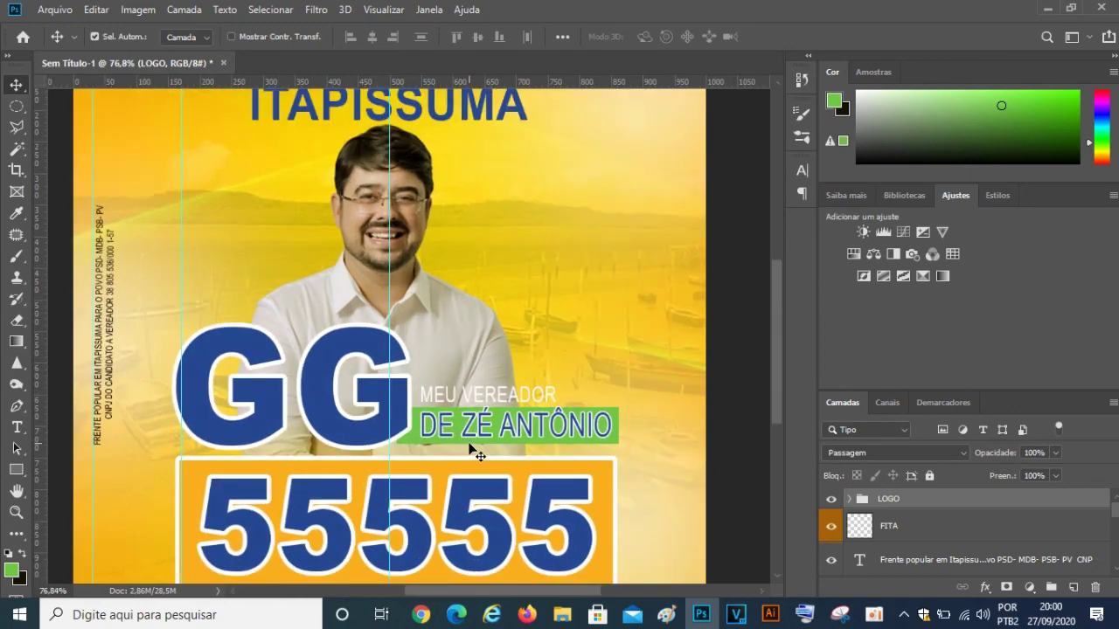
scroll(470, 450, up, 1)
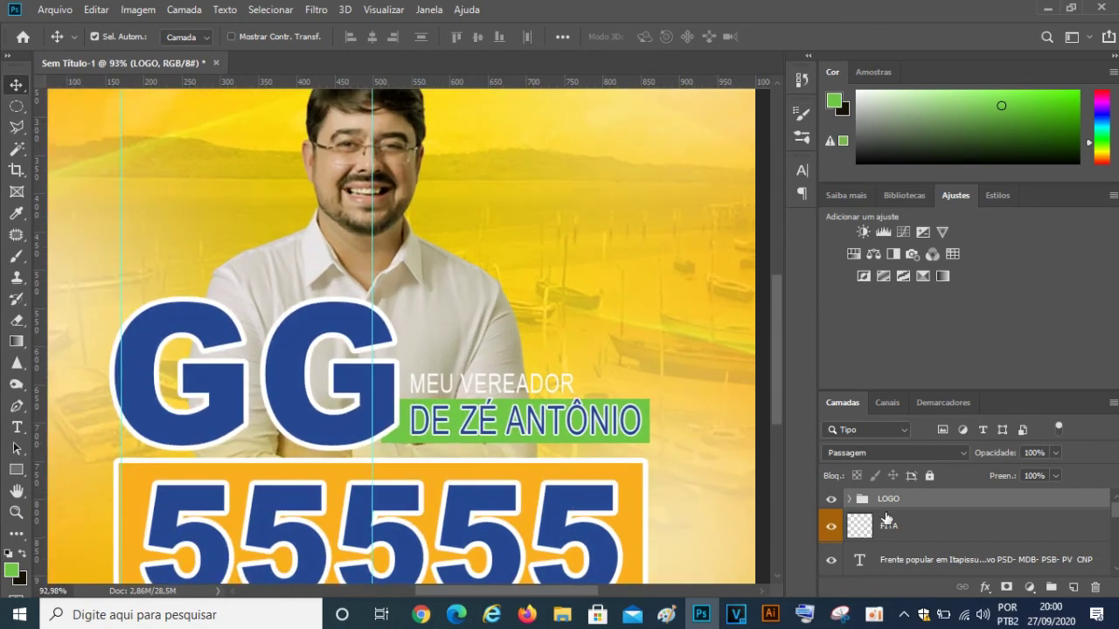
- Expand the LOGO group in the Layers panel to list its layers
click(849, 498)
scroll(911, 541, down, 3)
scroll(911, 541, down, 2)
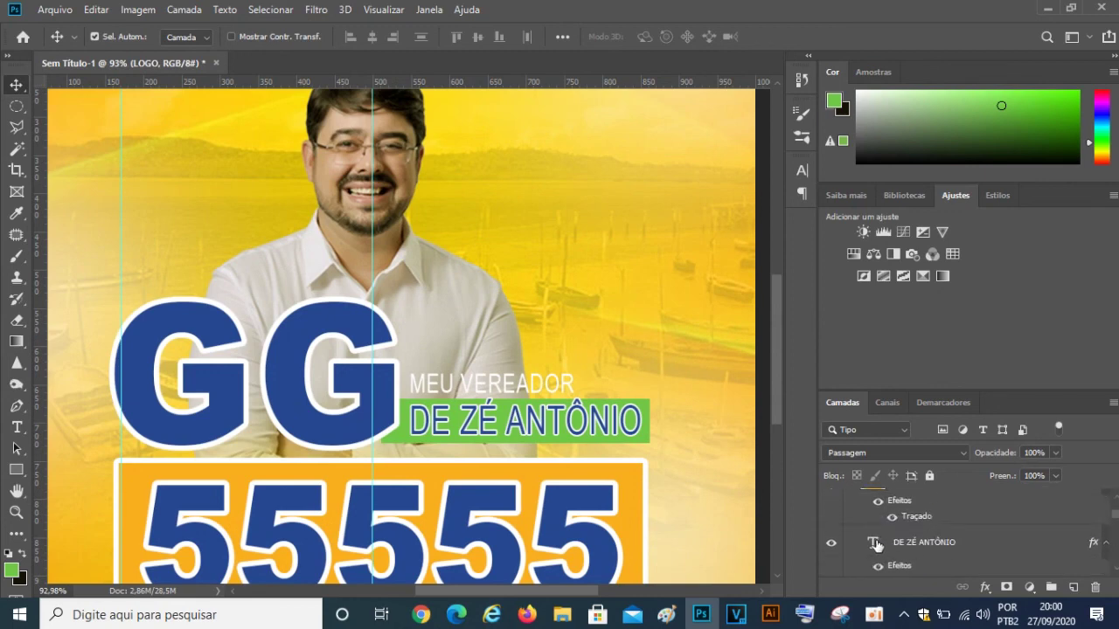
- Pick a new colour for the DE ZÉ ANTÔNIO text and commit the edit, returning to the Move tool
double_click(875, 543)
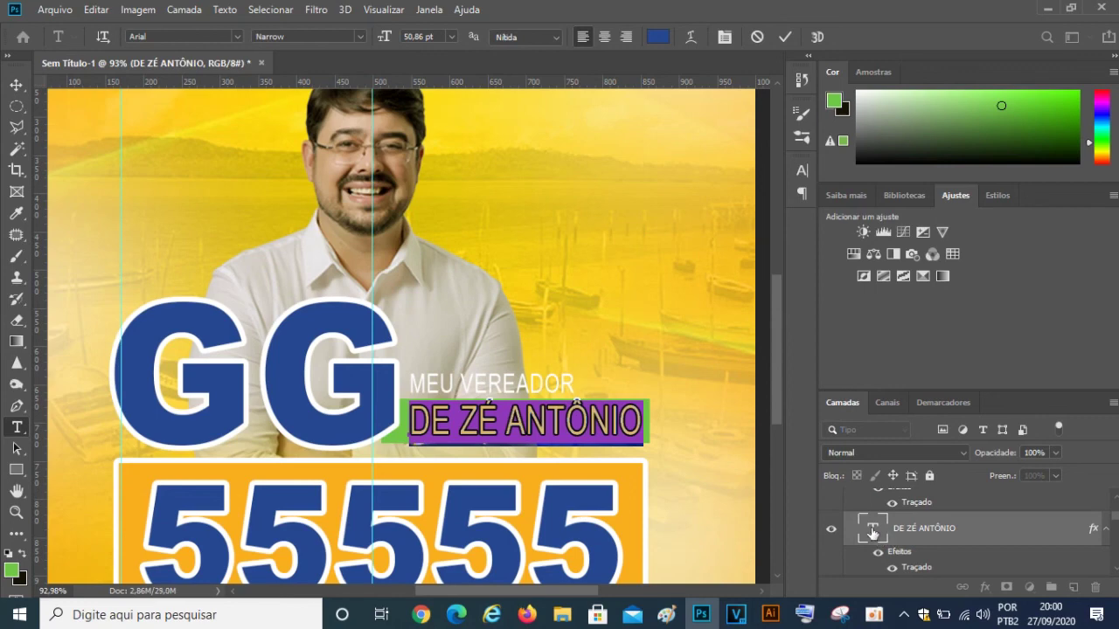
click(658, 38)
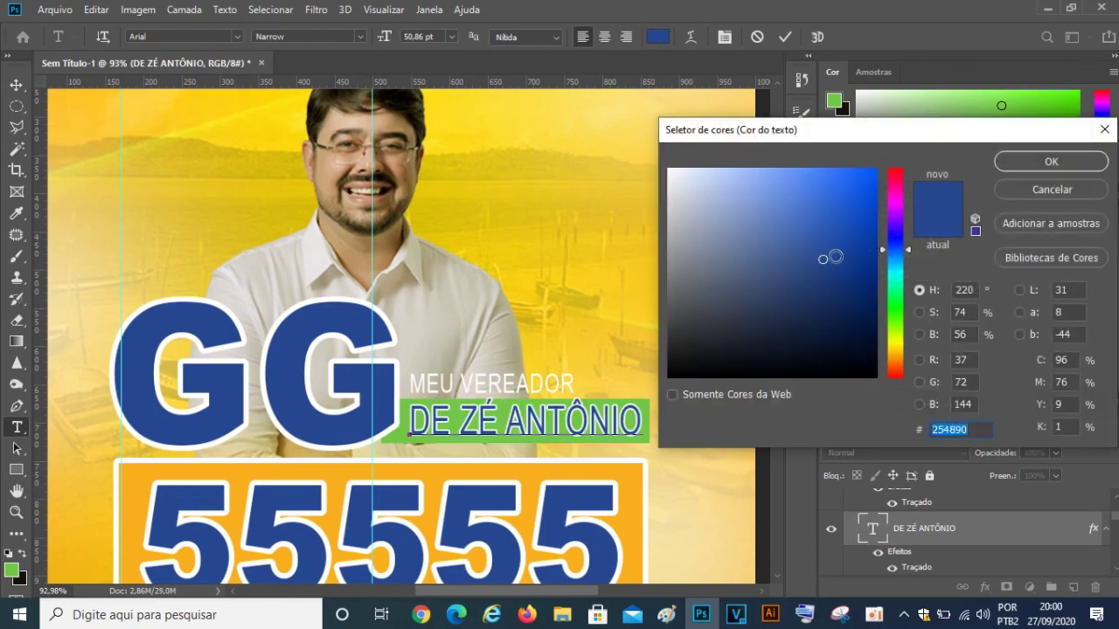
drag(823, 259, 823, 274)
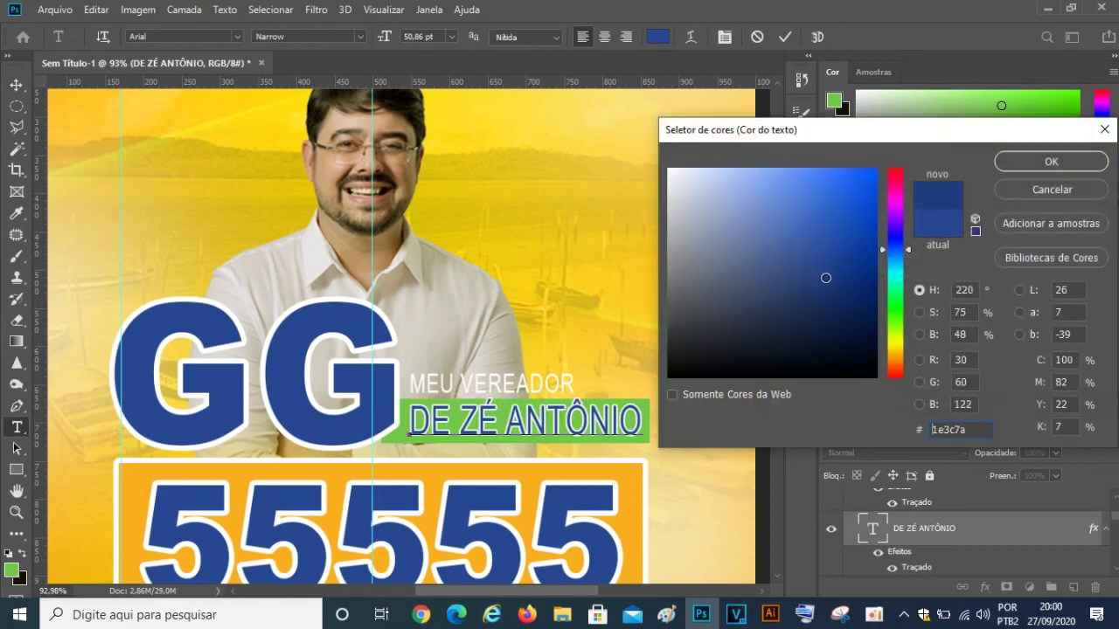
click(1013, 163)
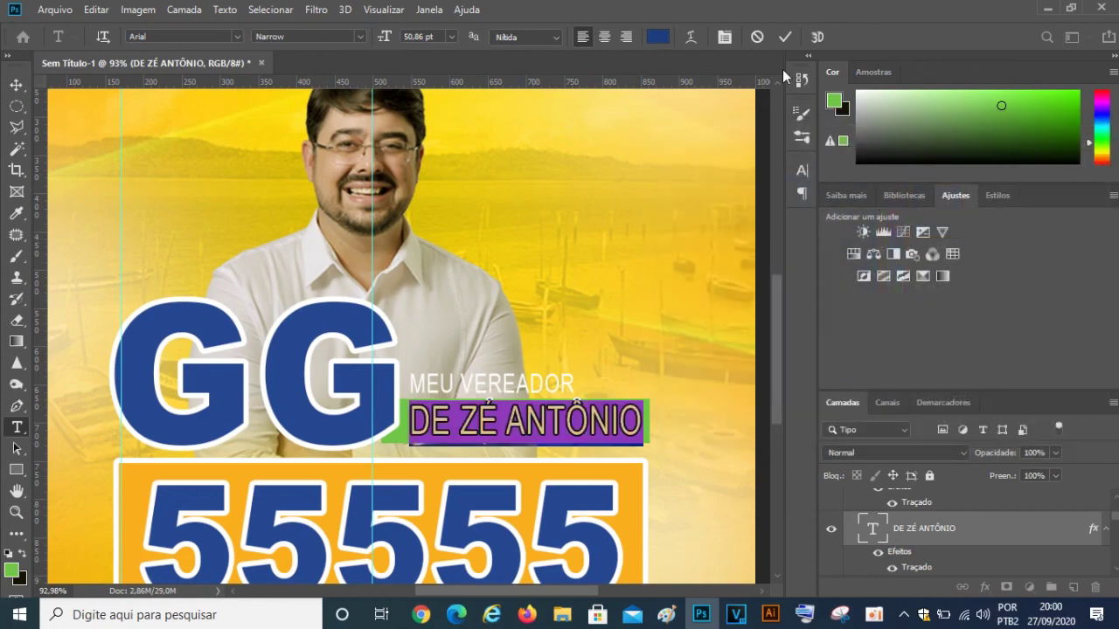
click(785, 37)
key(v)
scroll(601, 285, down, 3)
scroll(602, 285, down, 5)
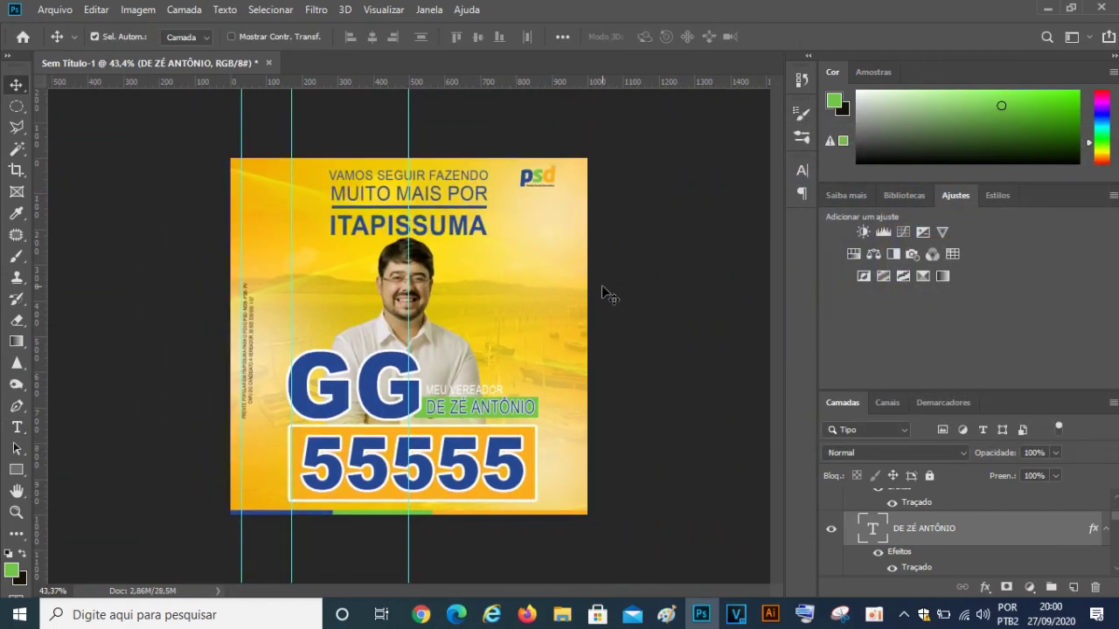
scroll(463, 420, up, 1)
scroll(463, 418, up, 1)
scroll(460, 416, down, 2)
scroll(460, 402, up, 2)
scroll(460, 391, up, 1)
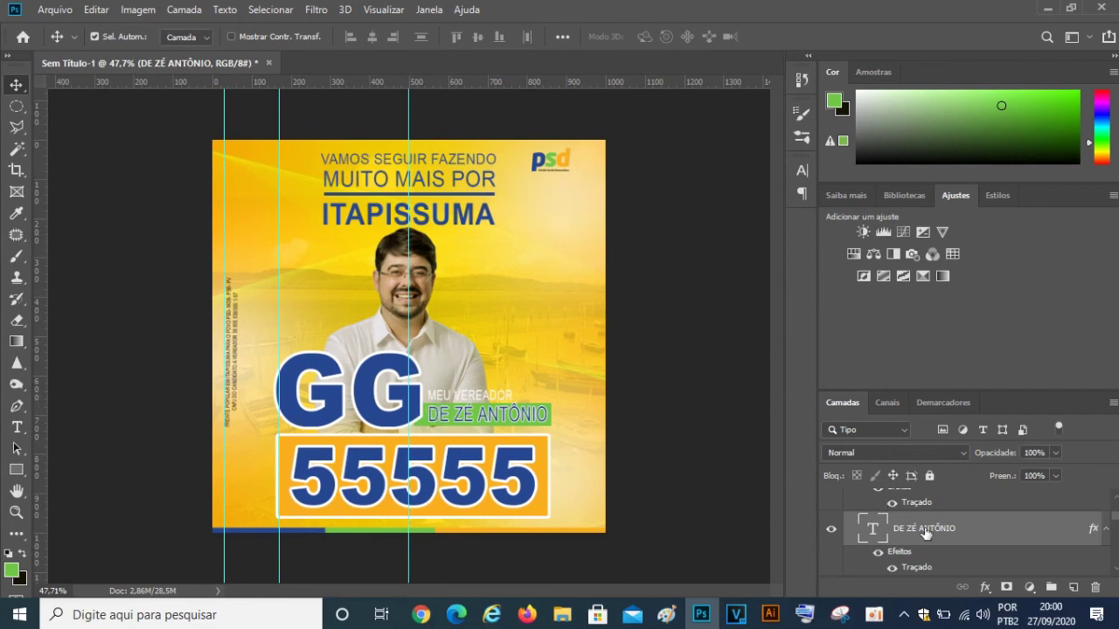
- Scale the GG lettering down to about 92.5% and nudge it into place above the 55555 box
scroll(925, 533, down, 1)
scroll(923, 533, down, 1)
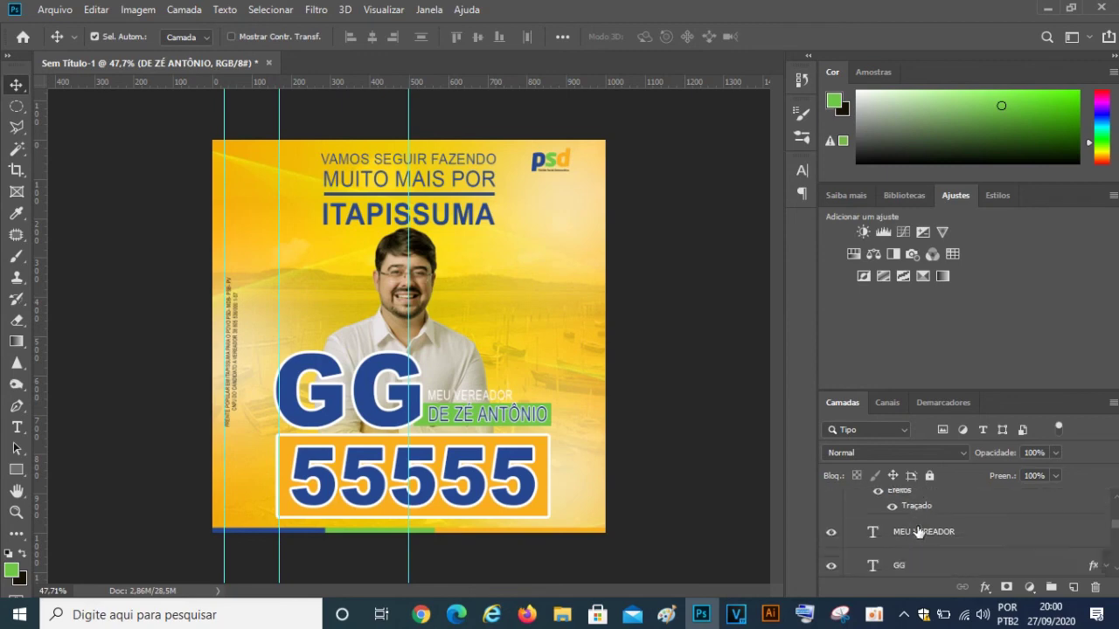
click(921, 544)
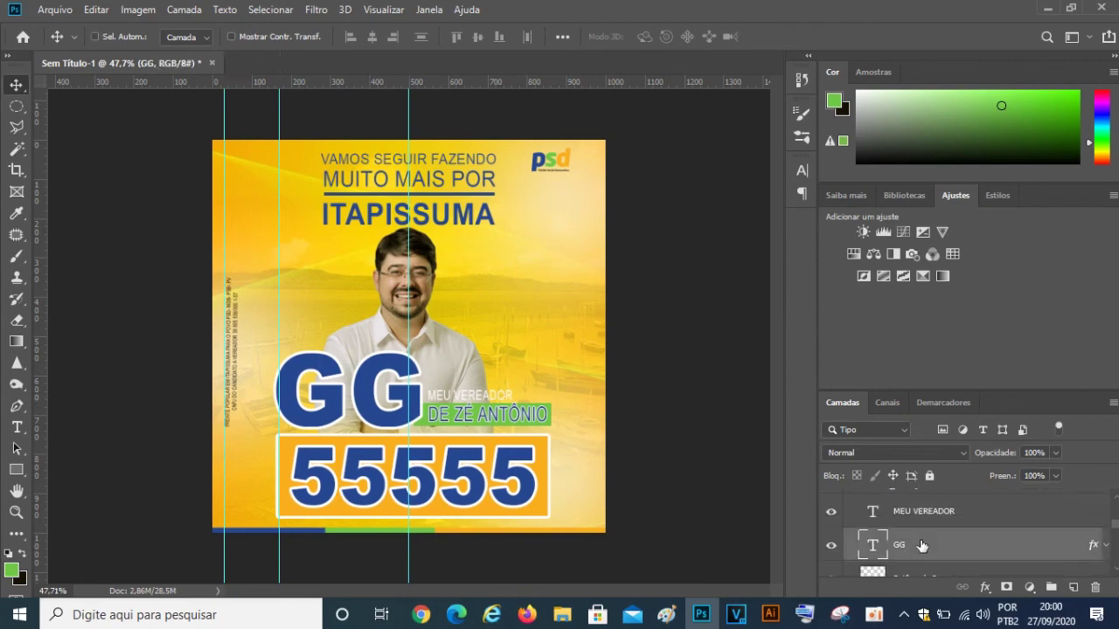
key(ctrl+t)
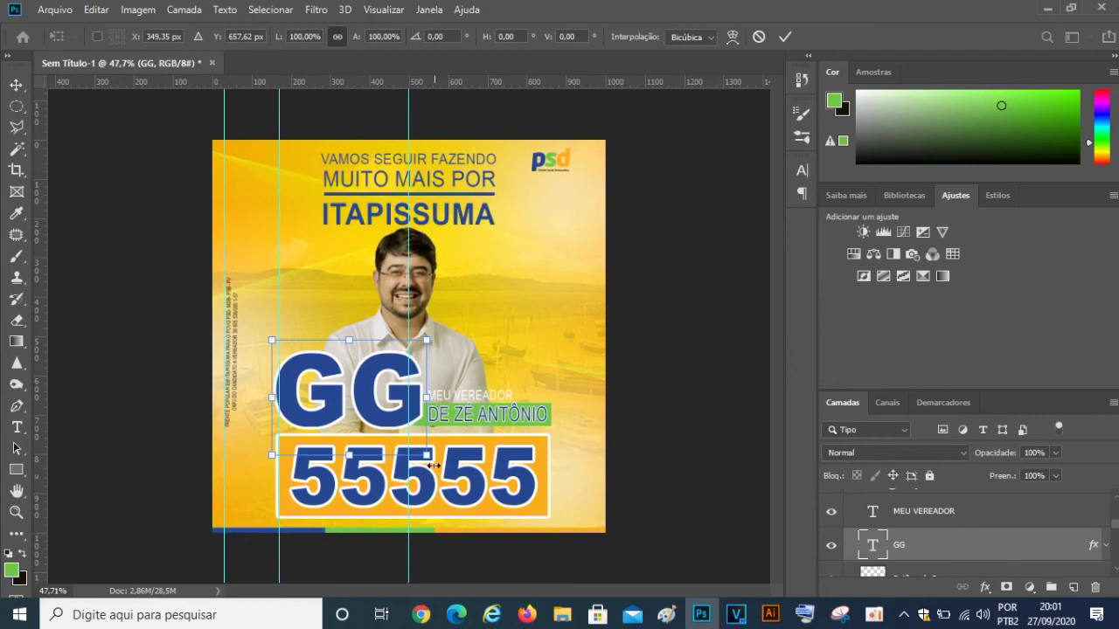
drag(426, 456, 415, 446)
drag(377, 403, 386, 410)
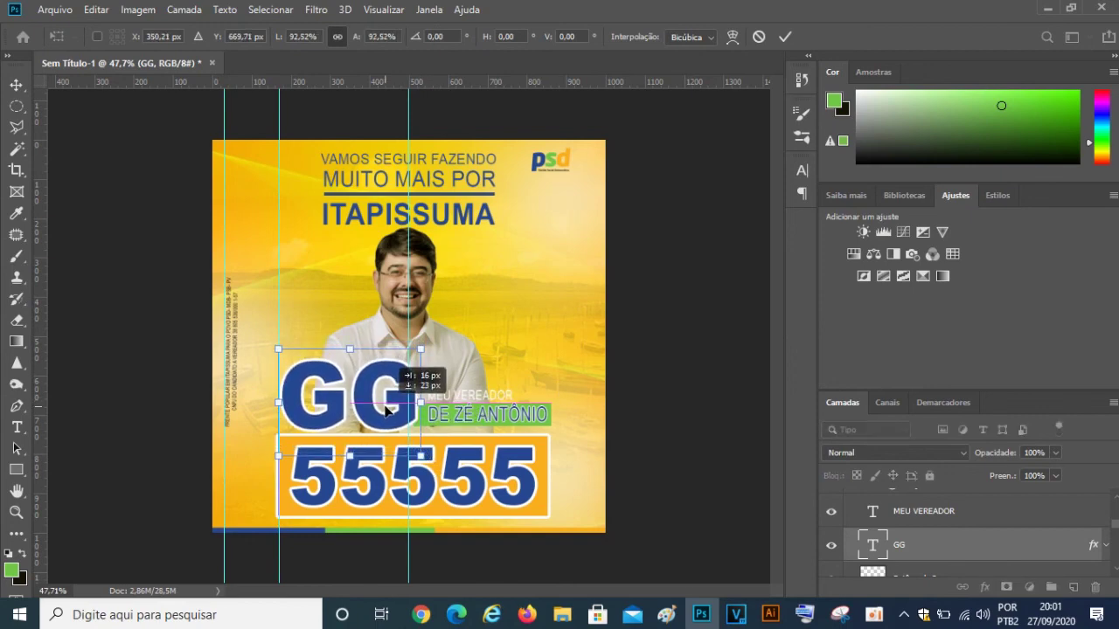
click(784, 37)
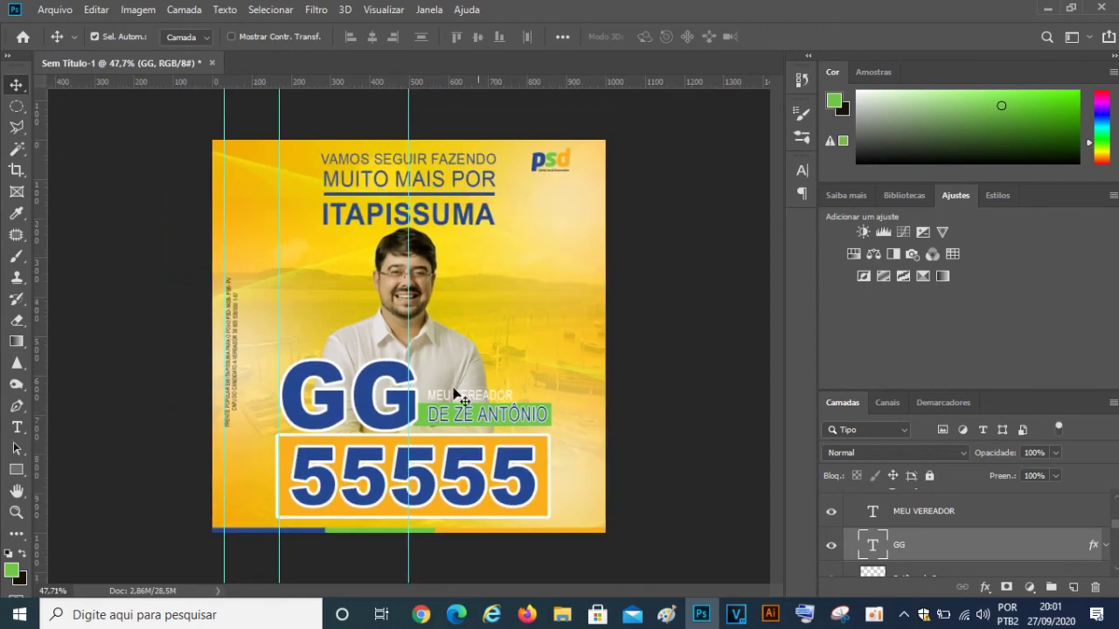
scroll(455, 261, up, 1)
scroll(456, 261, up, 1)
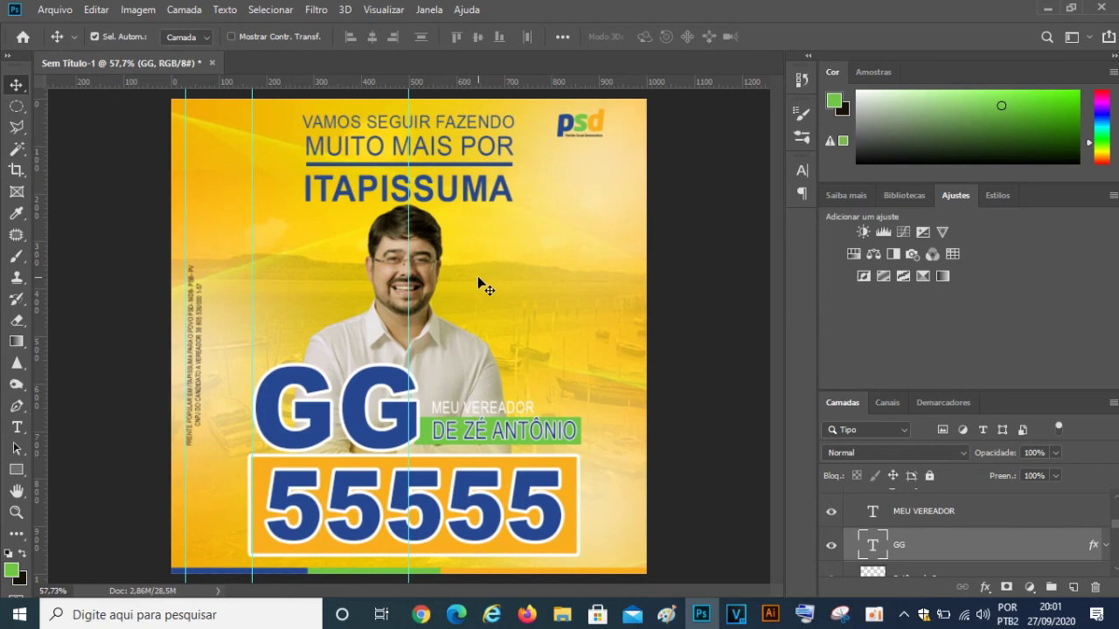
scroll(479, 277, down, 1)
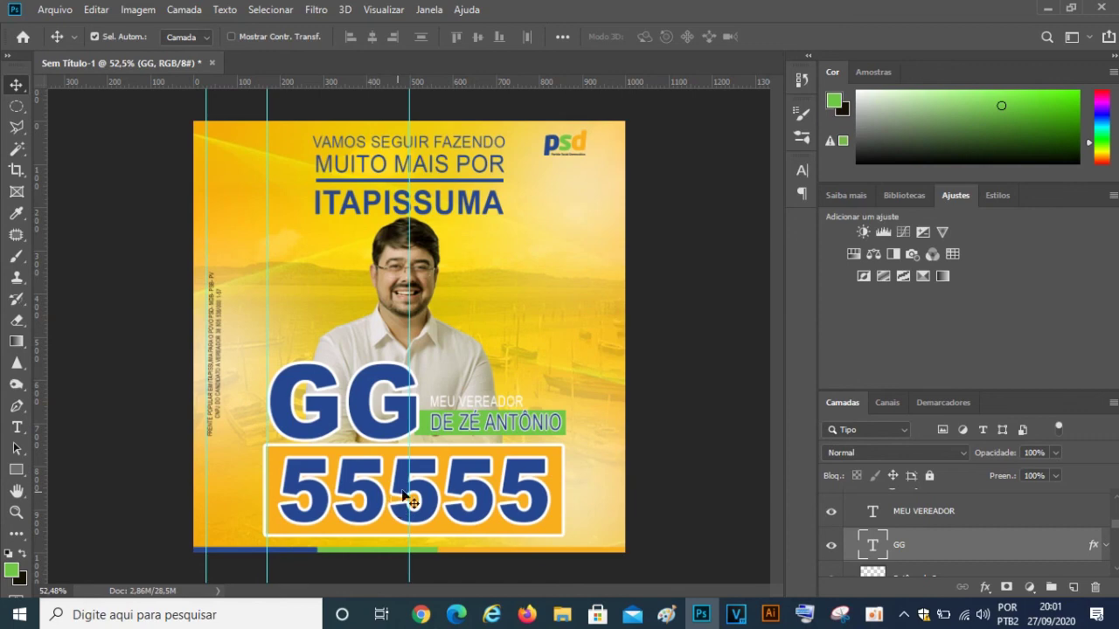
scroll(472, 468, down, 2)
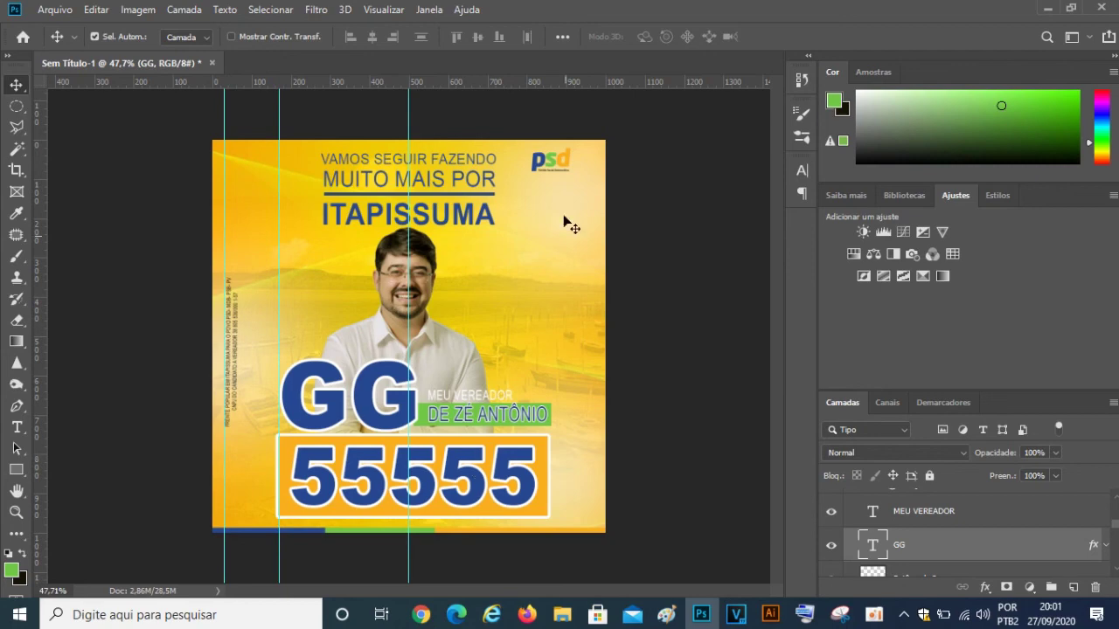
click(58, 11)
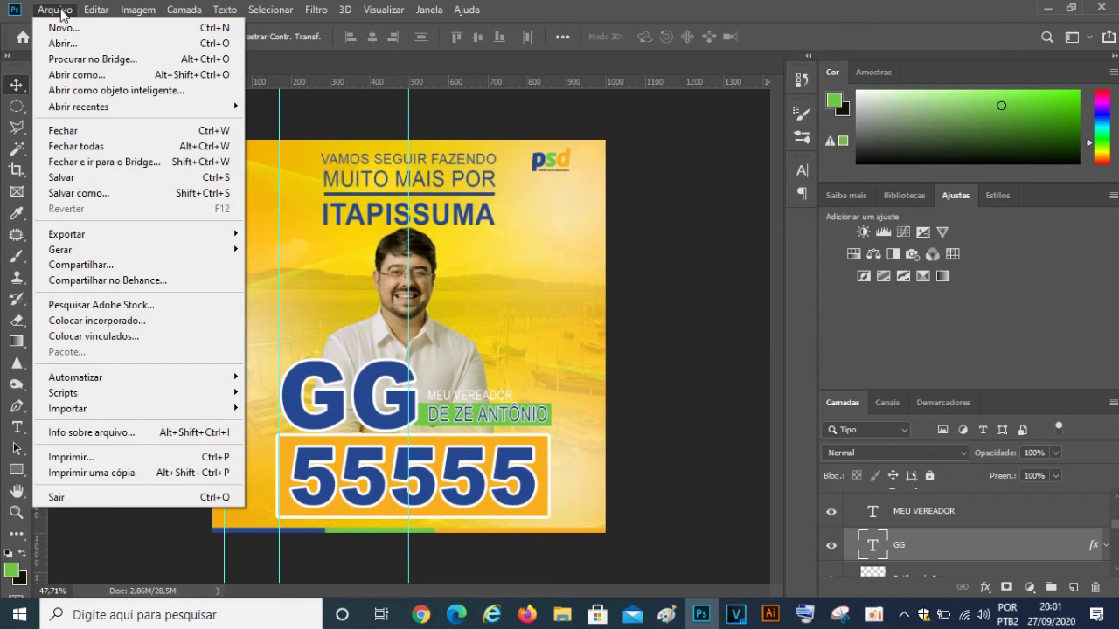
- Save the poster as the layered Photoshop file 'GG ARTE.psd' in the GG folder
click(98, 195)
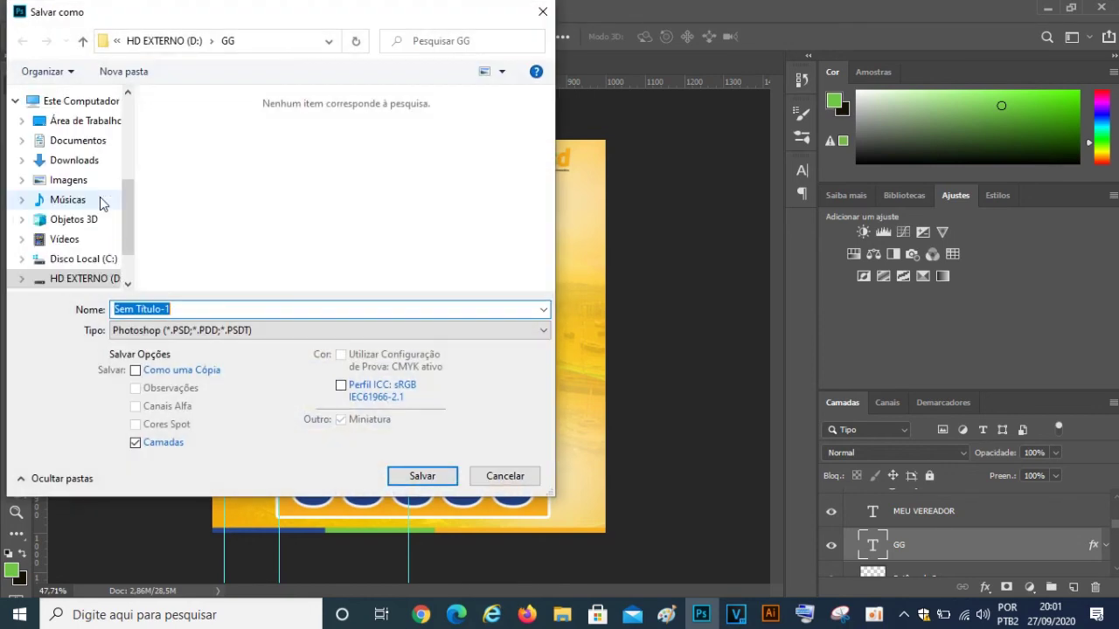
drag(175, 308, 90, 316)
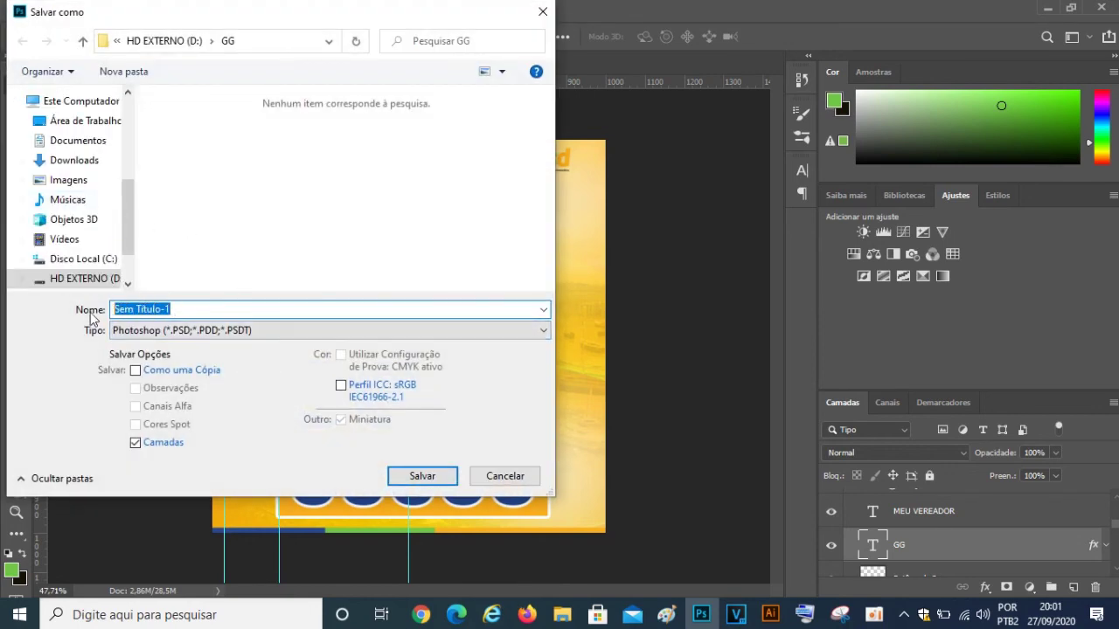
key(BackSpace)
text(GG )
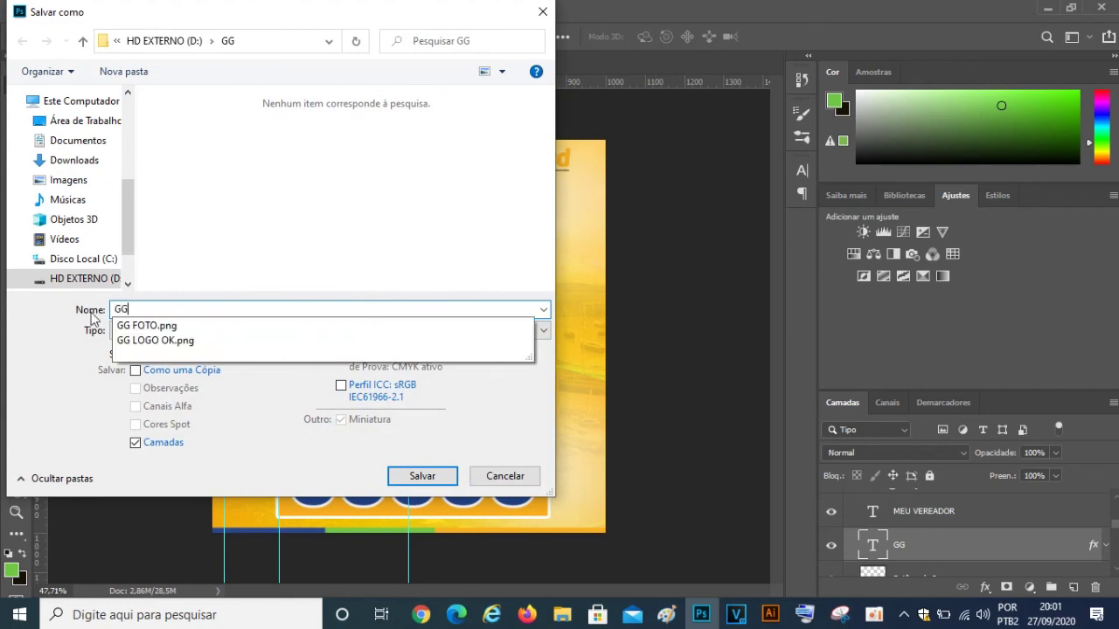
text(ARTE)
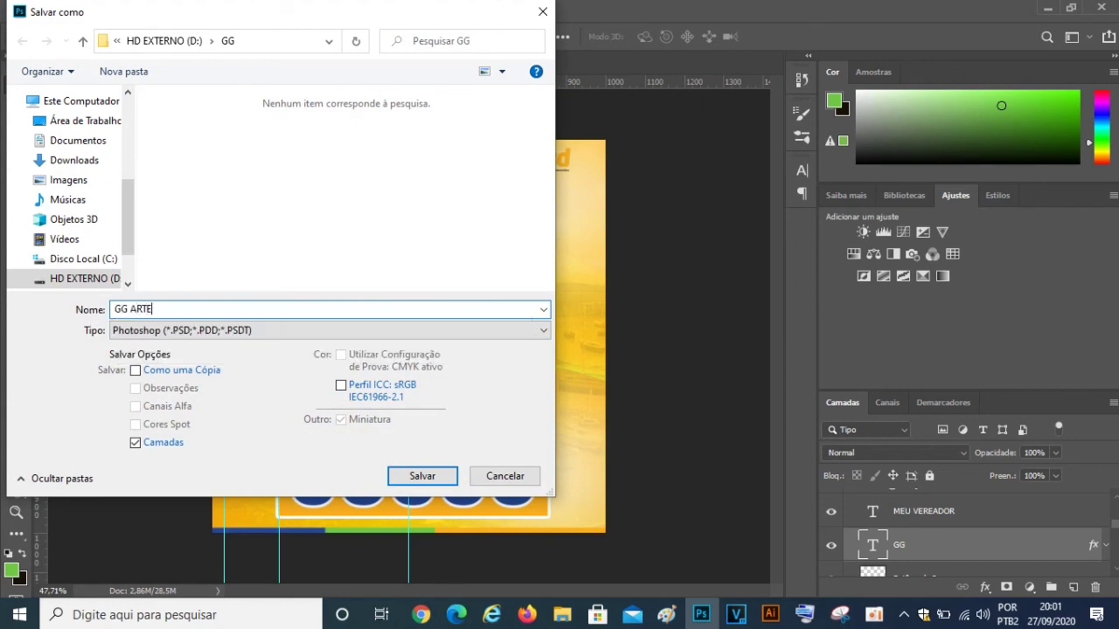
click(445, 480)
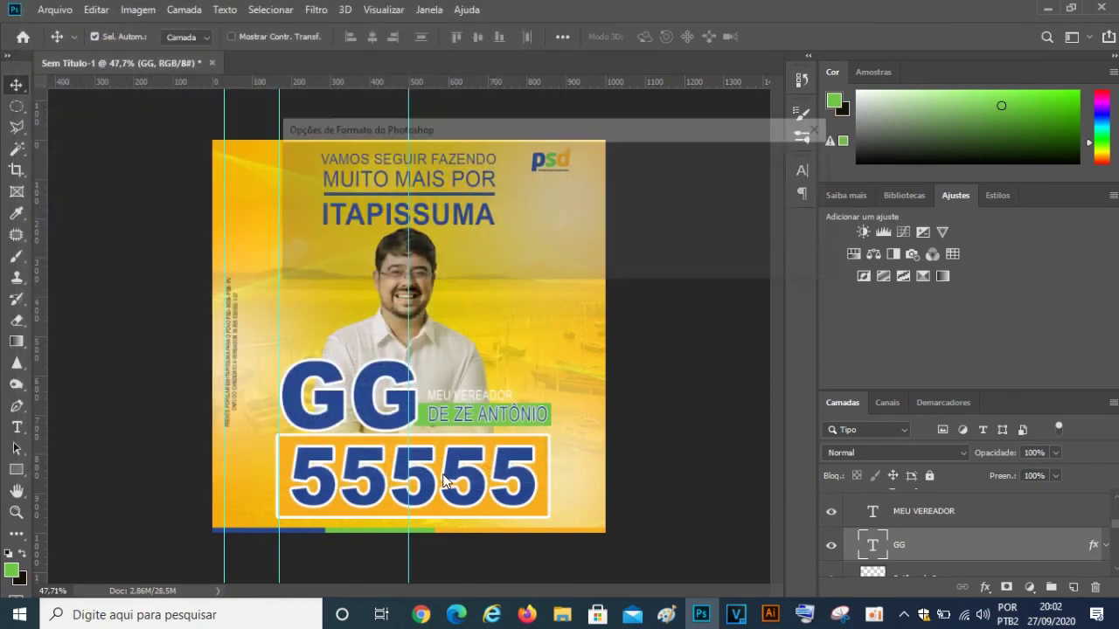
click(797, 160)
click(52, 9)
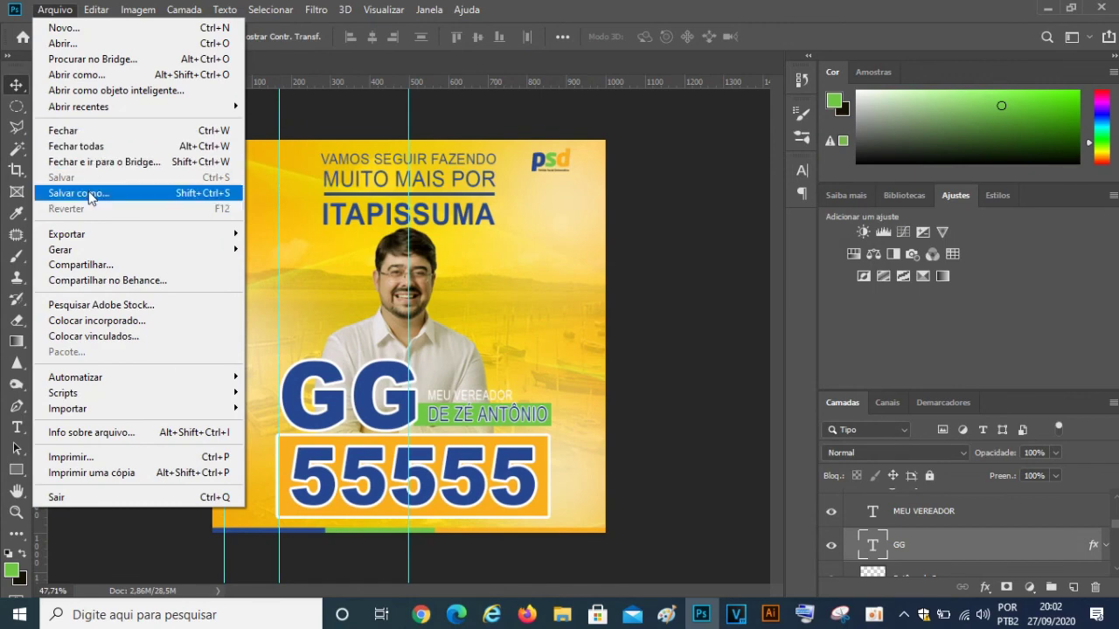
- Save a PNG copy named 'GG ARTE 1' in the same GG folder, accepting the PNG options
click(87, 193)
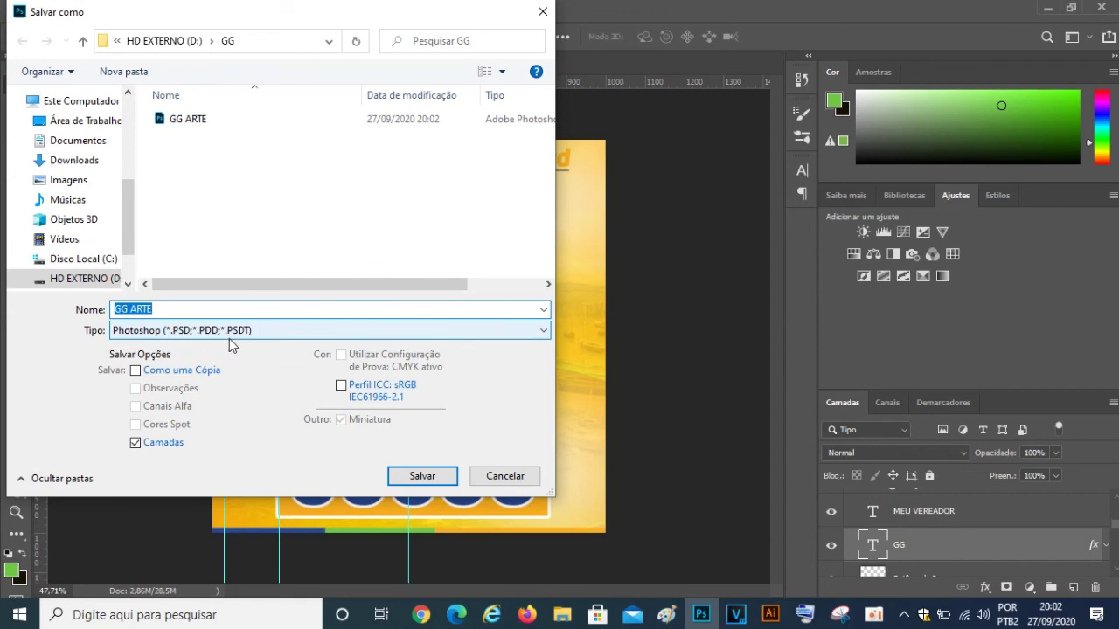
click(544, 332)
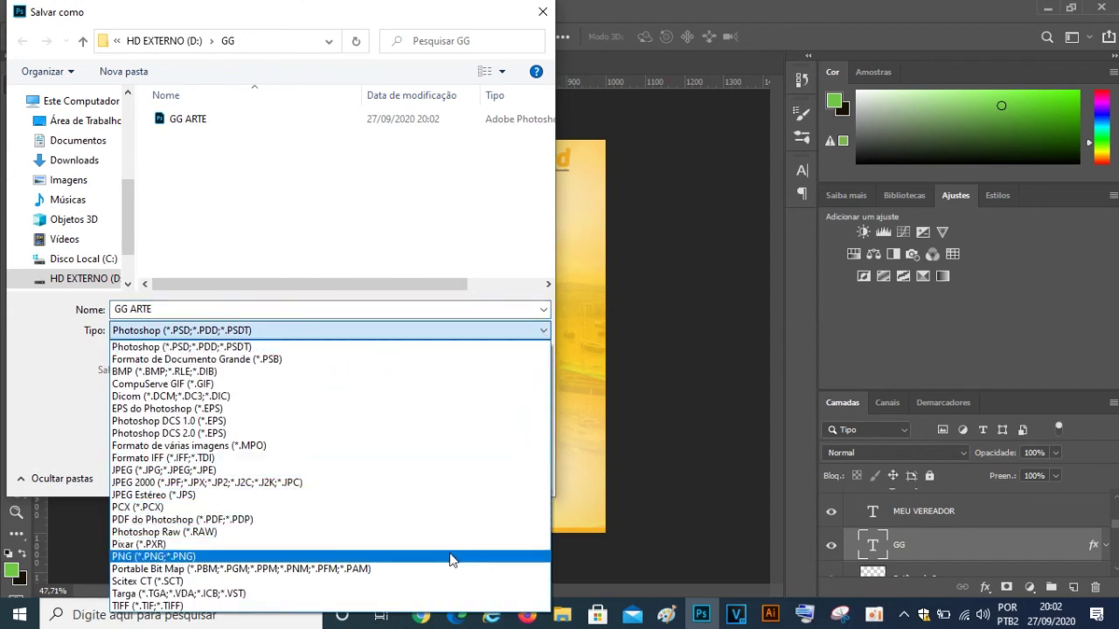
click(451, 557)
click(155, 308)
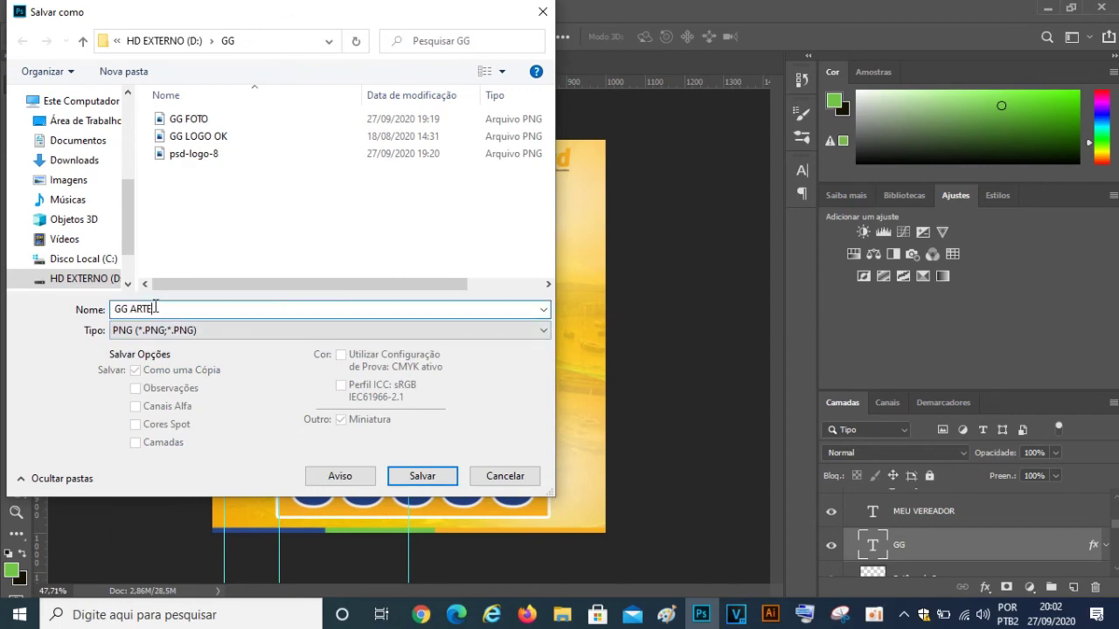
text(1)
click(425, 478)
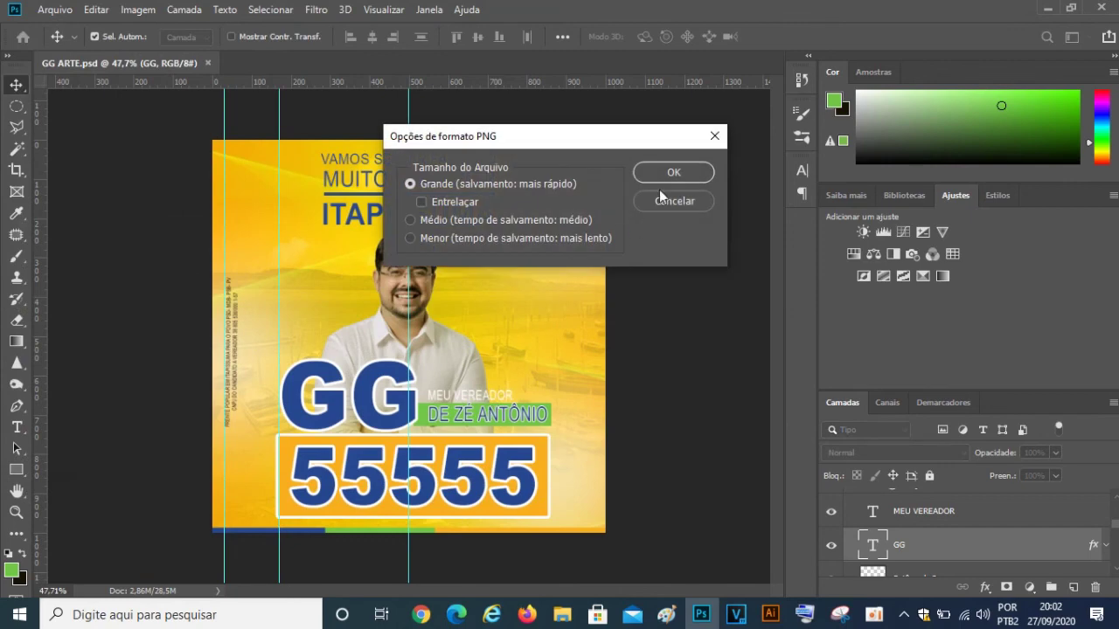
click(674, 174)
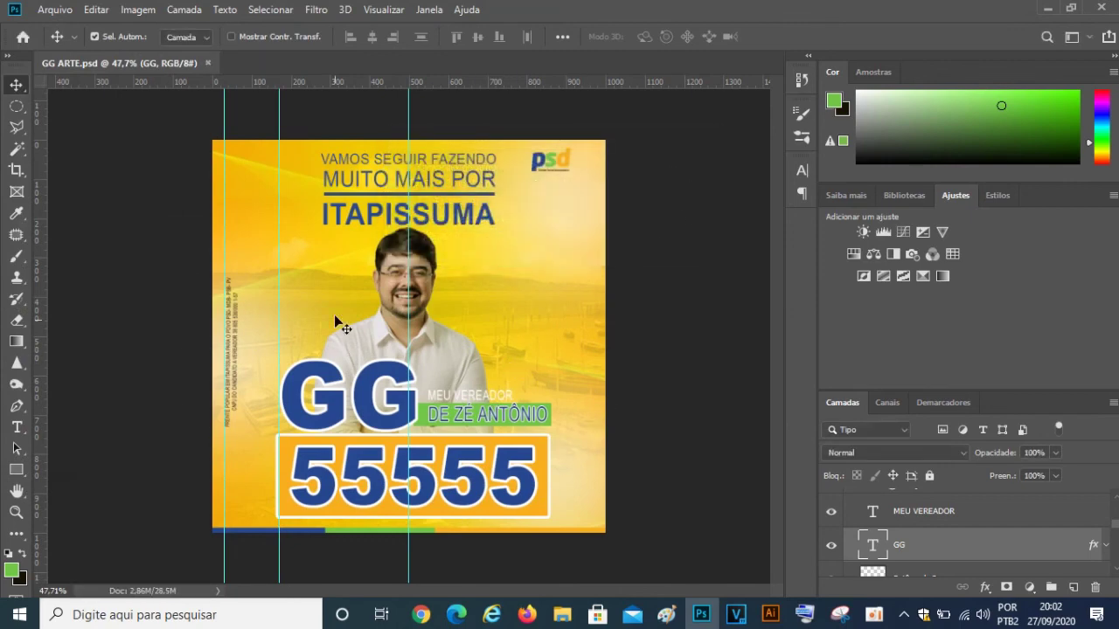
scroll(460, 409, up, 2)
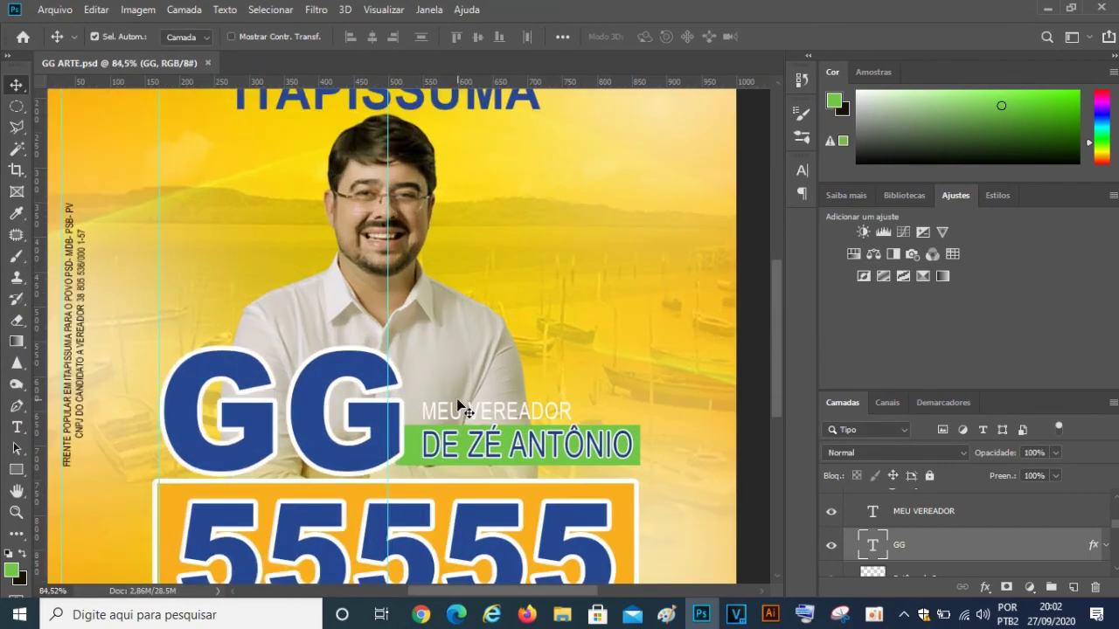
scroll(461, 410, down, 2)
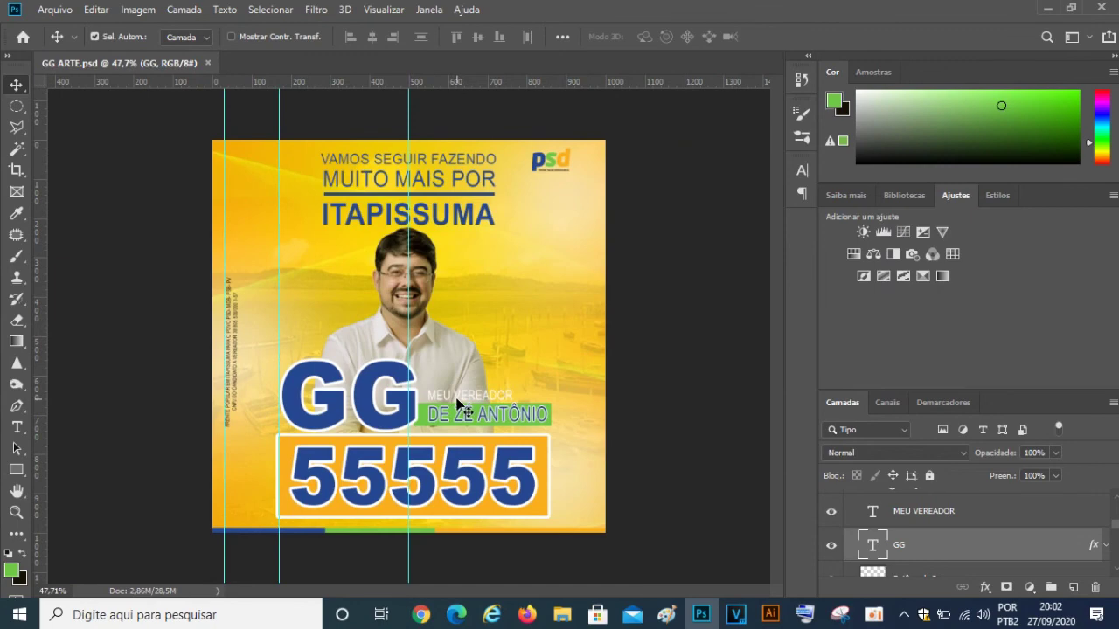
scroll(458, 404, up, 1)
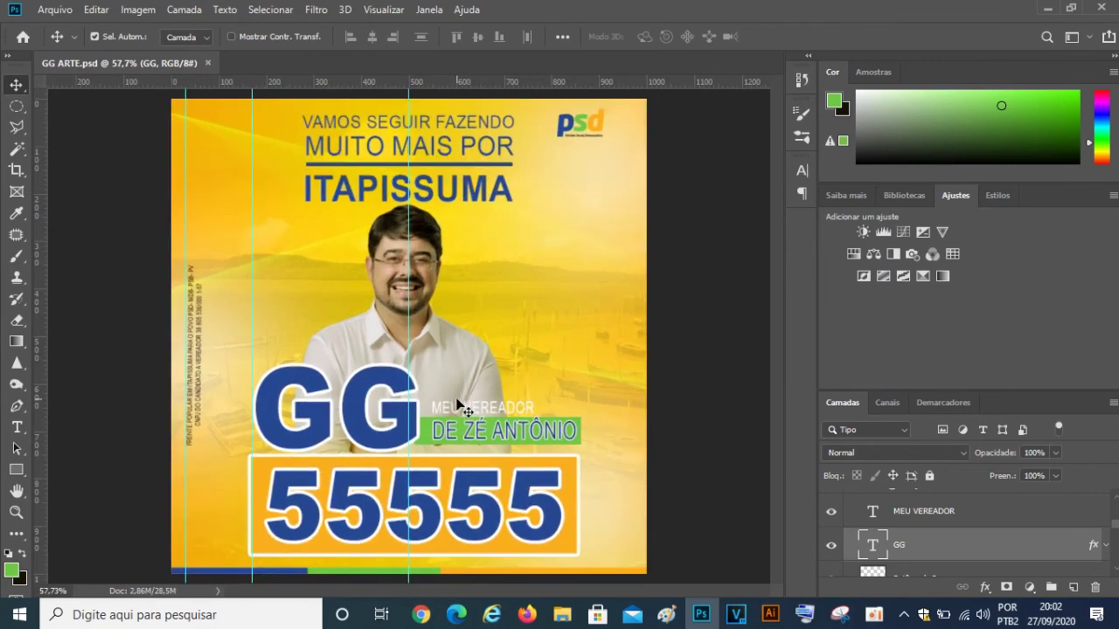
scroll(519, 371, down, 2)
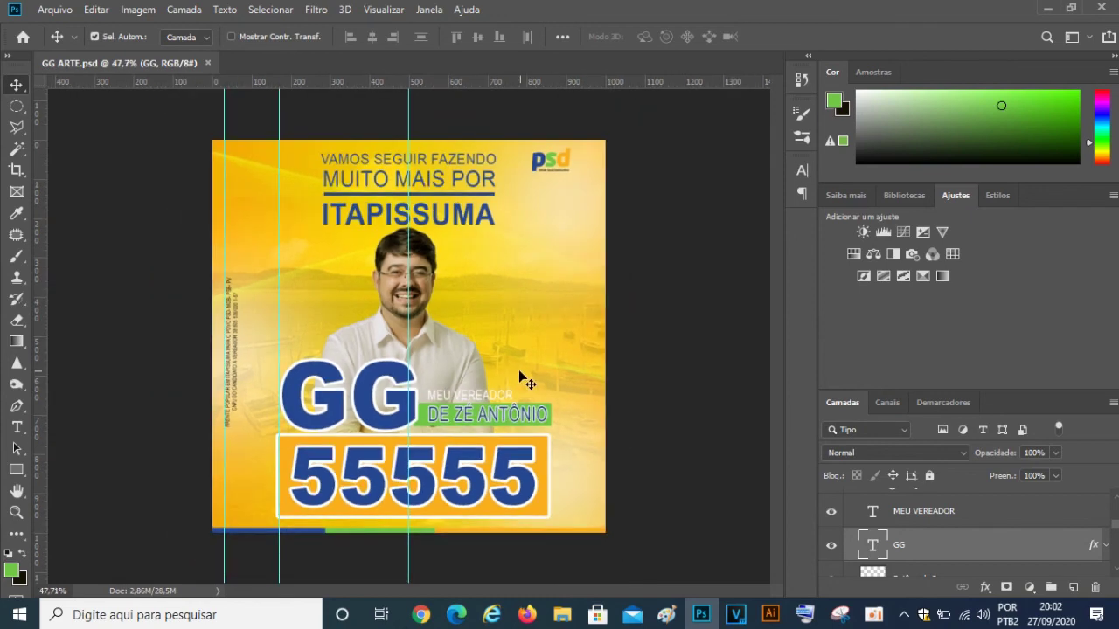